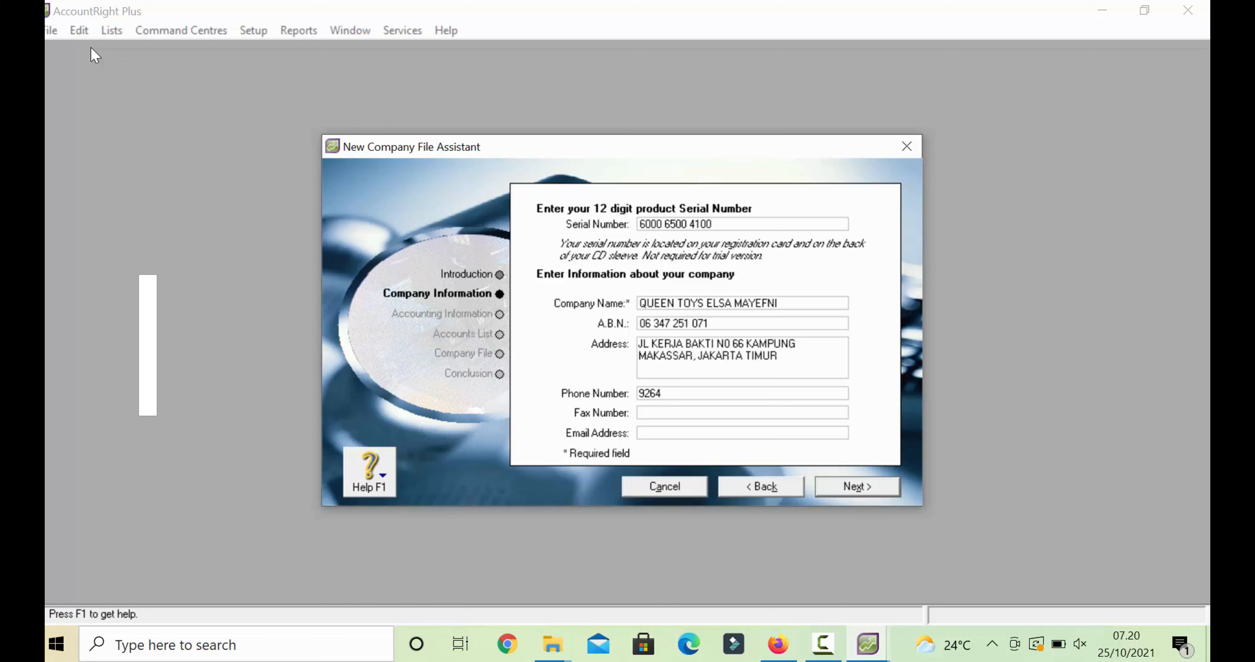
- Finish the company phone number and copy the same number into the Fax Number field
{"action": "type", "text": "3627"}
{"action": "key", "text": "Tab"}
{"action": "key", "text": "shift+Tab"}
{"action": "key", "text": "shift+F10"}
{"action": "key", "text": "Down"}
{"action": "key", "text": "Down"}
{"action": "key", "text": "Down"}
{"action": "key", "text": "Return"}
{"action": "key", "text": "Tab"}
{"action": "key", "text": "shift+F10"}
{"action": "key", "text": "Down"}
{"action": "key", "text": "Down"}
{"action": "key", "text": "Down"}
{"action": "key", "text": "Down"}
{"action": "key", "text": "Return"}
- Enter the company e-mail address and continue to the accounting information page
{"action": "key", "text": "Tab"}
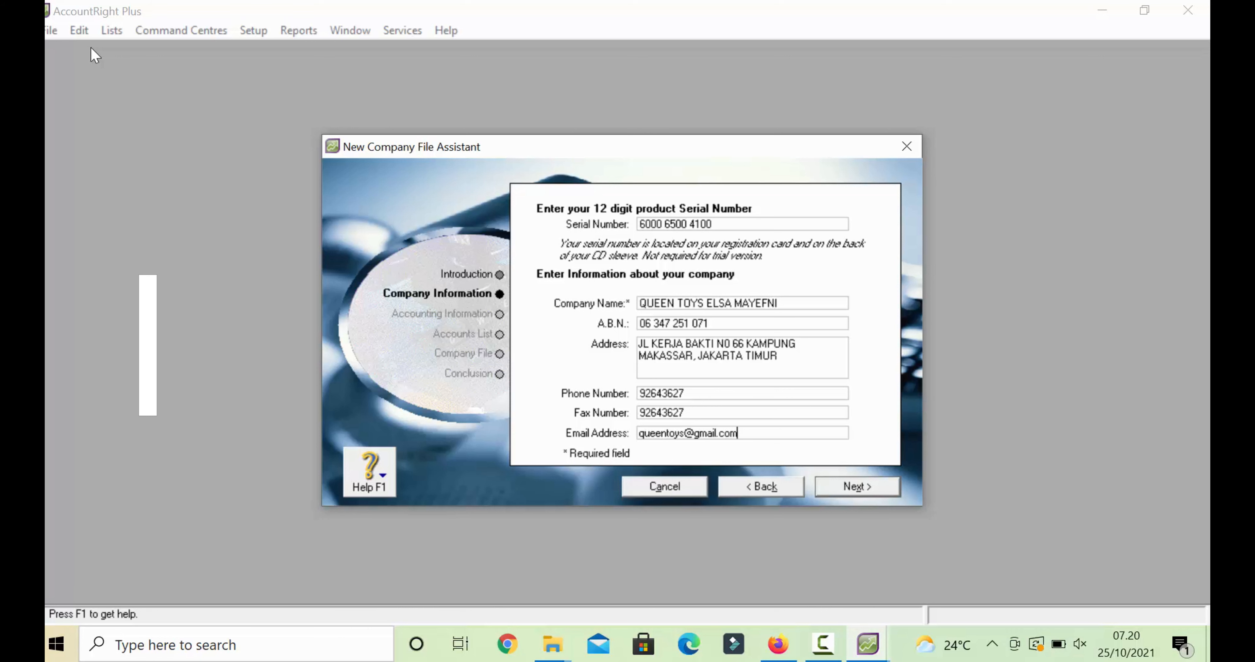
{"action": "key", "text": "Return"}
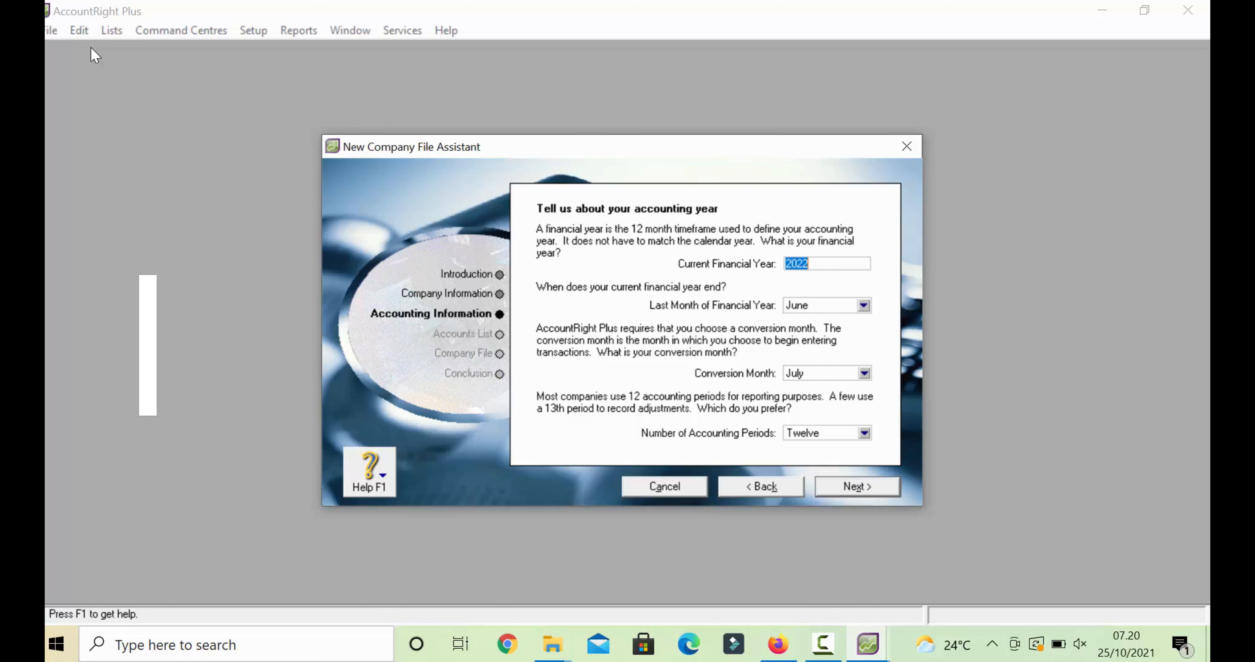
- Set the current financial year to 2017, keeping June as the last month
{"action": "type", "text": "2017"}
{"action": "left_click", "coordinate": [863, 305]}
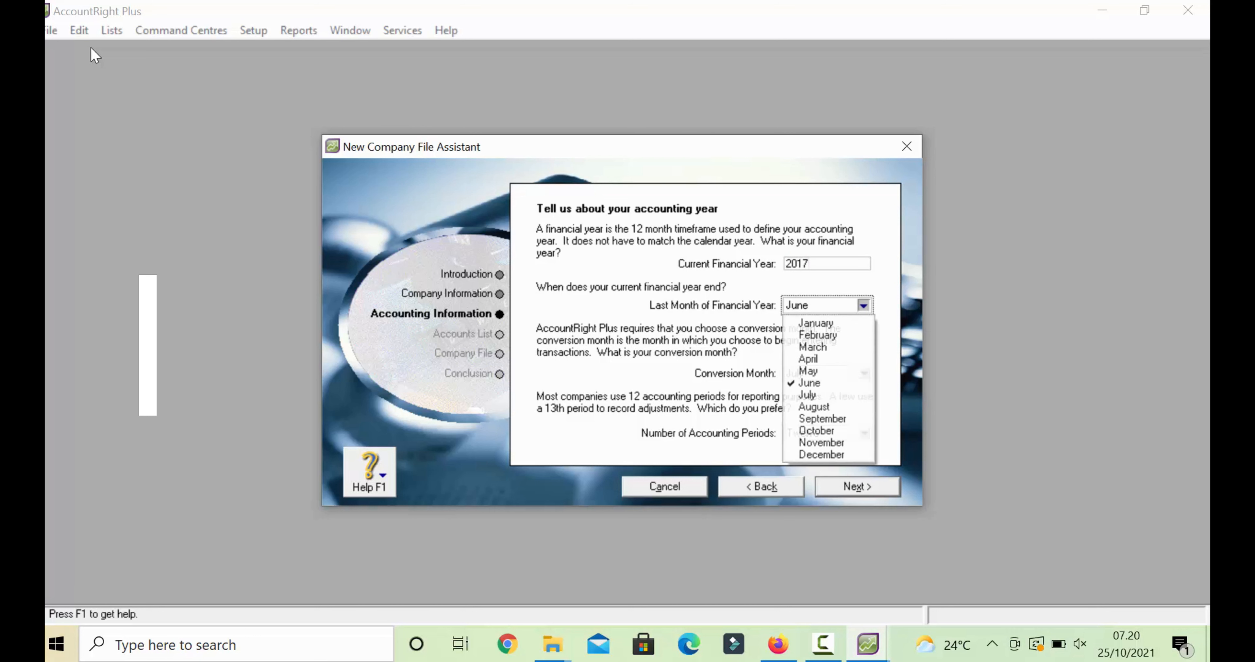
{"action": "left_click", "coordinate": [821, 454]}
{"action": "left_click", "coordinate": [857, 486]}
{"action": "left_click", "coordinate": [857, 487]}
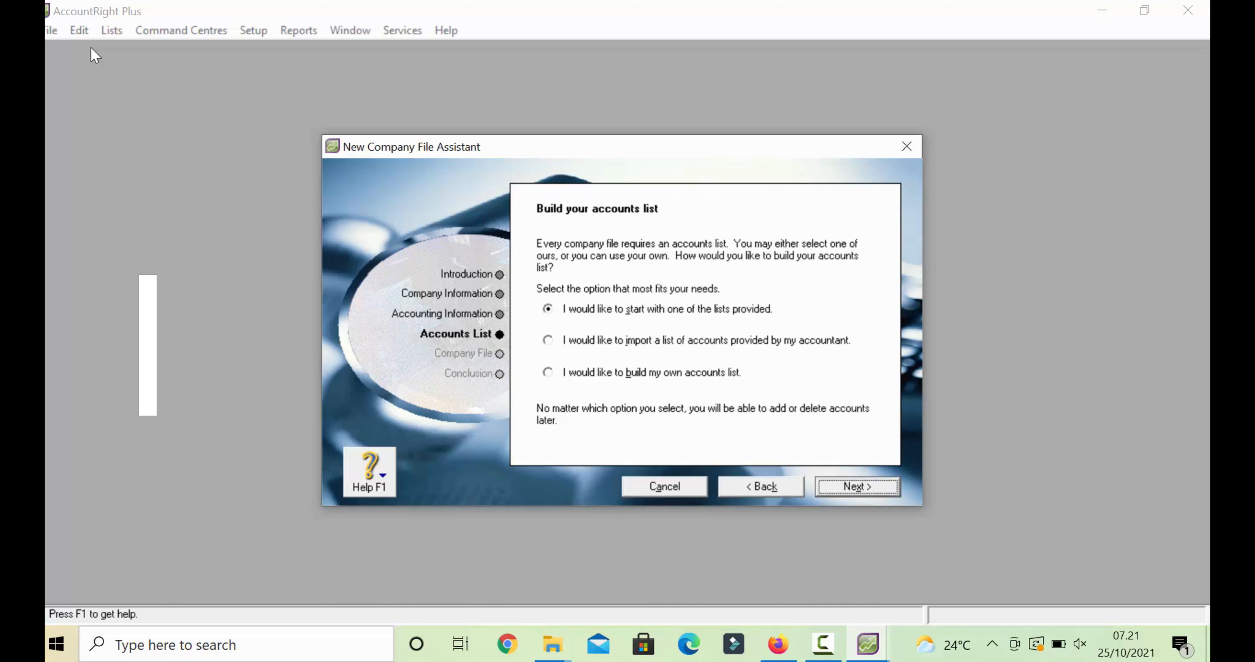
- Choose to import a list of accounts provided by the accountant and proceed
{"action": "left_click", "coordinate": [548, 340]}
{"action": "left_click", "coordinate": [858, 487]}
{"action": "left_click", "coordinate": [705, 384]}
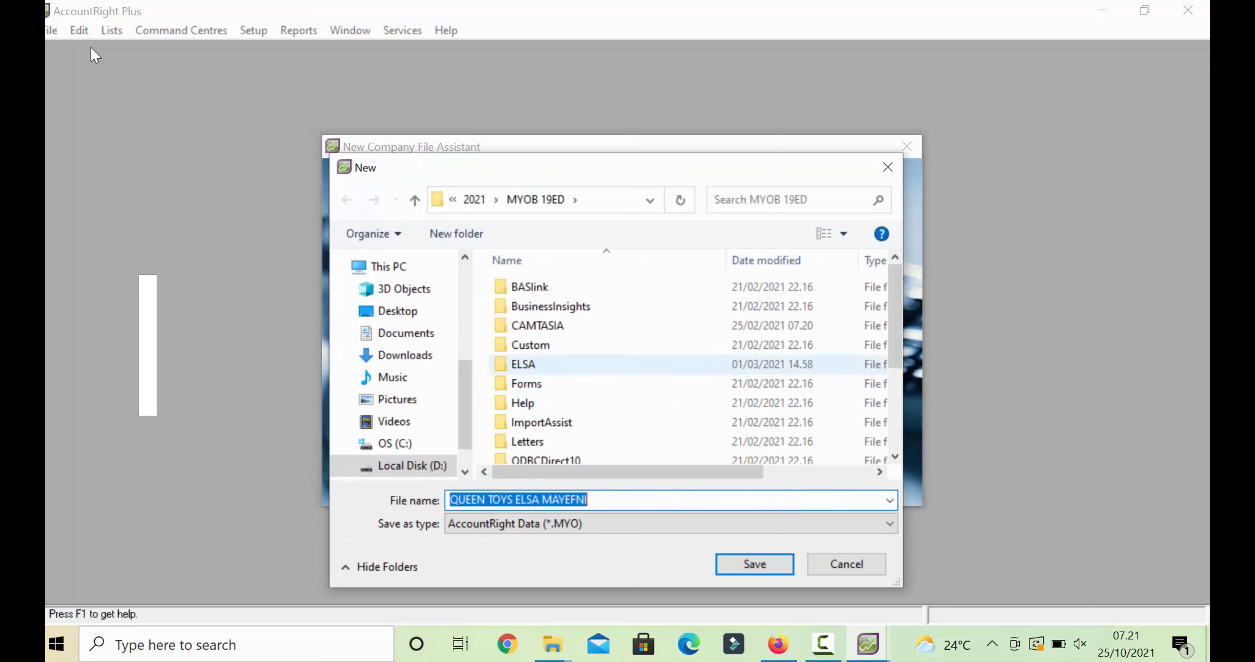
- Browse to the FOTO SMK BINA INSAN\2021-2022 folder on drive D:
{"action": "left_click", "coordinate": [474, 200]}
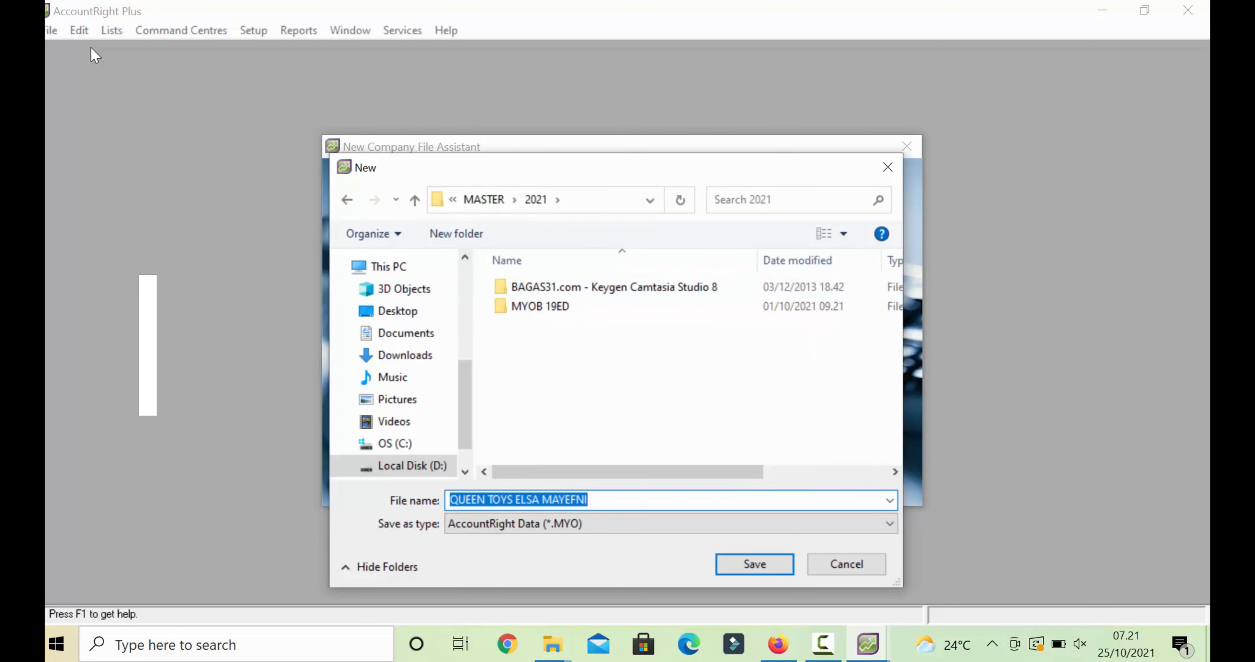
{"action": "left_click", "coordinate": [483, 199]}
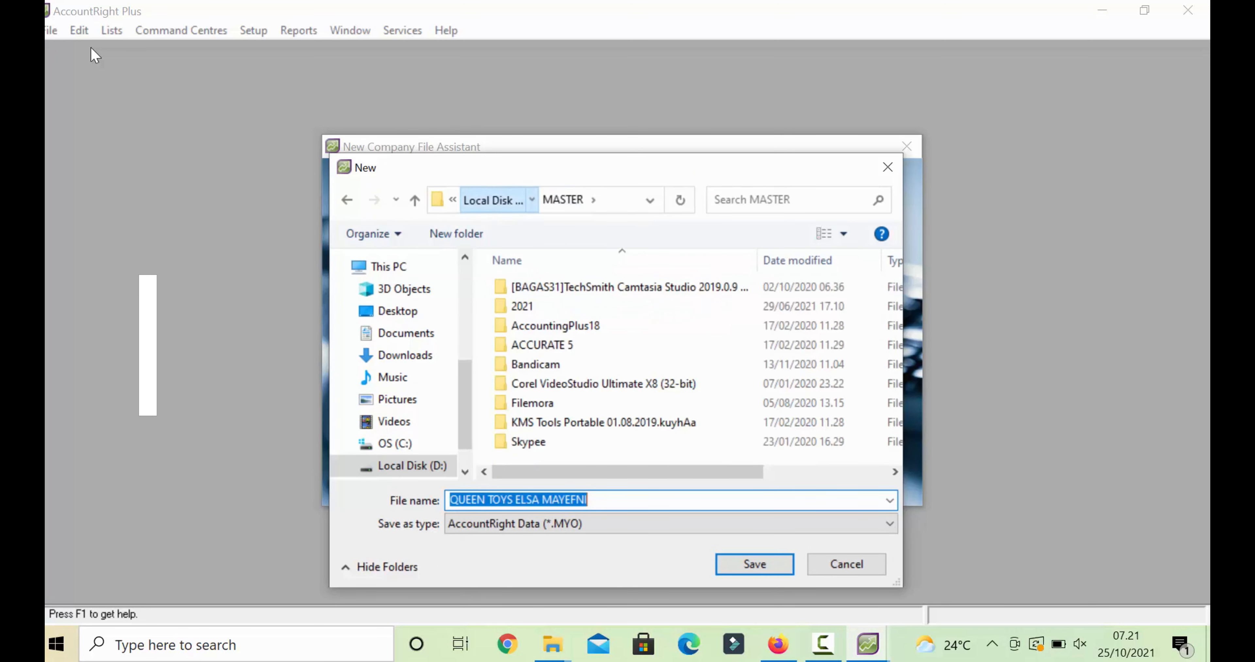
{"action": "left_click", "coordinate": [492, 200]}
{"action": "scroll", "coordinate": [560, 299], "scroll_direction": "down", "scroll_amount": 5}
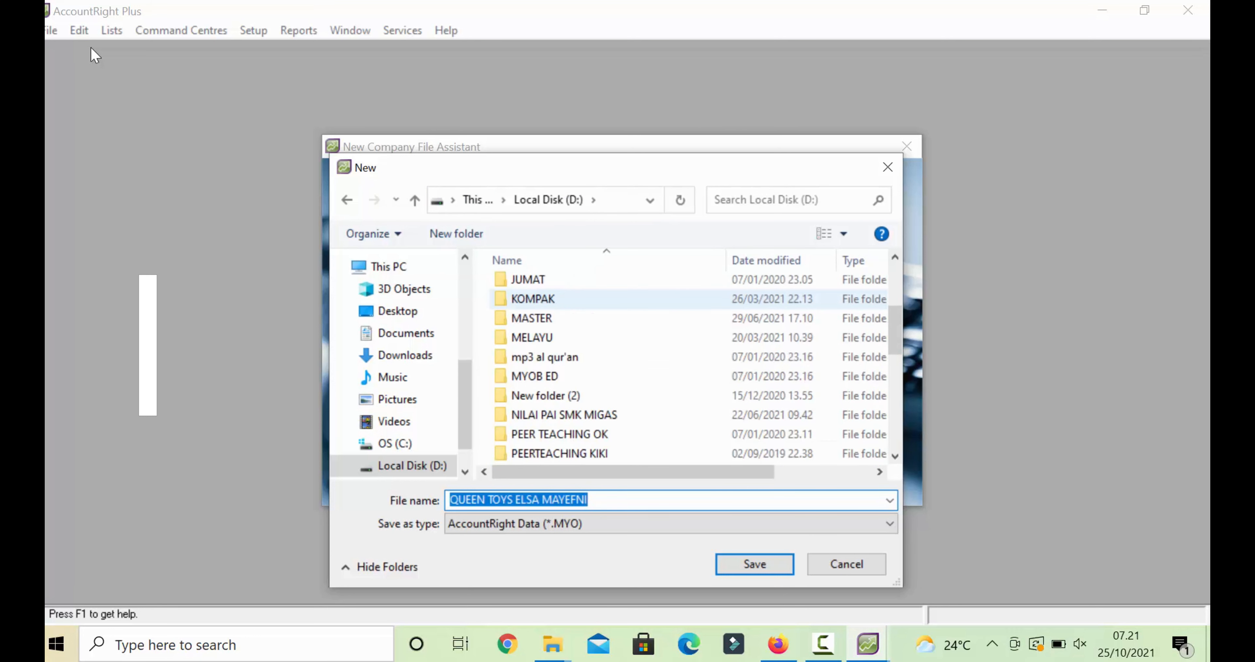
{"action": "scroll", "coordinate": [560, 299], "scroll_direction": "up", "scroll_amount": 3}
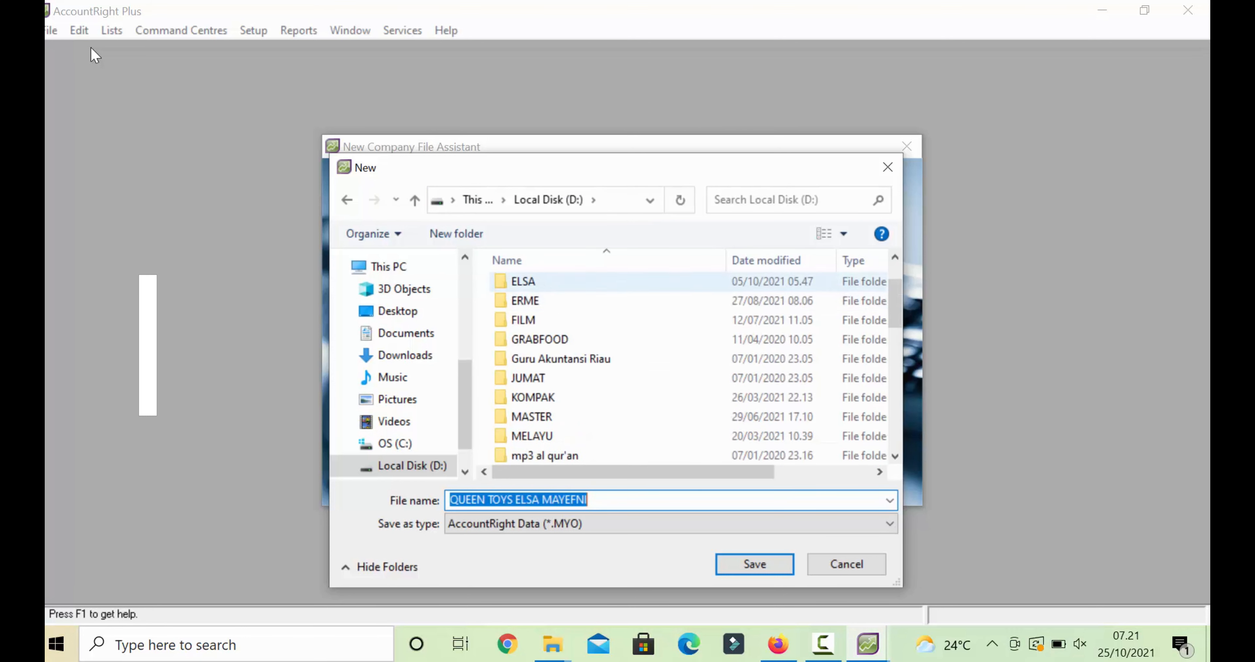
{"action": "double_click", "coordinate": [523, 281]}
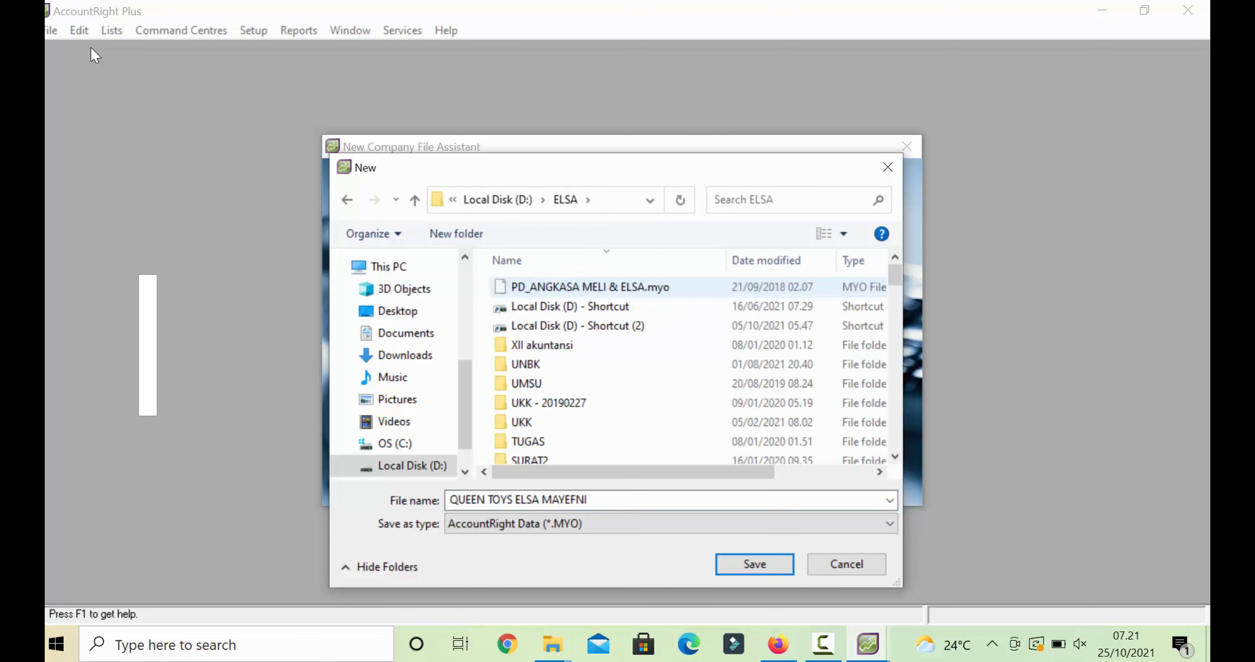
{"action": "scroll", "coordinate": [536, 318], "scroll_direction": "down", "scroll_amount": 5}
{"action": "scroll", "coordinate": [536, 318], "scroll_direction": "down", "scroll_amount": 8}
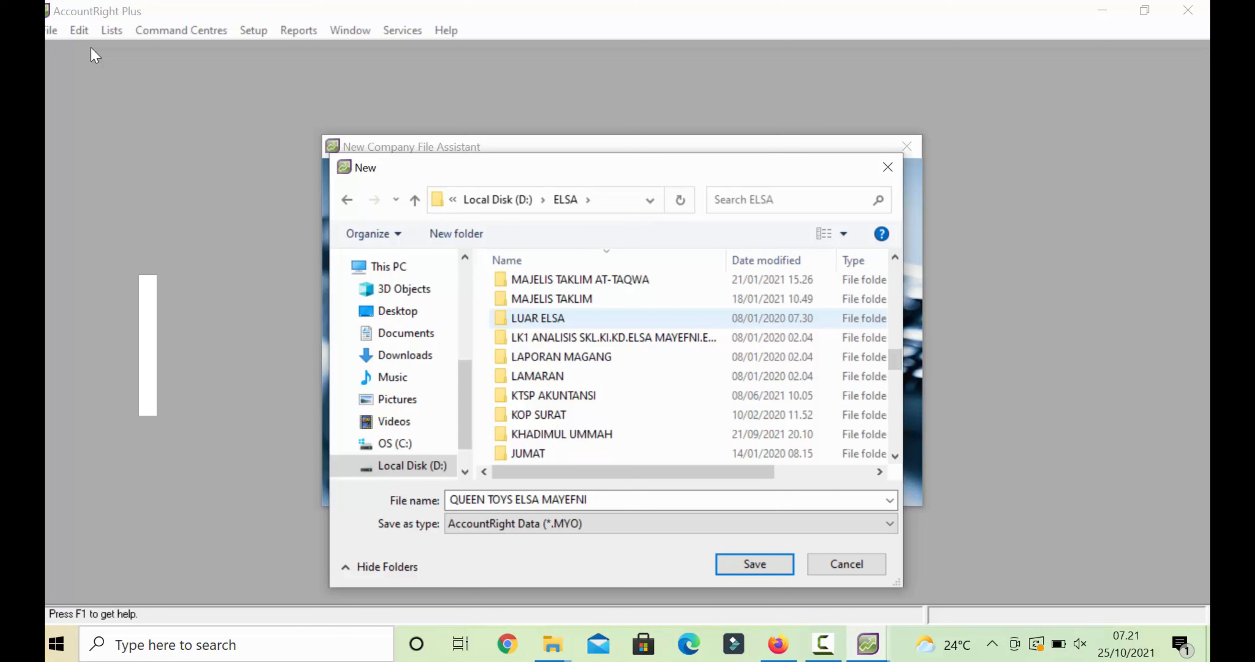
{"action": "scroll", "coordinate": [536, 318], "scroll_direction": "down", "scroll_amount": 3}
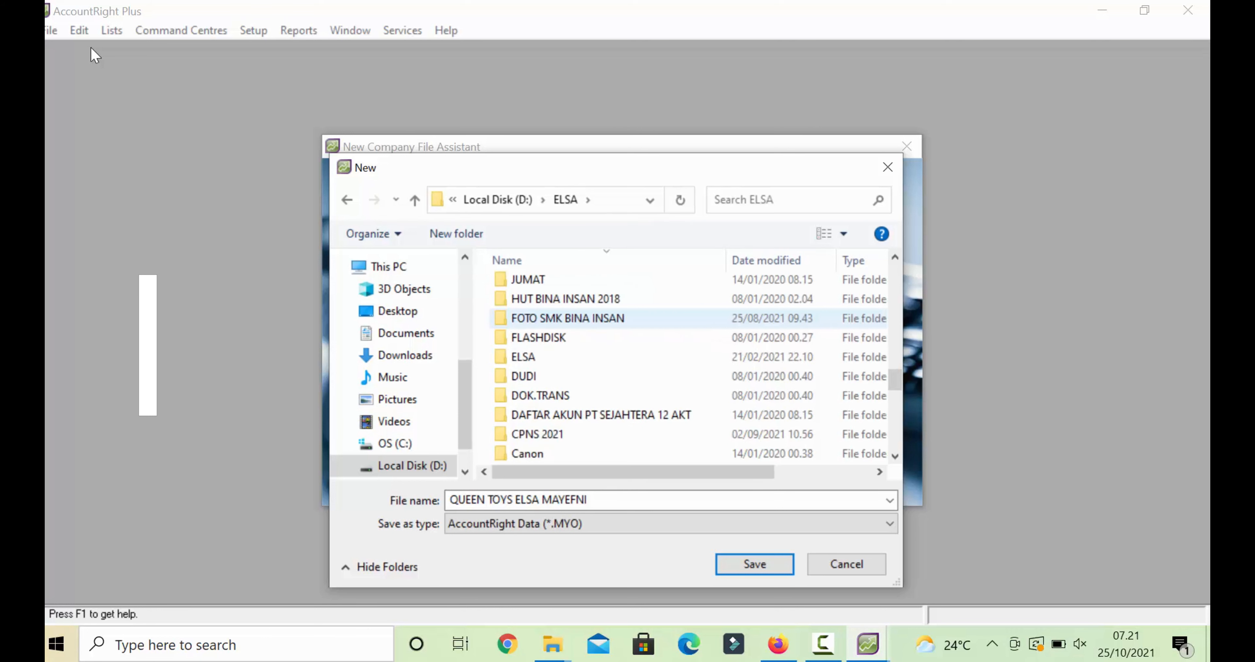
{"action": "double_click", "coordinate": [567, 317]}
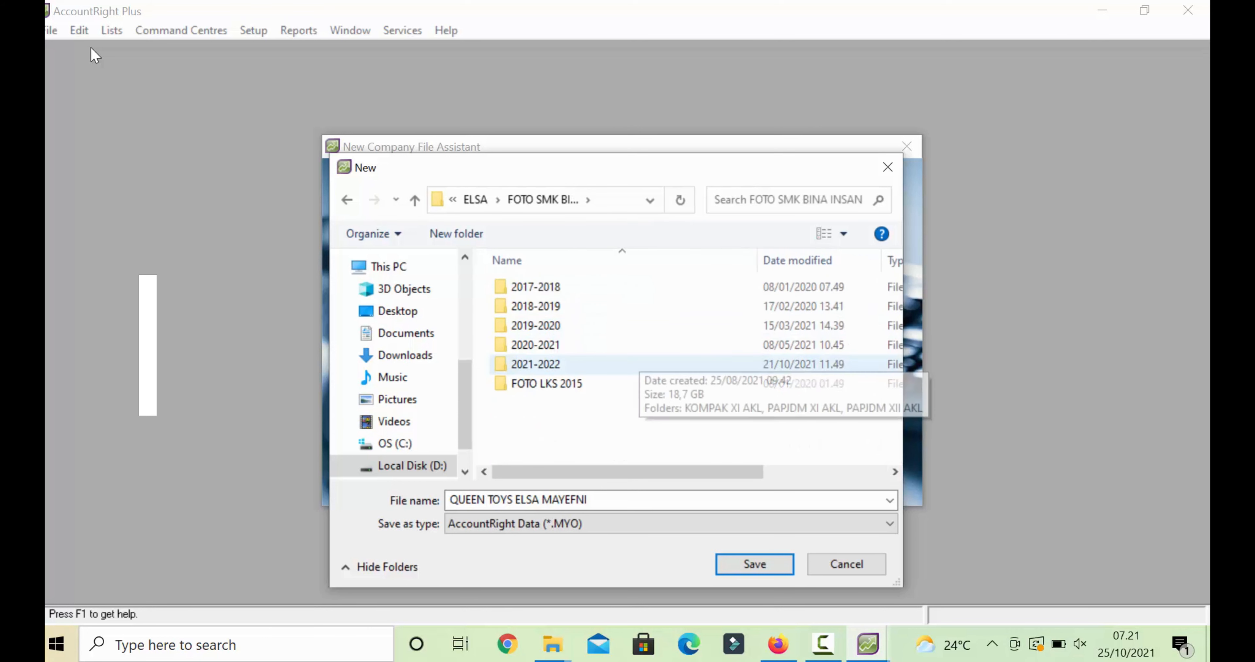
{"action": "double_click", "coordinate": [716, 363]}
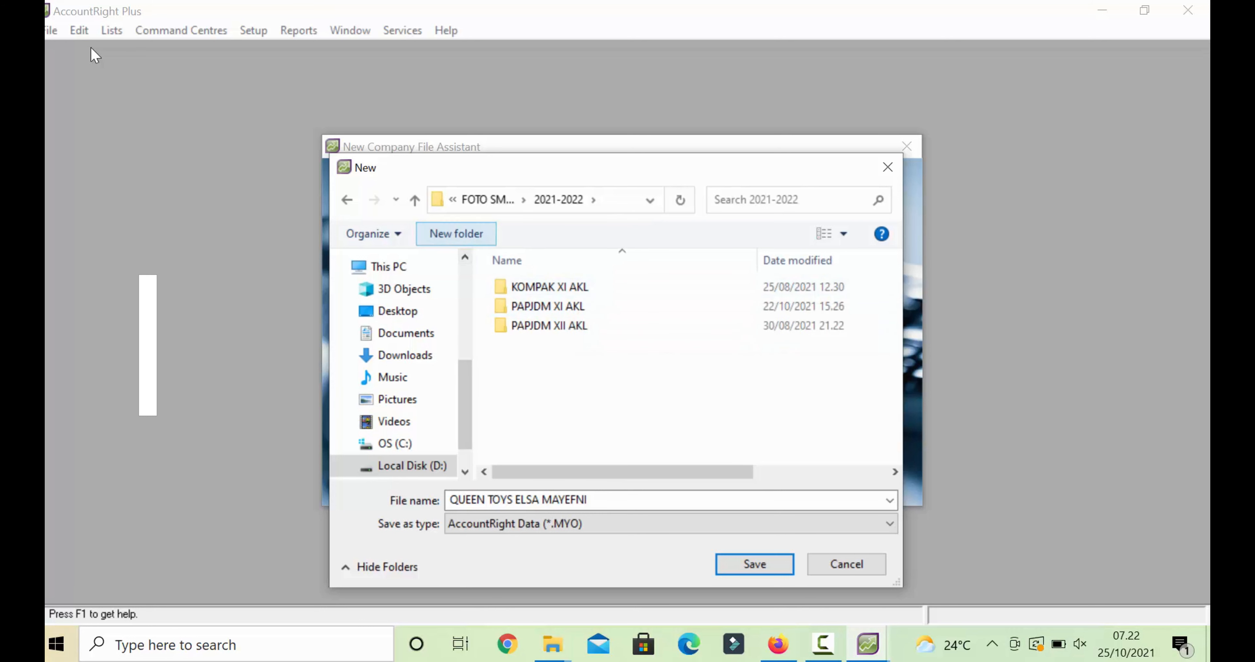
- Create a new folder named KOMPAK XII AKL there as the save location
{"action": "key", "text": "ctrl+shift+n"}
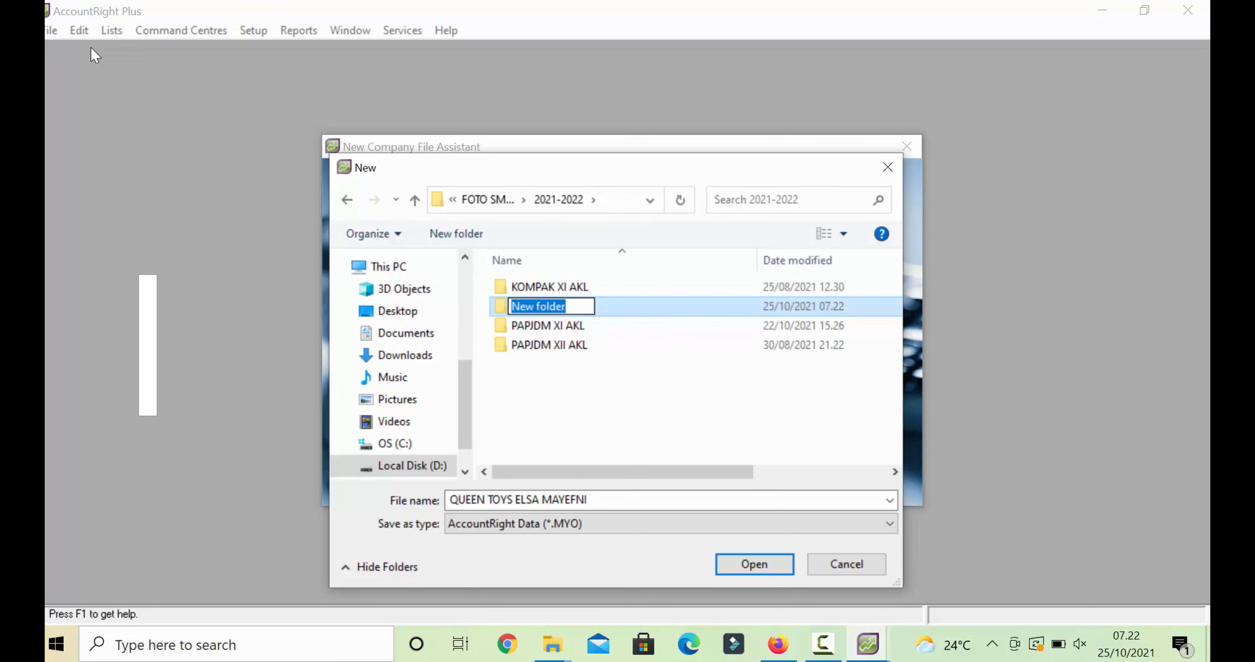
{"action": "type", "text": "KOMPAK XII AKL"}
{"action": "key", "text": "Return"}
{"action": "key", "text": "Return"}
{"action": "key", "text": "Return"}
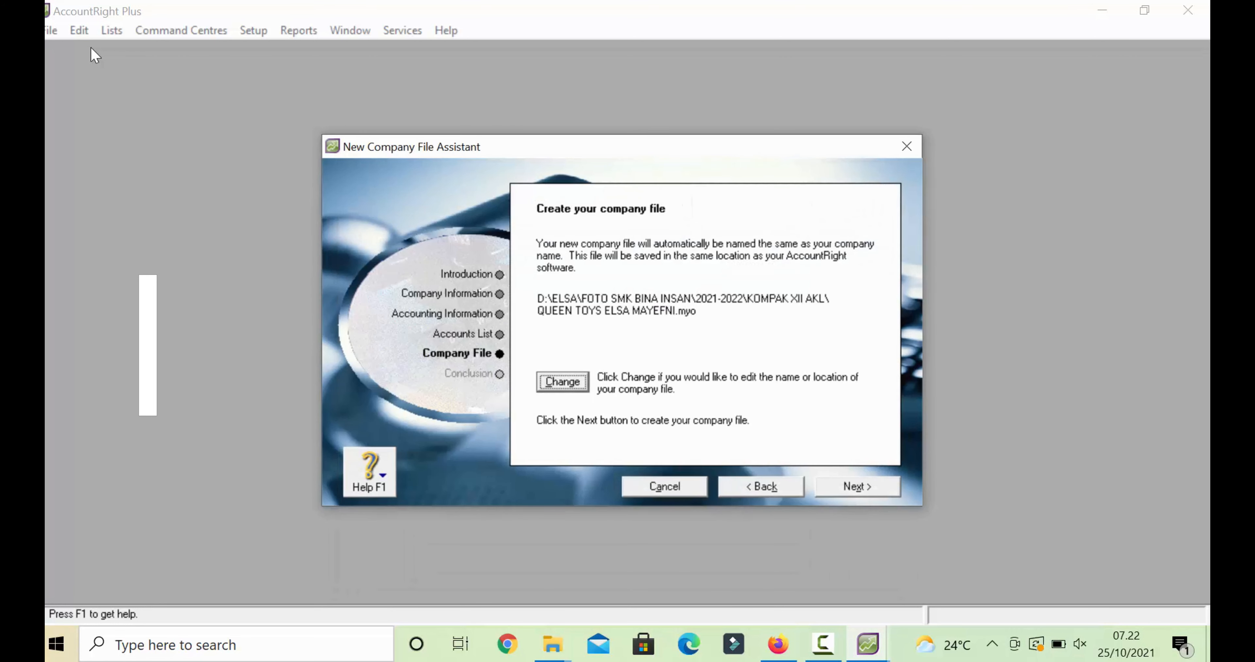
- Create the company file and start an Account Information import that updates existing duplicate records
{"action": "key", "text": "Return"}
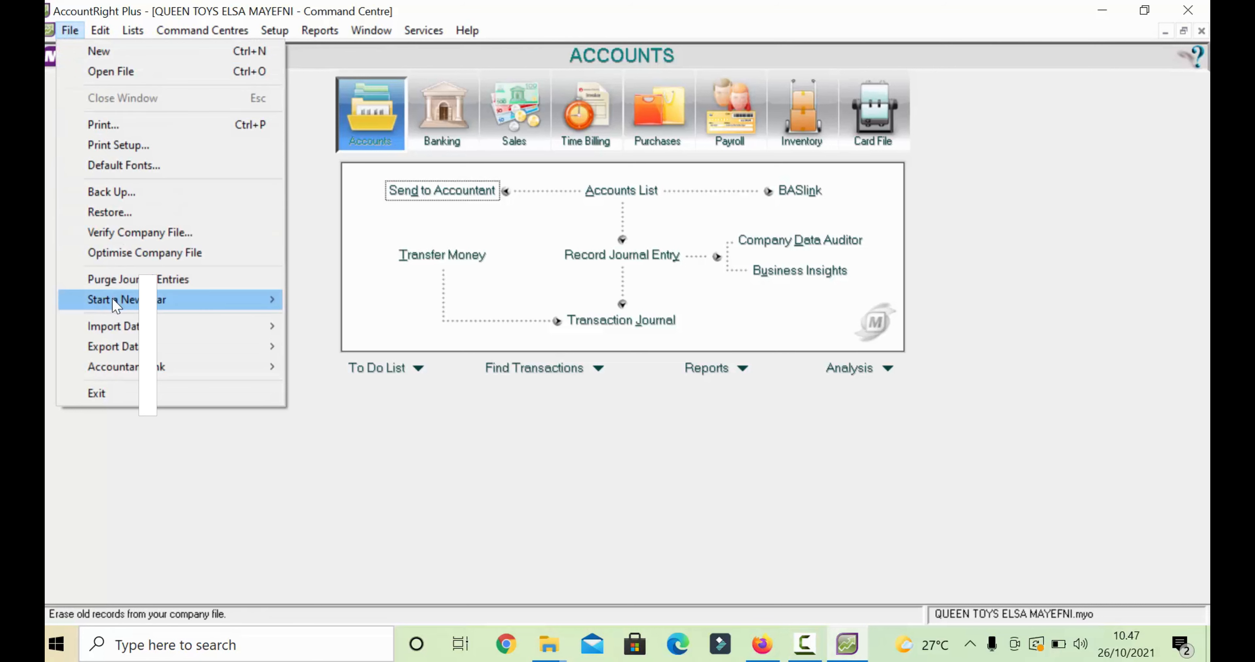
{"action": "mouse_move", "coordinate": [134, 332]}
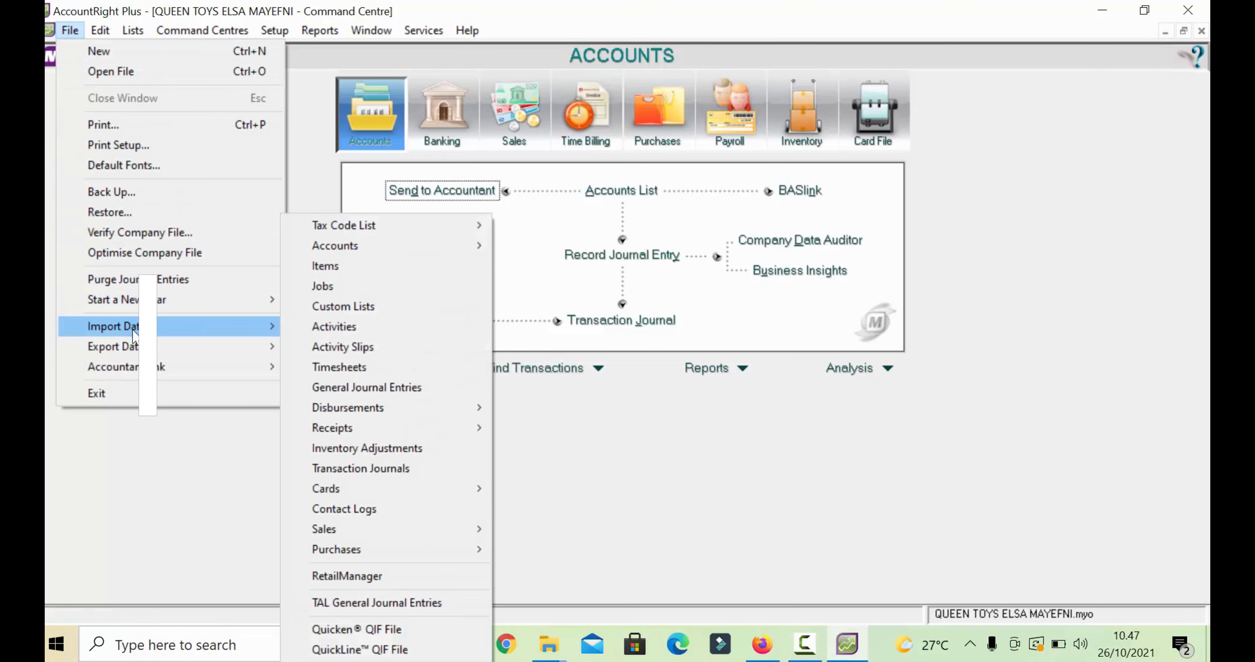
{"action": "mouse_move", "coordinate": [375, 245]}
{"action": "left_click", "coordinate": [524, 247]}
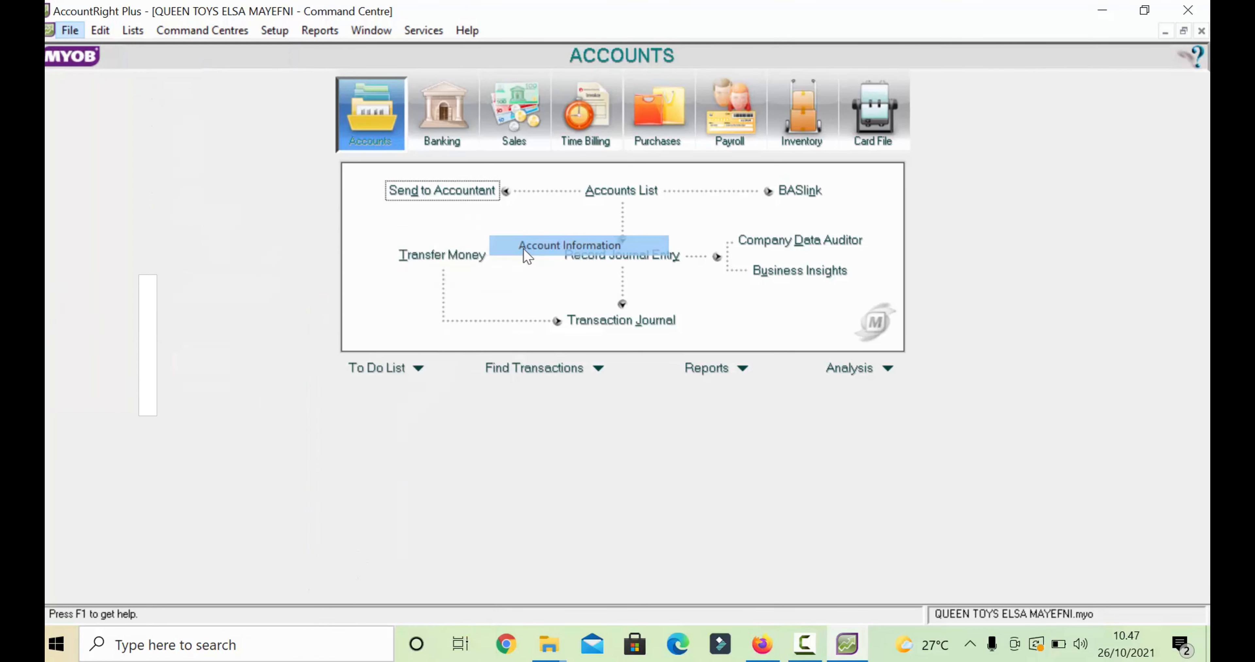
{"action": "left_click", "coordinate": [605, 295]}
{"action": "left_click", "coordinate": [624, 330]}
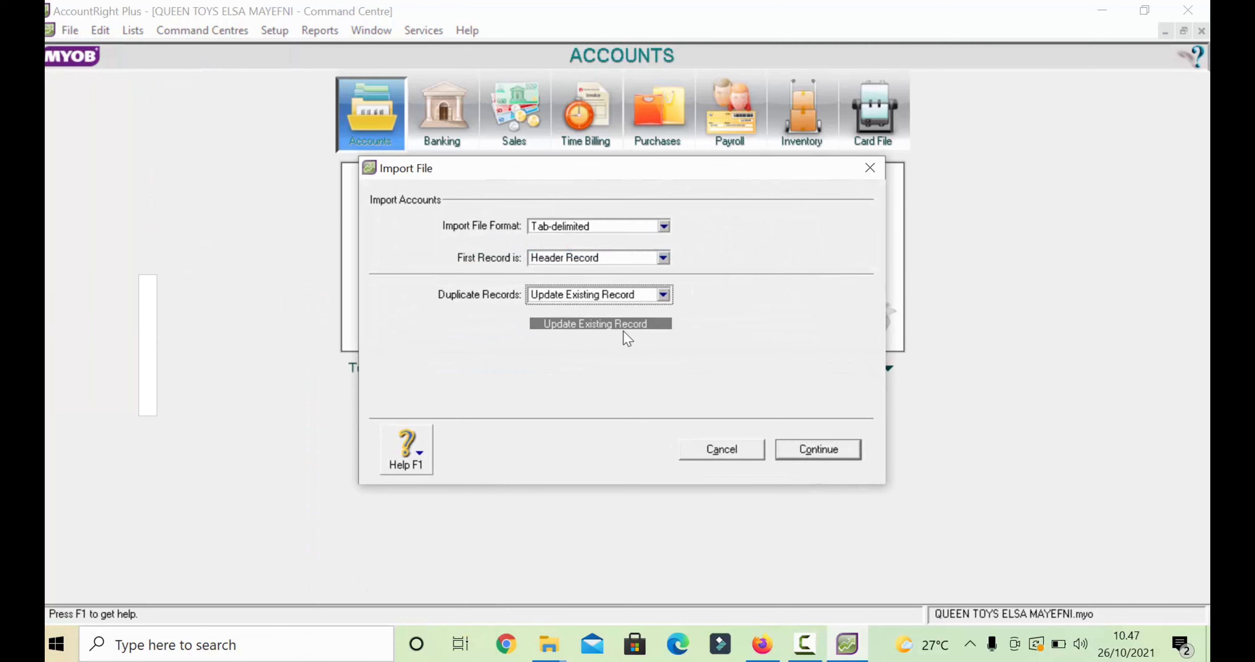
- Browse to the PP\PERANGKAT AKUNTANSI 2021 folder to find the import file
{"action": "left_click", "coordinate": [811, 449]}
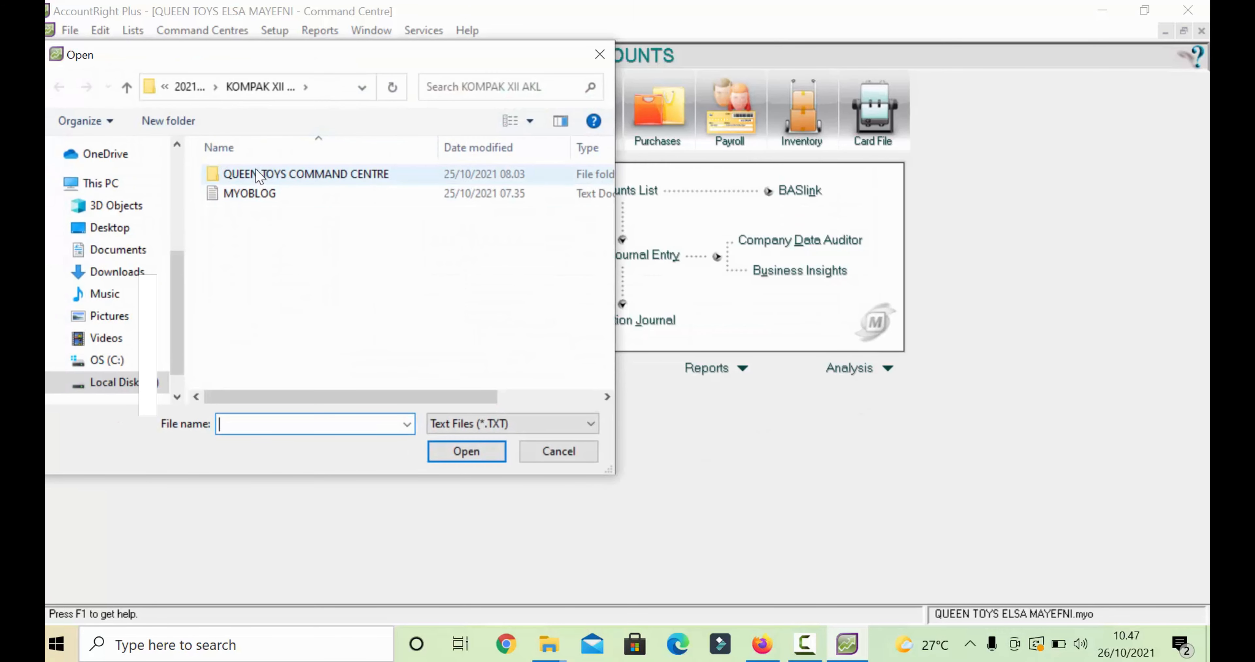
{"action": "left_click", "coordinate": [187, 89]}
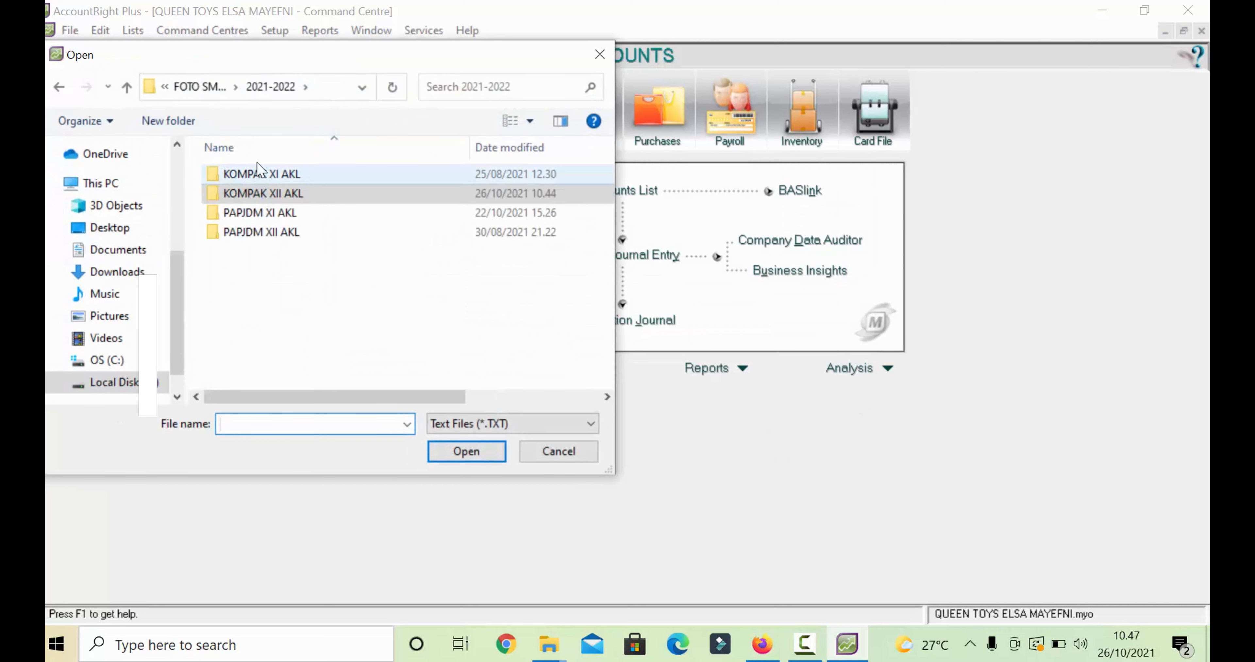
{"action": "left_click", "coordinate": [235, 87]}
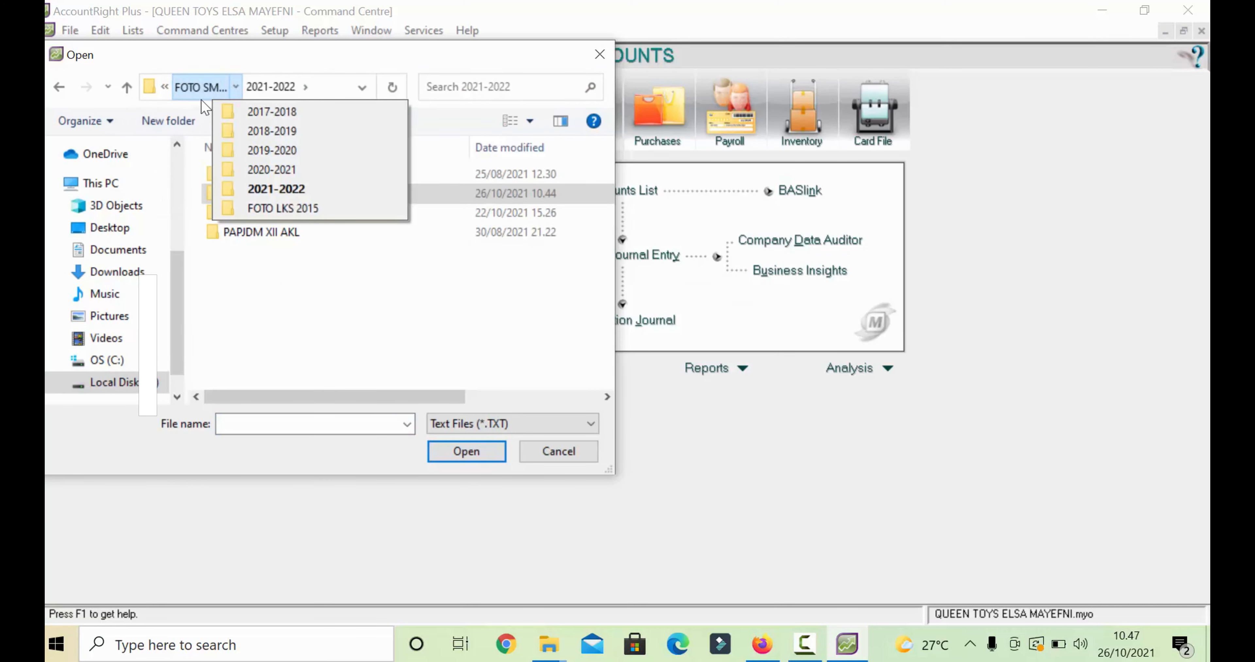
{"action": "left_click", "coordinate": [184, 88]}
{"action": "left_click", "coordinate": [184, 89]}
{"action": "scroll", "coordinate": [312, 252], "scroll_direction": "down", "scroll_amount": 2}
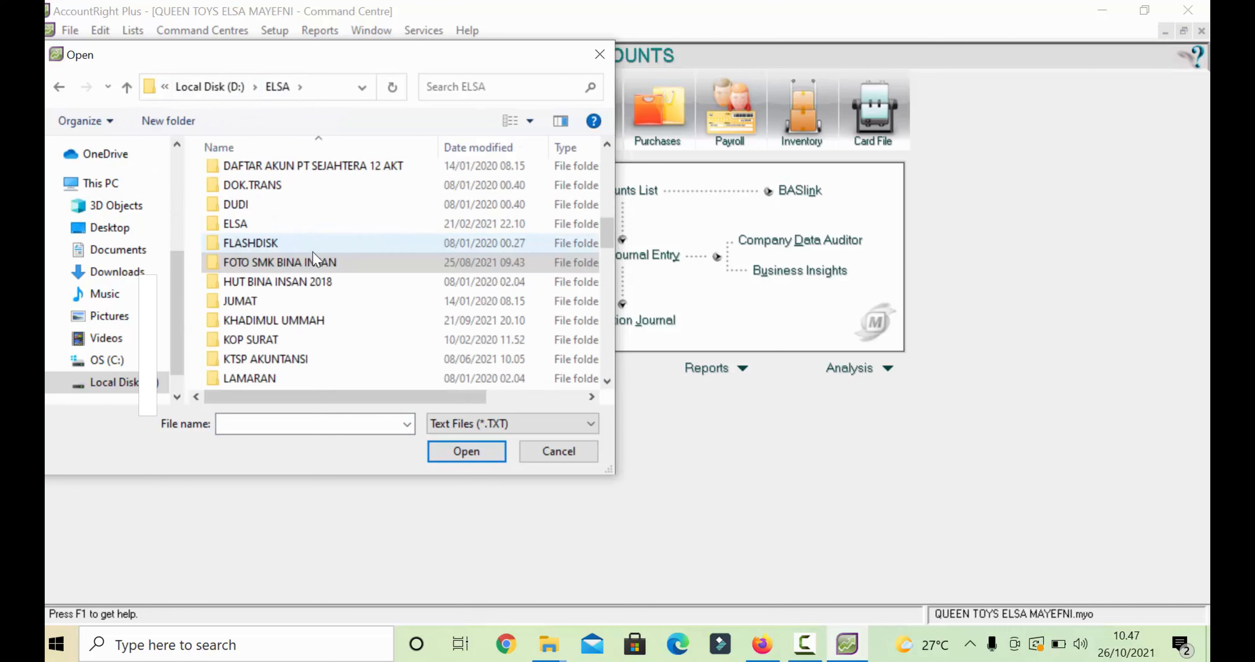
{"action": "scroll", "coordinate": [316, 248], "scroll_direction": "down", "scroll_amount": 8}
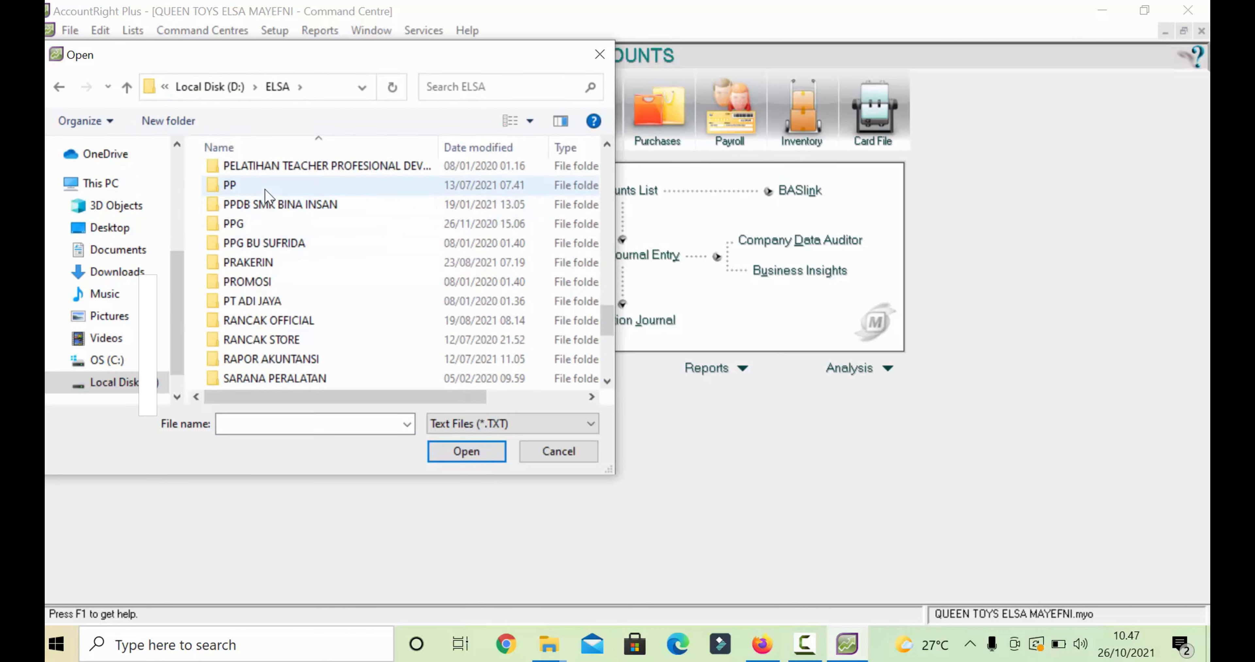
{"action": "double_click", "coordinate": [266, 194]}
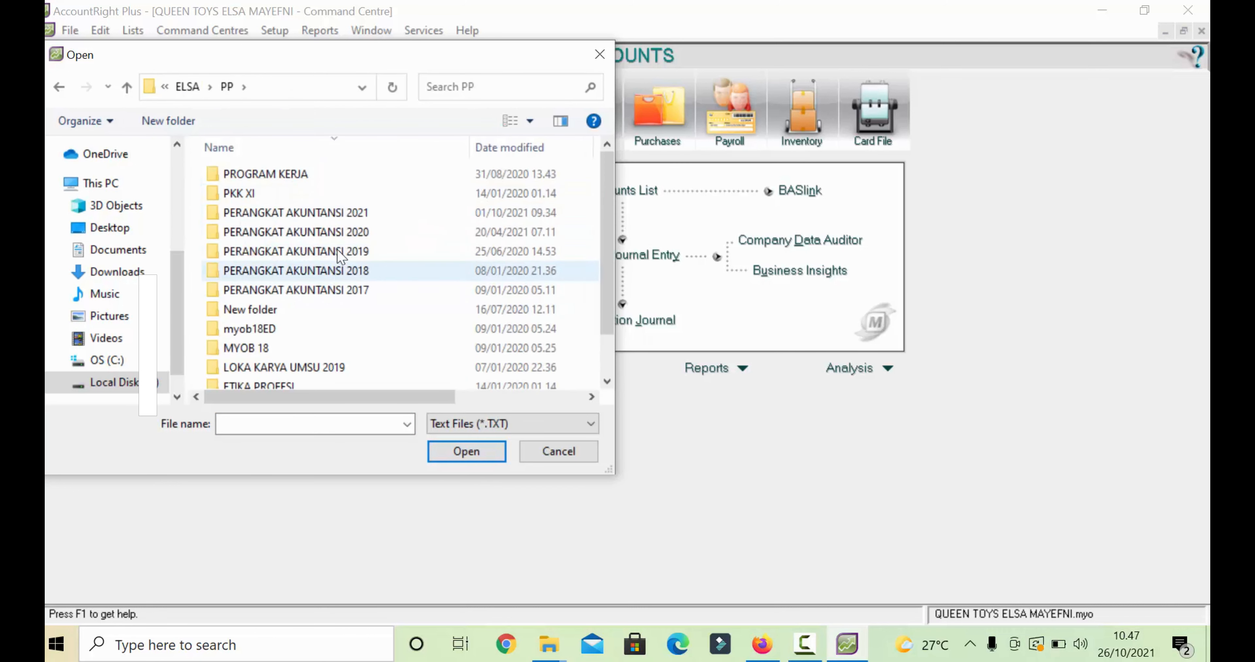
{"action": "double_click", "coordinate": [324, 213]}
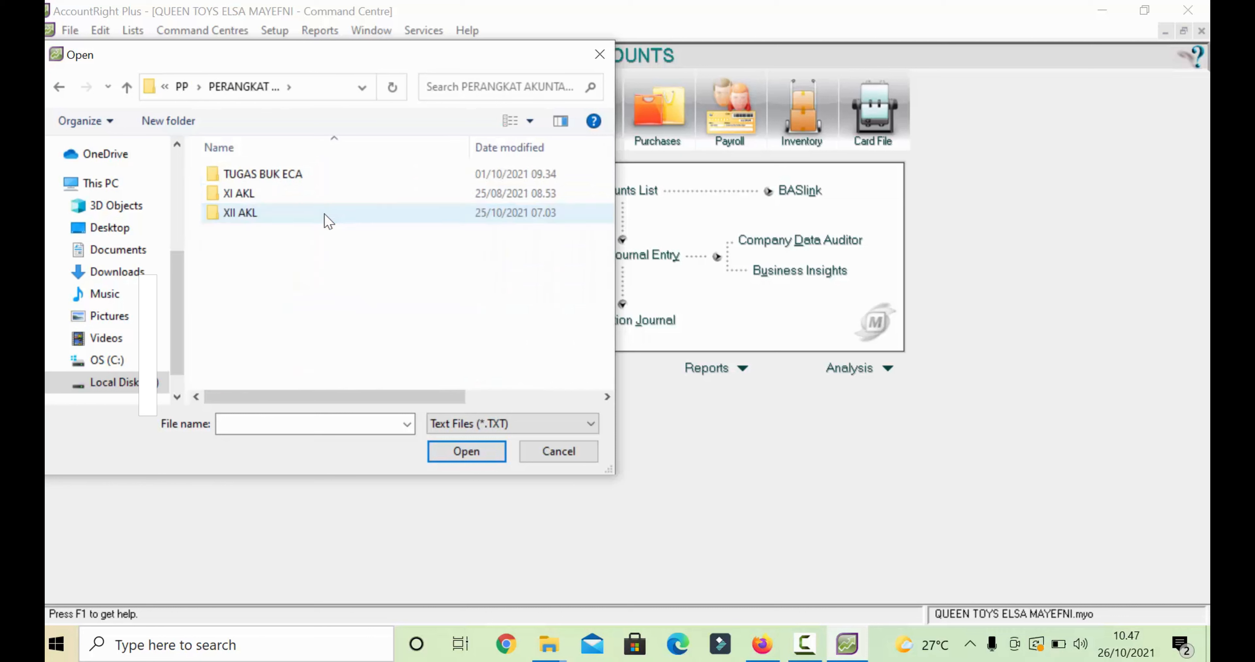
- Open the XII AKL\MAKA\QUEEN TOYS student folder and open COA TXT for import
{"action": "left_click", "coordinate": [288, 211]}
{"action": "double_click", "coordinate": [283, 211]}
{"action": "double_click", "coordinate": [280, 195]}
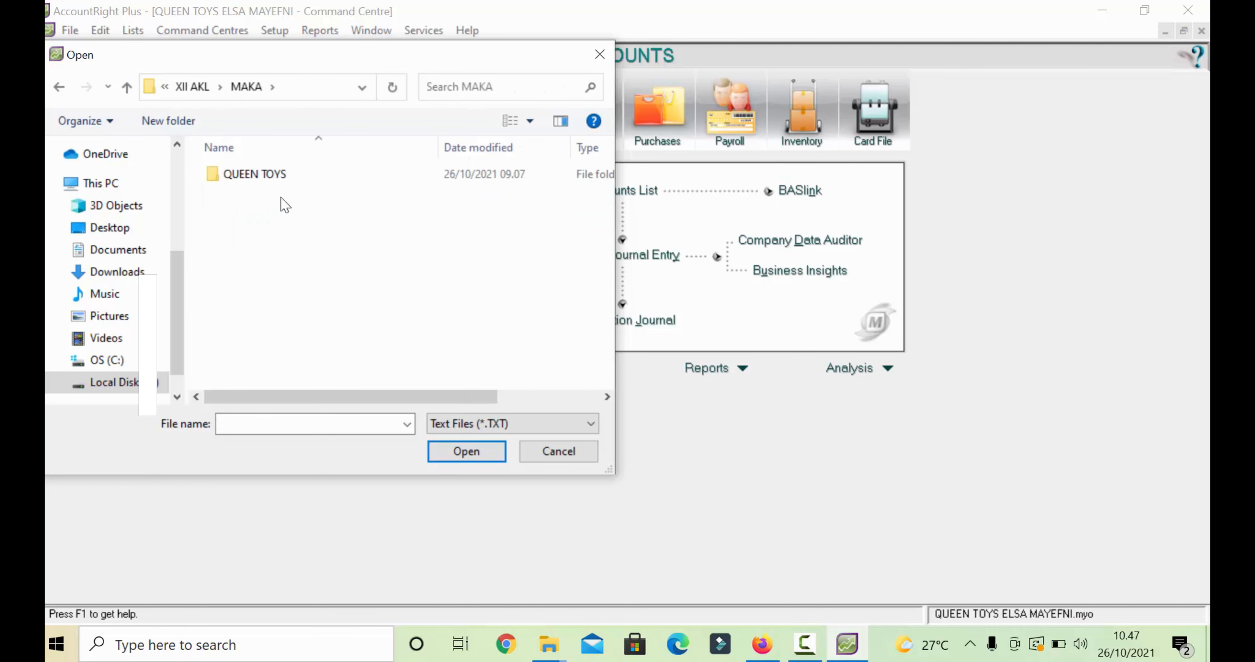
{"action": "double_click", "coordinate": [276, 175]}
{"action": "double_click", "coordinate": [279, 176]}
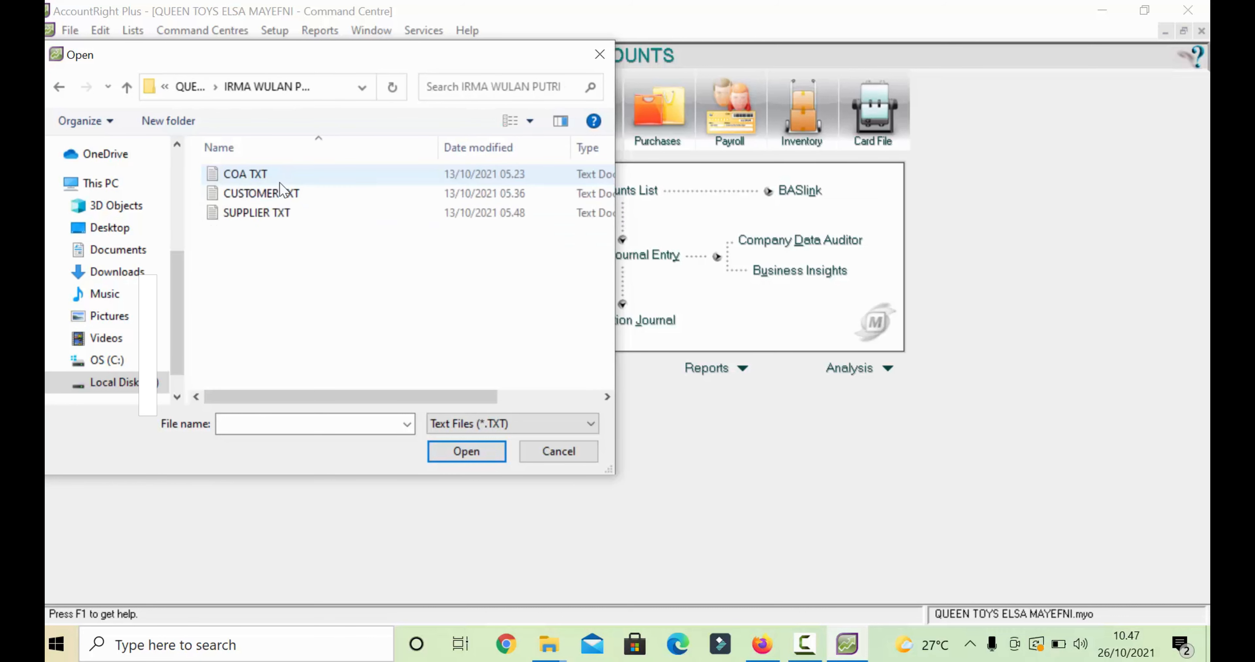
{"action": "left_click", "coordinate": [283, 181]}
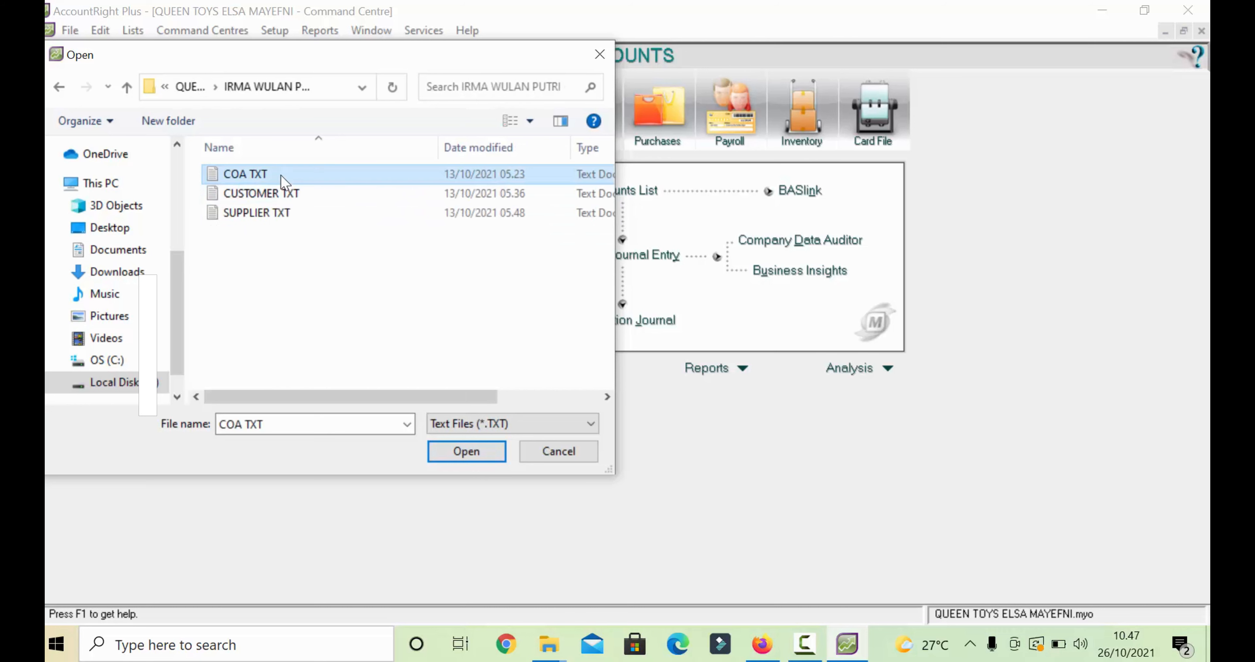
{"action": "left_click", "coordinate": [439, 452]}
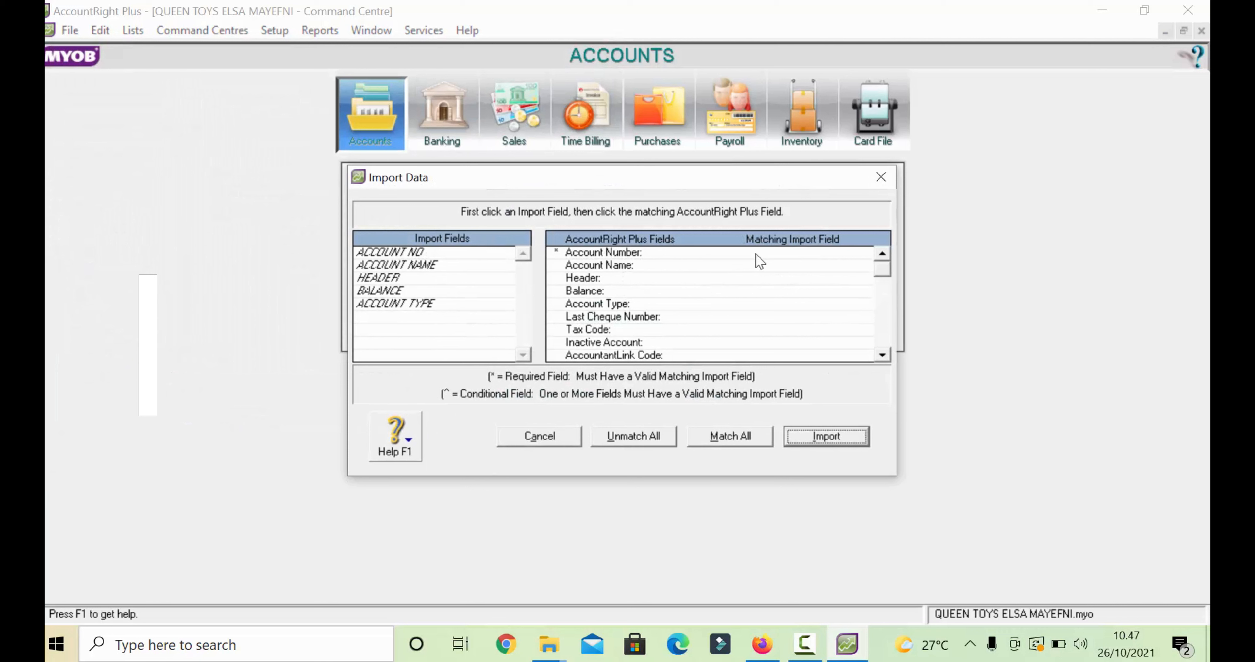
- Match ACCOUNT NO to Account Number, match all remaining fields, and import the accounts
{"action": "left_click", "coordinate": [450, 253]}
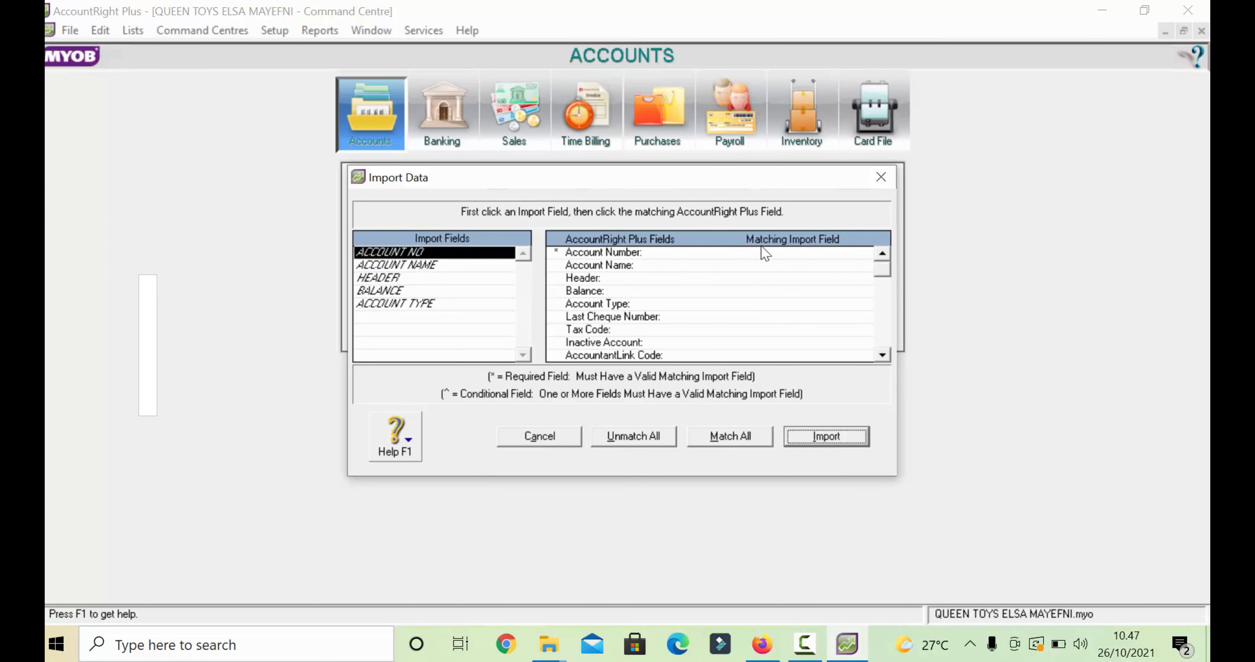
{"action": "left_click", "coordinate": [775, 252]}
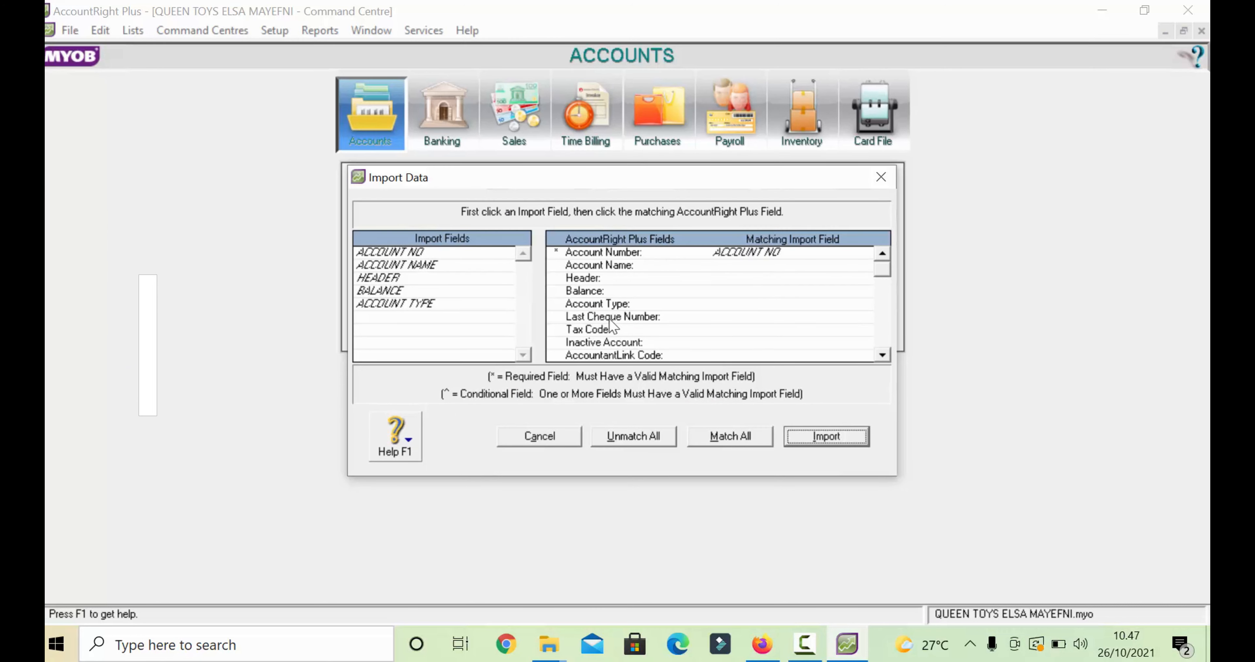
{"action": "left_click", "coordinate": [729, 436]}
{"action": "left_click", "coordinate": [826, 435]}
{"action": "left_click", "coordinate": [631, 403]}
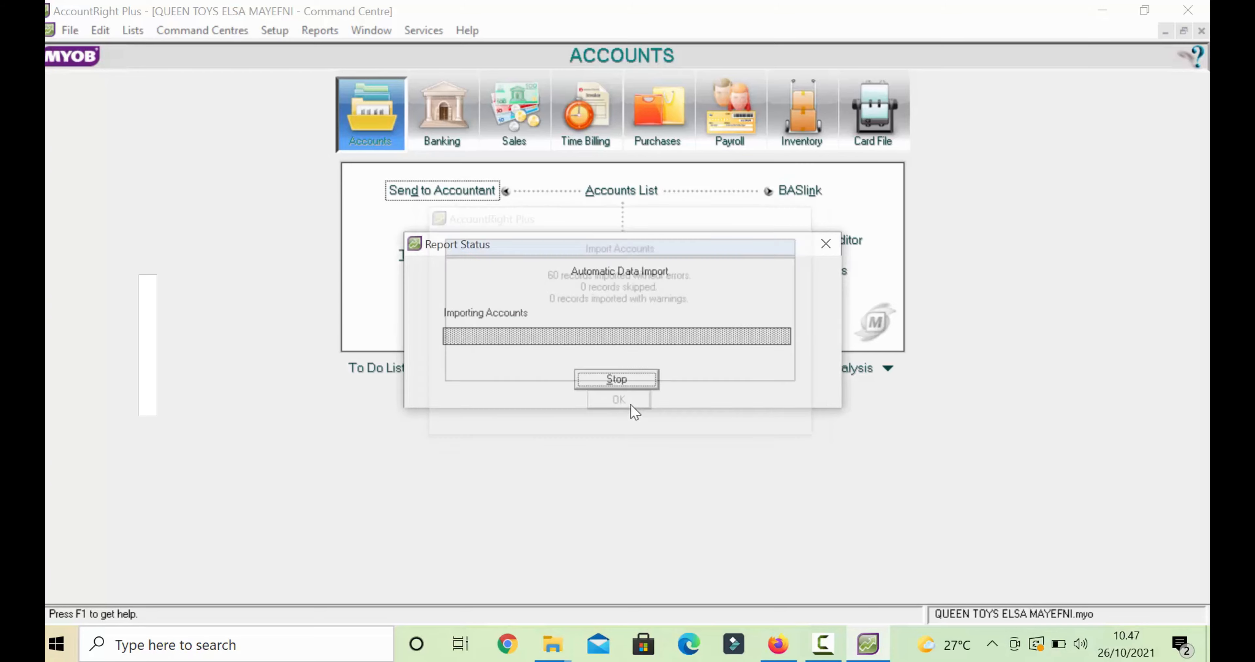
- Check the imported accounts and balances in the Accounts List, then close it
{"action": "left_click", "coordinate": [622, 192]}
{"action": "scroll", "coordinate": [540, 303], "scroll_direction": "down", "scroll_amount": 15}
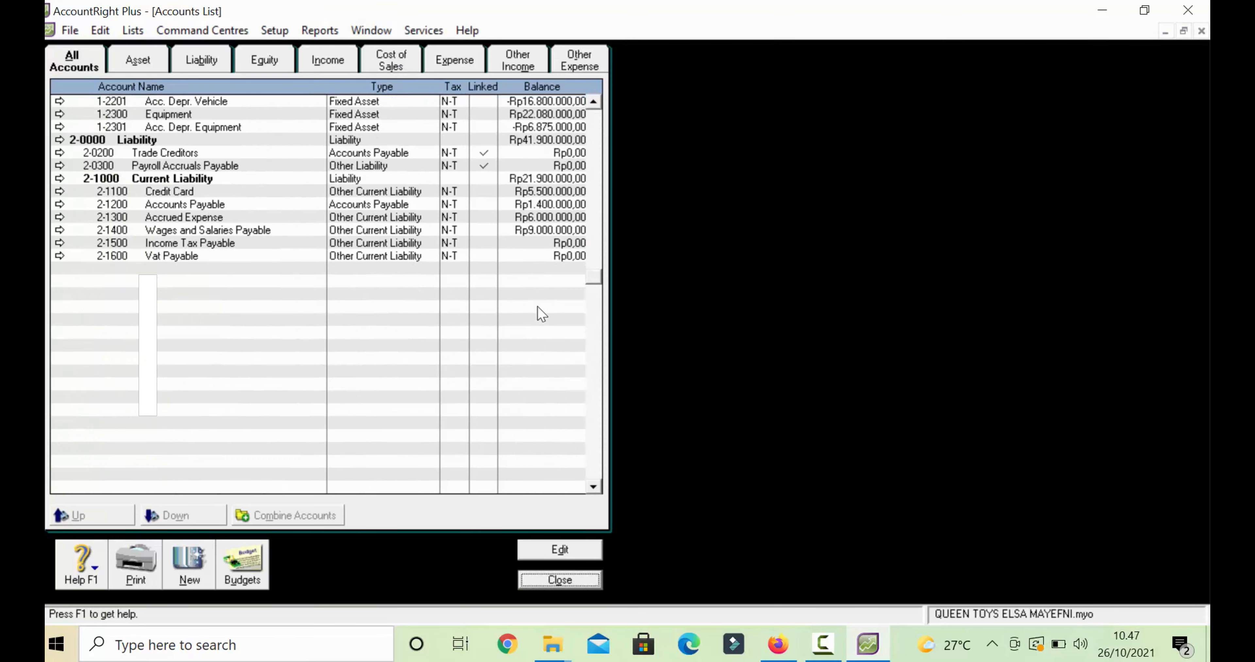
{"action": "left_click", "coordinate": [560, 580]}
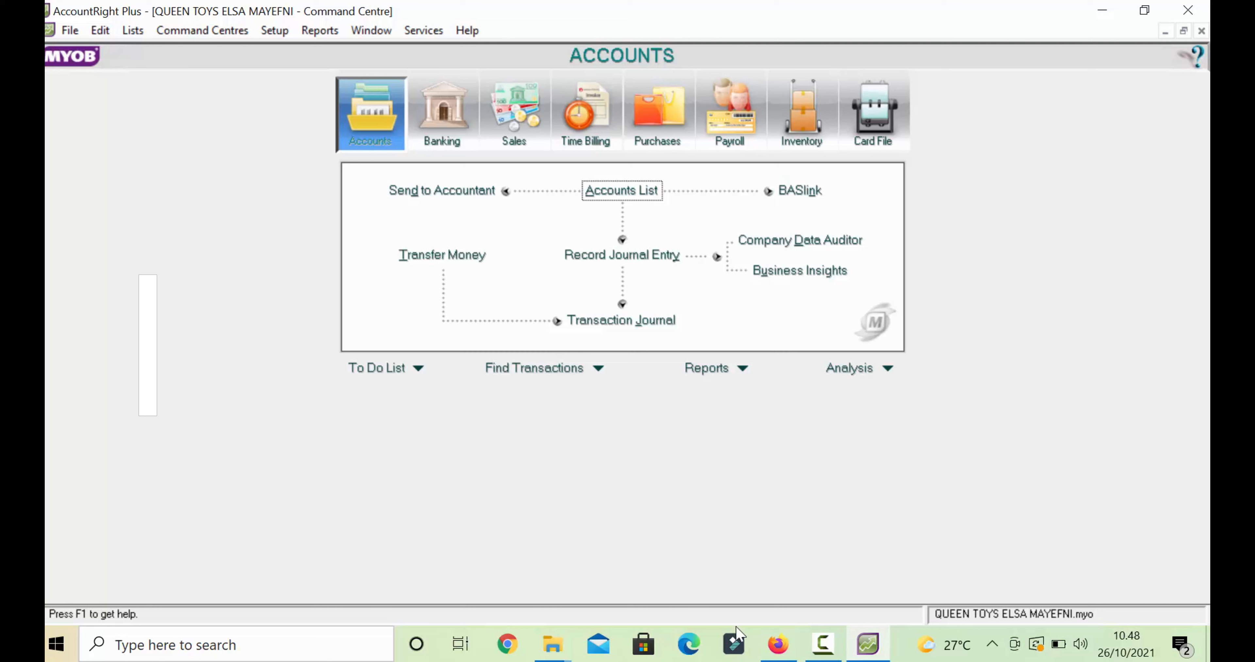
- Bring AccountRight back to the front and open Lists > Tax Codes
{"action": "left_click", "coordinate": [823, 647]}
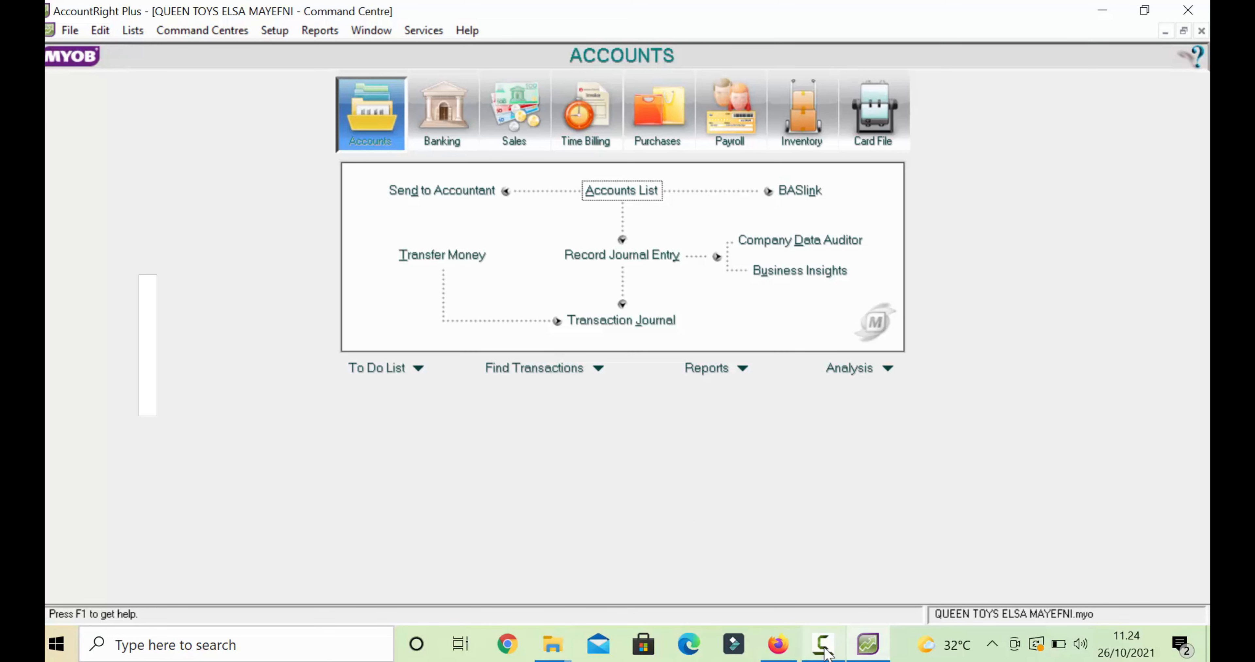
{"action": "left_click", "coordinate": [823, 645]}
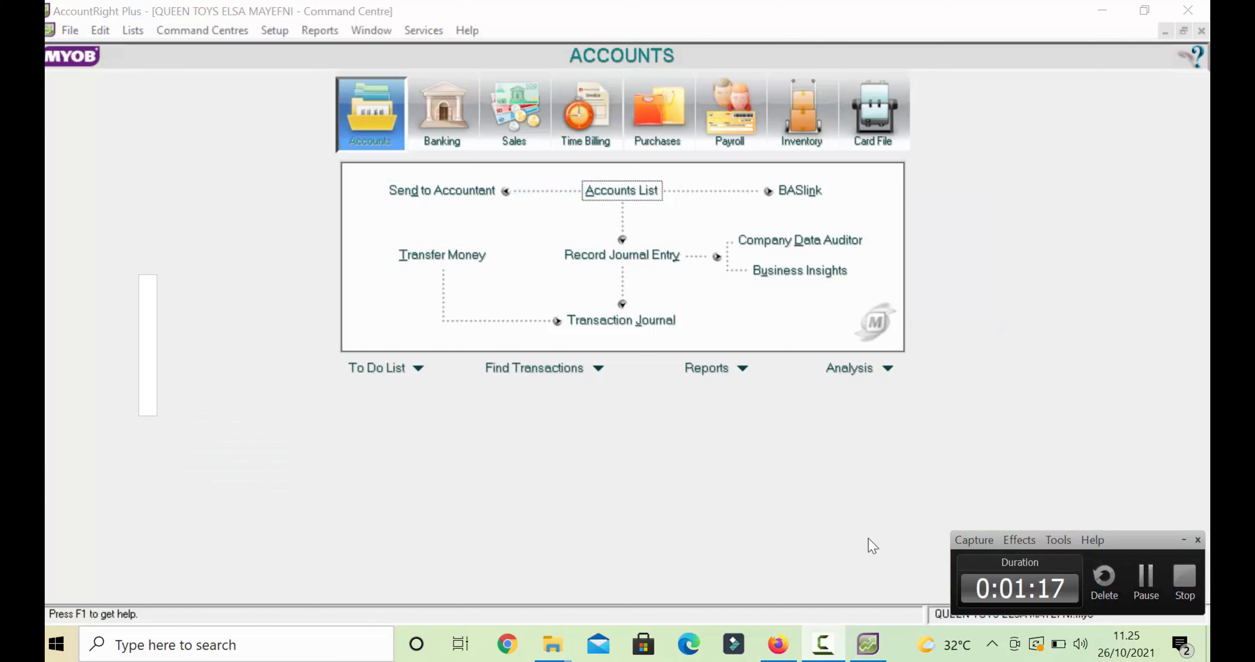
{"action": "left_click", "coordinate": [848, 545]}
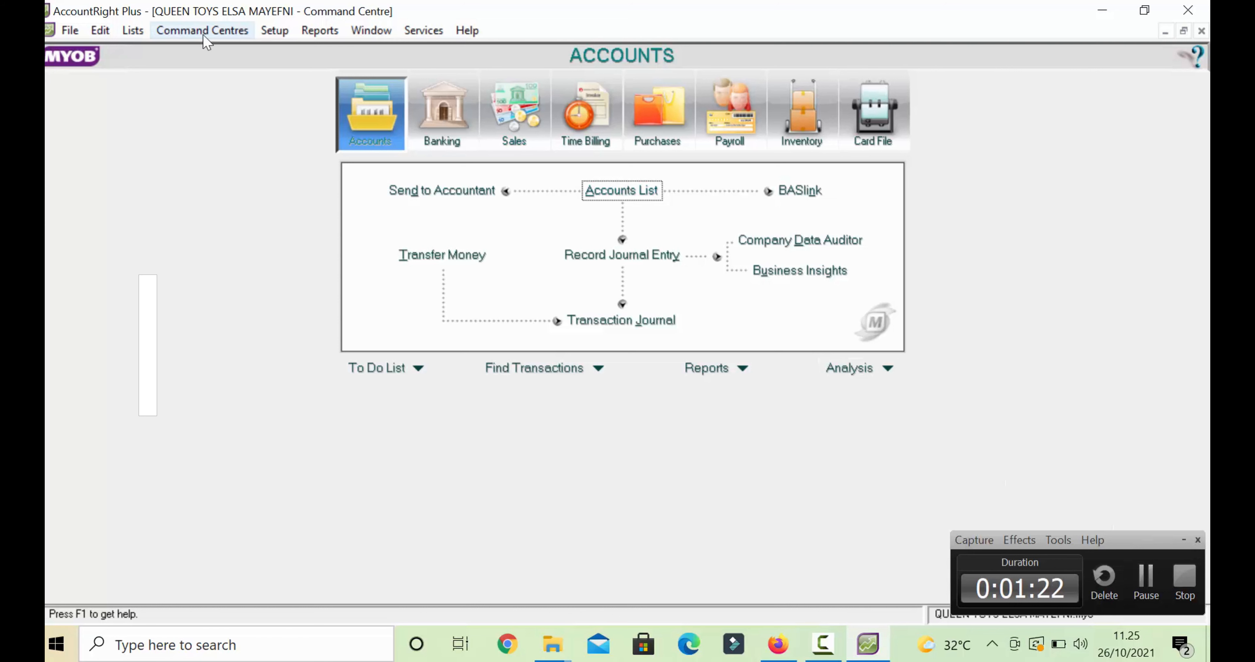
{"action": "left_click", "coordinate": [132, 30]}
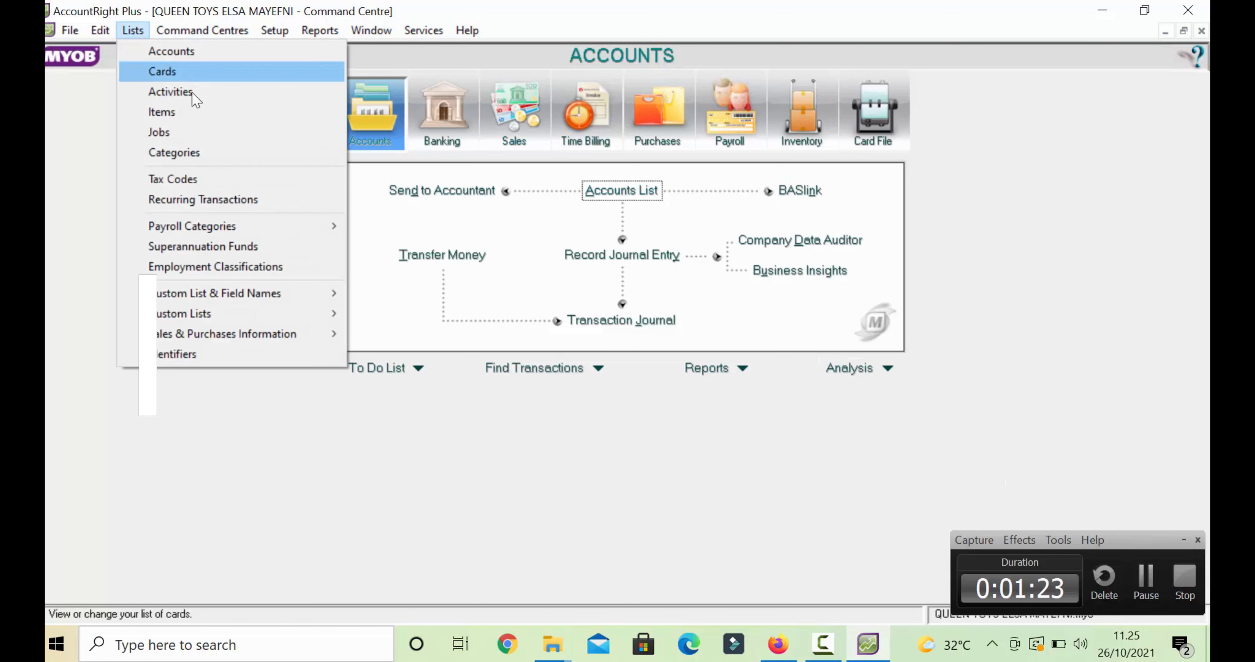
{"action": "left_click", "coordinate": [202, 182]}
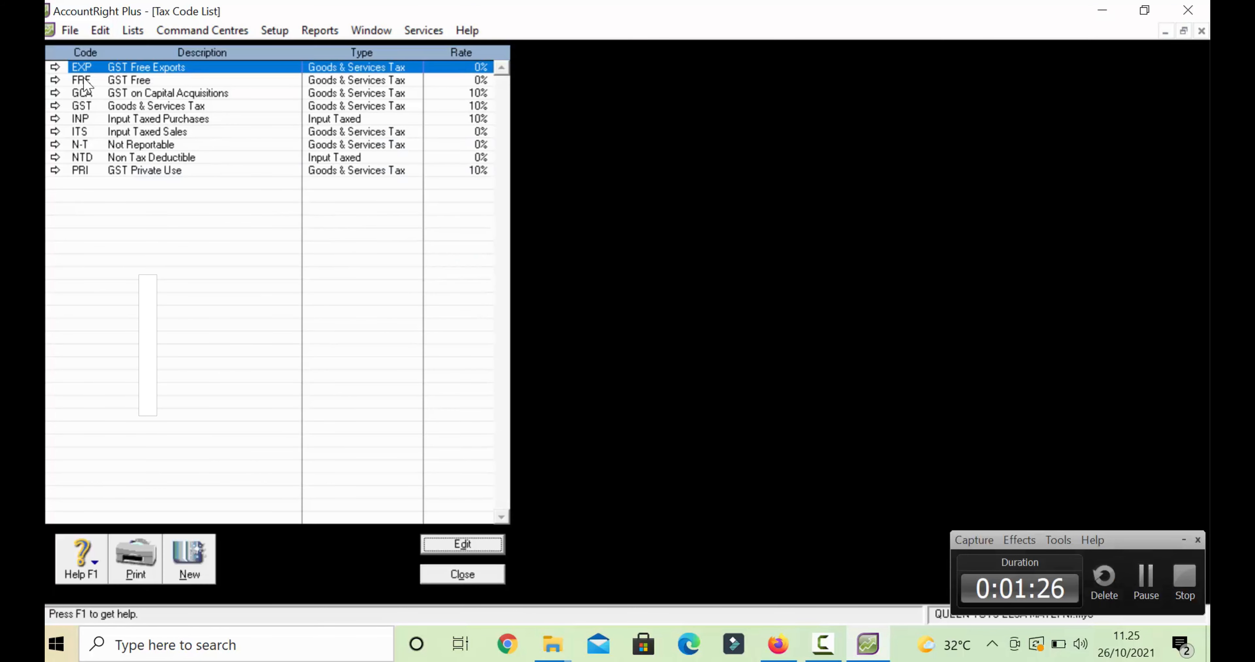
- Delete the first unneeded tax code and the GCA tax code
{"action": "left_click", "coordinate": [55, 93]}
{"action": "left_click", "coordinate": [419, 558]}
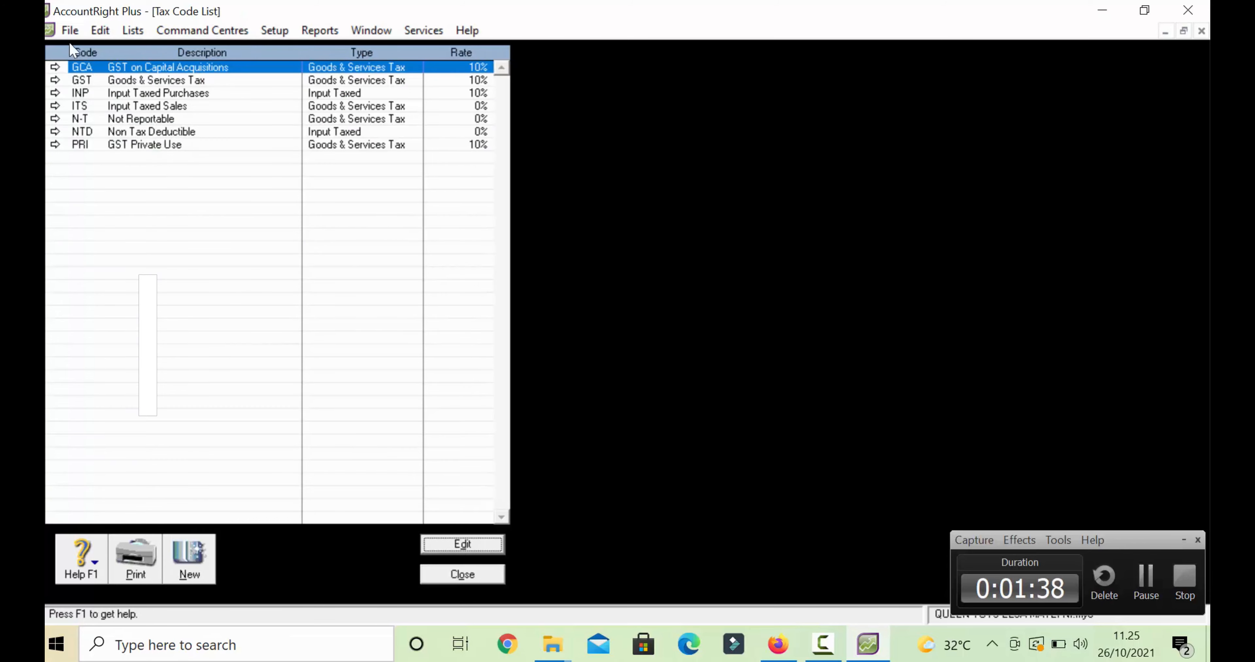
{"action": "left_click", "coordinate": [58, 67]}
{"action": "left_click", "coordinate": [100, 30]}
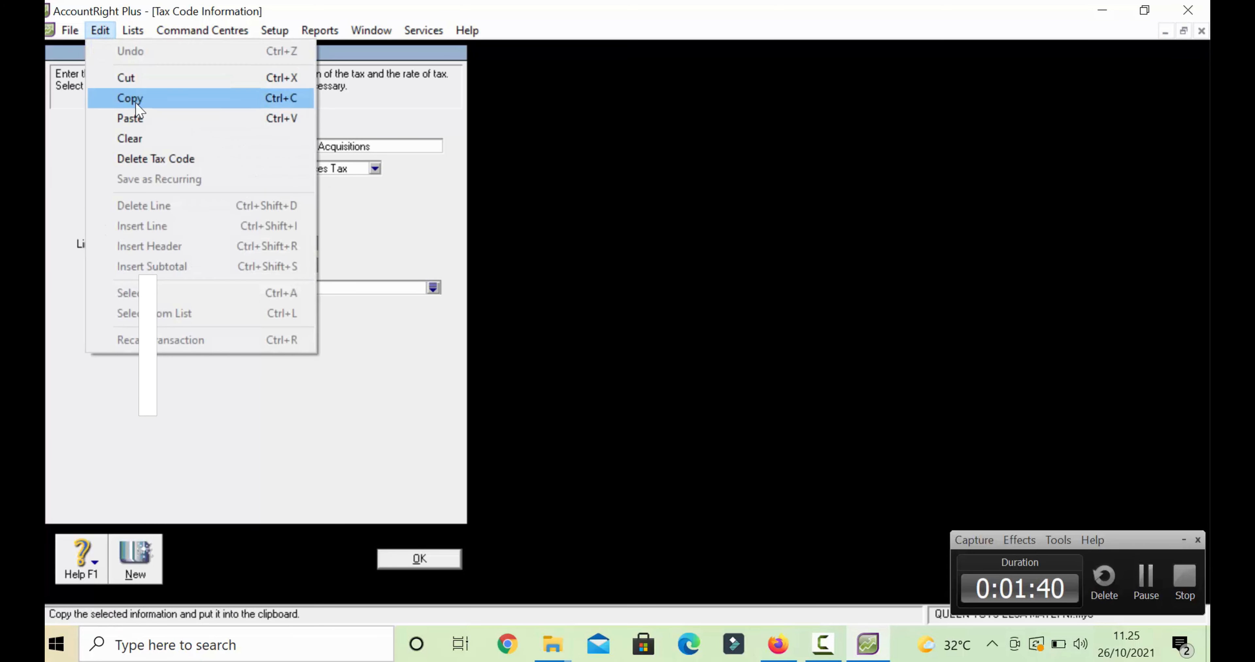
{"action": "left_click", "coordinate": [139, 161]}
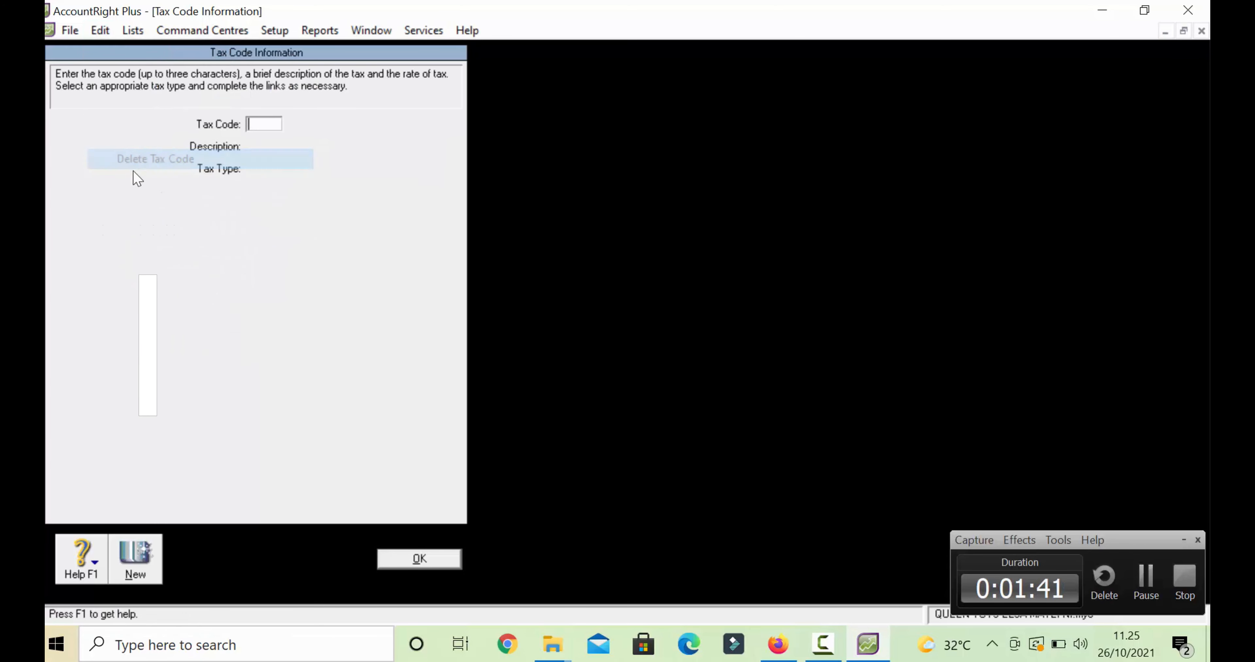
{"action": "left_click", "coordinate": [433, 559]}
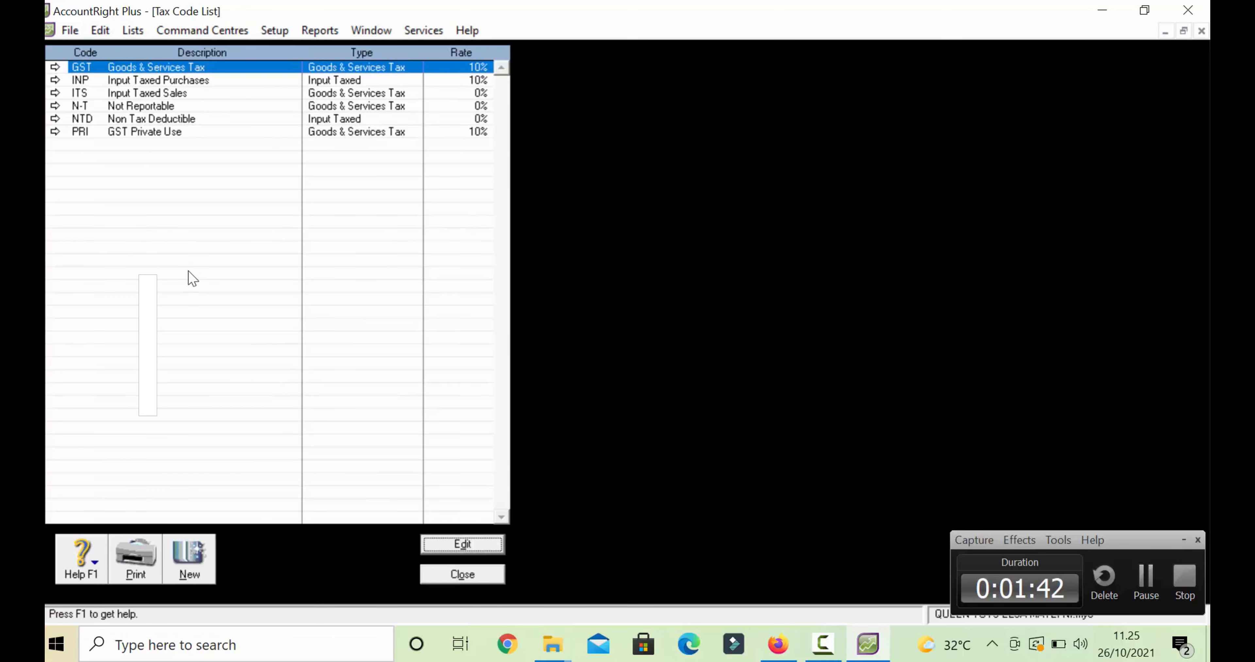
- Delete the INP and NTD tax codes via Edit > Delete Tax Code
{"action": "left_click", "coordinate": [55, 79]}
{"action": "left_click", "coordinate": [101, 30]}
{"action": "left_click", "coordinate": [139, 160]}
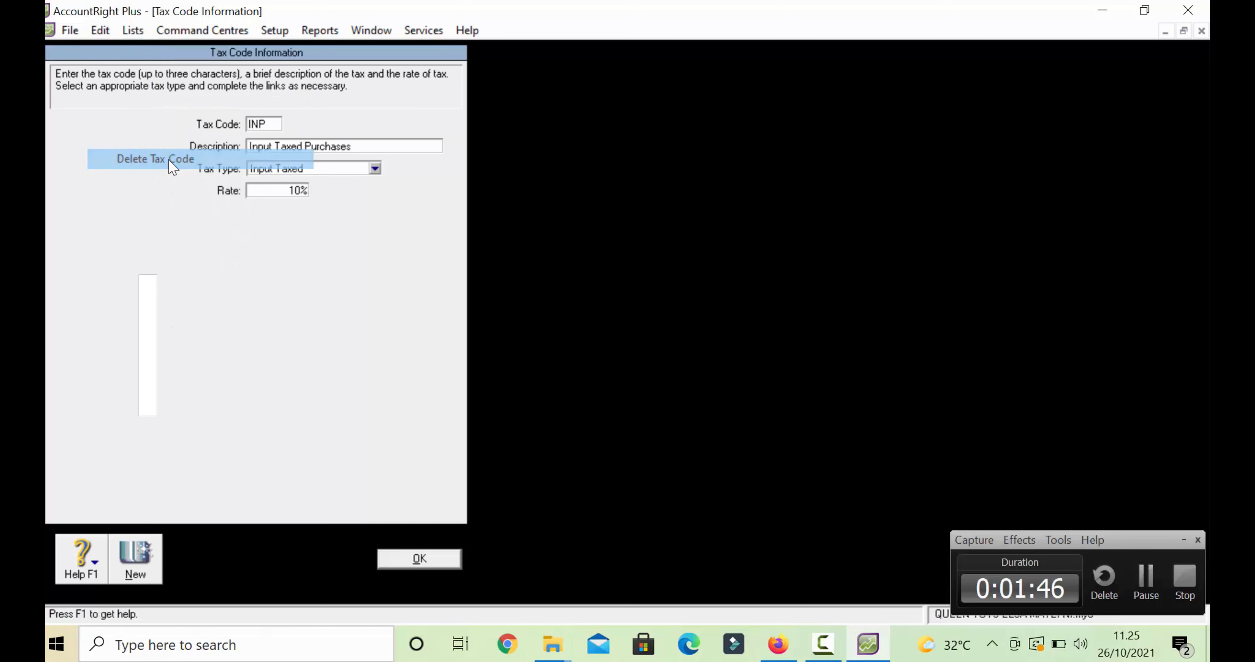
{"action": "left_click", "coordinate": [430, 558]}
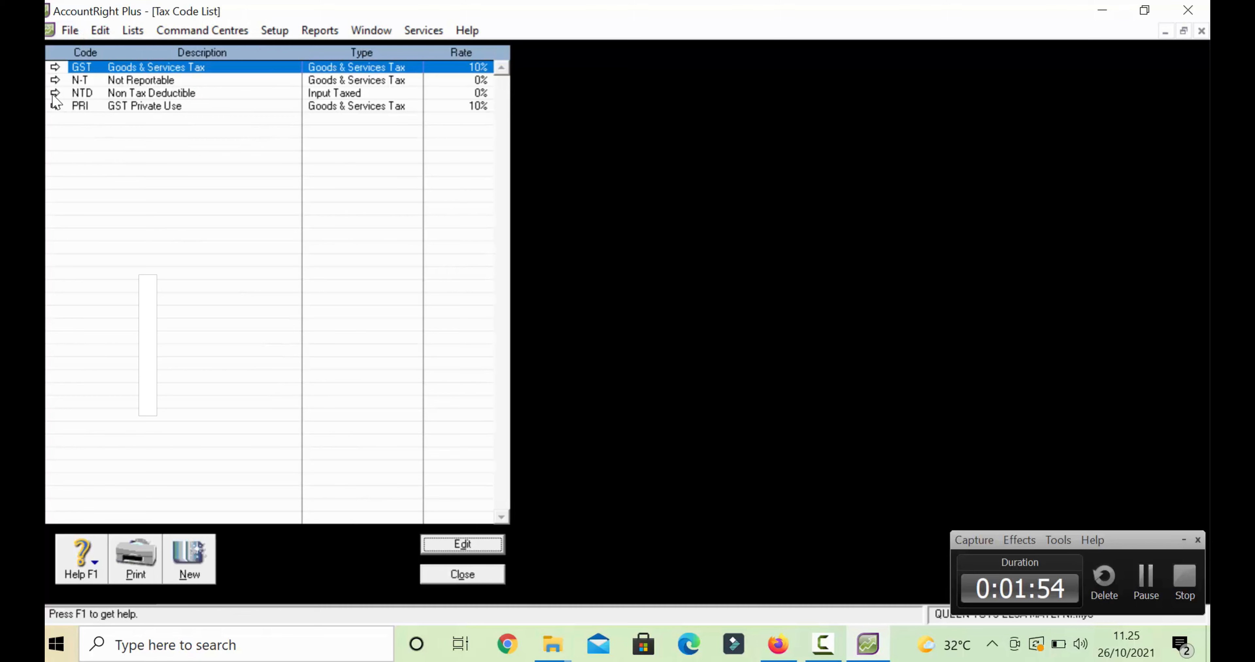
{"action": "left_click", "coordinate": [54, 105]}
{"action": "left_click", "coordinate": [104, 36]}
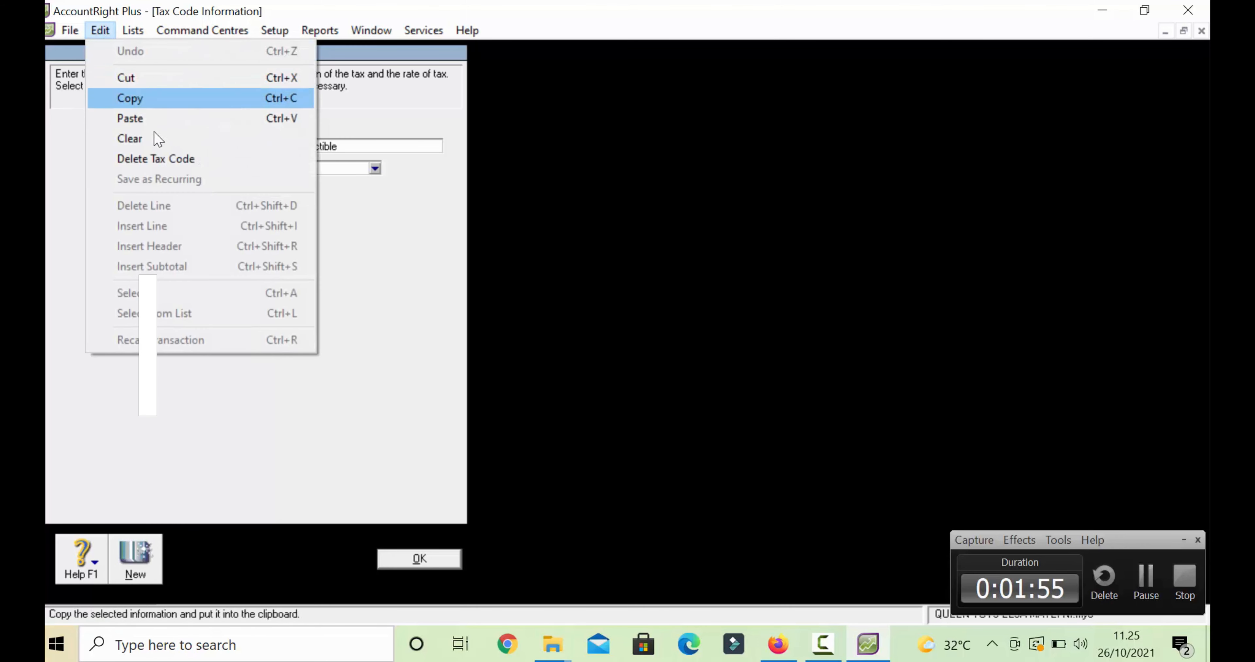
{"action": "left_click", "coordinate": [162, 160]}
{"action": "left_click", "coordinate": [448, 564]}
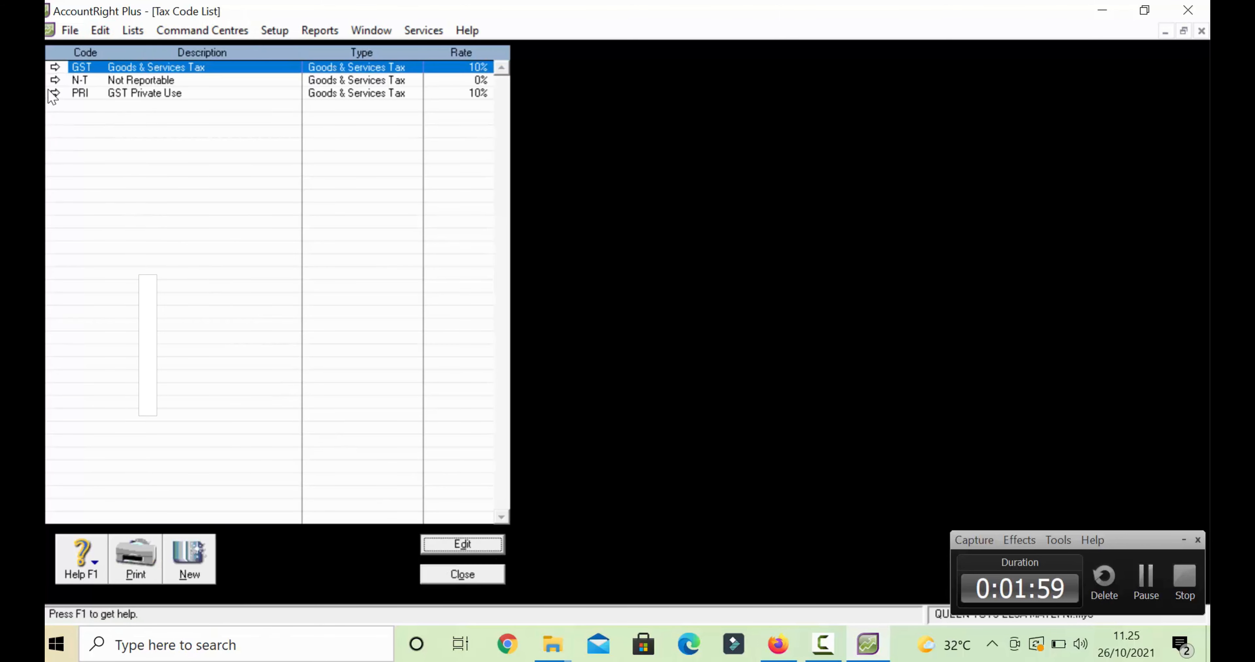
- Rename the GST tax code to PPN with description PAJAK PERTAMBAHAN NILAI
{"action": "left_click", "coordinate": [55, 68]}
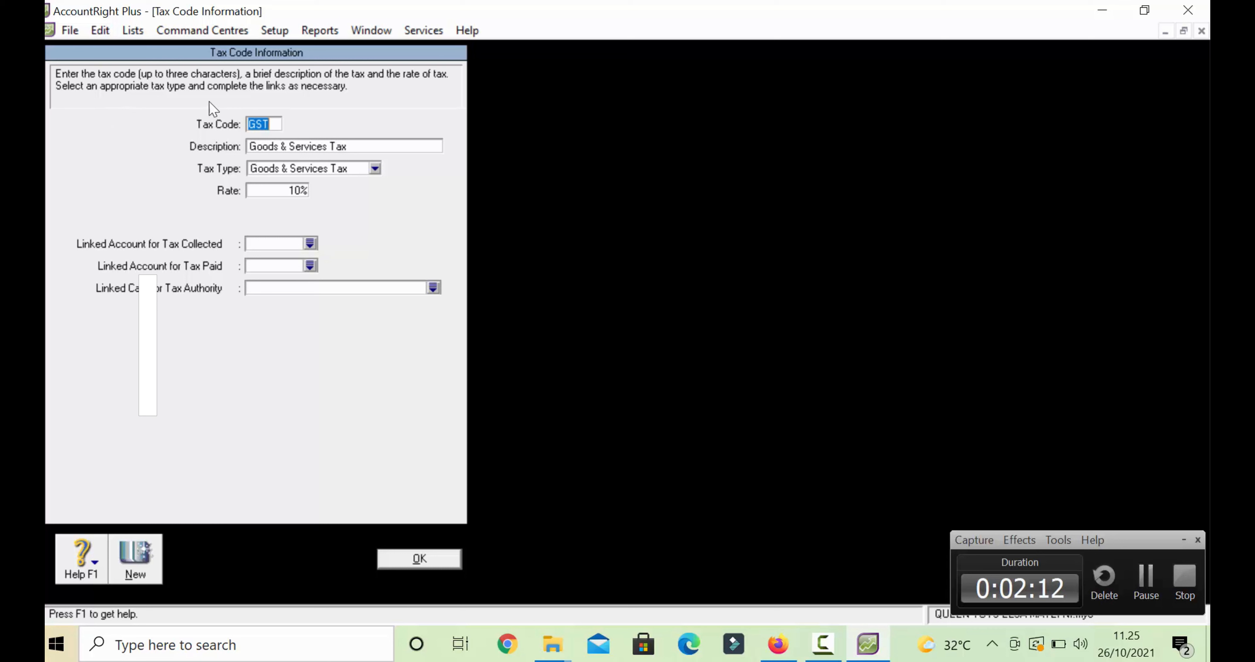
{"action": "type", "text": "PPN"}
{"action": "key", "text": "Tab"}
{"action": "type", "text": "PAJAK PERTAMBAHA"}
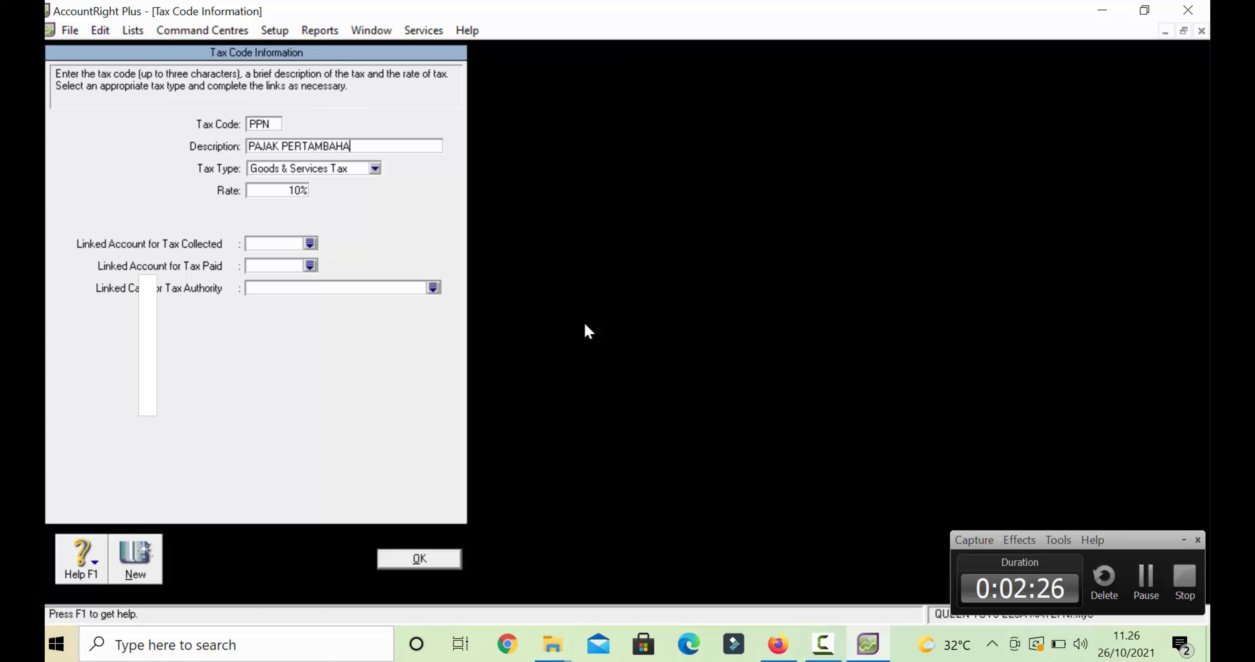
{"action": "type", "text": "N NILAI"}
- Link 2-1700 Vat Outcome for tax collected and 1-1800 Vat Income for tax paid, then save
{"action": "left_click", "coordinate": [310, 244]}
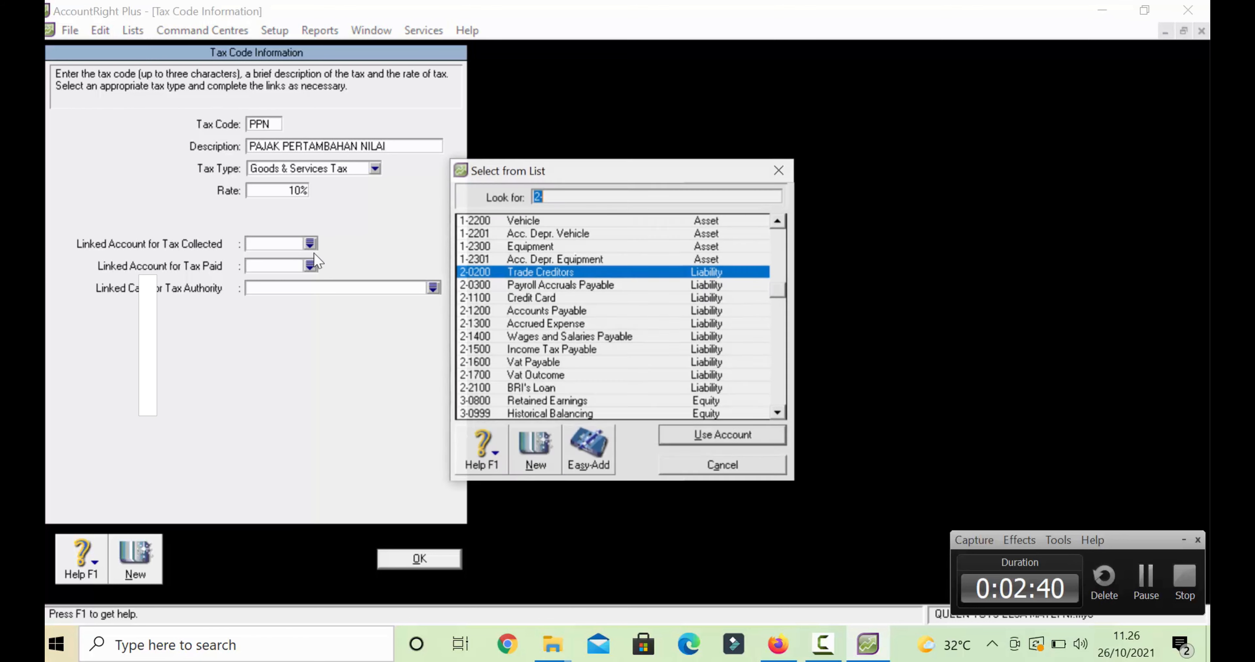
{"action": "type", "text": "2-1700"}
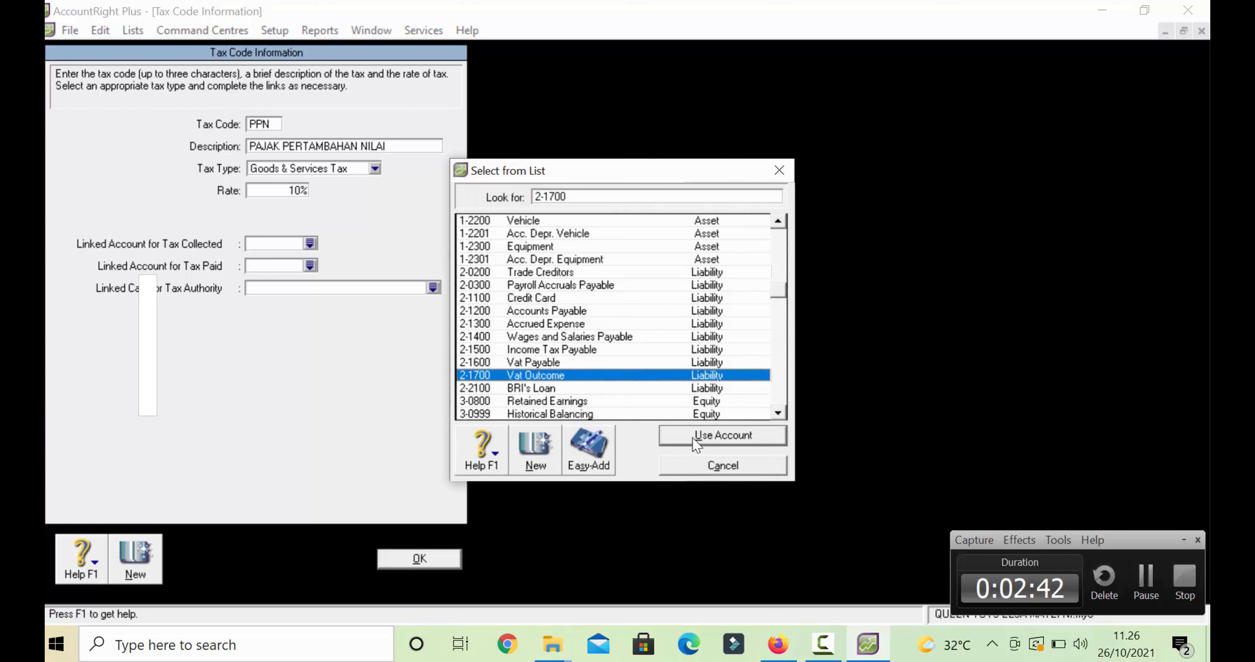
{"action": "left_click", "coordinate": [692, 437]}
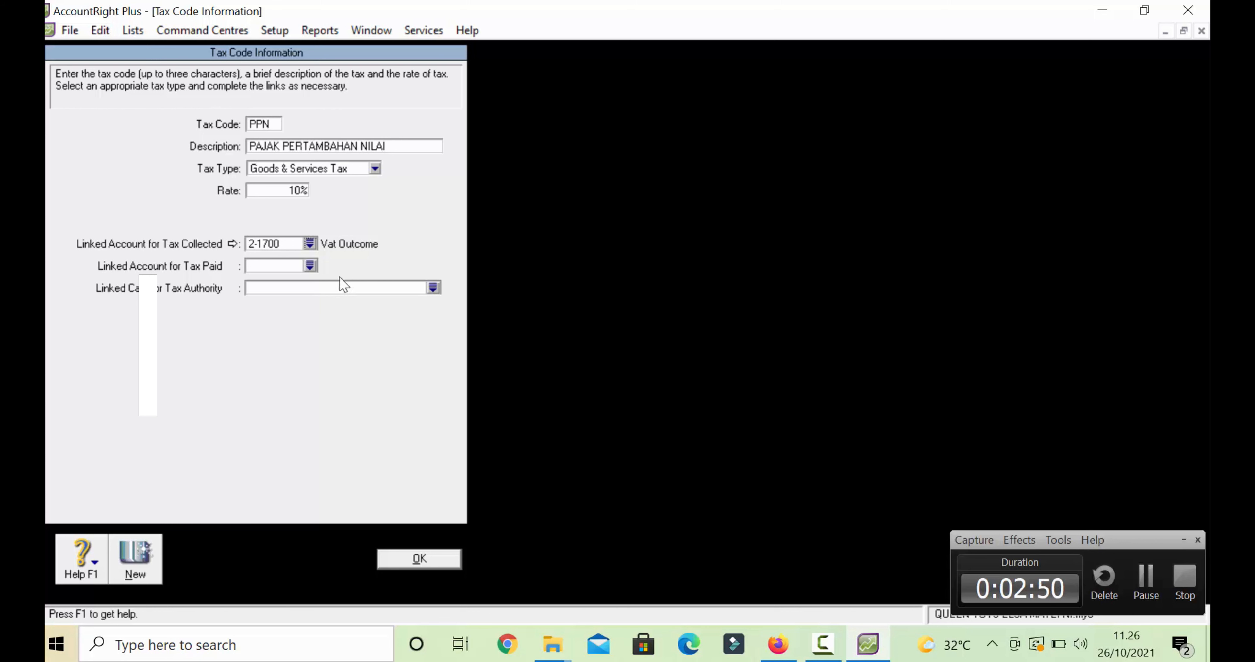
{"action": "left_click", "coordinate": [310, 265]}
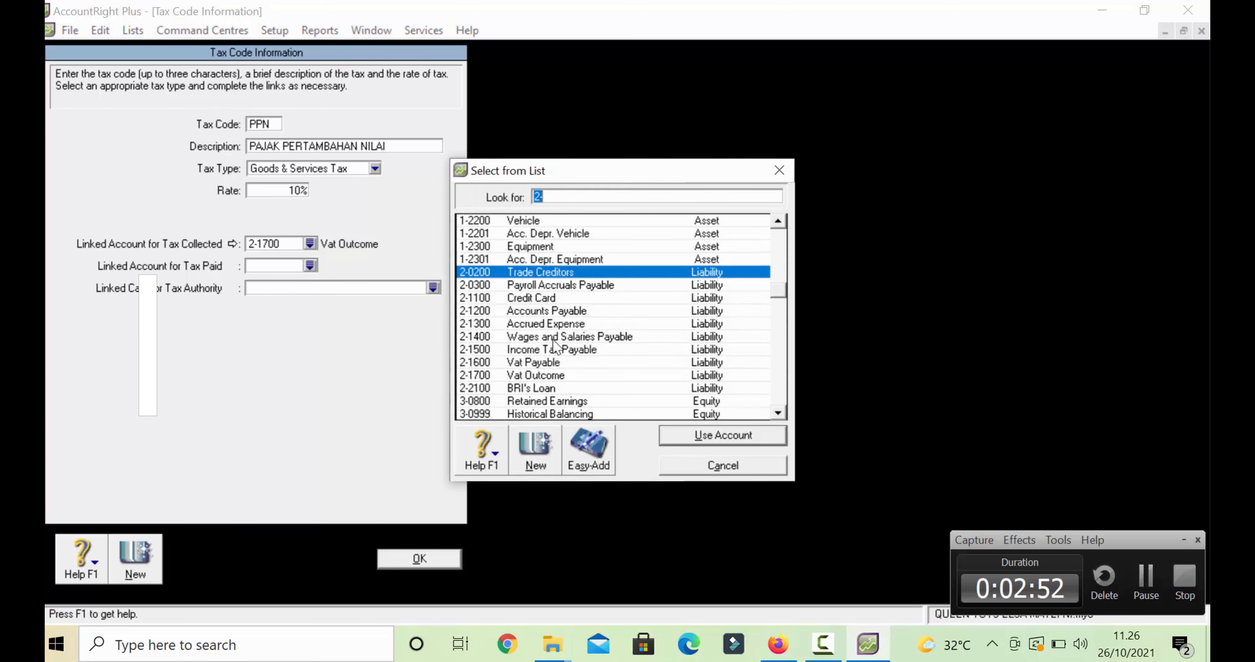
{"action": "scroll", "coordinate": [554, 343], "scroll_direction": "up", "scroll_amount": 2}
{"action": "double_click", "coordinate": [540, 272]}
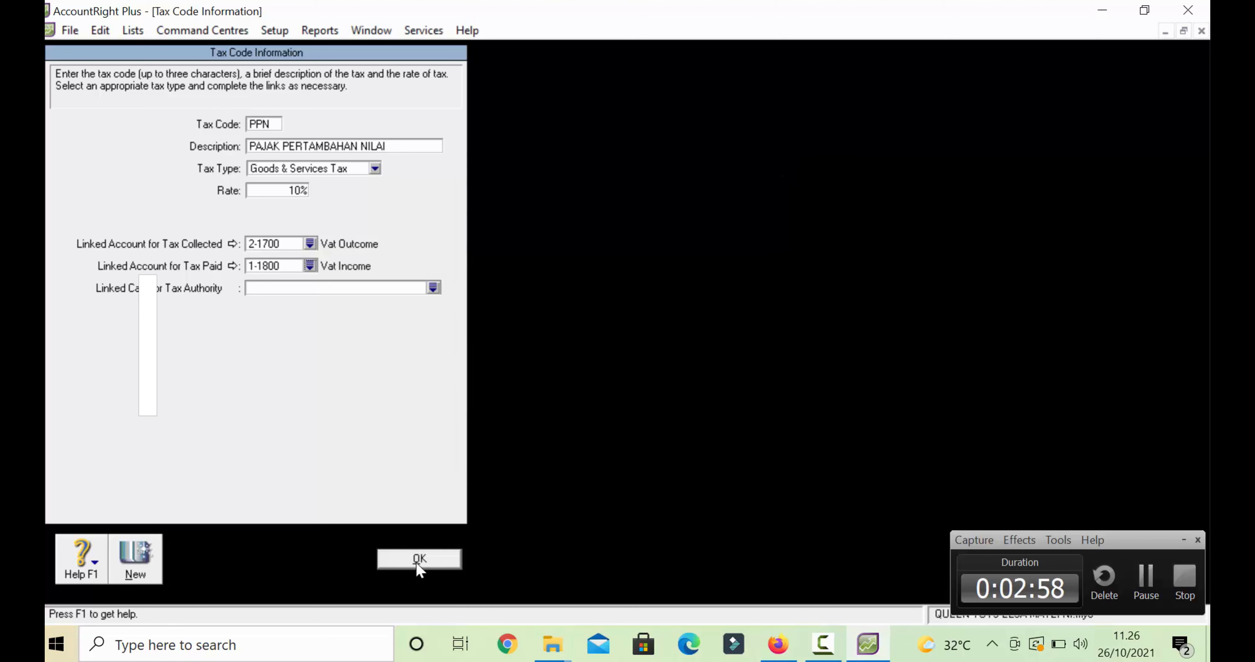
{"action": "left_click", "coordinate": [418, 563]}
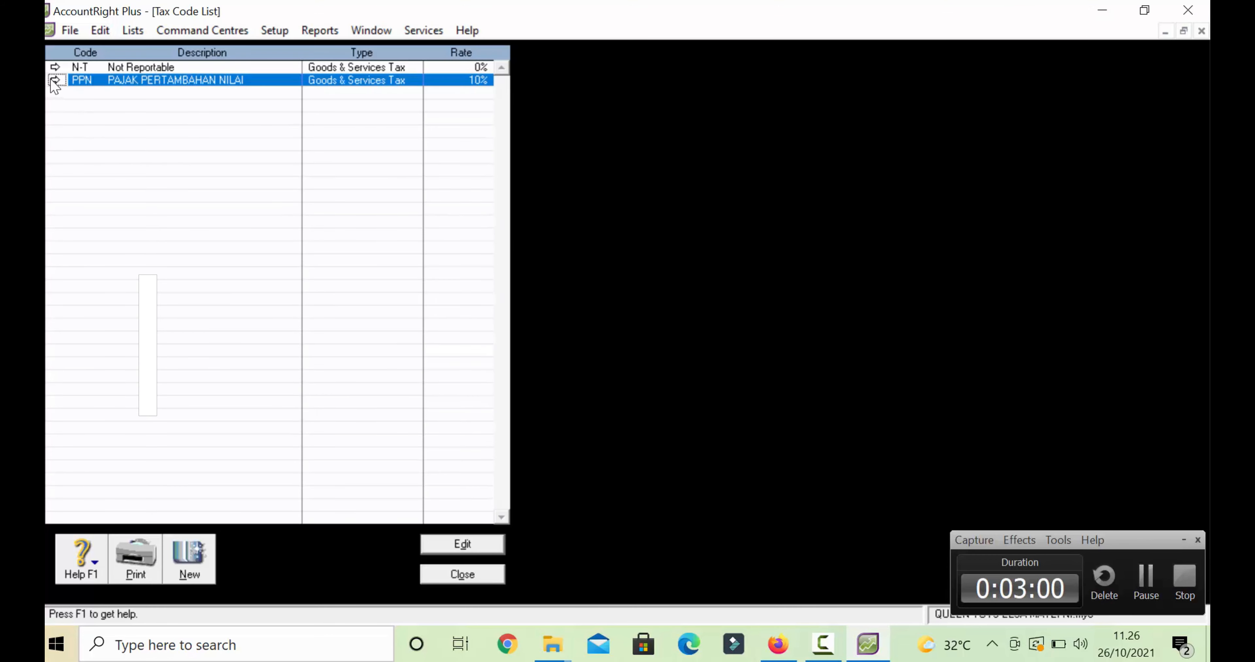
- Describe N-T as TIDAK KENA PAJAK and link 2-1700 Vat Outcome for tax collected
{"action": "left_click", "coordinate": [55, 66]}
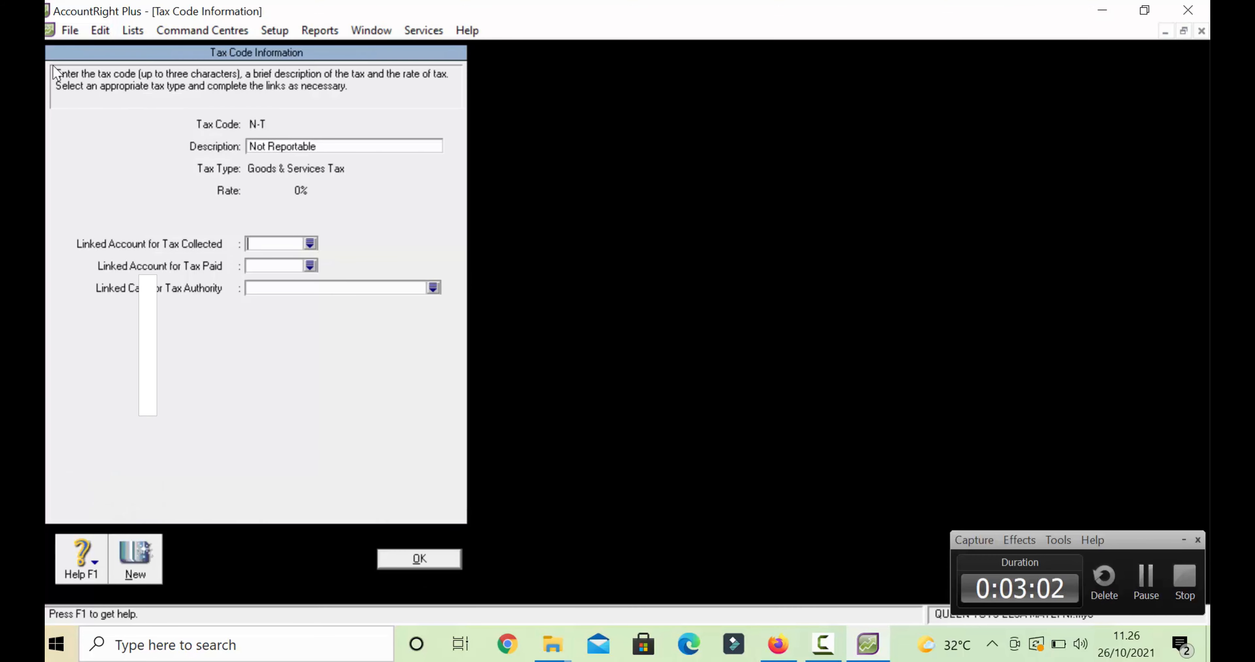
{"action": "triple_click", "coordinate": [307, 144]}
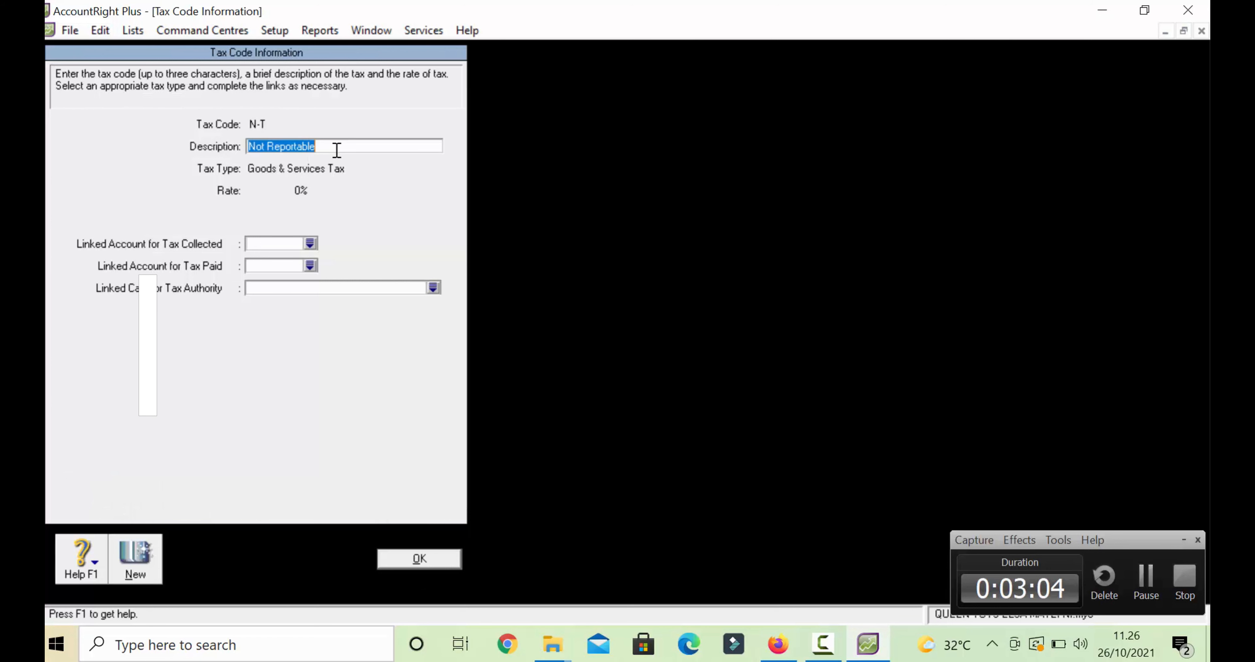
{"action": "type", "text": "TID"}
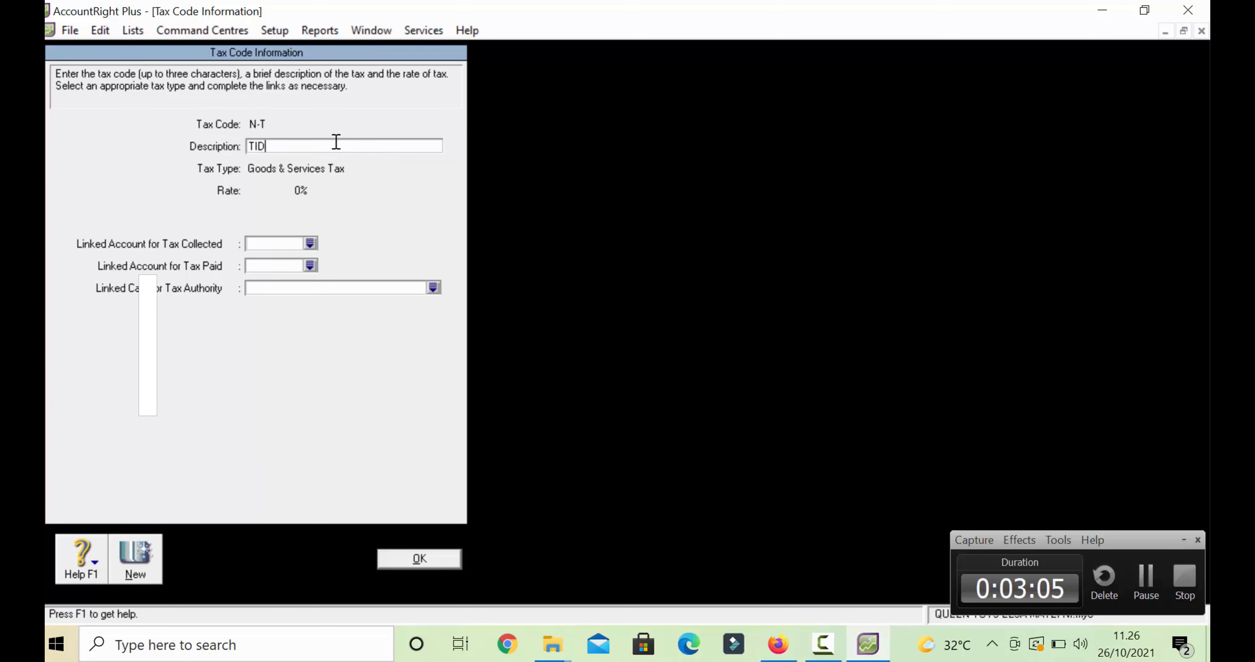
{"action": "type", "text": "AK KENA PAJAK"}
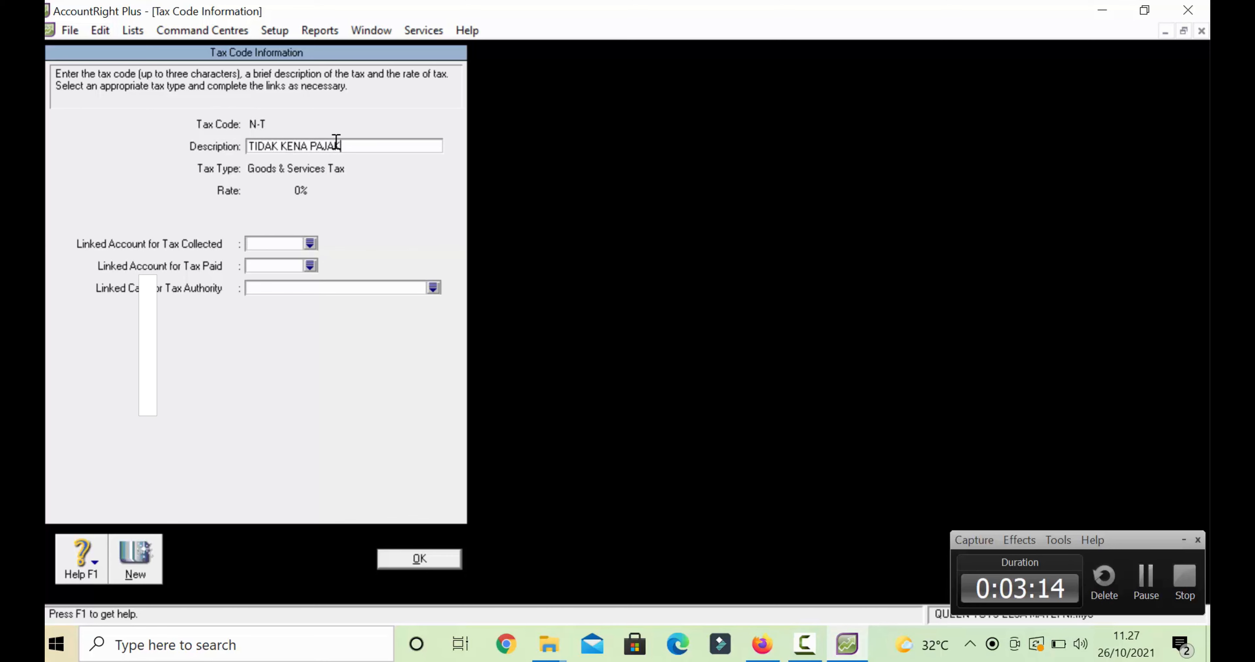
{"action": "left_click", "coordinate": [312, 243]}
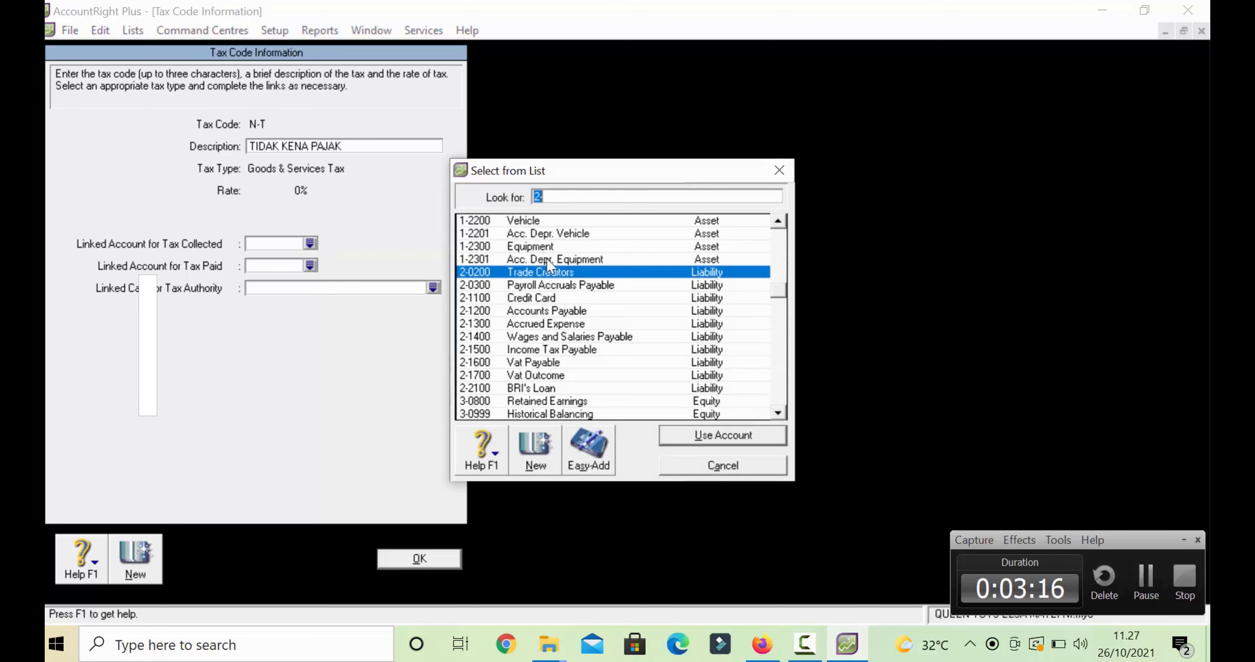
{"action": "left_click", "coordinate": [553, 384]}
{"action": "left_click", "coordinate": [570, 377]}
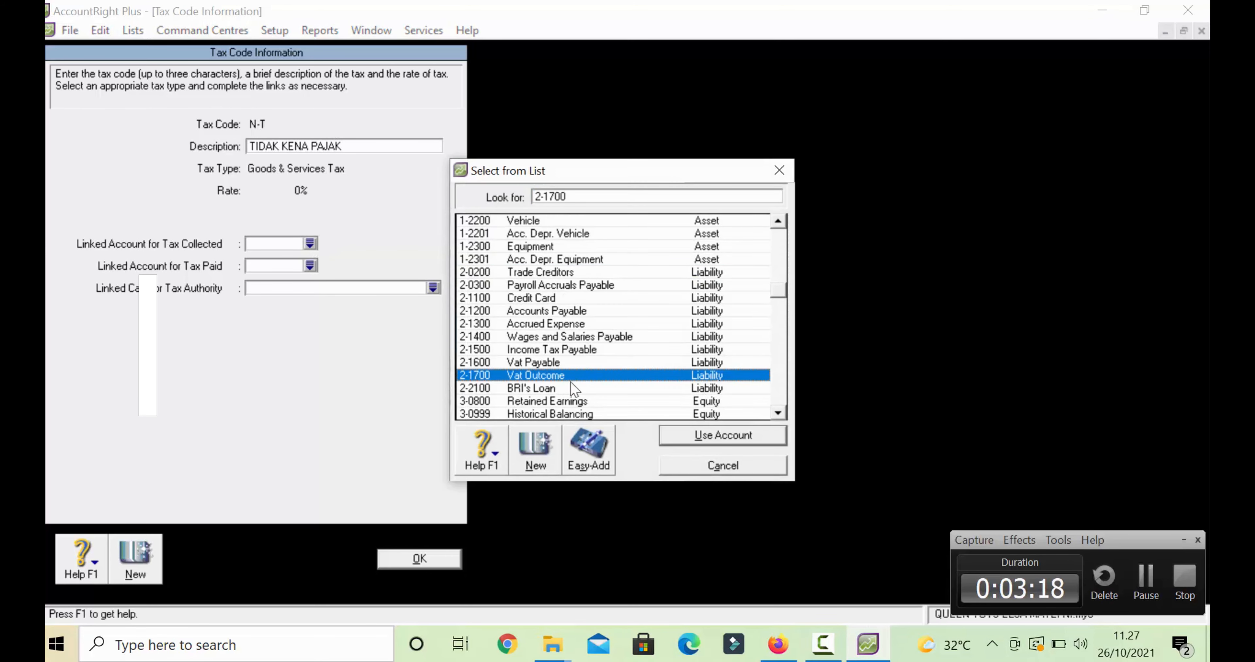
{"action": "left_click", "coordinate": [678, 434]}
- Leave the tax-paid account empty, save N-T, and close the Tax Code List
{"action": "left_click", "coordinate": [310, 265]}
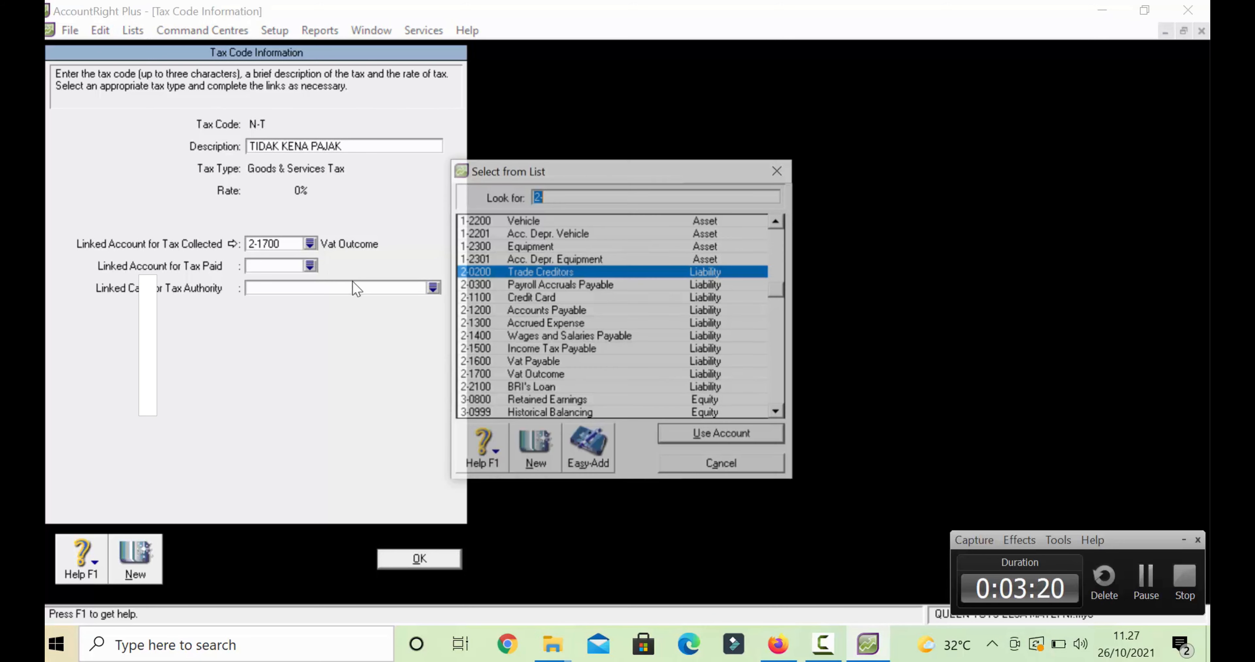
{"action": "scroll", "coordinate": [531, 237], "scroll_direction": "up", "scroll_amount": 3}
{"action": "double_click", "coordinate": [531, 259]}
{"action": "left_click", "coordinate": [419, 559]}
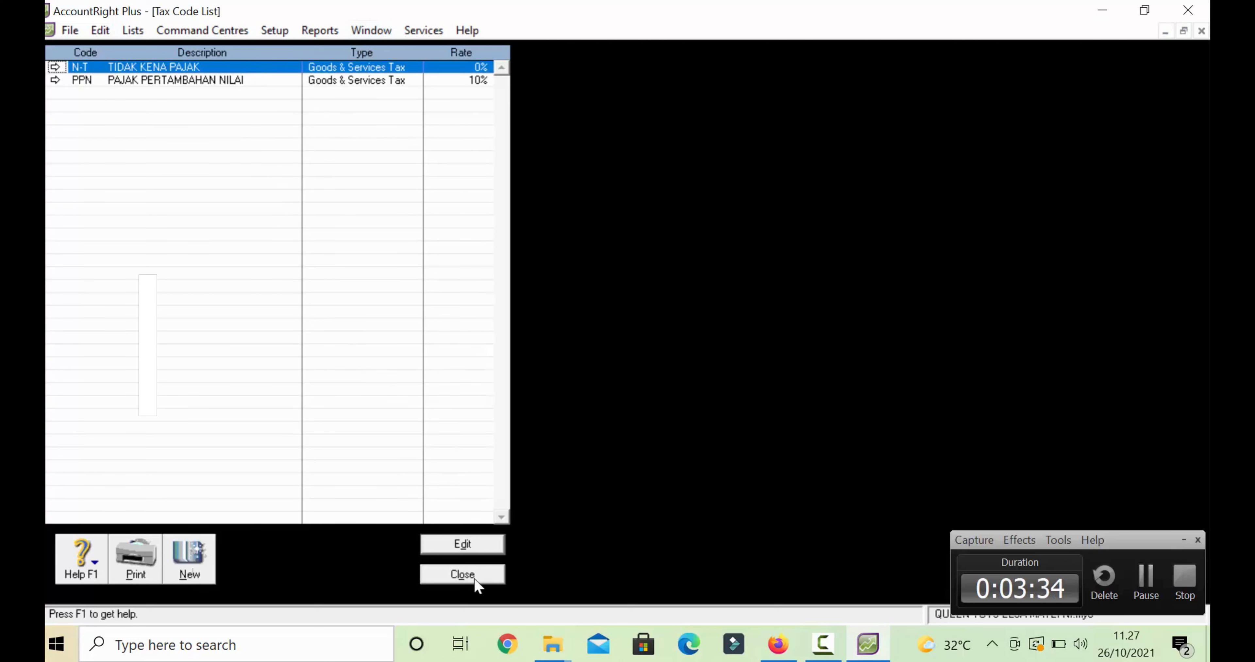
{"action": "left_click", "coordinate": [462, 574]}
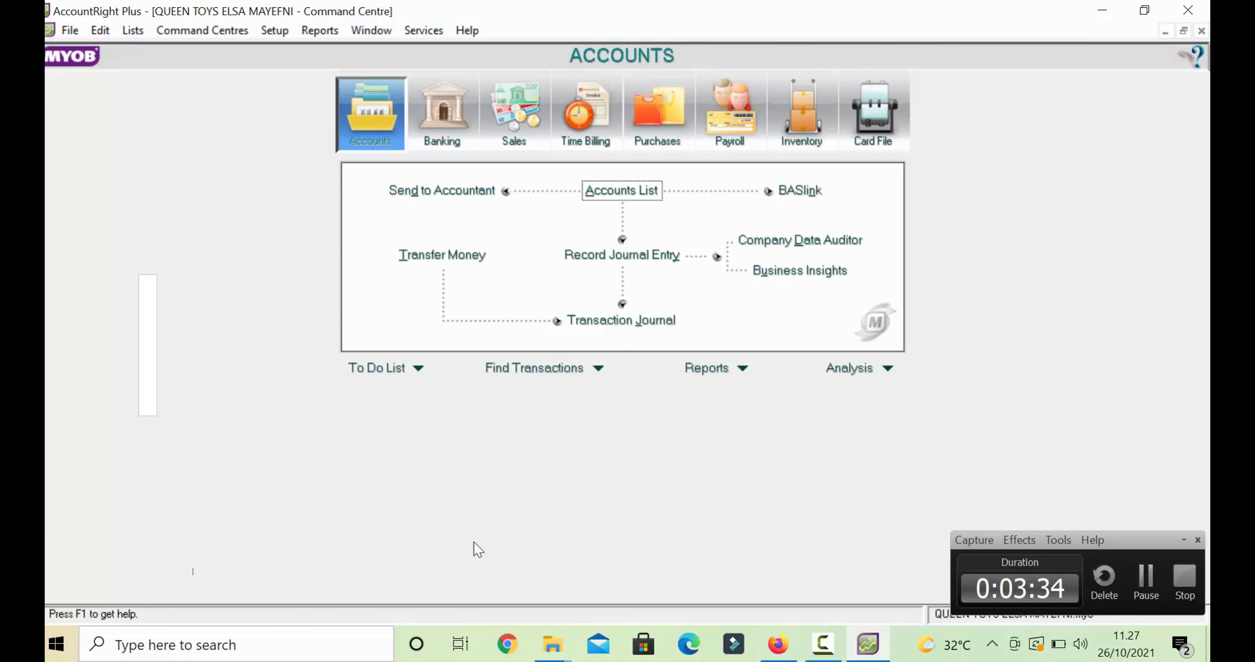
- Start a tab-delimited Customer Cards import with header record, then switch to the QUEEN TOYS folder window
{"action": "left_click", "coordinate": [1143, 579]}
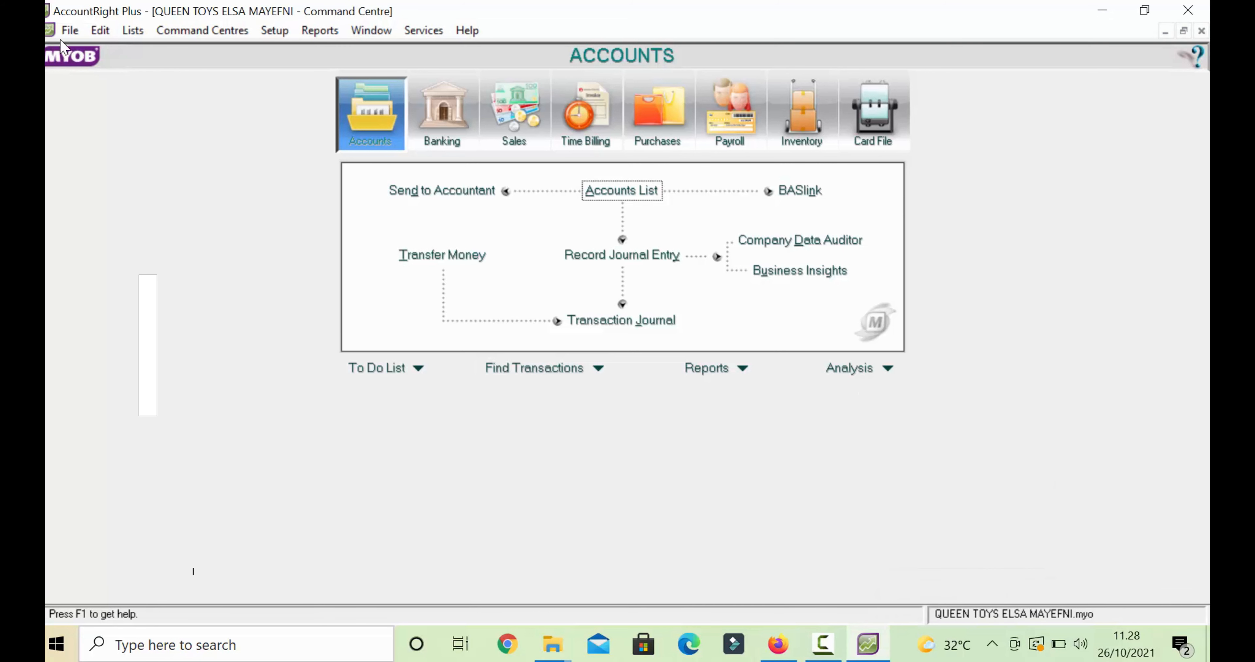
{"action": "left_click", "coordinate": [70, 31]}
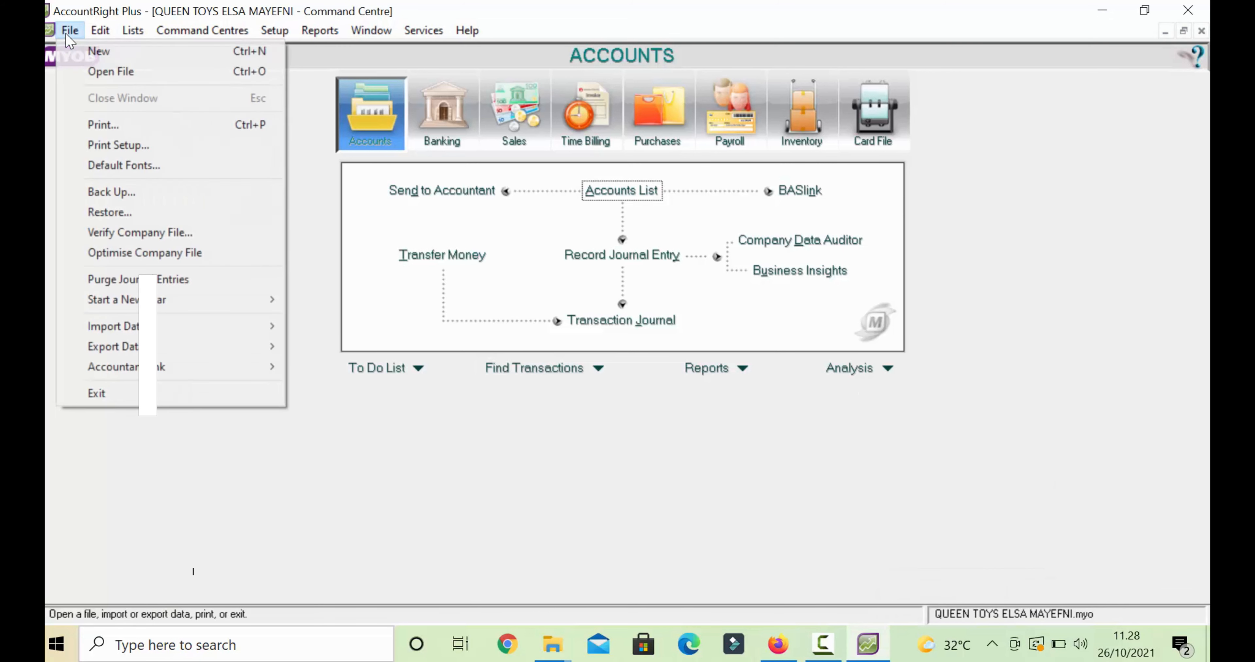
{"action": "mouse_move", "coordinate": [121, 331]}
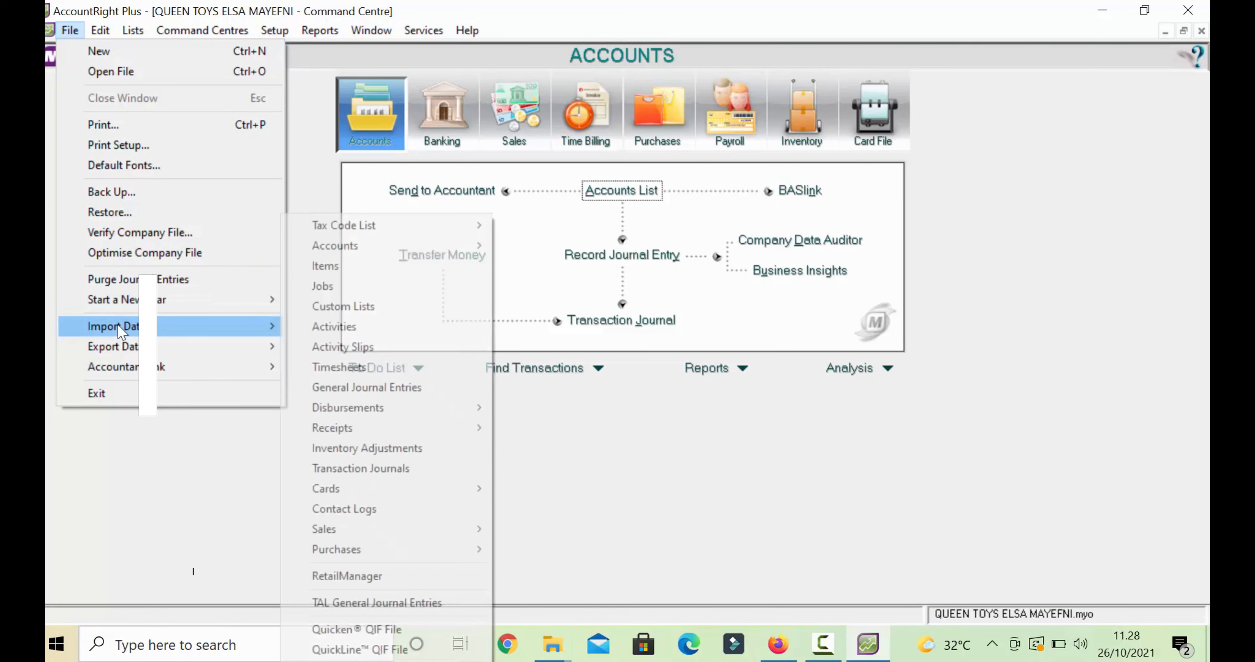
{"action": "mouse_move", "coordinate": [341, 488]}
{"action": "left_click", "coordinate": [511, 488]}
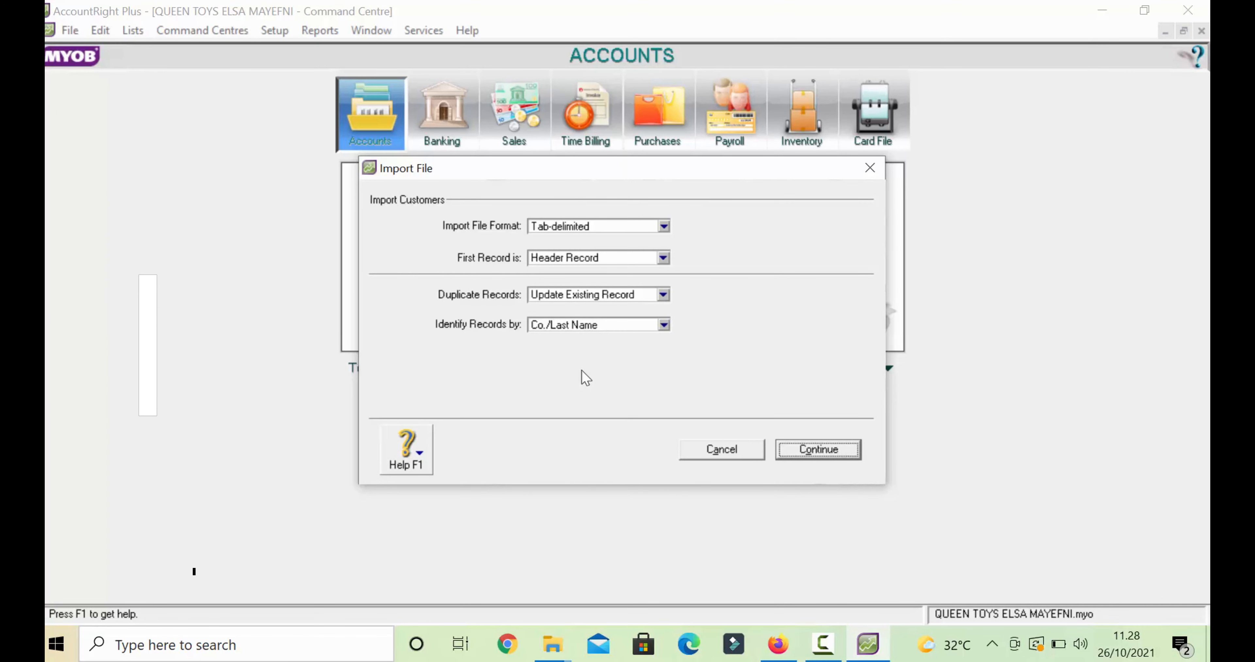
{"action": "left_click", "coordinate": [855, 450]}
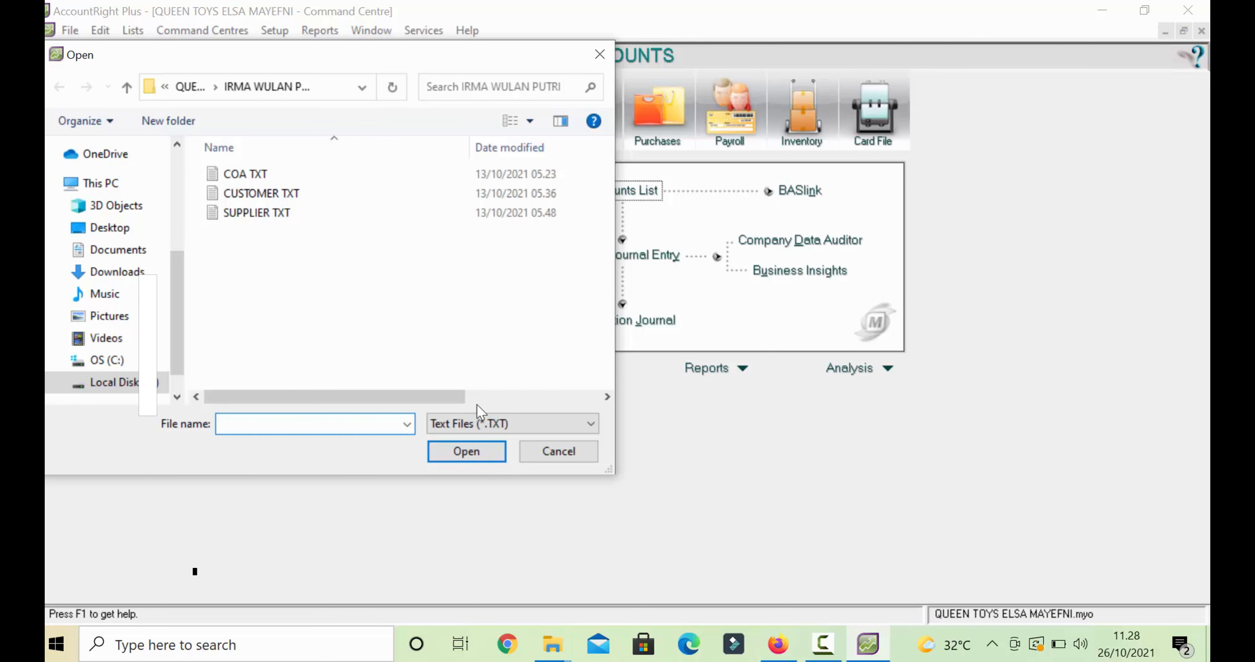
{"action": "mouse_move", "coordinate": [564, 643]}
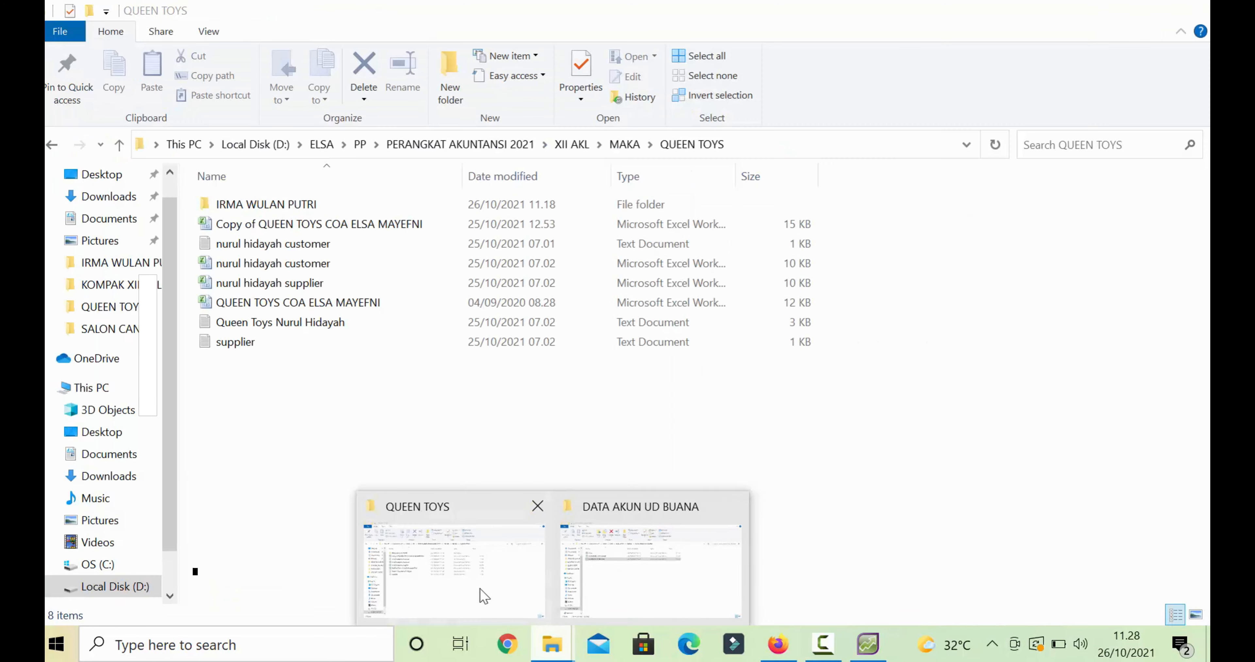
{"action": "left_click", "coordinate": [484, 594]}
{"action": "double_click", "coordinate": [243, 205]}
{"action": "double_click", "coordinate": [265, 205]}
{"action": "left_click", "coordinate": [60, 33]}
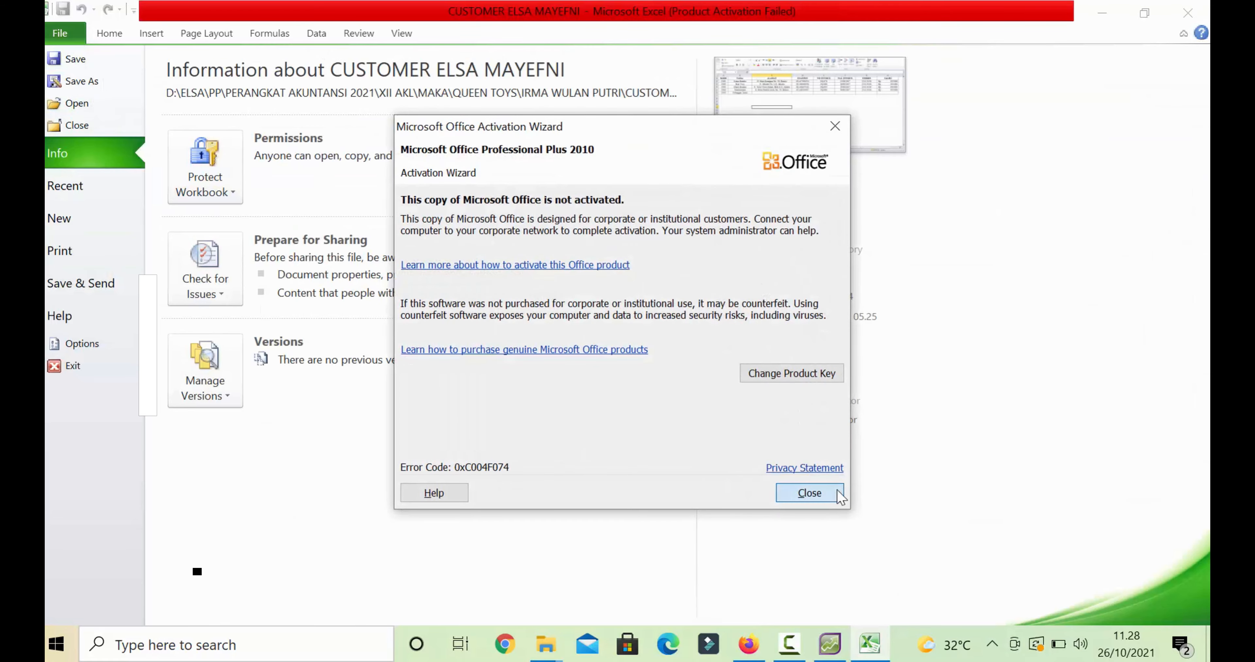
{"action": "left_click", "coordinate": [837, 493]}
{"action": "left_click", "coordinate": [73, 58]}
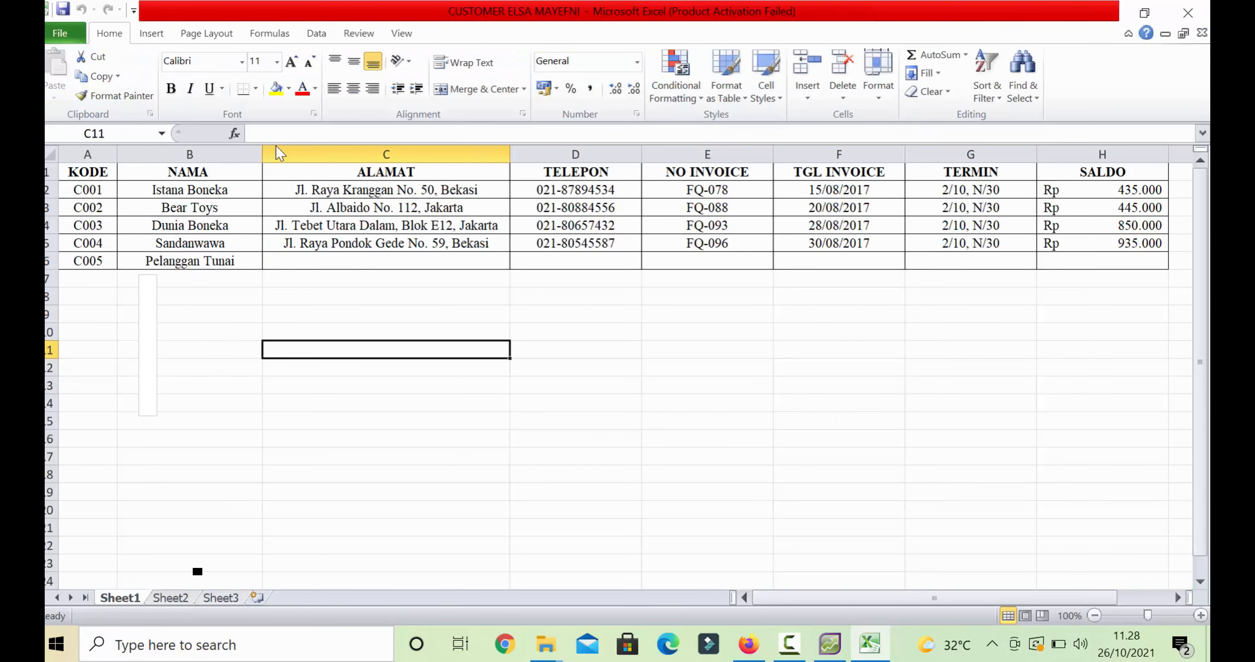
{"action": "left_click", "coordinate": [256, 351]}
{"action": "left_click", "coordinate": [215, 161]}
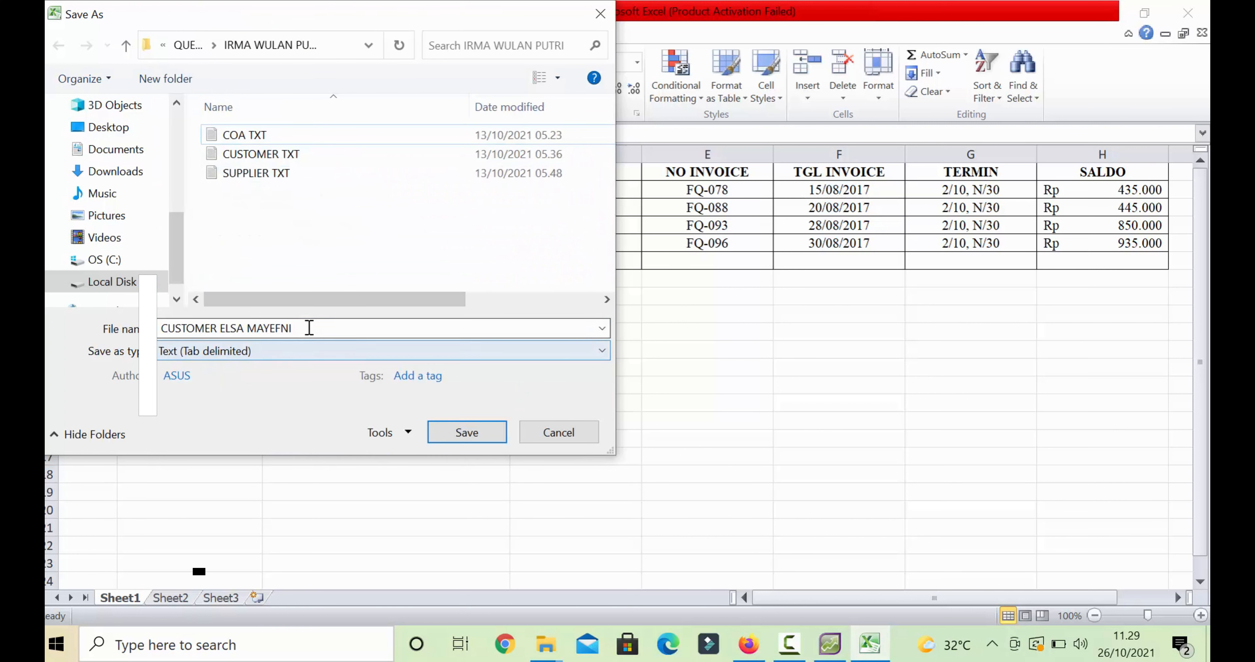
{"action": "left_click", "coordinate": [309, 328]}
{"action": "left_click", "coordinate": [309, 328]}
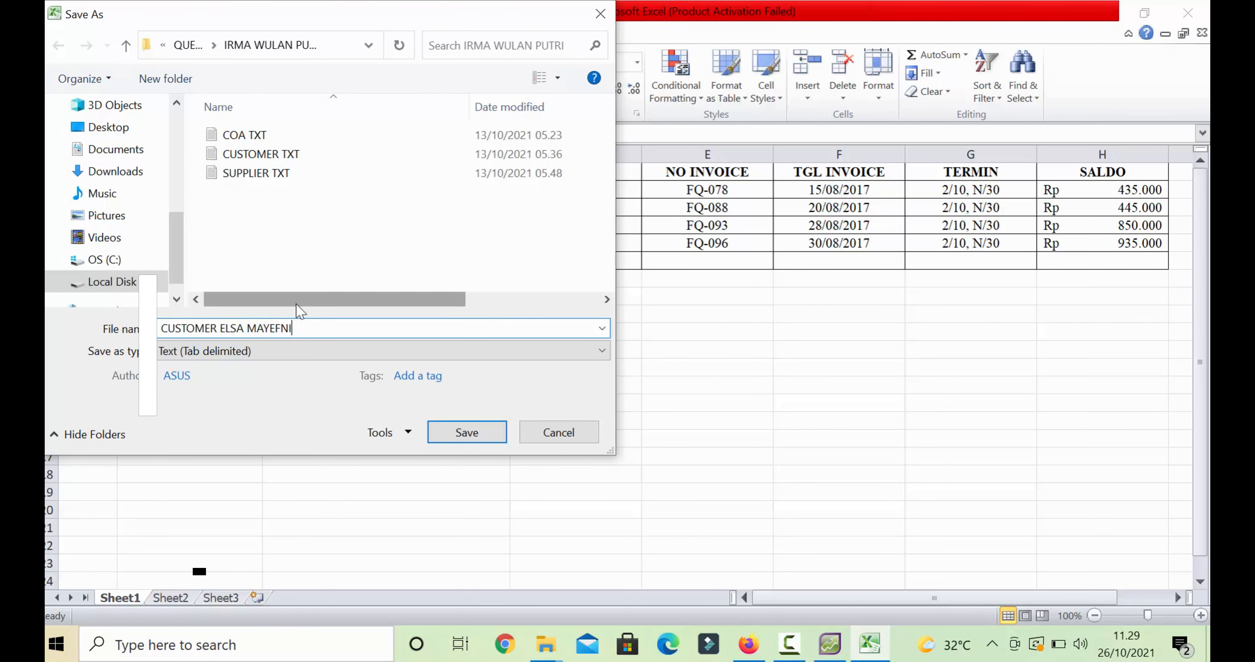
{"action": "type", "text": "TXT"}
{"action": "left_click", "coordinate": [503, 434]}
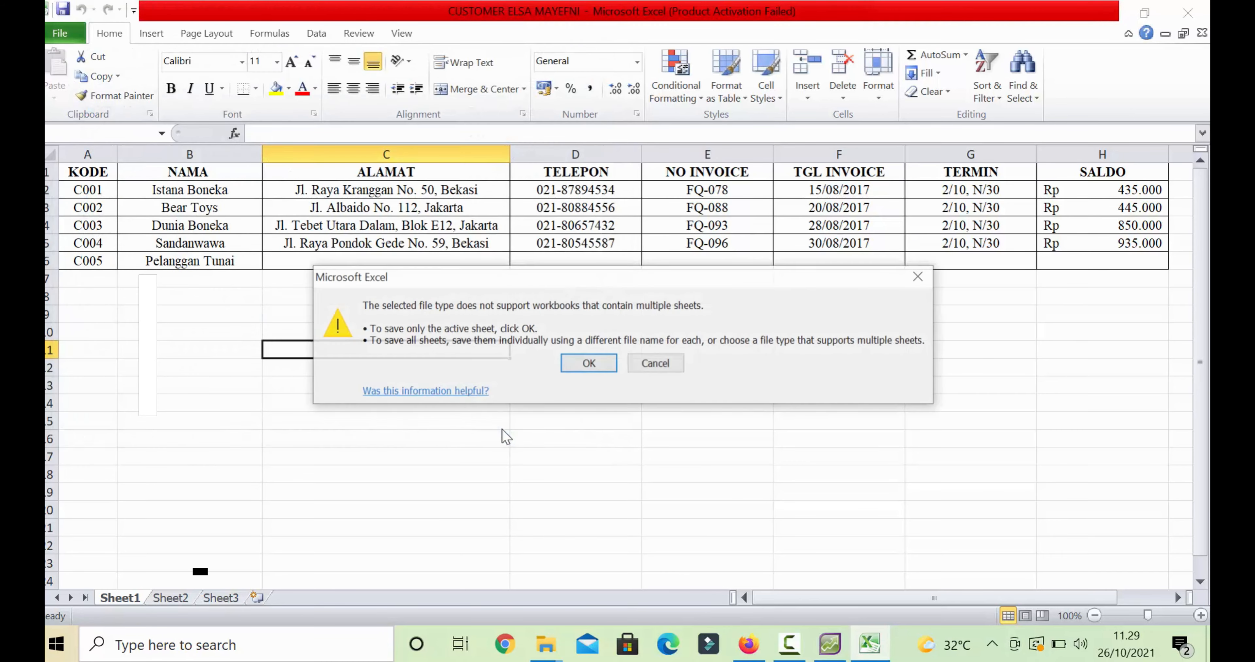
{"action": "left_click", "coordinate": [588, 368]}
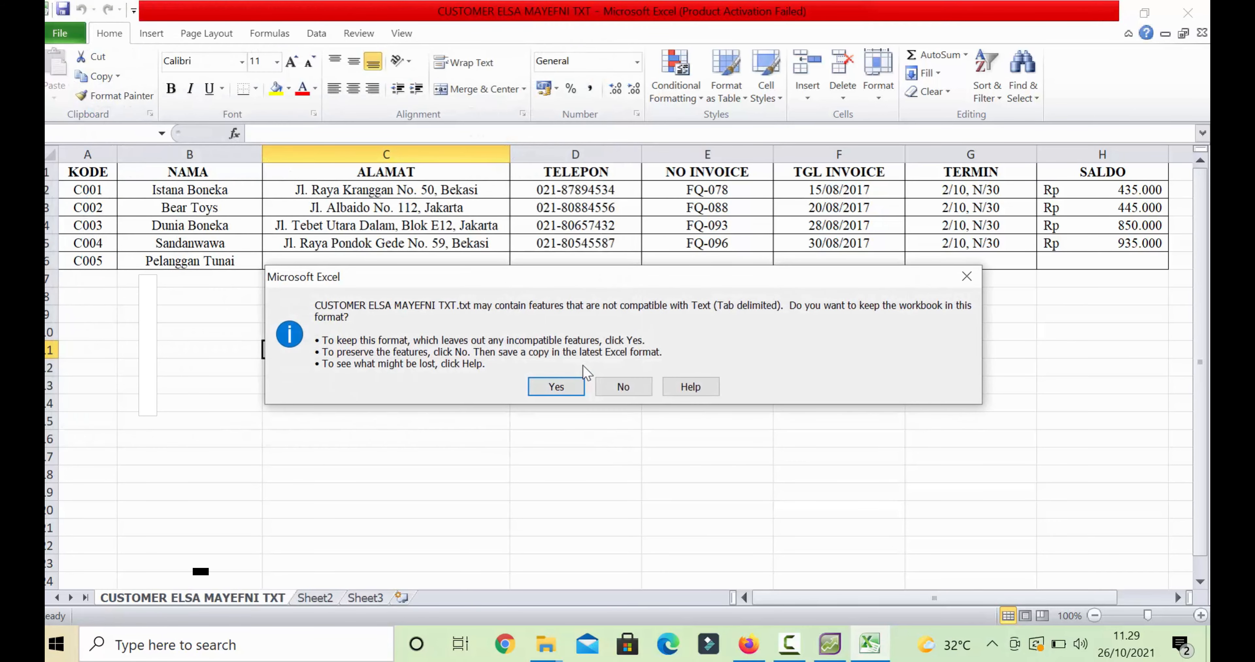
{"action": "left_click", "coordinate": [555, 390]}
{"action": "left_click", "coordinate": [556, 386]}
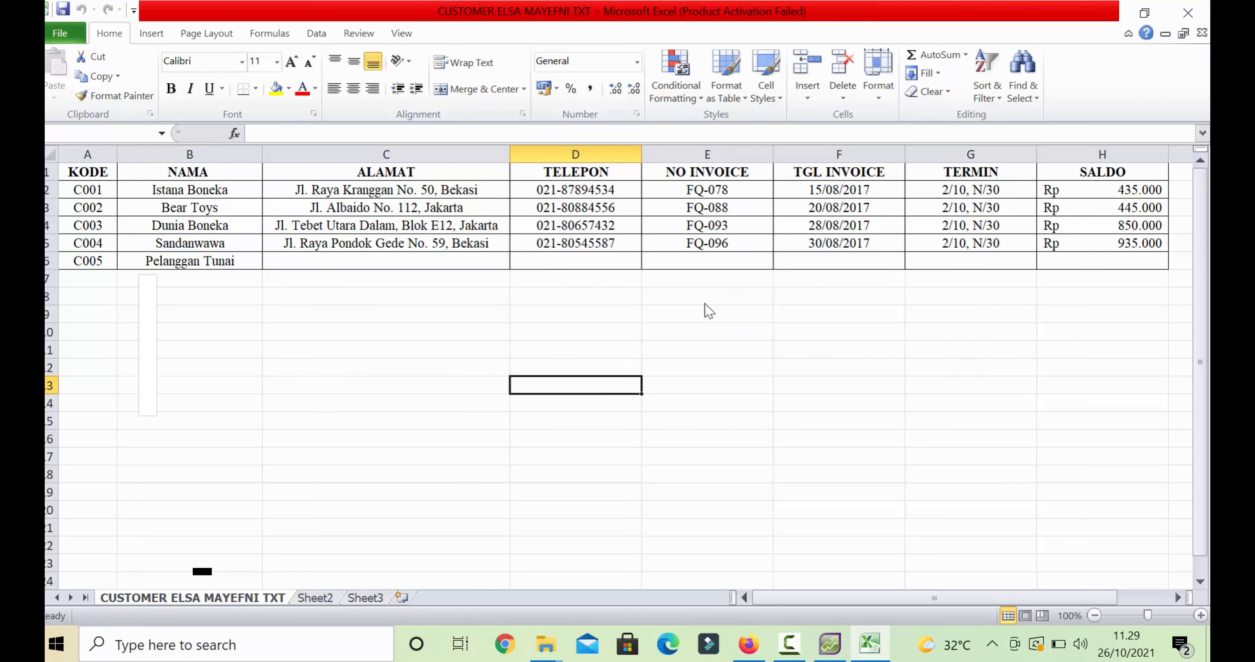
{"action": "key", "text": "F12"}
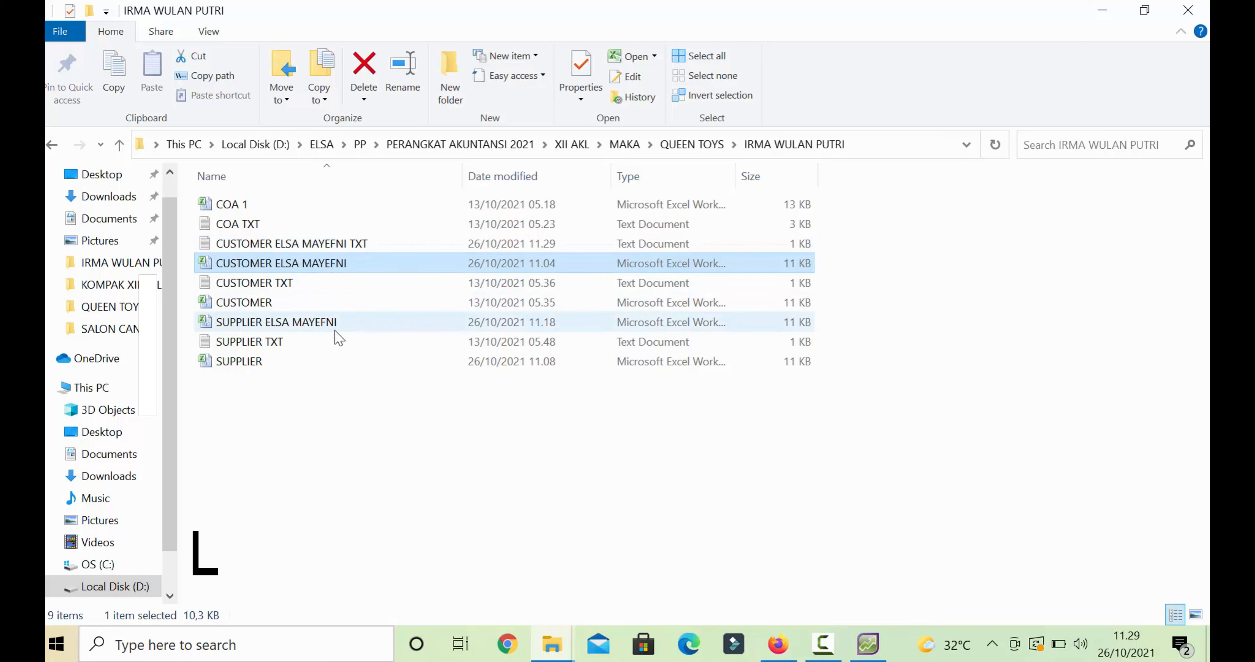
{"action": "double_click", "coordinate": [321, 323]}
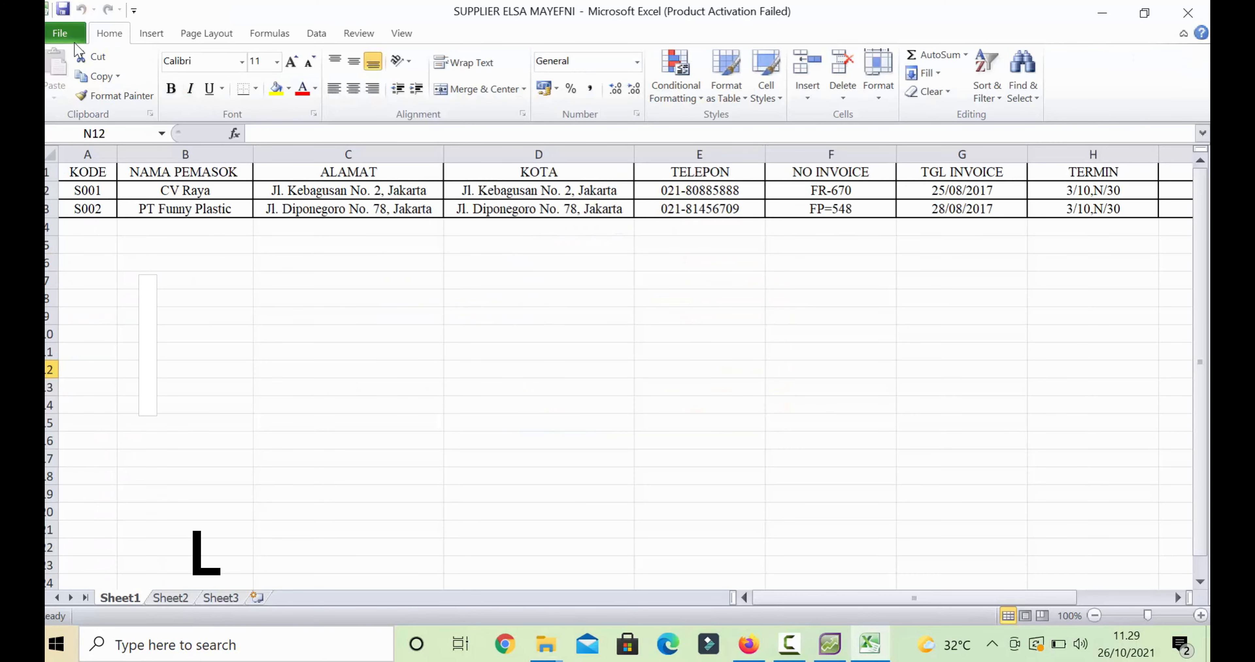
- Begin saving the supplier workbook as Tab-delimited text, appending TKT to the name
{"action": "left_click", "coordinate": [72, 35]}
{"action": "left_click", "coordinate": [98, 82]}
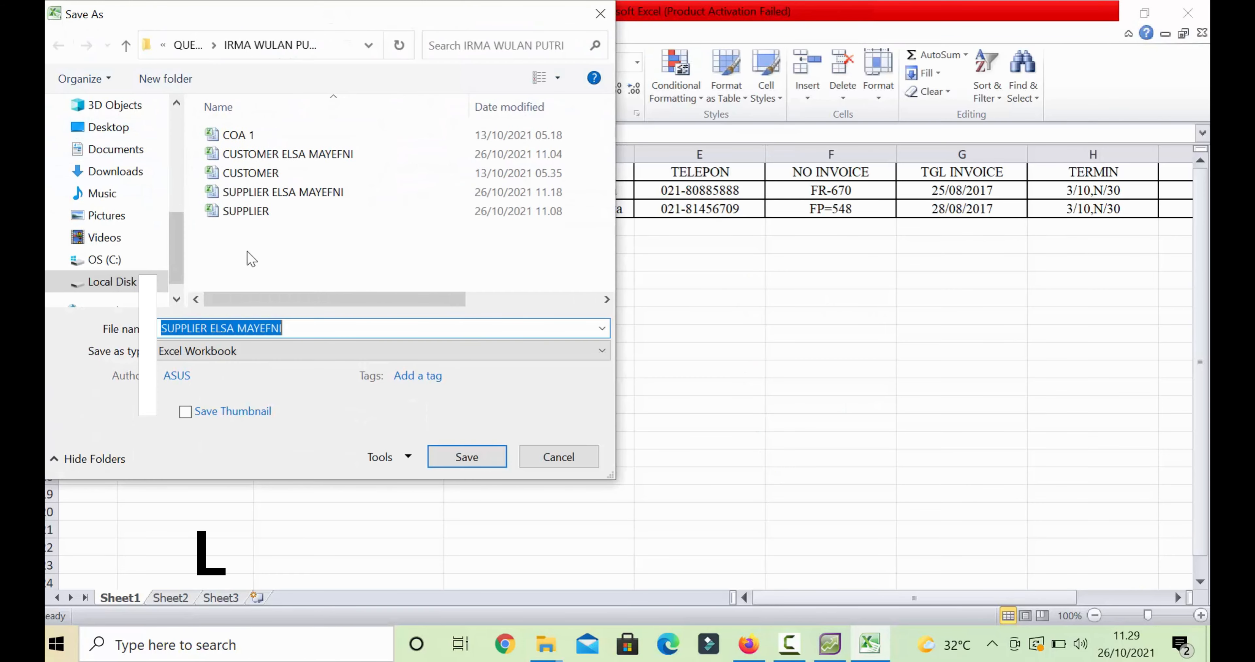
{"action": "double_click", "coordinate": [307, 328]}
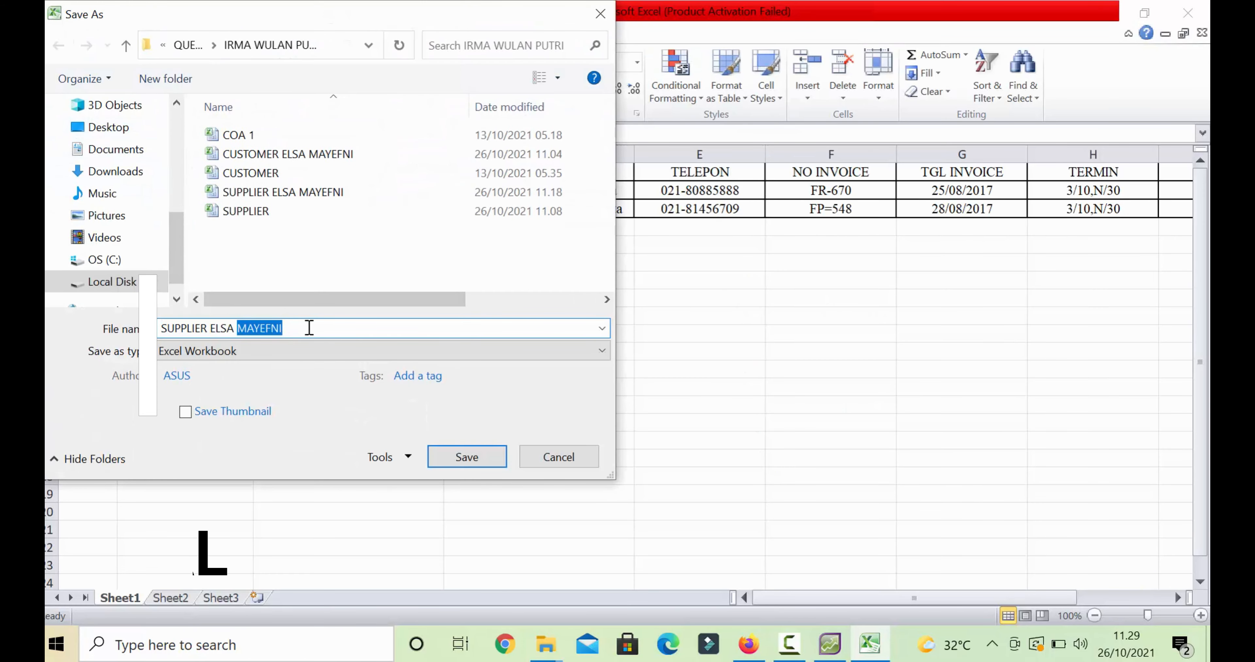
{"action": "left_click", "coordinate": [309, 327]}
{"action": "type", "text": "TKT"}
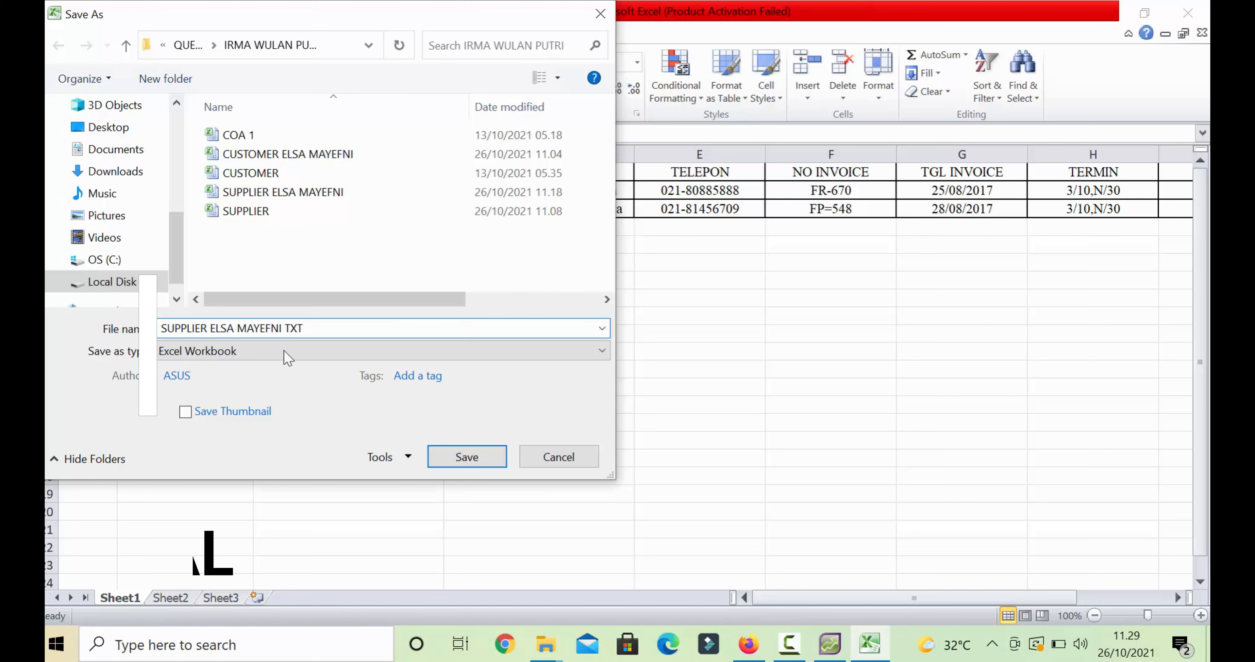
{"action": "left_click", "coordinate": [286, 355]}
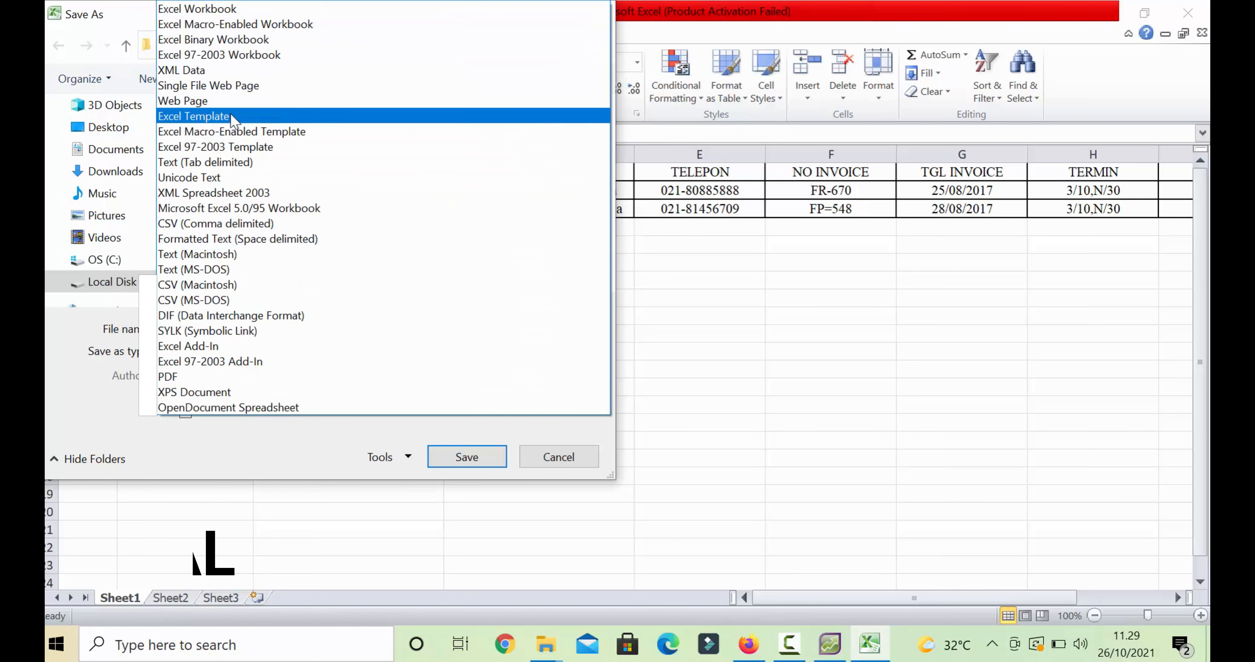
{"action": "left_click", "coordinate": [234, 162]}
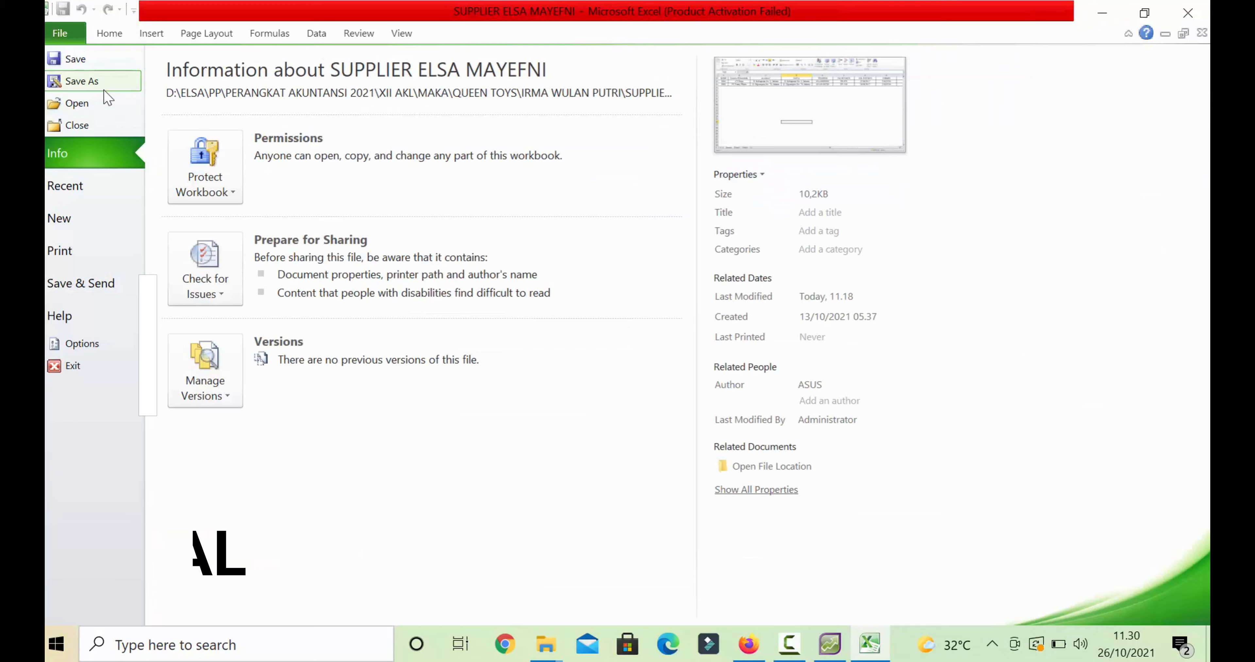
{"action": "key", "text": "F12"}
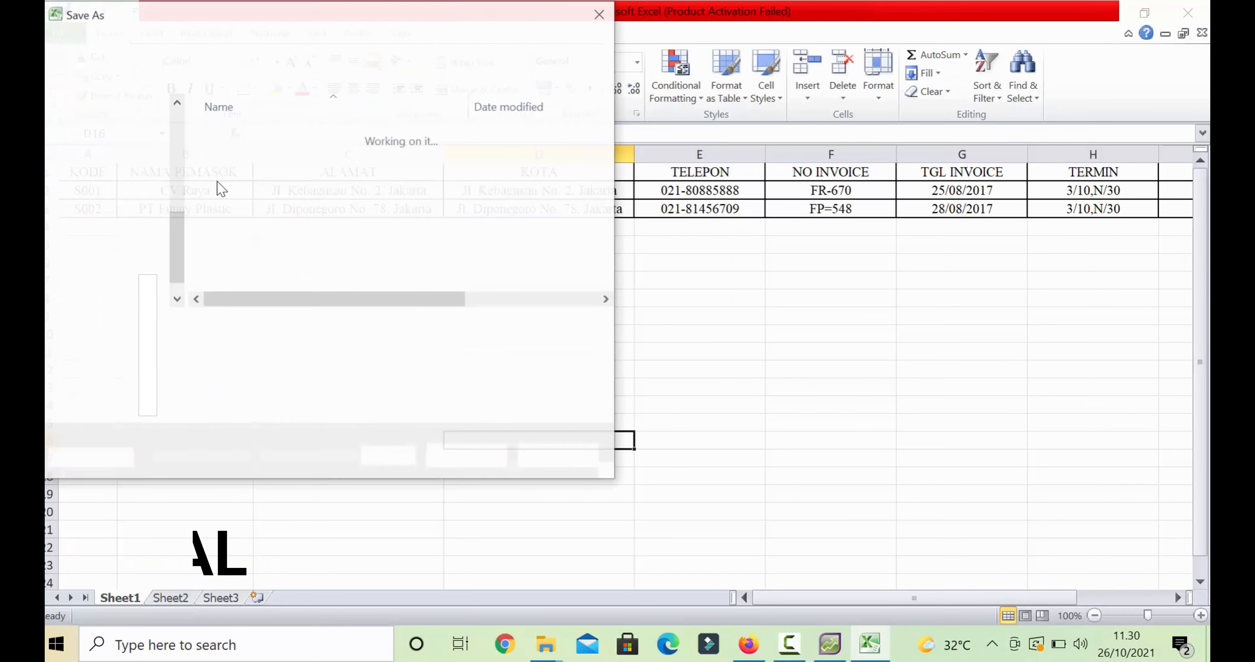
{"action": "left_click", "coordinate": [339, 329]}
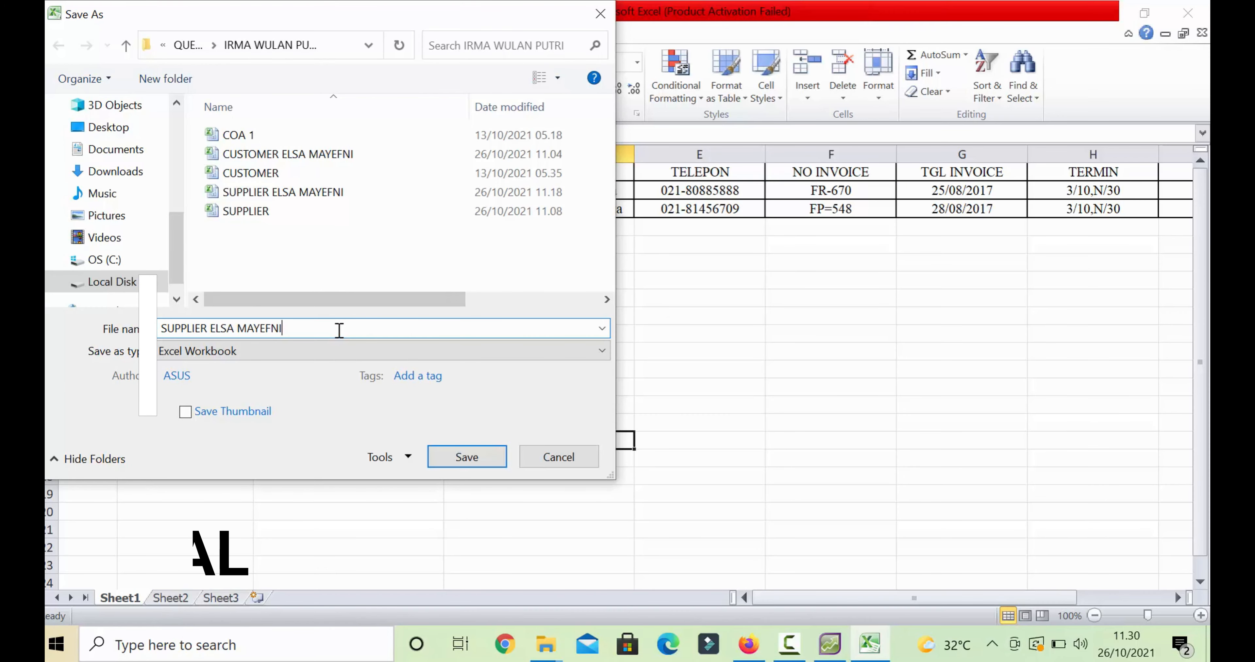
{"action": "type", "text": "TXT"}
{"action": "left_click", "coordinate": [384, 351]}
{"action": "left_click", "coordinate": [244, 514]}
{"action": "left_click", "coordinate": [467, 456]}
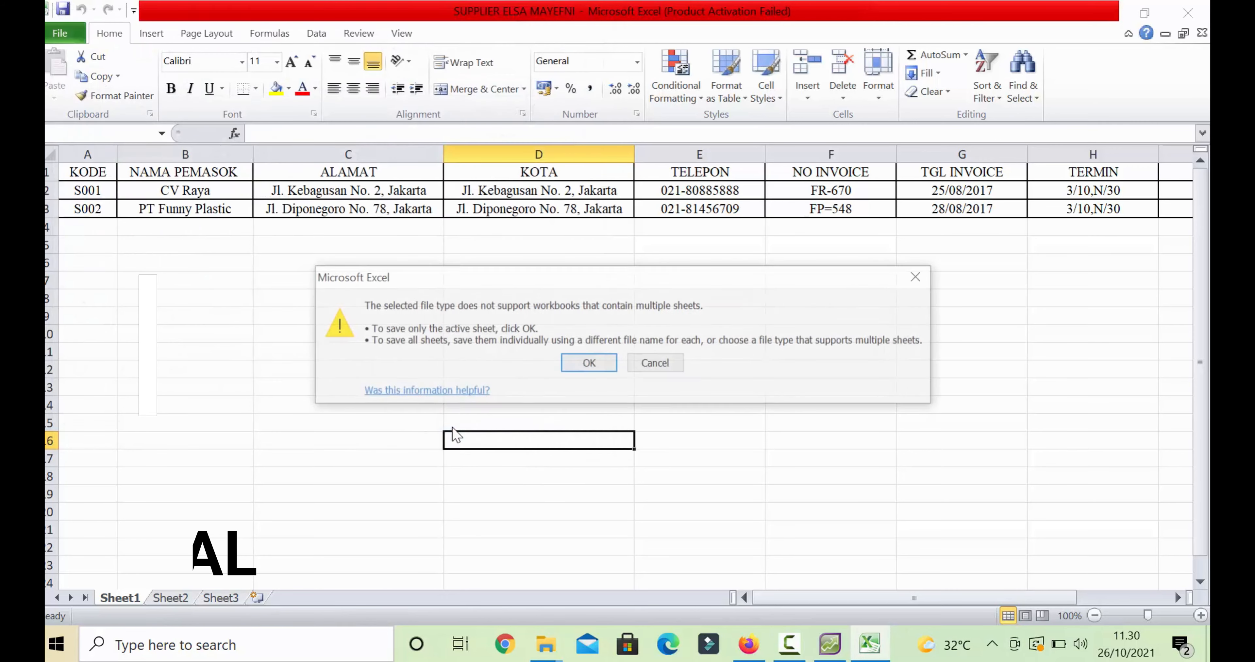
{"action": "left_click", "coordinate": [583, 355]}
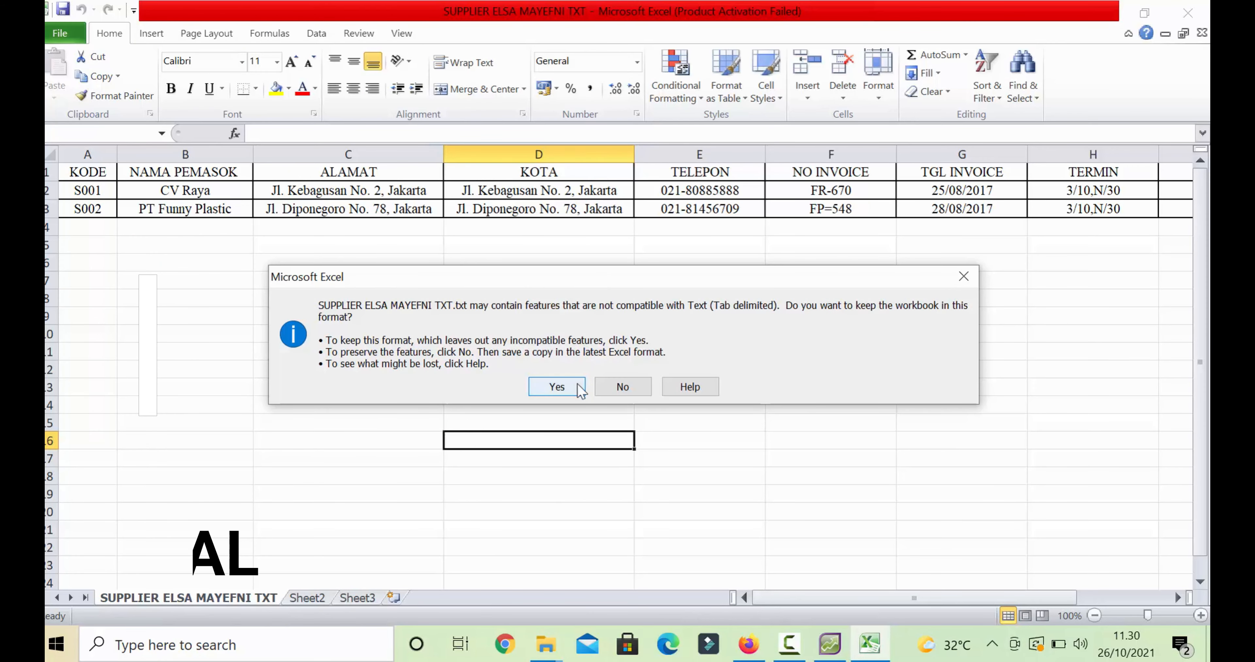
{"action": "left_click", "coordinate": [609, 387]}
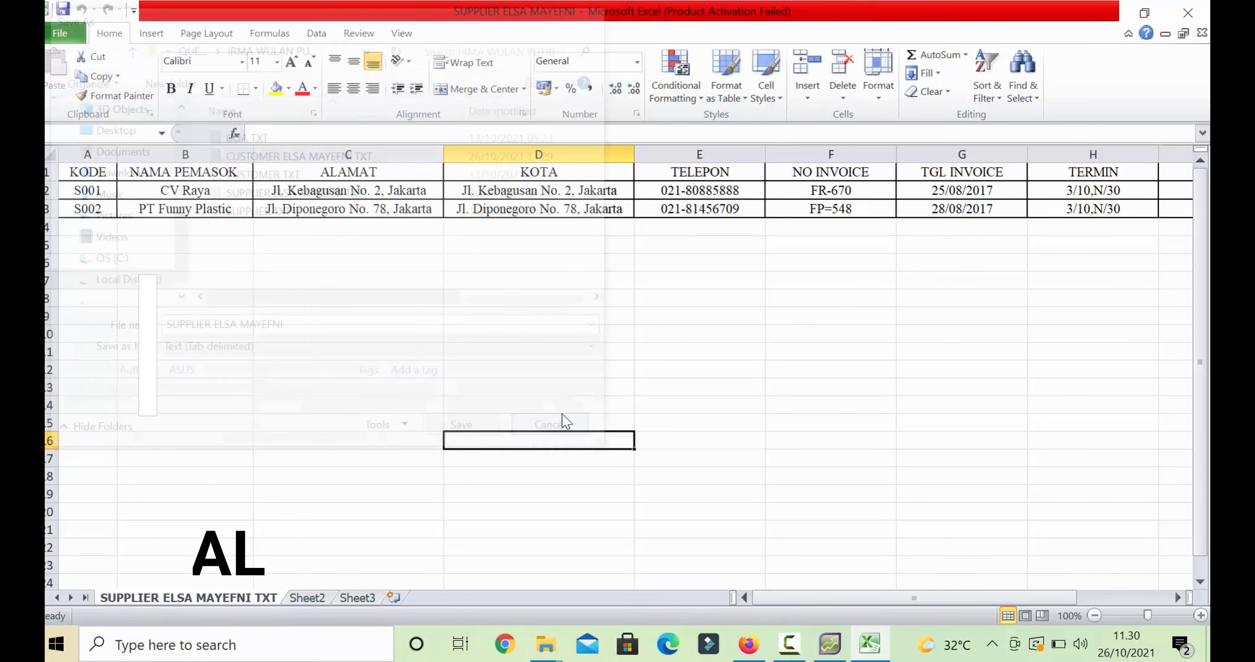
- Close the supplier workbook without saving further changes
{"action": "left_click", "coordinate": [557, 432]}
{"action": "left_click", "coordinate": [1202, 32]}
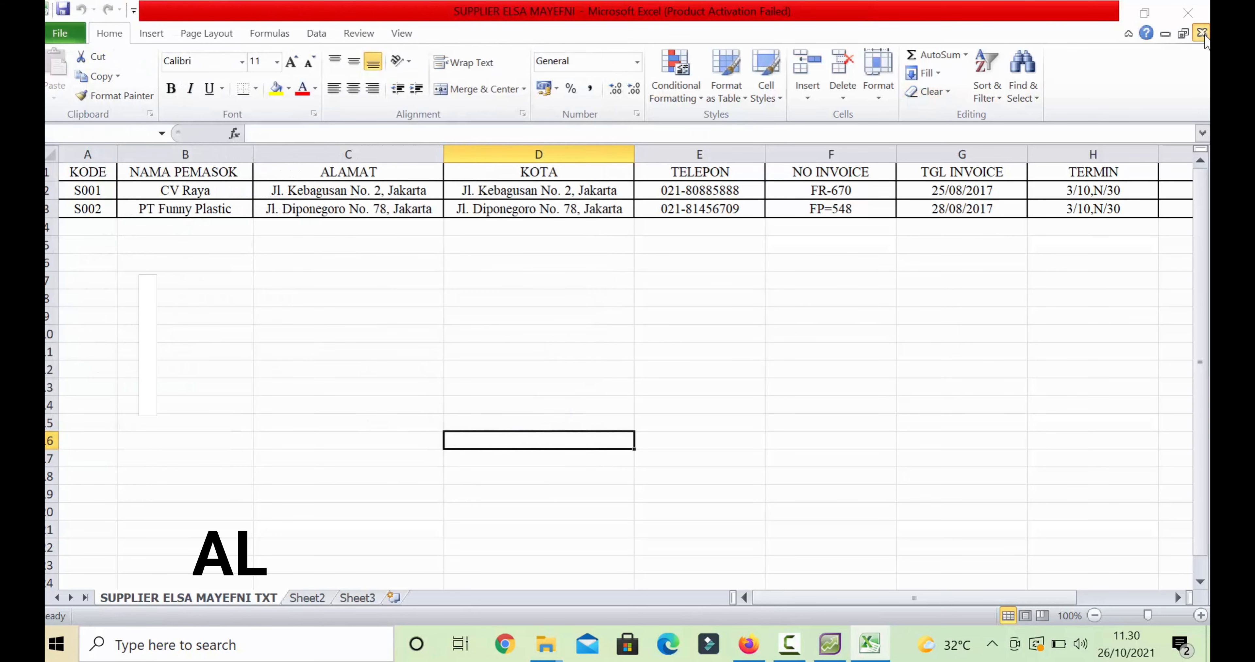
{"action": "left_click", "coordinate": [646, 345]}
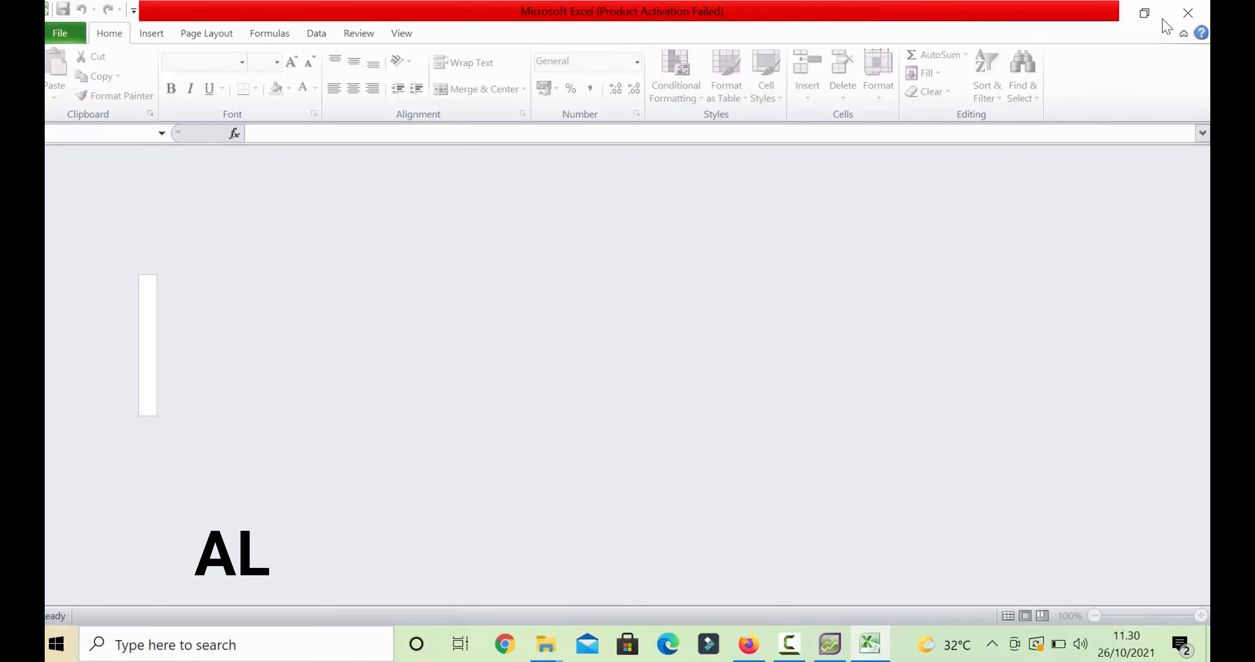
{"action": "left_click", "coordinate": [1187, 13]}
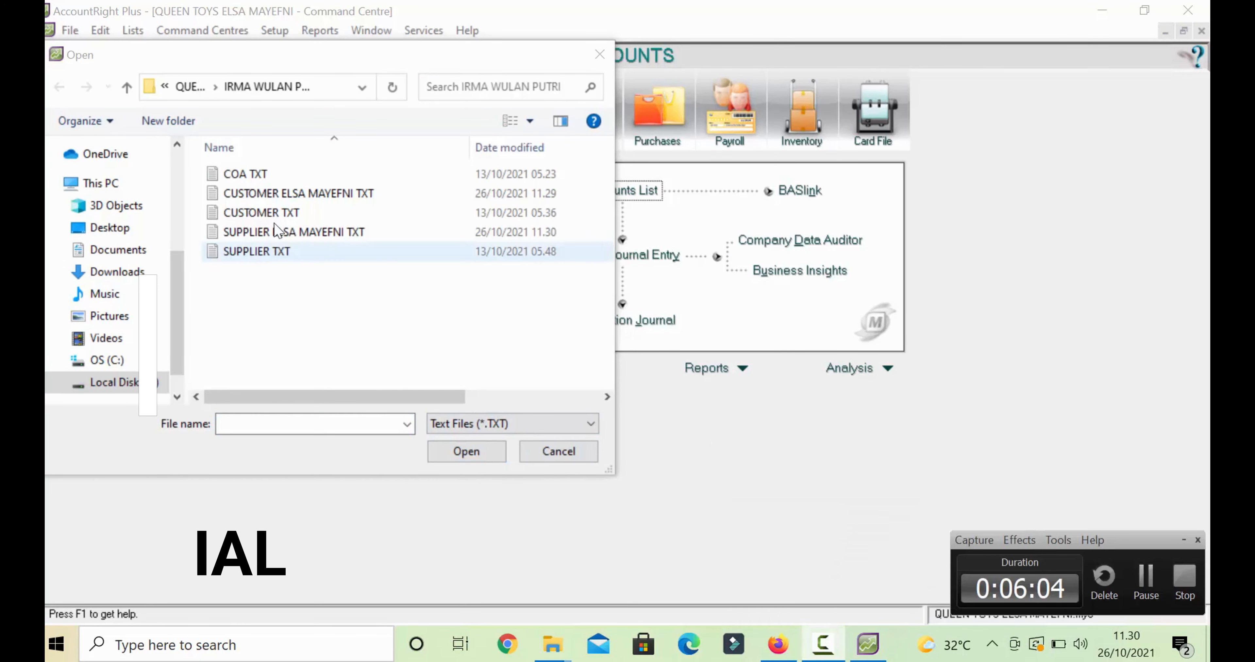
{"action": "left_click", "coordinate": [273, 195]}
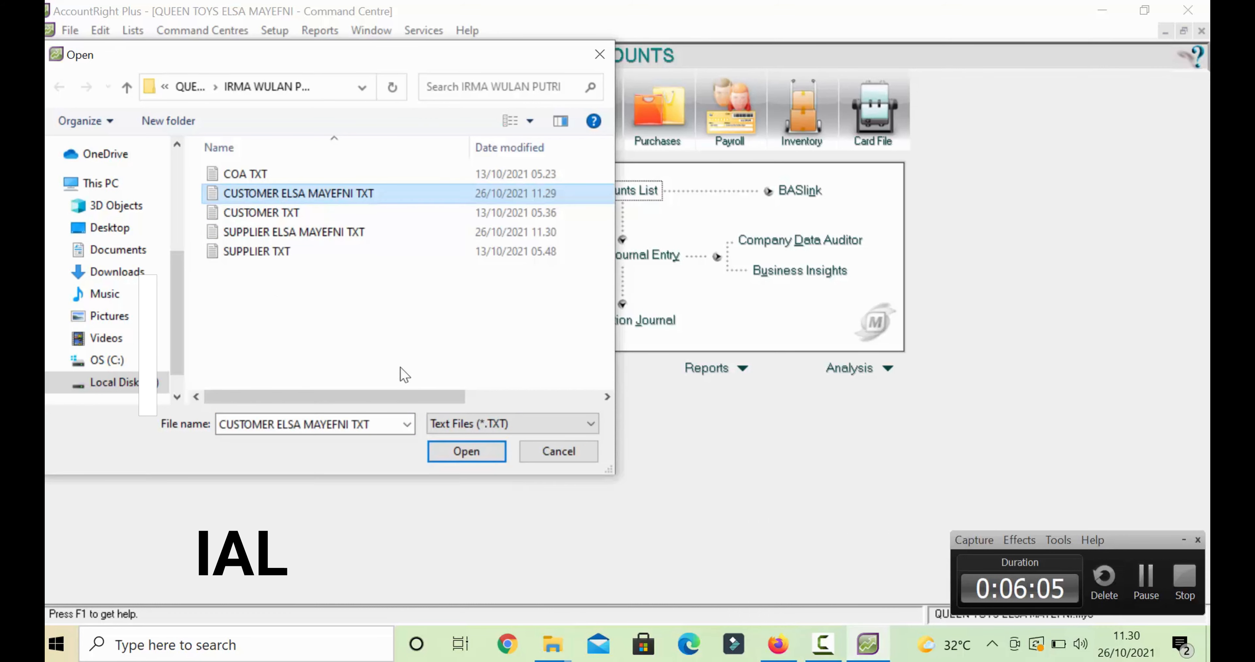
{"action": "left_click", "coordinate": [458, 451]}
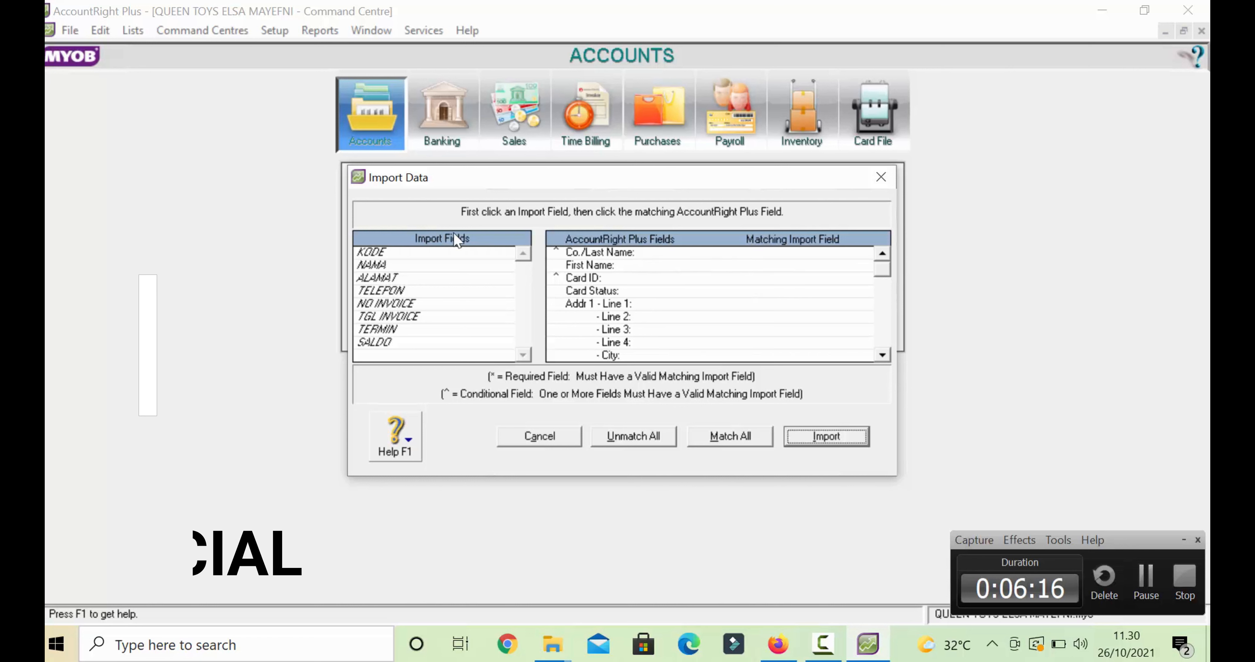
- Match the KODE import field to Card ID
{"action": "left_click", "coordinate": [367, 253]}
{"action": "left_click", "coordinate": [732, 279]}
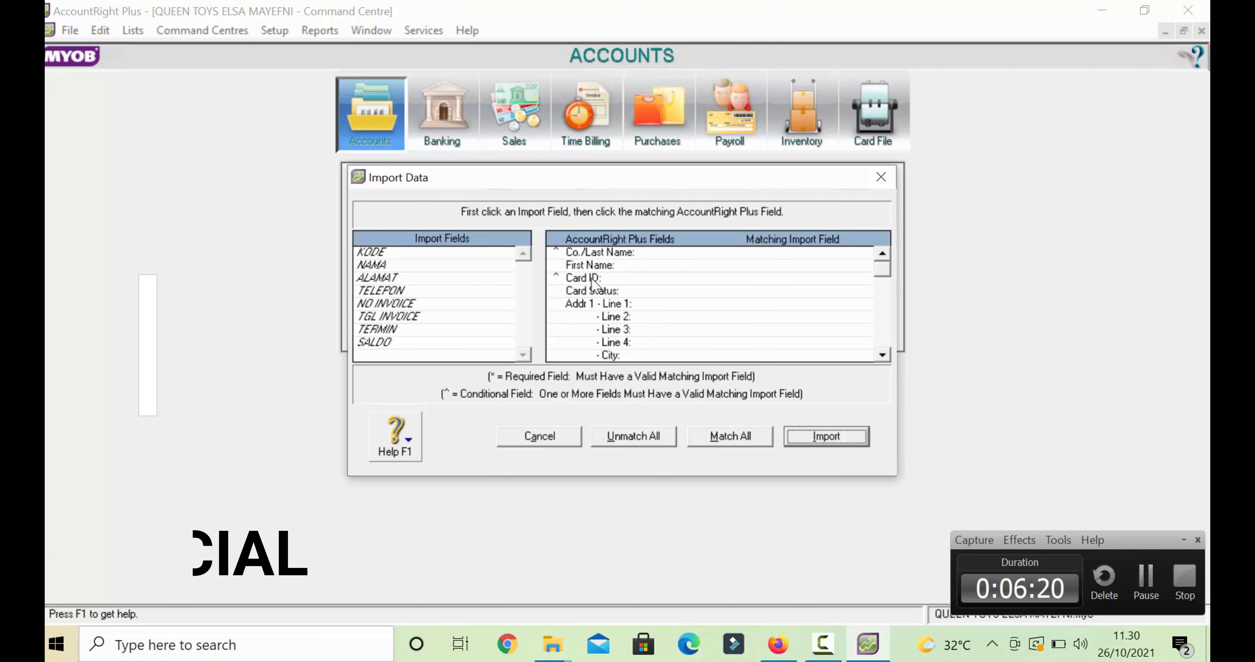
{"action": "left_click", "coordinate": [387, 252]}
{"action": "left_click", "coordinate": [667, 278]}
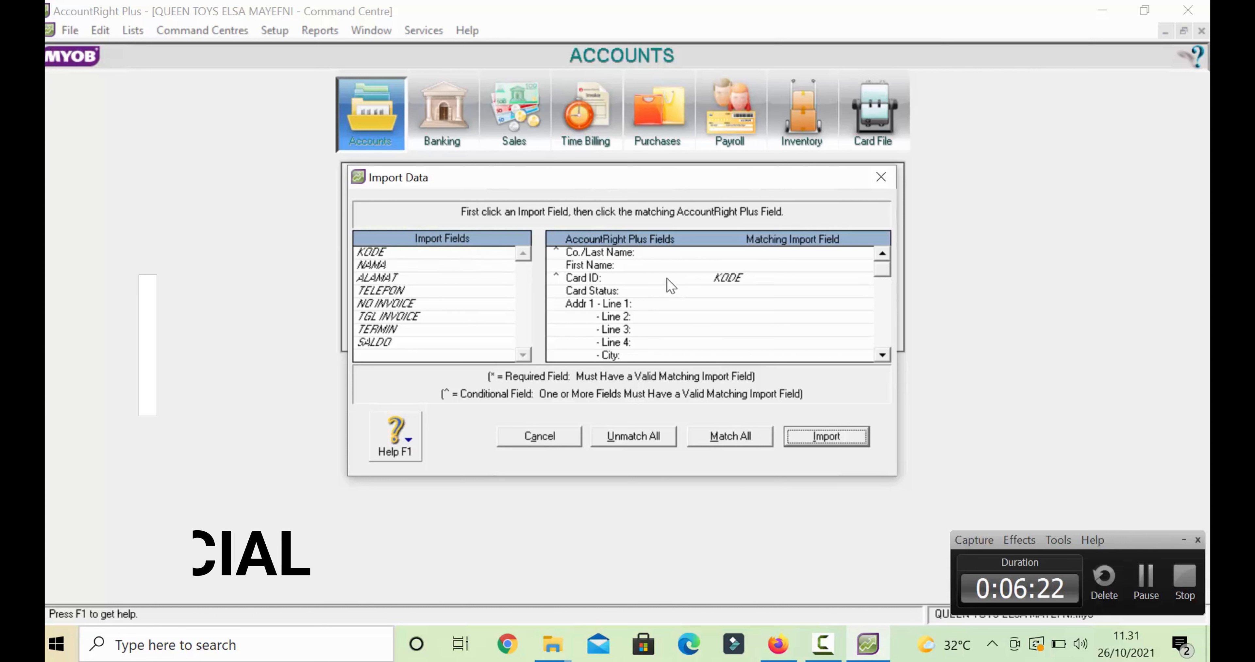
{"action": "left_click", "coordinate": [667, 277]}
{"action": "left_click", "coordinate": [379, 254]}
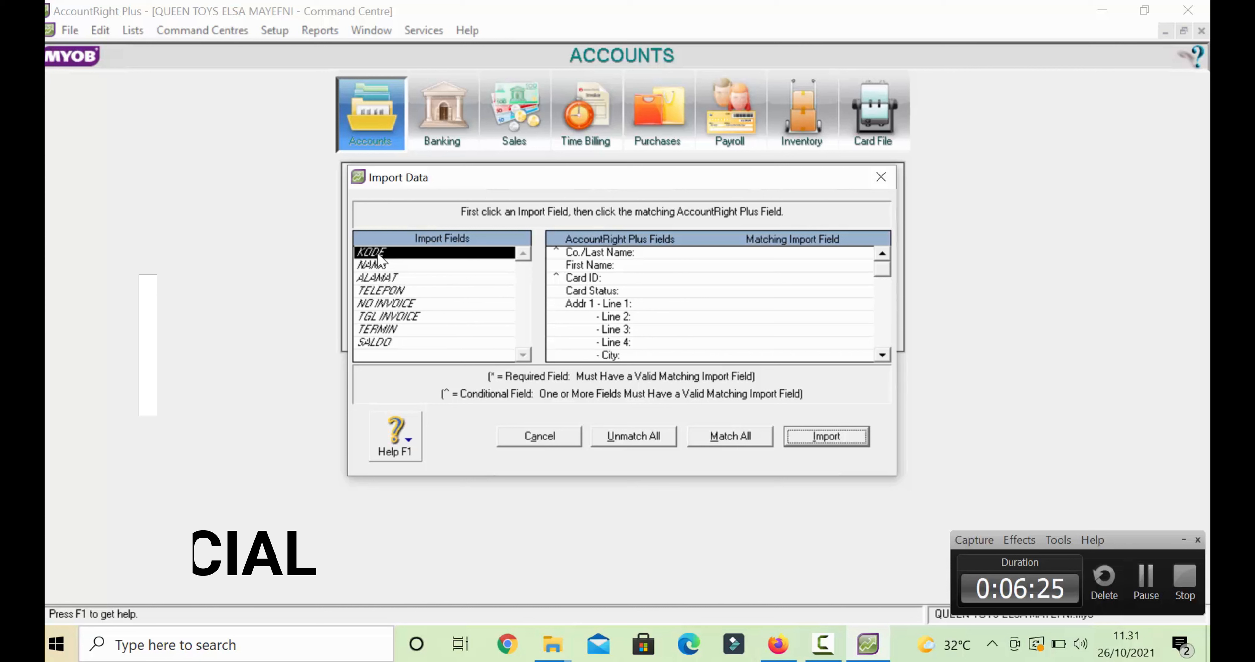
{"action": "left_click", "coordinate": [663, 280]}
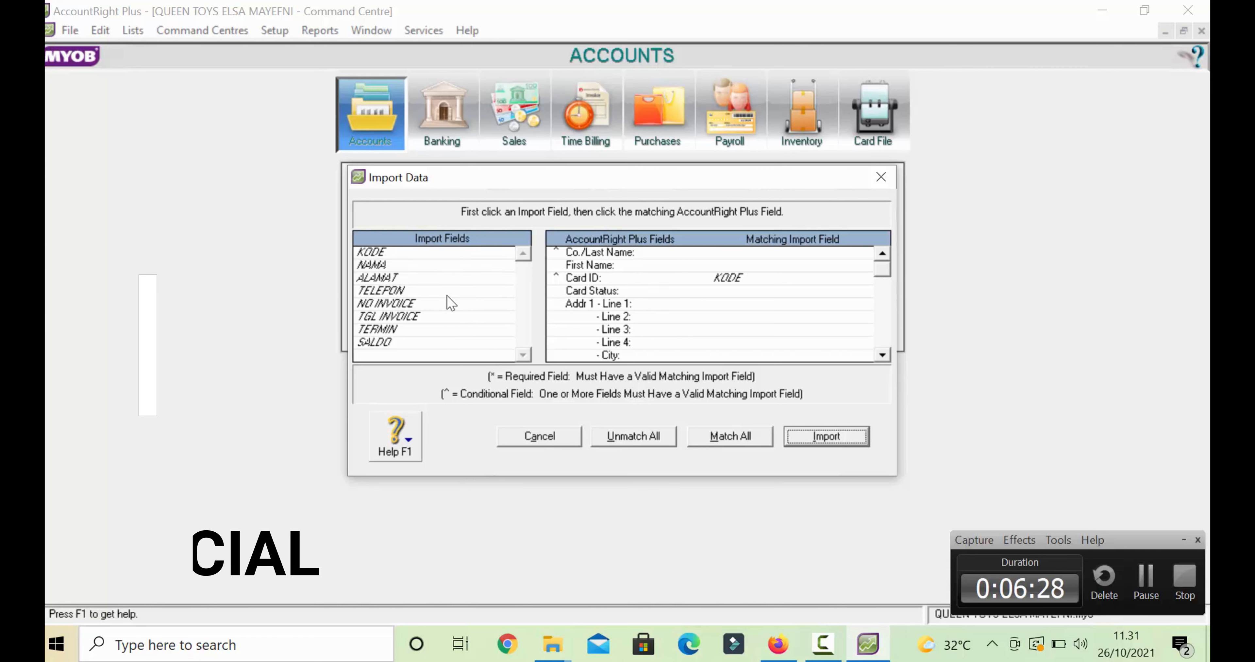
- Match NAMA to Co./Last Name, ALAMAT to Addr 1 Line 1, TELEPON to Phone # 1, and import
{"action": "left_click", "coordinate": [370, 265]}
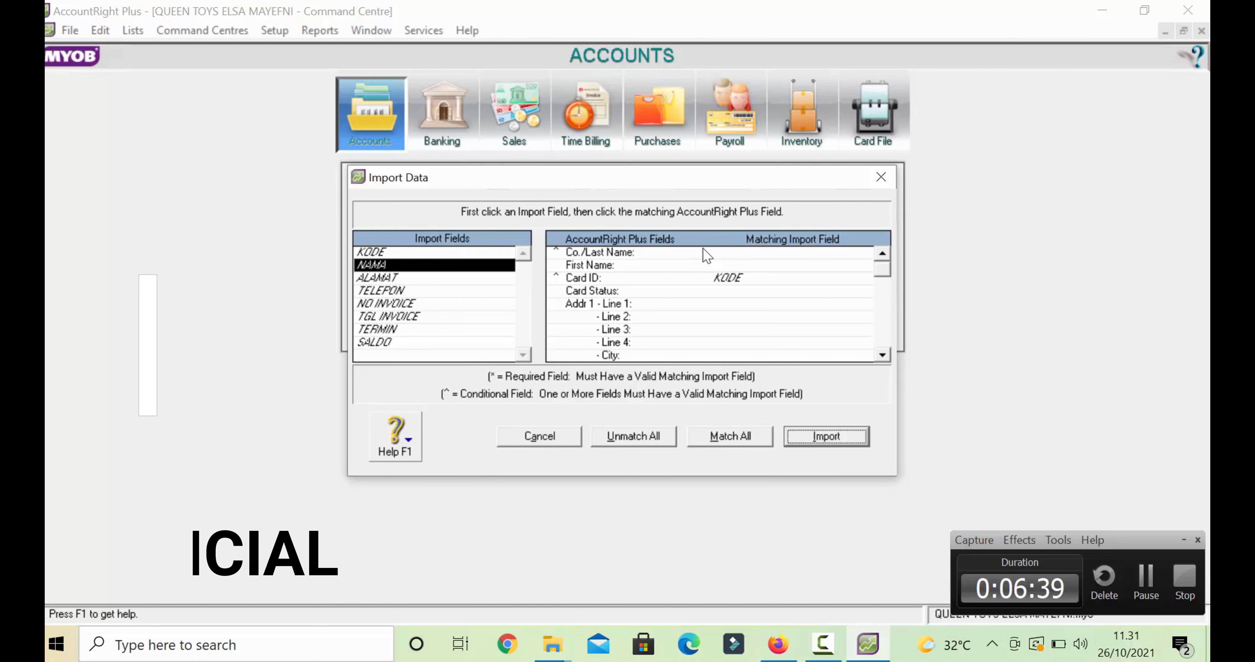
{"action": "left_click", "coordinate": [731, 253]}
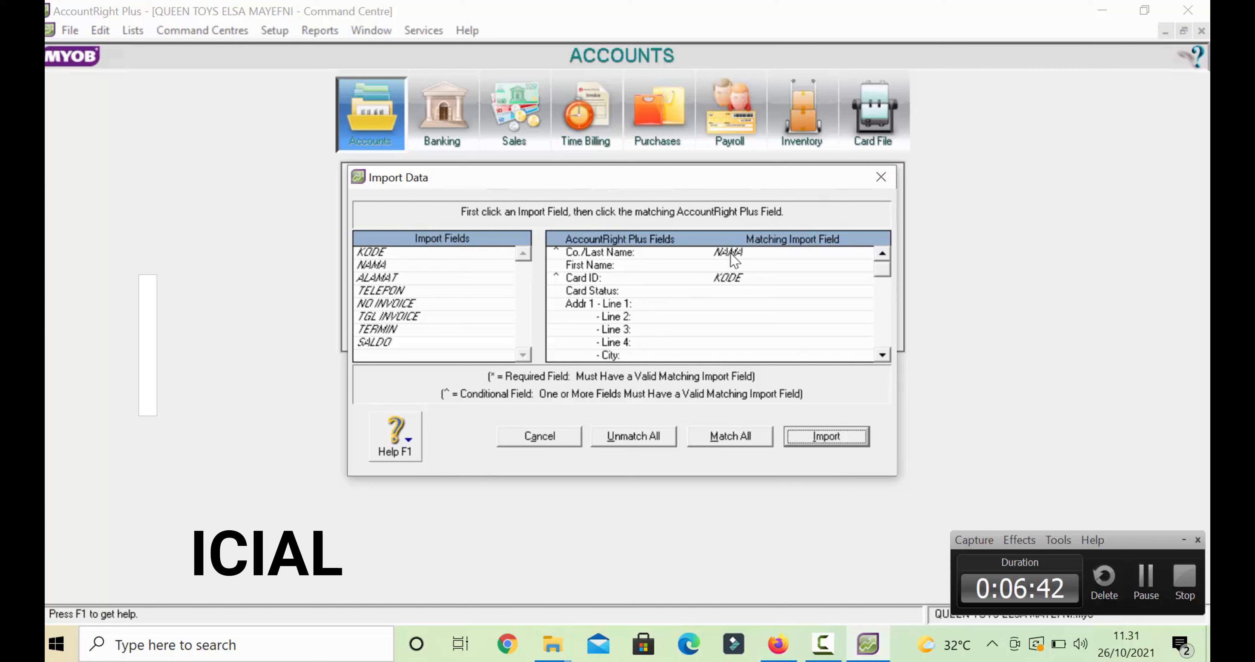
{"action": "left_click", "coordinate": [392, 281]}
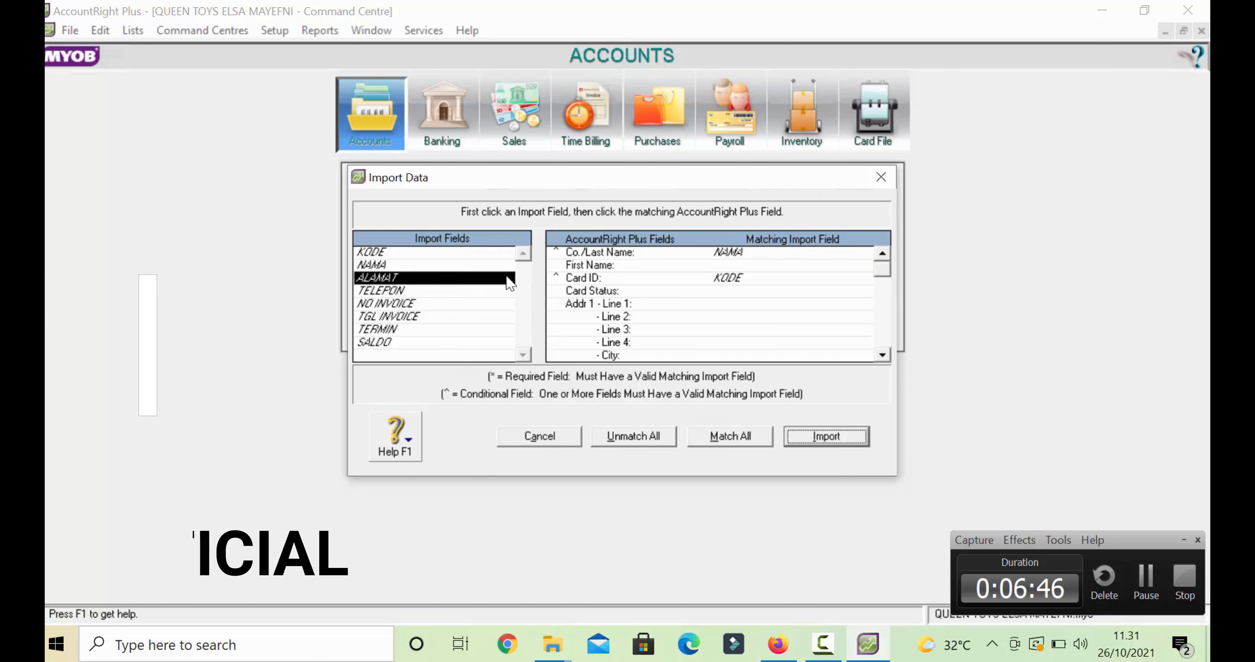
{"action": "left_click", "coordinate": [718, 305]}
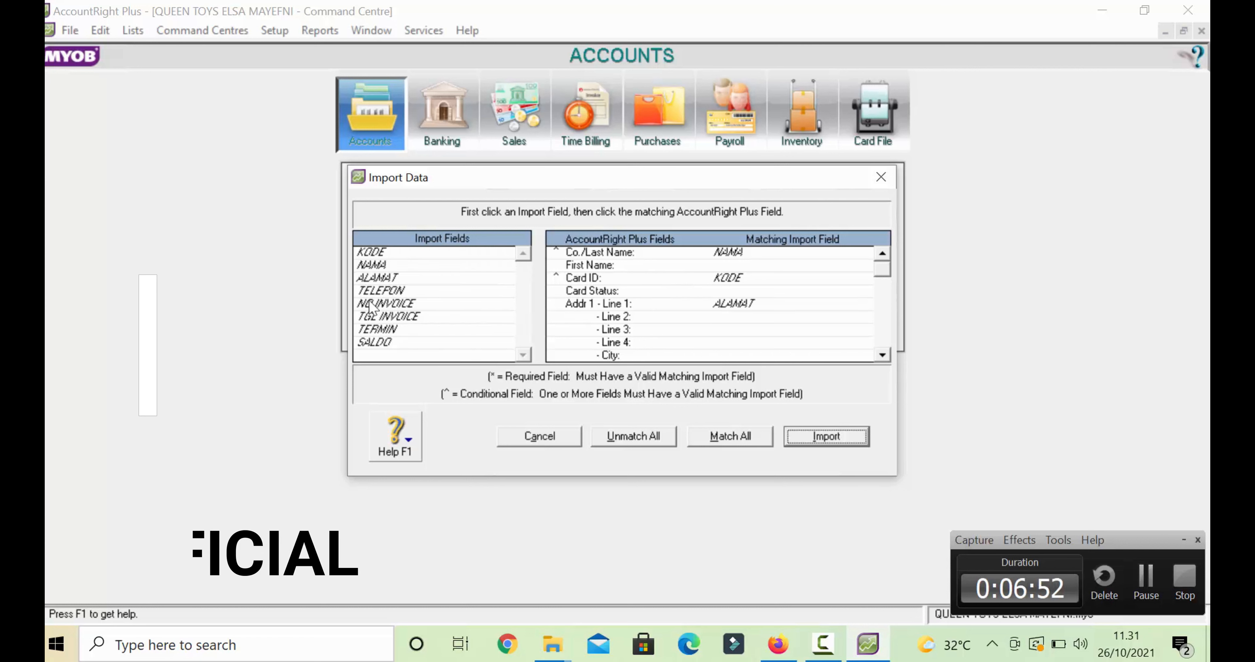
{"action": "left_click", "coordinate": [375, 292]}
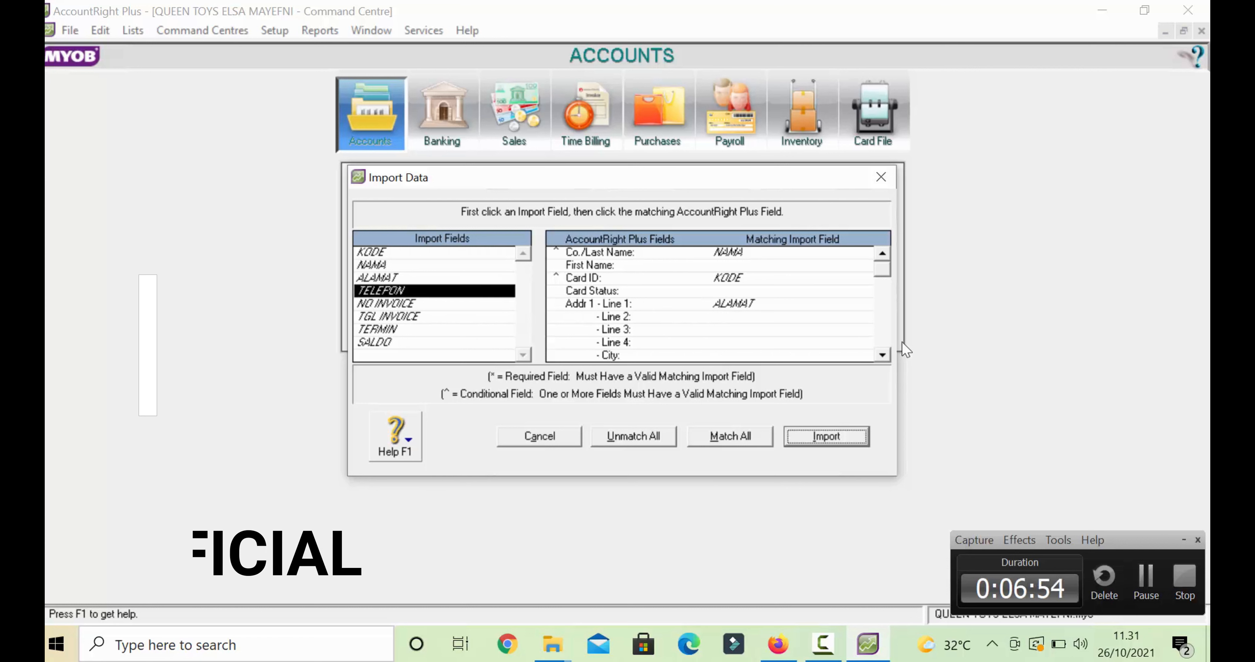
{"action": "left_click", "coordinate": [883, 355]}
{"action": "left_click", "coordinate": [882, 355]}
{"action": "left_click", "coordinate": [882, 355]}
{"action": "left_click", "coordinate": [882, 355]}
{"action": "left_click", "coordinate": [882, 355]}
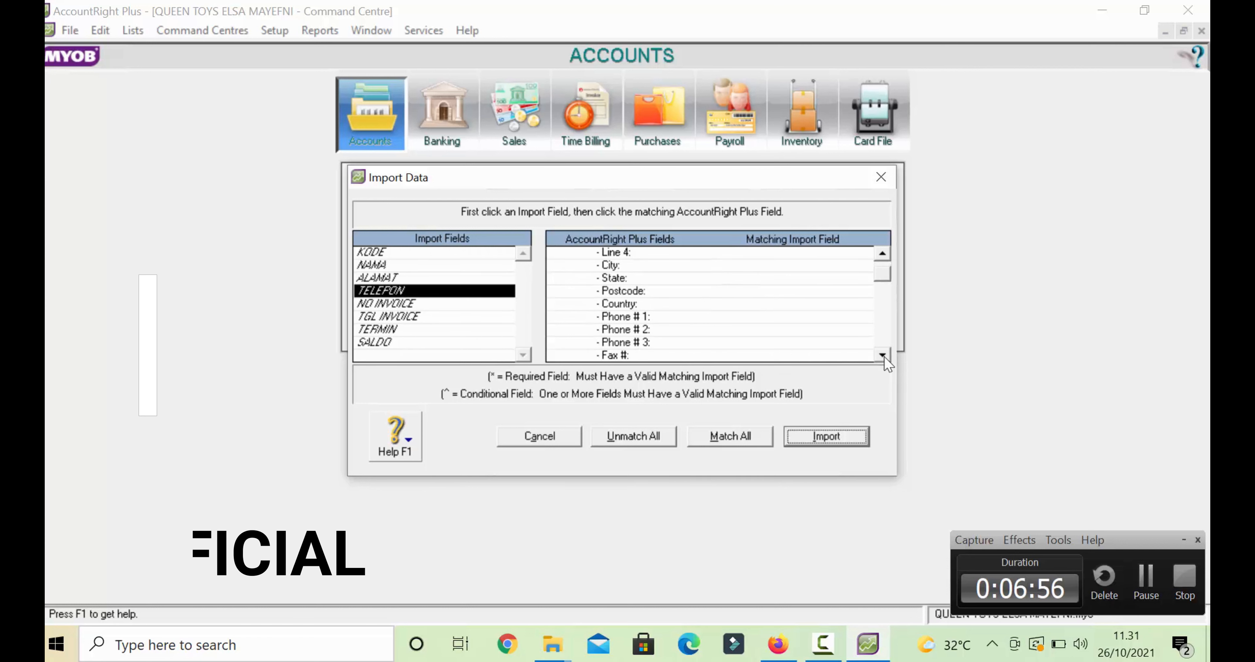
{"action": "left_click", "coordinate": [794, 318]}
{"action": "left_click", "coordinate": [434, 306]}
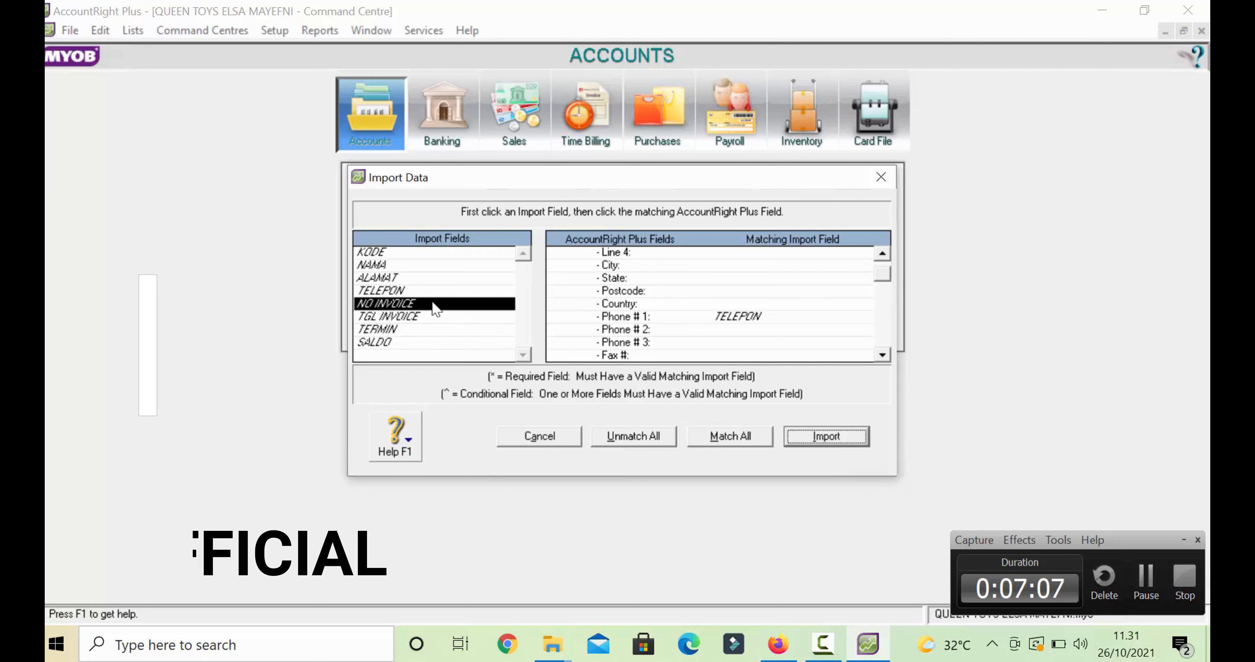
{"action": "left_click", "coordinate": [826, 435]}
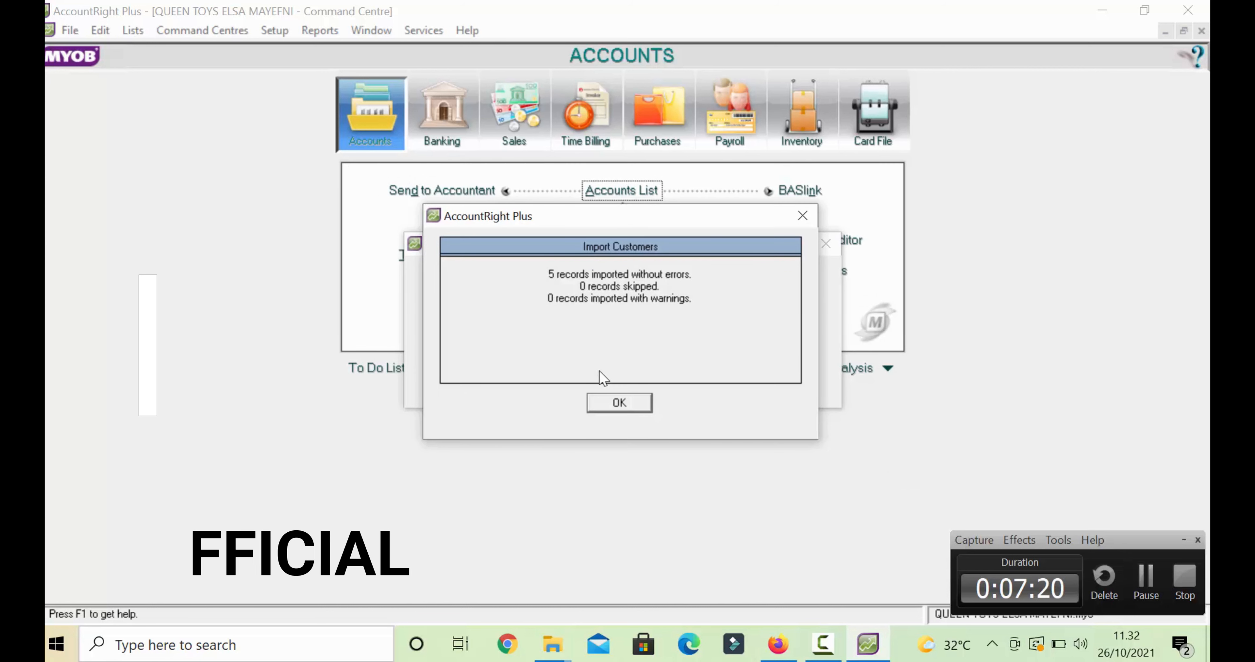
{"action": "left_click", "coordinate": [621, 394]}
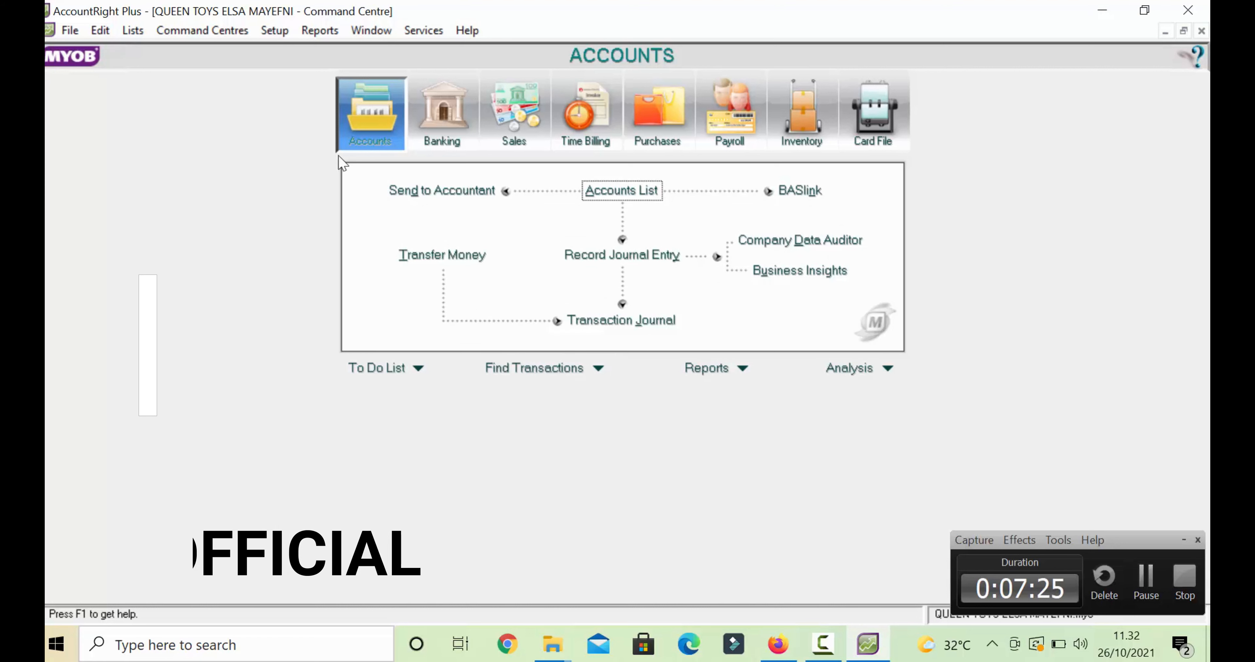
{"action": "left_click", "coordinate": [138, 32]}
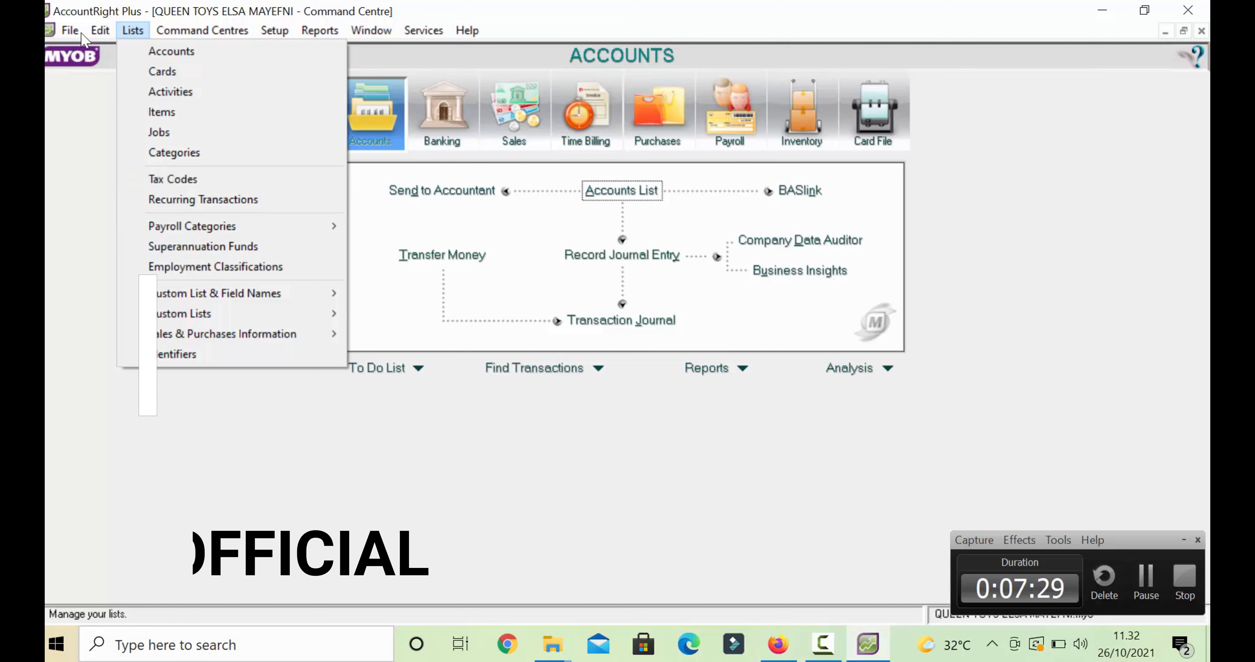
{"action": "mouse_move", "coordinate": [74, 31]}
{"action": "mouse_move", "coordinate": [122, 330]}
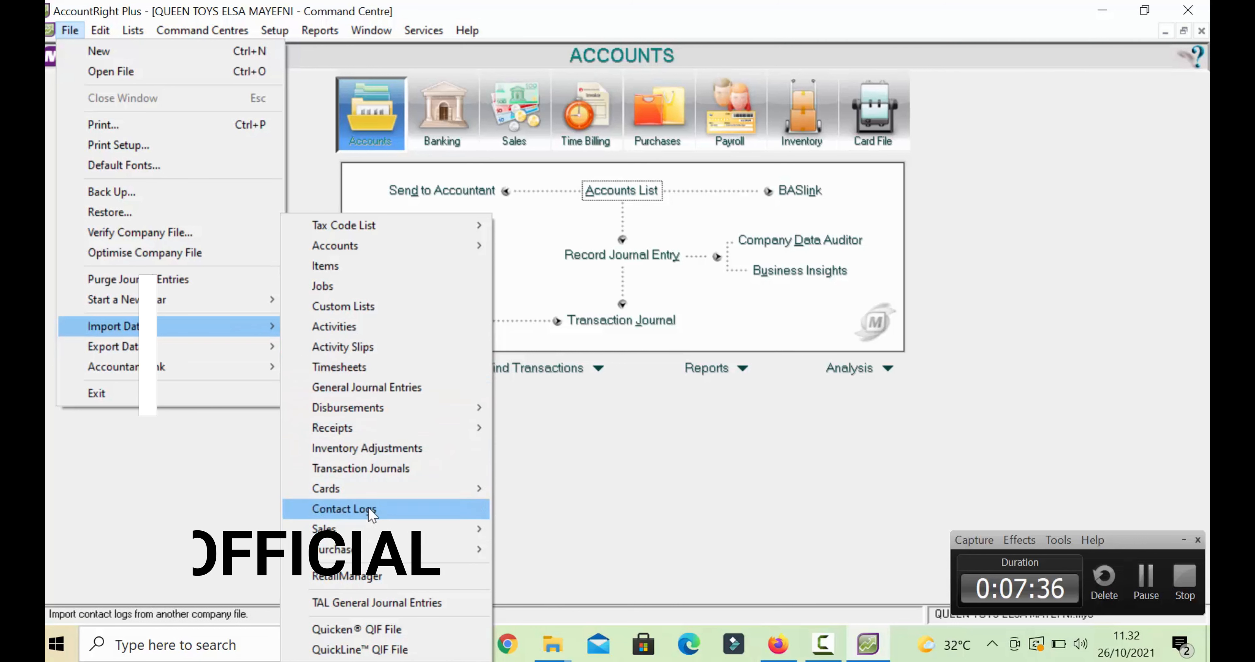
{"action": "mouse_move", "coordinate": [428, 501]}
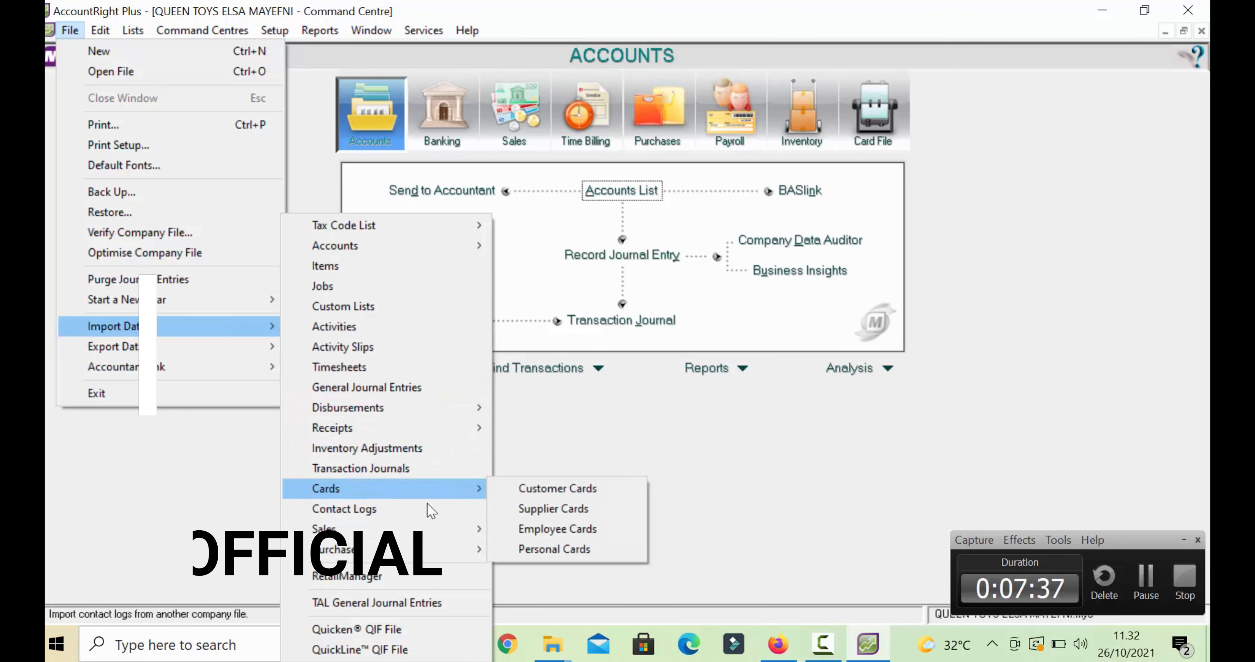
{"action": "left_click", "coordinate": [509, 513]}
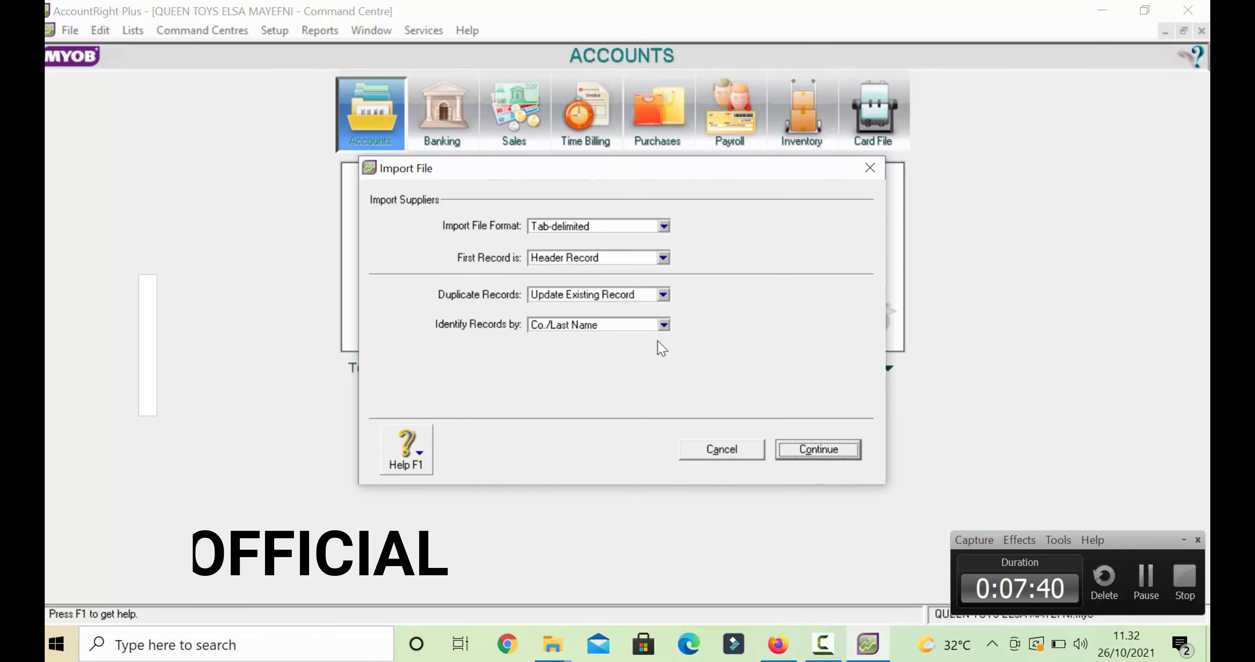
{"action": "left_click", "coordinate": [822, 452]}
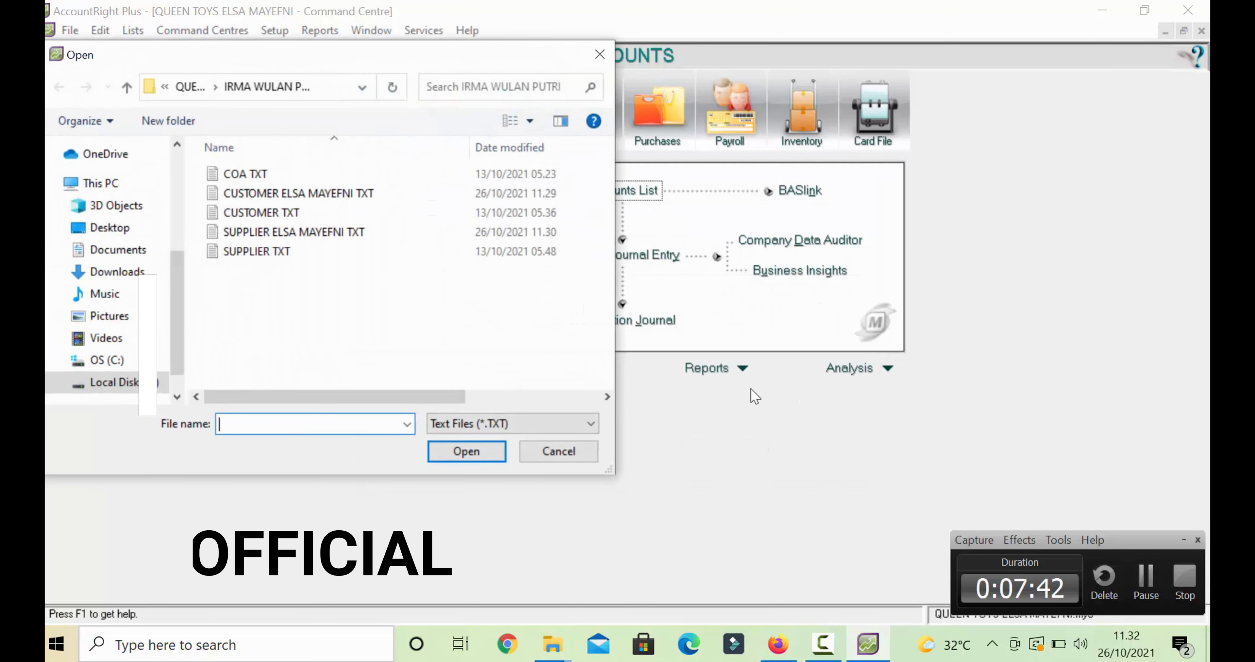
{"action": "left_click", "coordinate": [341, 233]}
{"action": "left_click", "coordinate": [466, 451]}
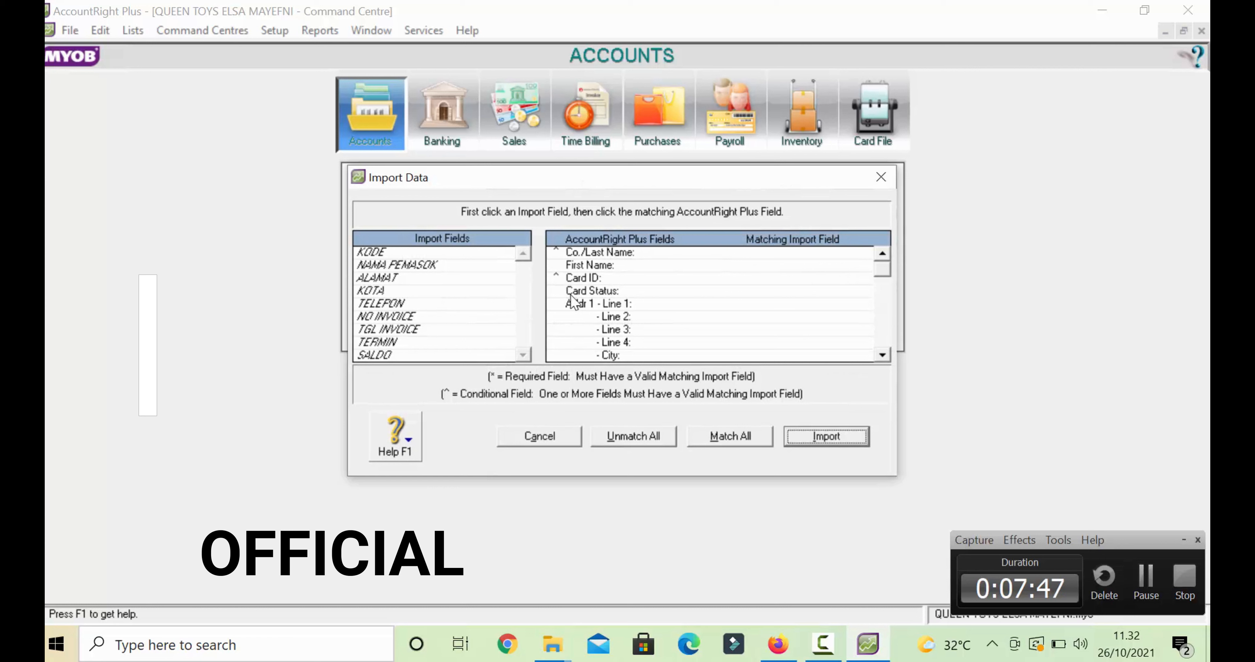
- Match KODE to Card ID and NAMA PEMASOK to Co./Last Name
{"action": "left_click", "coordinate": [408, 250]}
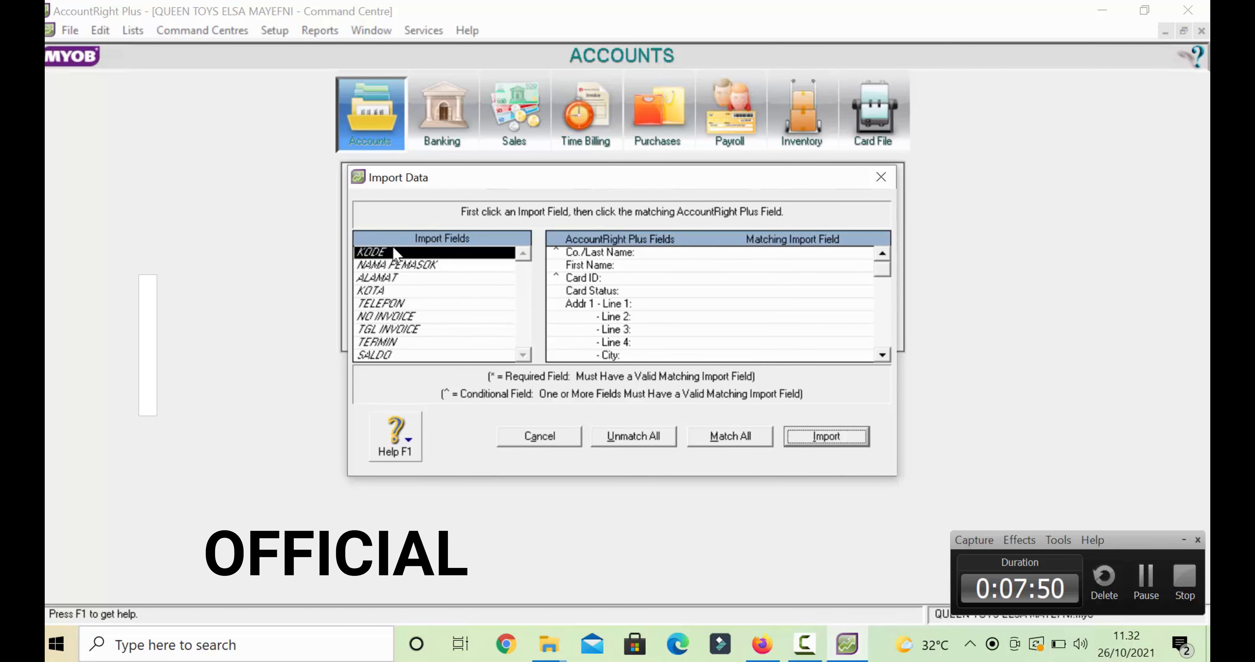
{"action": "left_click", "coordinate": [730, 282]}
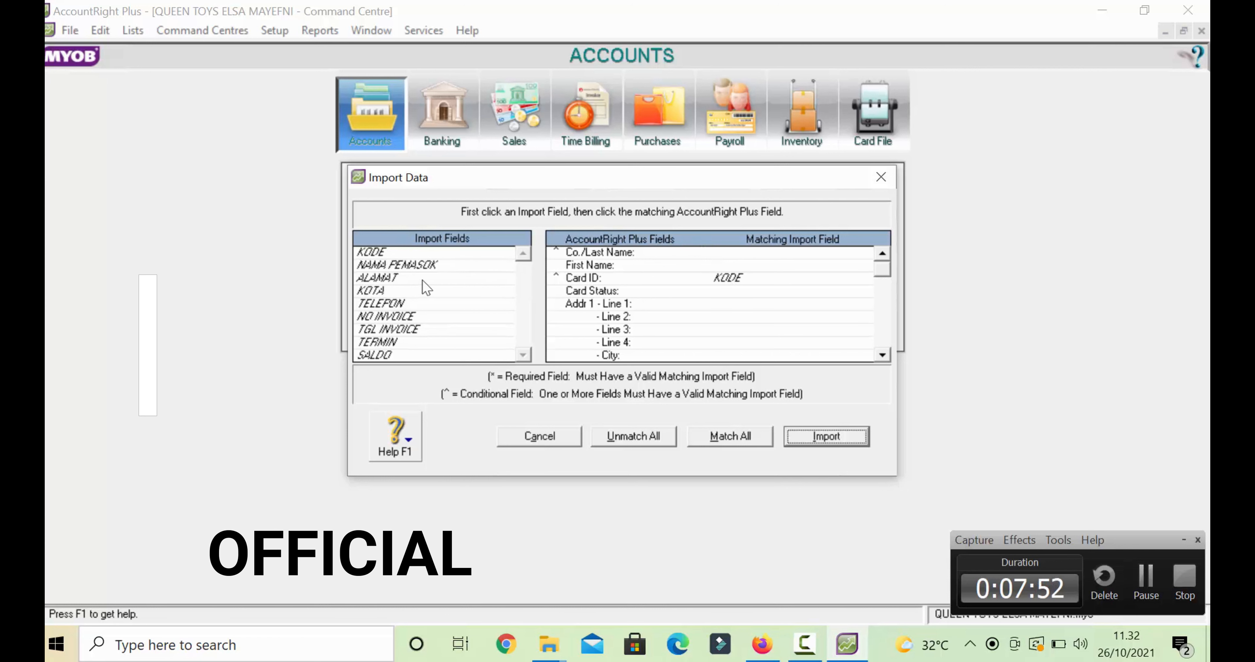
{"action": "left_click", "coordinate": [414, 266]}
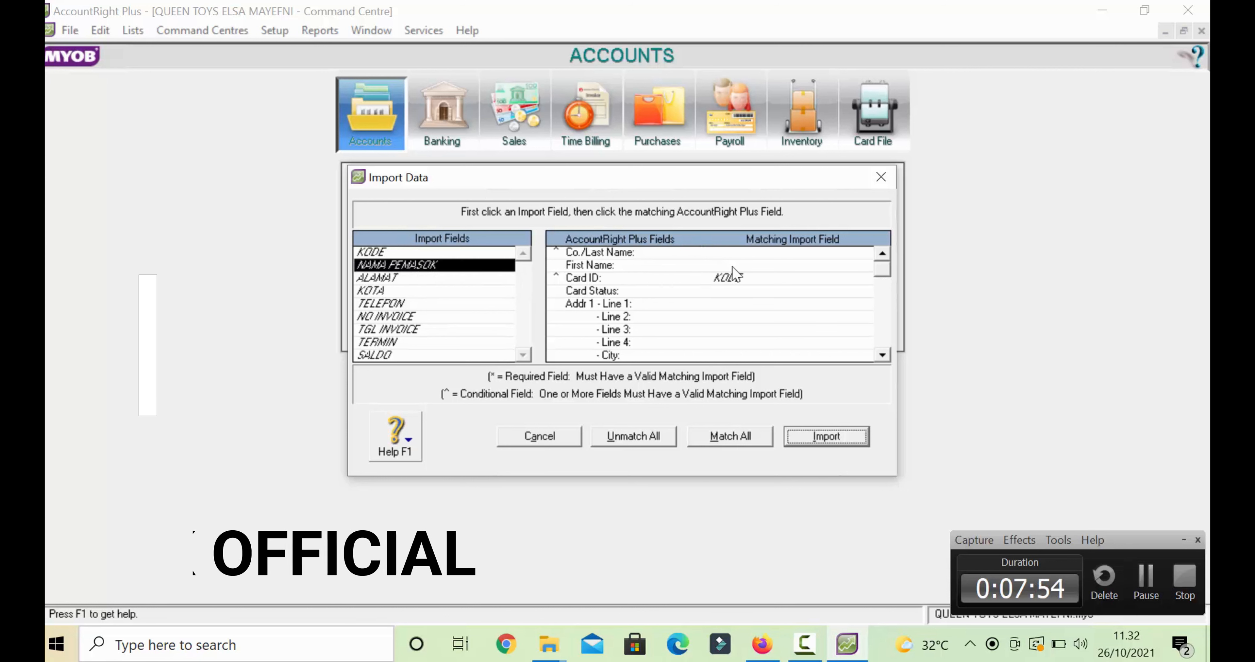
{"action": "left_click", "coordinate": [746, 255]}
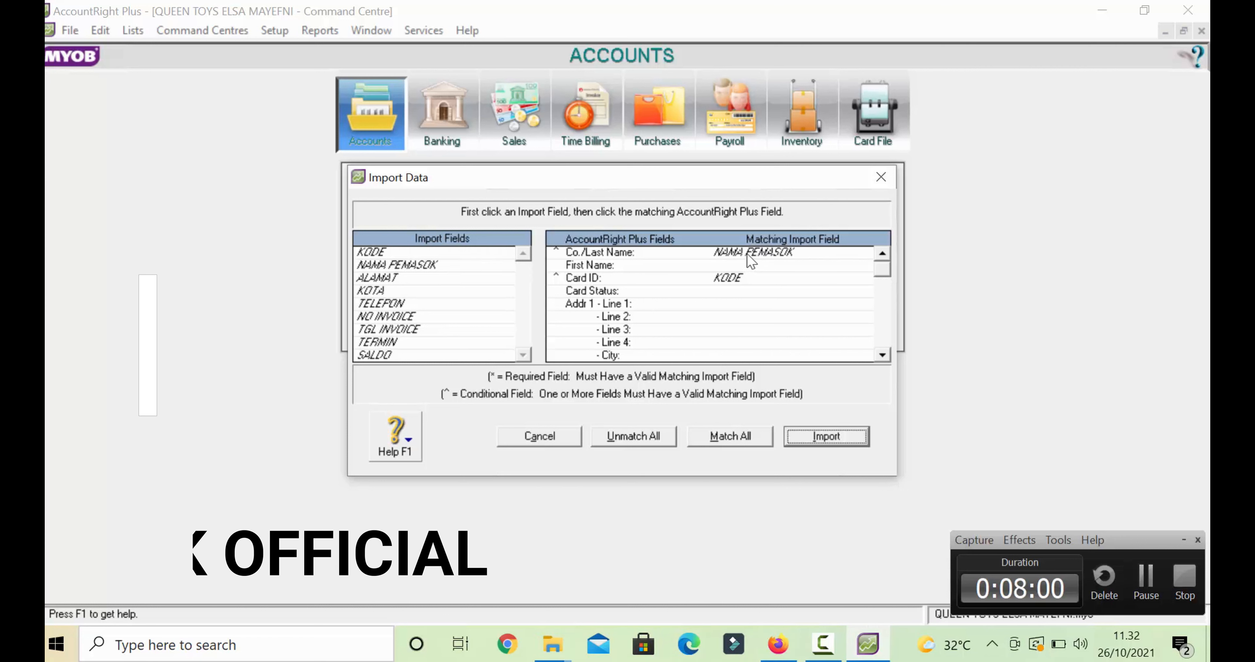
{"action": "left_click", "coordinate": [746, 254]}
{"action": "left_click", "coordinate": [441, 266]}
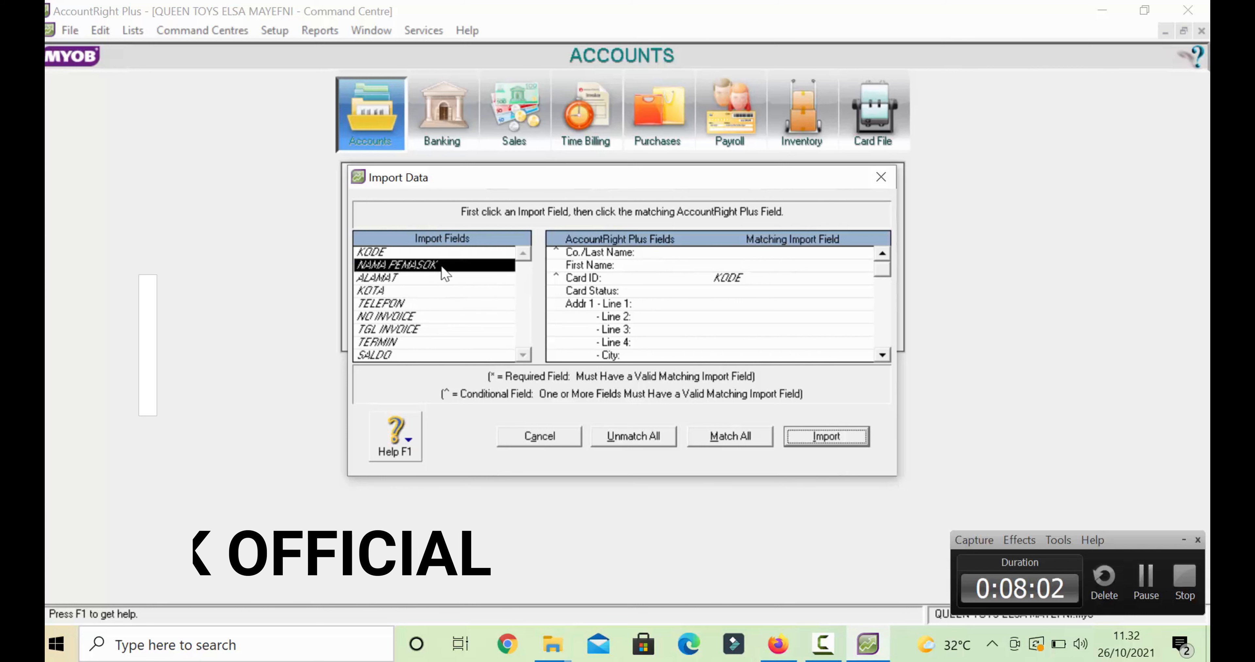
{"action": "left_click", "coordinate": [719, 255]}
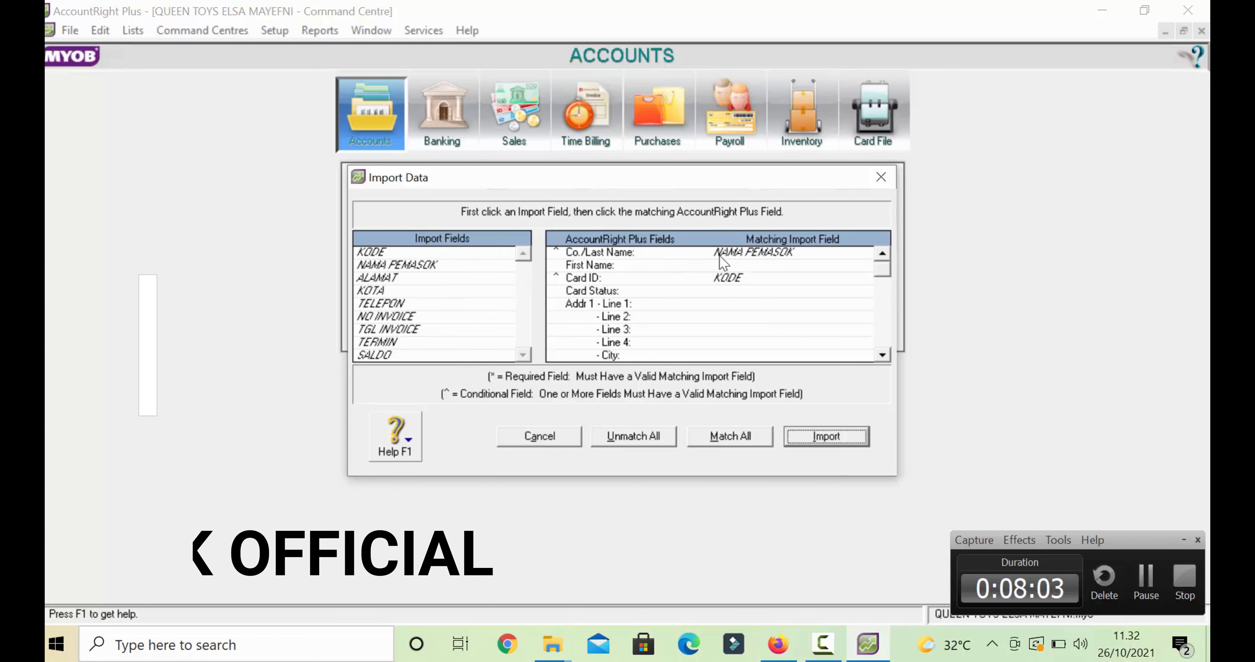
- Match ALAMAT to Addr 1 Line 1 and KOTA to City
{"action": "left_click", "coordinate": [405, 281]}
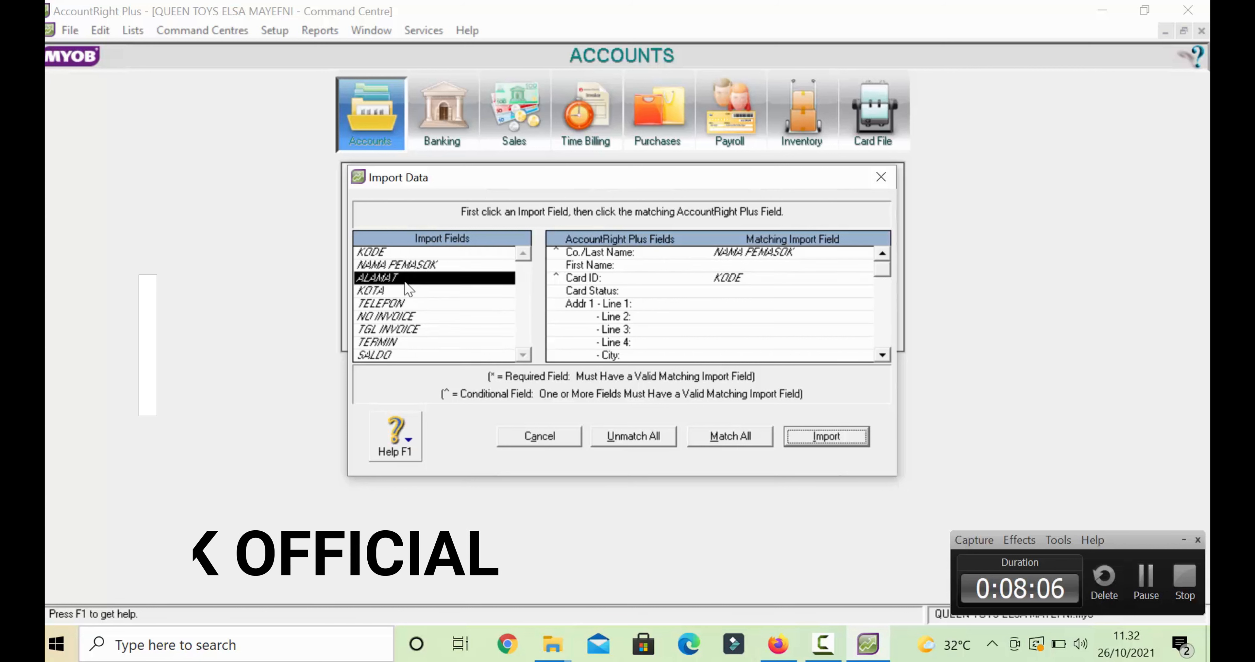
{"action": "left_click", "coordinate": [739, 304]}
{"action": "left_click", "coordinate": [395, 279]}
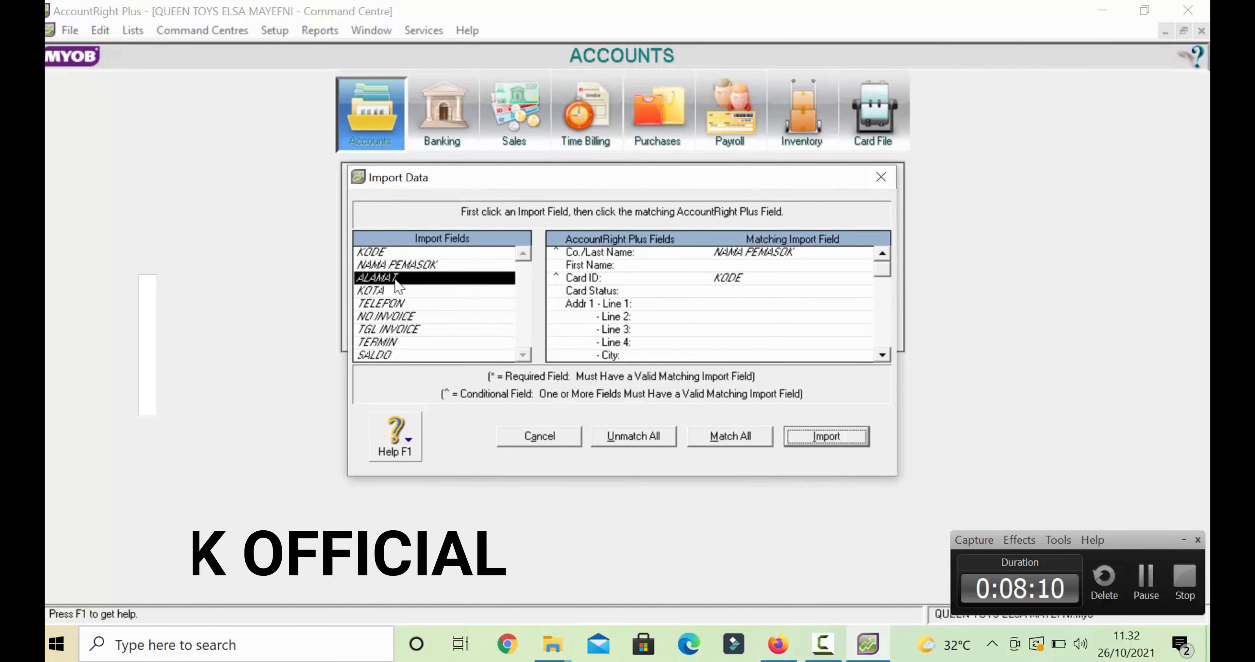
{"action": "left_click", "coordinate": [720, 303]}
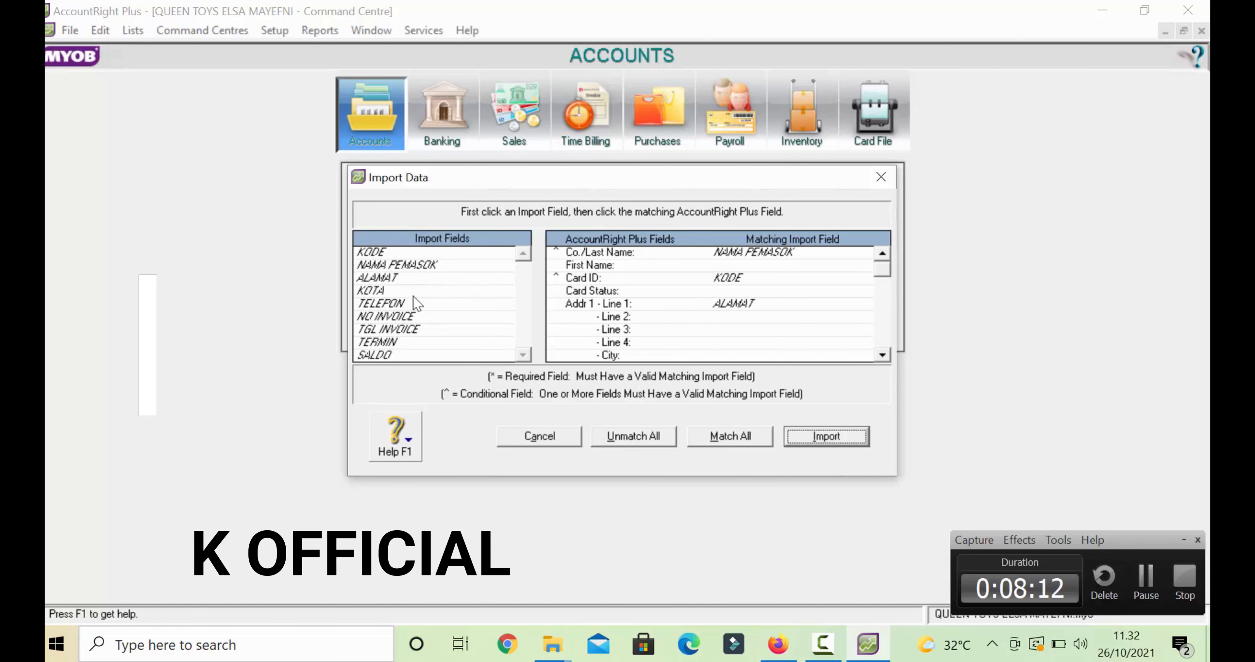
{"action": "scroll", "coordinate": [422, 299], "scroll_direction": "down", "scroll_amount": 3}
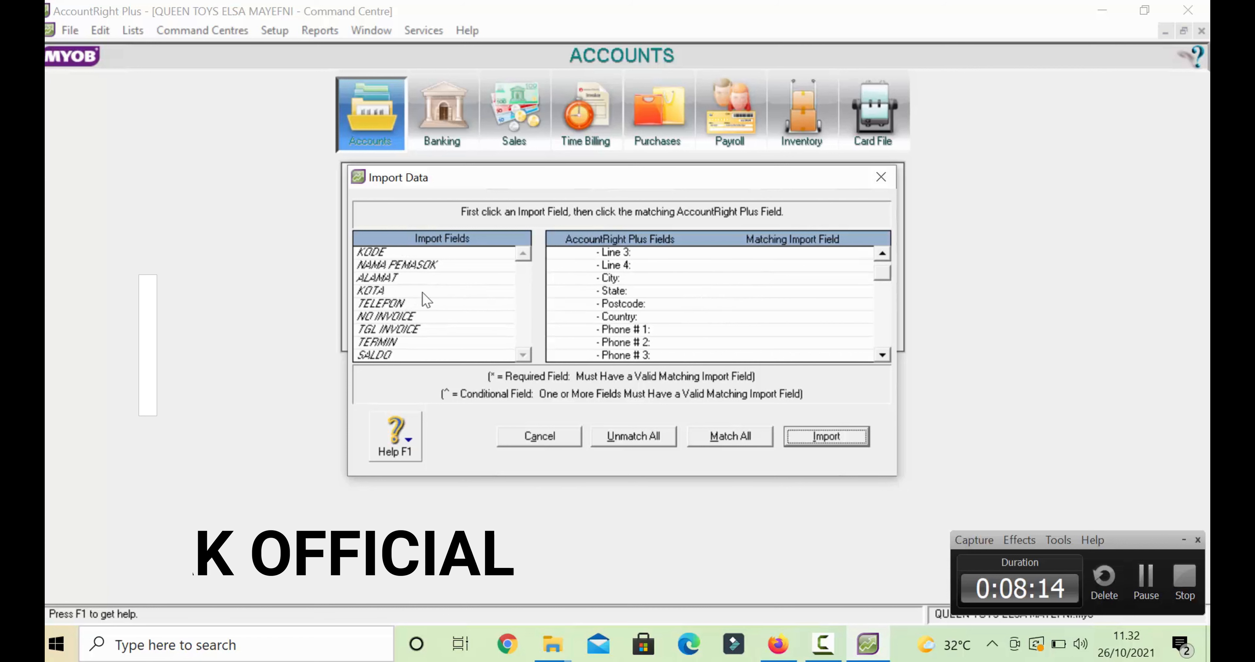
{"action": "scroll", "coordinate": [422, 298], "scroll_direction": "up", "scroll_amount": 3}
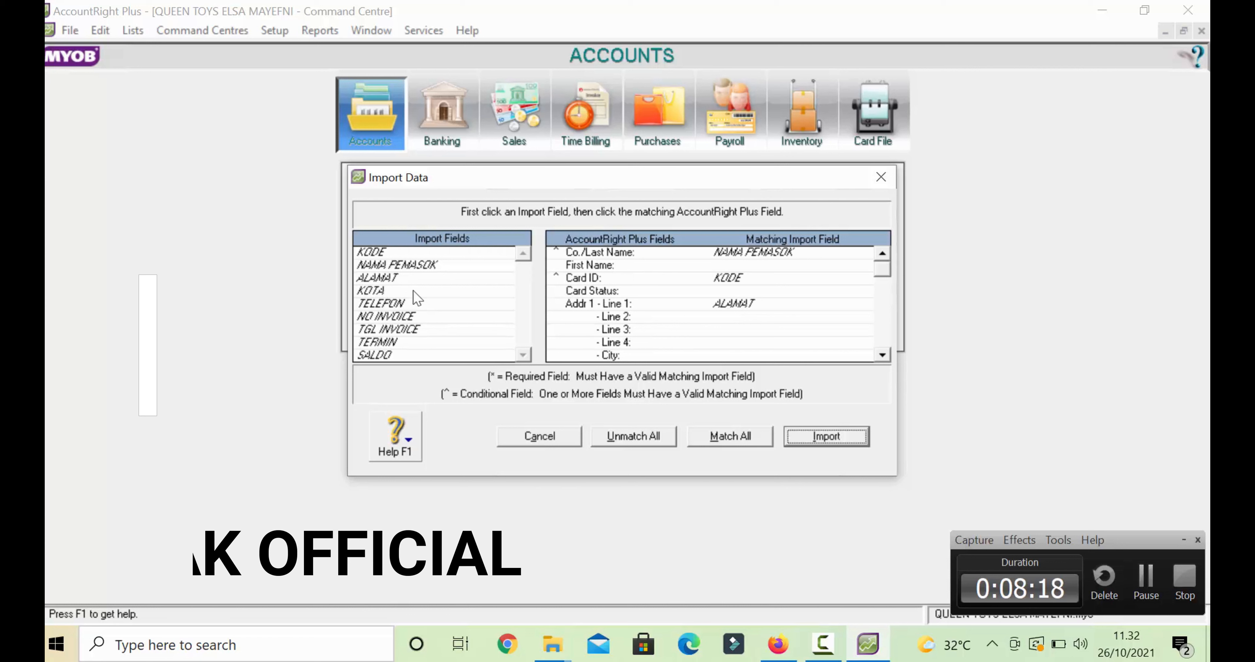
{"action": "left_click", "coordinate": [383, 292]}
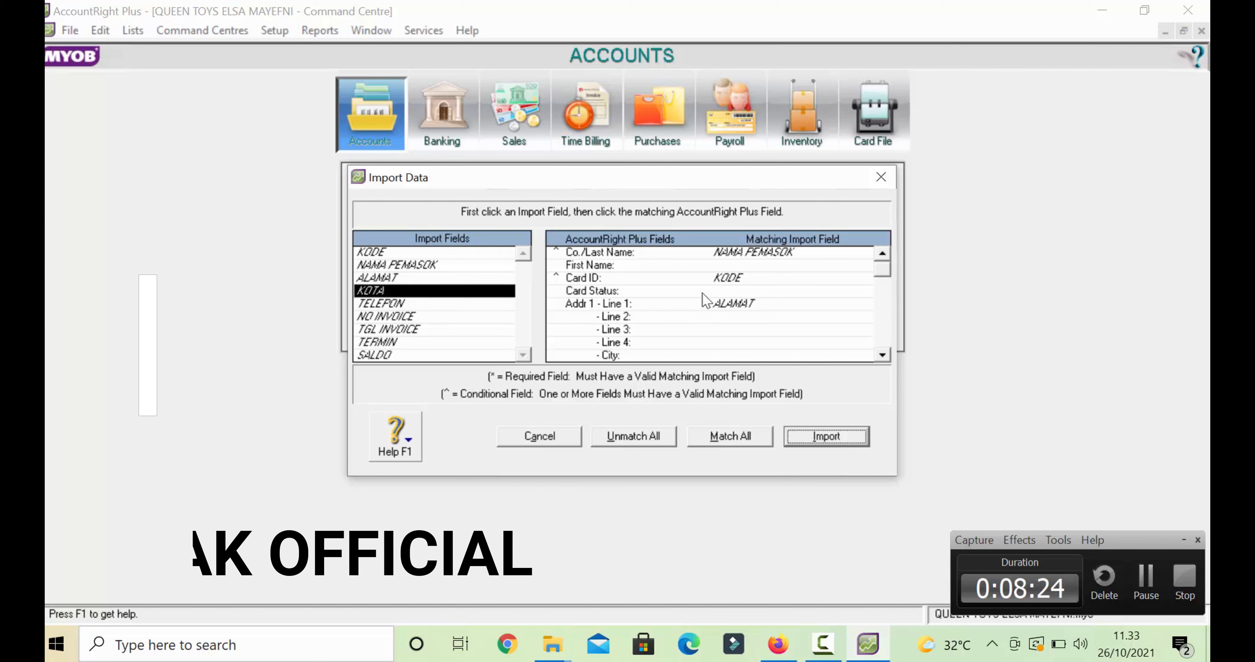
{"action": "left_click", "coordinate": [719, 357]}
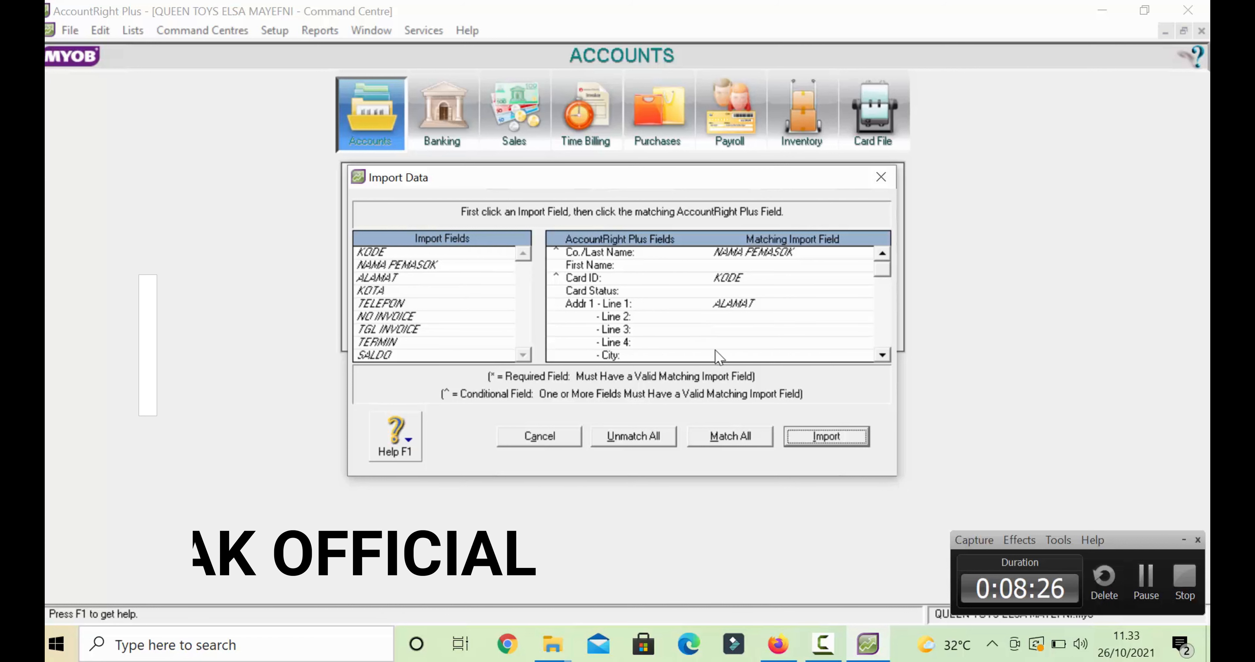
{"action": "left_click", "coordinate": [383, 292]}
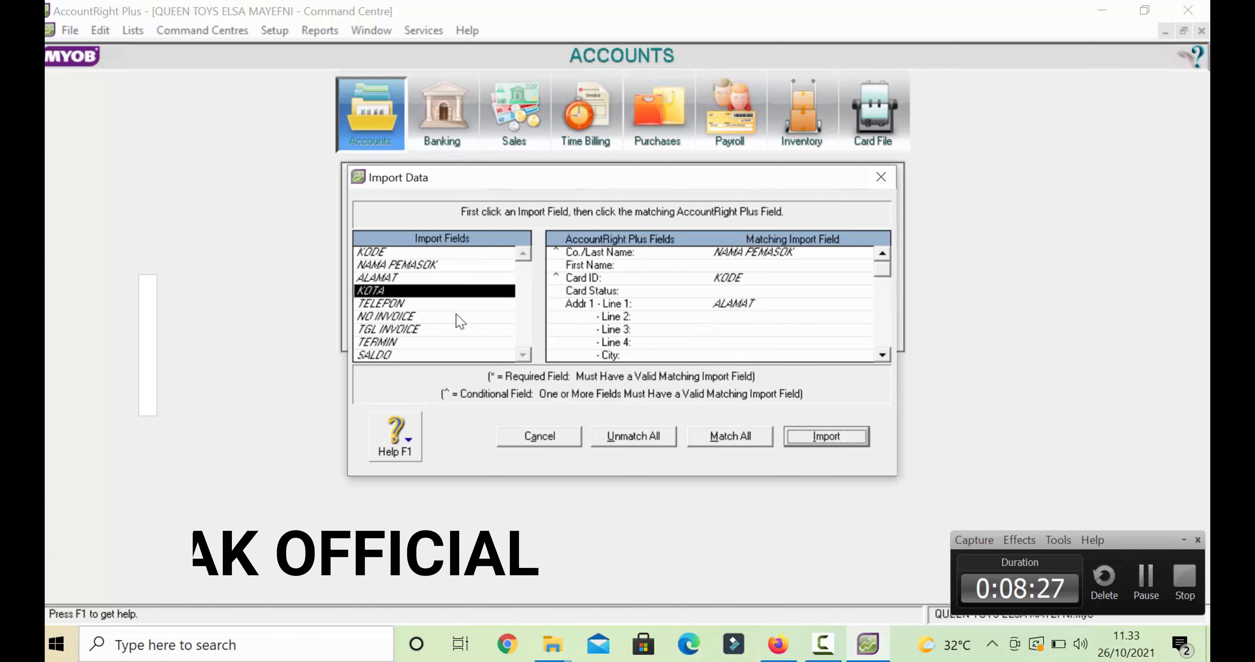
{"action": "left_click", "coordinate": [728, 357]}
{"action": "left_click", "coordinate": [441, 292]}
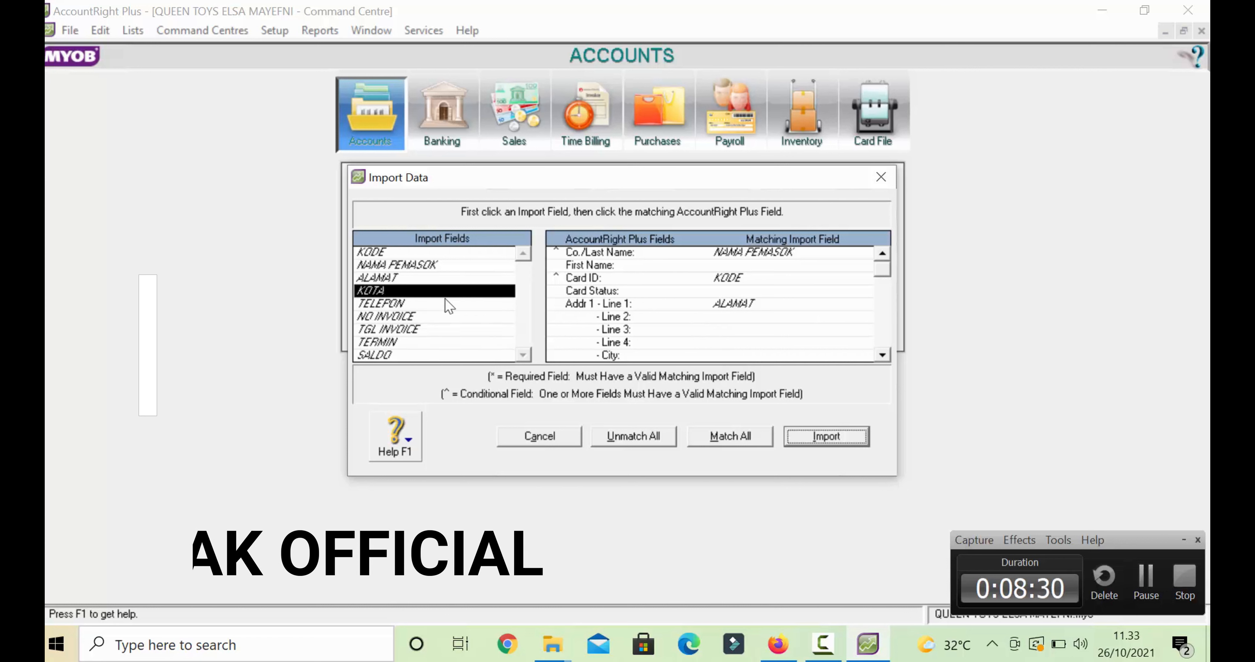
{"action": "left_click", "coordinate": [738, 355]}
- Match TELEFON to Phone # 1 and scroll through the remaining fields
{"action": "left_click", "coordinate": [396, 303]}
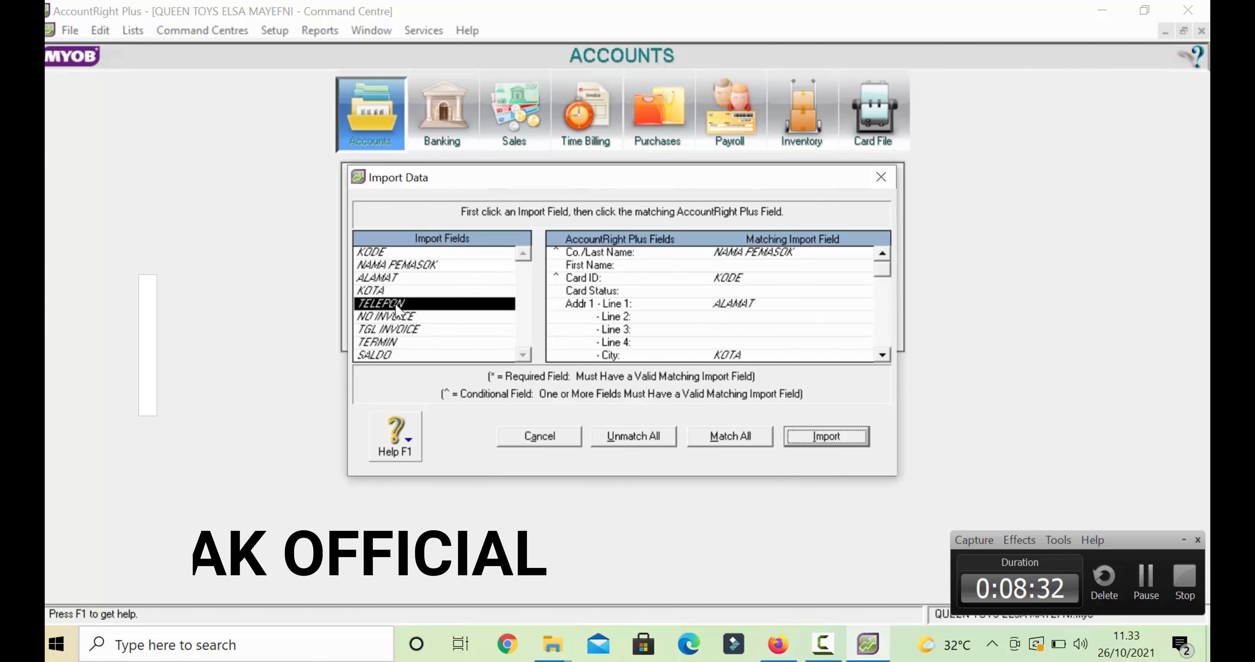
{"action": "scroll", "coordinate": [716, 332], "scroll_direction": "down", "scroll_amount": 3}
{"action": "left_click", "coordinate": [396, 303]}
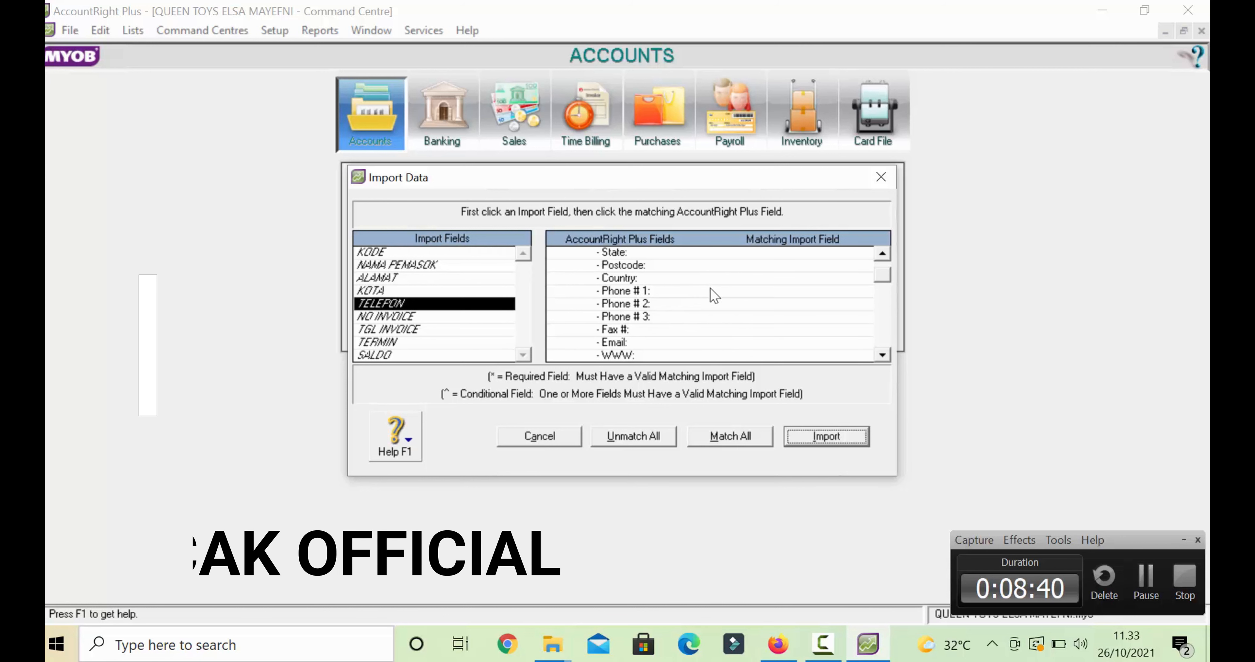
{"action": "left_click", "coordinate": [727, 291]}
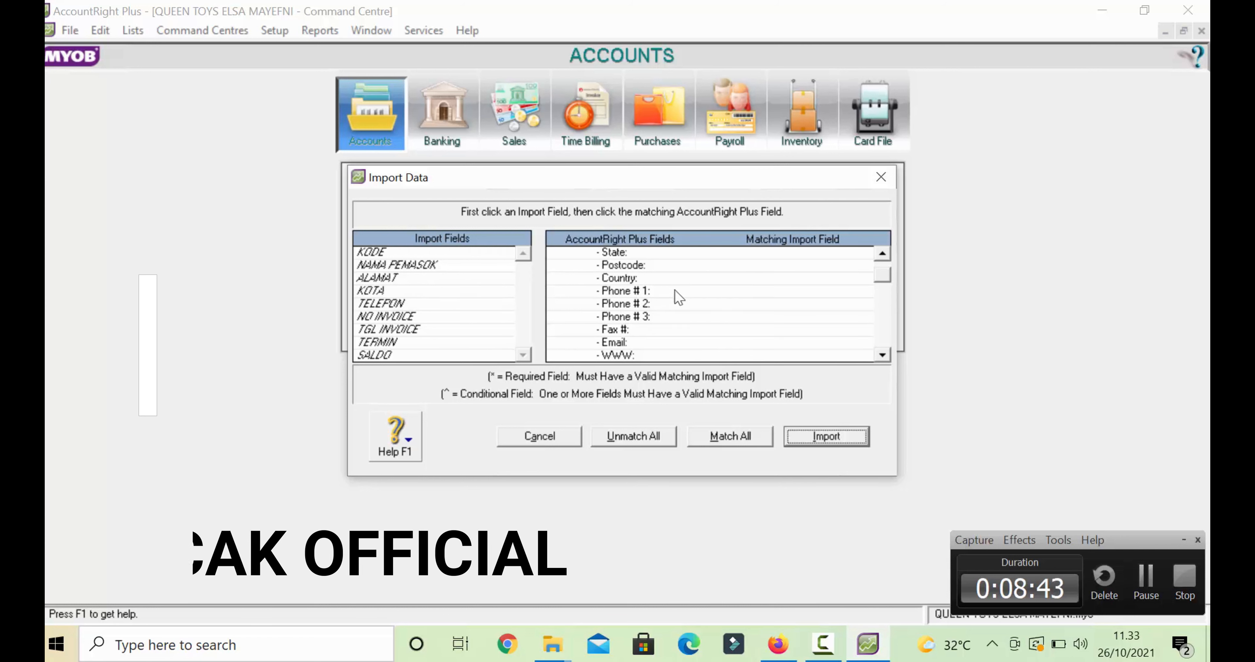
{"action": "left_click", "coordinate": [394, 304]}
{"action": "left_click", "coordinate": [694, 291]}
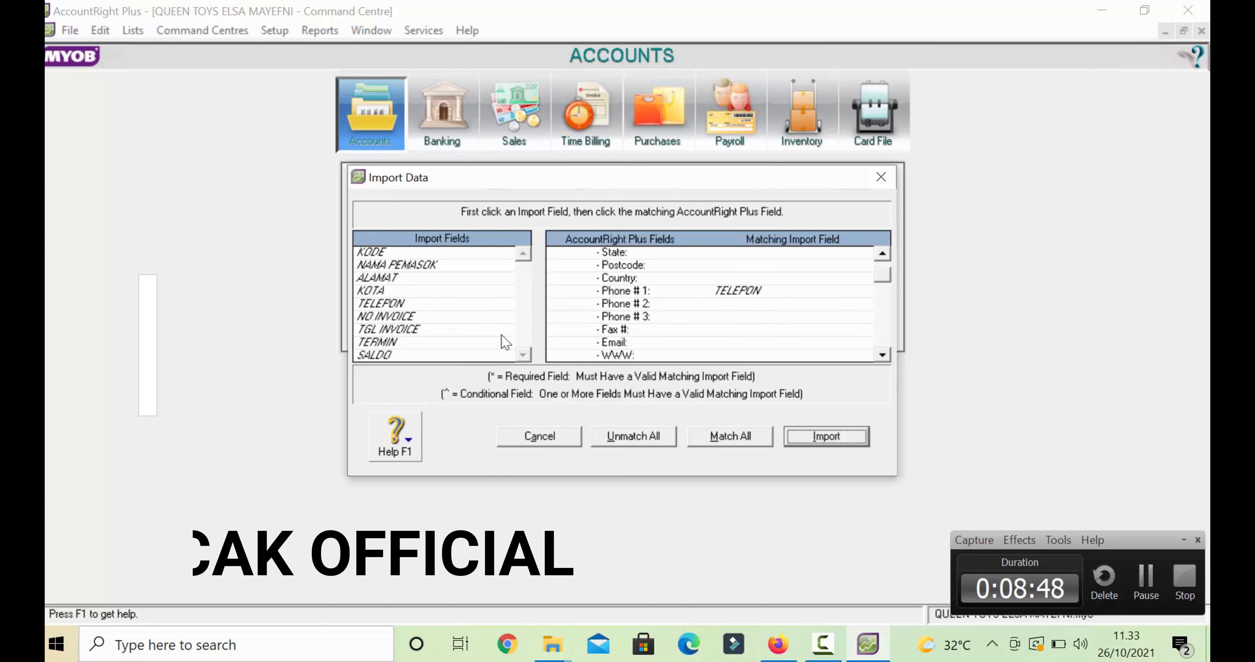
{"action": "scroll", "coordinate": [710, 318], "scroll_direction": "down", "scroll_amount": 8}
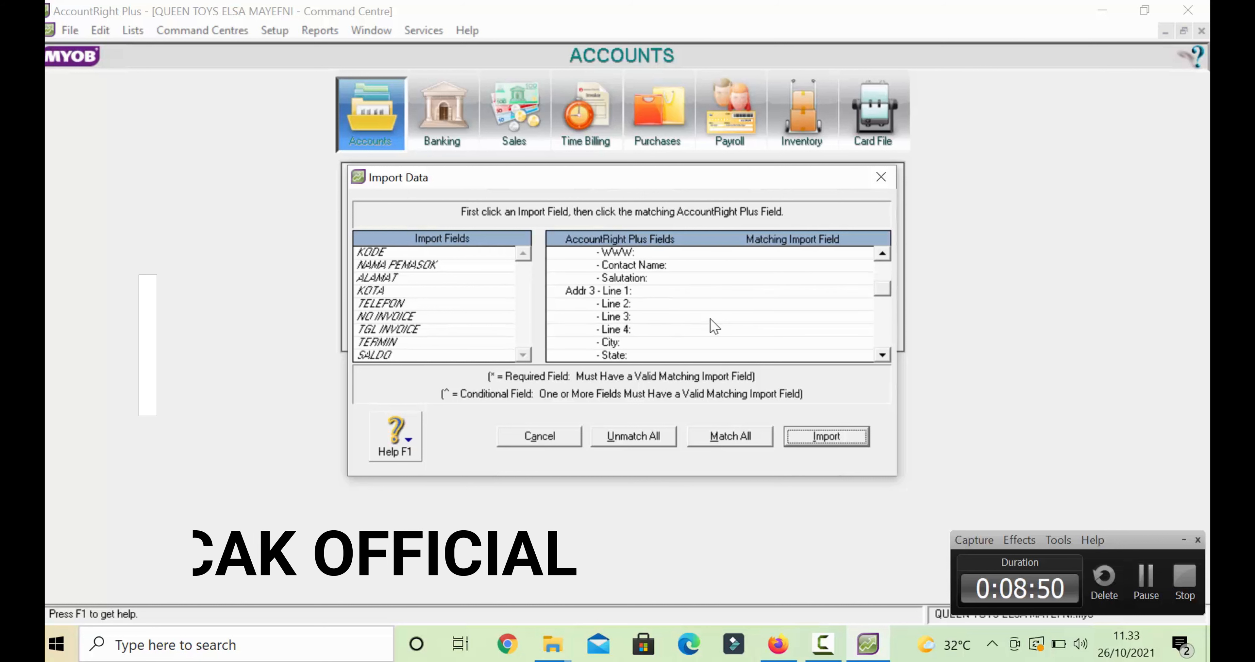
{"action": "scroll", "coordinate": [709, 318], "scroll_direction": "down", "scroll_amount": 6}
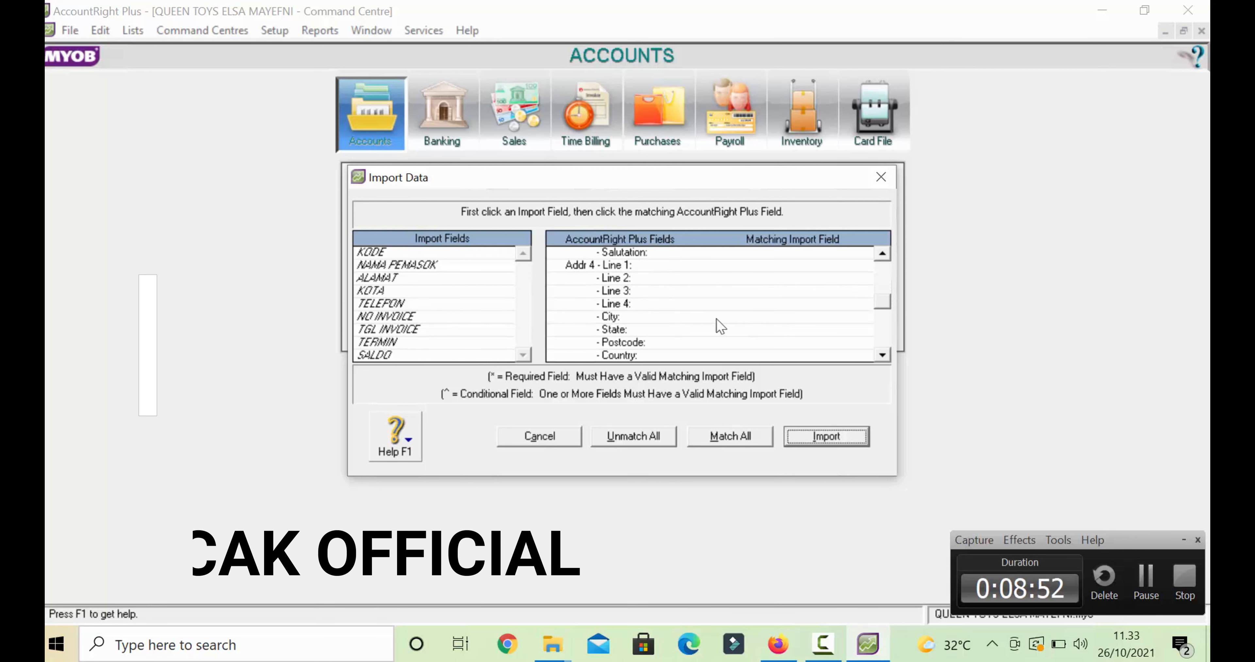
{"action": "scroll", "coordinate": [716, 319], "scroll_direction": "down", "scroll_amount": 9}
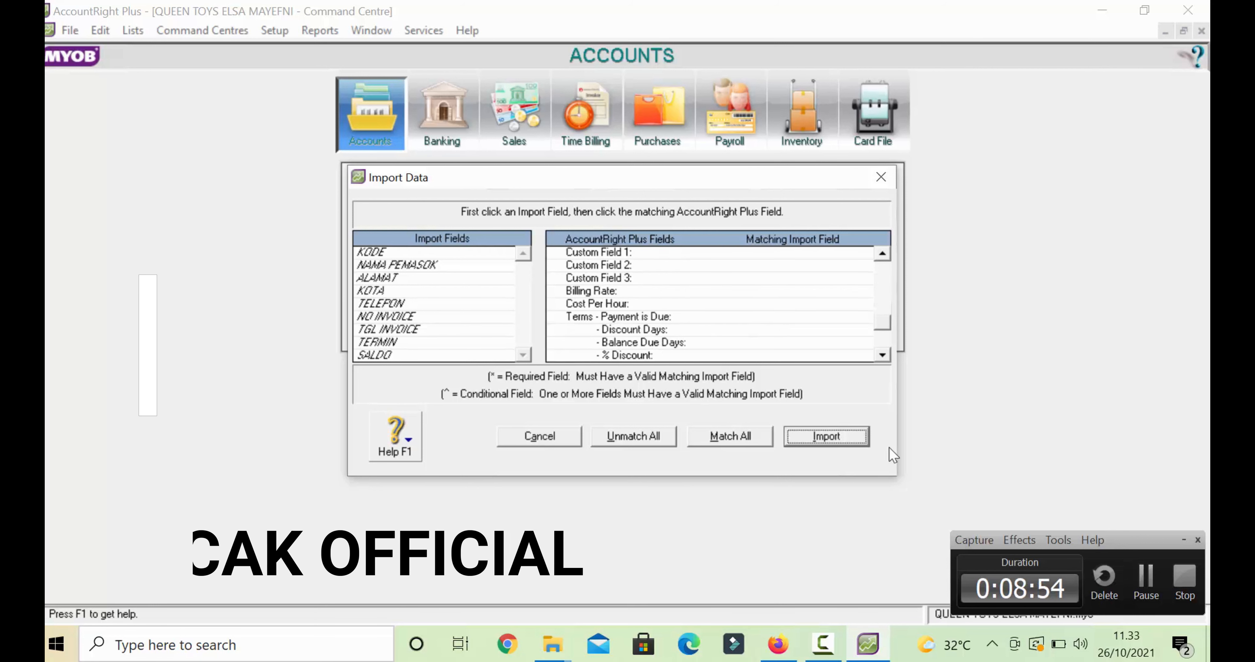
- Import the supplier records and close the import summary
{"action": "left_click", "coordinate": [836, 431]}
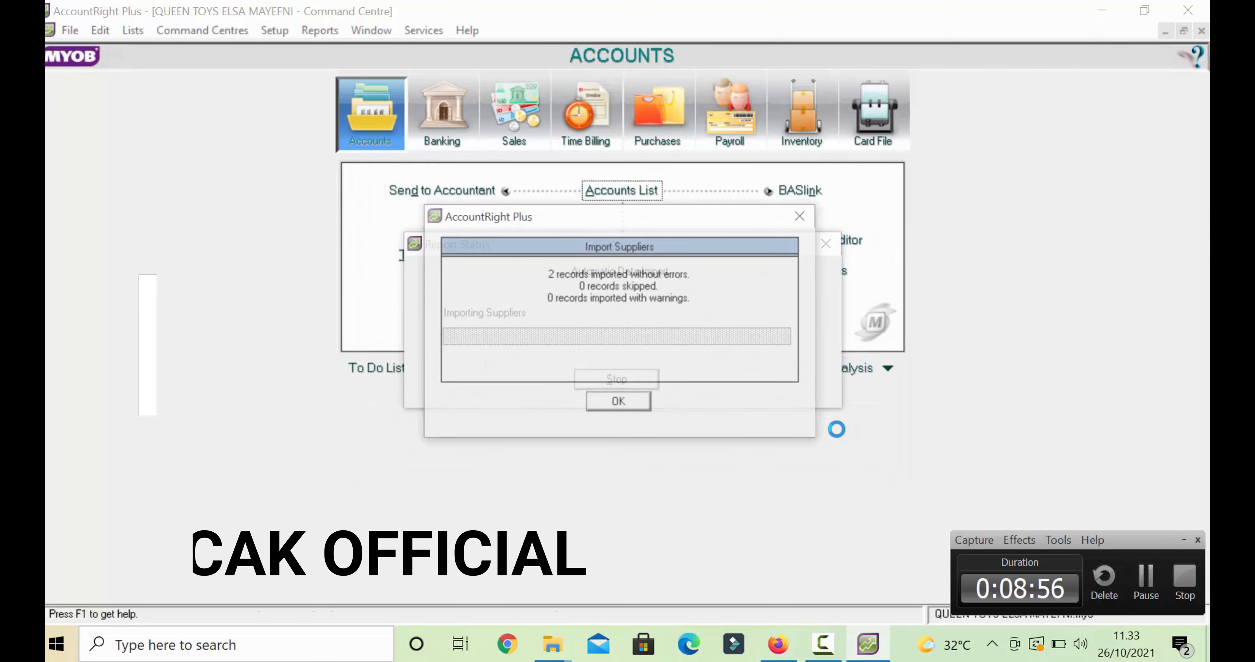
{"action": "left_click", "coordinate": [642, 402]}
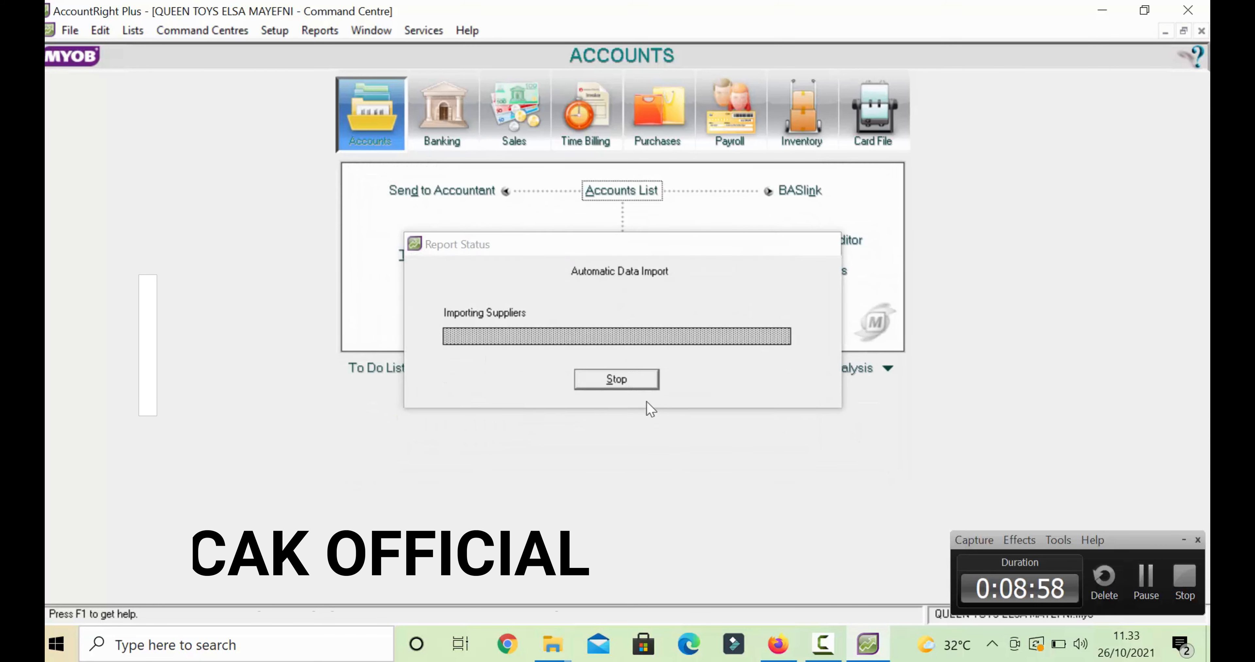
{"action": "left_click", "coordinate": [614, 377]}
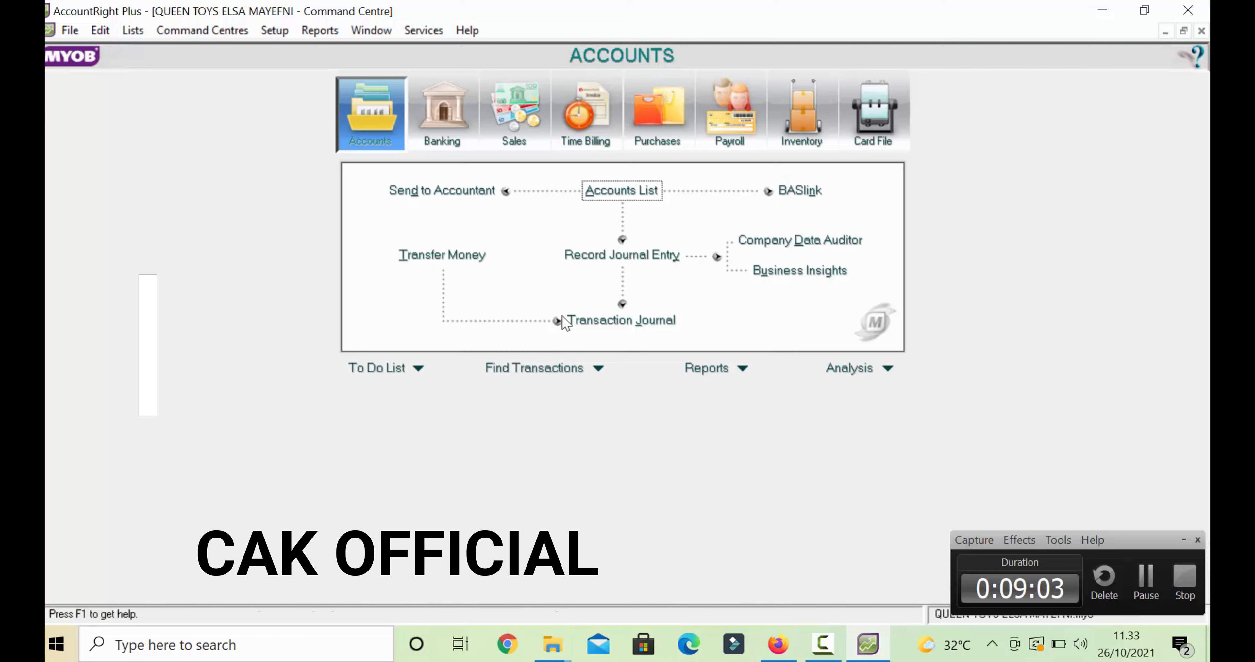
- In Accounts & Banking Linked Accounts, change the Undeposited Funds account to Cash in Bank
{"action": "left_click", "coordinate": [274, 30]}
{"action": "mouse_move", "coordinate": [312, 88]}
{"action": "left_click", "coordinate": [492, 88]}
{"action": "left_click", "coordinate": [350, 141]}
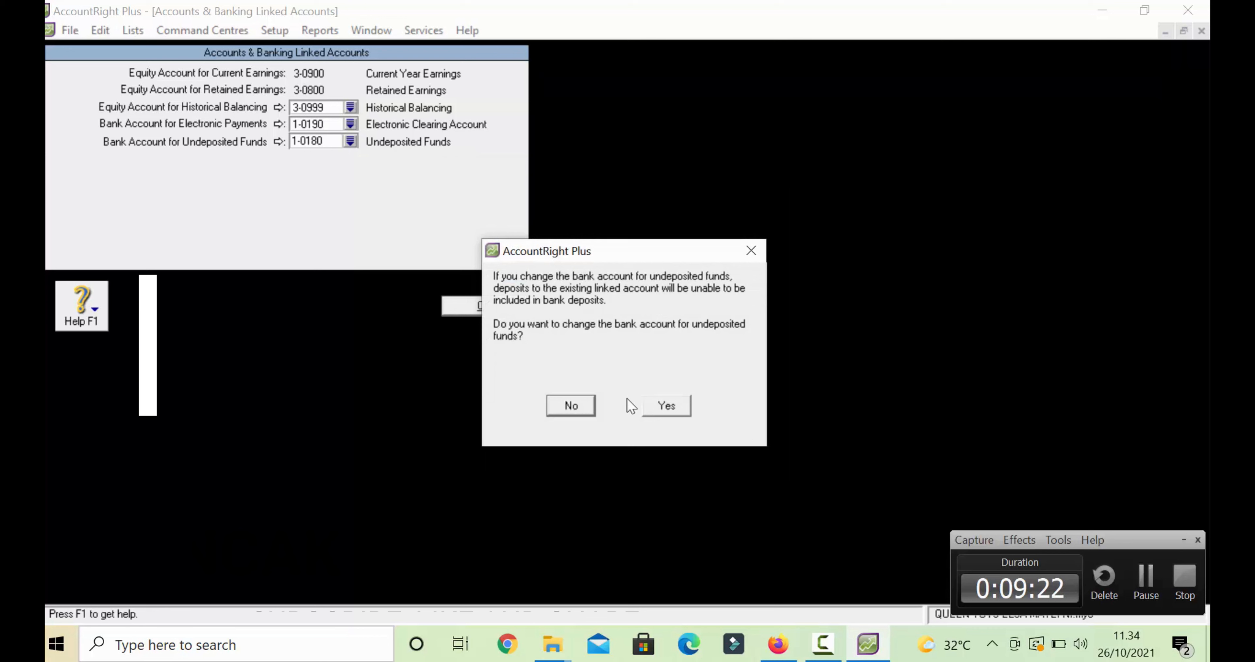
- Confirm linking Undeposited Funds to 1-1101 Cash in Bank and save the linked accounts
{"action": "left_click", "coordinate": [647, 405]}
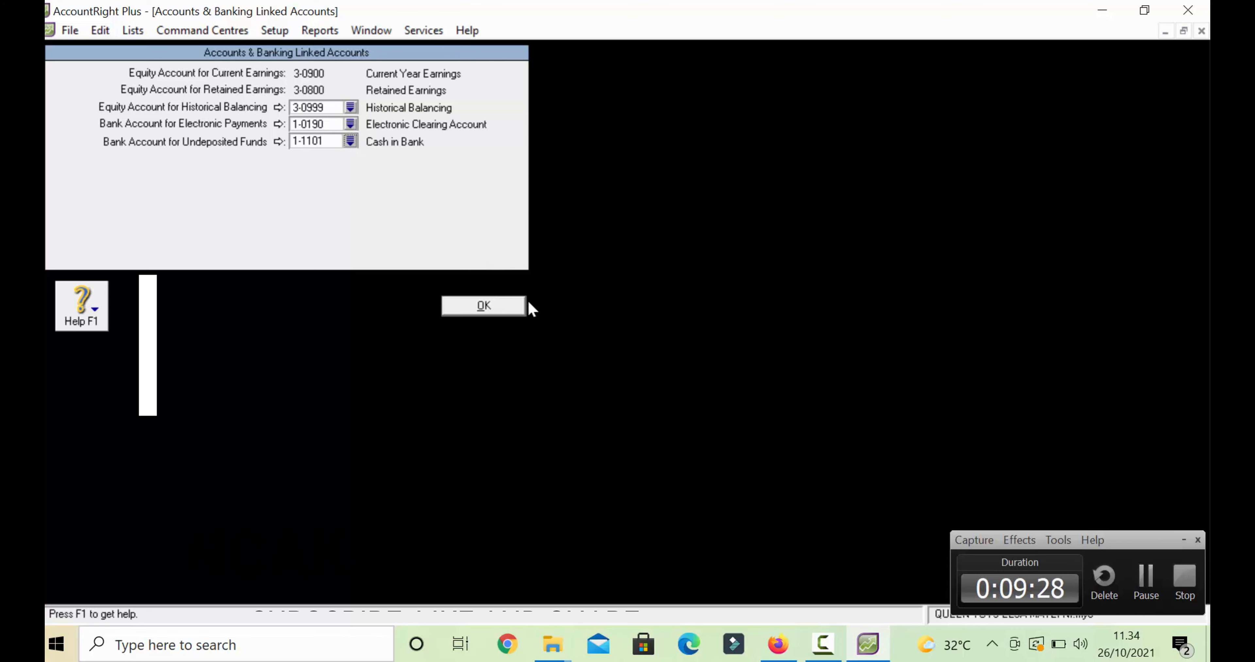
{"action": "left_click", "coordinate": [499, 306]}
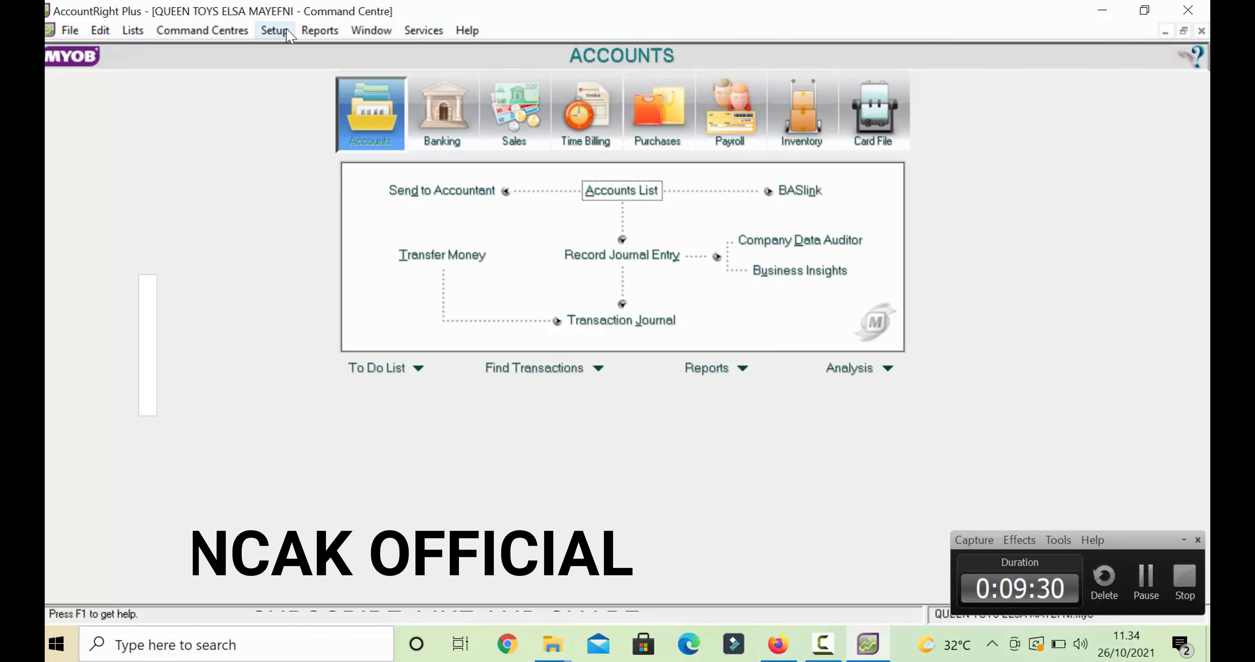
- In Sales Linked Accounts, track receivables in 1-1200 Accounts Receivable
{"action": "left_click", "coordinate": [274, 30]}
{"action": "mouse_move", "coordinate": [341, 91]}
{"action": "left_click", "coordinate": [544, 117]}
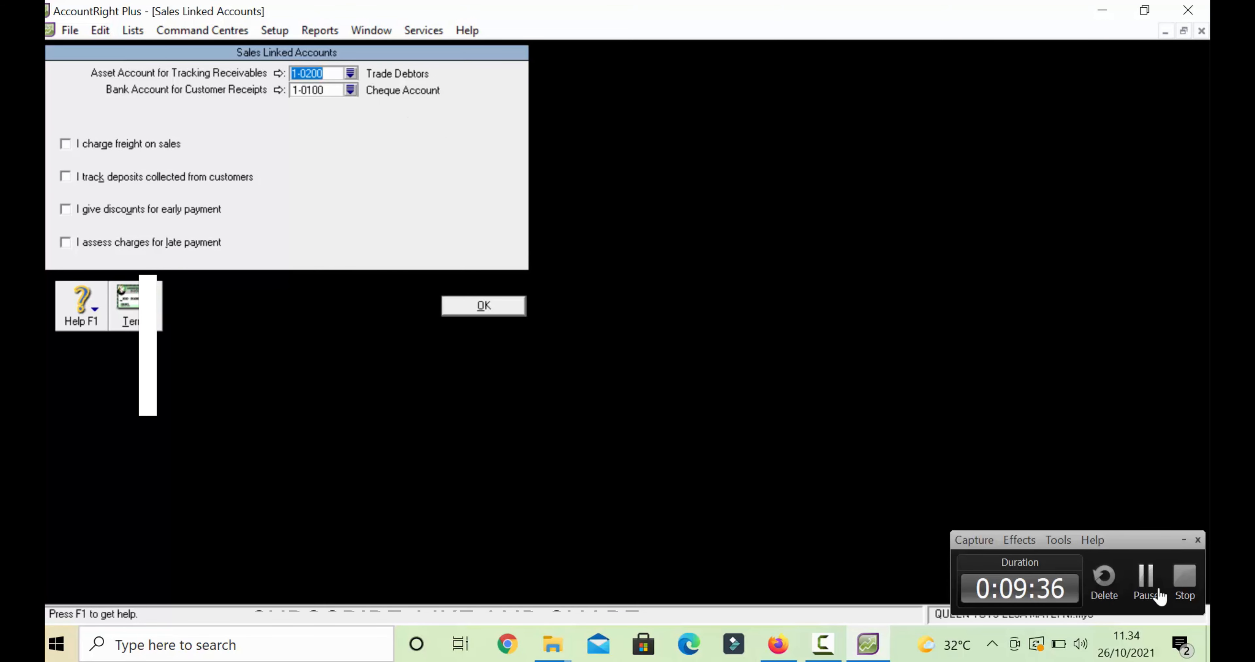
{"action": "left_click", "coordinate": [1146, 577]}
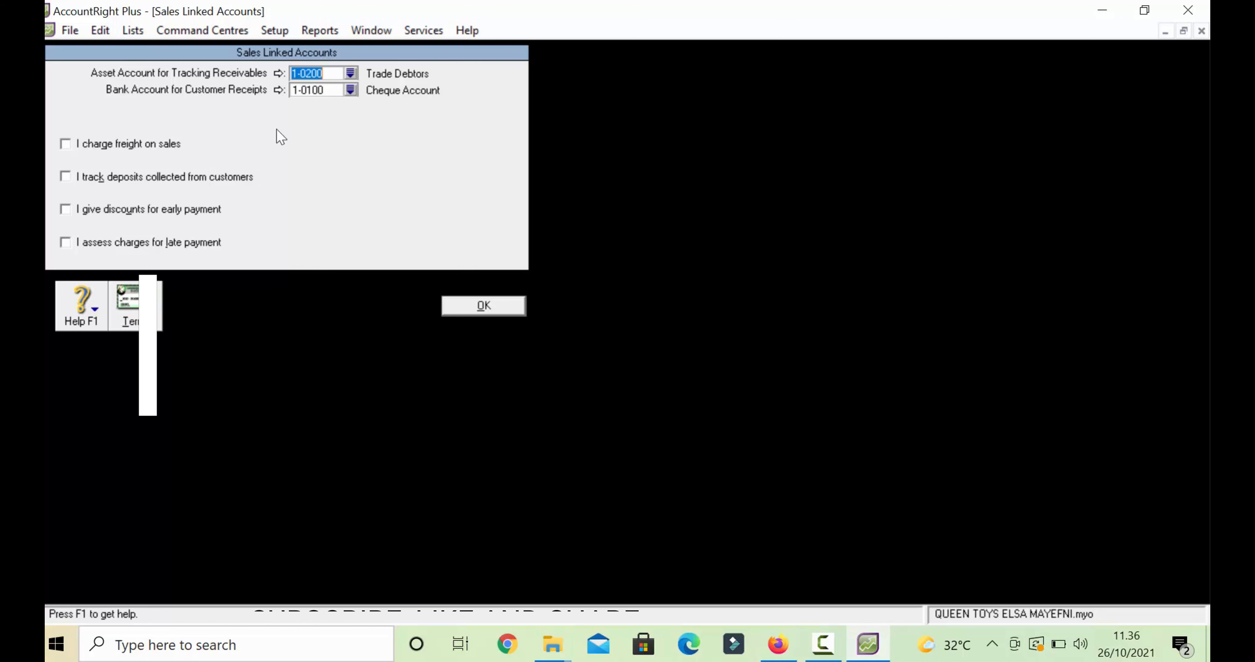
{"action": "left_click", "coordinate": [350, 73]}
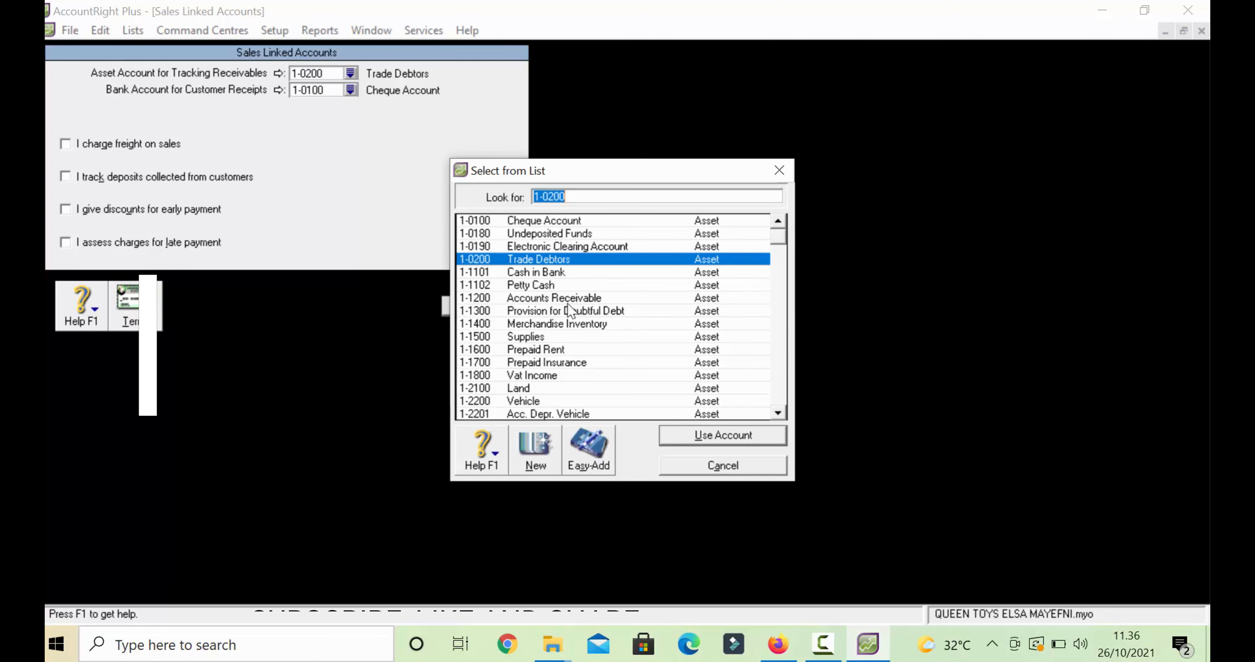
{"action": "left_click", "coordinate": [569, 300]}
{"action": "left_click", "coordinate": [696, 436]}
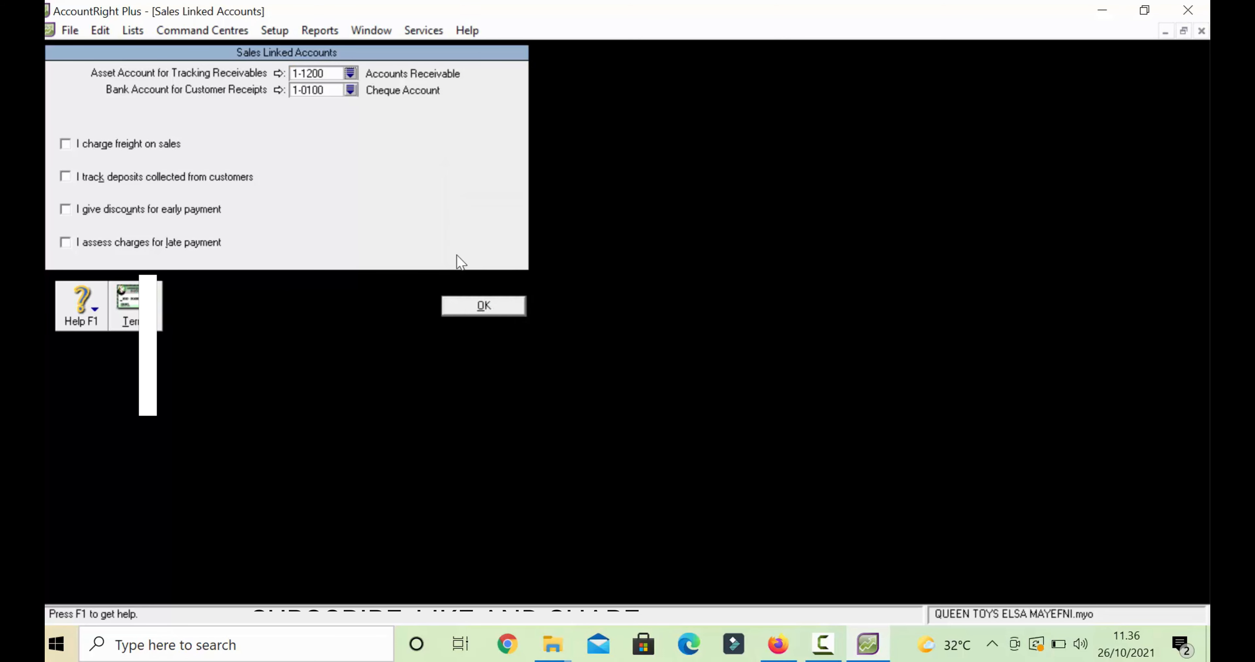
- Send customer receipts to 1-1101 Cash in Bank and save the sales links
{"action": "left_click", "coordinate": [350, 91]}
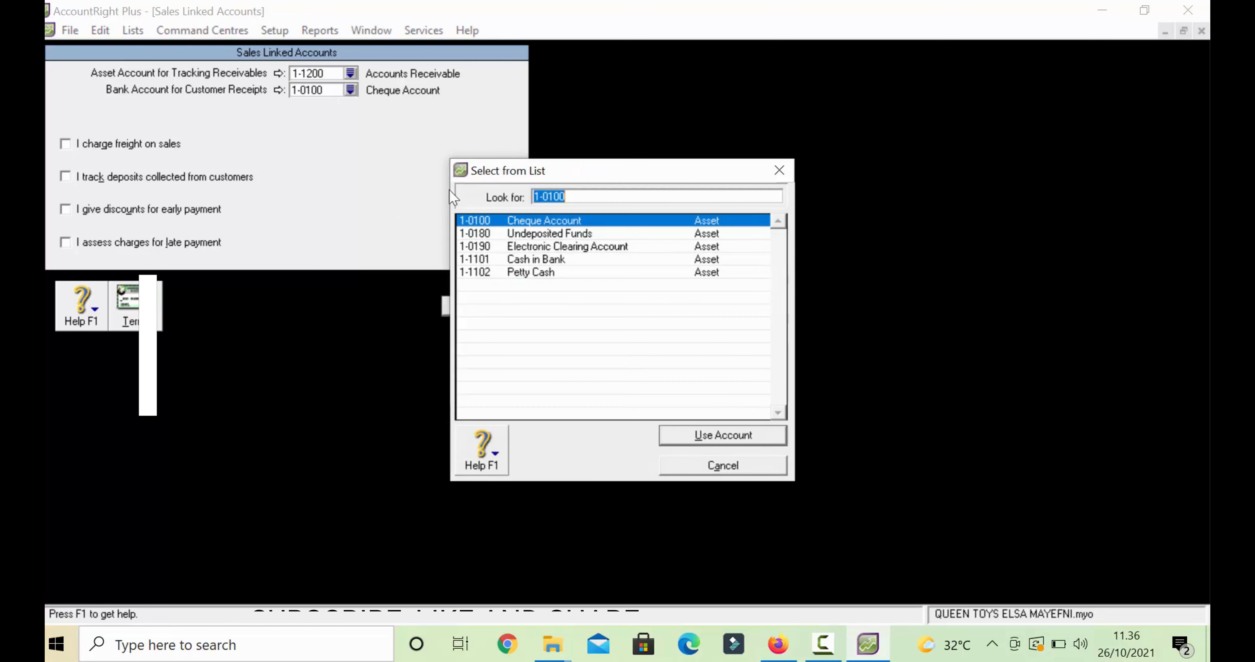
{"action": "double_click", "coordinate": [524, 253]}
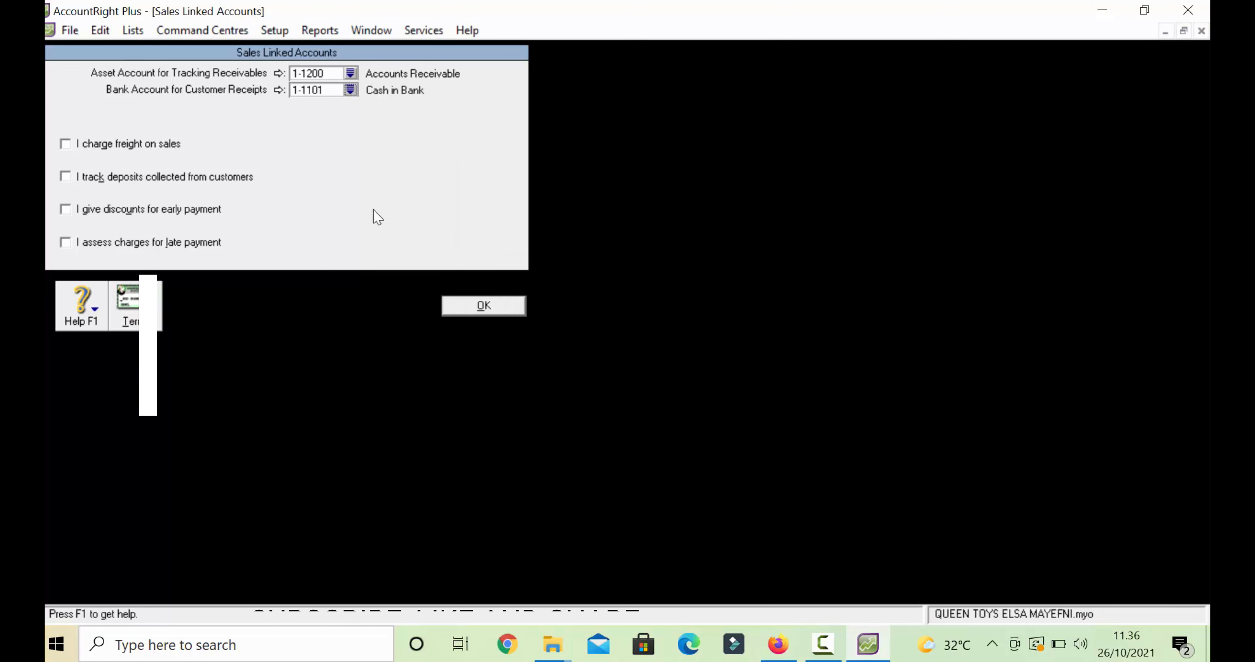
{"action": "left_click", "coordinate": [461, 303]}
{"action": "left_click", "coordinate": [274, 31]}
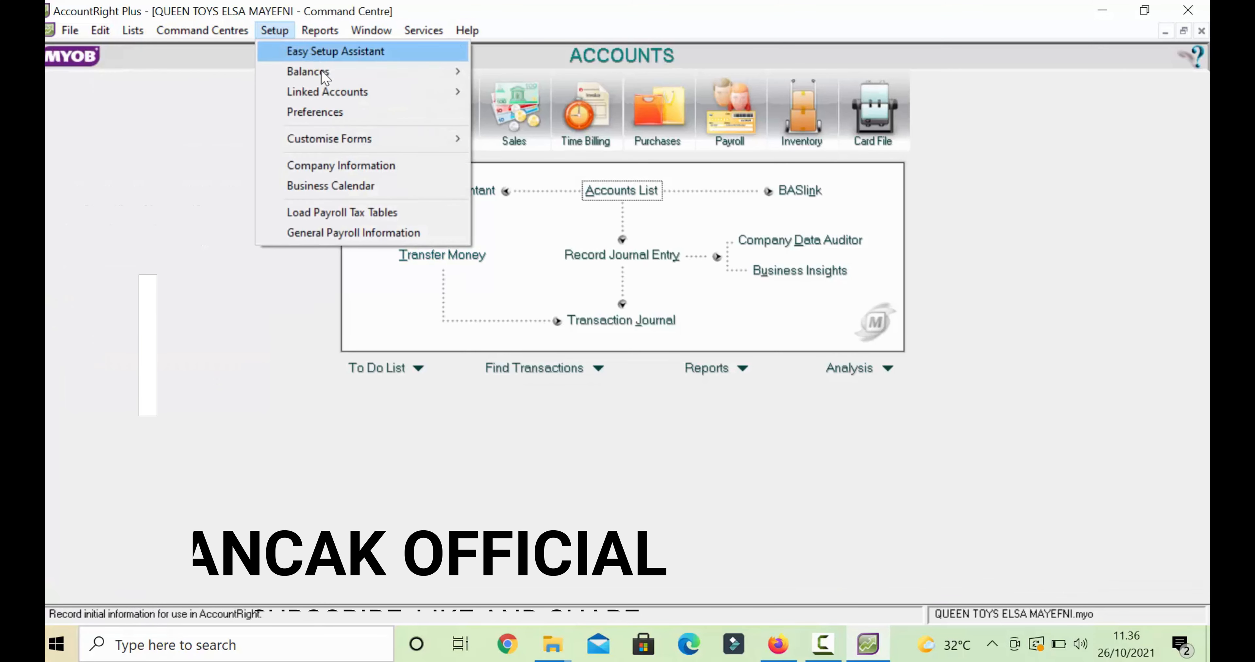
- In Purchases Linked Accounts, link payables to 2-1200 Accounts Payable
{"action": "mouse_move", "coordinate": [327, 96]}
{"action": "left_click", "coordinate": [509, 133]}
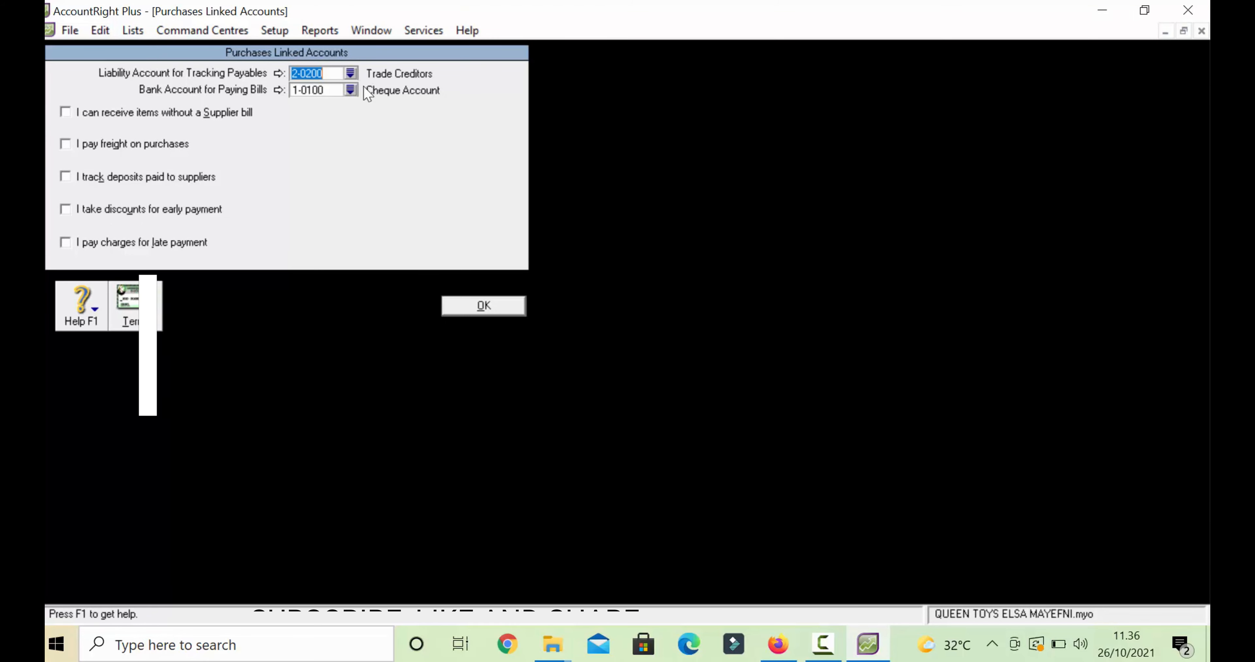
{"action": "left_click", "coordinate": [350, 73]}
{"action": "scroll", "coordinate": [559, 348], "scroll_direction": "down", "scroll_amount": 3}
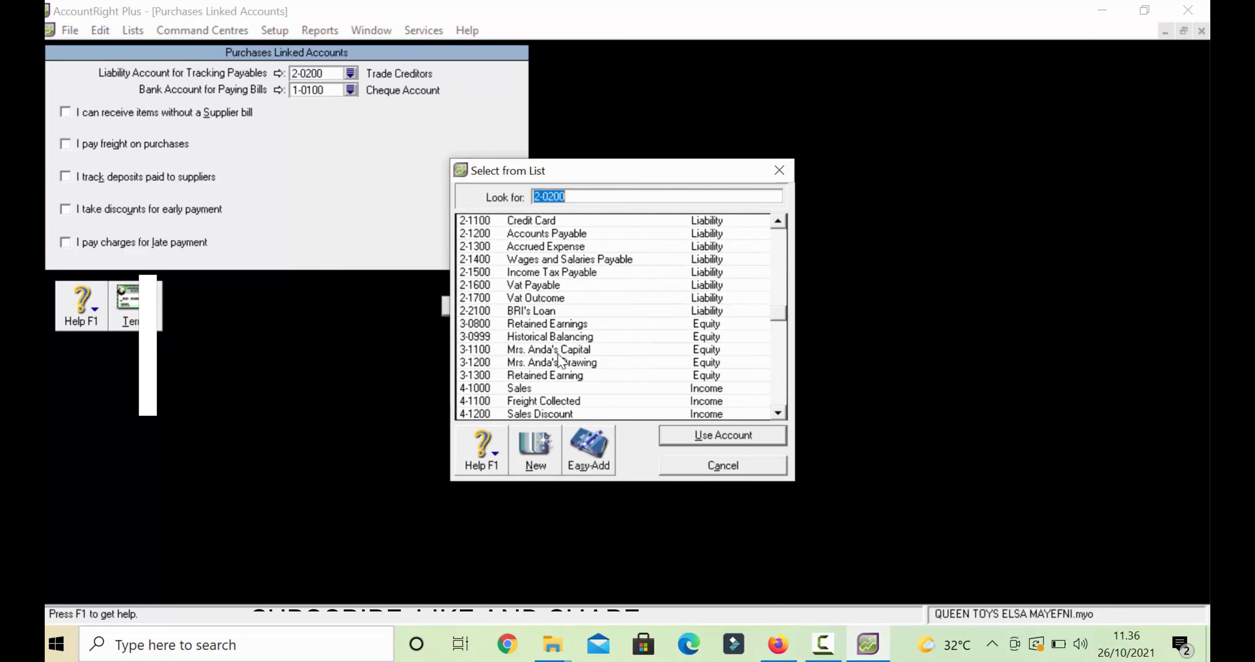
{"action": "scroll", "coordinate": [558, 360], "scroll_direction": "down", "scroll_amount": 3}
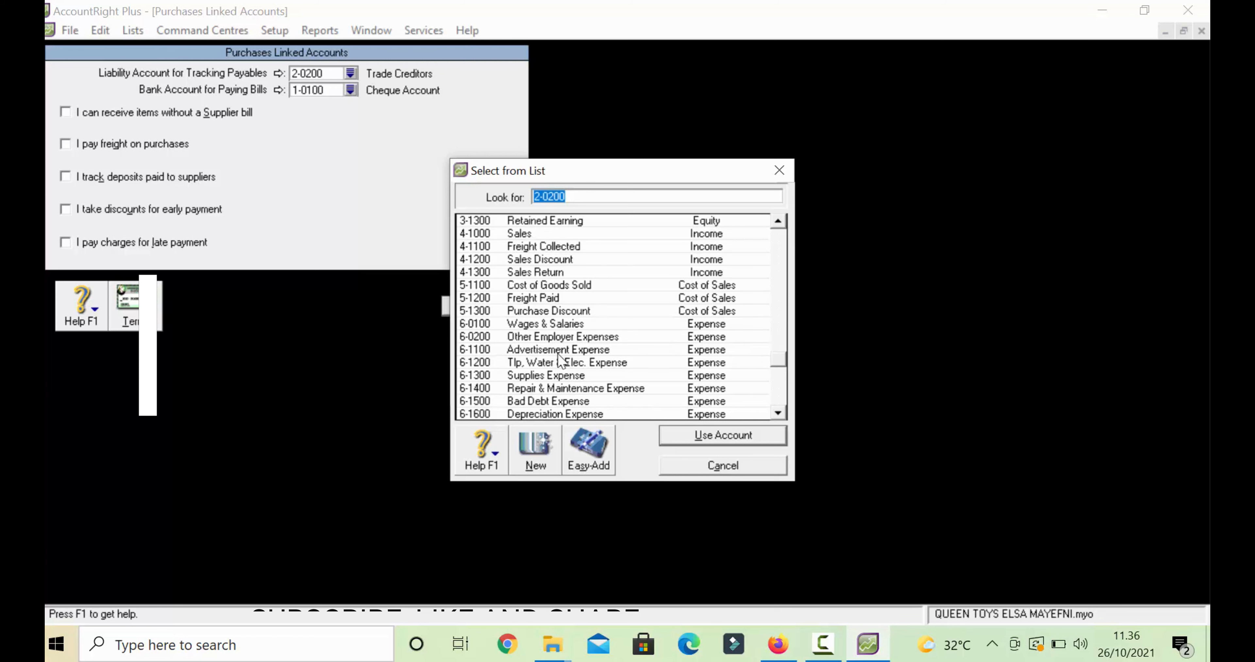
{"action": "scroll", "coordinate": [557, 358], "scroll_direction": "up", "scroll_amount": 6}
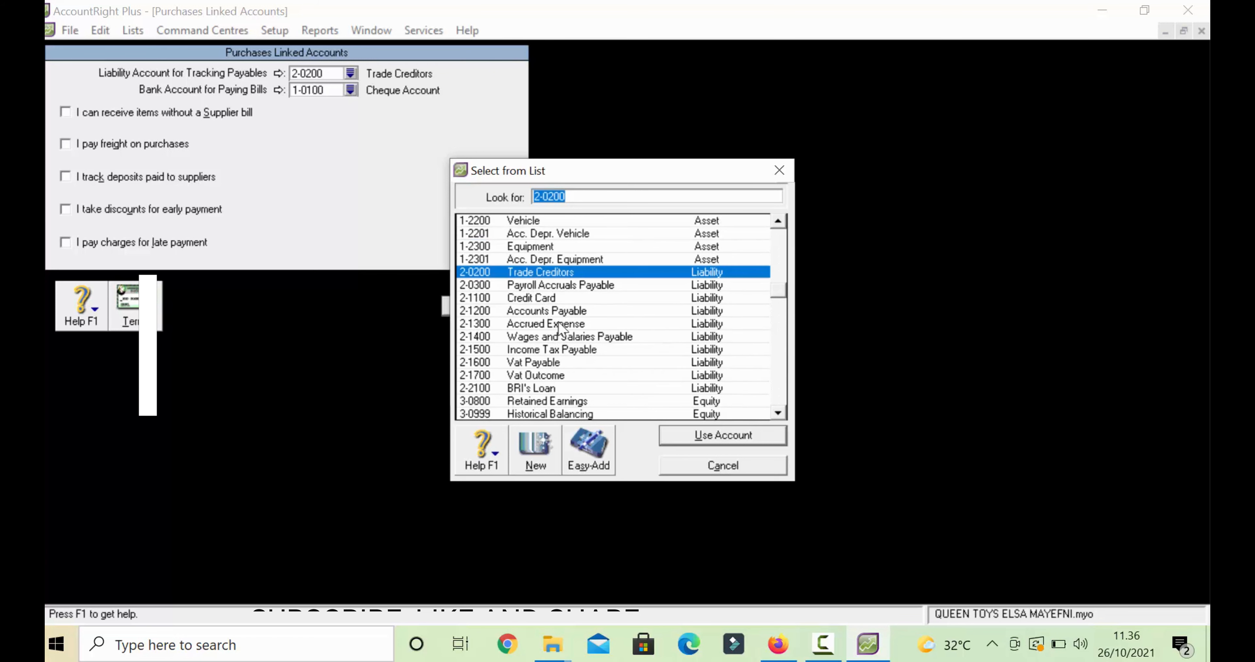
{"action": "double_click", "coordinate": [560, 311]}
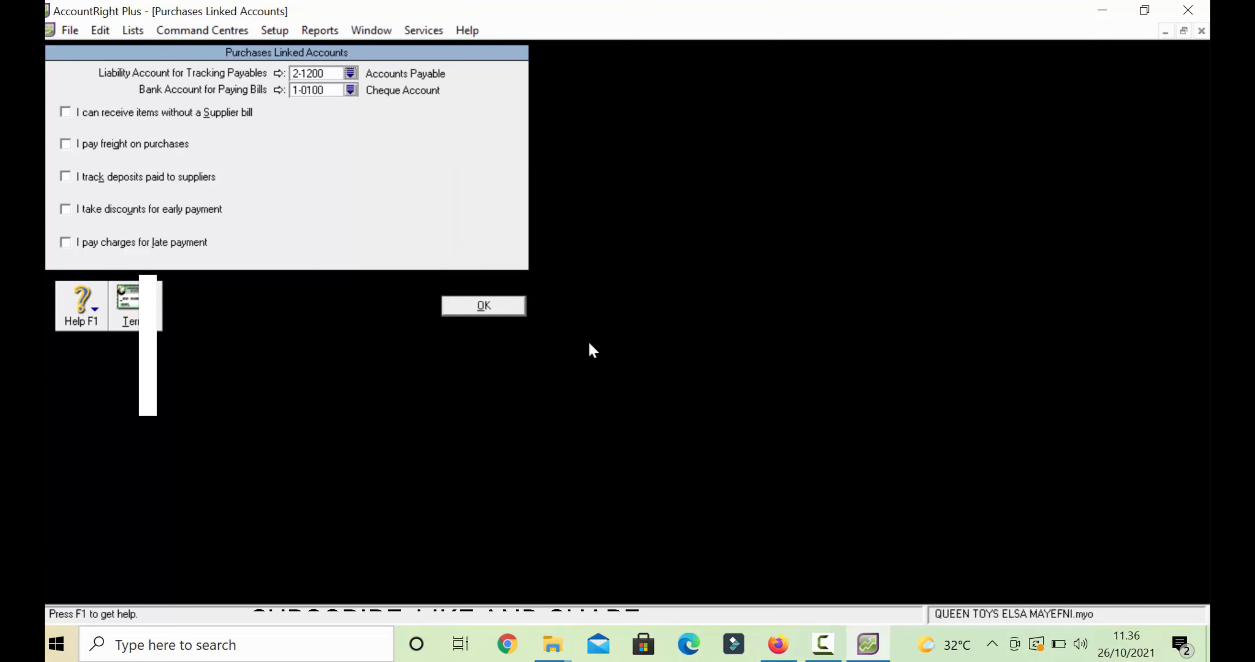
- Pay bills from 1-1101 Cash in Bank and save the purchases links
{"action": "left_click", "coordinate": [350, 90]}
{"action": "left_click", "coordinate": [523, 264]}
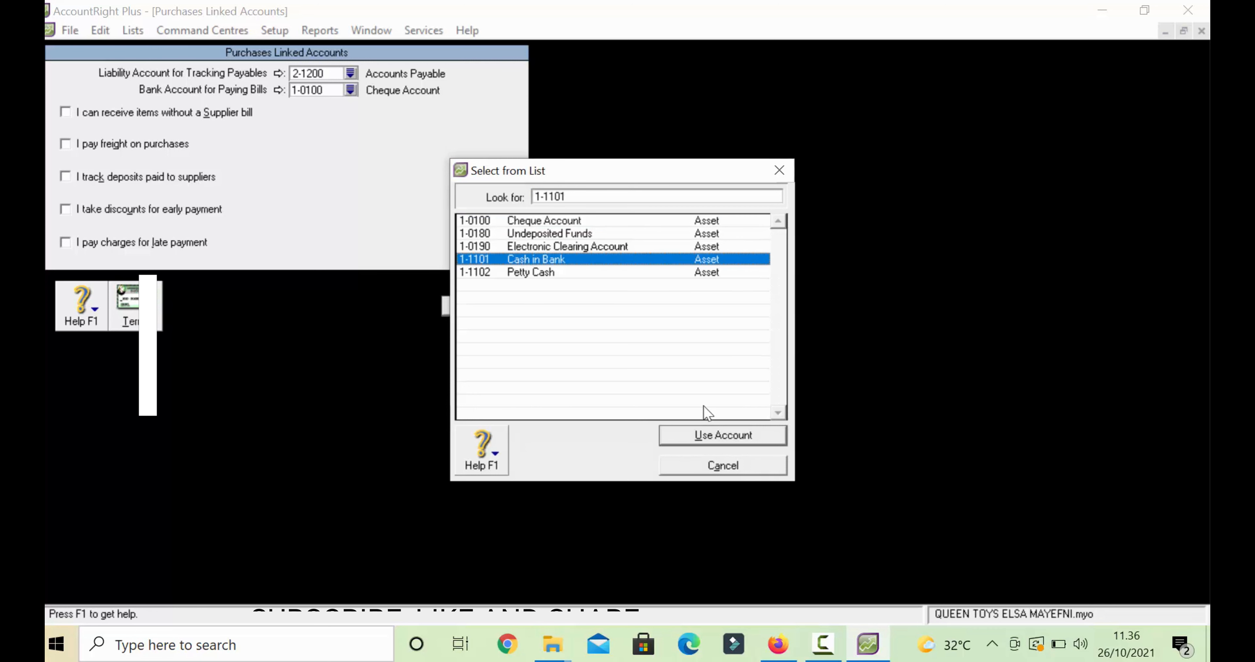
{"action": "left_click", "coordinate": [715, 437]}
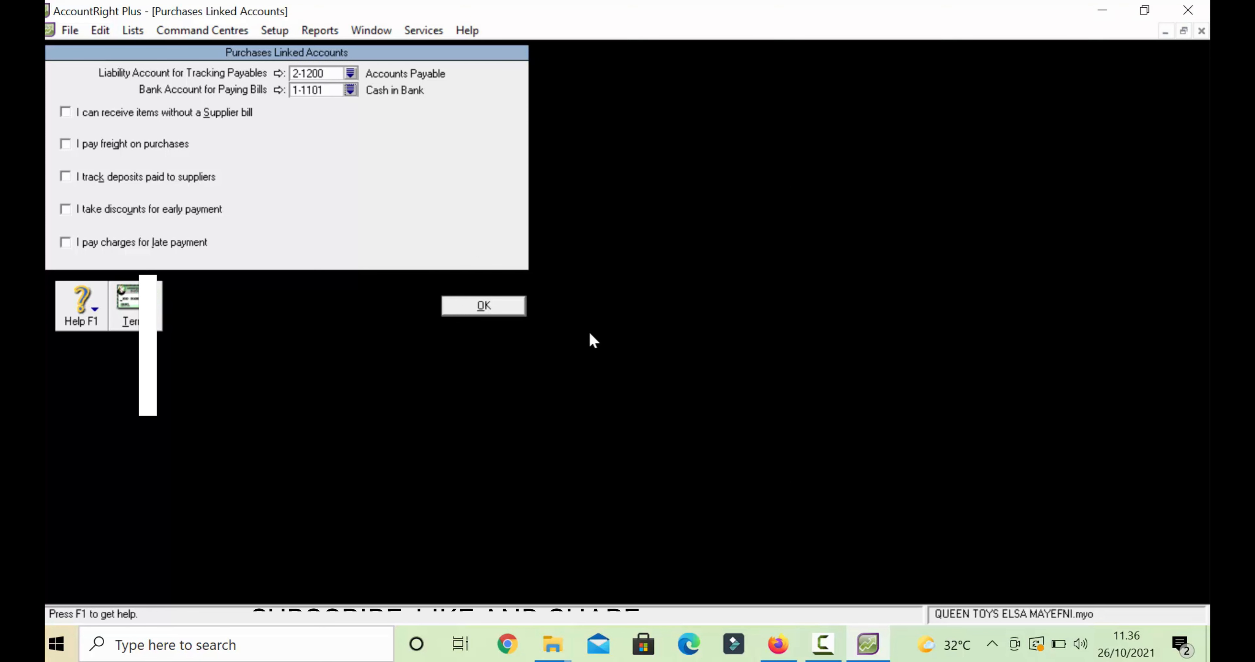
{"action": "left_click", "coordinate": [511, 308]}
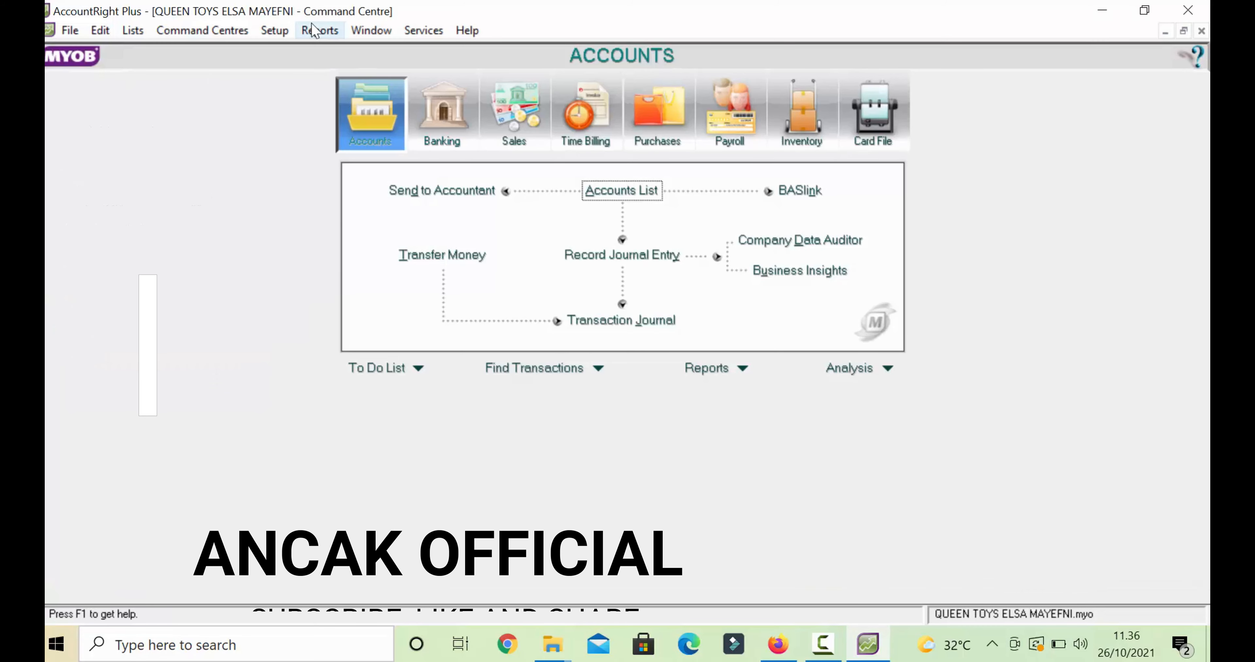
- In Payroll Linked Accounts, use 1-1101 Cash in Bank for cash and cheque payments
{"action": "left_click", "coordinate": [276, 30]}
{"action": "mouse_move", "coordinate": [341, 92]}
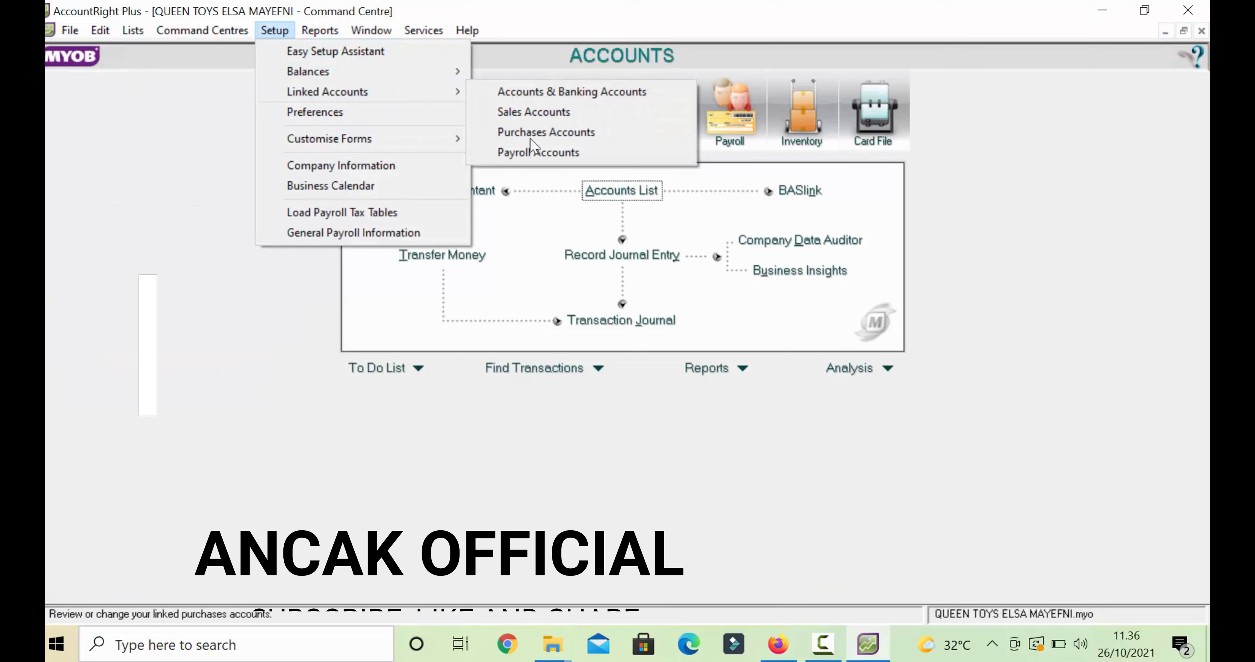
{"action": "left_click", "coordinate": [578, 155]}
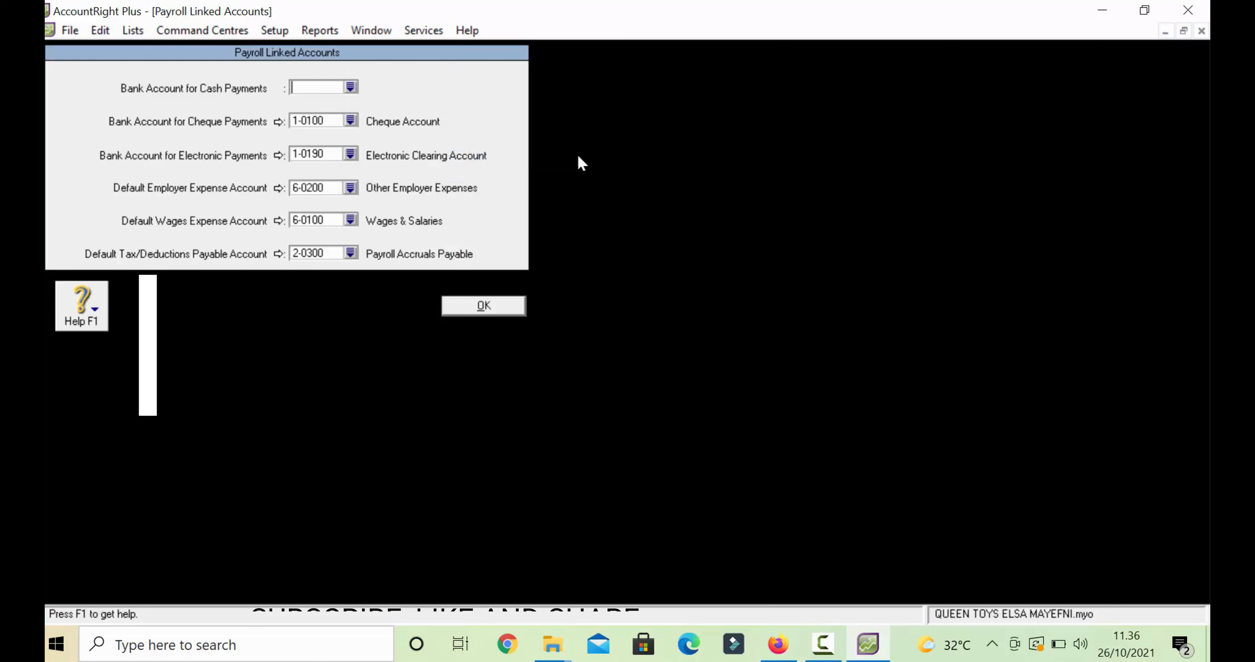
{"action": "left_click", "coordinate": [350, 87]}
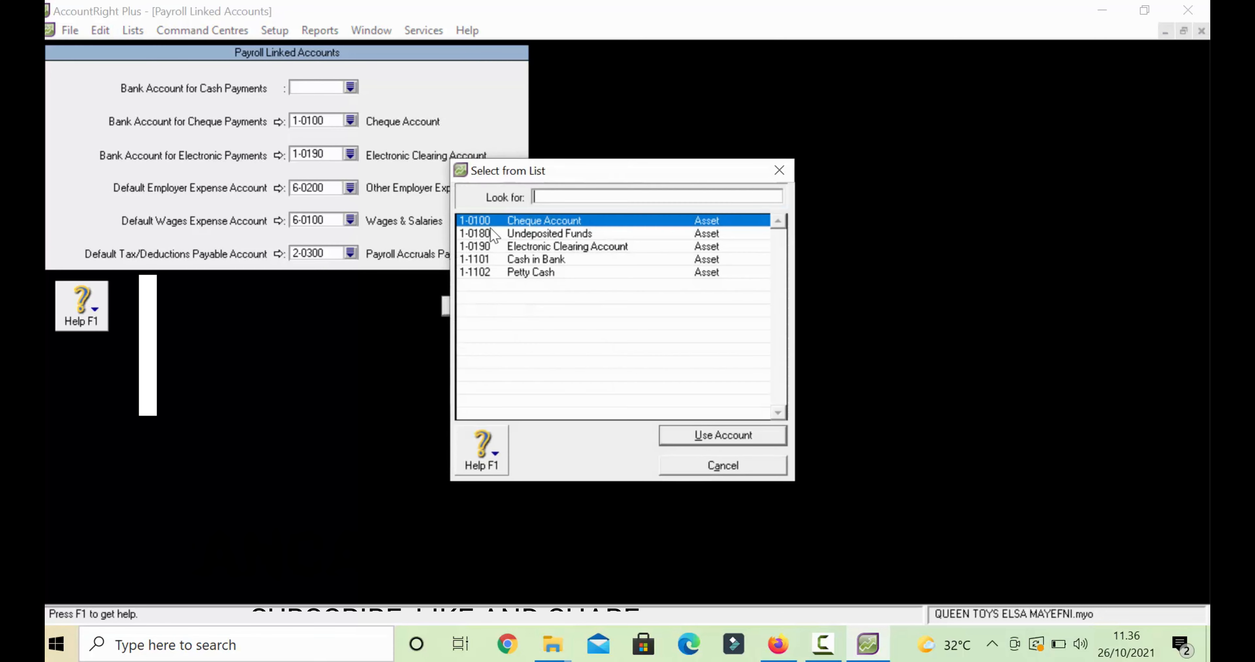
{"action": "left_click", "coordinate": [548, 261]}
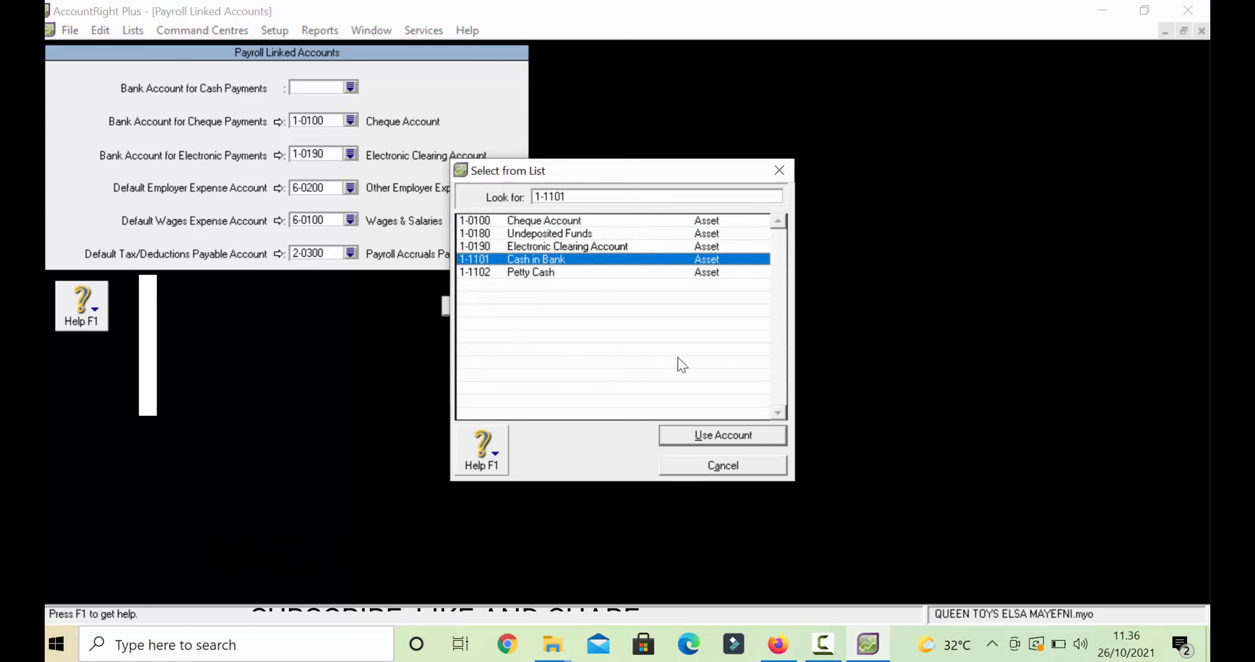
{"action": "left_click", "coordinate": [705, 439]}
{"action": "left_click", "coordinate": [350, 120]}
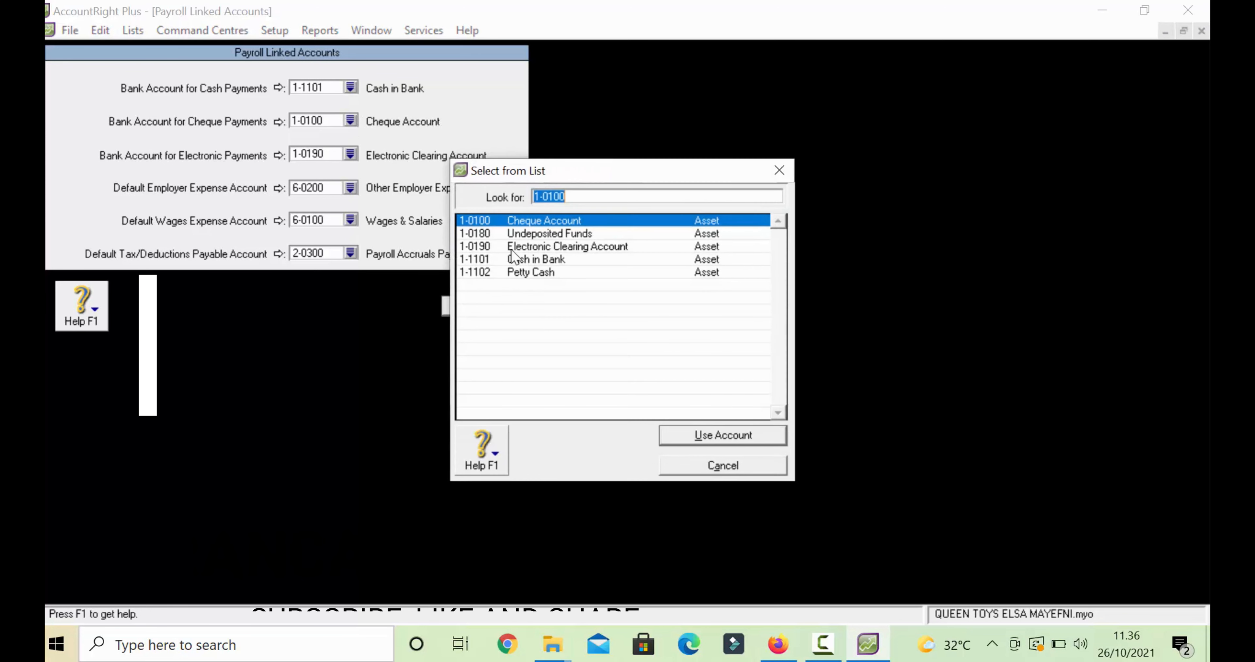
{"action": "left_click", "coordinate": [533, 259]}
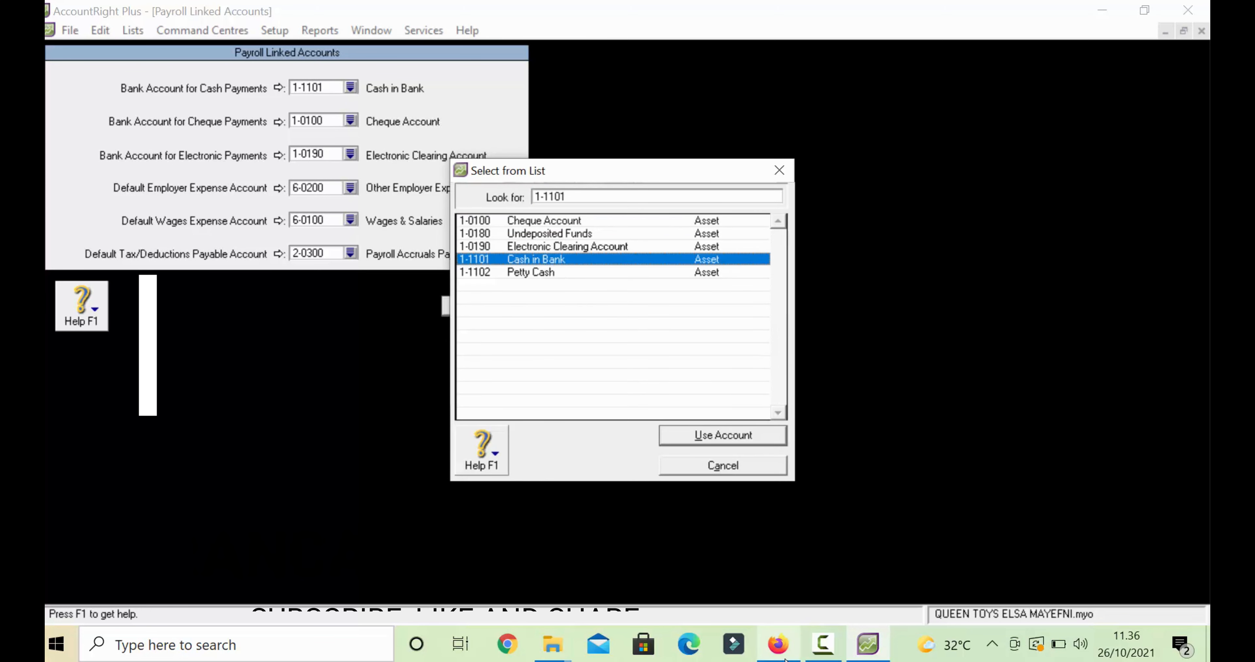
{"action": "left_click", "coordinate": [812, 633]}
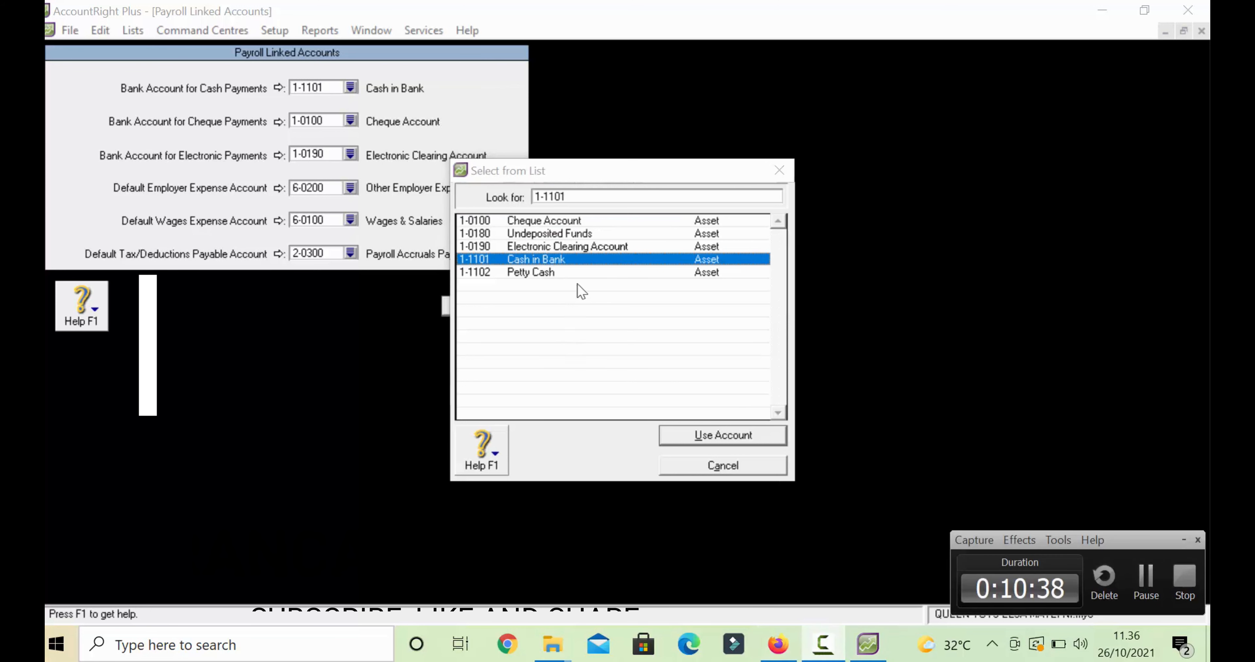
{"action": "double_click", "coordinate": [573, 261]}
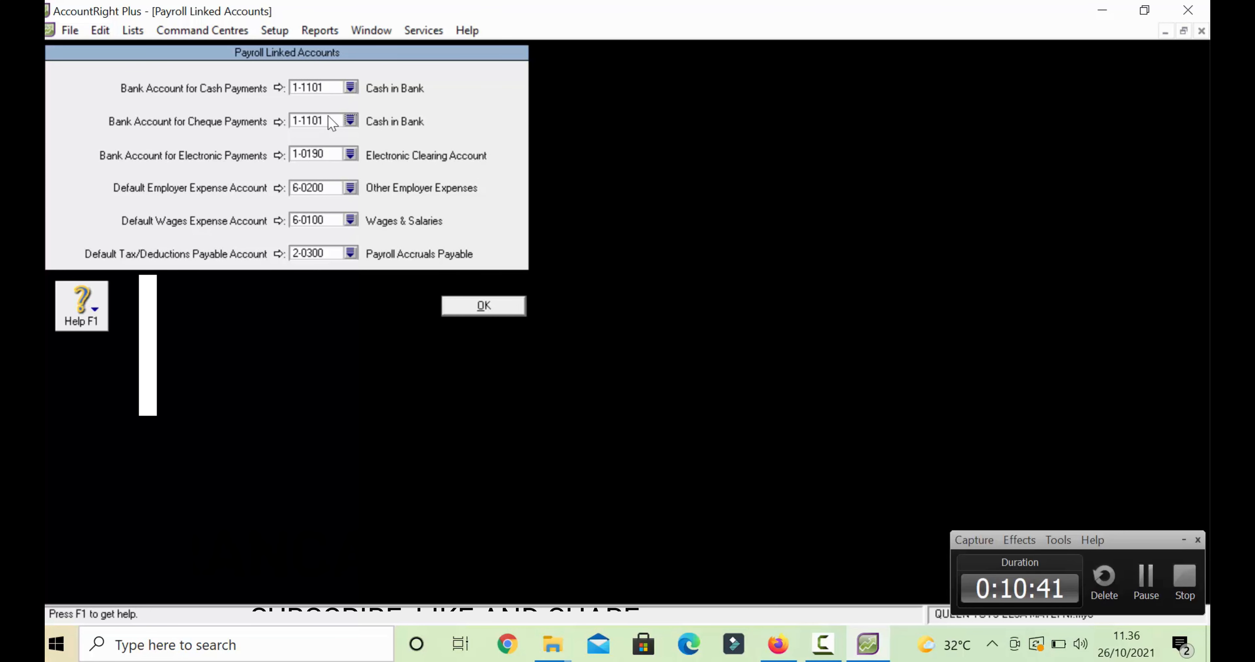
- Set both the employer expense and wages expense accounts to 6-1800 Wages and Salaries Expense
{"action": "left_click", "coordinate": [350, 187]}
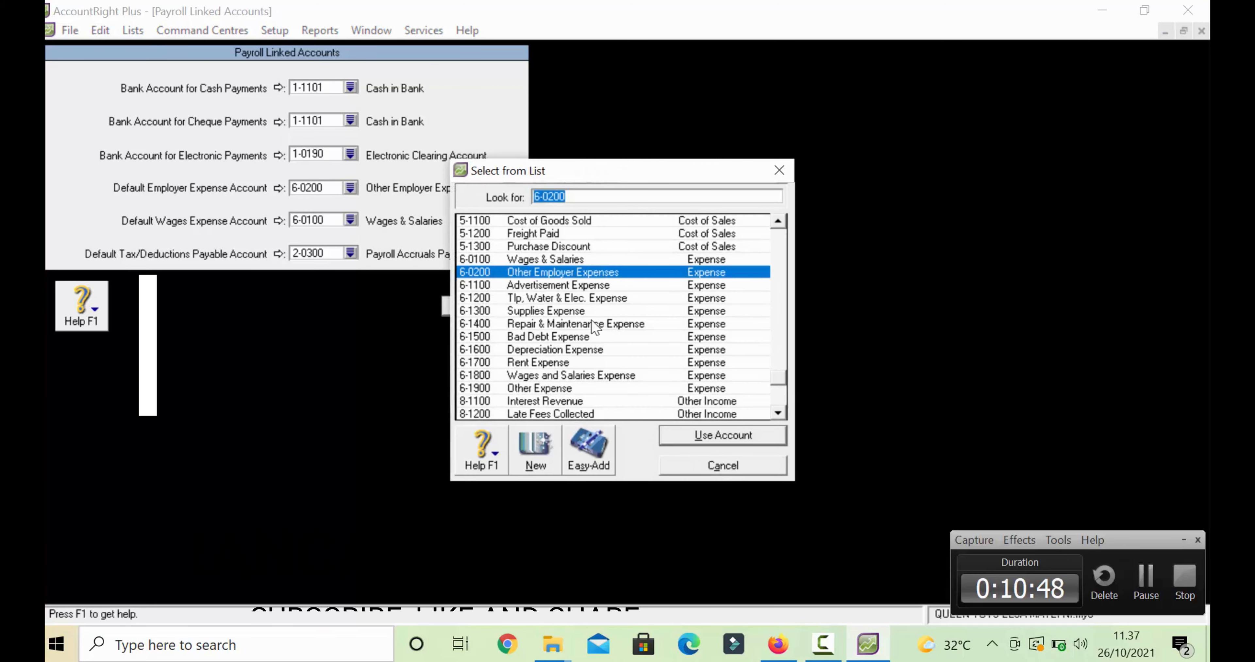
{"action": "double_click", "coordinate": [540, 259]}
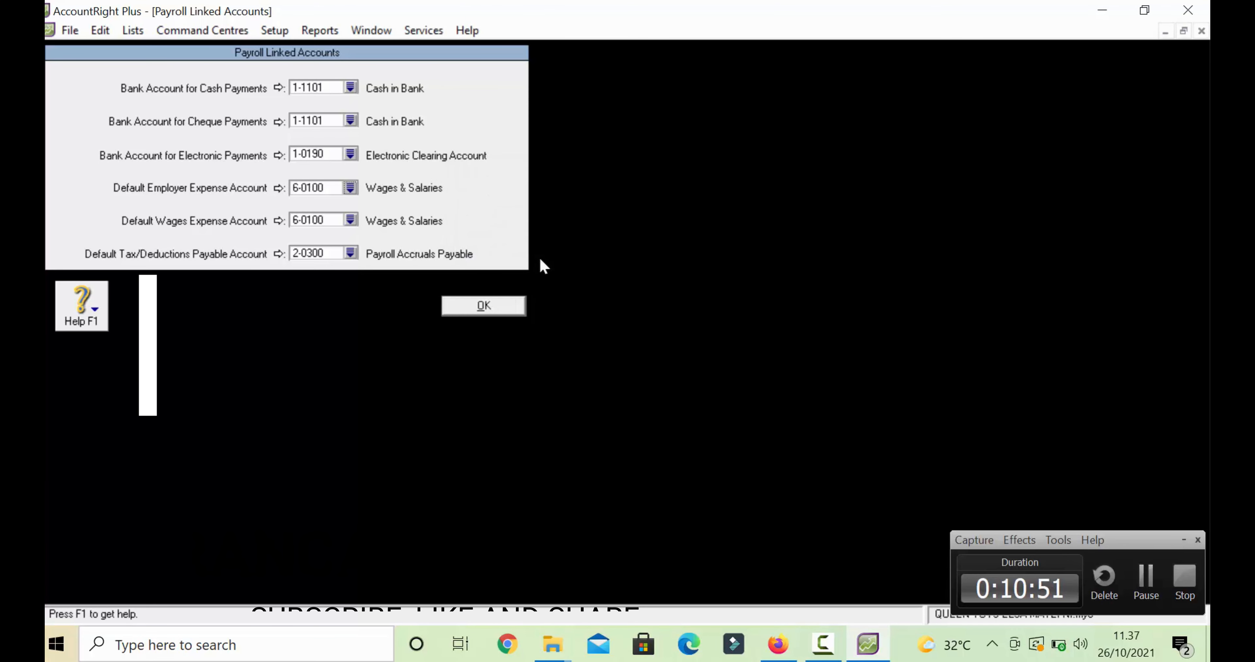
{"action": "left_click", "coordinate": [349, 188]}
{"action": "double_click", "coordinate": [347, 218]}
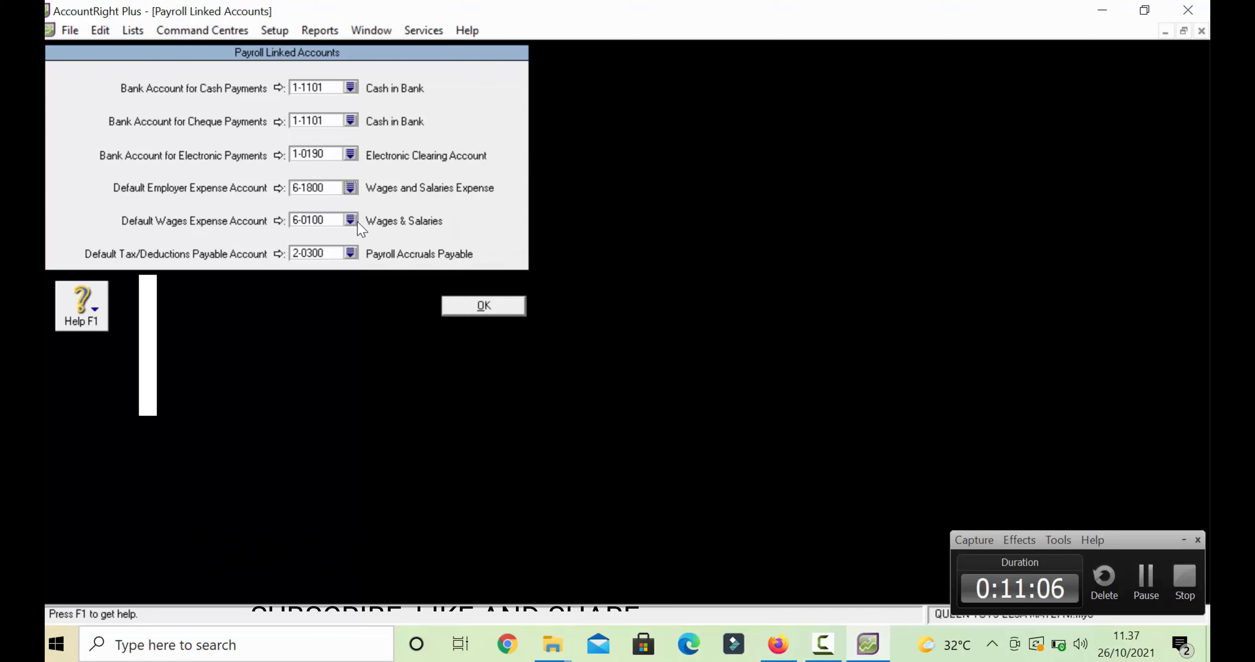
{"action": "left_click", "coordinate": [350, 221]}
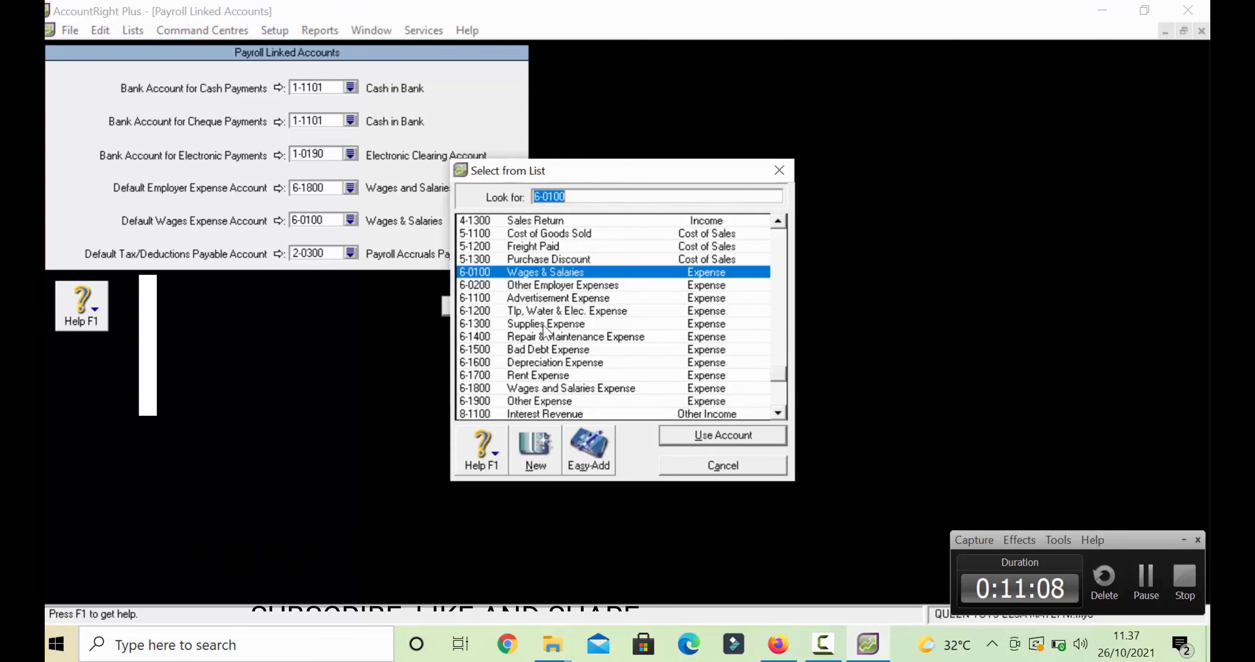
{"action": "left_click", "coordinate": [577, 383]}
{"action": "double_click", "coordinate": [577, 388]}
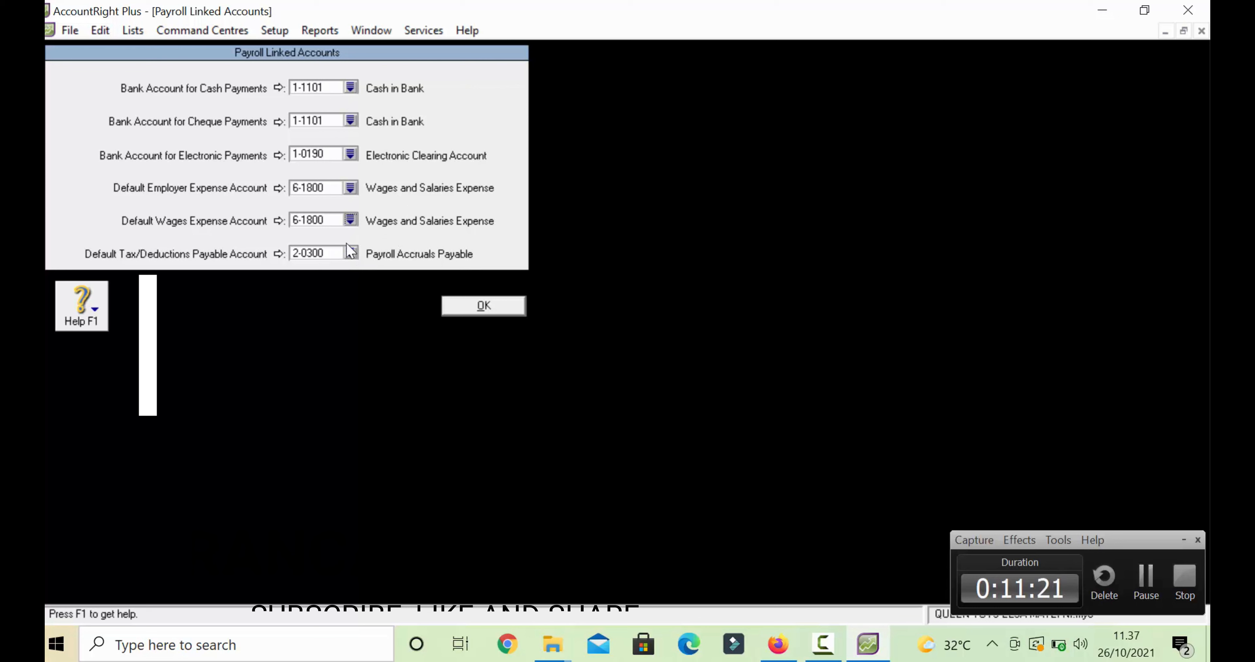
- Link deductions to 2-1500 Income Tax Payable and save the payroll links
{"action": "left_click", "coordinate": [351, 253]}
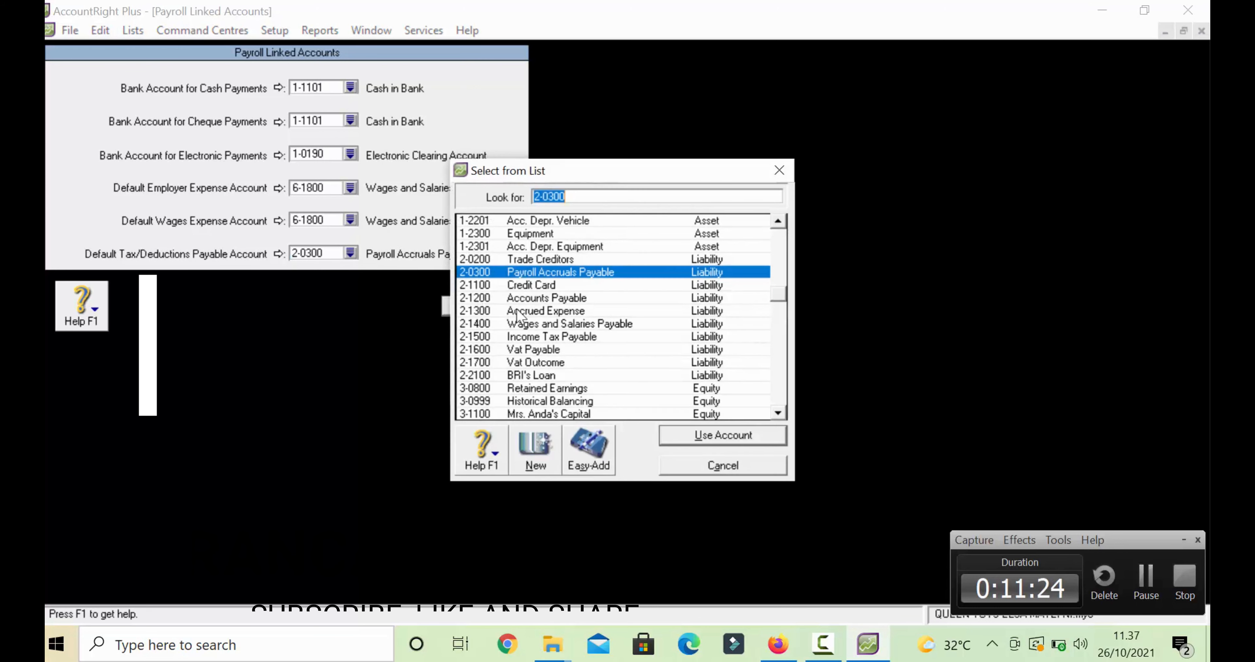
{"action": "left_click", "coordinate": [557, 336]}
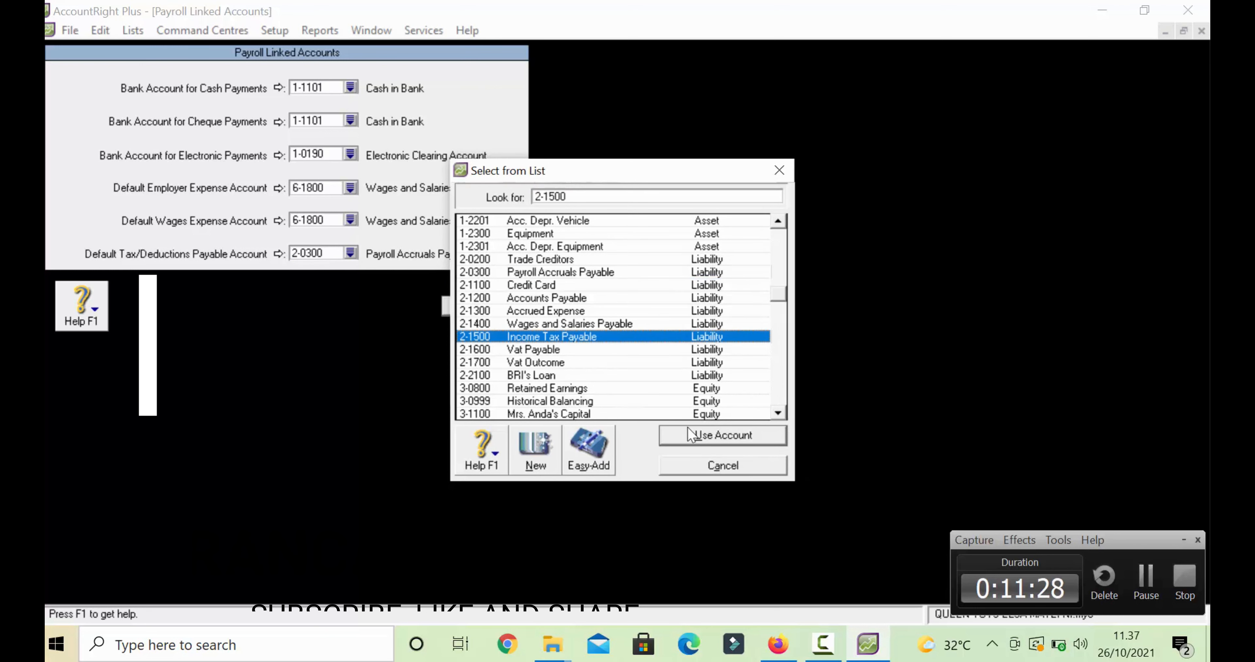
{"action": "left_click", "coordinate": [701, 437]}
{"action": "left_click", "coordinate": [482, 307]}
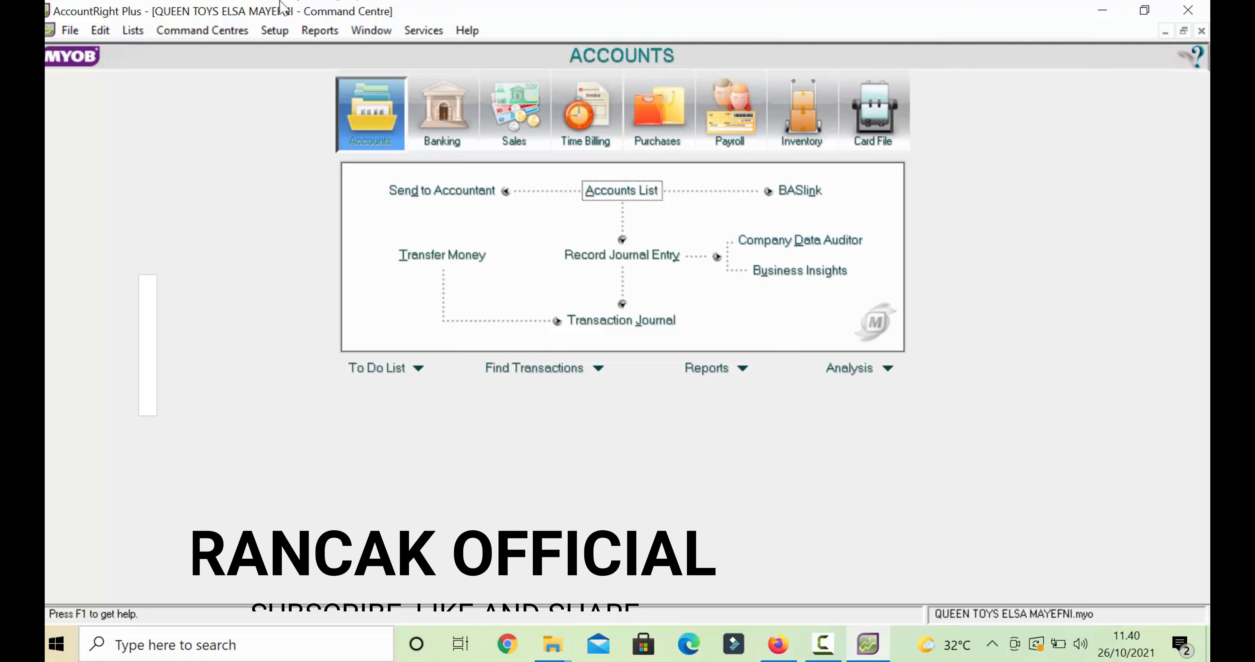
- Open Bear Toys in Customer Balances and add a new historical sale
{"action": "left_click", "coordinate": [274, 30]}
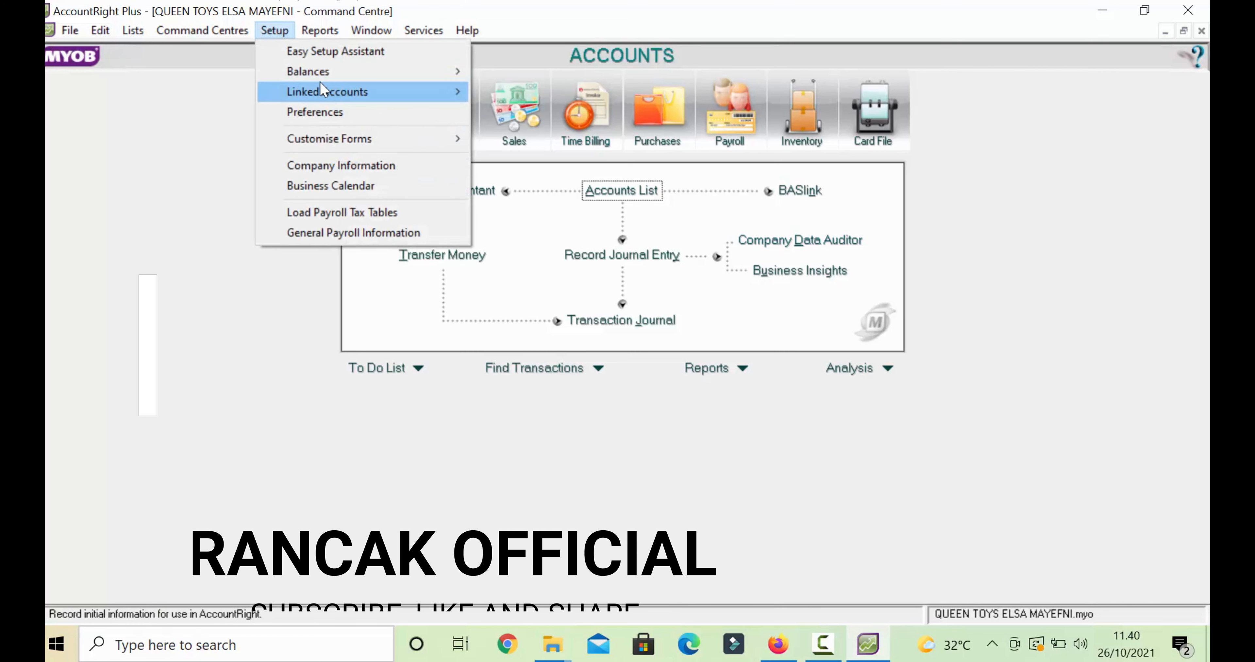
{"action": "mouse_move", "coordinate": [314, 71]}
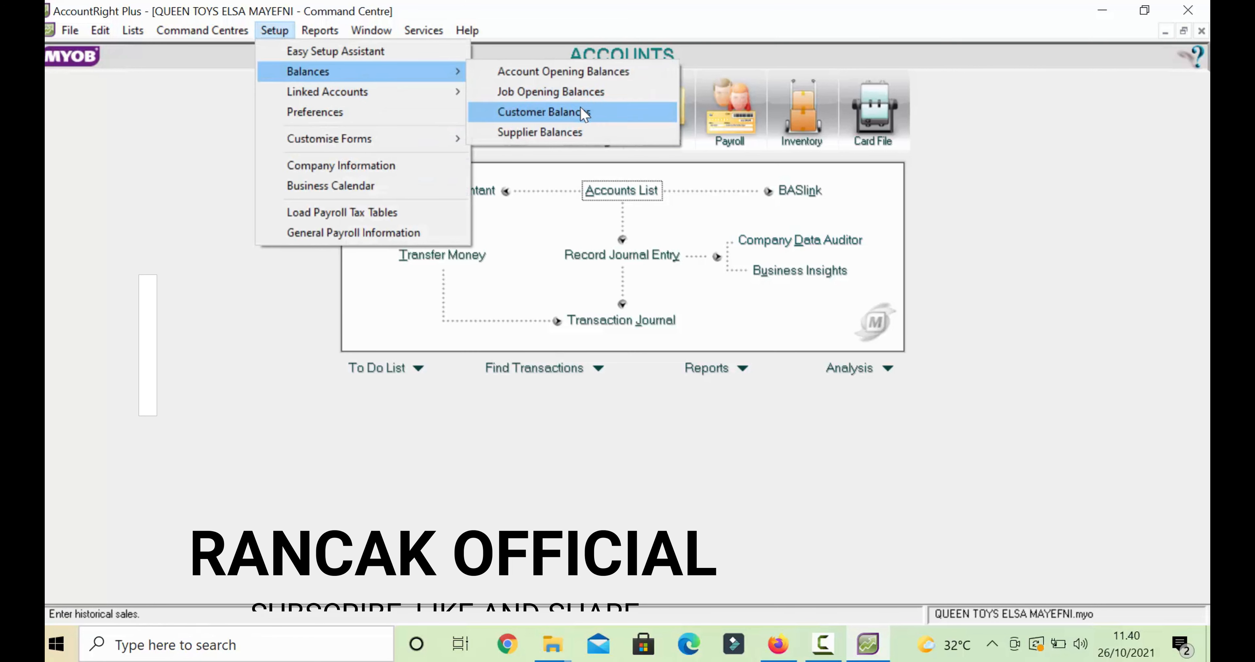
{"action": "left_click", "coordinate": [584, 112]}
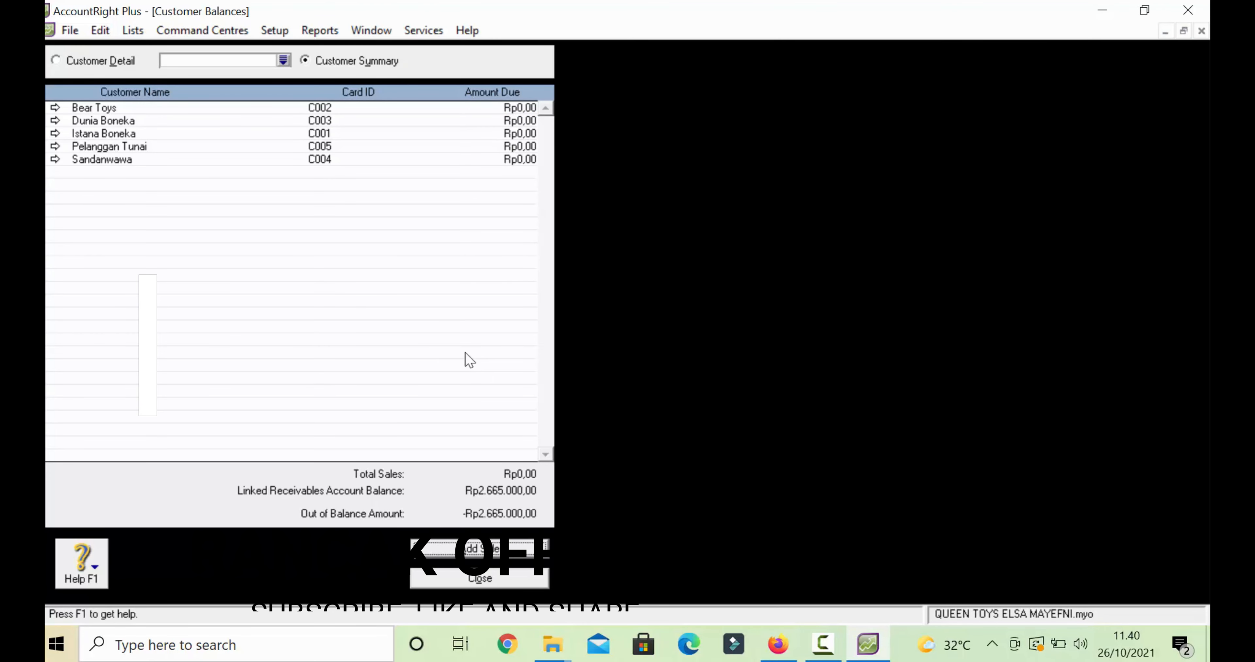
{"action": "left_click", "coordinate": [56, 107]}
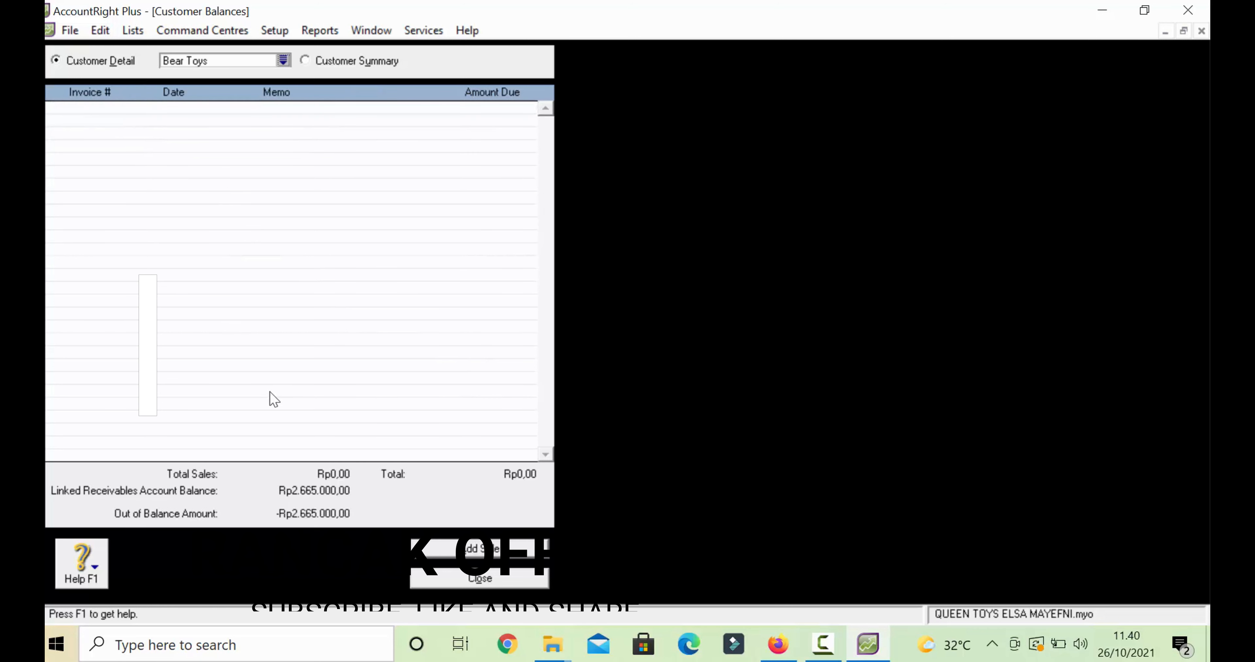
{"action": "left_click", "coordinate": [472, 550]}
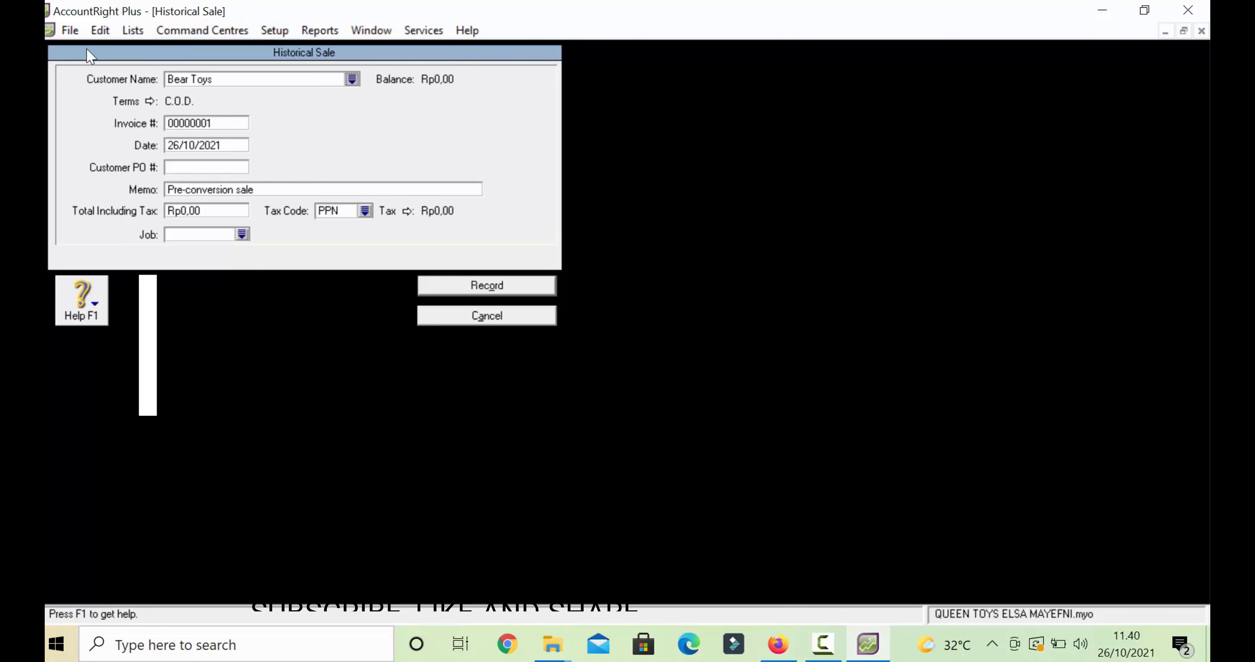
- Make the sale's payment due in a given number of days, with balance due in 30 days
{"action": "left_click", "coordinate": [151, 101]}
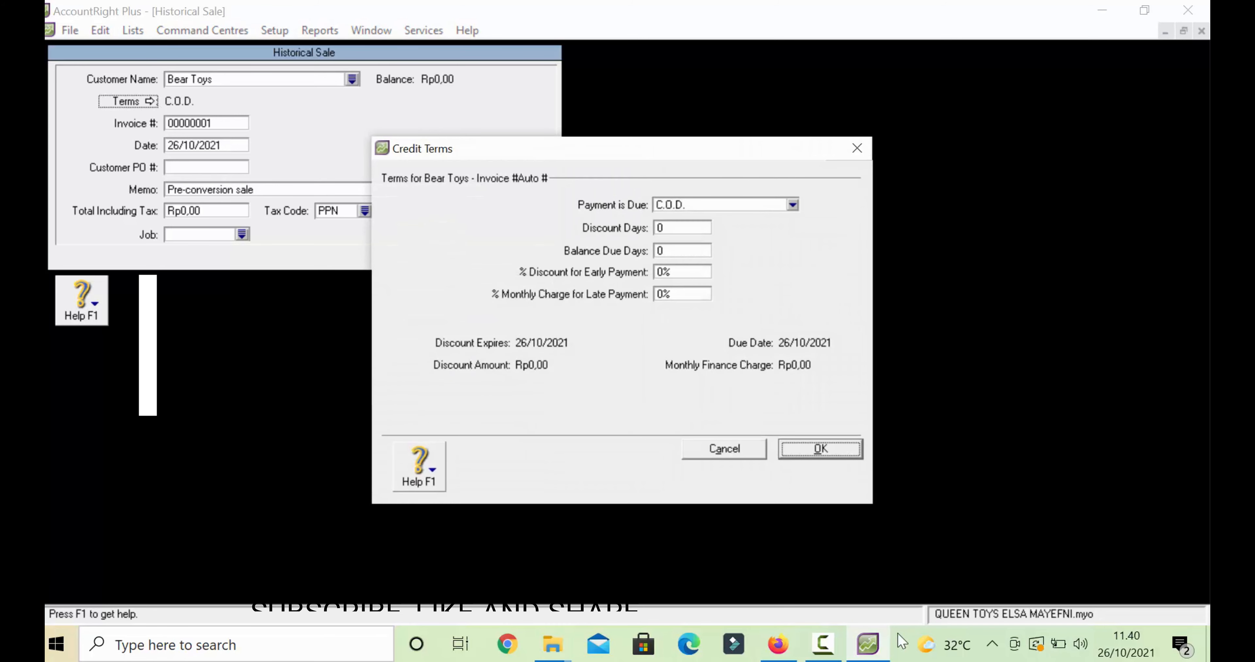
{"action": "left_click", "coordinate": [831, 645]}
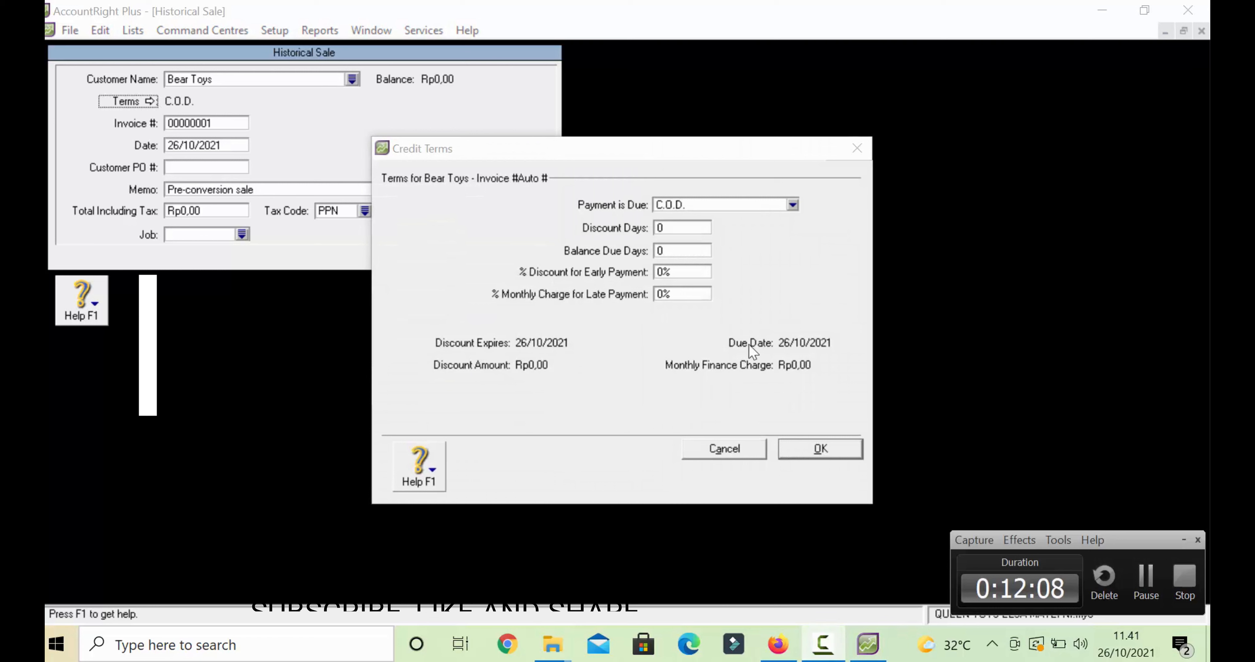
{"action": "left_click", "coordinate": [748, 204]}
{"action": "left_click", "coordinate": [713, 245]}
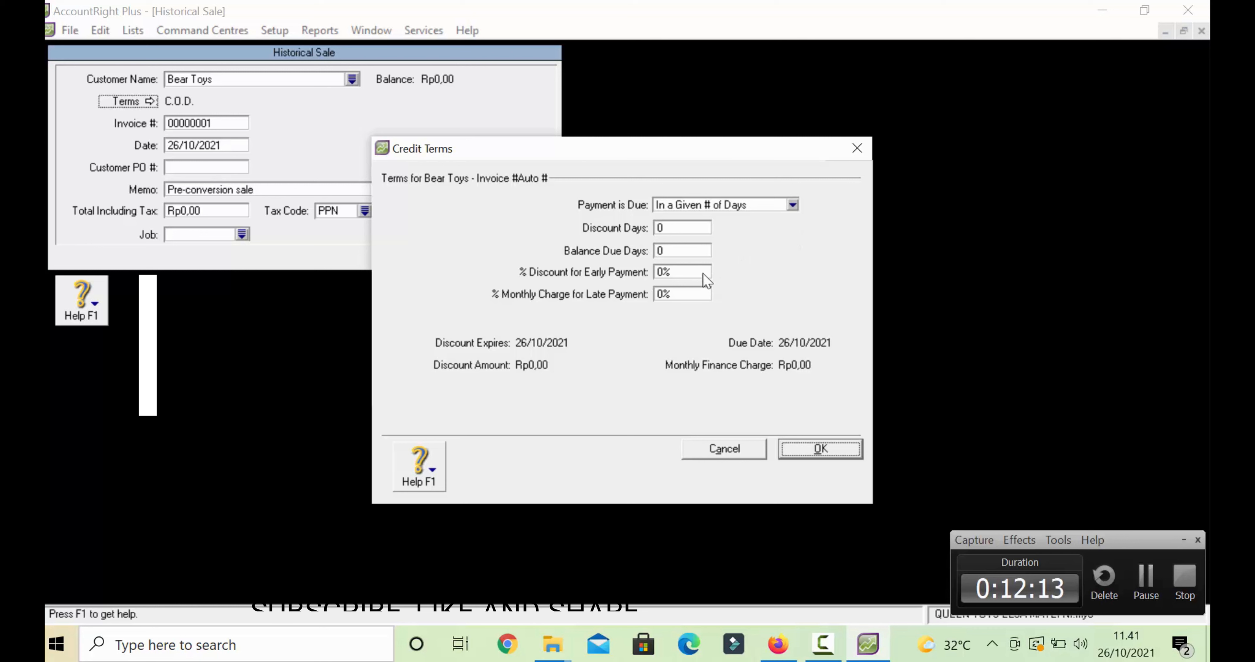
{"action": "double_click", "coordinate": [680, 229]}
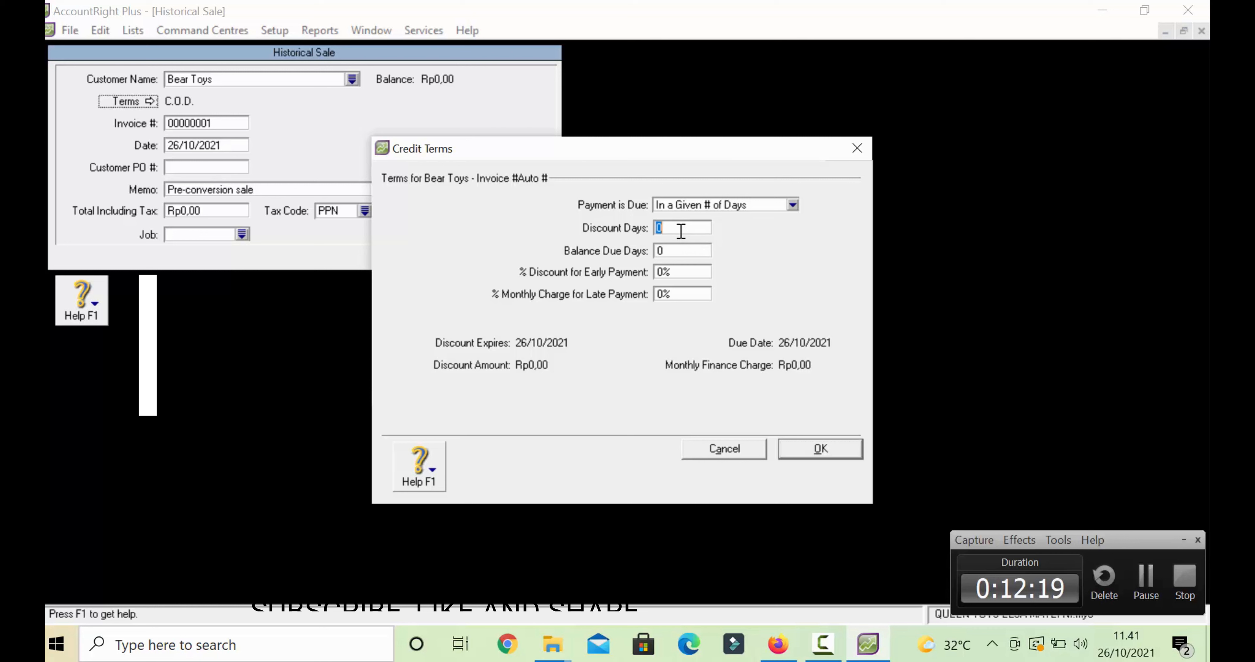
{"action": "left_click", "coordinate": [673, 253]}
{"action": "key", "text": "BackSpace"}
{"action": "type", "text": "30"}
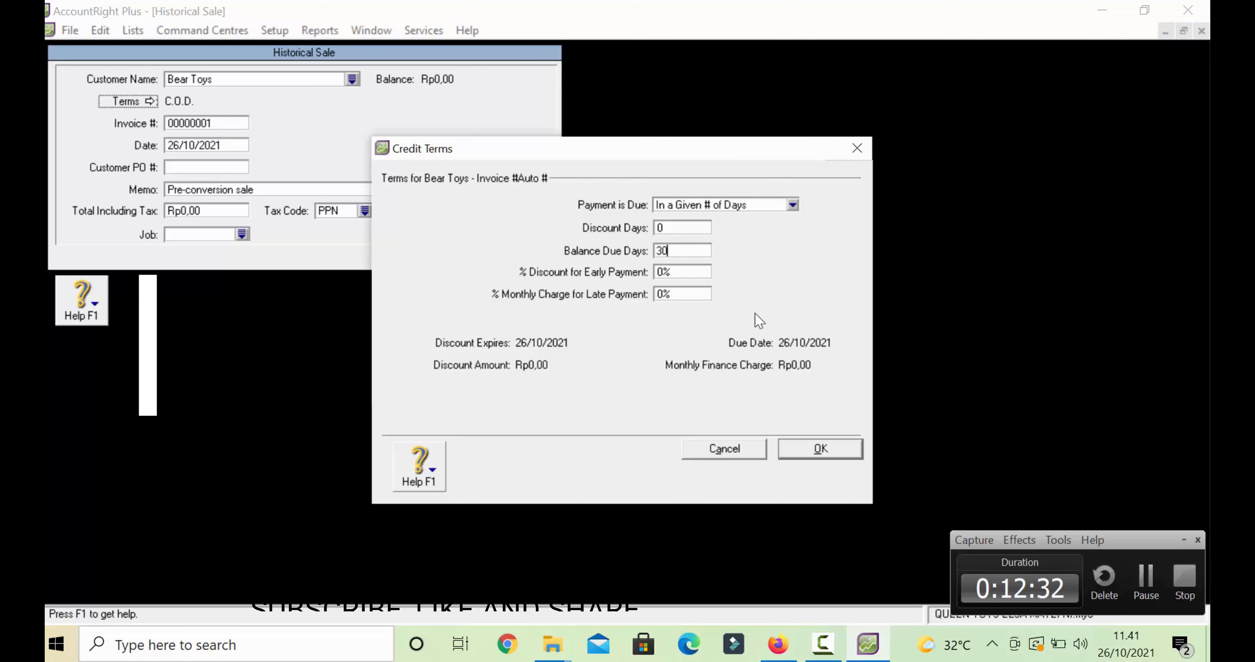
- Set discount days to 10 and the early payment discount to 2%, then confirm the terms
{"action": "left_click", "coordinate": [680, 227]}
{"action": "key", "text": "Tab"}
{"action": "key", "text": "Tab"}
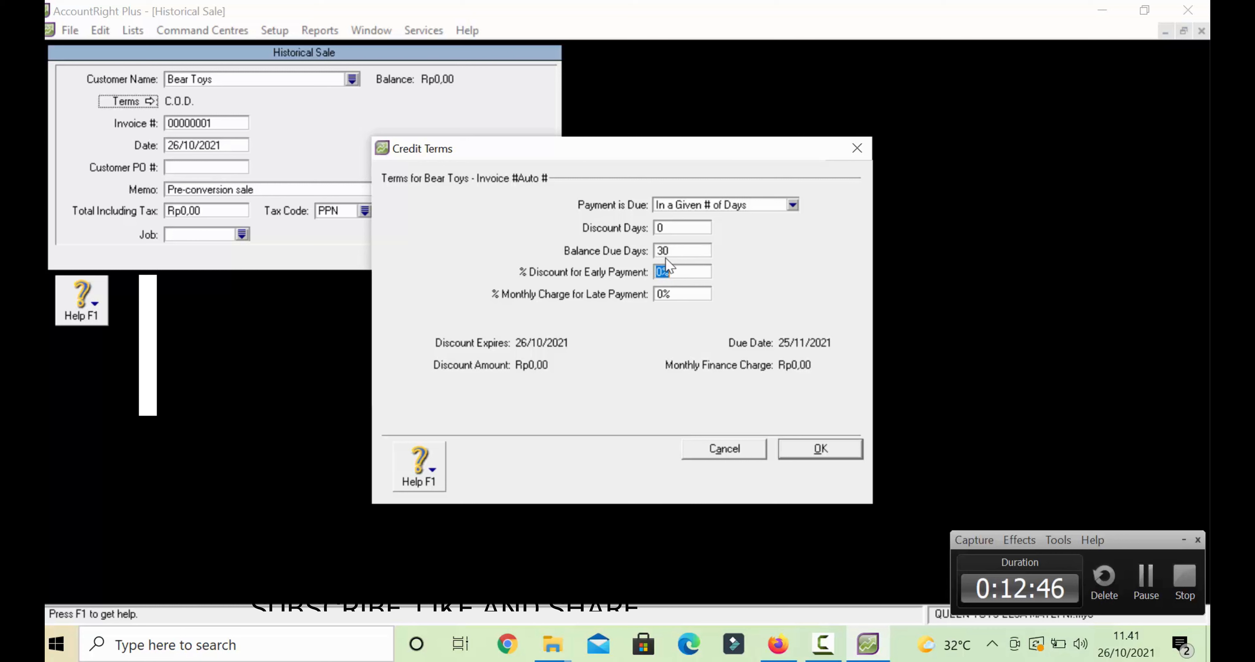
{"action": "left_click", "coordinate": [668, 232]}
{"action": "key", "text": "BackSpace"}
{"action": "type", "text": "1"}
{"action": "left_click", "coordinate": [655, 271]}
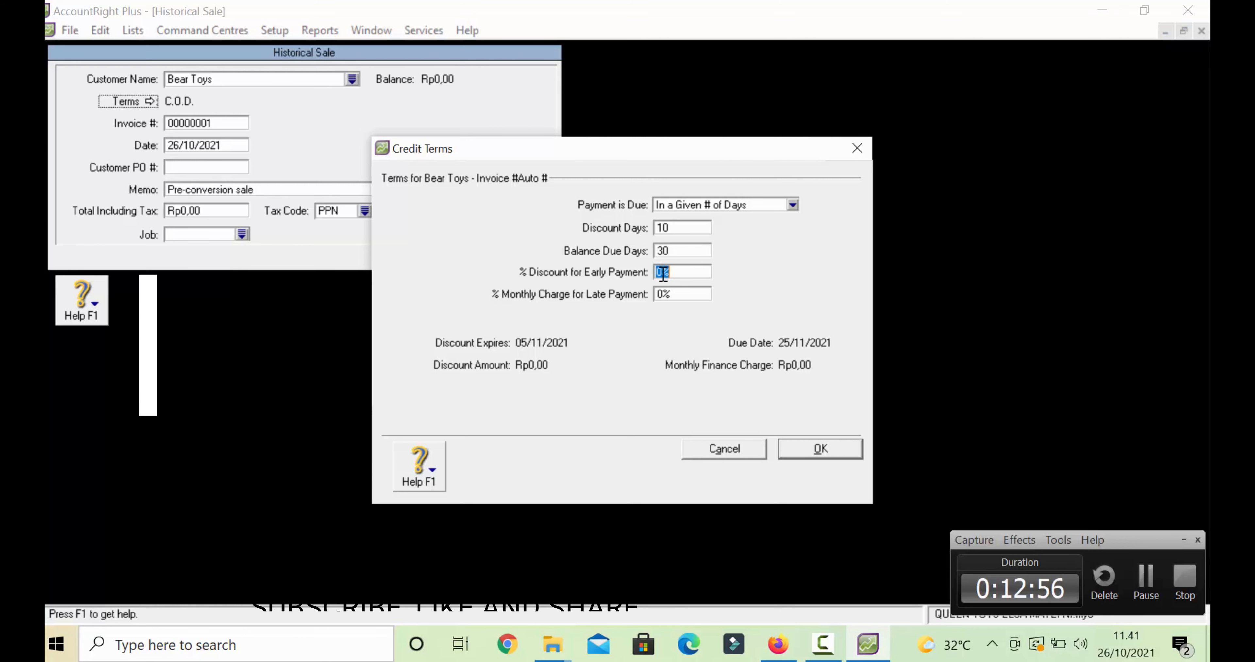
{"action": "left_click", "coordinate": [665, 272]}
{"action": "key", "text": "BackSpace"}
{"action": "type", "text": "2"}
{"action": "left_click", "coordinate": [812, 448]}
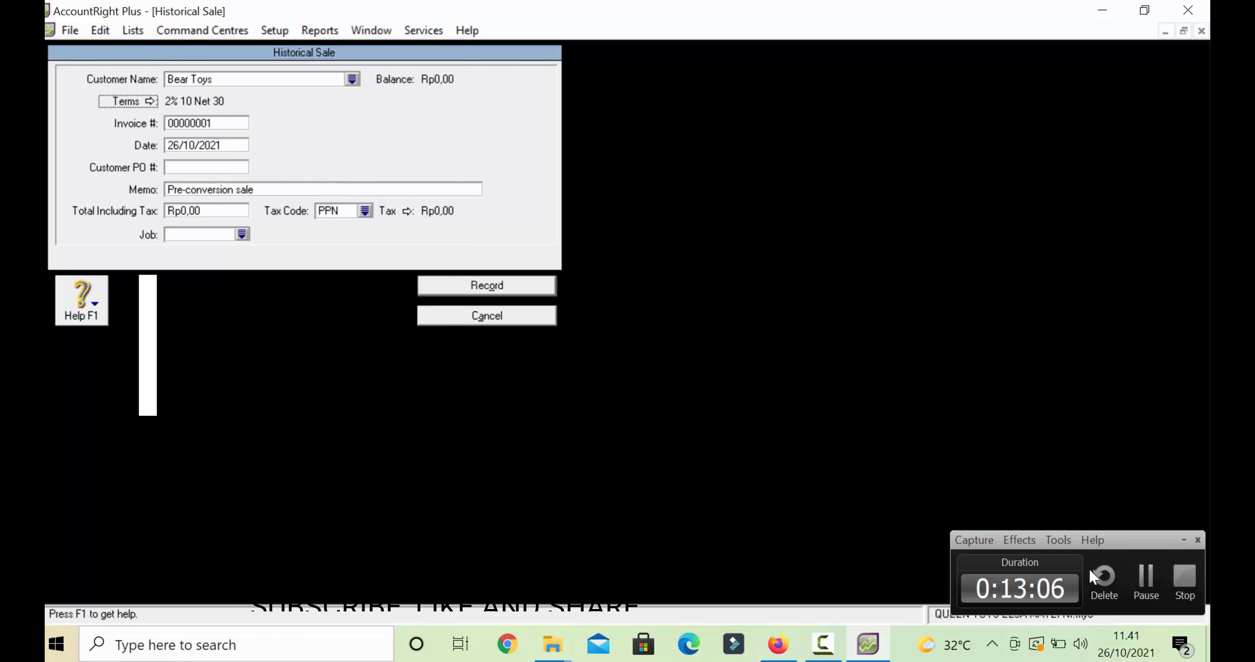
{"action": "left_click", "coordinate": [1147, 579]}
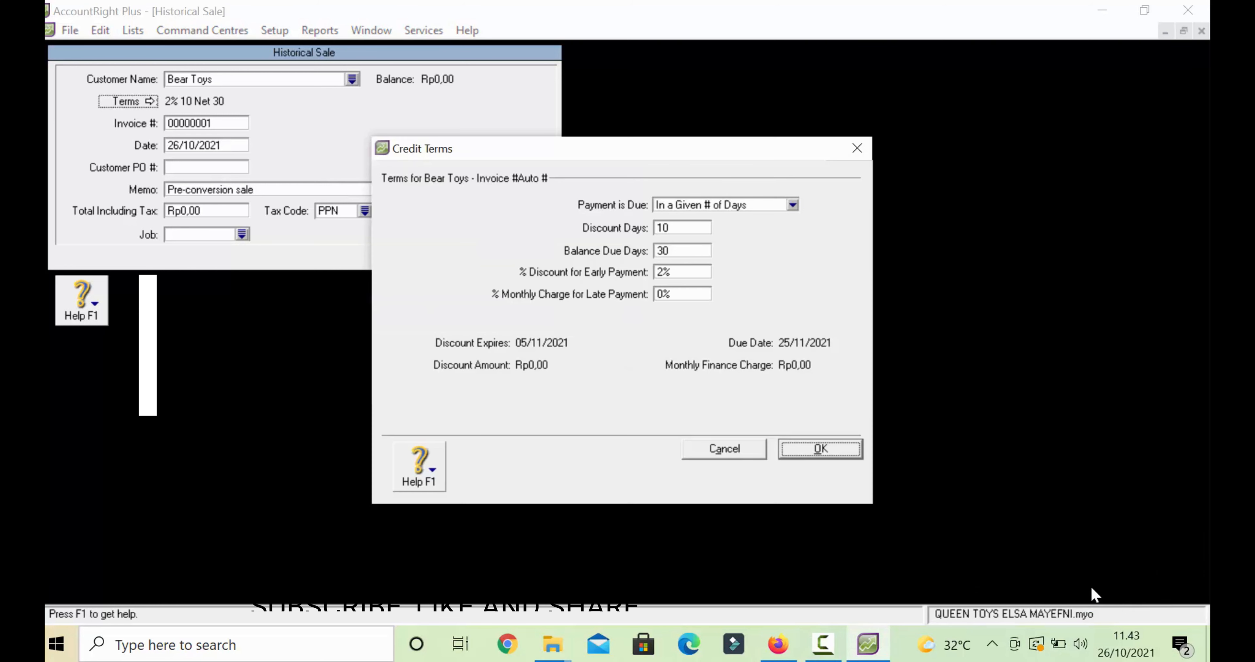
{"action": "left_click", "coordinate": [820, 445]}
- Change the invoice number to FQ-088 and the memo to 'SALDO AWAL PIUTANG'
{"action": "left_click", "coordinate": [195, 119]}
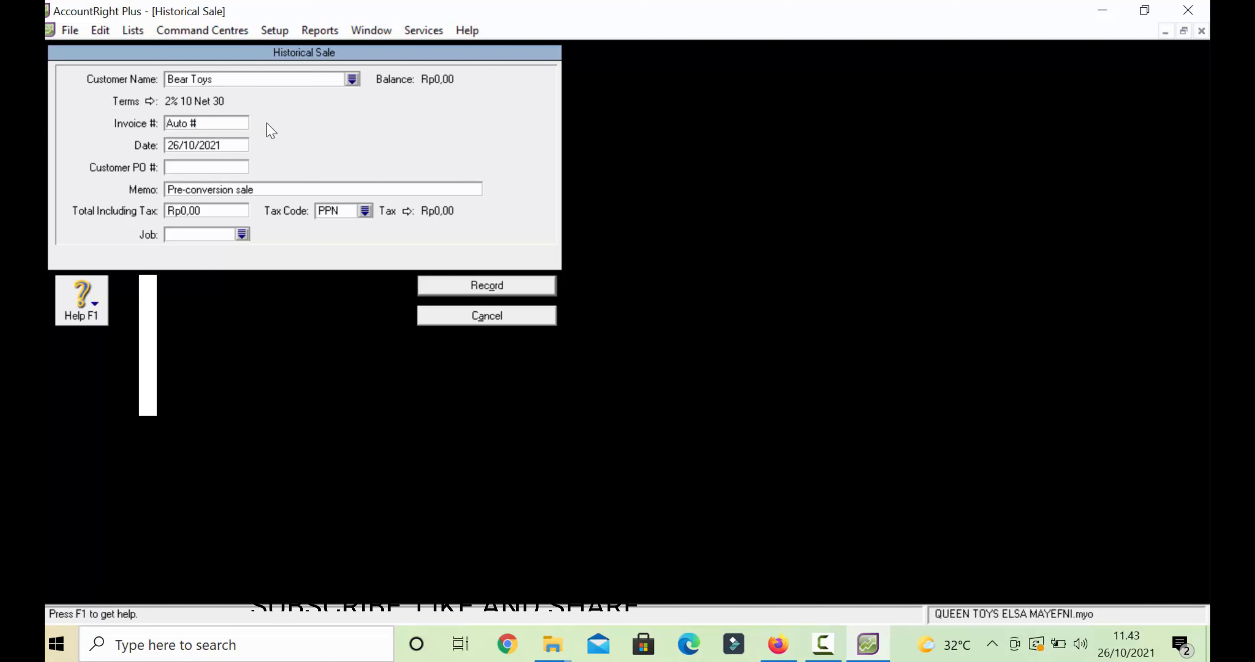
{"action": "key", "text": "BackSpace"}
{"action": "key", "text": "BackSpace"}
{"action": "key", "text": "BackSpace"}
{"action": "key", "text": "BackSpace"}
{"action": "key", "text": "BackSpace"}
{"action": "key", "text": "BackSpace"}
{"action": "type", "text": "FQ-088"}
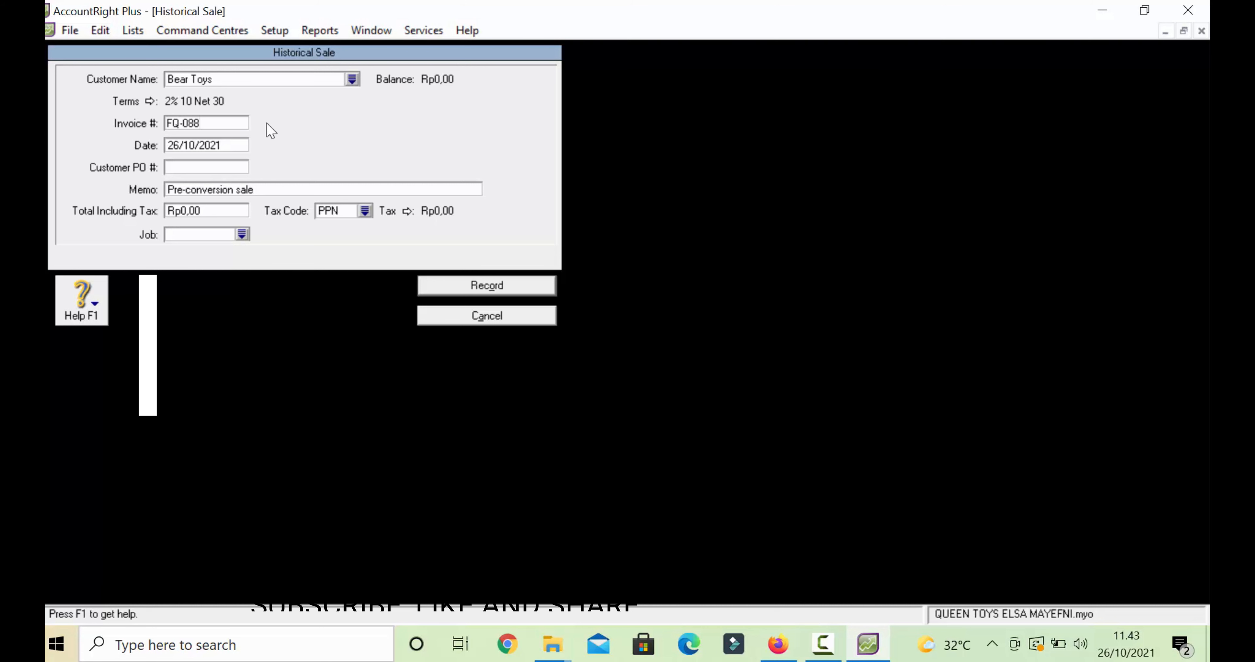
{"action": "double_click", "coordinate": [248, 190]}
{"action": "key", "text": "BackSpace"}
{"action": "key", "text": "BackSpace"}
{"action": "key", "text": "BackSpace"}
{"action": "key", "text": "BackSpace"}
{"action": "key", "text": "BackSpace"}
{"action": "key", "text": "BackSpace"}
{"action": "key", "text": "BackSpace"}
{"action": "key", "text": "BackSpace"}
{"action": "key", "text": "BackSpace"}
{"action": "key", "text": "BackSpace"}
{"action": "key", "text": "BackSpace"}
{"action": "key", "text": "BackSpace"}
{"action": "key", "text": "BackSpace"}
{"action": "key", "text": "BackSpace"}
{"action": "key", "text": "BackSpace"}
{"action": "key", "text": "BackSpace"}
{"action": "type", "text": "SALDO A"}
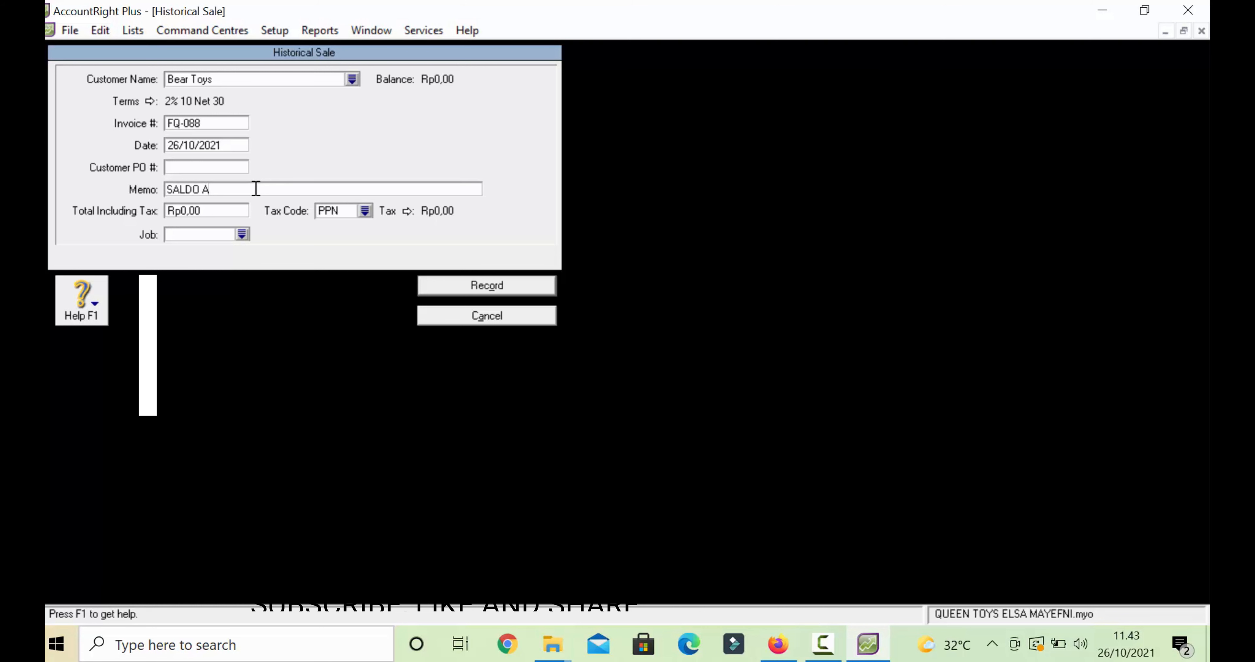
{"action": "type", "text": "WAL PIUTANG"}
- Enter 445000 as the Total Including Tax for the sale
{"action": "left_click", "coordinate": [246, 210]}
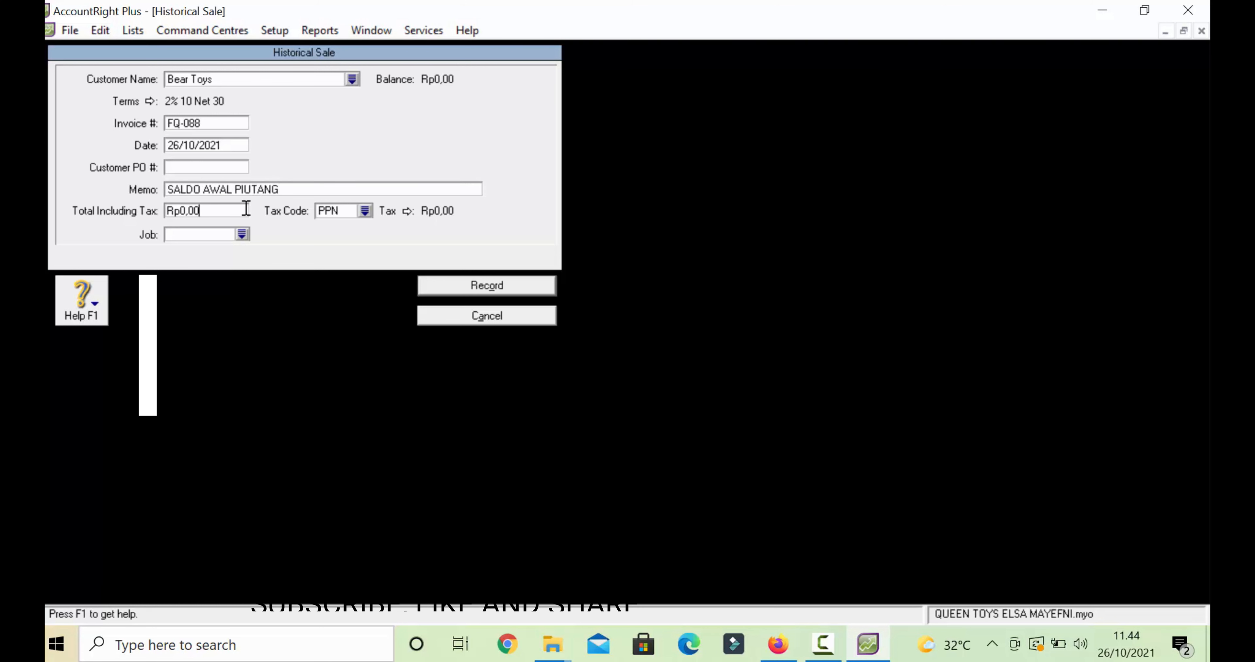
{"action": "key", "text": "BackSpace"}
{"action": "key", "text": "BackSpace"}
{"action": "key", "text": "BackSpace"}
{"action": "key", "text": "BackSpace"}
{"action": "key", "text": "BackSpace"}
{"action": "key", "text": "BackSpace"}
{"action": "type", "text": "445000"}
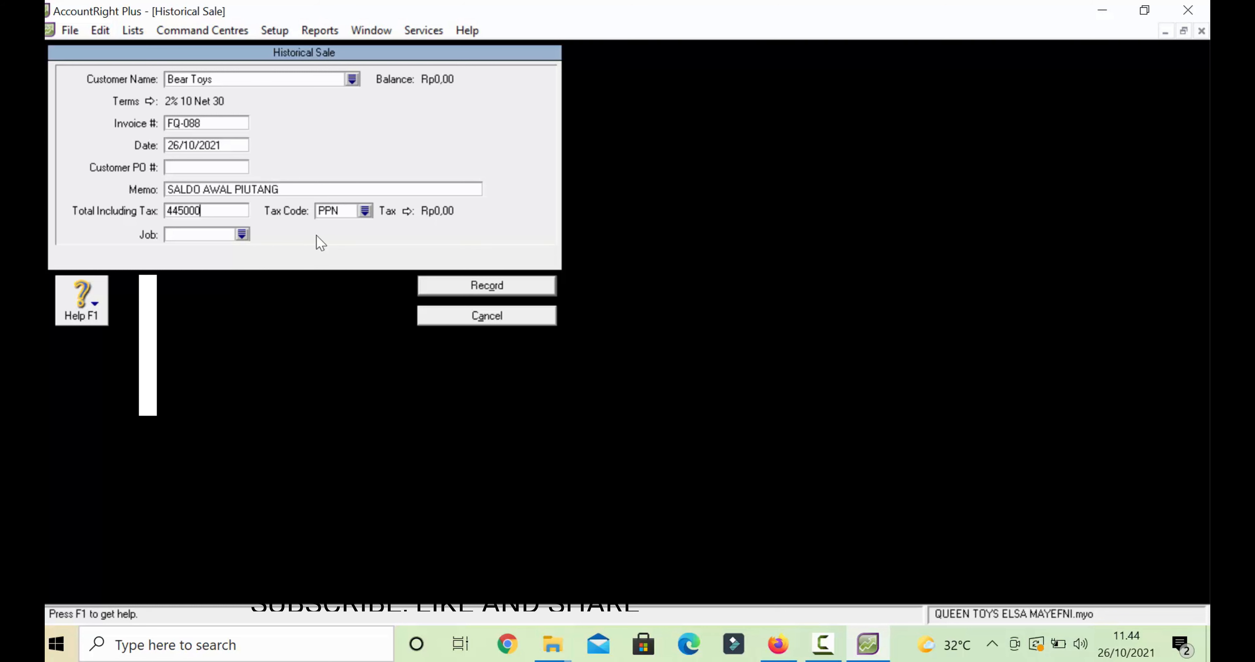
{"action": "left_click", "coordinate": [823, 643]}
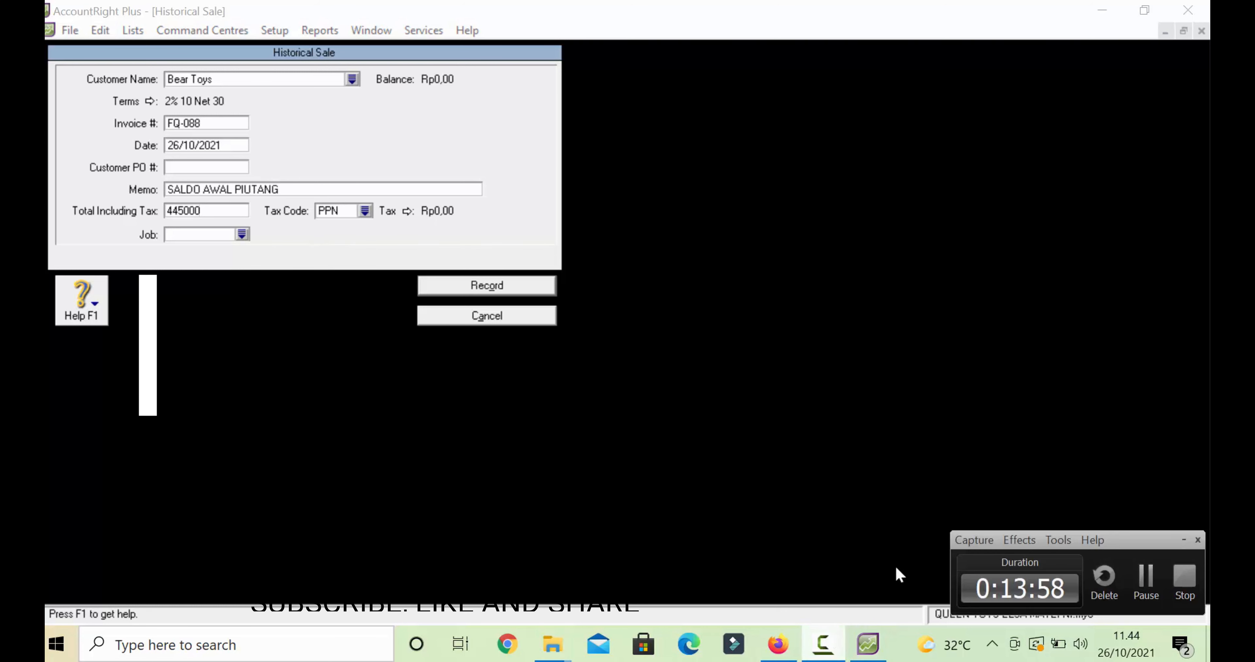
{"action": "left_click", "coordinate": [1144, 579]}
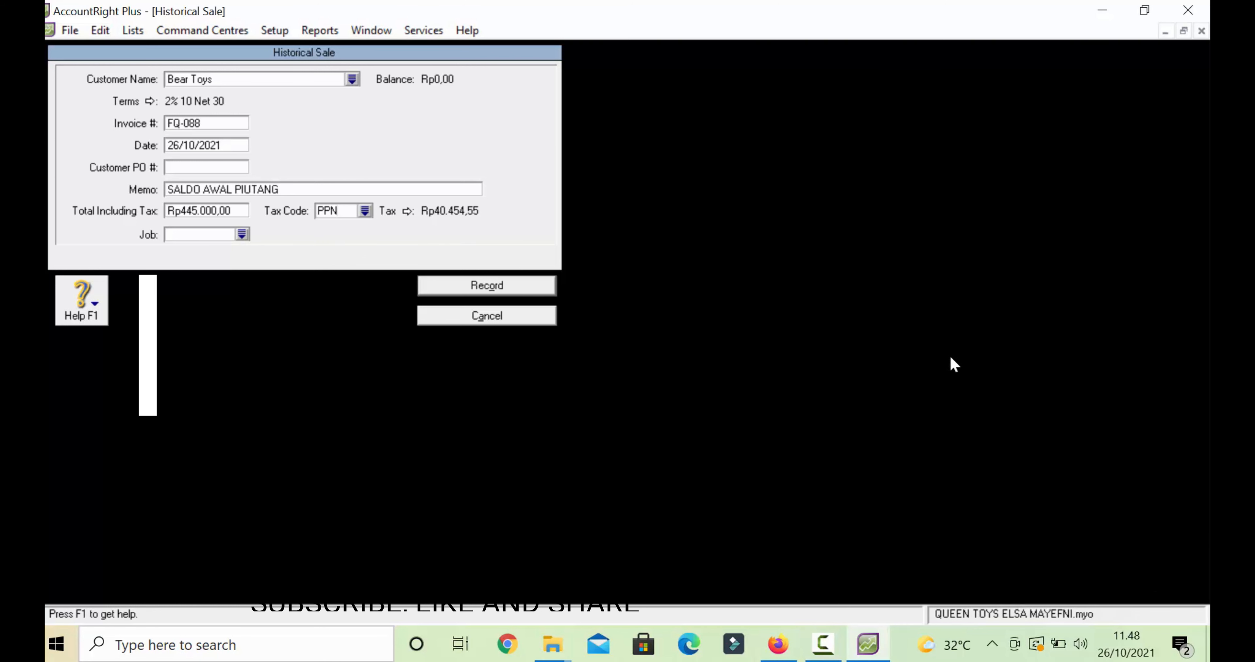
{"action": "left_click", "coordinate": [823, 643]}
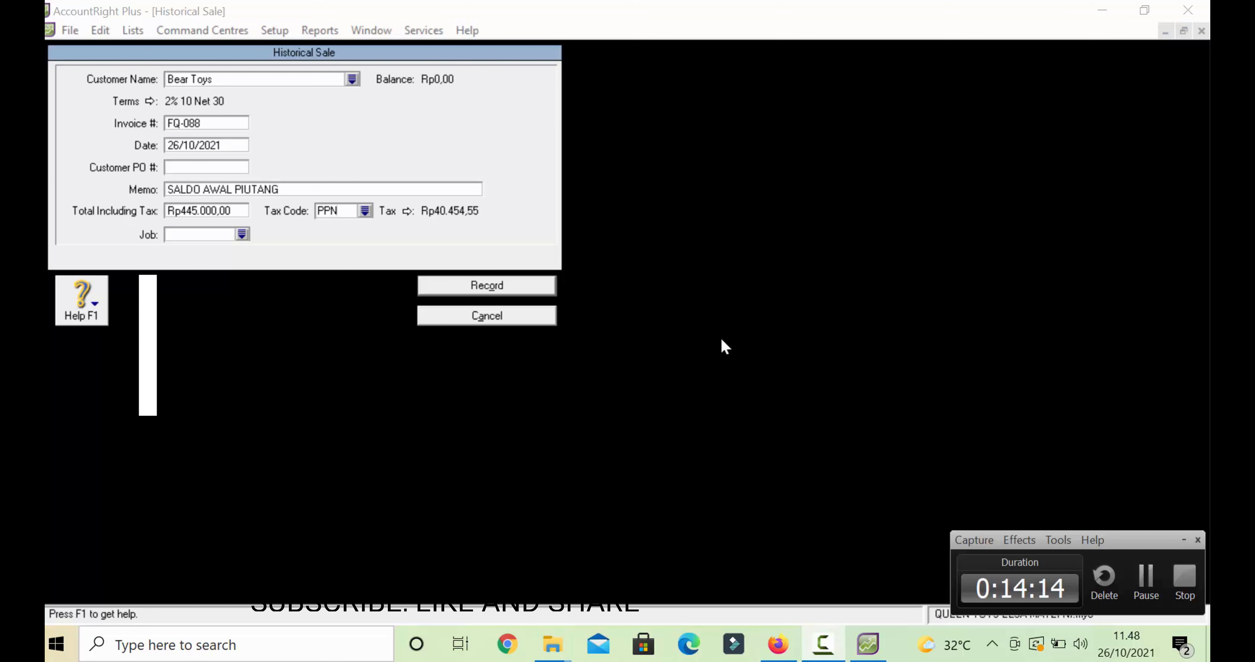
{"action": "left_click", "coordinate": [151, 101]}
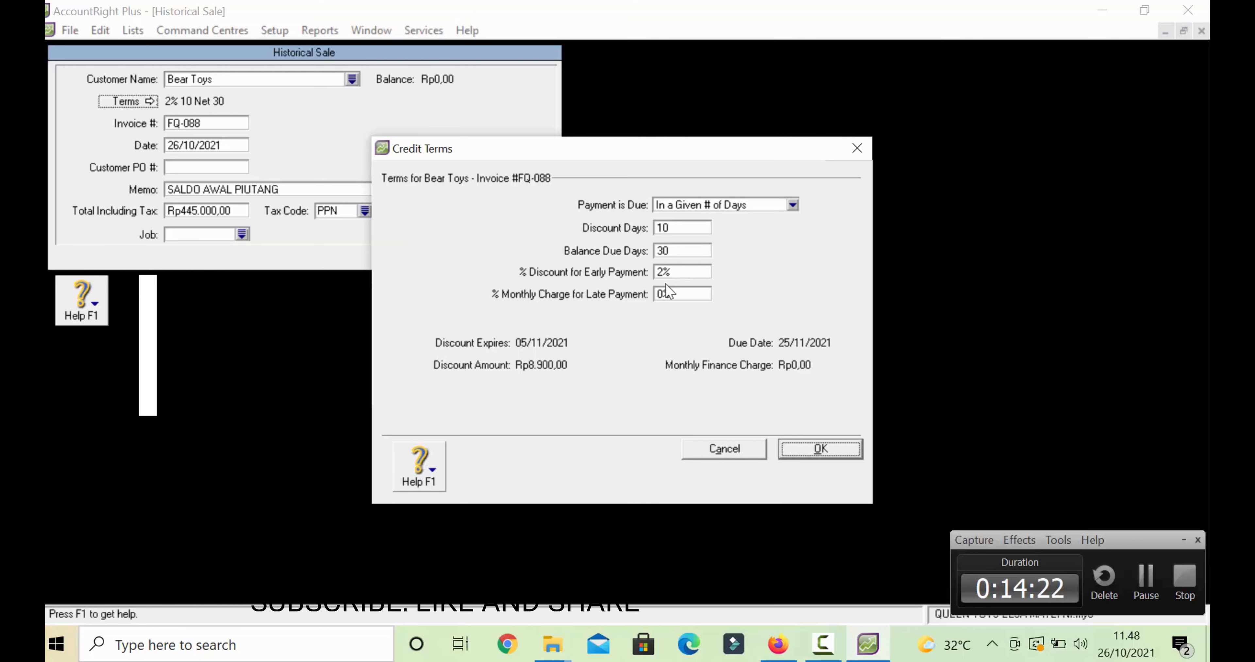
- Set the monthly late payment charge to 1% in the credit terms
{"action": "left_click", "coordinate": [661, 295]}
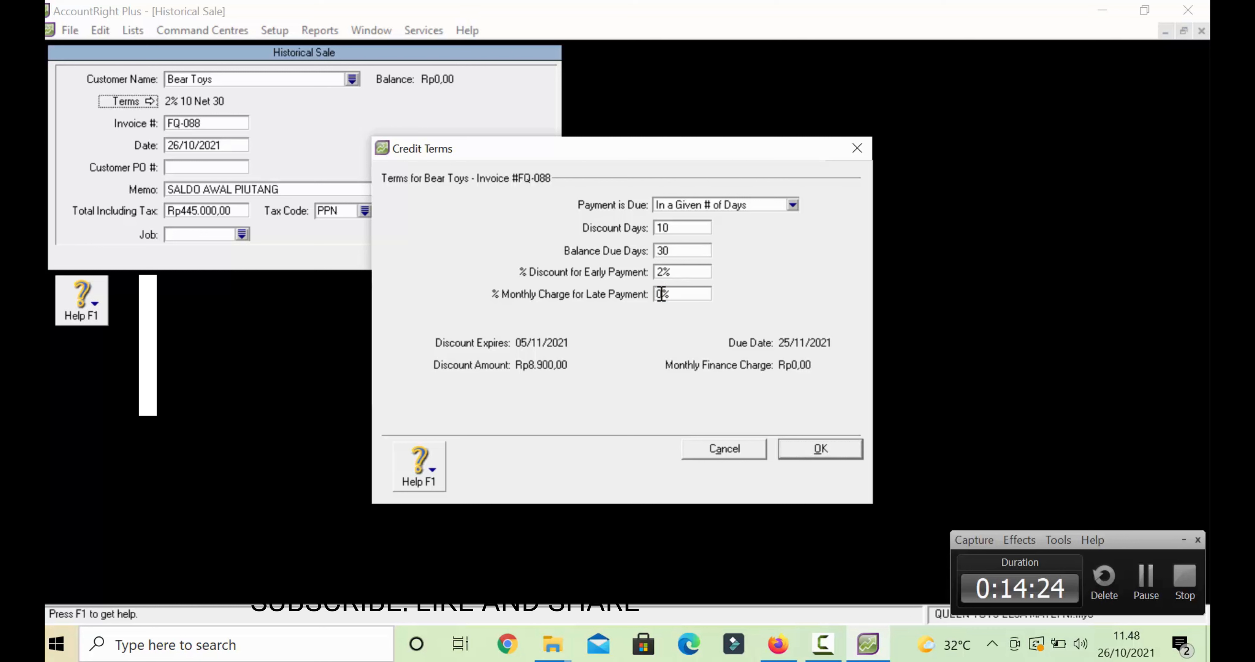
{"action": "double_click", "coordinate": [661, 294]}
{"action": "double_click", "coordinate": [660, 294]}
{"action": "double_click", "coordinate": [660, 294]}
{"action": "left_click", "coordinate": [661, 293]}
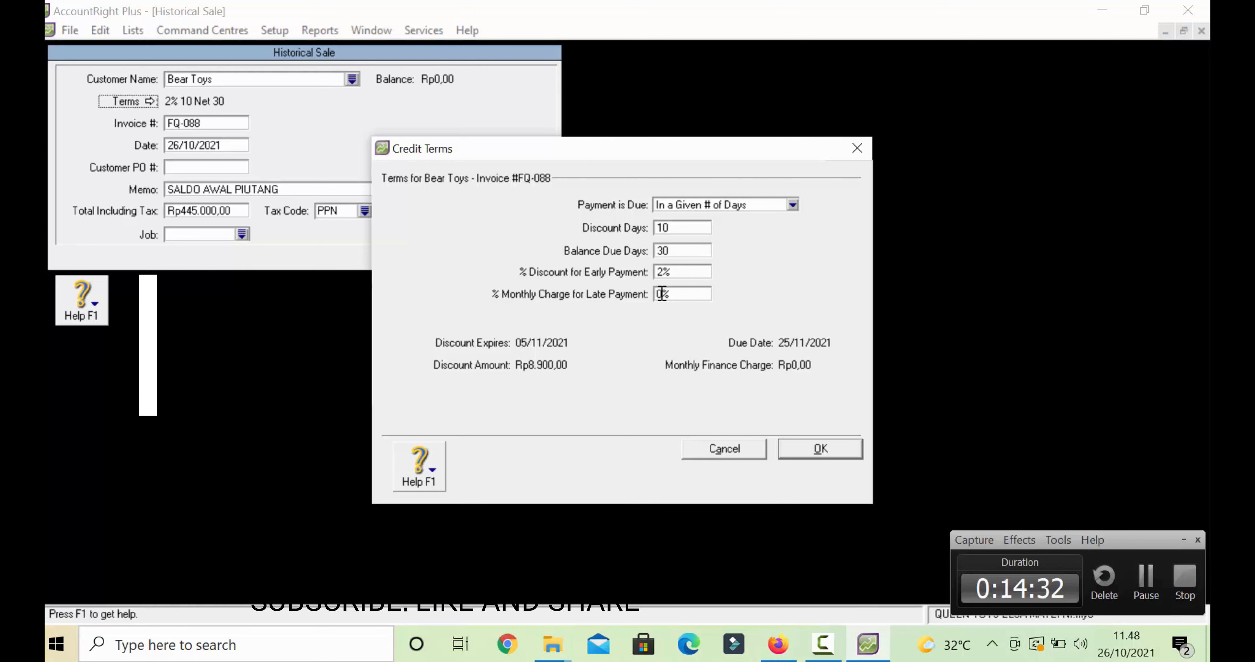
{"action": "key", "text": "BackSpace"}
{"action": "type", "text": "1"}
{"action": "left_click", "coordinate": [816, 451]}
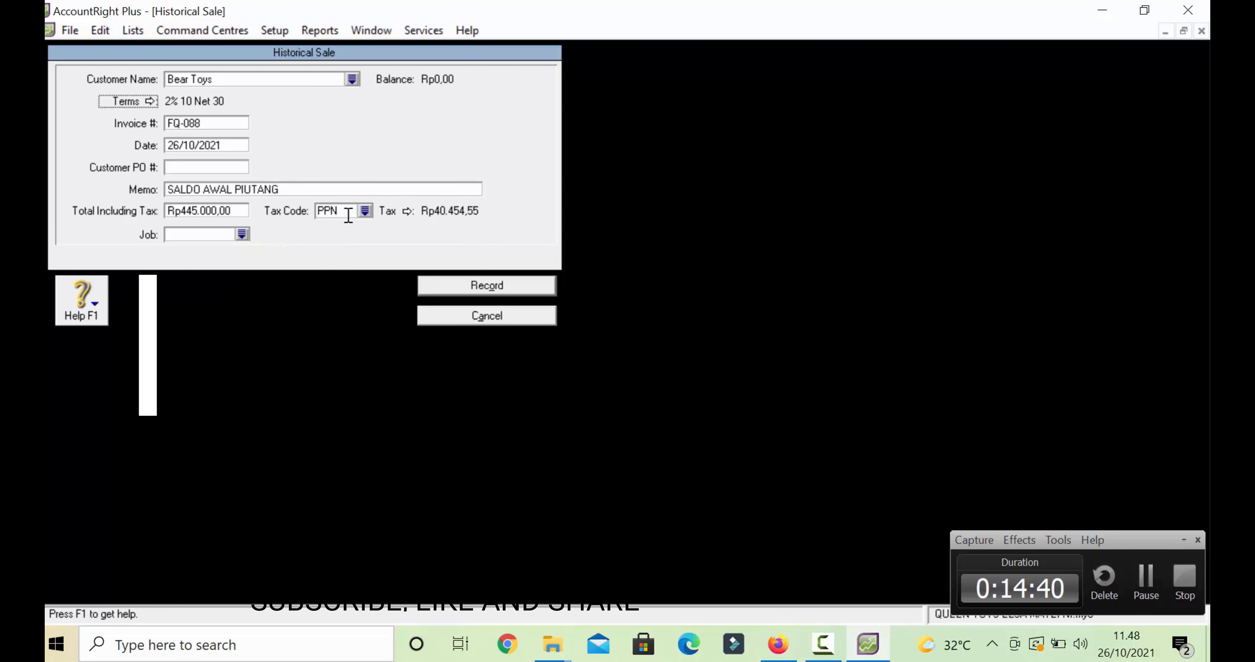
- Apply tax code N-T and record the historical sale, acknowledging the cash-basis note
{"action": "left_click", "coordinate": [368, 214]}
{"action": "left_click", "coordinate": [496, 219]}
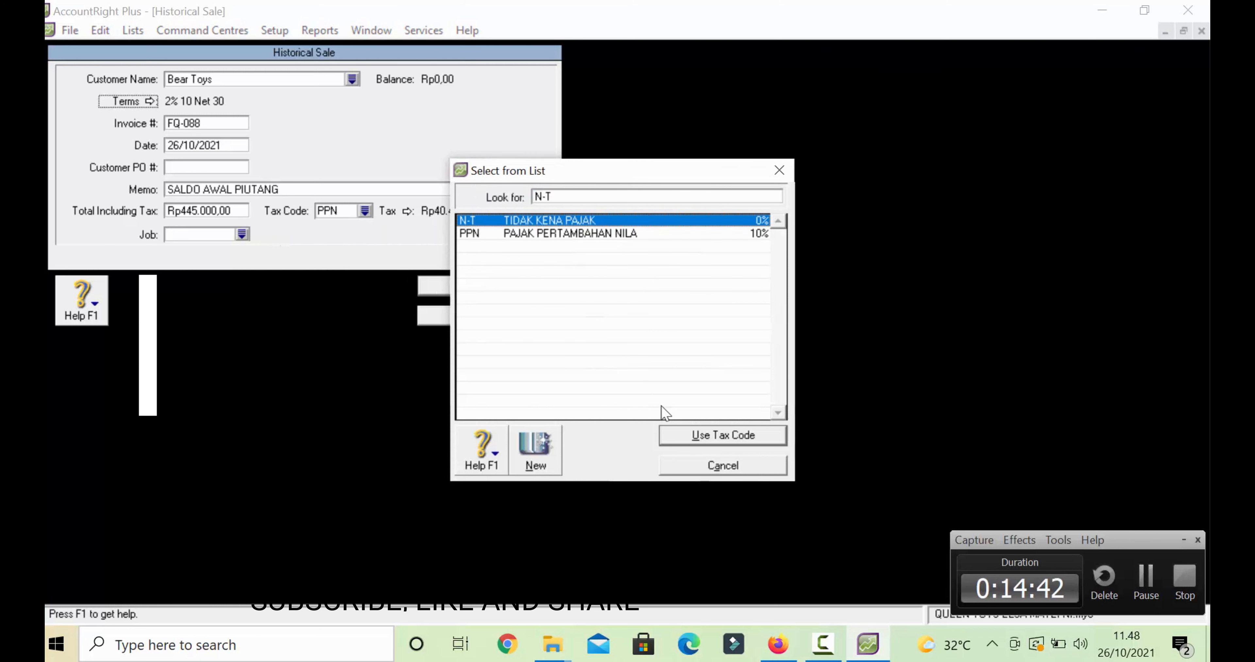
{"action": "left_click", "coordinate": [677, 435]}
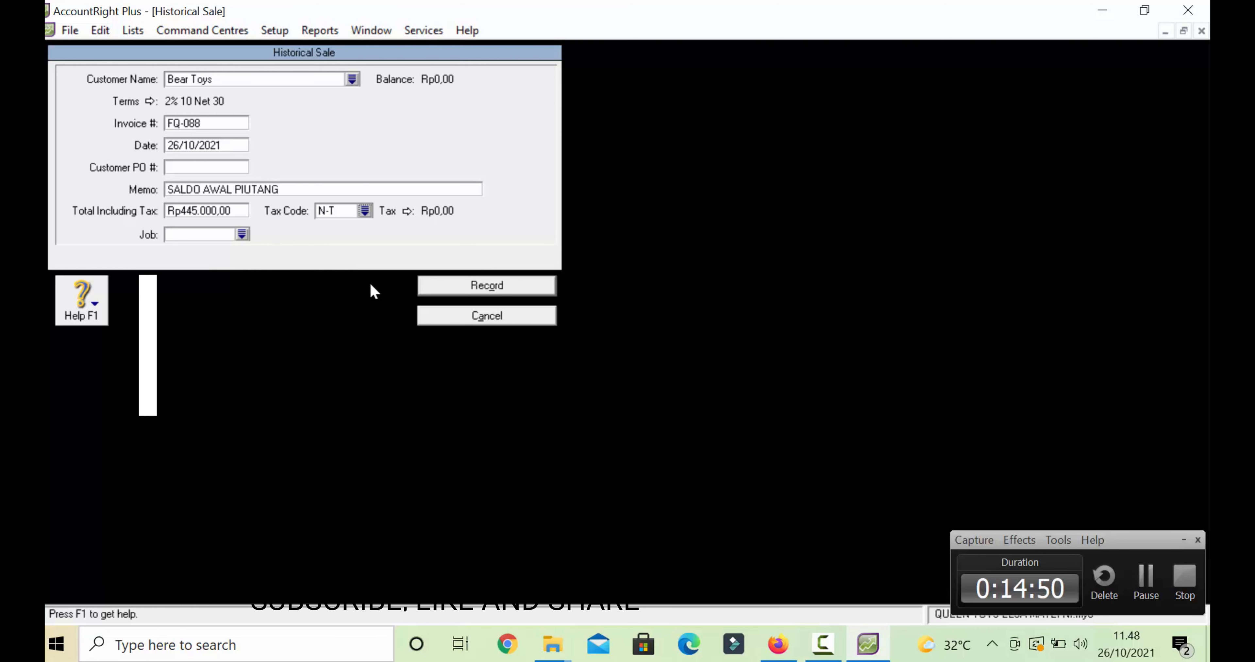
{"action": "left_click", "coordinate": [449, 291]}
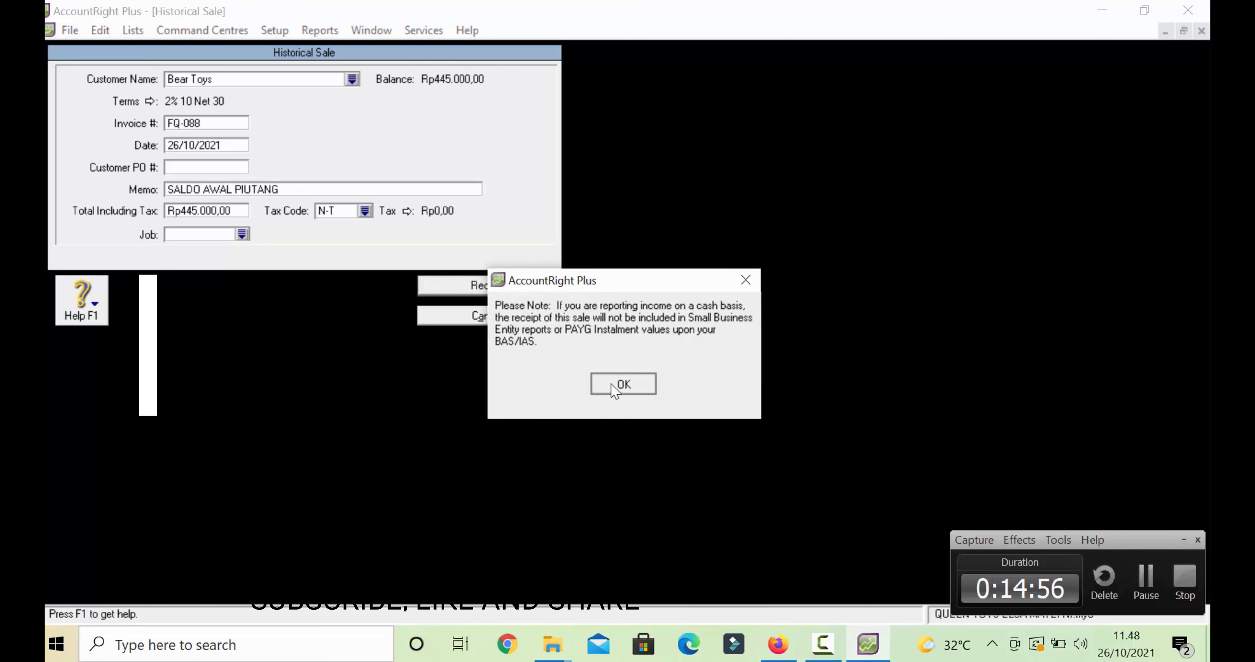
{"action": "left_click", "coordinate": [611, 383]}
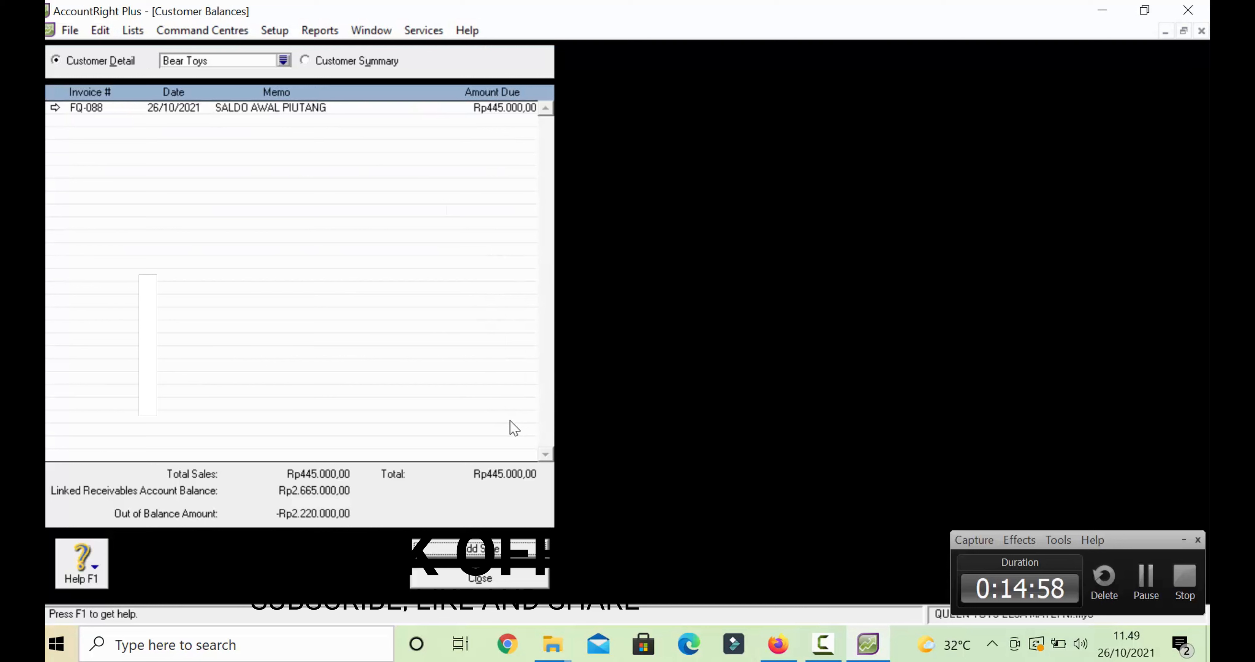
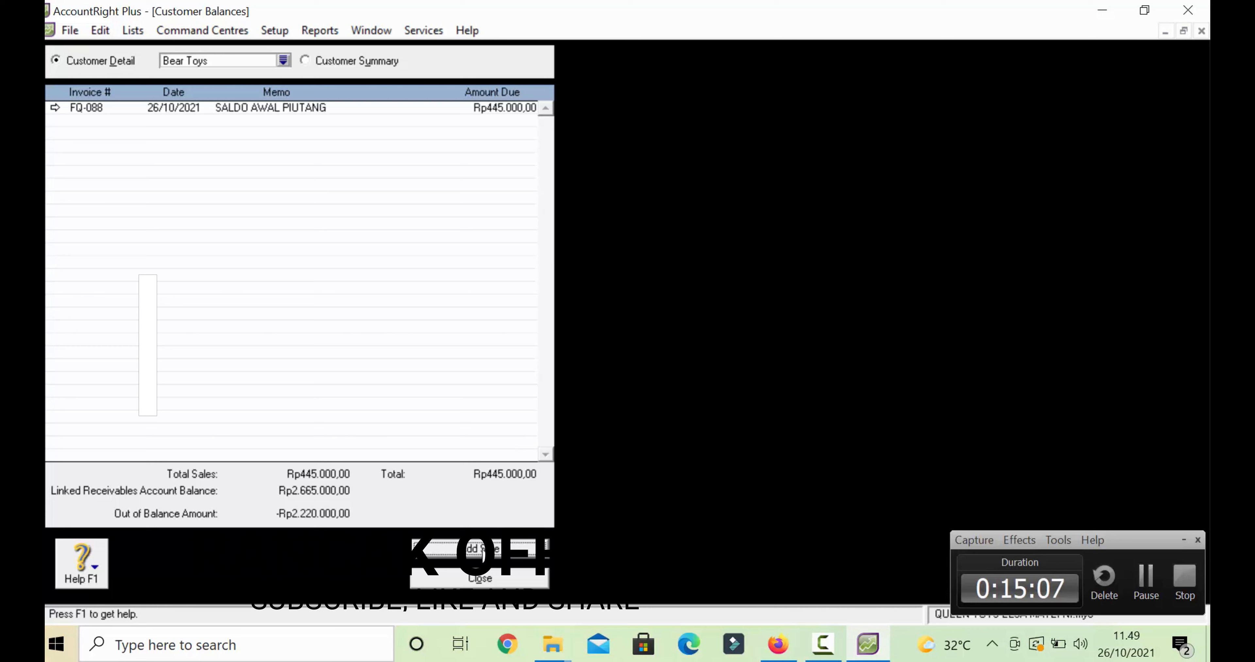
- Add a new historical sale from the Customer Balances list
{"action": "left_click", "coordinate": [480, 548]}
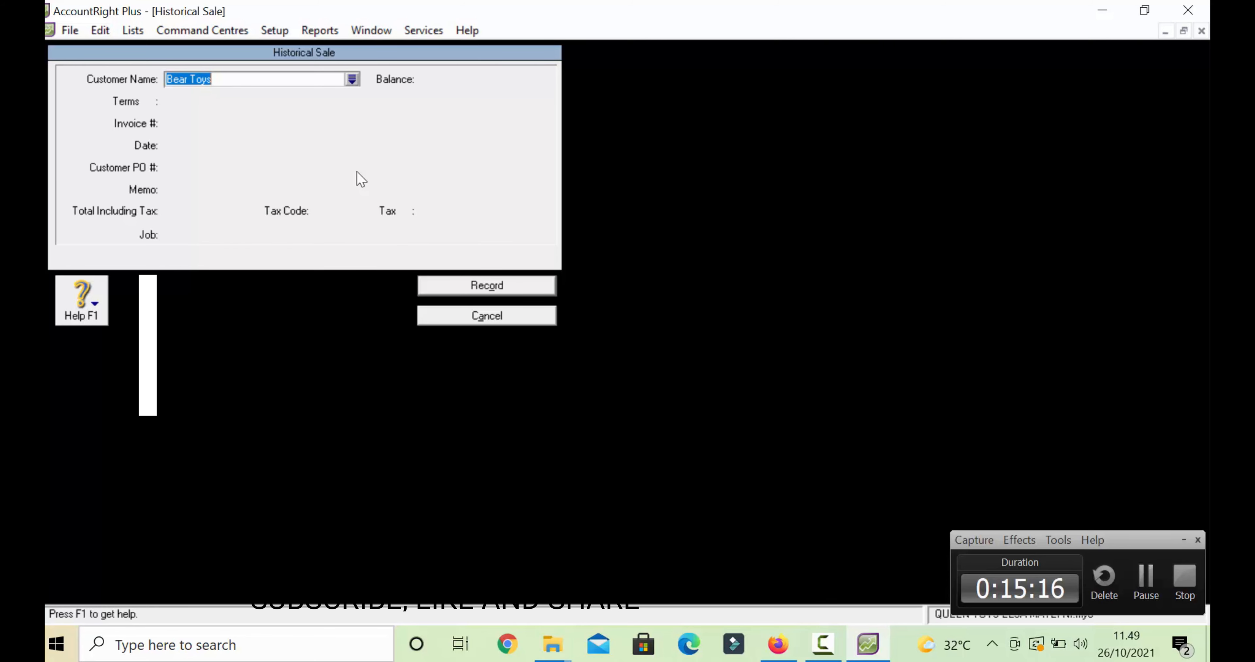
- Choose Istana Boneka as the historical sale's customer
{"action": "left_click", "coordinate": [355, 81]}
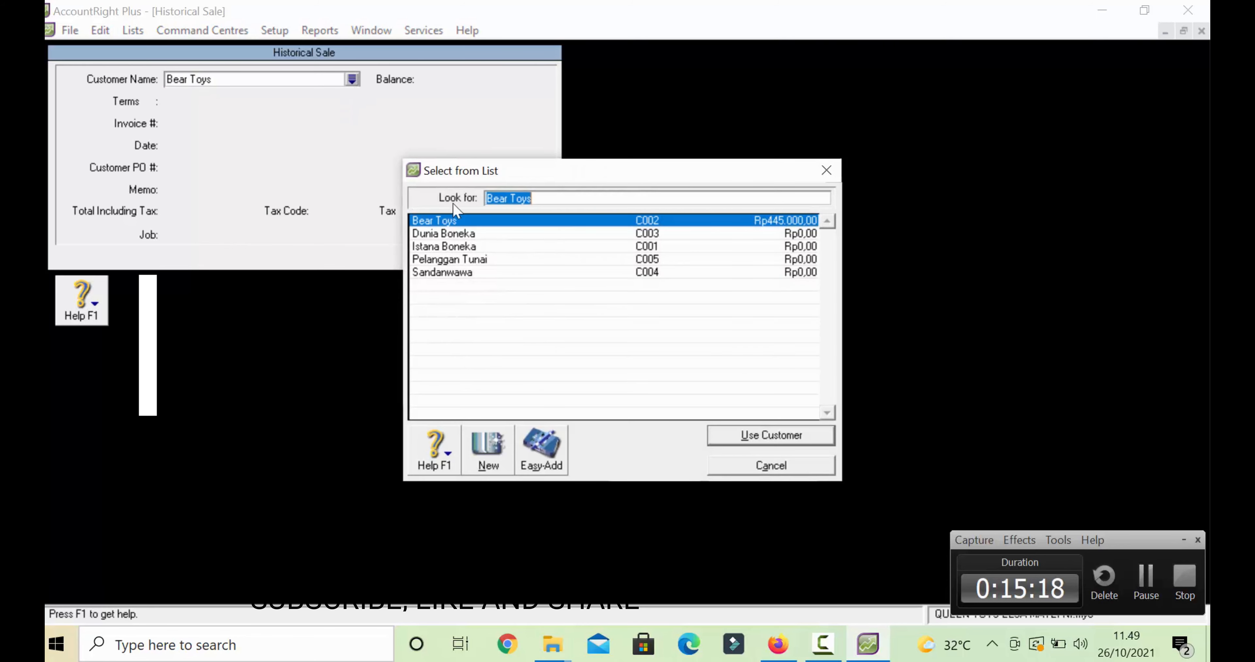
{"action": "left_click", "coordinate": [473, 246]}
{"action": "left_click", "coordinate": [740, 438]}
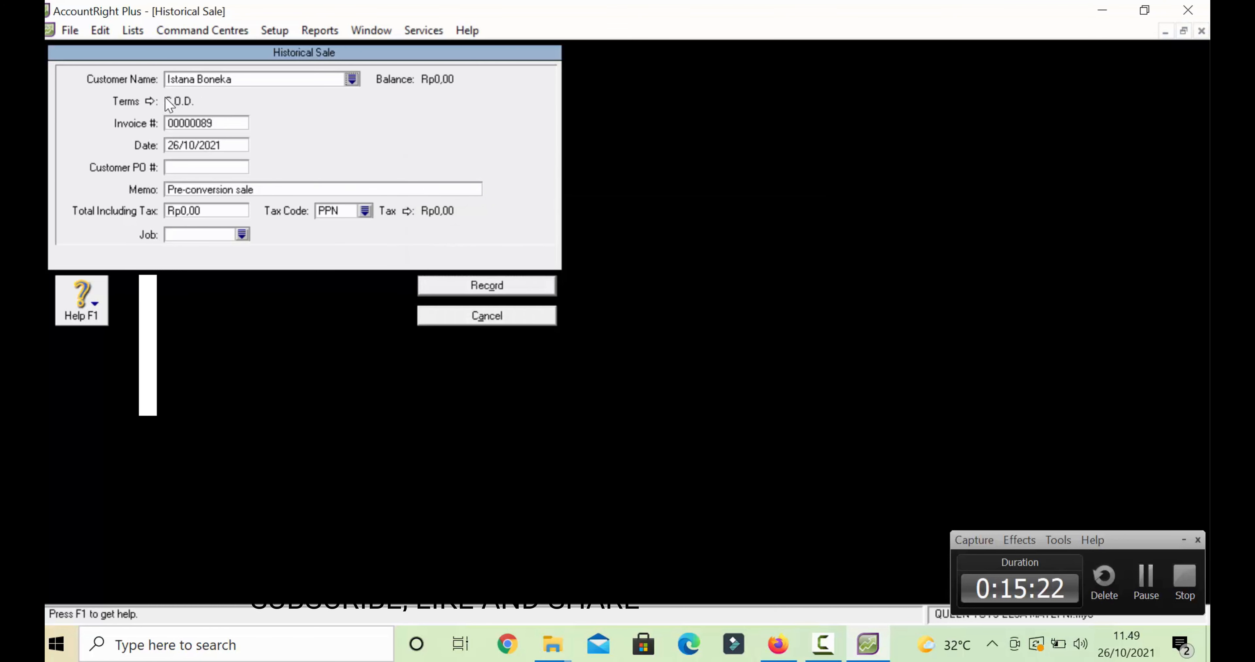
- Set credit terms to a given number of days: 10 discount days, 30 balance days
{"action": "left_click", "coordinate": [151, 101]}
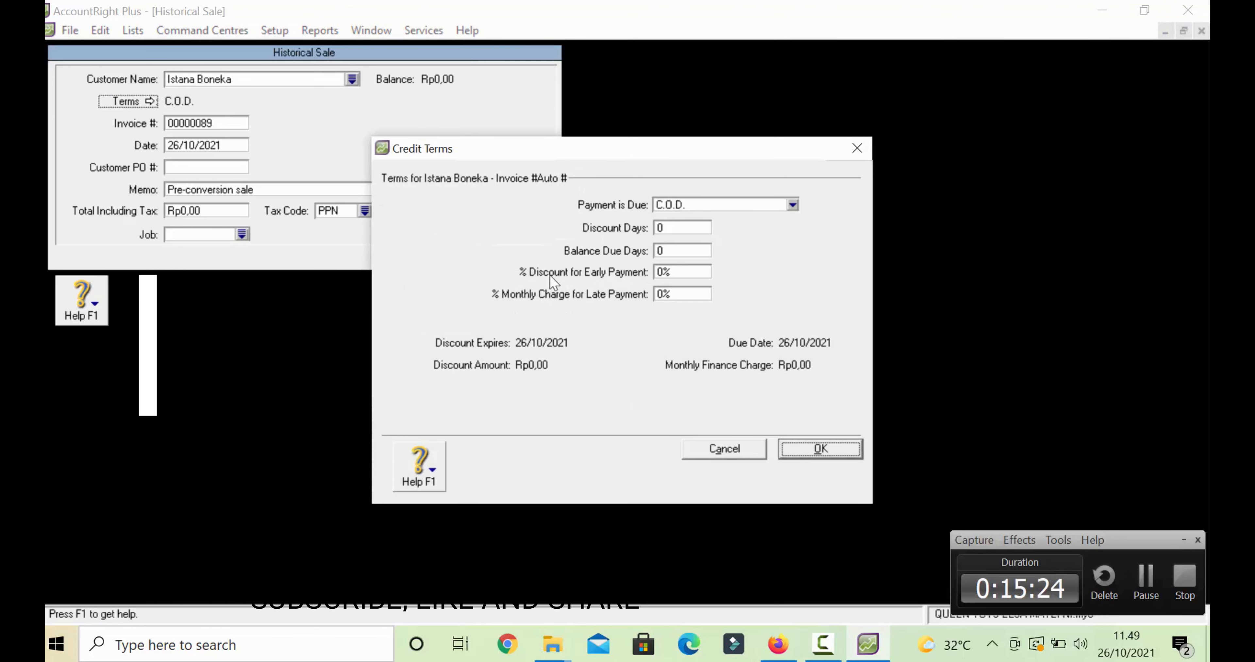
{"action": "left_click", "coordinate": [703, 205]}
{"action": "left_click", "coordinate": [706, 245]}
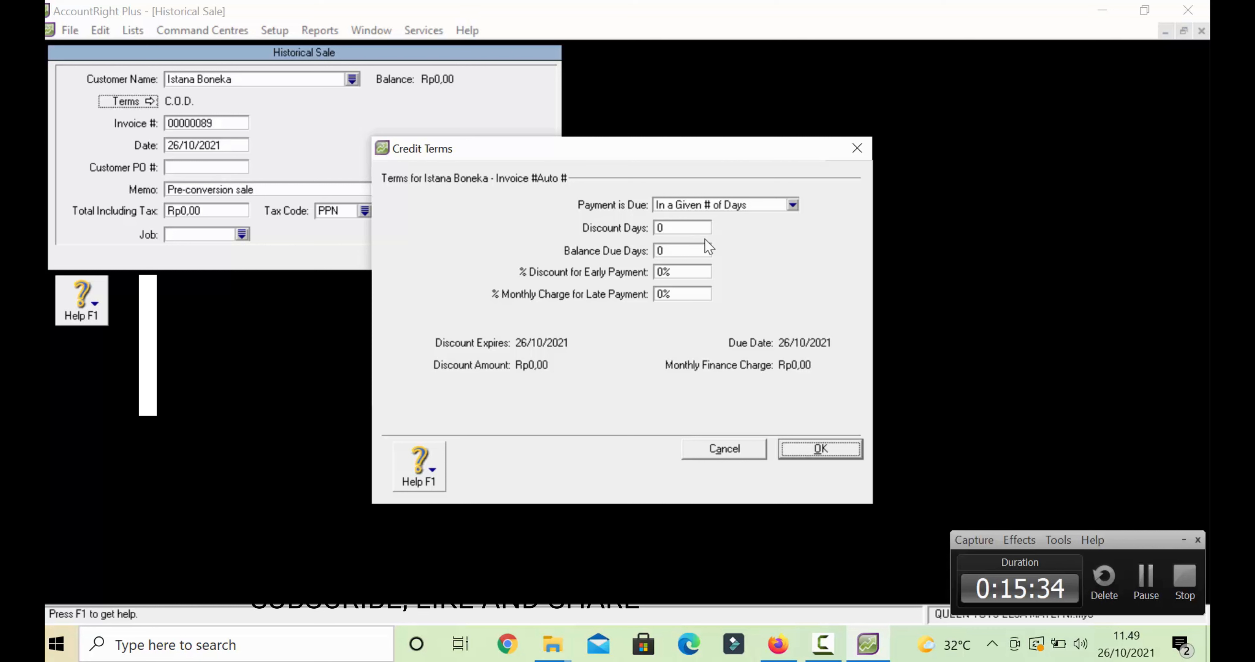
{"action": "left_click", "coordinate": [681, 228]}
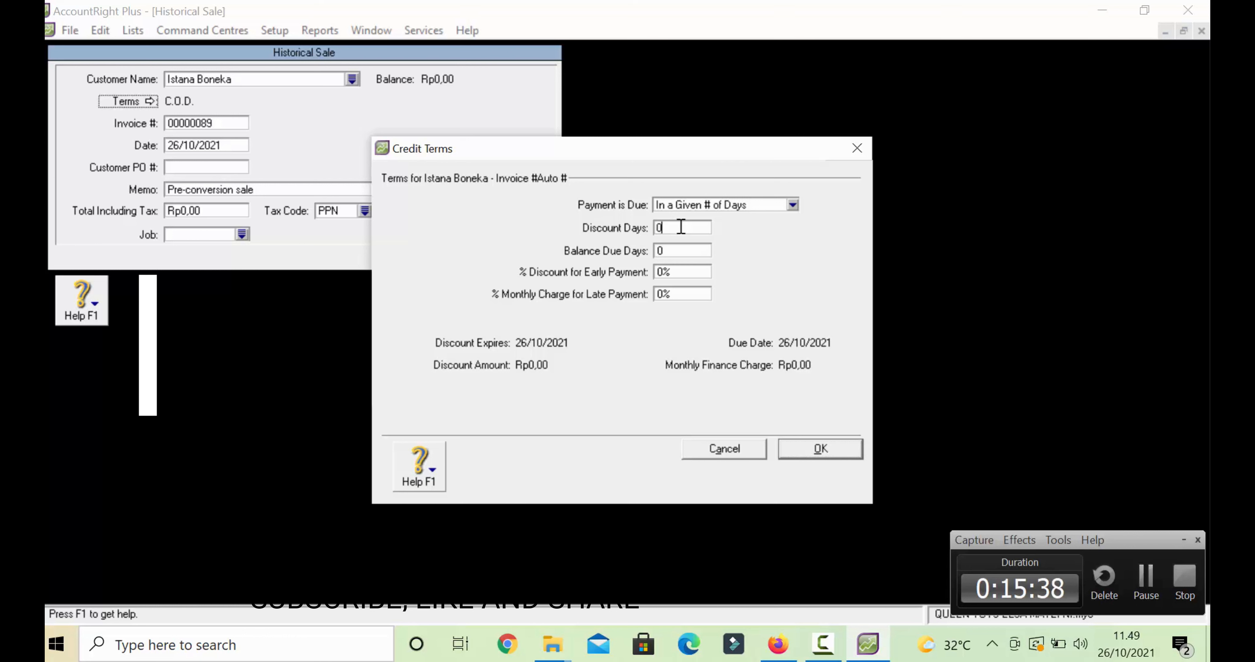
{"action": "key", "text": "BackSpace"}
{"action": "type", "text": "10"}
{"action": "left_click", "coordinate": [680, 249]}
{"action": "key", "text": "BackSpace"}
{"action": "type", "text": "30"}
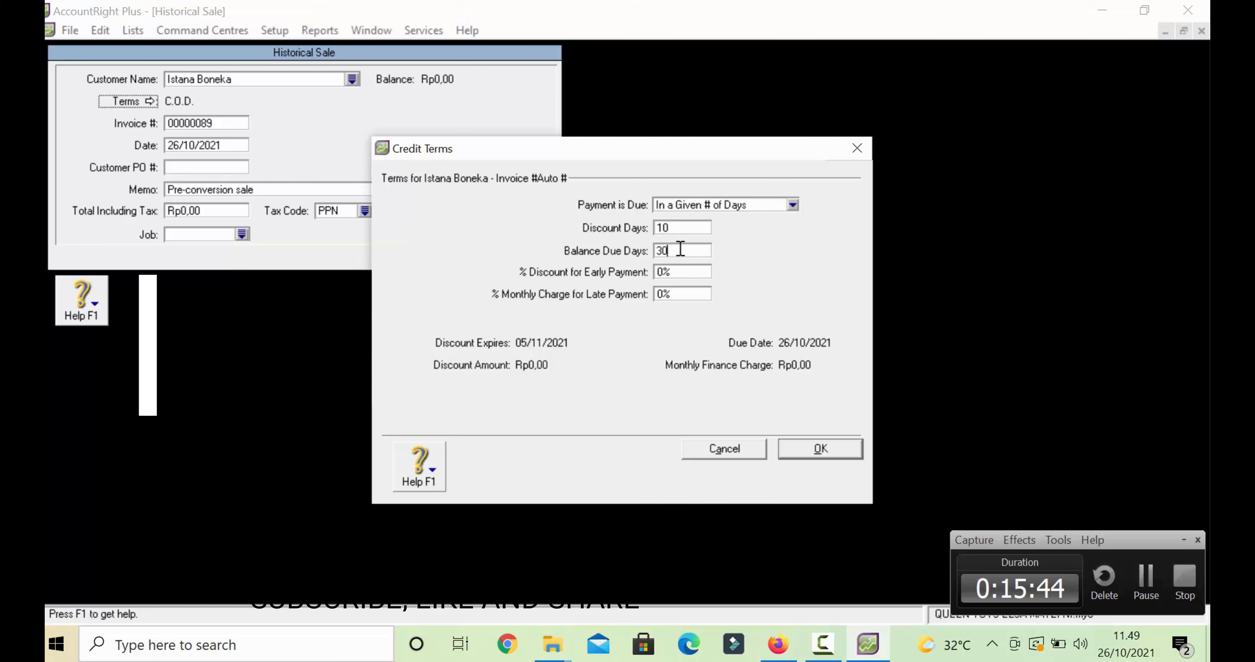
- Set a 2% early payment discount and 1% monthly late charge, and confirm the terms
{"action": "left_click", "coordinate": [670, 272]}
{"action": "left_click", "coordinate": [677, 273]}
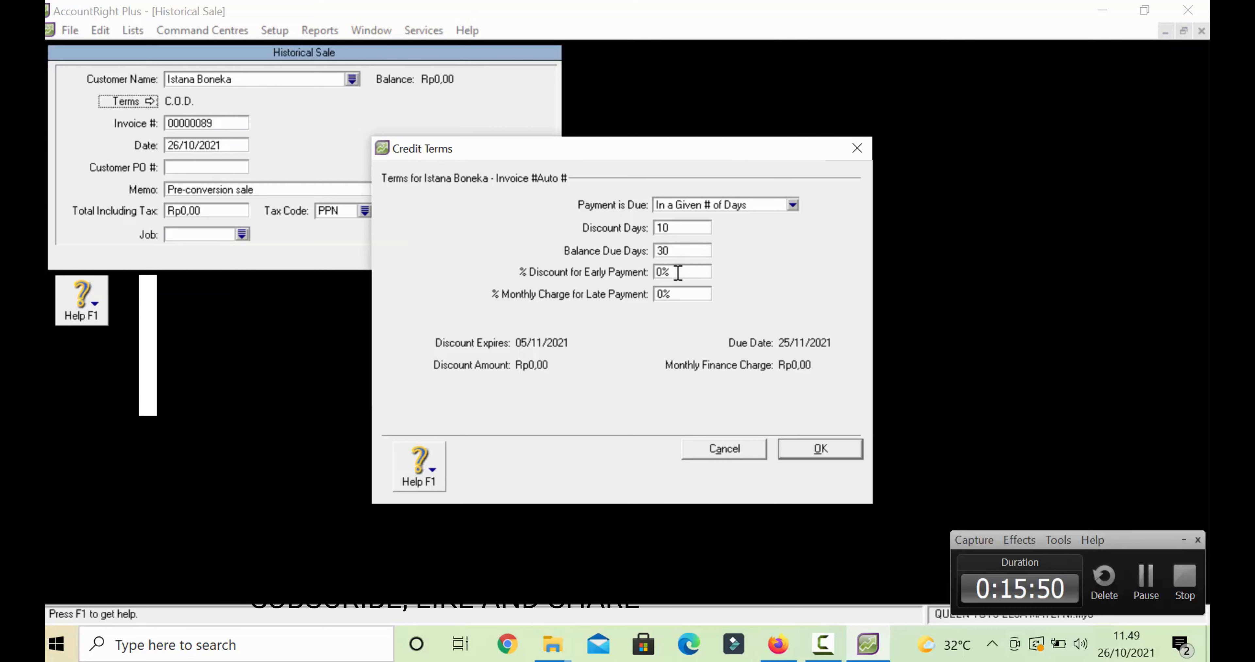
{"action": "key", "text": "BackSpace"}
{"action": "type", "text": "2"}
{"action": "left_click", "coordinate": [676, 295]}
{"action": "key", "text": "BackSpace"}
{"action": "type", "text": "1"}
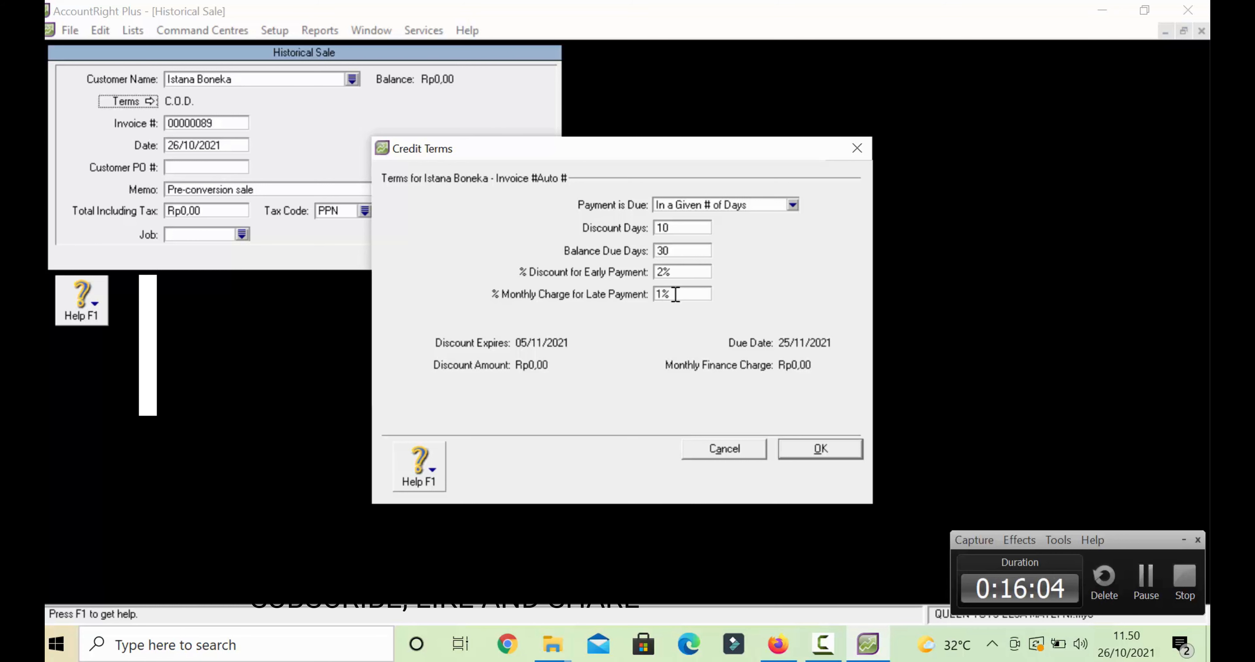
{"action": "left_click", "coordinate": [809, 449]}
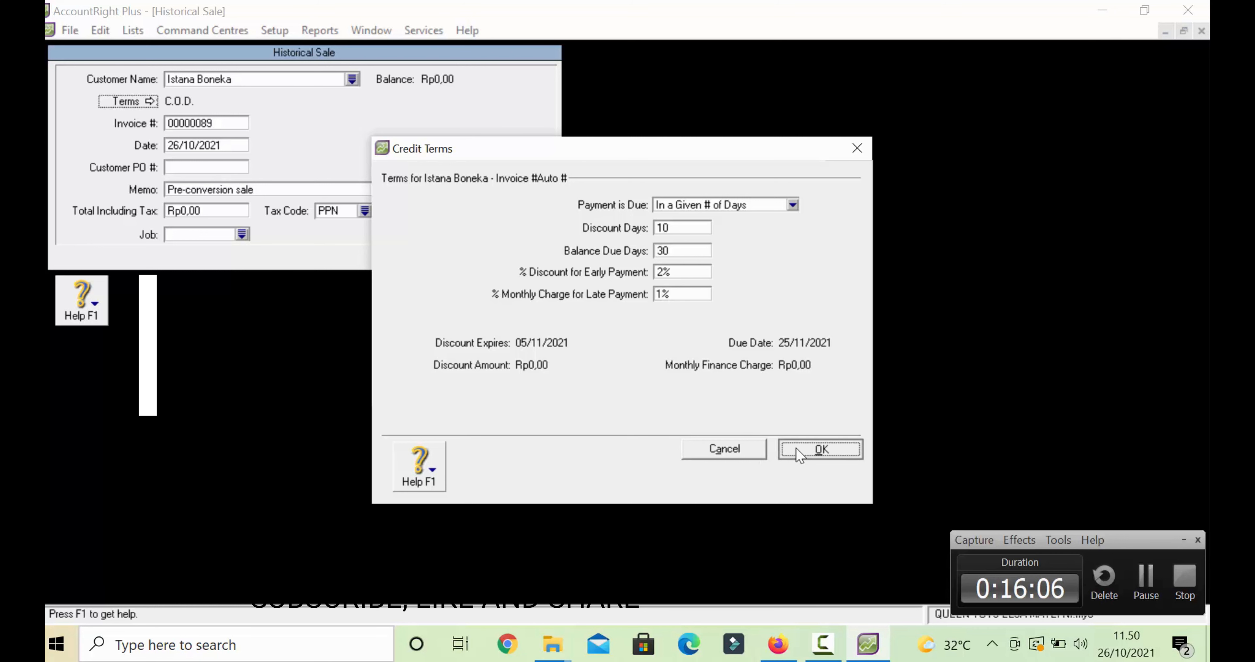
- Enter invoice FQ-078, date 15/08/2017 and memo SALDO AWAL PIUTANG
{"action": "key", "text": "Tab"}
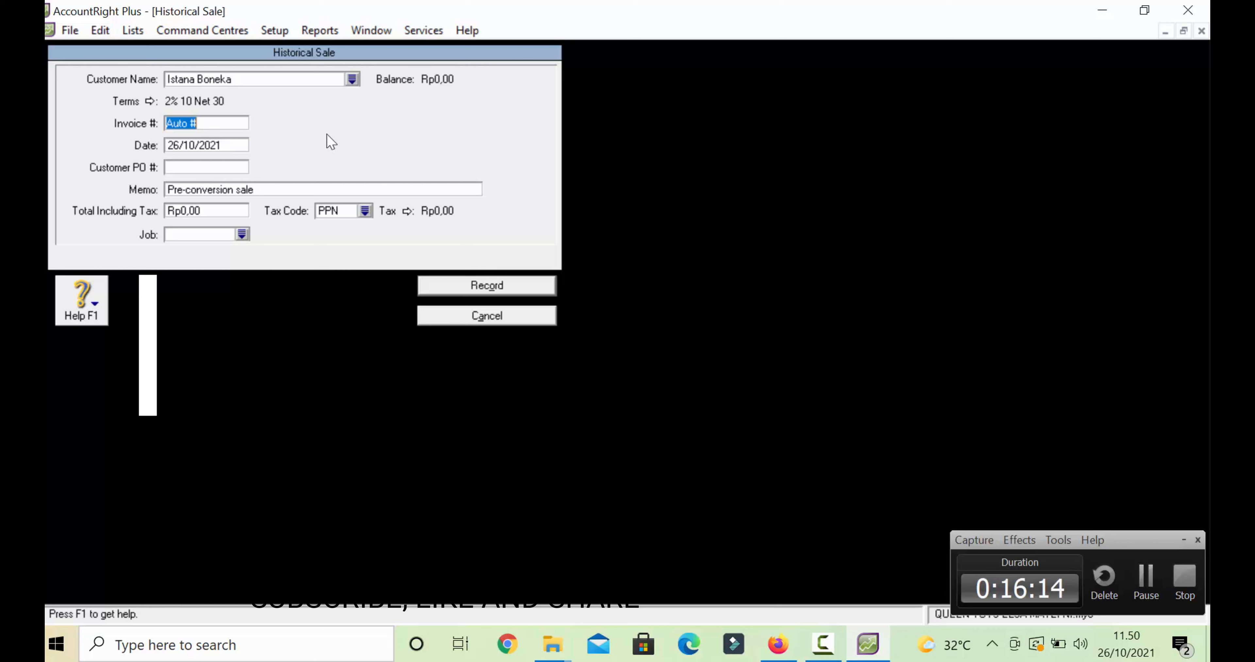
{"action": "type", "text": "FQ-078"}
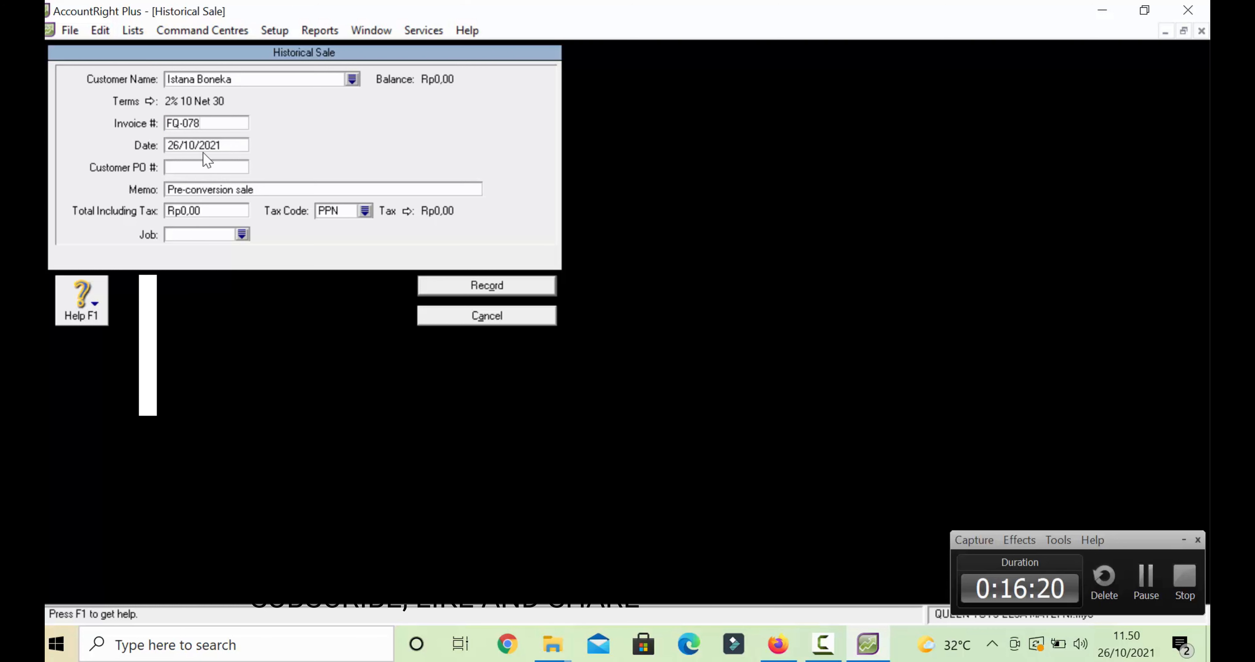
{"action": "left_click", "coordinate": [222, 146]}
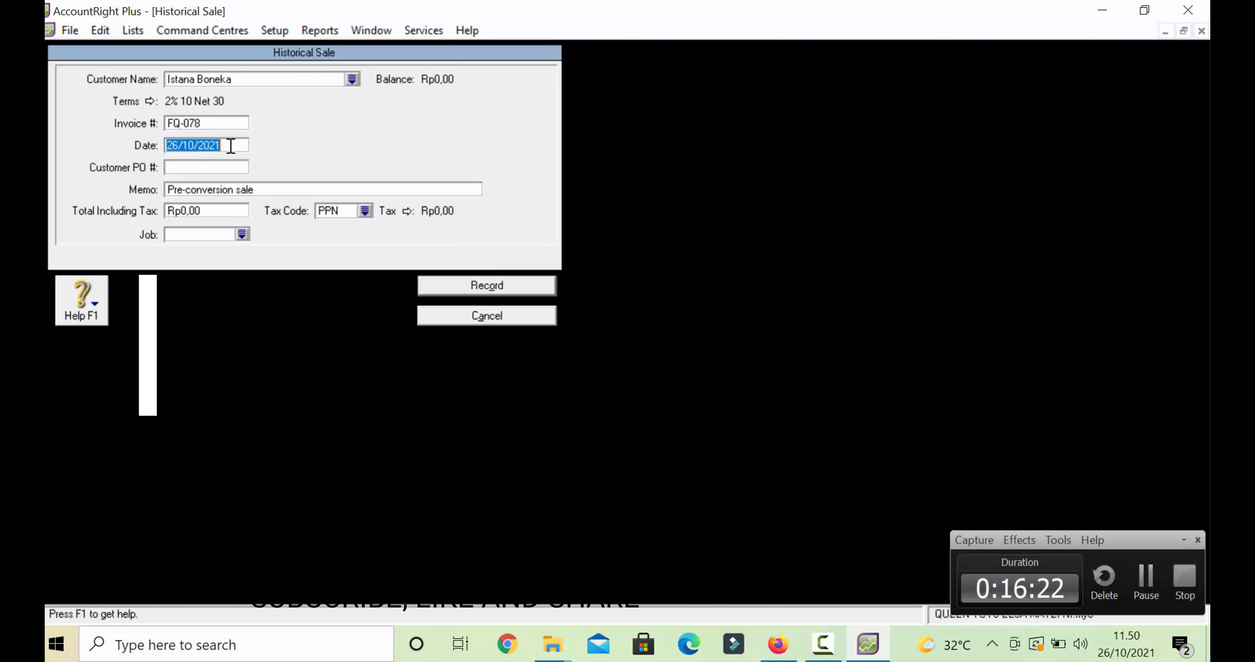
{"action": "type", "text": "1"}
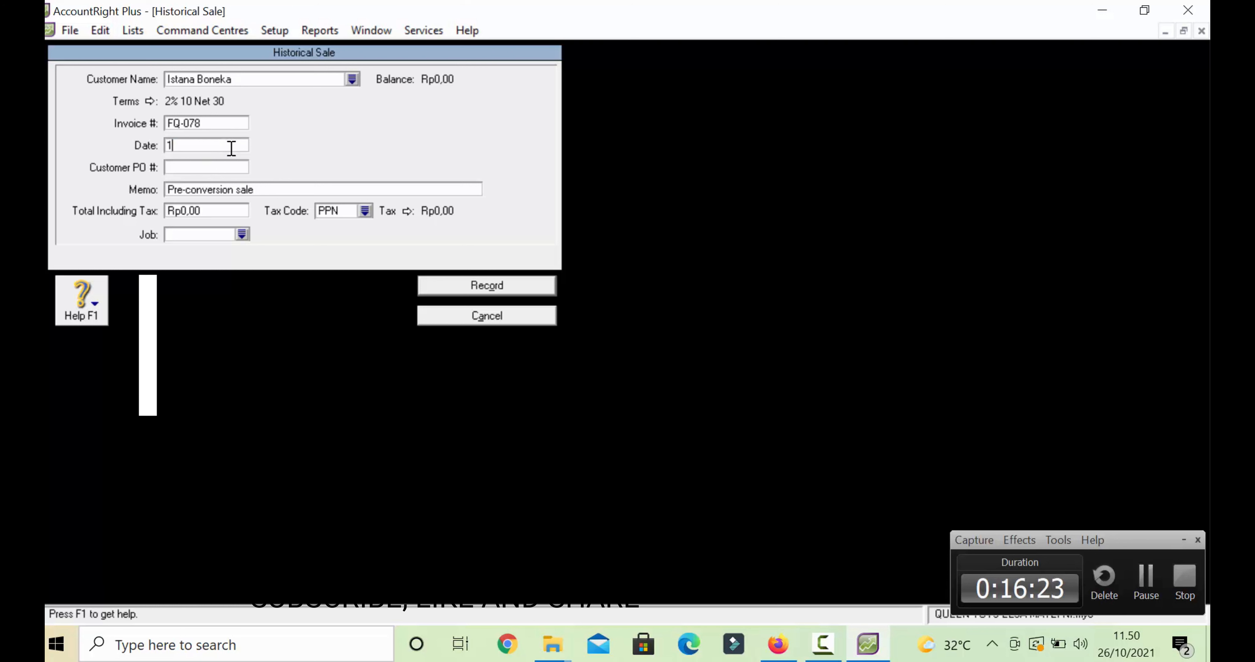
{"action": "type", "text": "5/08/2017"}
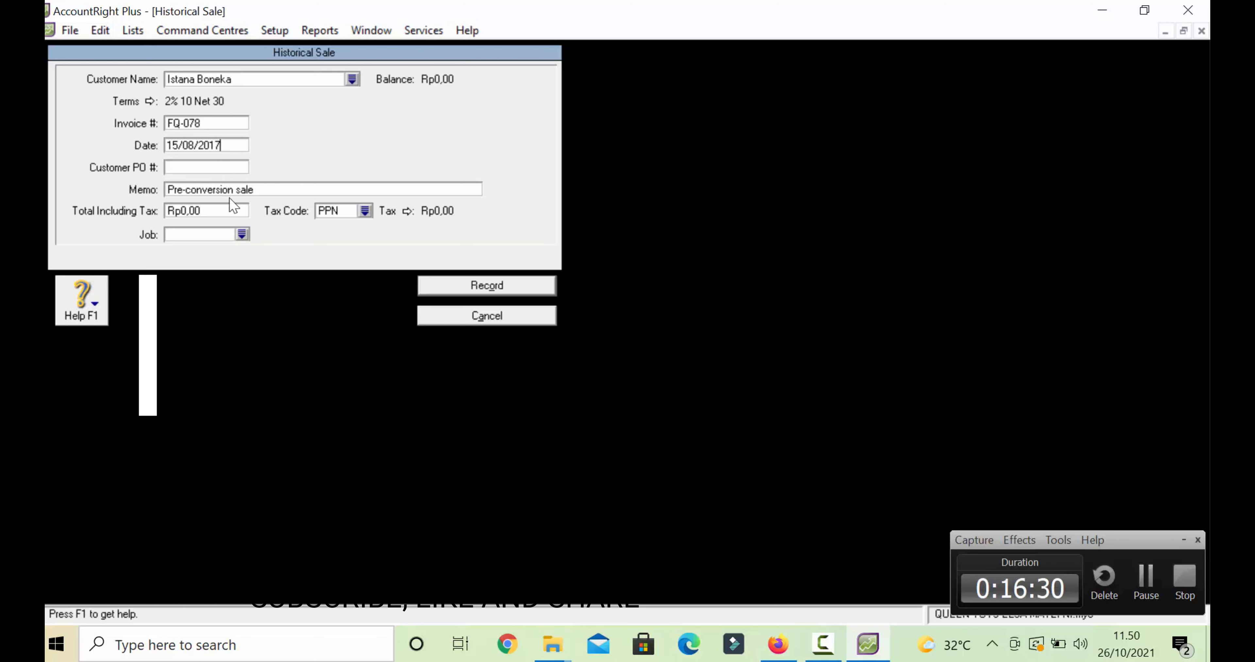
{"action": "left_click", "coordinate": [237, 189]}
{"action": "type", "text": "SA"}
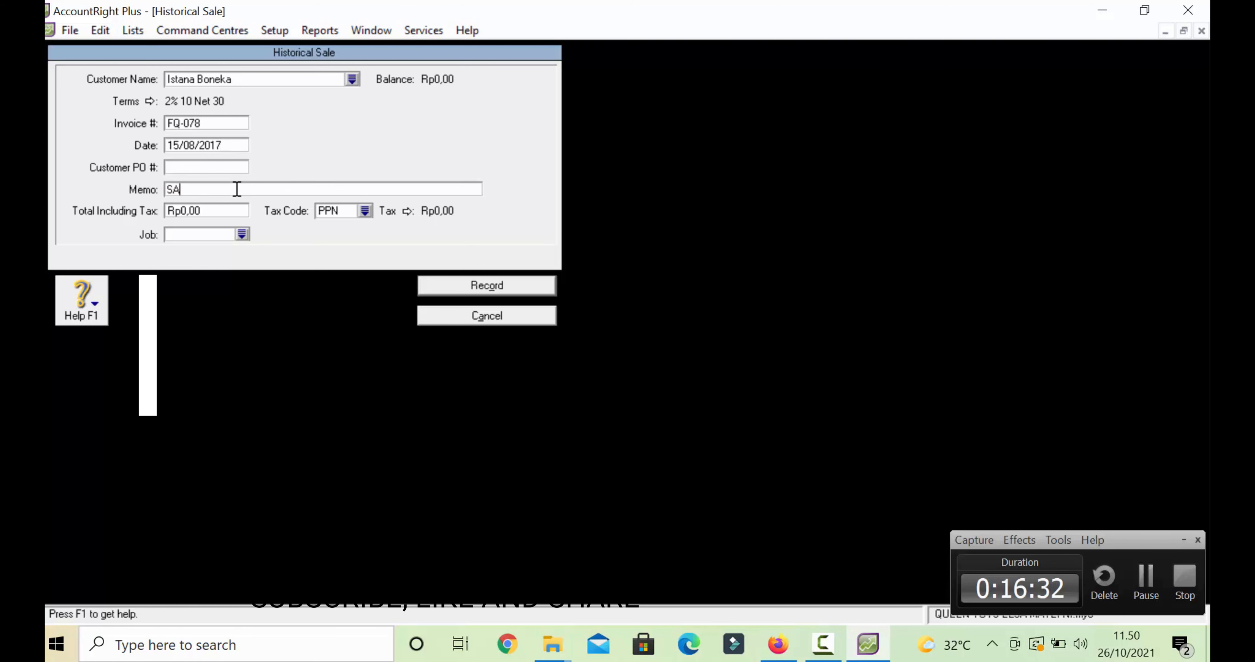
{"action": "type", "text": "LDO AWAL PIUTANG"}
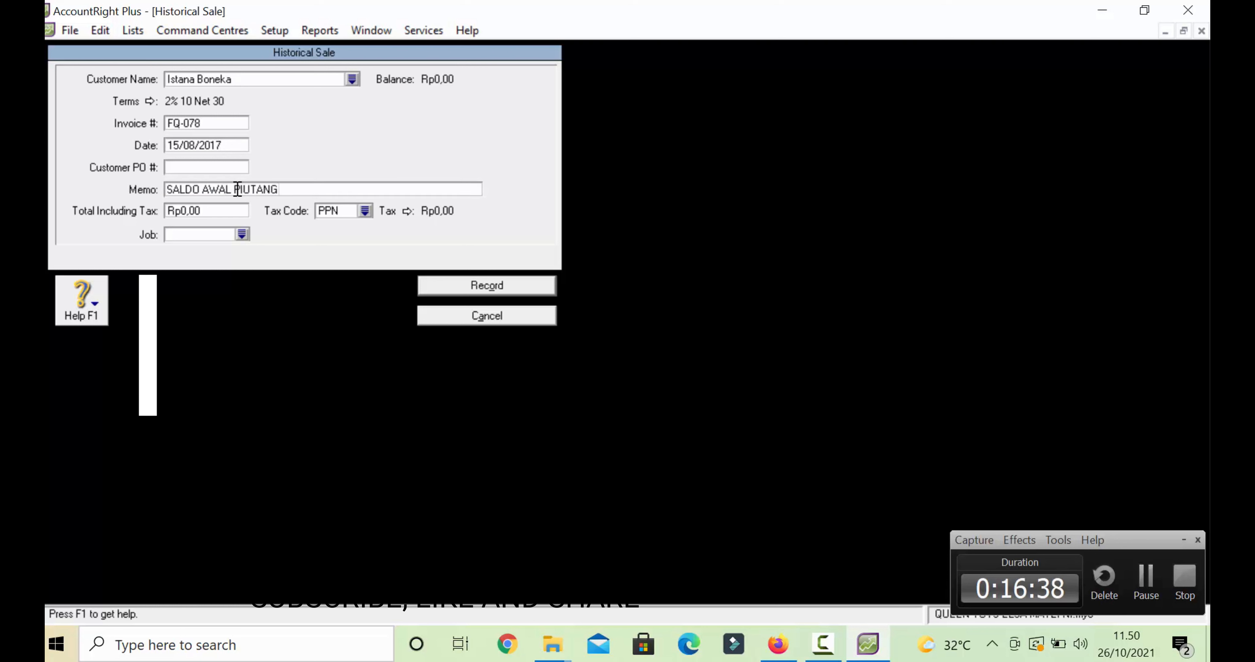
- Enter a 435.000 total with tax code N-T and record the sale, acknowledging the notice
{"action": "left_click", "coordinate": [212, 212]}
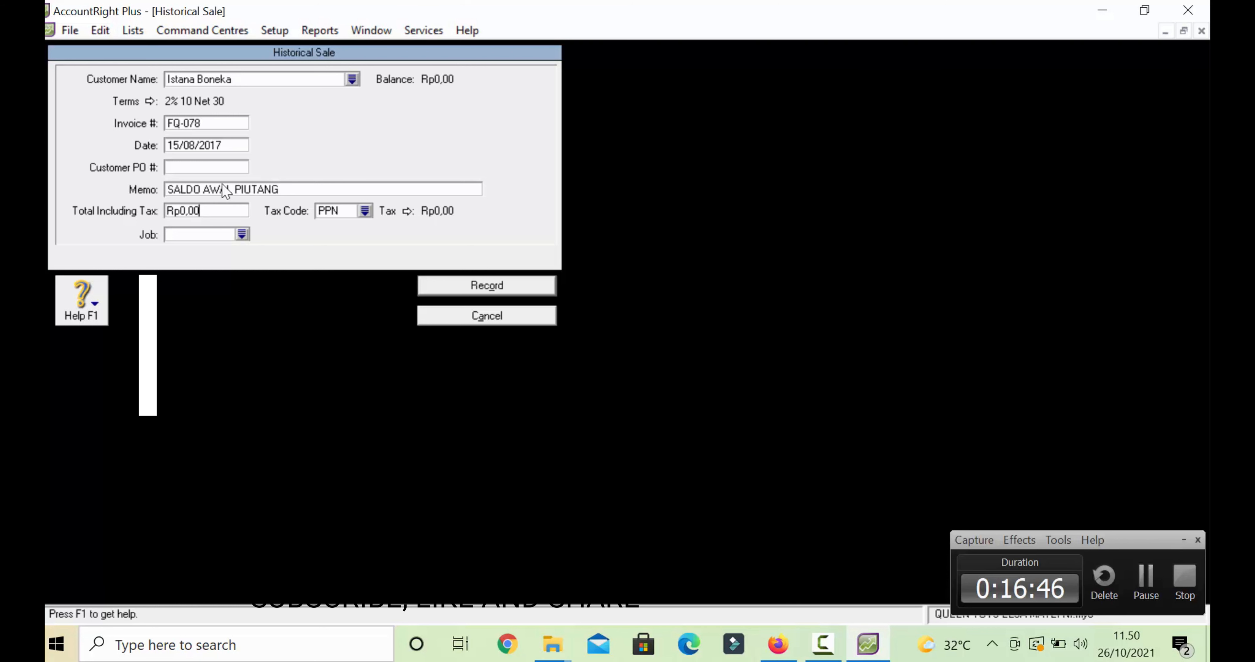
{"action": "key", "text": "BackSpace"}
{"action": "key", "text": "BackSpace"}
{"action": "key", "text": "BackSpace"}
{"action": "key", "text": "BackSpace"}
{"action": "key", "text": "BackSpace"}
{"action": "key", "text": "BackSpace"}
{"action": "type", "text": "435.000"}
{"action": "left_click", "coordinate": [365, 210]}
{"action": "double_click", "coordinate": [536, 342]}
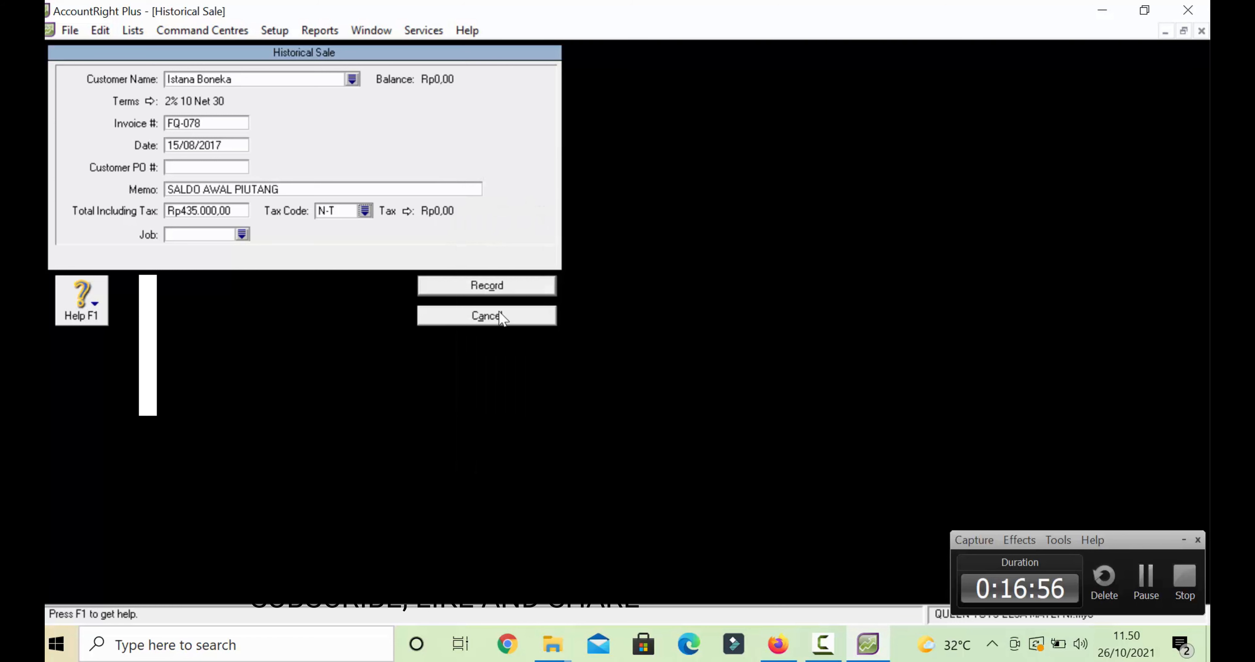
{"action": "left_click", "coordinate": [521, 287]}
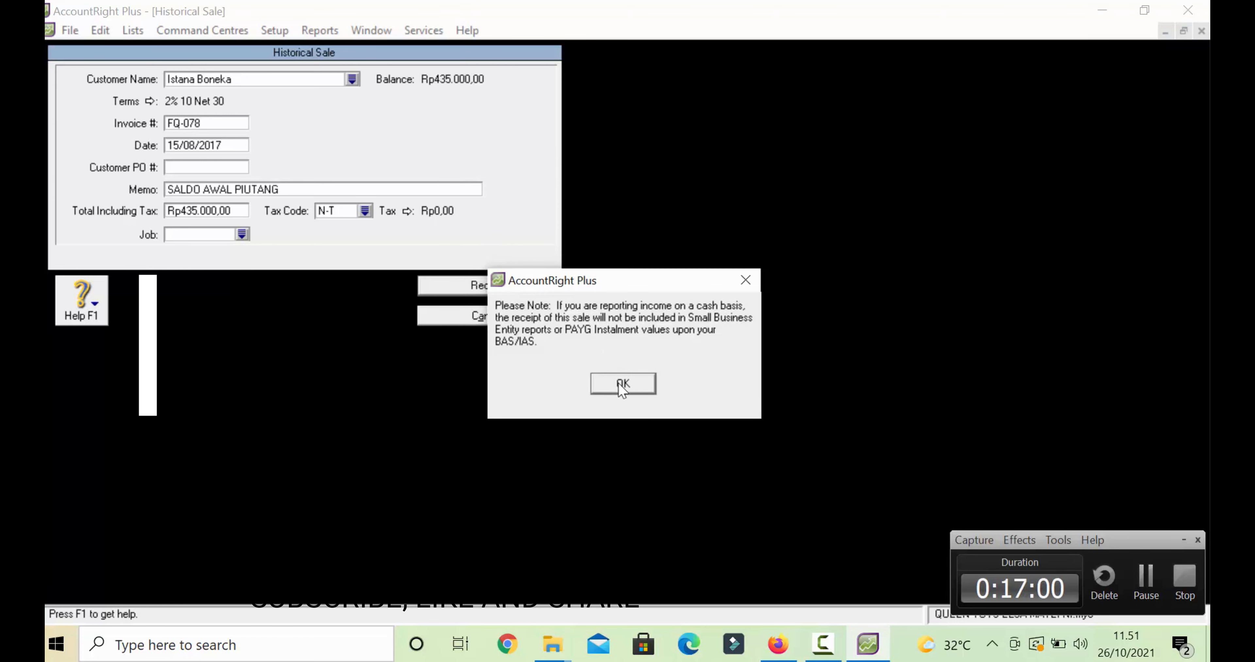
{"action": "left_click", "coordinate": [620, 383]}
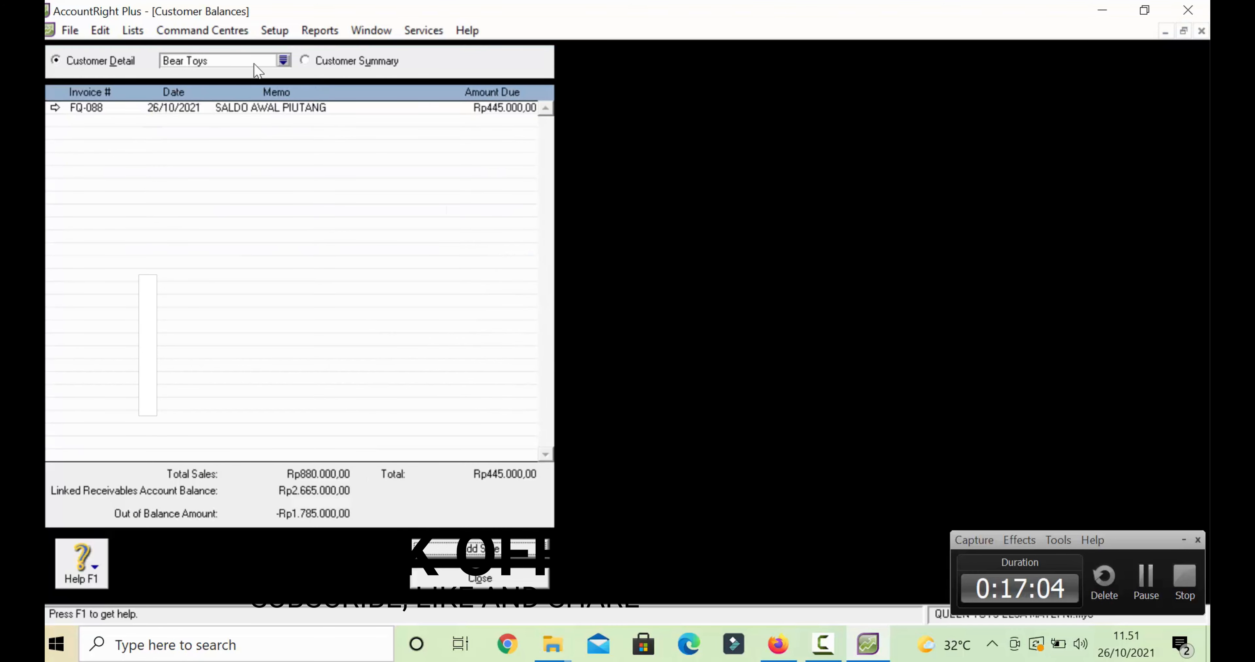
- Start another historical sale with Dunia Boneka as the customer
{"action": "left_click", "coordinate": [285, 62]}
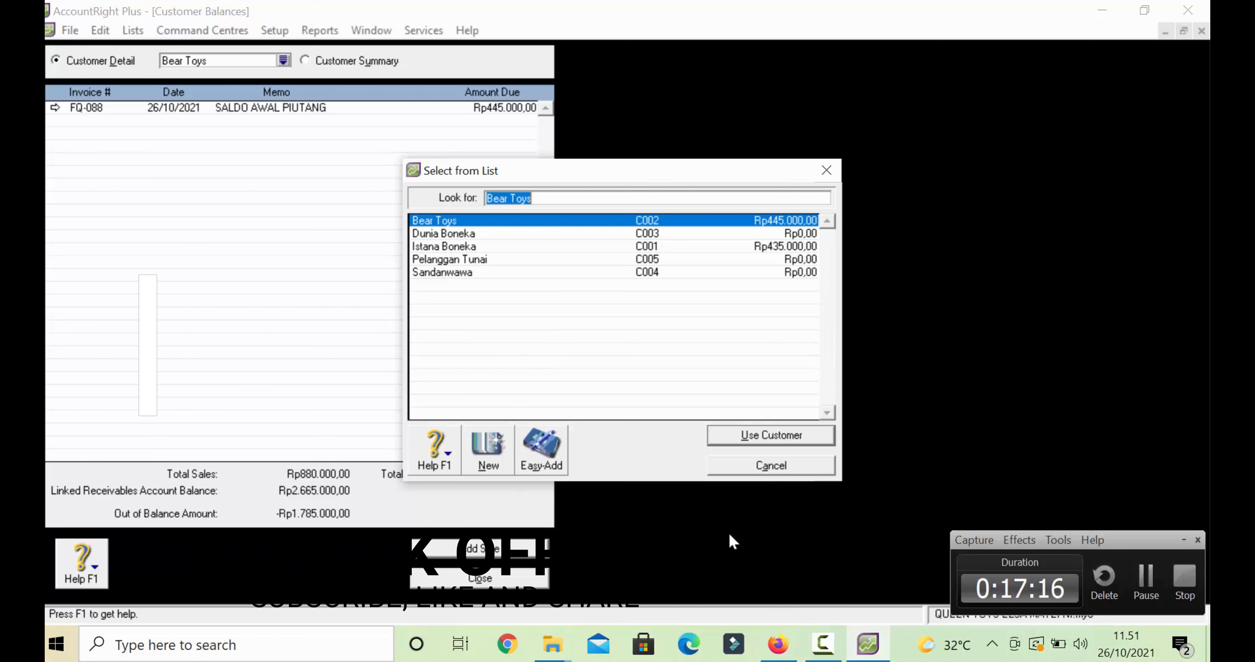
{"action": "left_click", "coordinate": [746, 470]}
{"action": "left_click", "coordinate": [476, 552]}
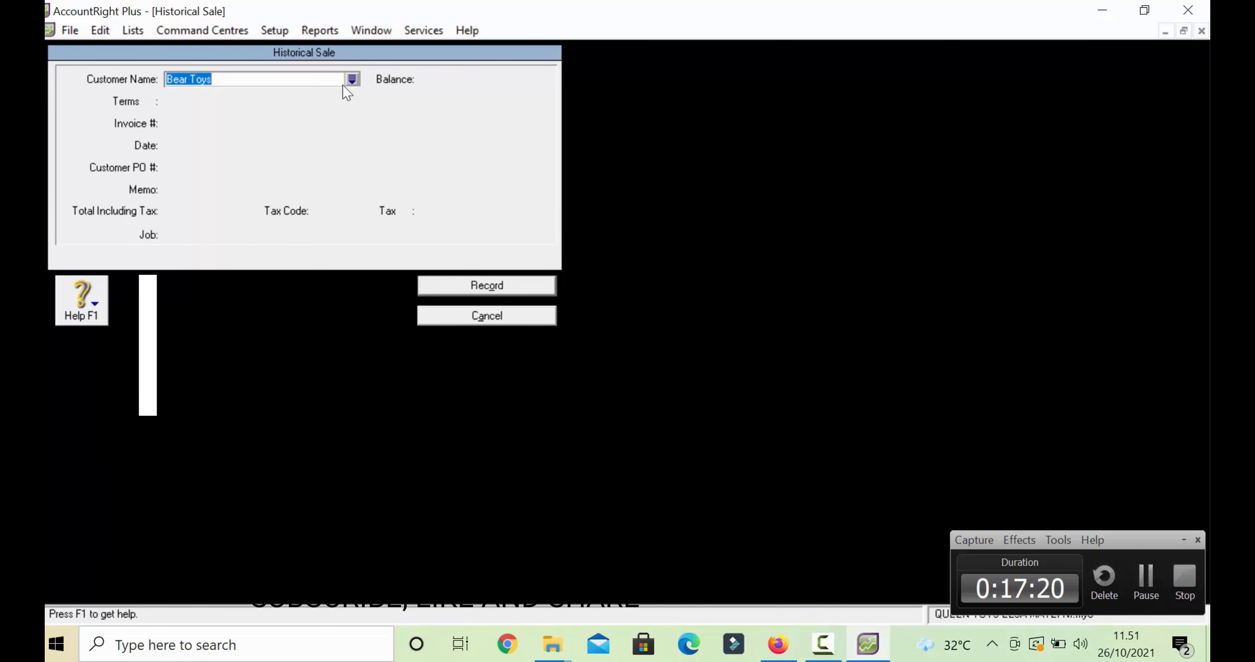
{"action": "left_click", "coordinate": [352, 79]}
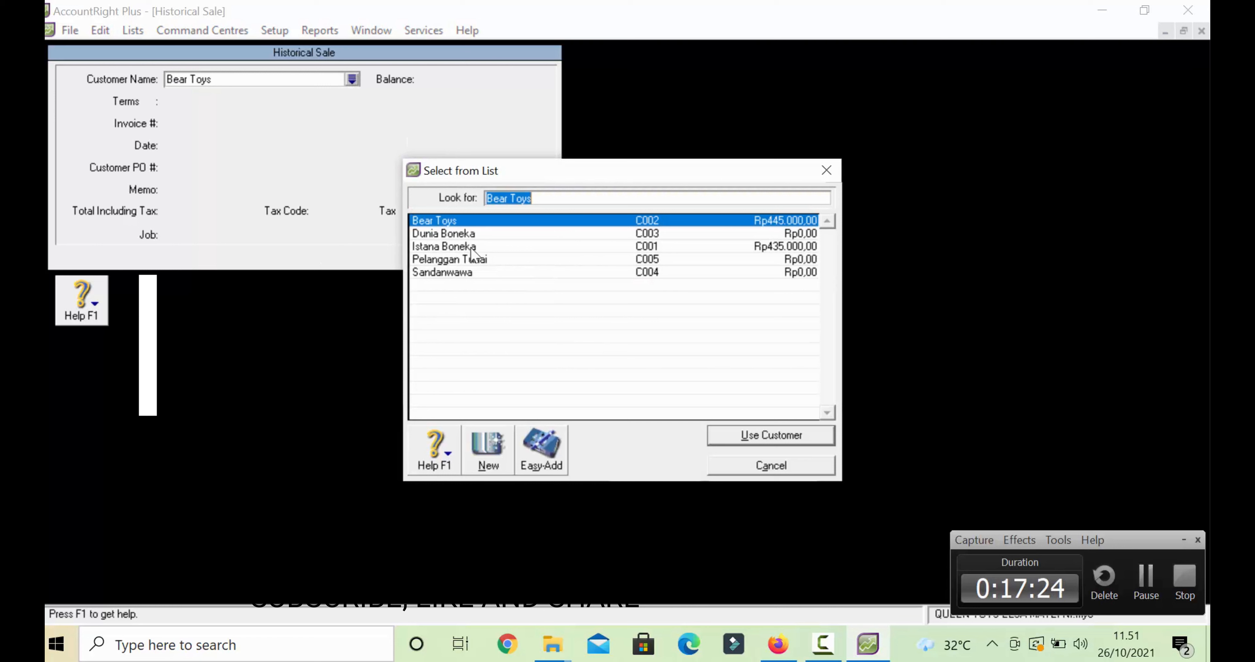
{"action": "double_click", "coordinate": [462, 233]}
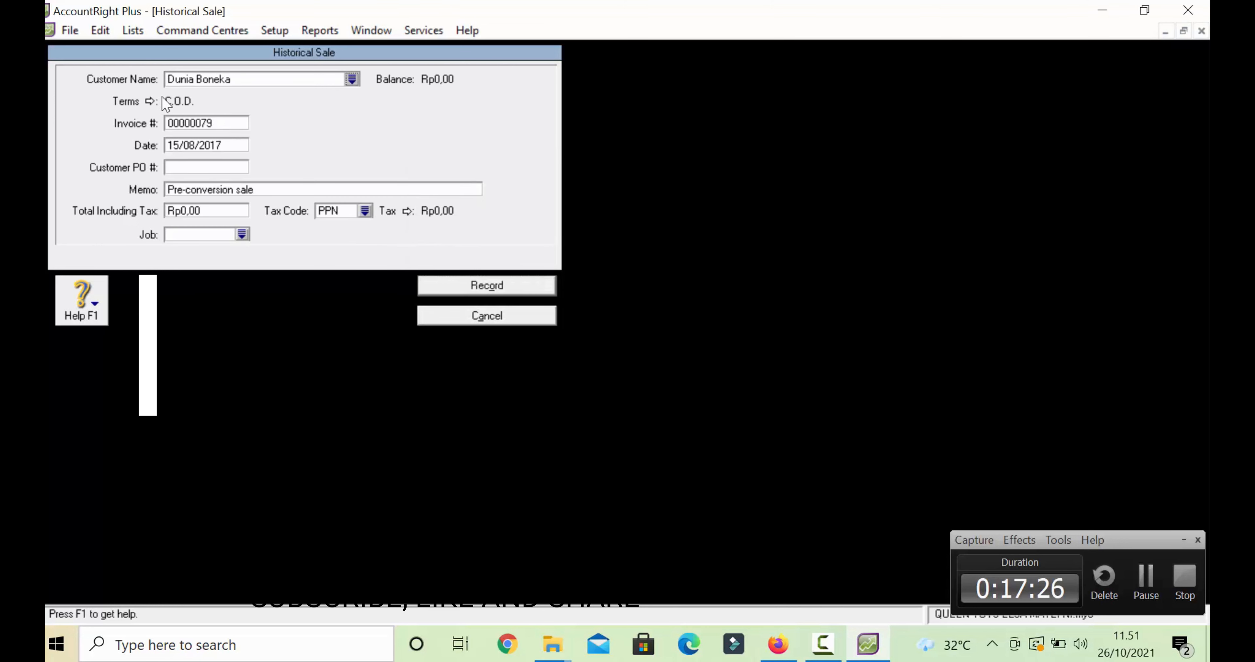
- Set credit terms due in a given number of days: 10 discount days, 30 balance days
{"action": "left_click", "coordinate": [155, 101]}
{"action": "left_click", "coordinate": [671, 206]}
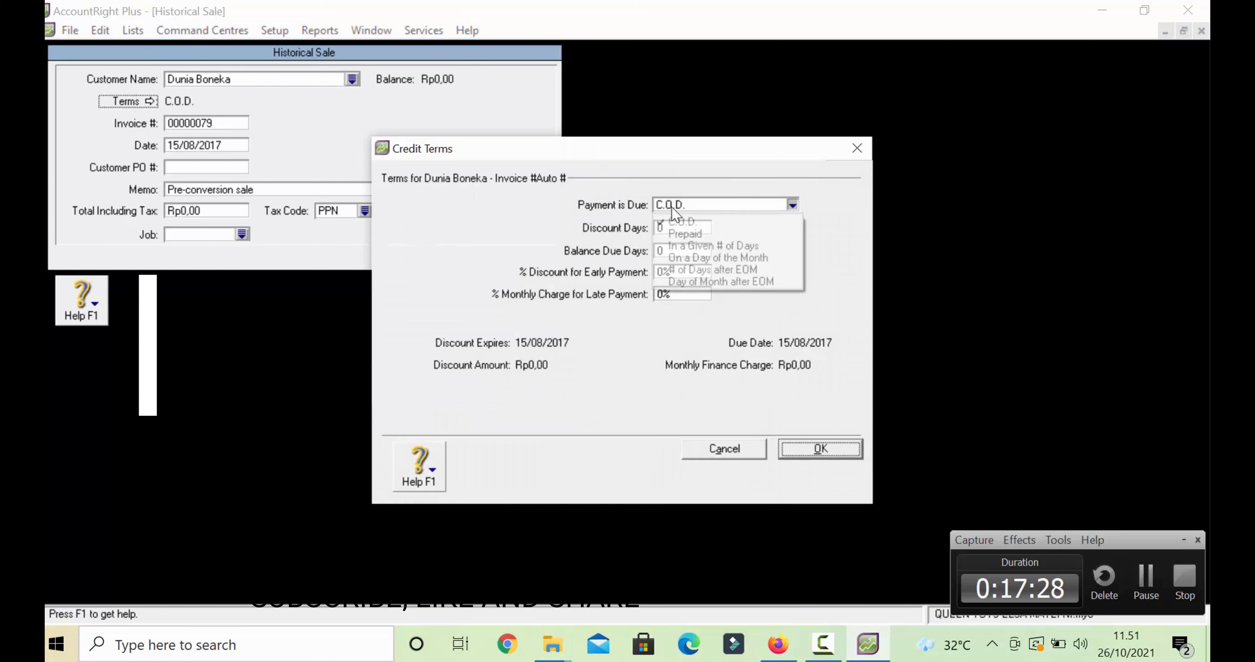
{"action": "left_click", "coordinate": [687, 245]}
{"action": "left_click", "coordinate": [675, 227]}
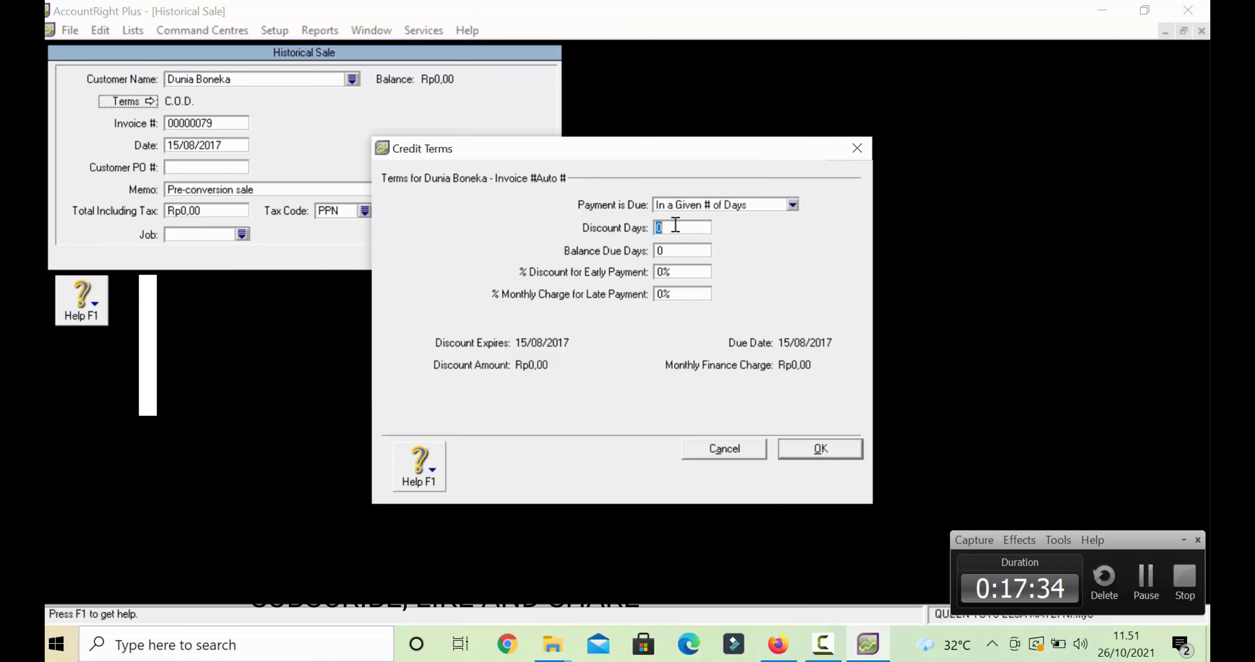
{"action": "type", "text": "10"}
{"action": "left_click", "coordinate": [671, 251]}
{"action": "type", "text": "3"}
- Set the early payment discount to 2% and move to the monthly late charge
{"action": "left_click", "coordinate": [677, 271]}
{"action": "key", "text": "Left"}
{"action": "key", "text": "BackSpace"}
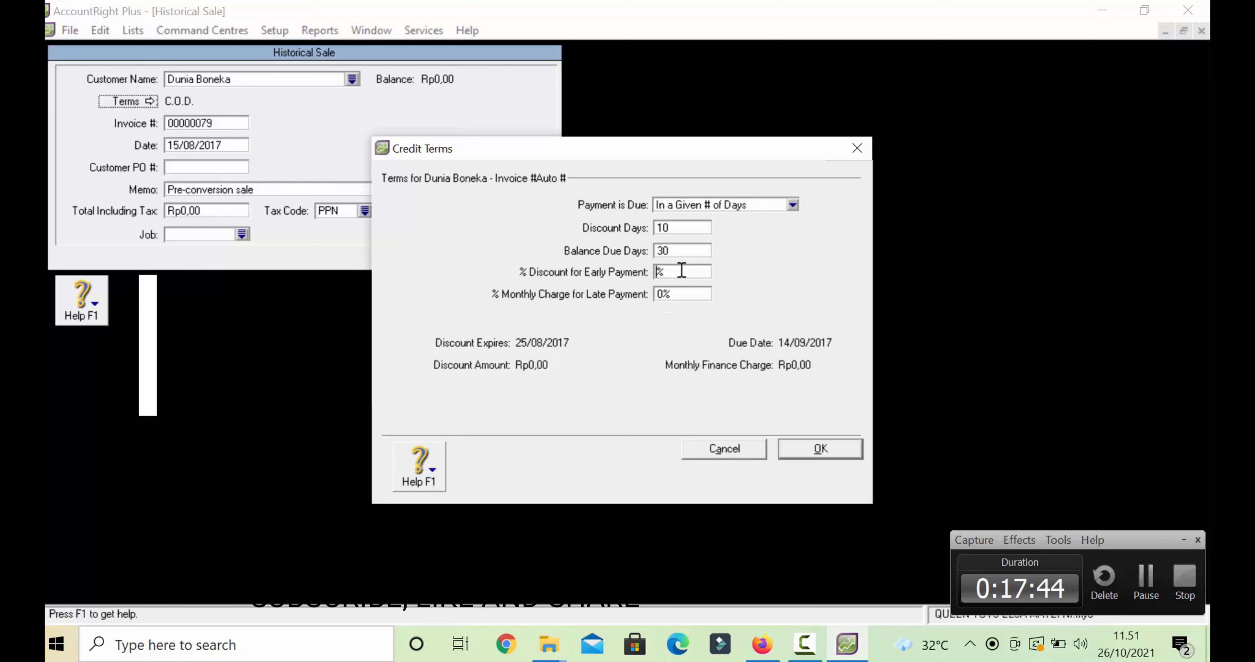
{"action": "type", "text": "2"}
{"action": "left_click", "coordinate": [680, 293]}
{"action": "left_click", "coordinate": [680, 295]}
- Confirm the terms and enter invoice FQ-093, date 28/08/2017, memo SALDO AWAL PIUTANG
{"action": "key", "text": "Return"}
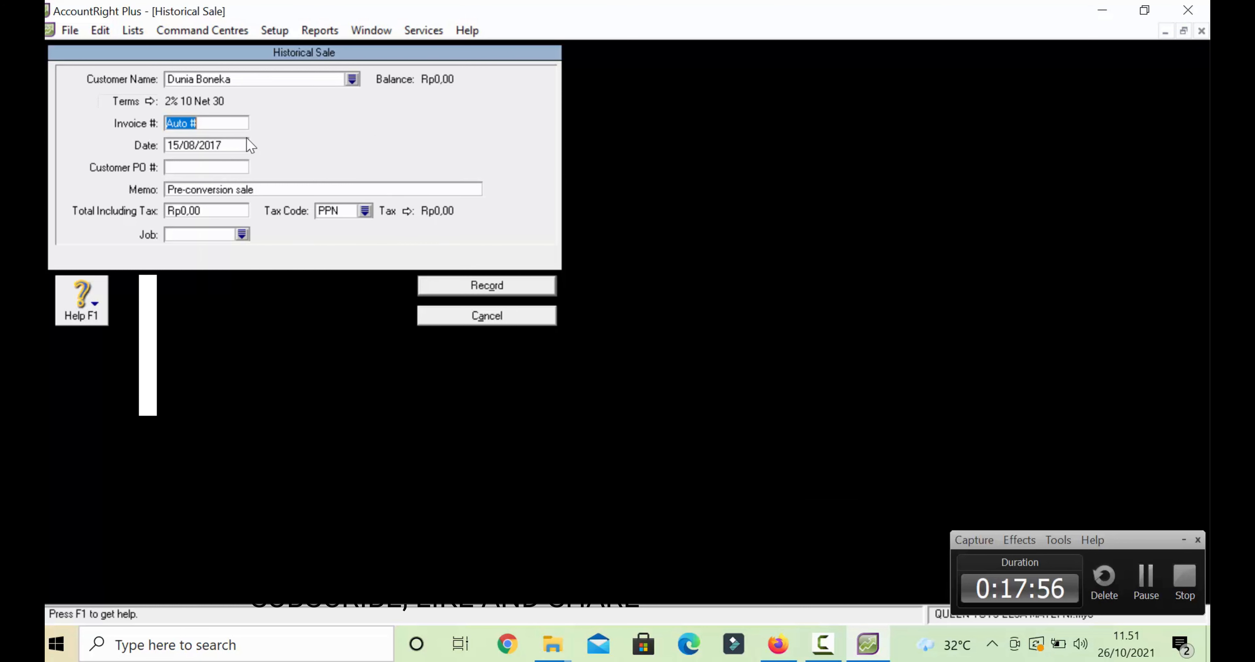
{"action": "type", "text": "FQ-093"}
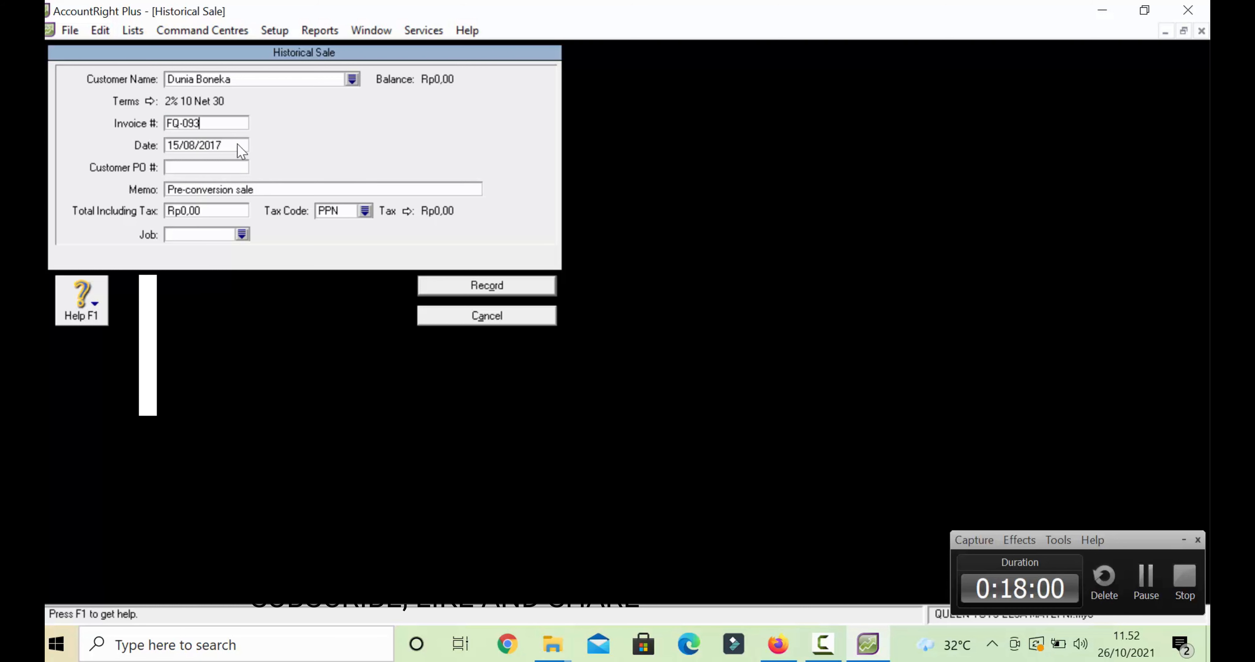
{"action": "left_click", "coordinate": [238, 144]}
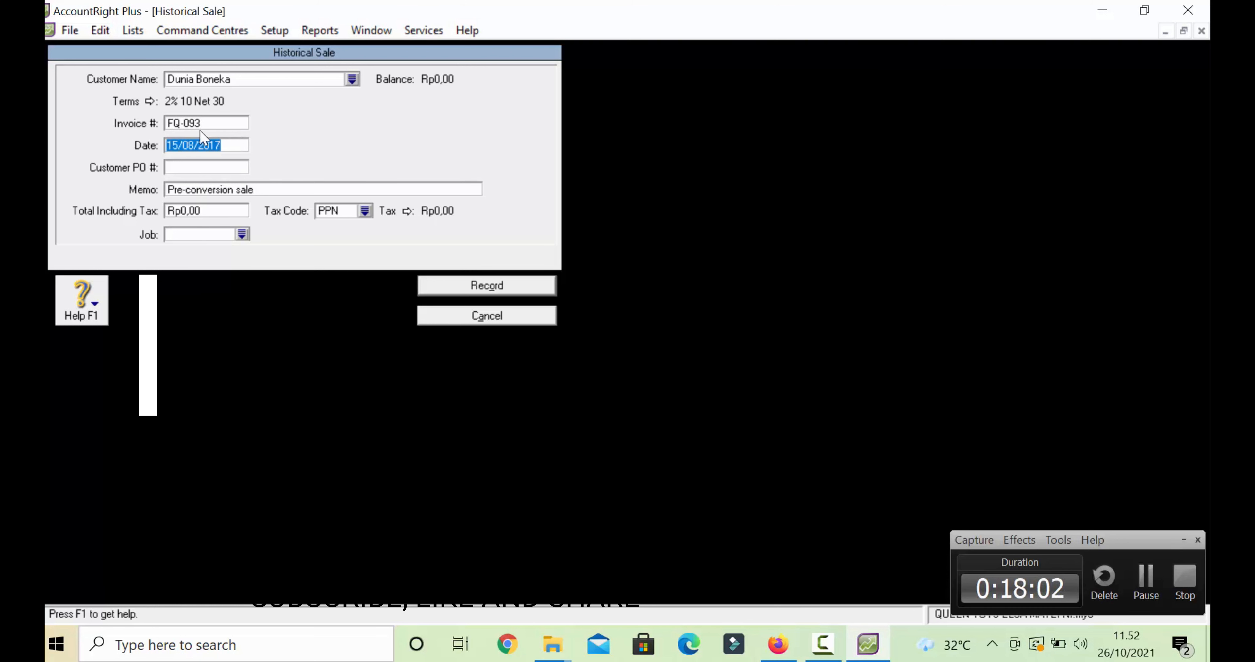
{"action": "left_click", "coordinate": [181, 145]}
{"action": "key", "text": "BackSpace"}
{"action": "key", "text": "BackSpace"}
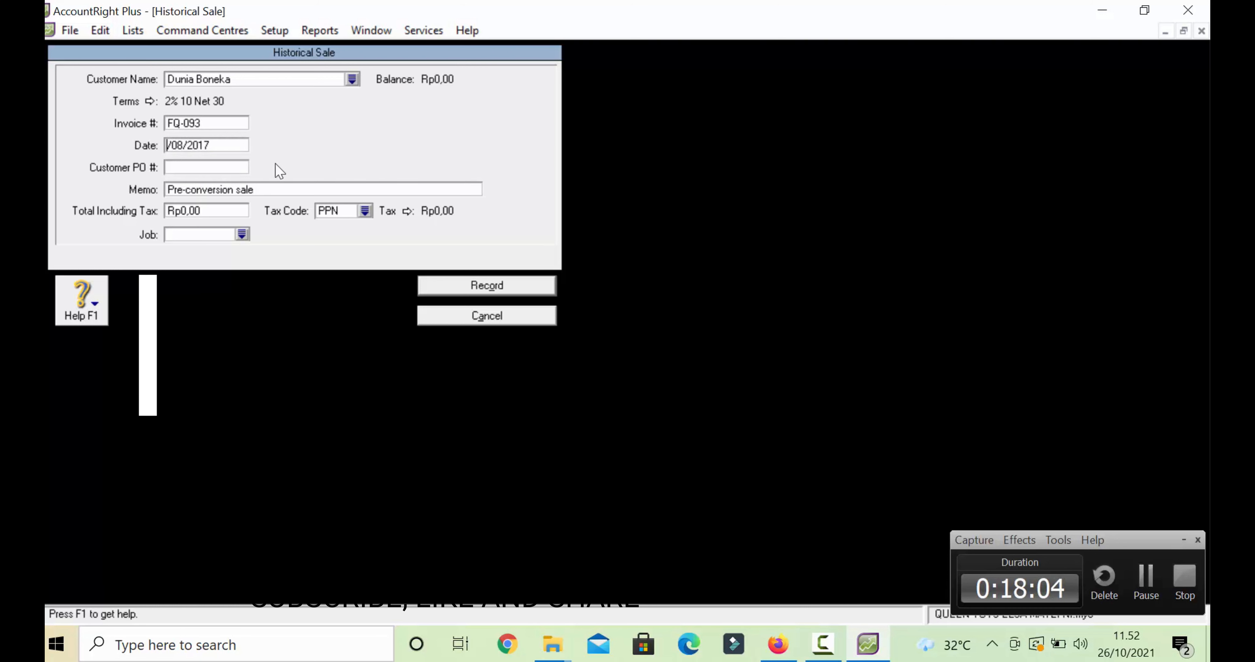
{"action": "type", "text": "28"}
{"action": "left_click", "coordinate": [283, 193]}
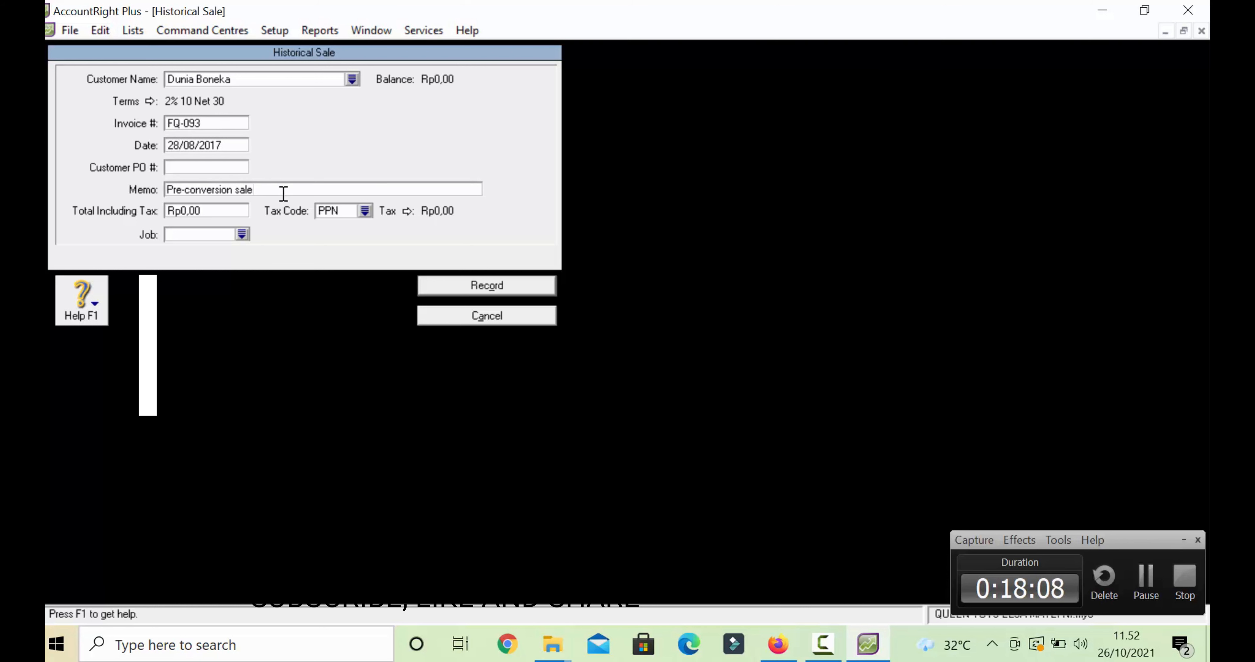
{"action": "key", "text": "BackSpace"}
{"action": "key", "text": "BackSpace"}
{"action": "key", "text": "BackSpace"}
{"action": "key", "text": "BackSpace"}
{"action": "key", "text": "BackSpace"}
{"action": "key", "text": "BackSpace"}
{"action": "key", "text": "BackSpace"}
{"action": "key", "text": "BackSpace"}
{"action": "key", "text": "BackSpace"}
{"action": "key", "text": "BackSpace"}
{"action": "key", "text": "BackSpace"}
{"action": "key", "text": "BackSpace"}
{"action": "key", "text": "BackSpace"}
{"action": "key", "text": "BackSpace"}
{"action": "key", "text": "BackSpace"}
{"action": "key", "text": "BackSpace"}
{"action": "key", "text": "BackSpace"}
{"action": "key", "text": "BackSpace"}
{"action": "type", "text": "S"}
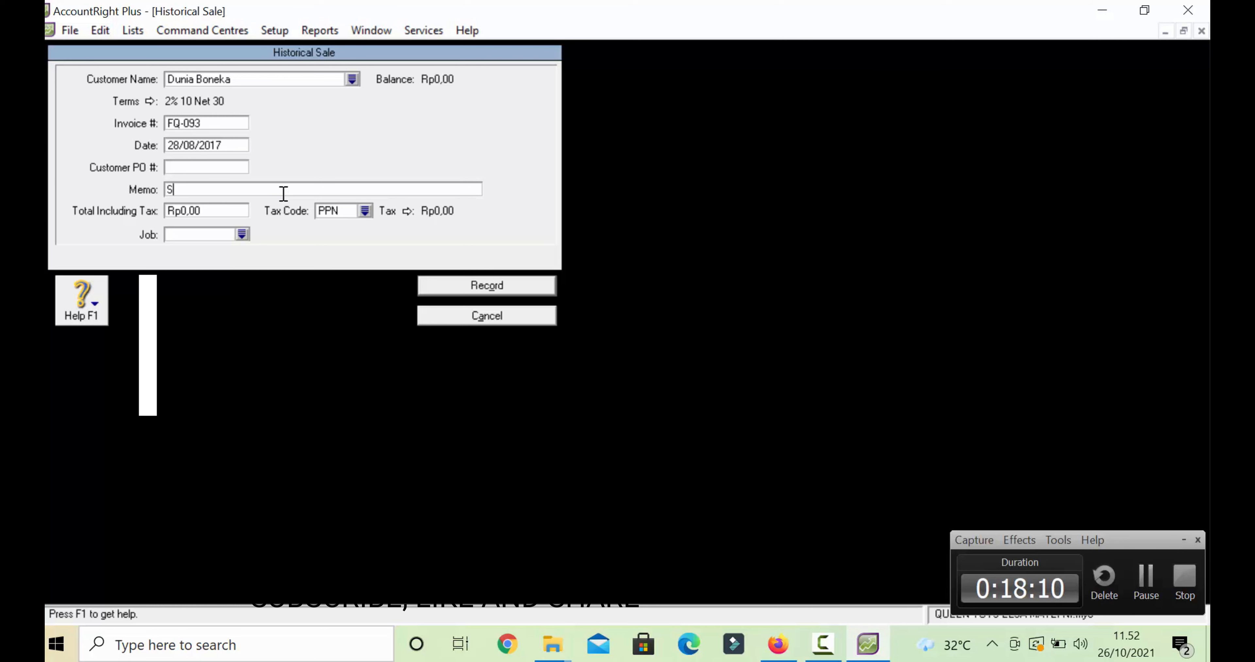
{"action": "type", "text": "ALDO AWAL PI"}
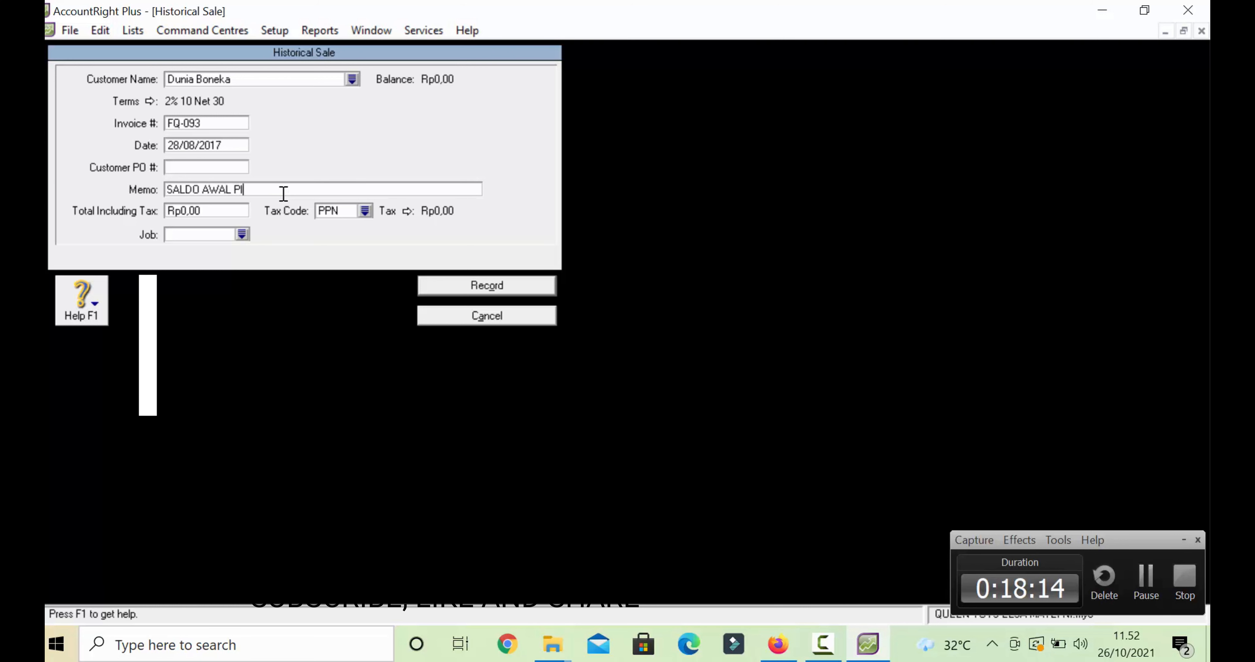
{"action": "type", "text": "UTANG"}
- Enter an 850000 total with tax code N-T and record the sale
{"action": "left_click", "coordinate": [235, 213]}
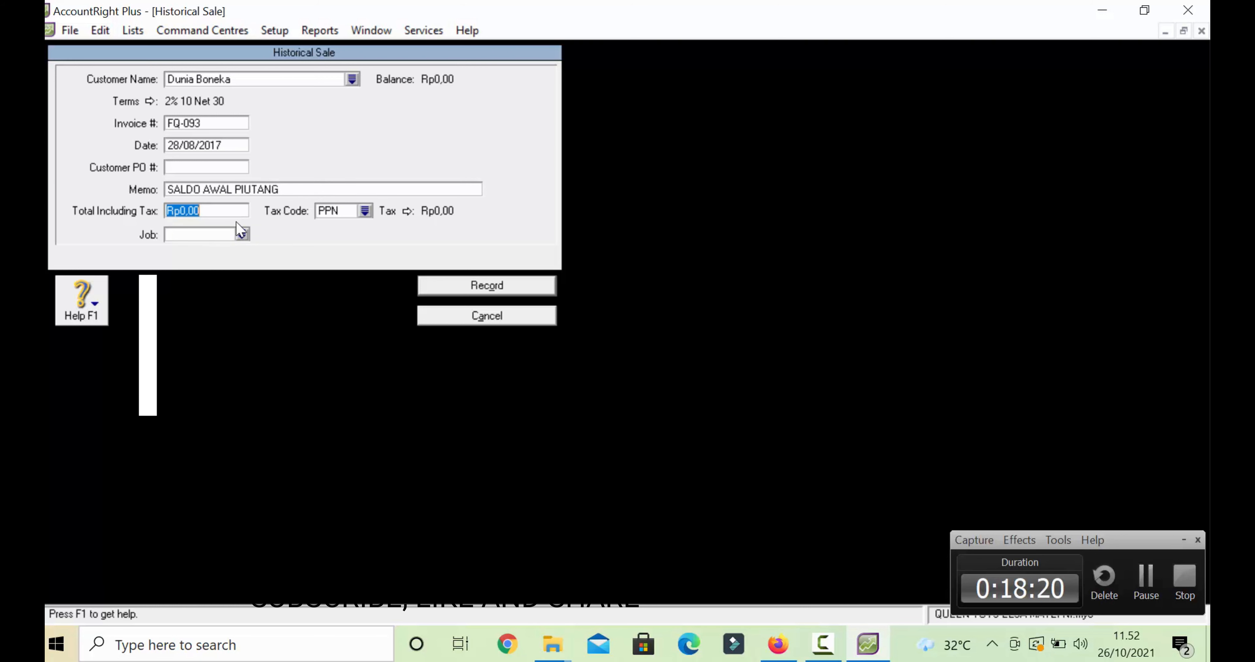
{"action": "type", "text": "850000"}
{"action": "left_click", "coordinate": [365, 211]}
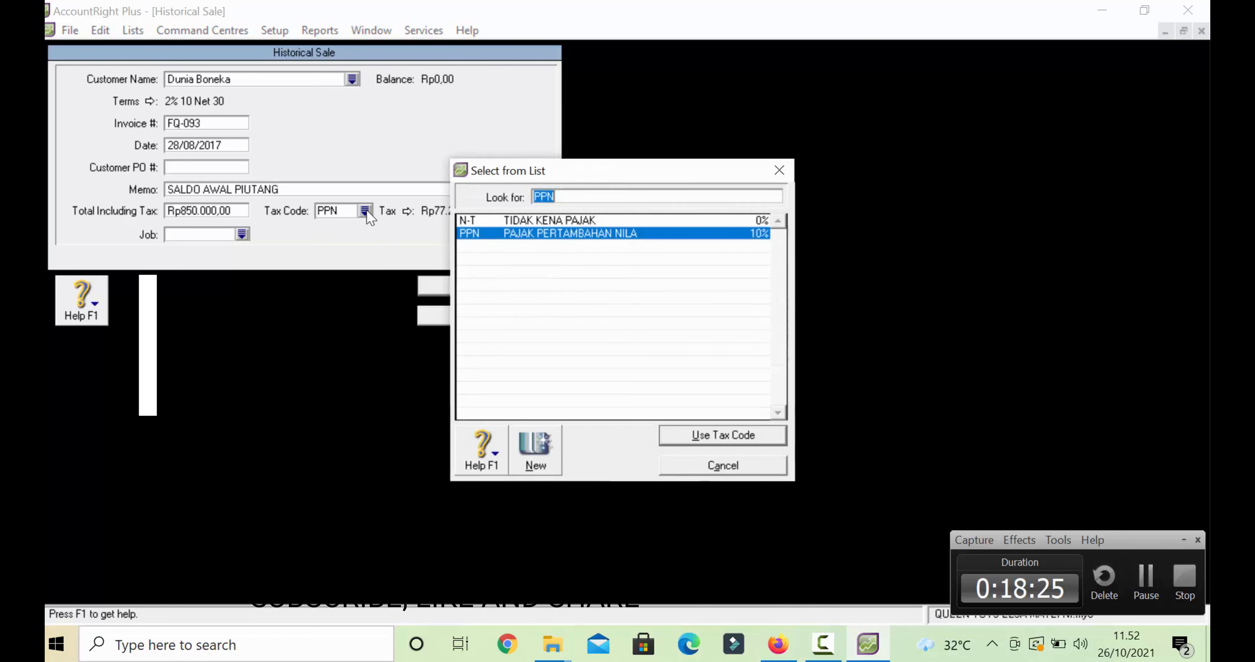
{"action": "left_click", "coordinate": [485, 220]}
{"action": "left_click", "coordinate": [701, 435]}
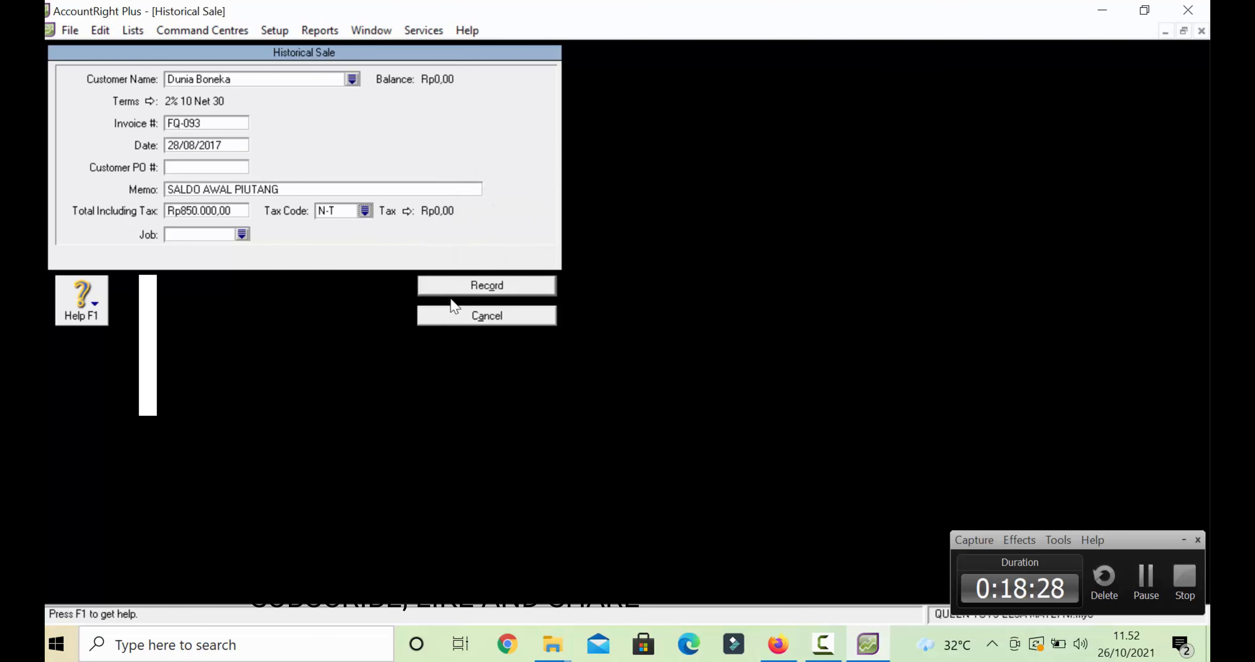
{"action": "left_click", "coordinate": [459, 290]}
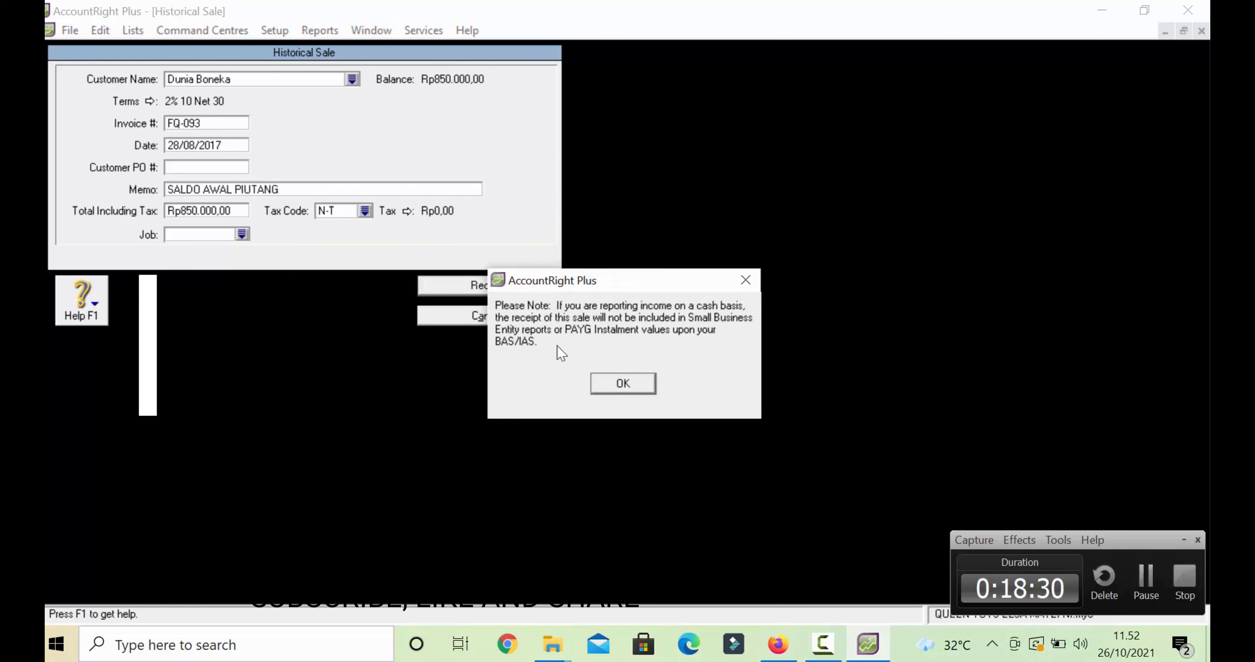
{"action": "left_click", "coordinate": [626, 384]}
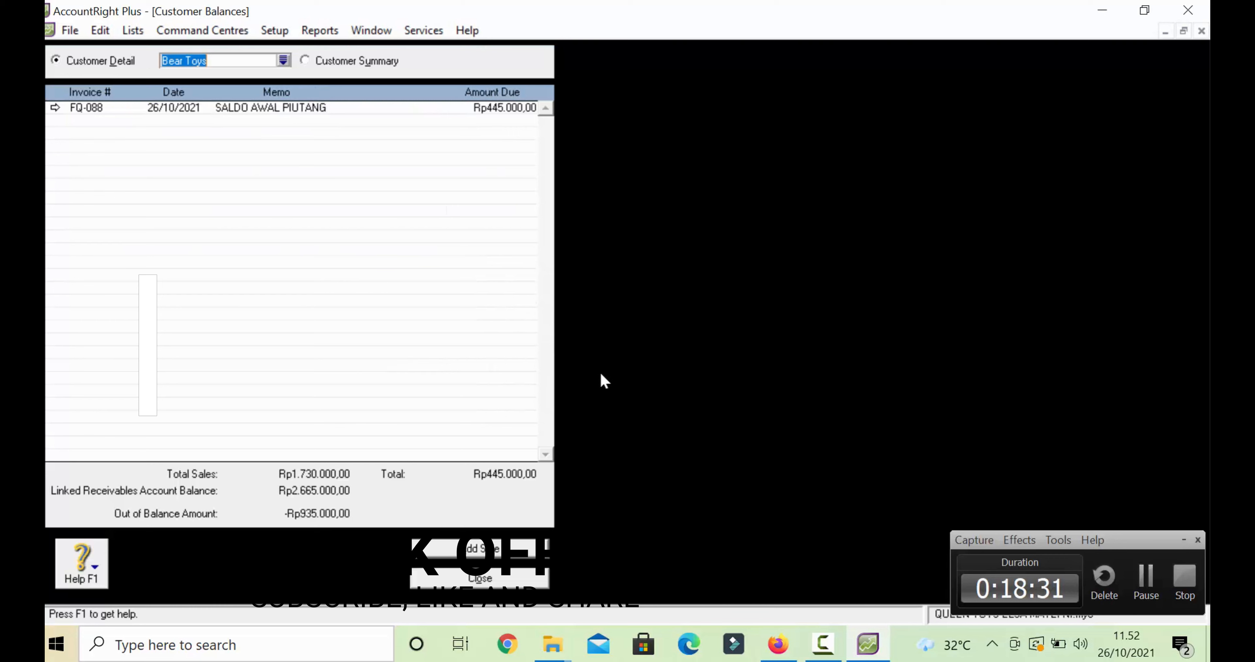
{"action": "left_click", "coordinate": [497, 549]}
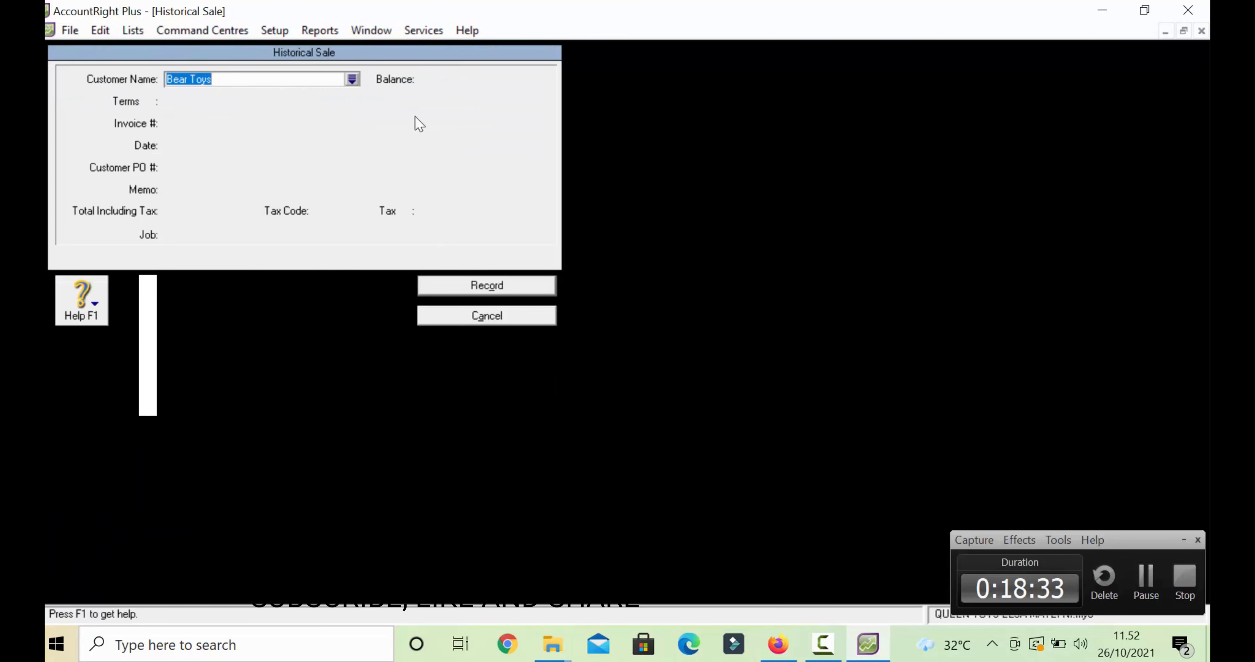
- Choose Sandanwawa as customer and set terms of 10 discount days, 30 balance days
{"action": "left_click", "coordinate": [352, 79]}
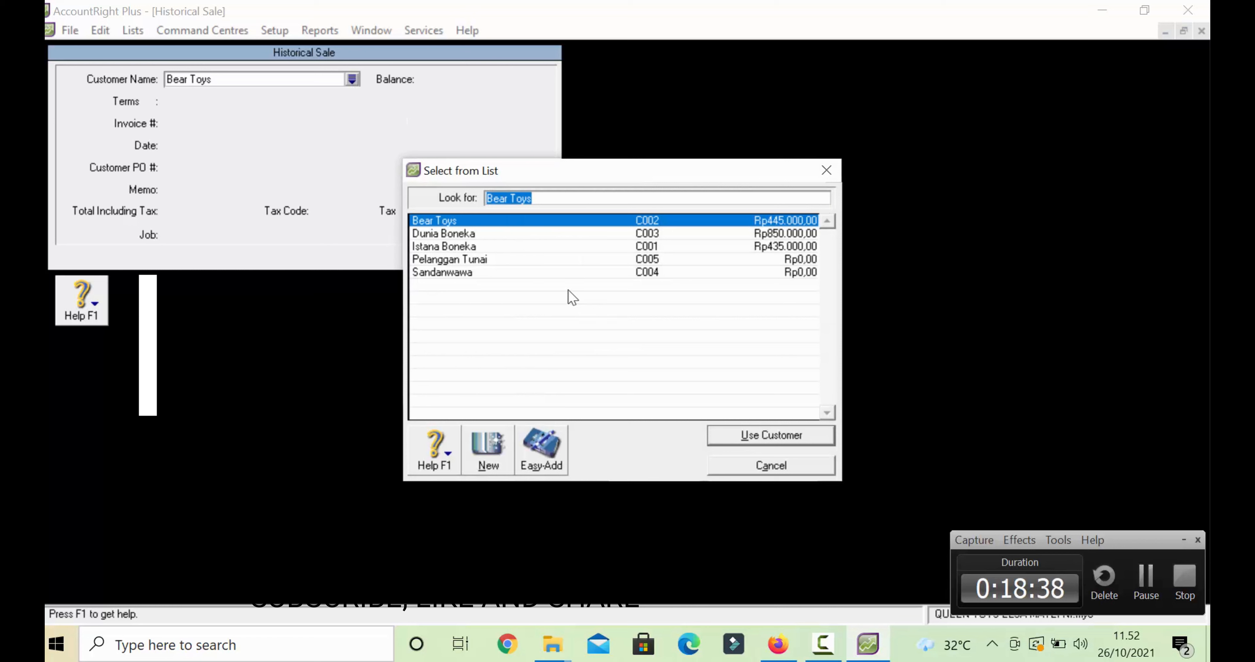
{"action": "double_click", "coordinate": [643, 275]}
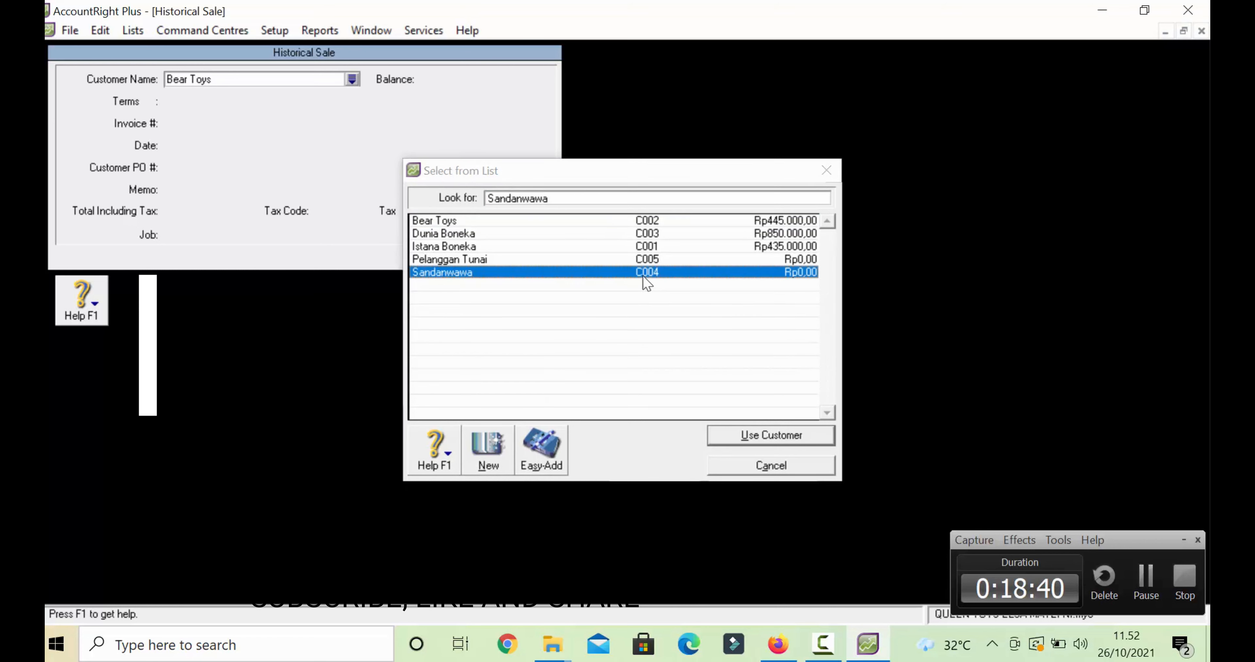
{"action": "left_click", "coordinate": [156, 101]}
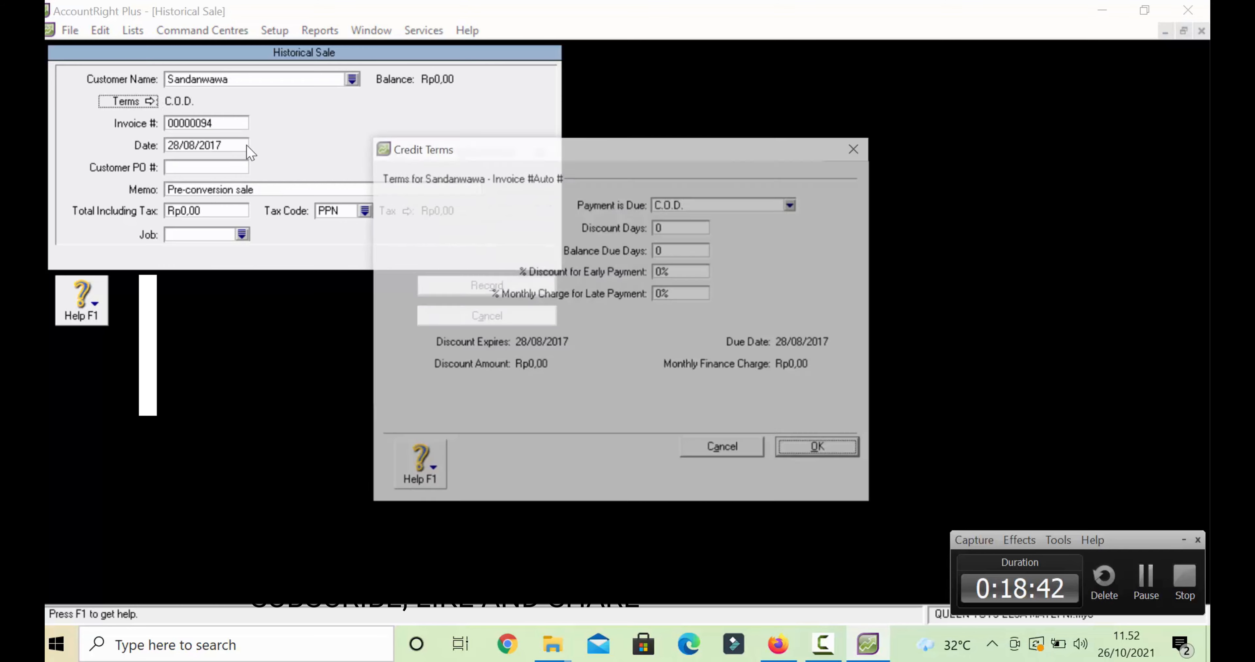
{"action": "left_click", "coordinate": [675, 209]}
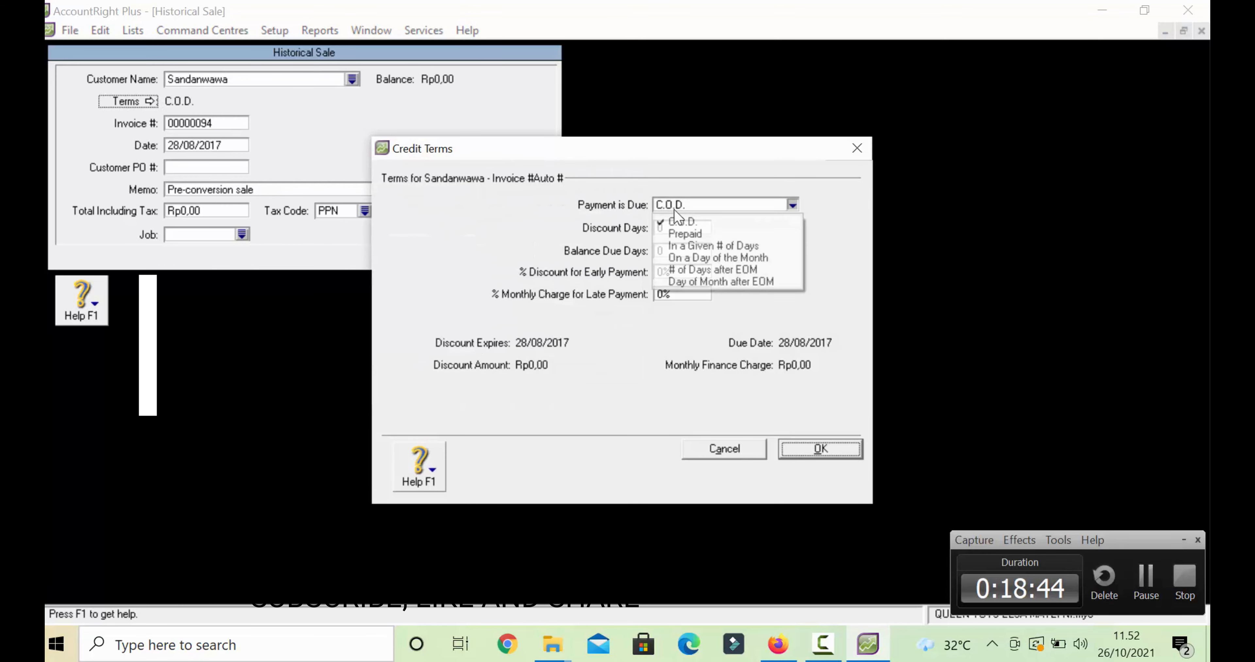
{"action": "left_click", "coordinate": [692, 246]}
{"action": "left_click", "coordinate": [659, 228]}
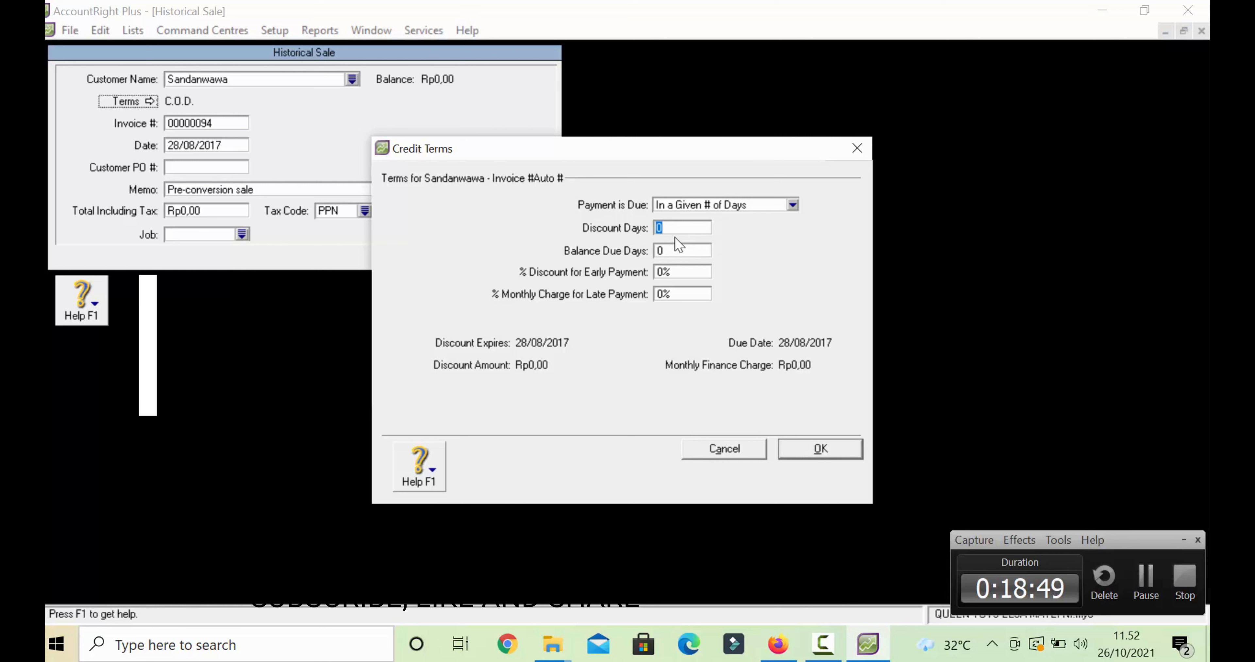
{"action": "type", "text": "1"}
{"action": "left_click", "coordinate": [670, 249]}
{"action": "type", "text": "3"}
- Set a 2% early payment discount and 1% monthly late charge, then confirm the terms
{"action": "left_click", "coordinate": [678, 273]}
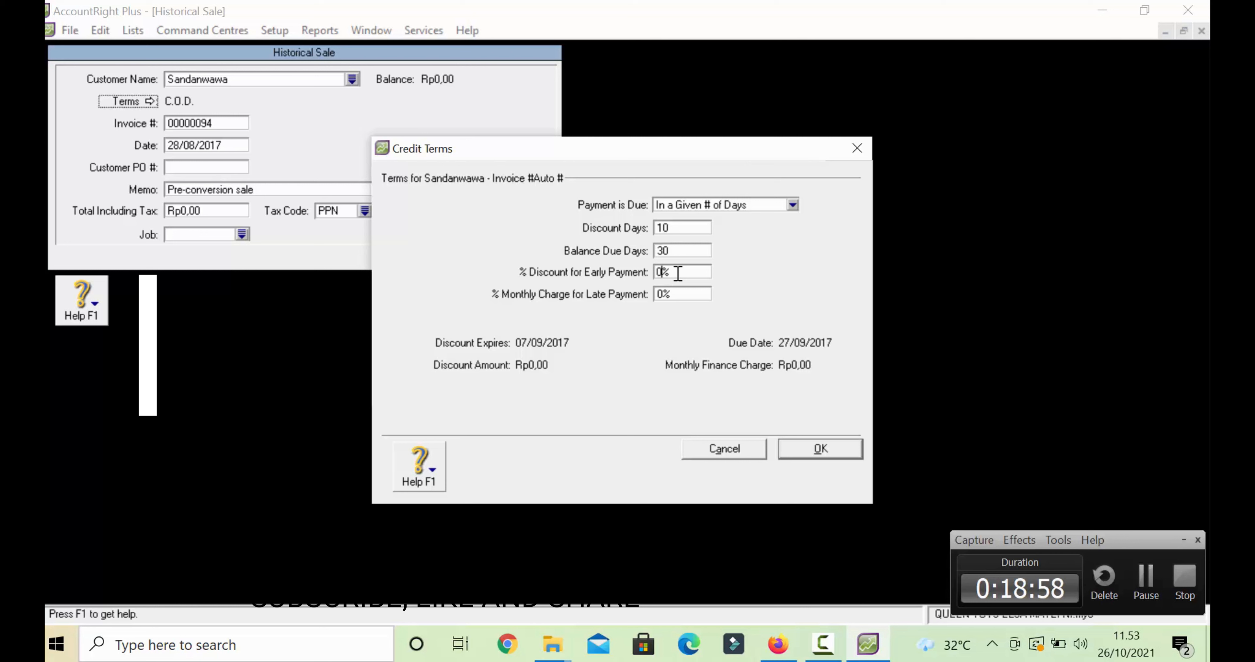
{"action": "key", "text": "BackSpace"}
{"action": "type", "text": "2"}
{"action": "left_click", "coordinate": [684, 291]}
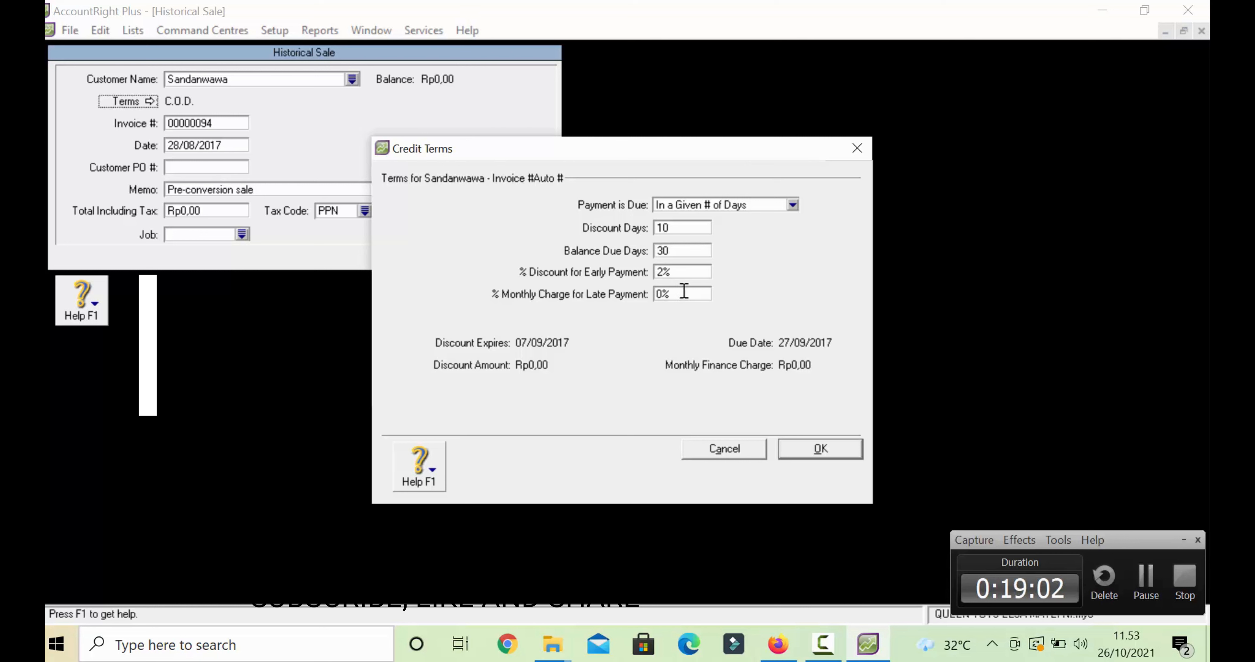
{"action": "key", "text": "BackSpace"}
{"action": "type", "text": "1"}
{"action": "left_click", "coordinate": [818, 447]}
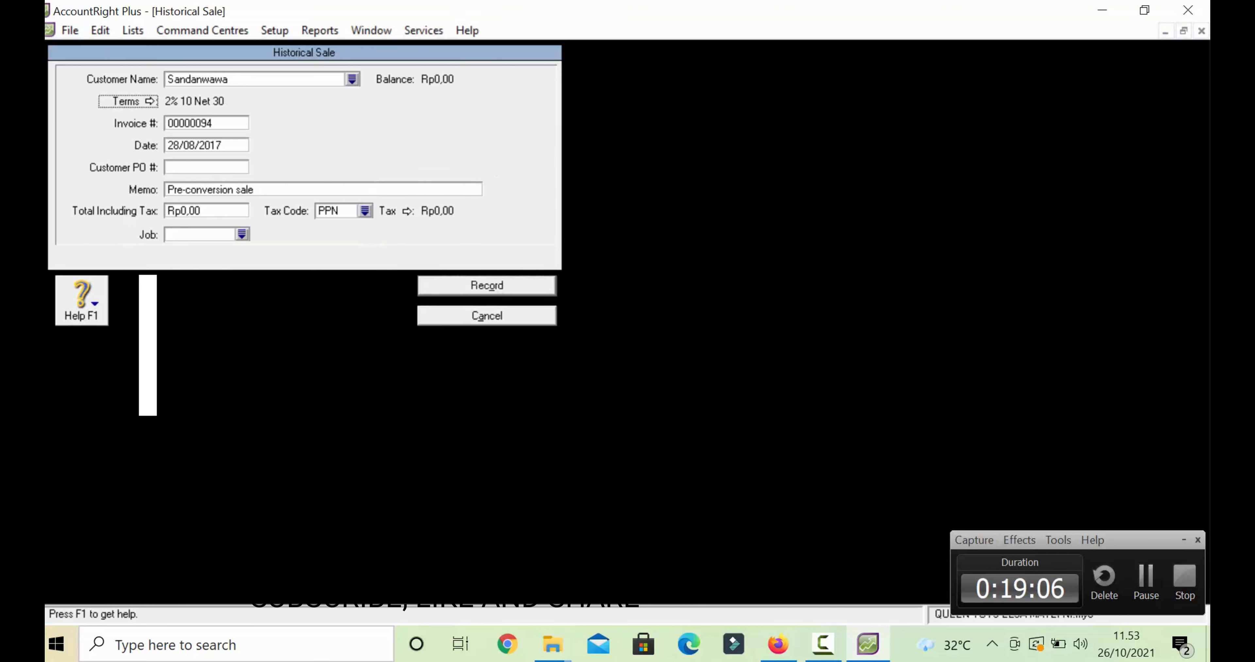
- Replace the generated invoice number with FQ-096
{"action": "left_click", "coordinate": [182, 128]}
{"action": "key", "text": "BackSpace"}
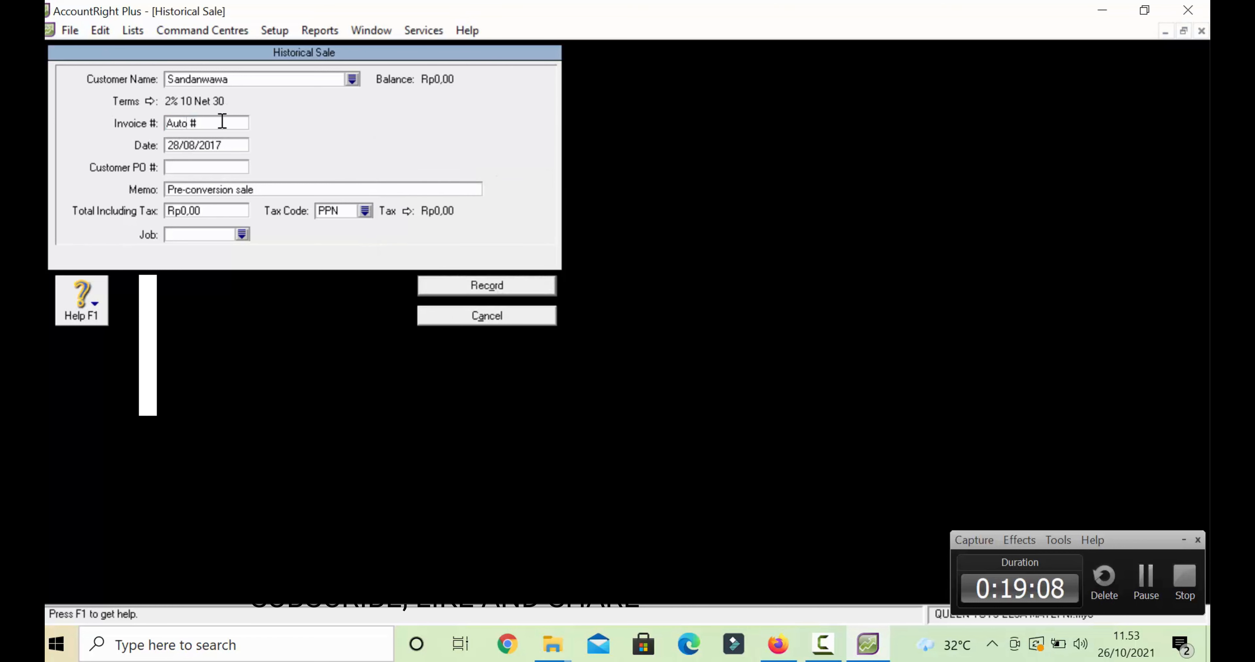
{"action": "left_click", "coordinate": [222, 123]}
{"action": "type", "text": "FQ-096"}
{"action": "left_click", "coordinate": [195, 190]}
{"action": "left_click", "coordinate": [196, 190]}
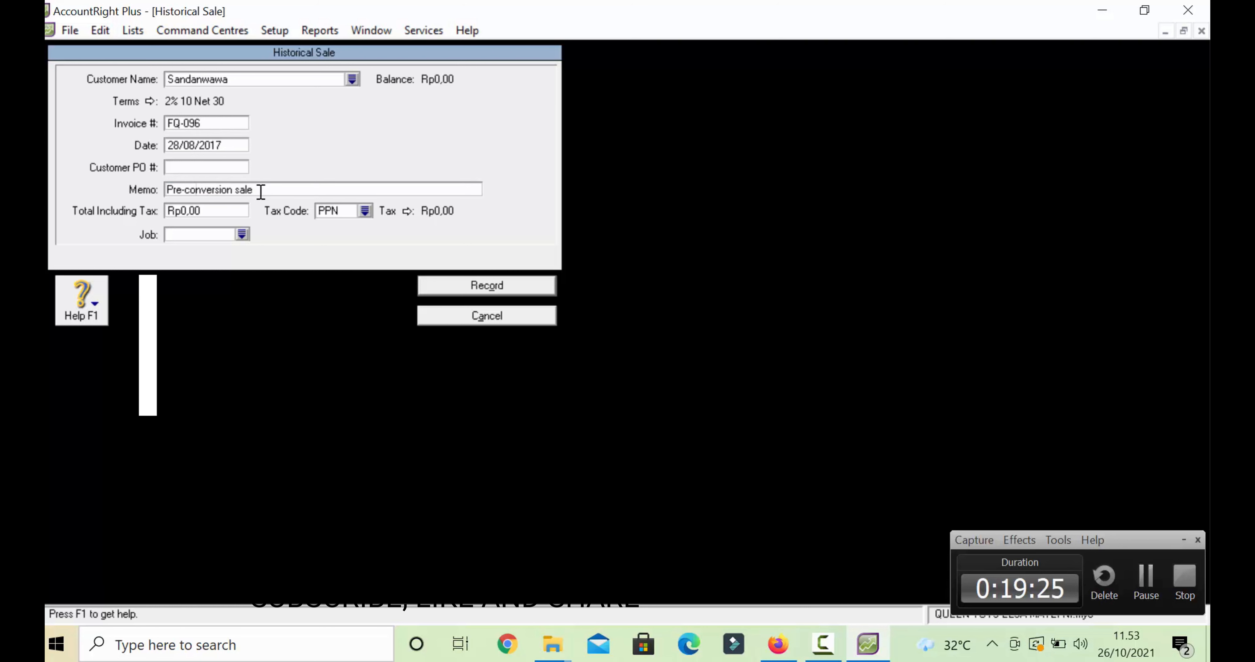
{"action": "left_click", "coordinate": [260, 192]}
- Change the sale date to 30/08/2017
{"action": "left_click", "coordinate": [182, 146]}
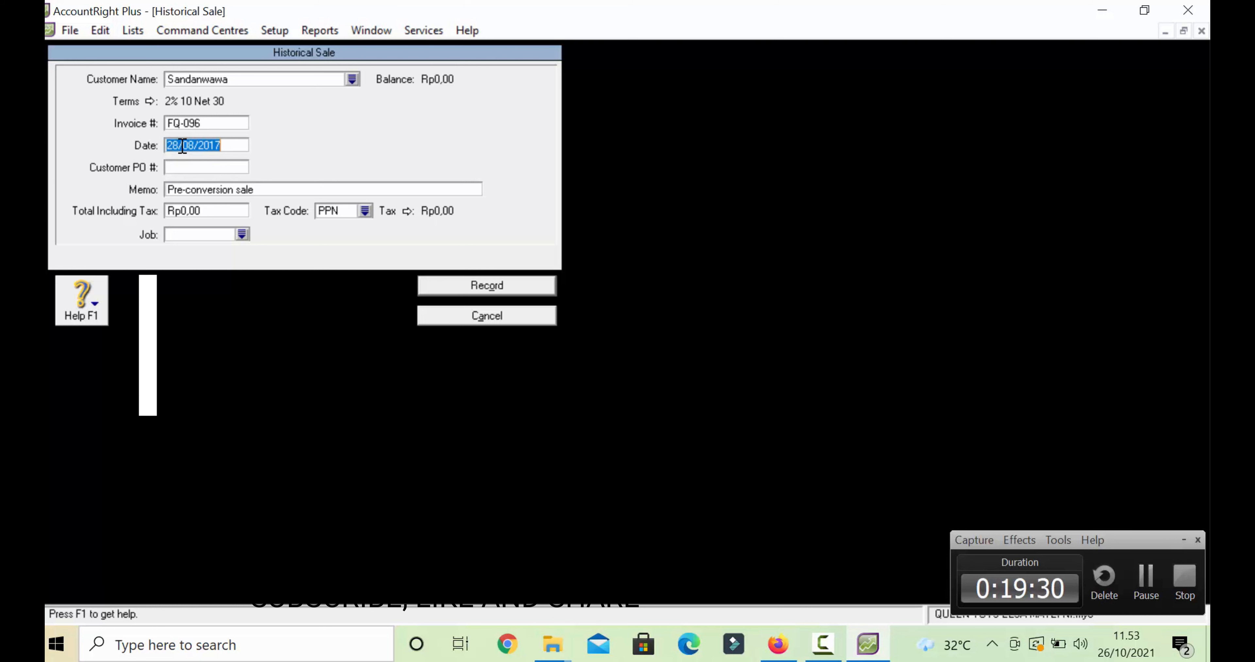
{"action": "double_click", "coordinate": [214, 146]}
{"action": "left_click", "coordinate": [214, 146]}
{"action": "key", "text": "Left"}
{"action": "key", "text": "Left"}
{"action": "key", "text": "Left"}
{"action": "key", "text": "BackSpace"}
{"action": "key", "text": "BackSpace"}
{"action": "type", "text": "30"}
{"action": "key", "text": "Tab"}
{"action": "key", "text": "Tab"}
- Replace the memo text with SALDO AWAL PIUTANG
{"action": "left_click", "coordinate": [221, 190]}
{"action": "double_click", "coordinate": [290, 183]}
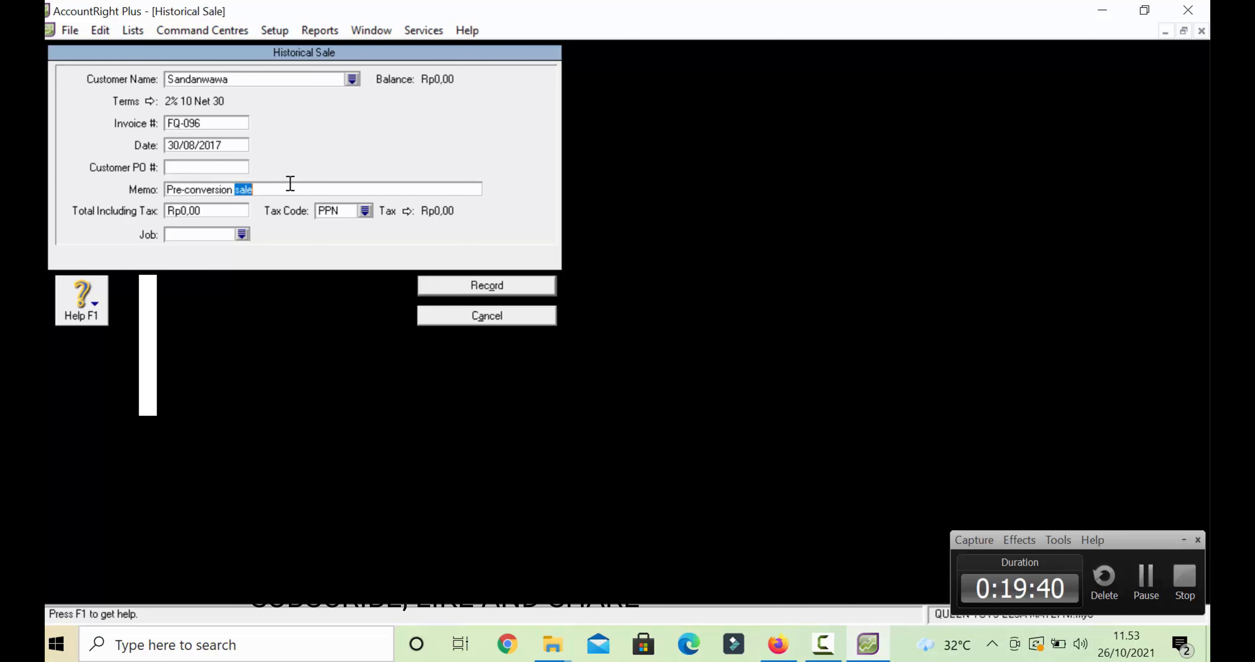
{"action": "key", "text": "BackSpace"}
{"action": "key", "text": "BackSpace"}
{"action": "key", "text": "BackSpace"}
{"action": "key", "text": "BackSpace"}
{"action": "key", "text": "BackSpace"}
{"action": "key", "text": "BackSpace"}
{"action": "key", "text": "BackSpace"}
{"action": "key", "text": "BackSpace"}
{"action": "key", "text": "BackSpace"}
{"action": "key", "text": "BackSpace"}
{"action": "key", "text": "BackSpace"}
{"action": "key", "text": "BackSpace"}
{"action": "key", "text": "BackSpace"}
{"action": "key", "text": "BackSpace"}
{"action": "key", "text": "BackSpace"}
{"action": "key", "text": "BackSpace"}
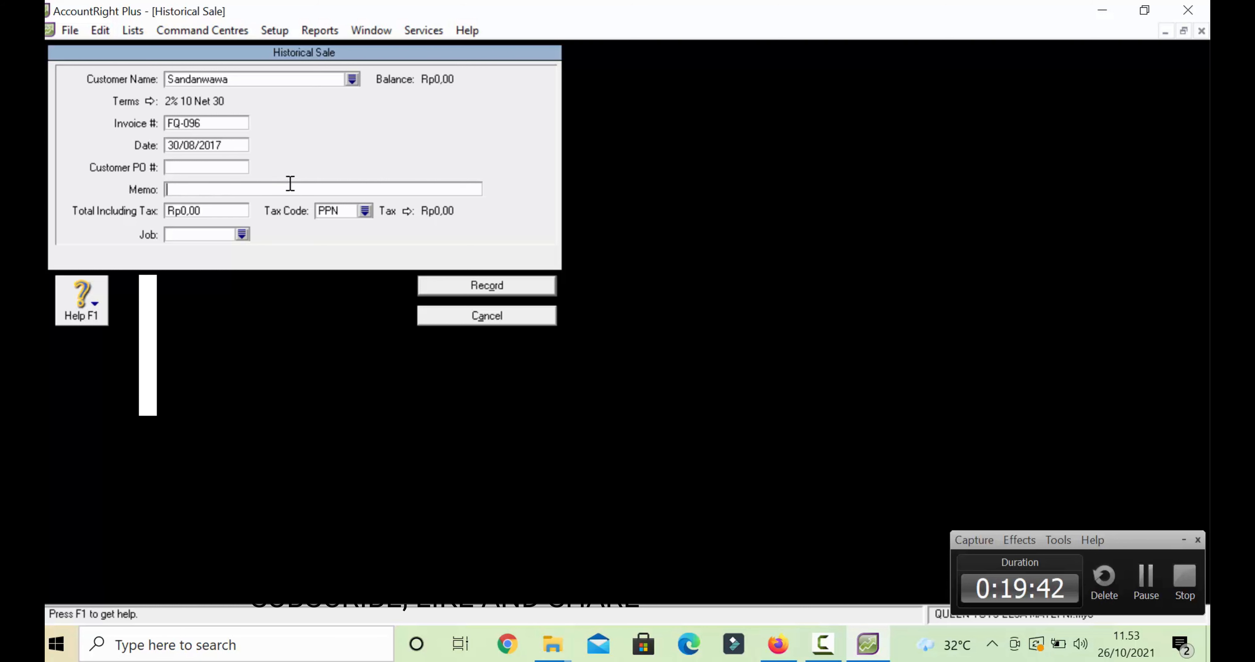
{"action": "type", "text": "SALDO AWA"}
{"action": "type", "text": "PIUT"}
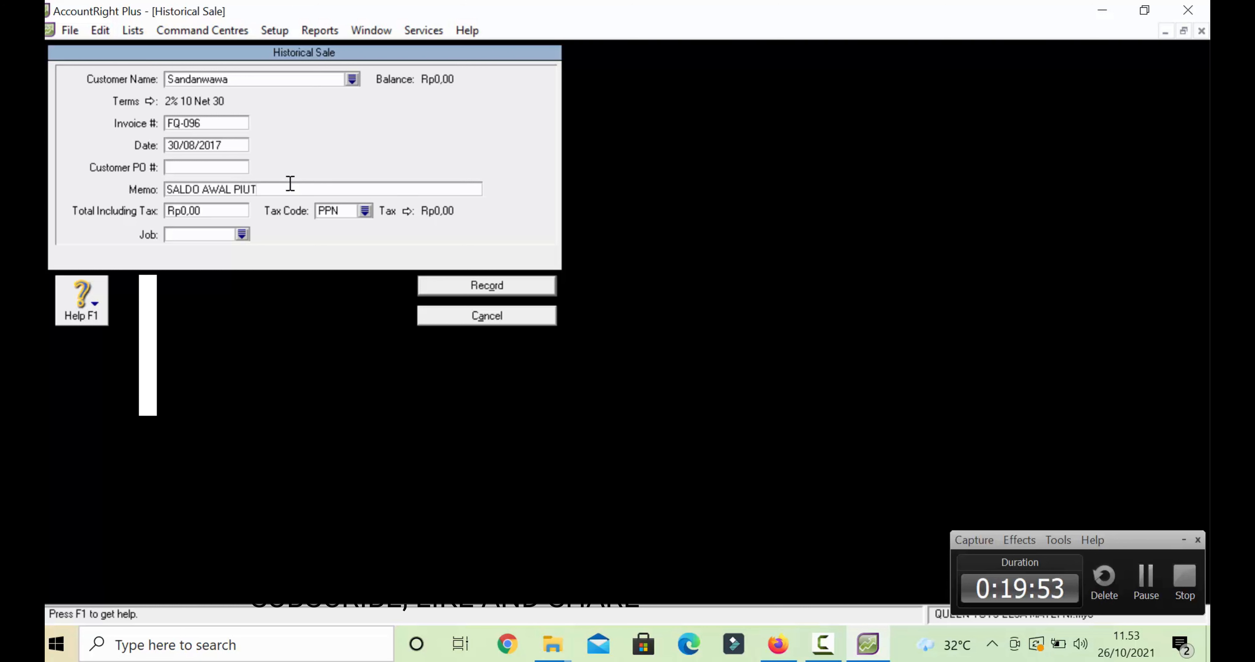
{"action": "type", "text": "ANG"}
- Enter a 935000 total with tax code N-T and record Sandanwawa's sale, dismissing both messages
{"action": "left_click", "coordinate": [242, 210]}
{"action": "key", "text": "BackSpace"}
{"action": "key", "text": "BackSpace"}
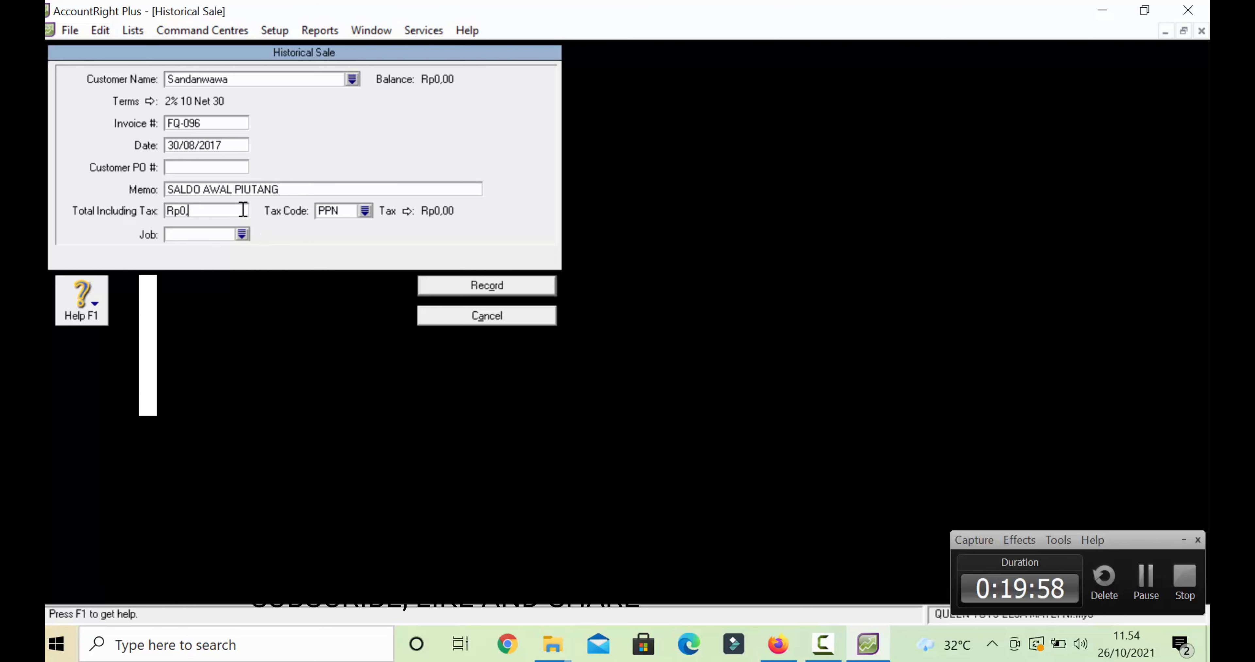
{"action": "key", "text": "BackSpace"}
{"action": "key", "text": "BackSpace"}
{"action": "key", "text": "BackSpace"}
{"action": "key", "text": "BackSpace"}
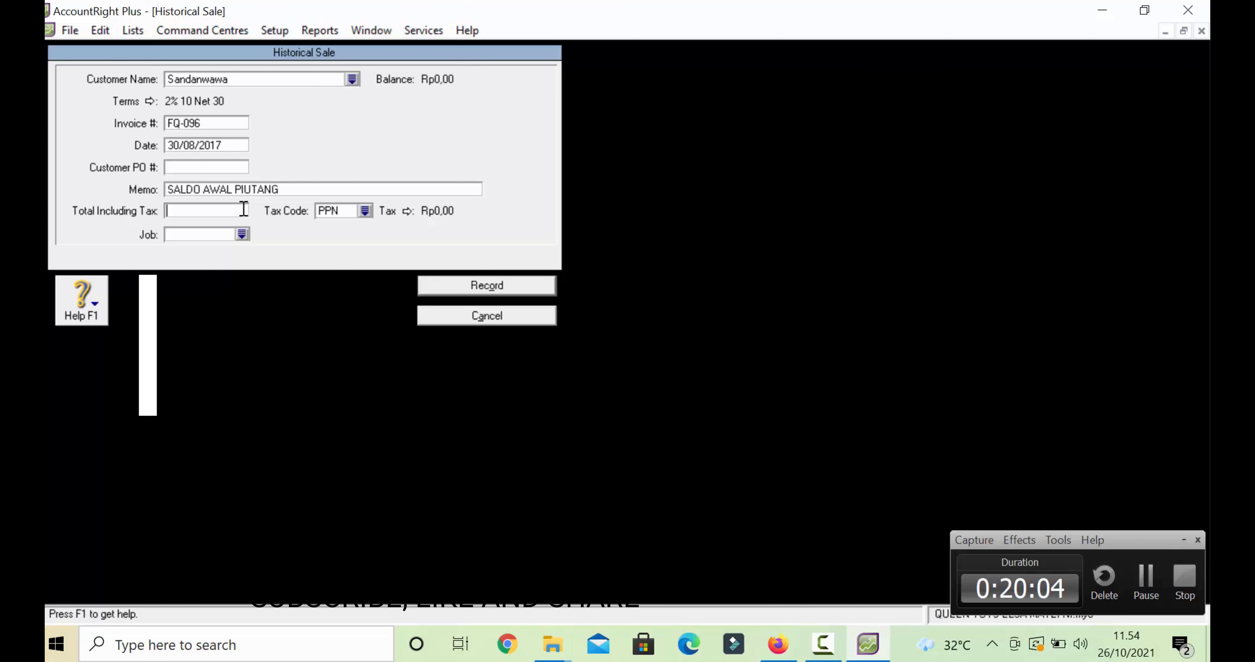
{"action": "type", "text": "935000"}
{"action": "left_click", "coordinate": [365, 211]}
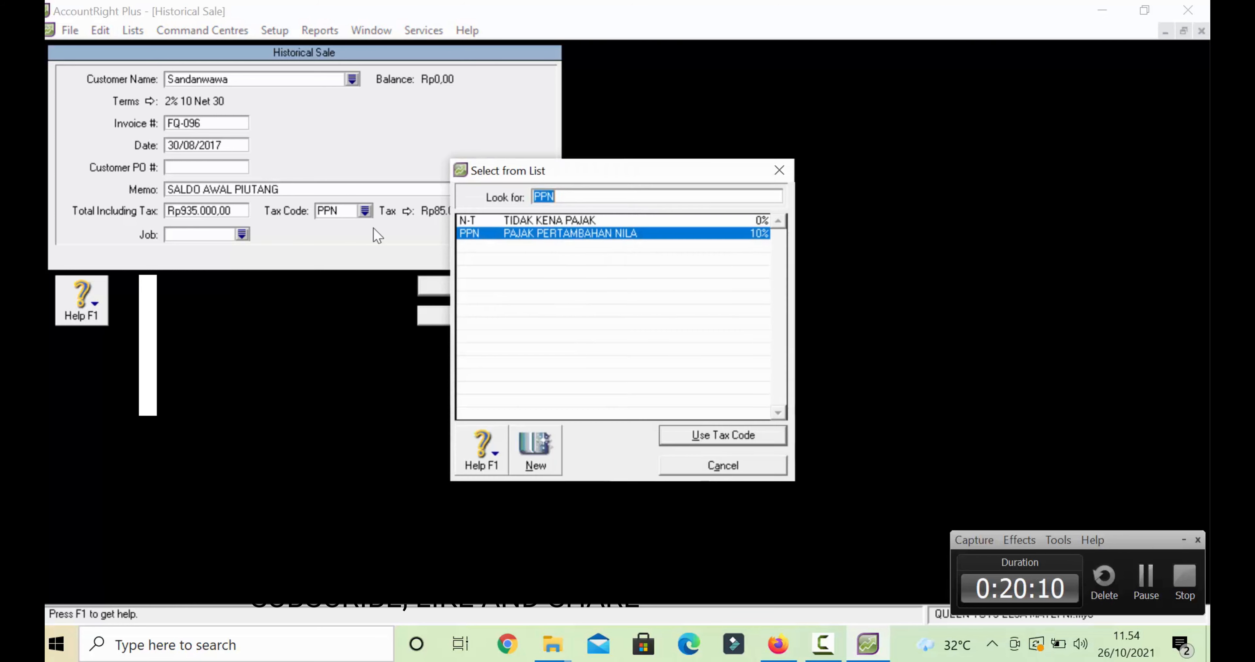
{"action": "left_click", "coordinate": [503, 220]}
{"action": "left_click", "coordinate": [721, 435]}
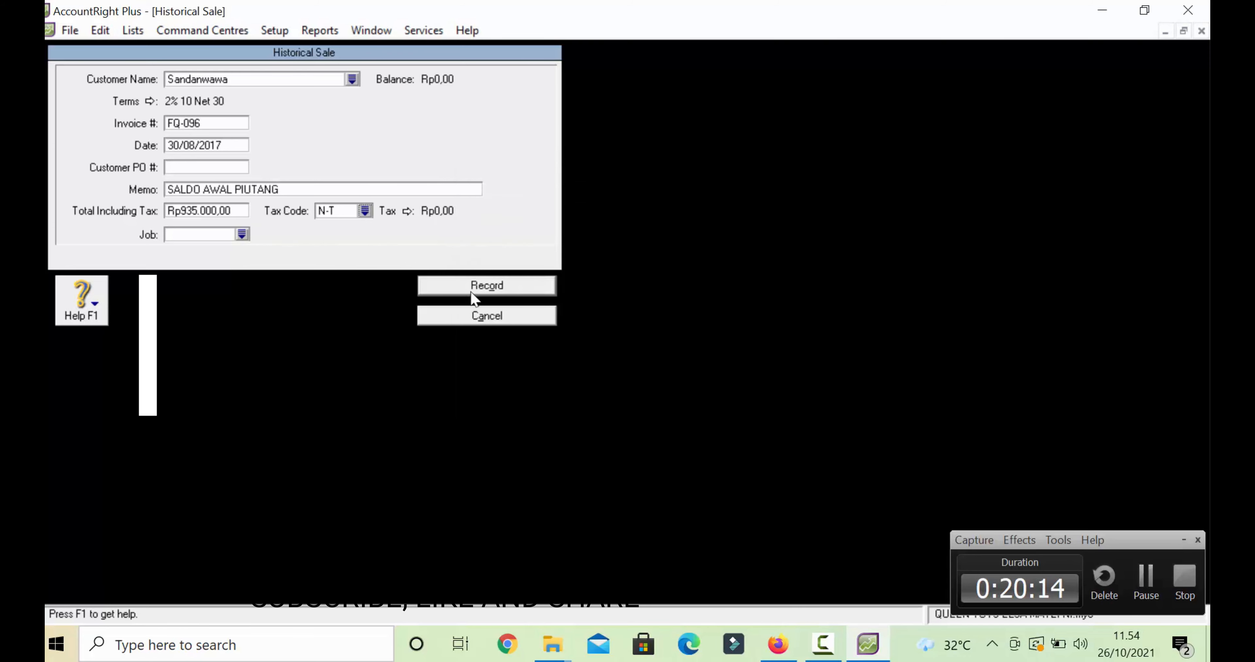
{"action": "left_click", "coordinate": [471, 291]}
{"action": "left_click", "coordinate": [611, 398]}
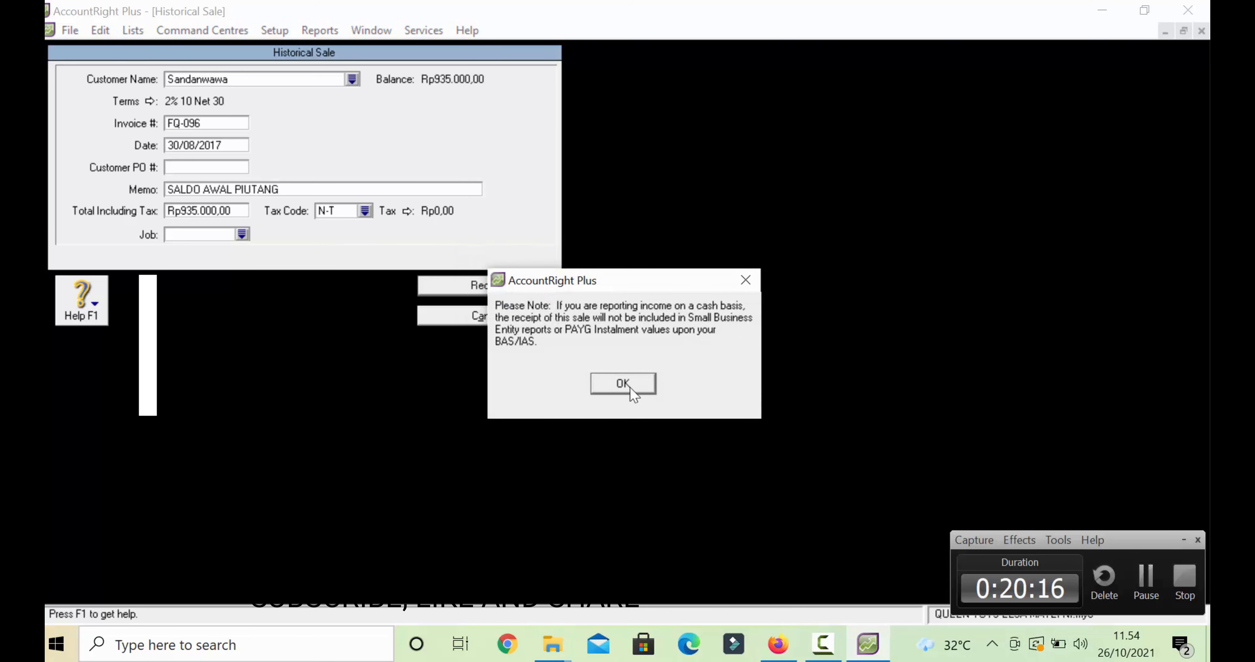
{"action": "left_click", "coordinate": [629, 385]}
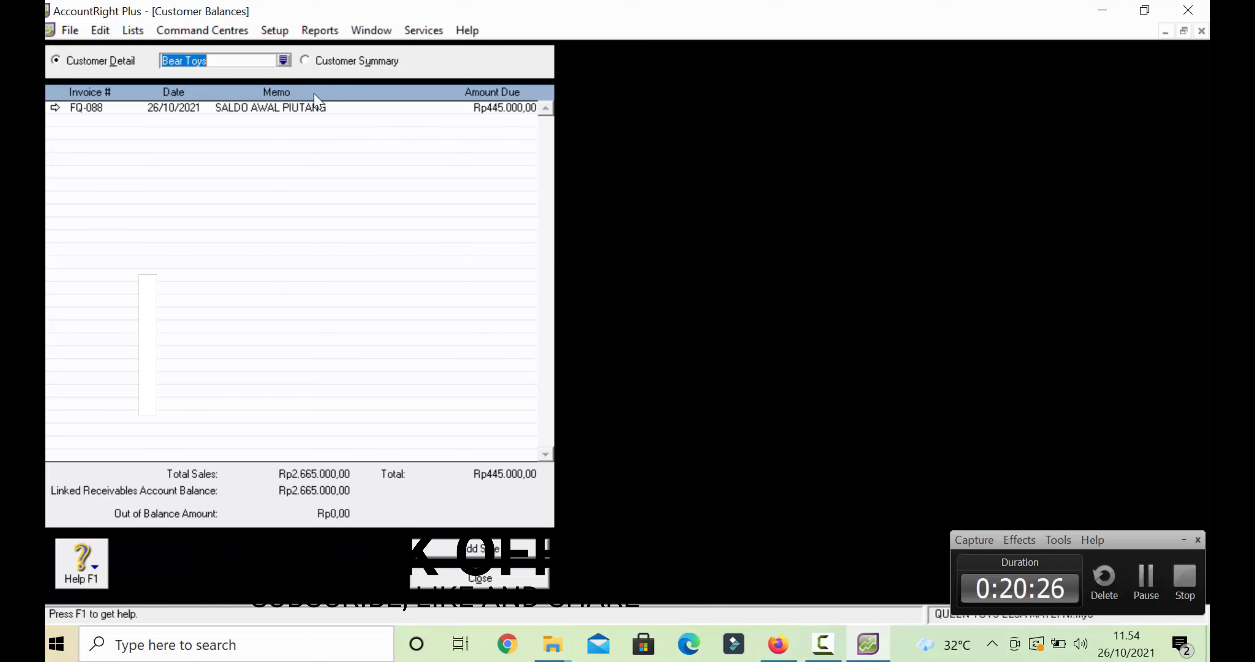
- Close Customer Balances and open Setup > Balances > Supplier Balances
{"action": "left_click", "coordinate": [483, 580]}
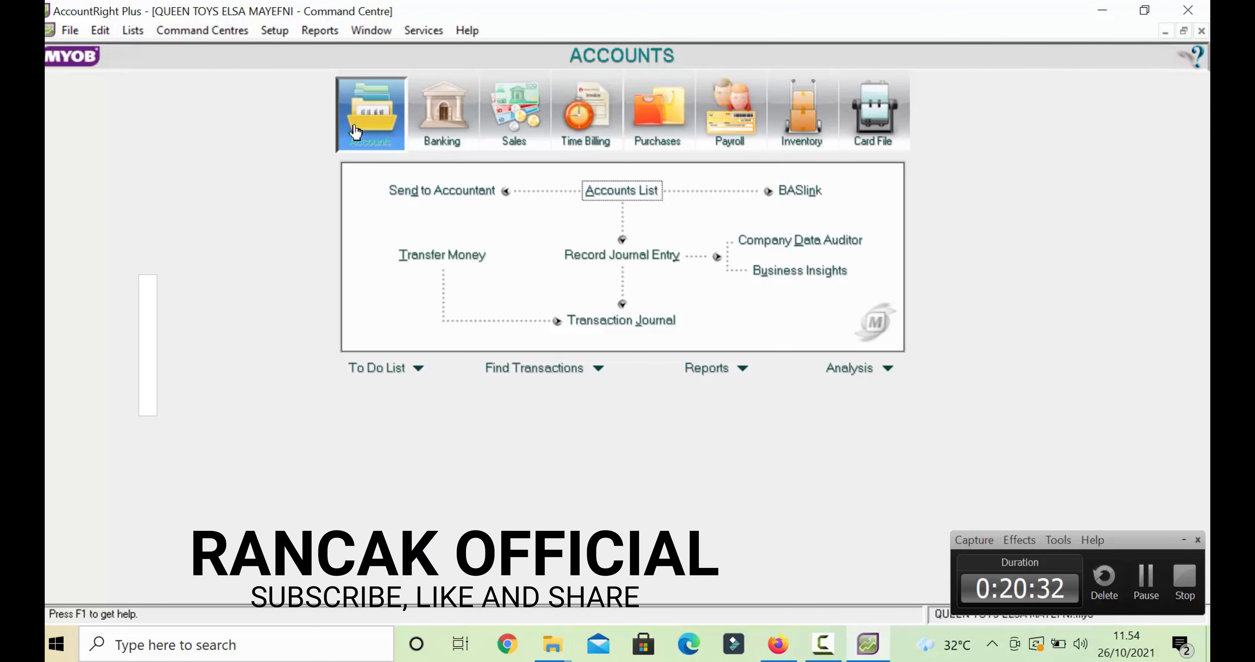
{"action": "left_click", "coordinate": [274, 31]}
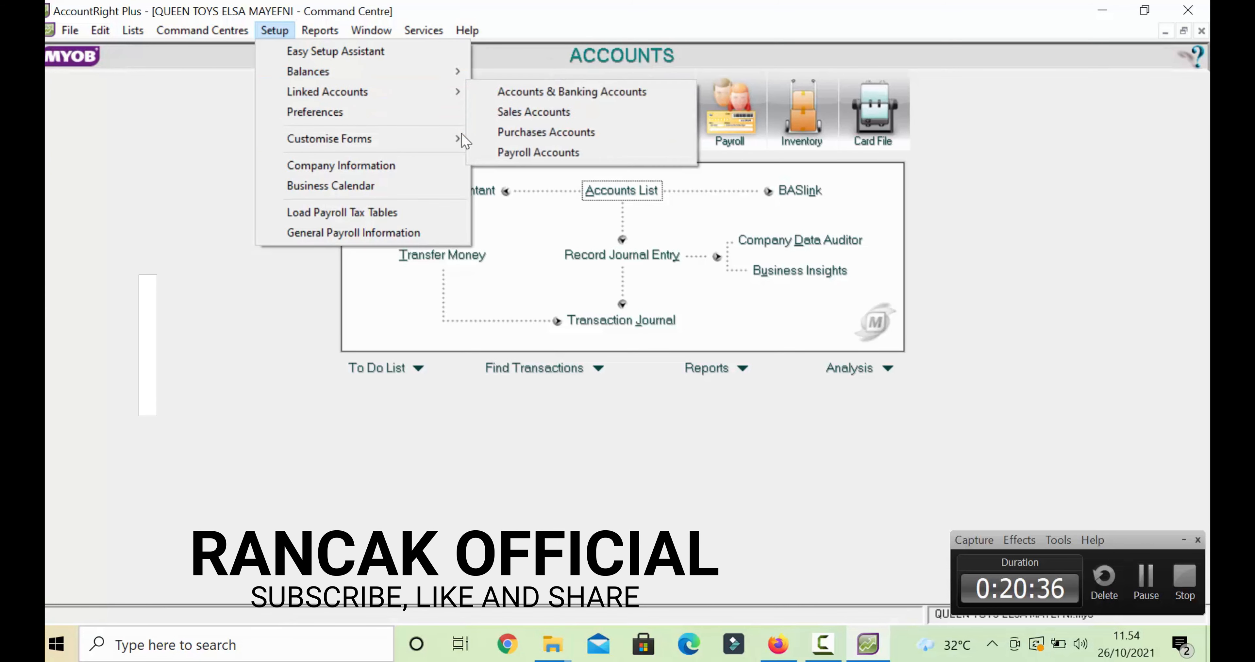
{"action": "mouse_move", "coordinate": [372, 73]}
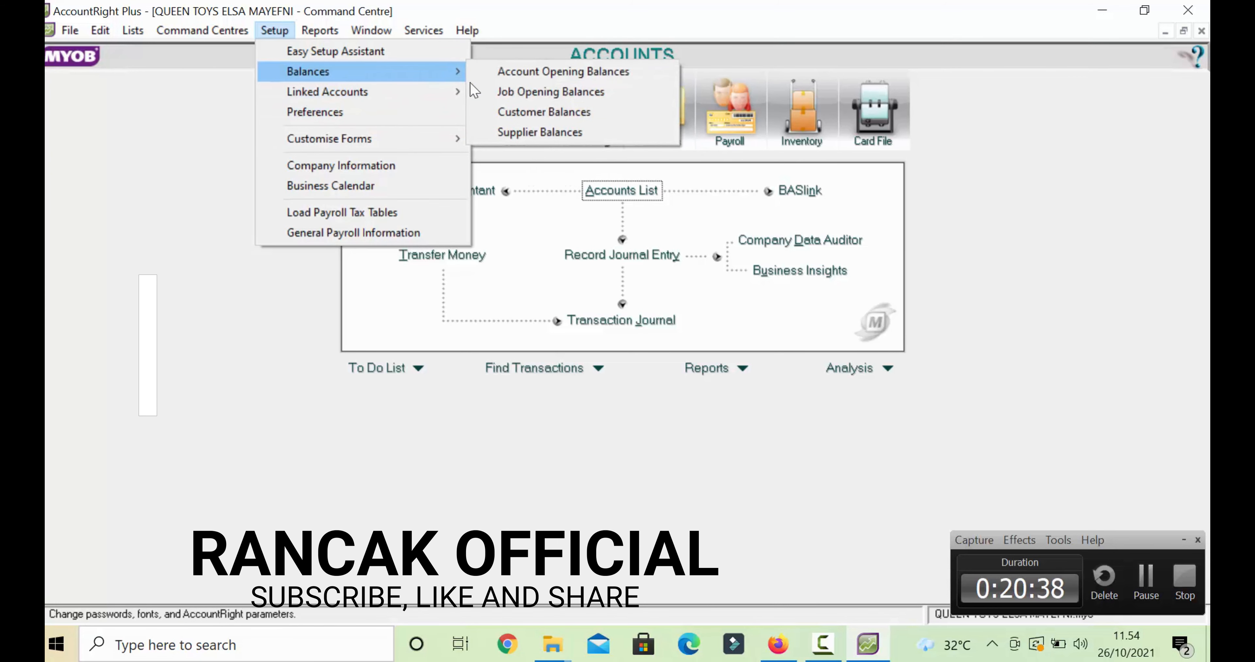
{"action": "left_click", "coordinate": [517, 135]}
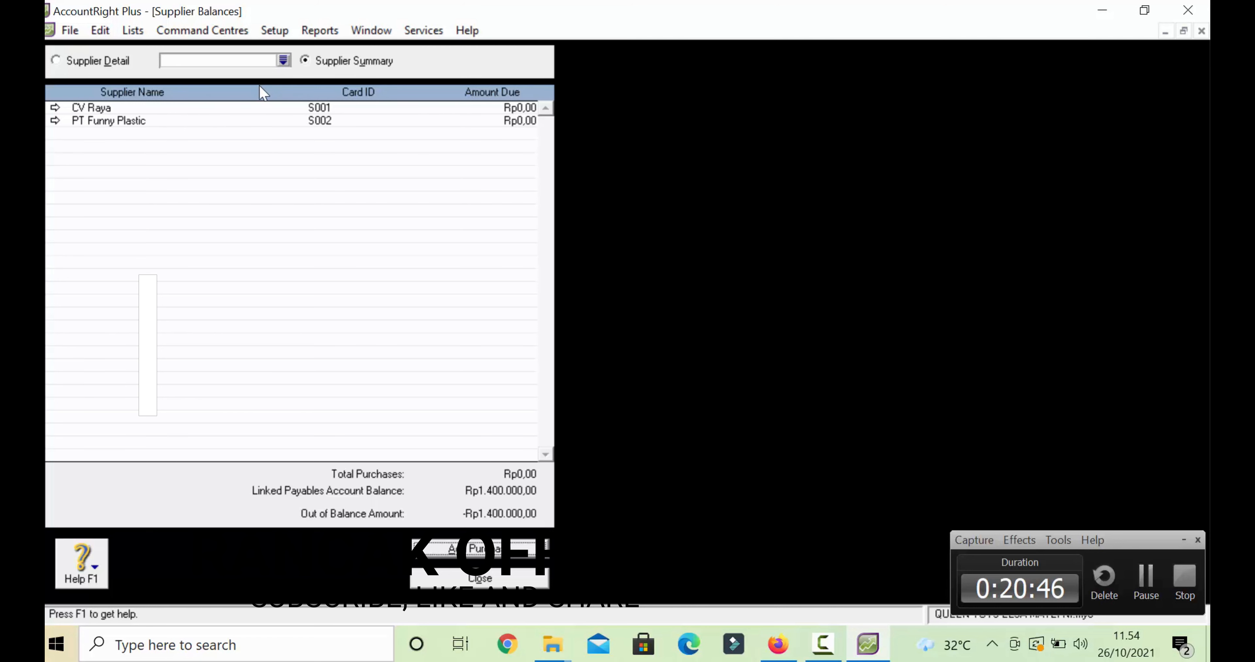
- Start a new historical purchase with CV Raya as the supplier
{"action": "left_click", "coordinate": [511, 553]}
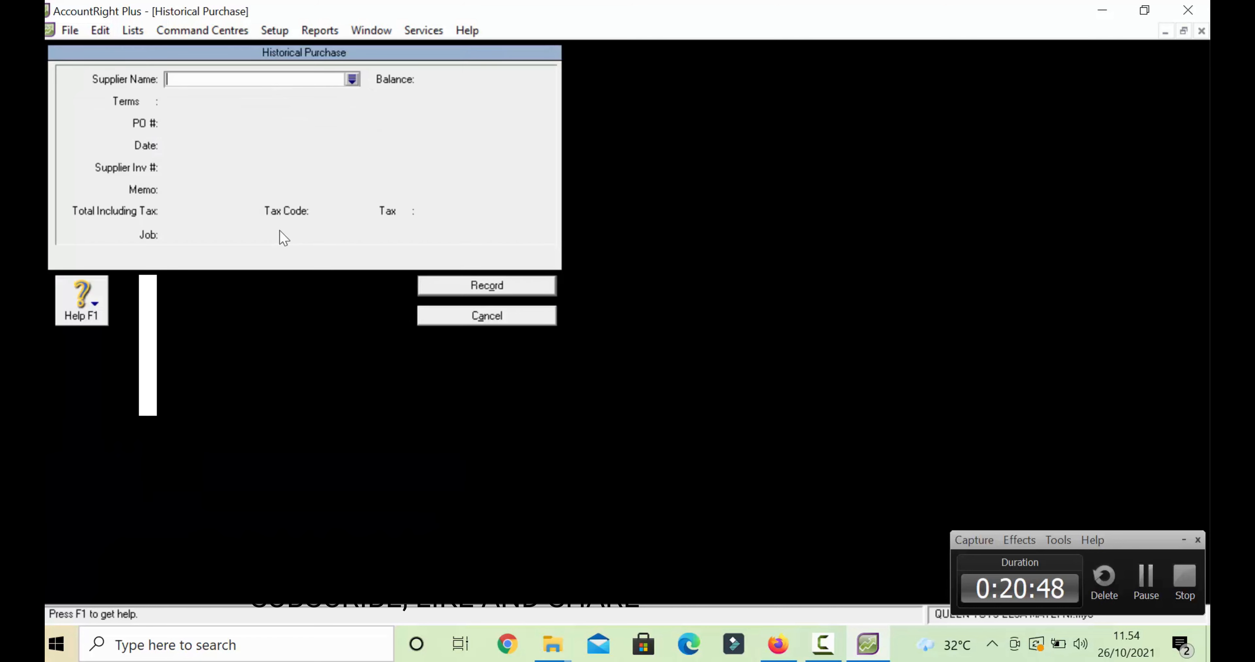
{"action": "left_click", "coordinate": [352, 79]}
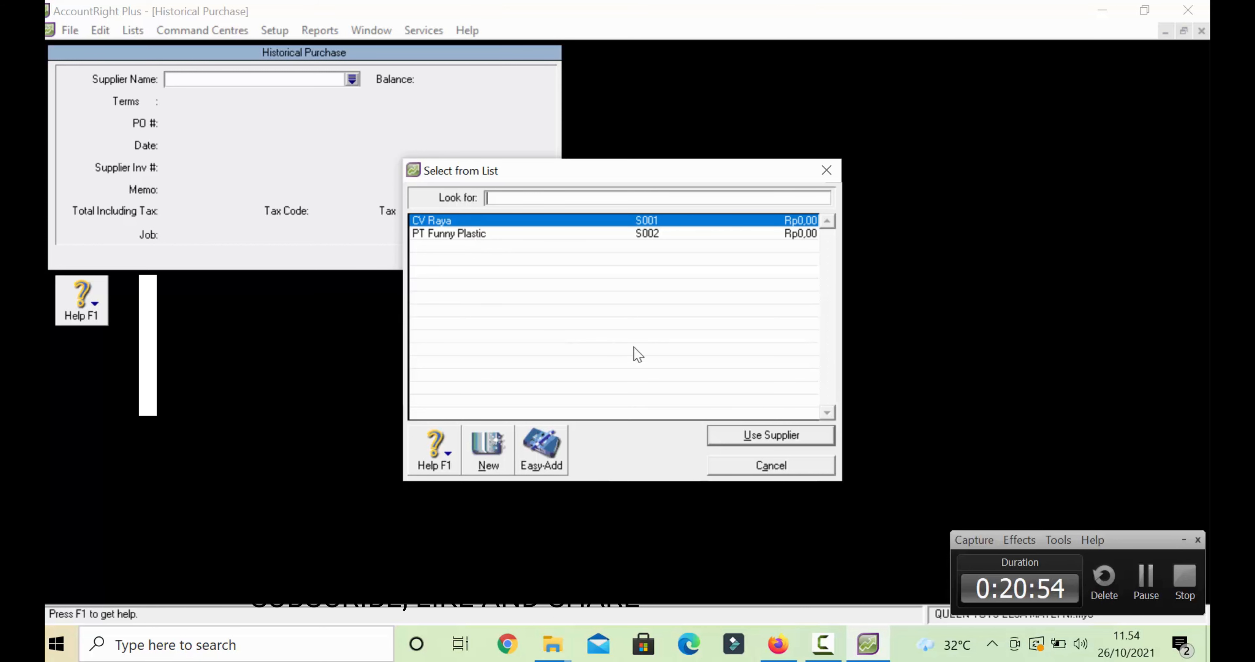
{"action": "double_click", "coordinate": [456, 220]}
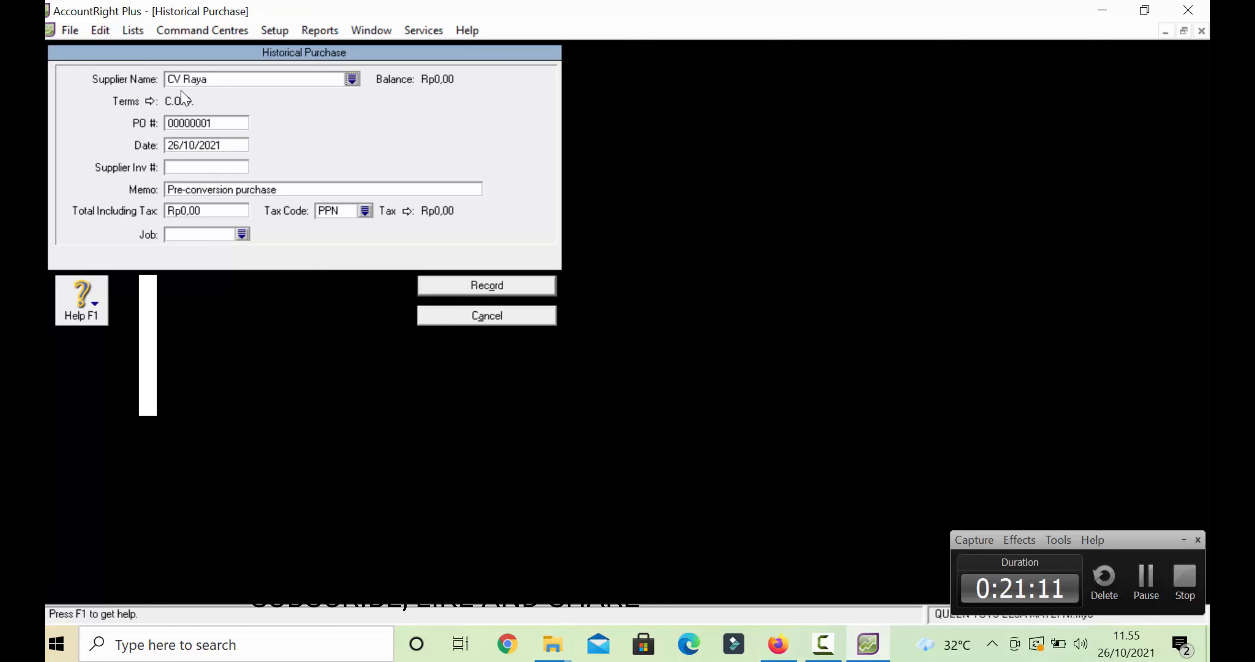
- Set CV Raya's purchase terms to due in given days: 10 discount days, 30 balance days, 3% discount
{"action": "left_click", "coordinate": [154, 104]}
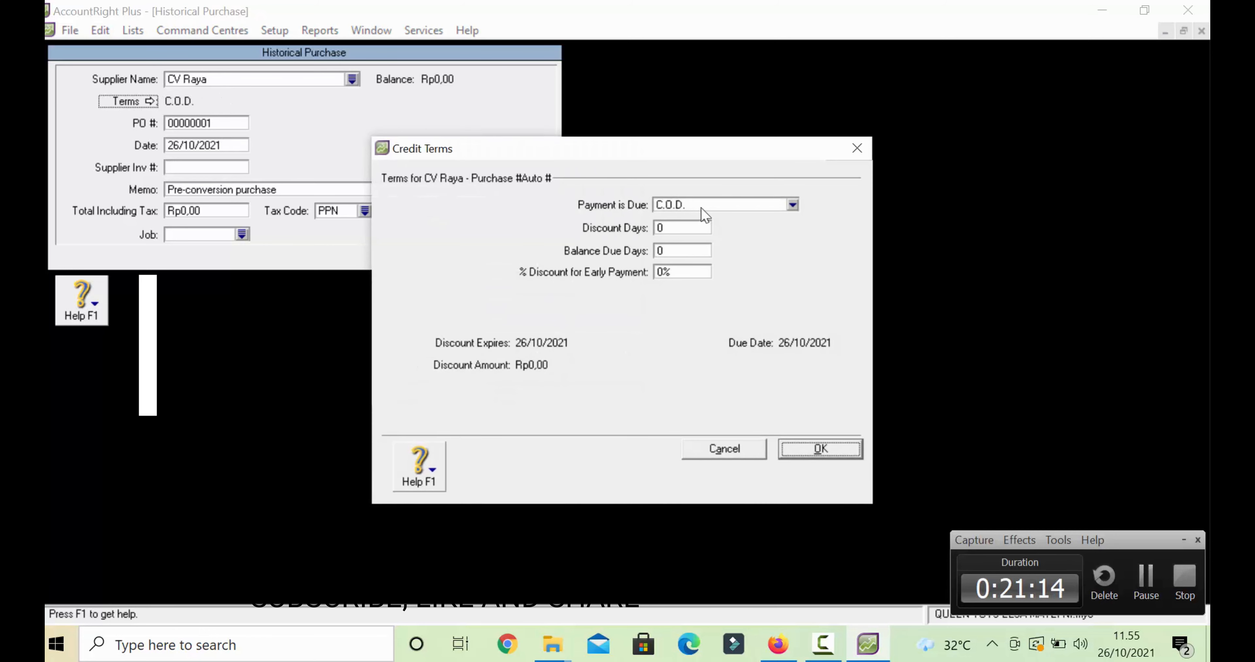
{"action": "left_click", "coordinate": [701, 206]}
{"action": "left_click", "coordinate": [735, 247]}
{"action": "left_click", "coordinate": [674, 228]}
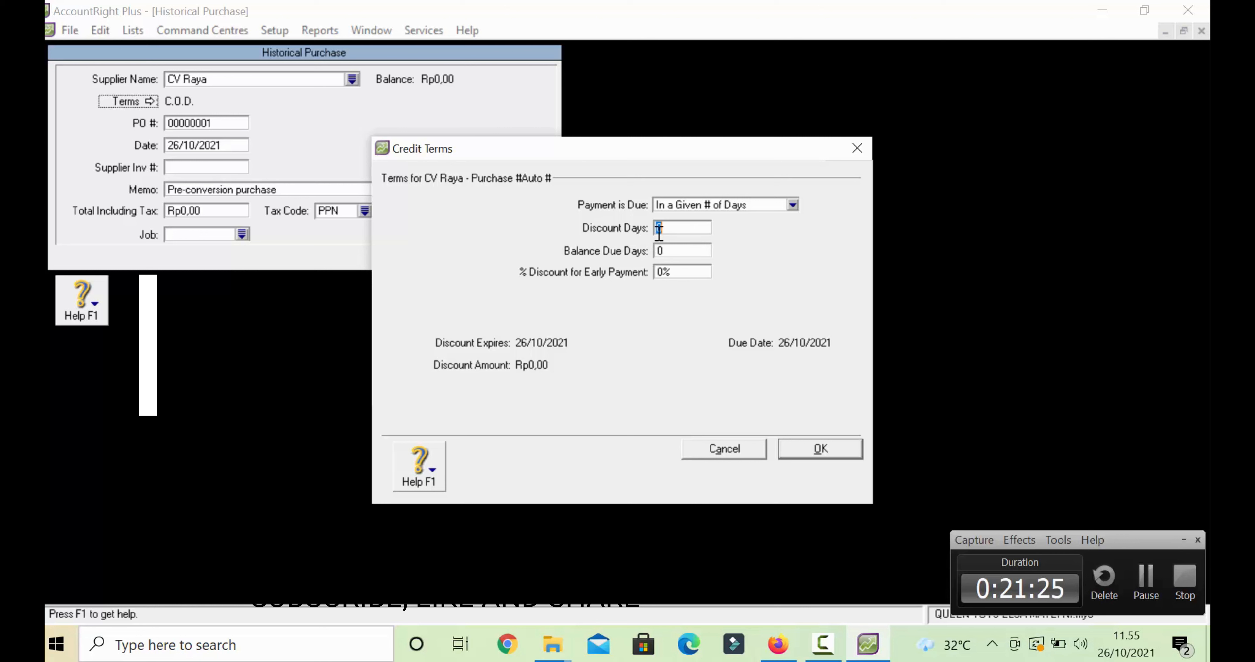
{"action": "type", "text": "10"}
{"action": "left_click", "coordinate": [678, 250]}
{"action": "key", "text": "BackSpace"}
{"action": "type", "text": "30"}
{"action": "left_click", "coordinate": [680, 271]}
{"action": "double_click", "coordinate": [680, 272]}
{"action": "type", "text": "3"}
{"action": "left_click", "coordinate": [828, 445]}
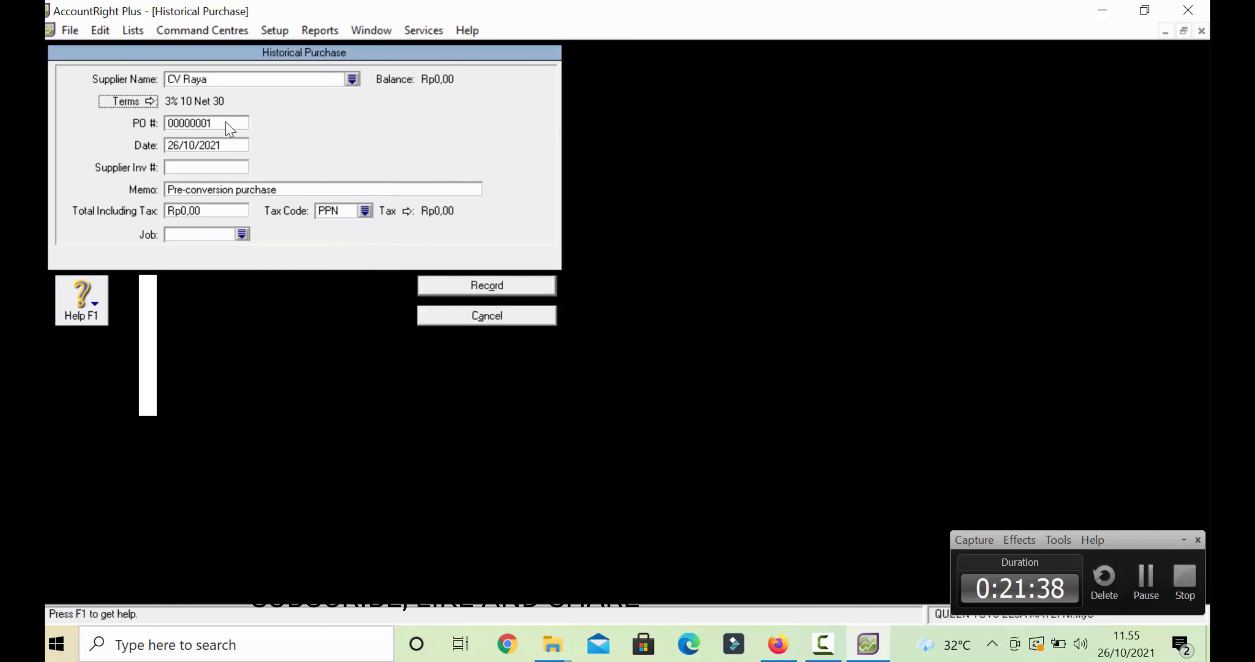
- Enter FR-670 as the purchase PO number
{"action": "left_click", "coordinate": [227, 121]}
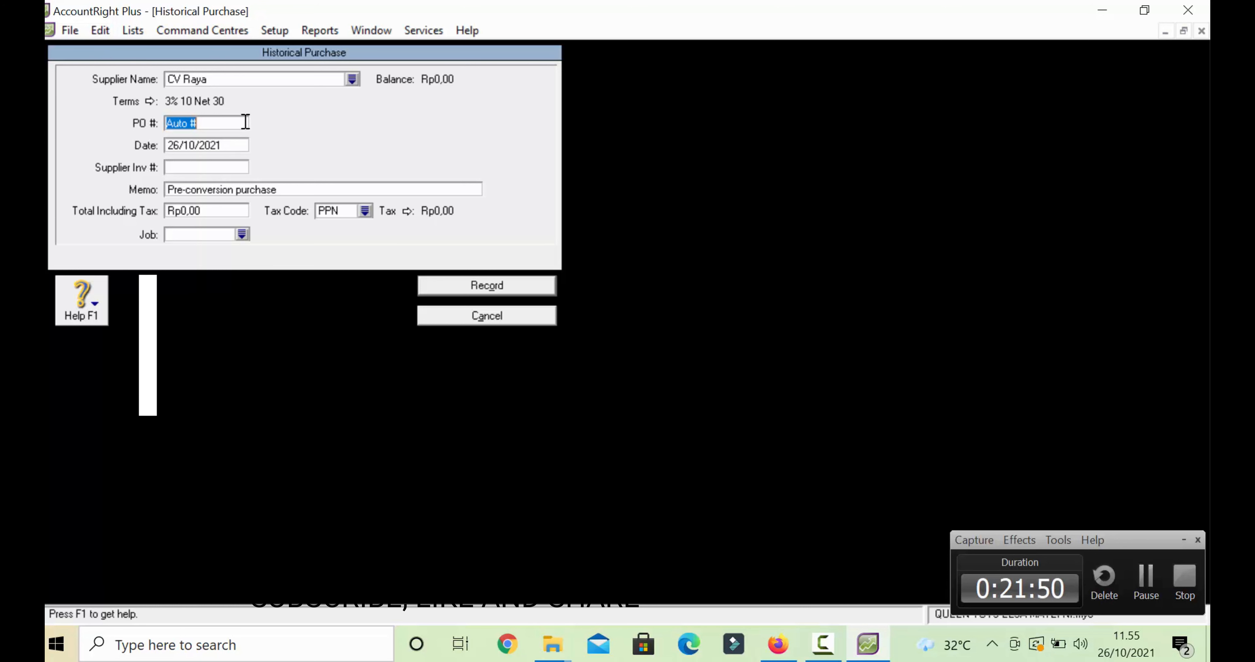
{"action": "type", "text": "FR-7"}
{"action": "key", "text": "BackSpace"}
{"action": "type", "text": "670"}
- Change the purchase date to 25/08/2017
{"action": "left_click", "coordinate": [221, 148]}
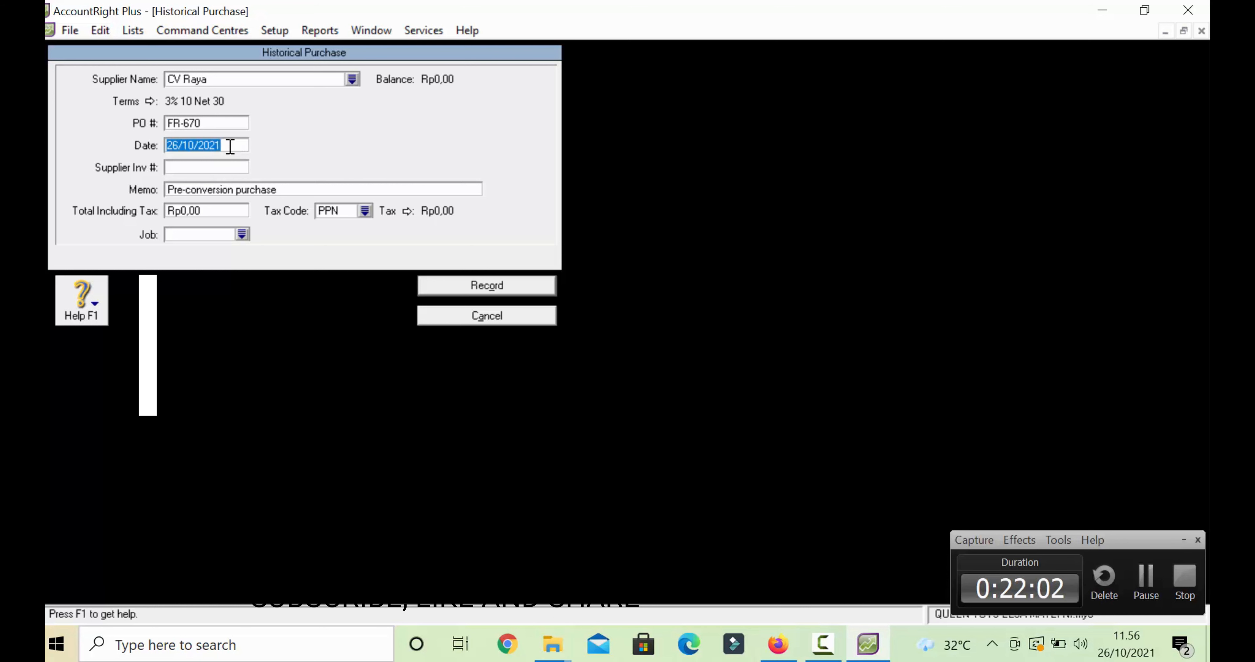
{"action": "left_click", "coordinate": [230, 146]}
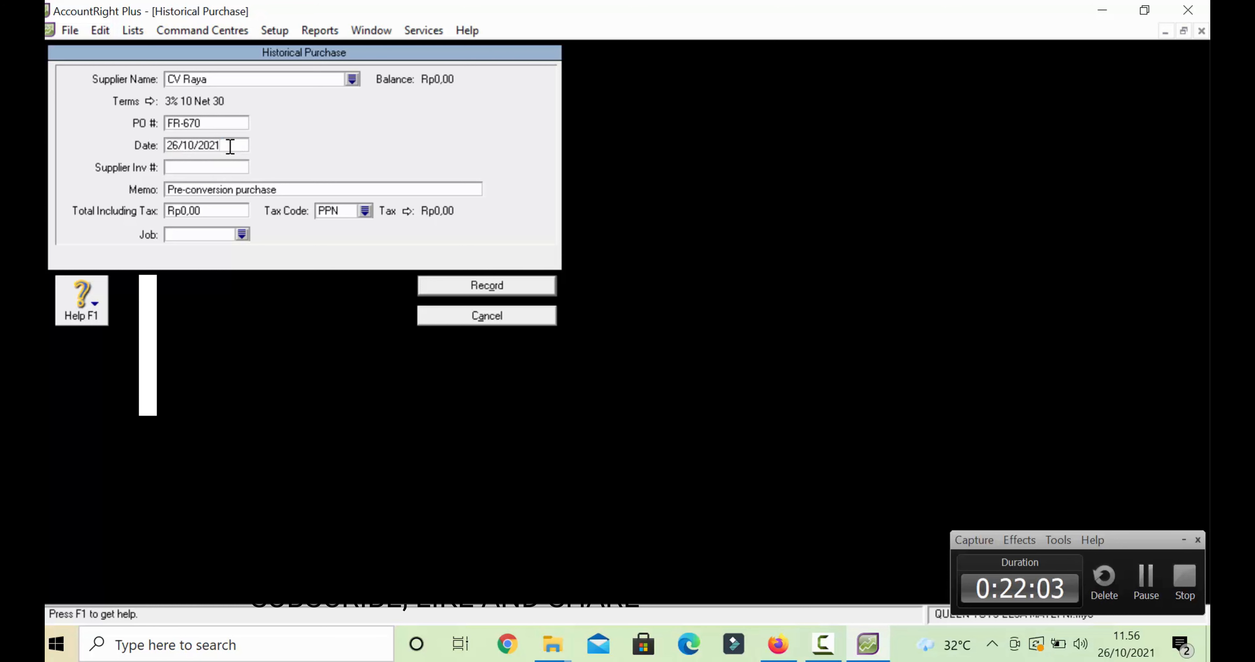
{"action": "key", "text": "Left"}
{"action": "key", "text": "Left"}
{"action": "key", "text": "Left"}
{"action": "key", "text": "Left"}
{"action": "key", "text": "Left"}
{"action": "key", "text": "Left"}
{"action": "key", "text": "Right"}
{"action": "key", "text": "Left"}
{"action": "key", "text": "Left"}
{"action": "key", "text": "Left"}
{"action": "key", "text": "BackSpace"}
{"action": "type", "text": "5"}
{"action": "key", "text": "Right"}
{"action": "key", "text": "Right"}
{"action": "key", "text": "Right"}
{"action": "key", "text": "BackSpace"}
{"action": "key", "text": "BackSpace"}
{"action": "type", "text": "08"}
{"action": "key", "text": "Right"}
{"action": "key", "text": "Right"}
{"action": "key", "text": "BackSpace"}
{"action": "key", "text": "BackSpace"}
{"action": "type", "text": "17"}
{"action": "left_click", "coordinate": [207, 168]}
- Replace the memo with SALDO AWAL UTANG
{"action": "left_click", "coordinate": [230, 189]}
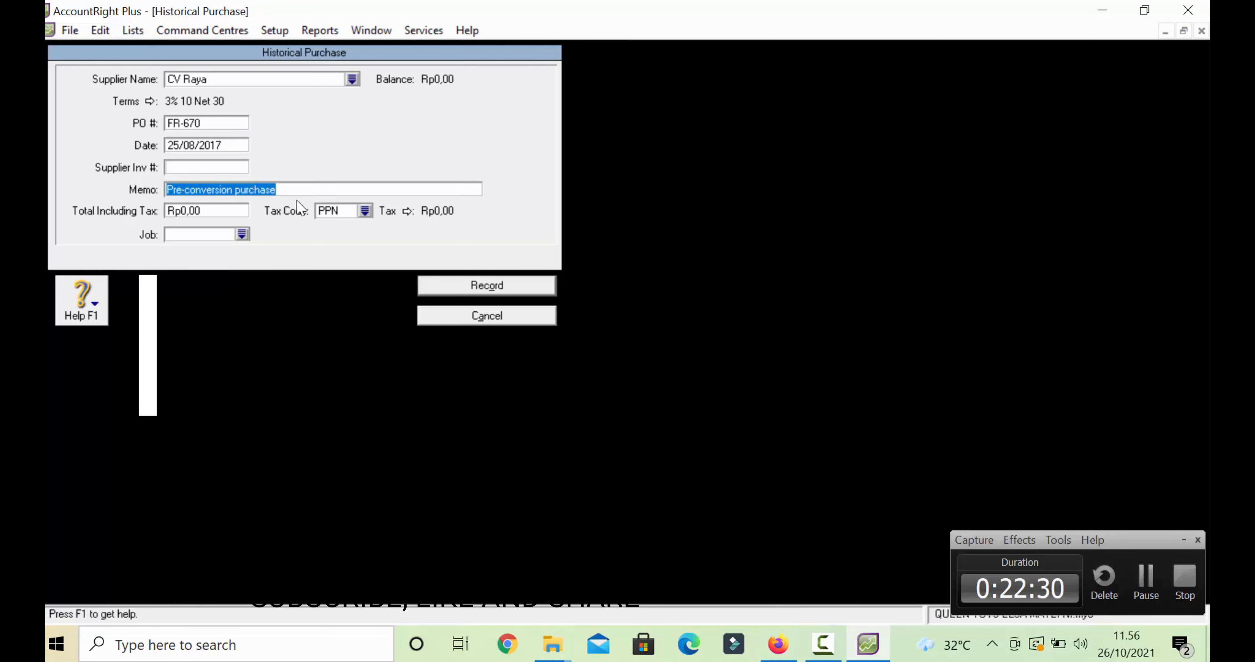
{"action": "type", "text": "SALDI"}
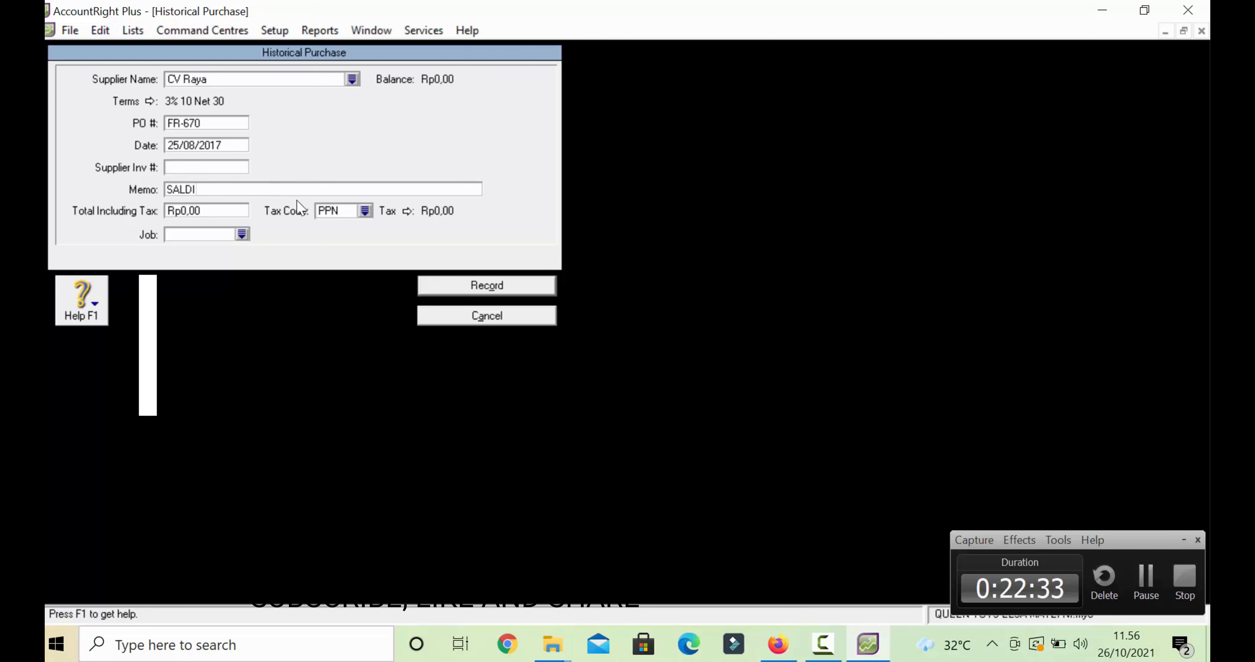
{"action": "key", "text": "BackSpace"}
{"action": "type", "text": "O AWAL UTAN"}
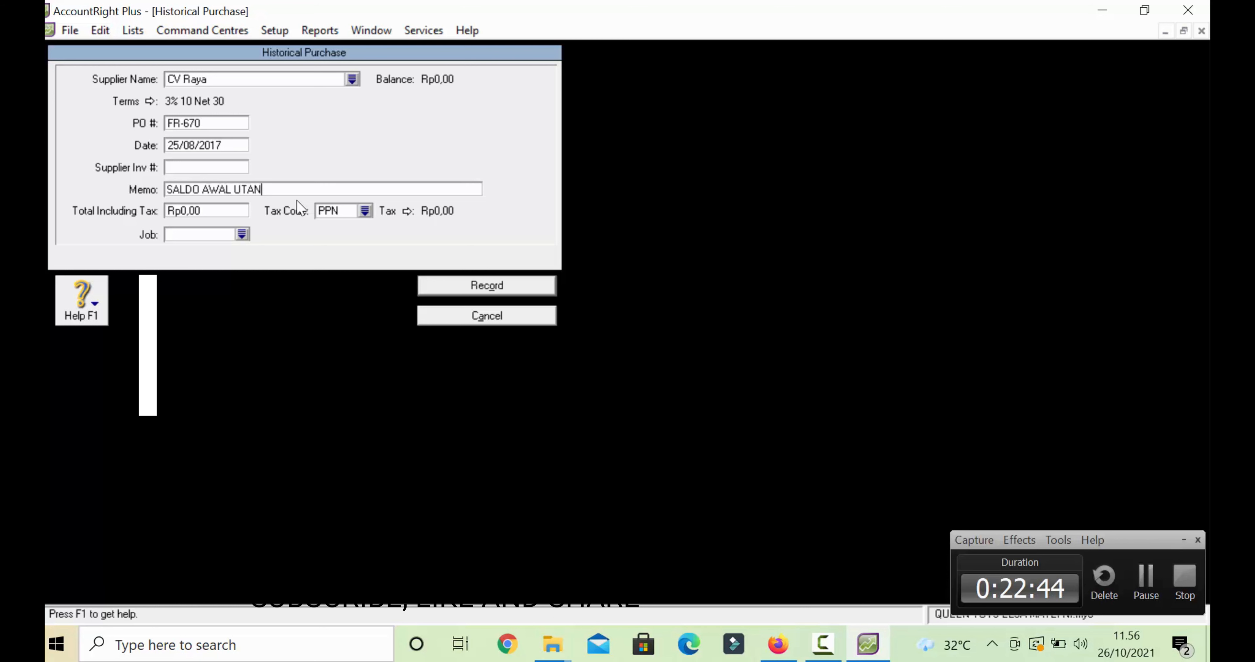
{"action": "type", "text": "G"}
- Record CV Raya's purchase with a Rp650.000,00 total including tax and tax code N-T
{"action": "left_click", "coordinate": [217, 211]}
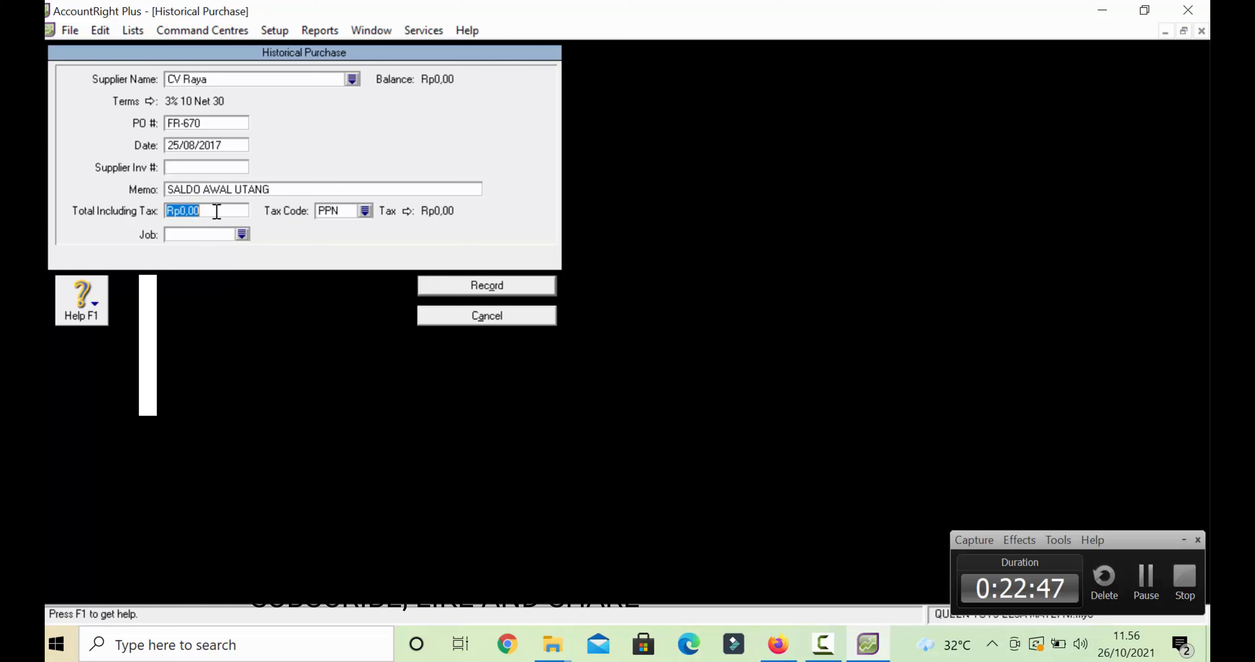
{"action": "type", "text": "650000"}
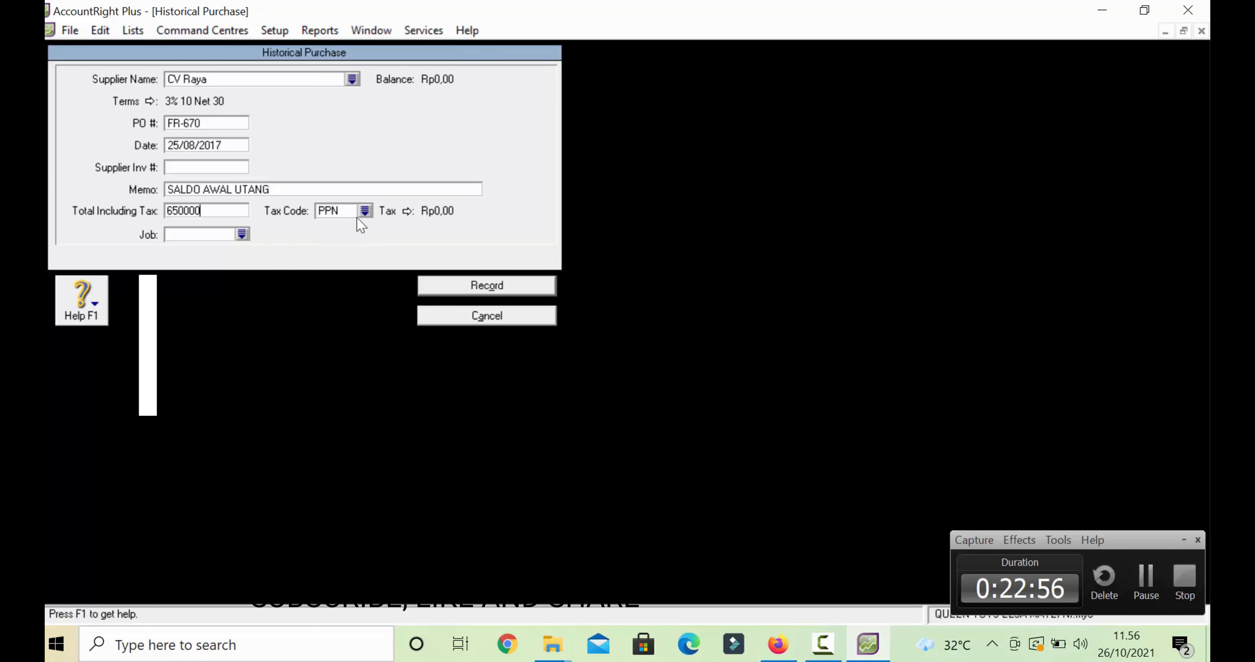
{"action": "left_click", "coordinate": [364, 211]}
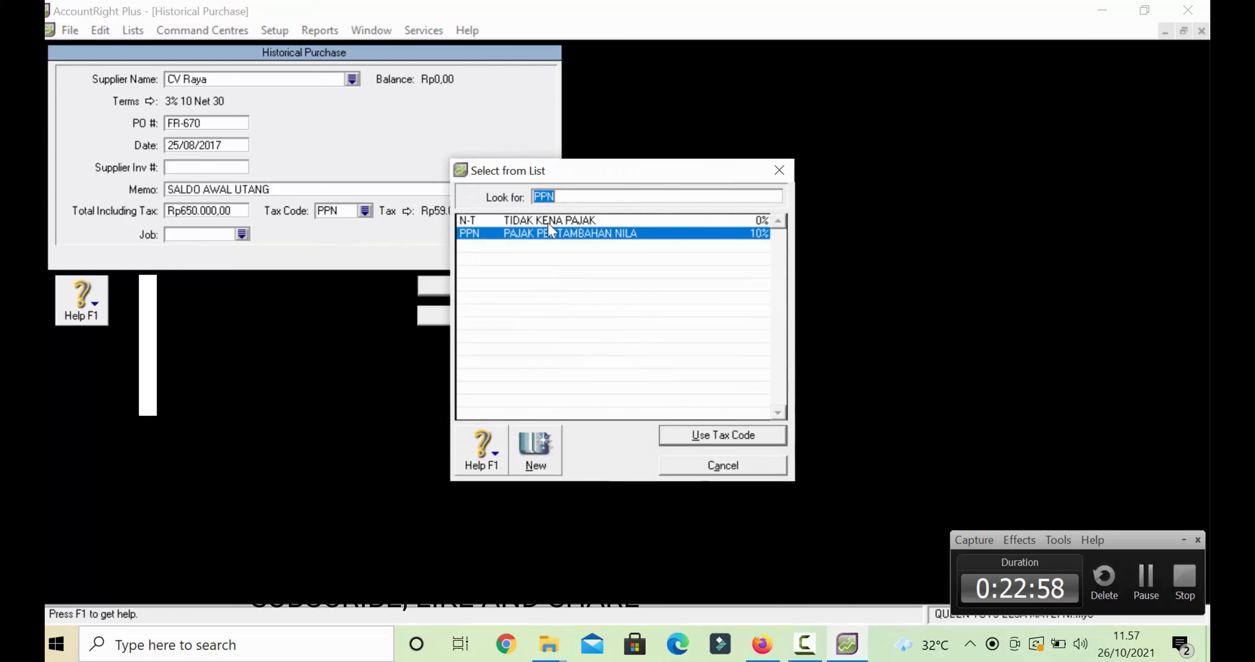
{"action": "type", "text": "N-T"}
{"action": "left_click", "coordinate": [704, 435]}
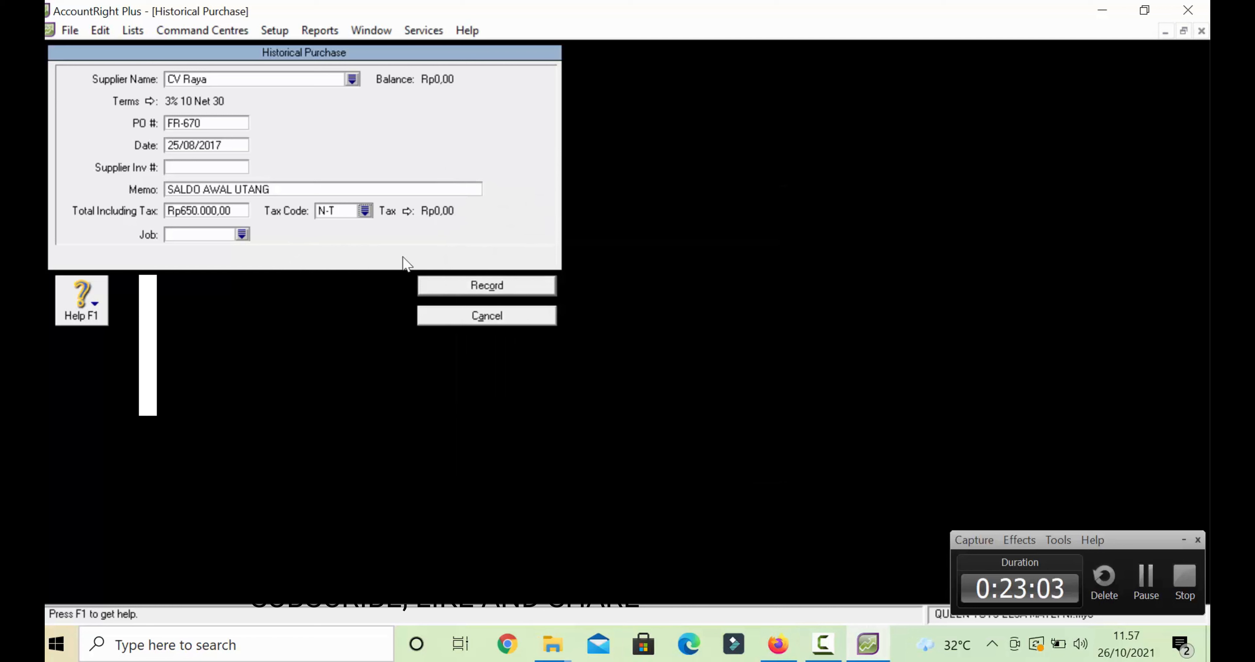
{"action": "left_click", "coordinate": [492, 291]}
{"action": "left_click", "coordinate": [614, 384]}
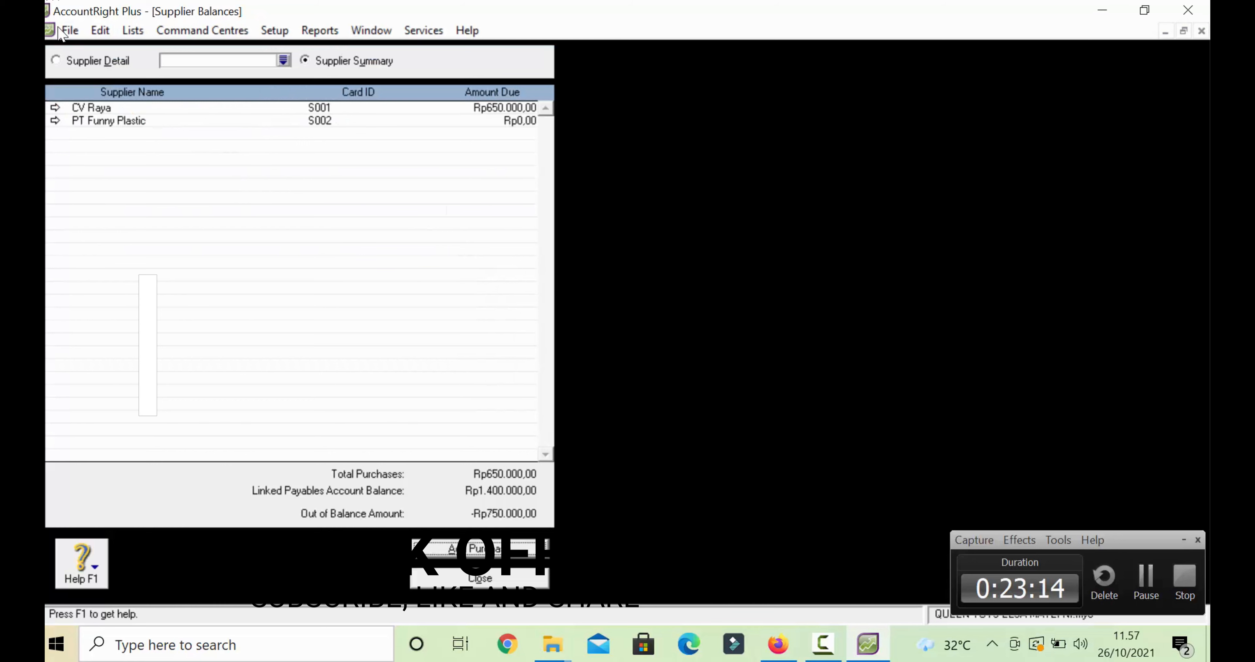
- Start a new historical purchase for supplier PT Funny Plastic
{"action": "left_click", "coordinate": [56, 122]}
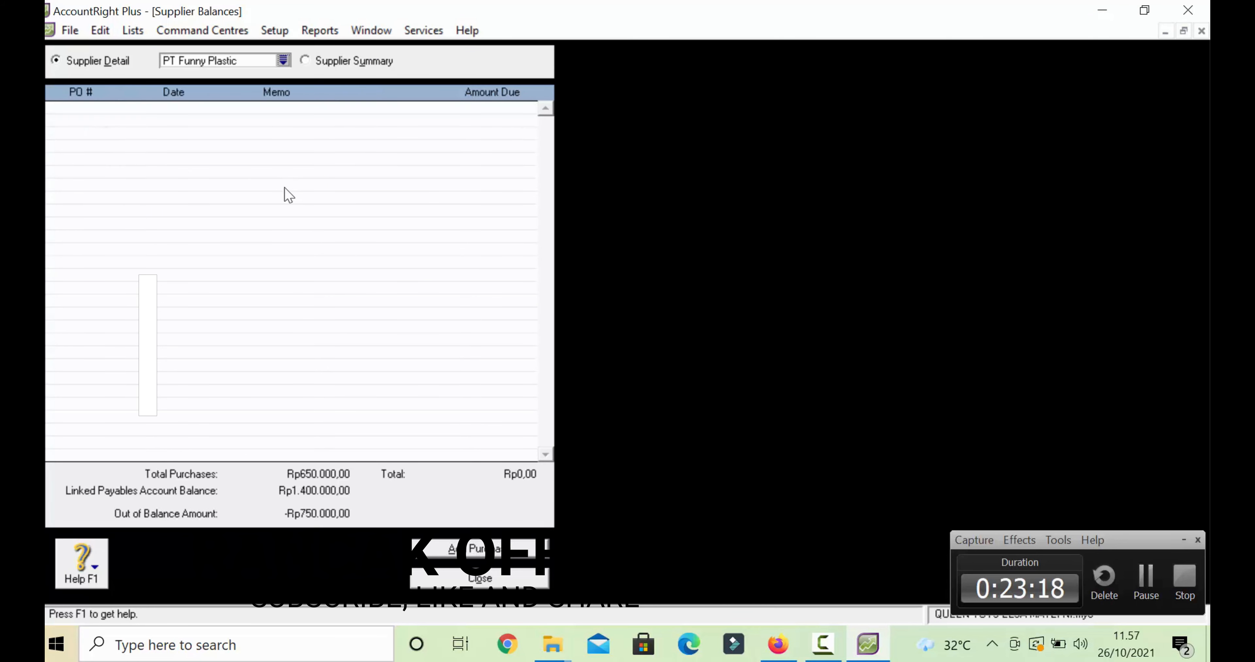
{"action": "left_click", "coordinate": [457, 548]}
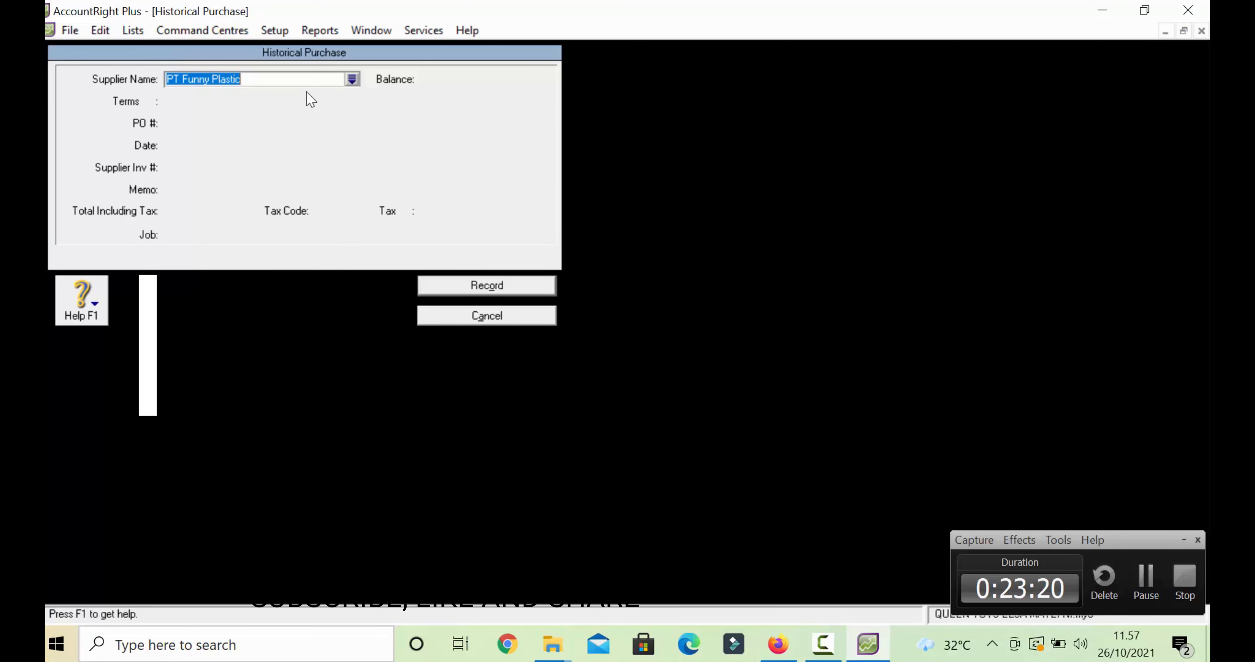
{"action": "key", "text": "Tab"}
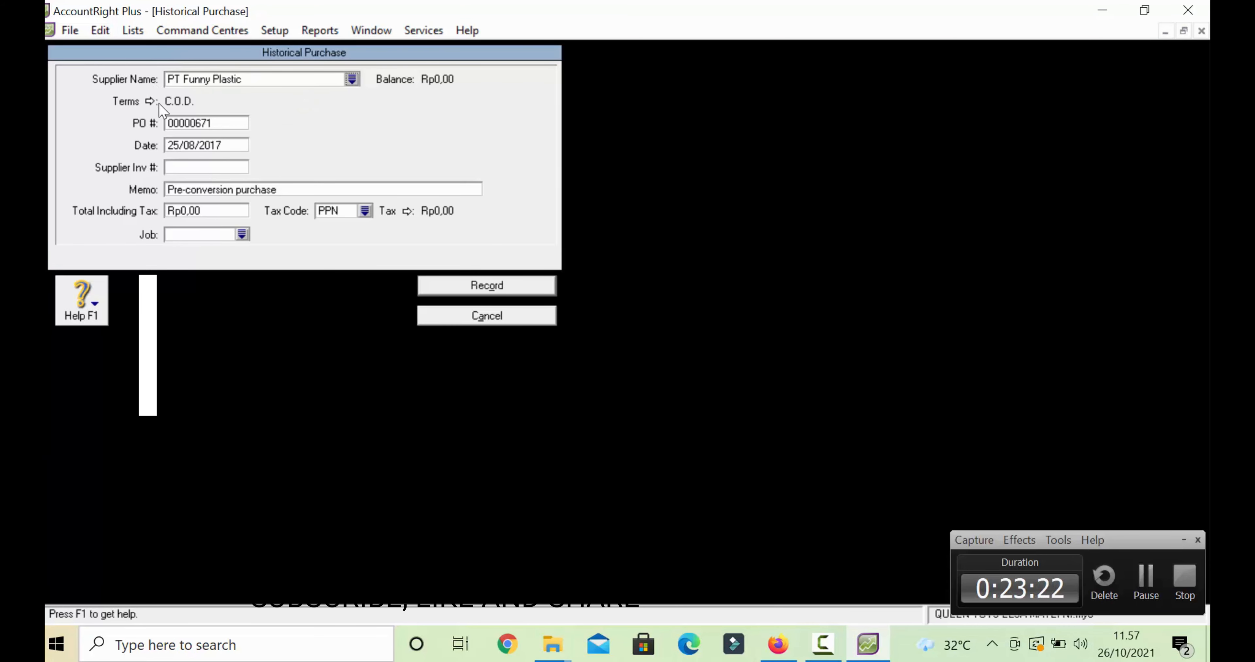
- Set its terms to due in given days: 10 discount days, 30 balance days, 3% discount
{"action": "left_click", "coordinate": [150, 102]}
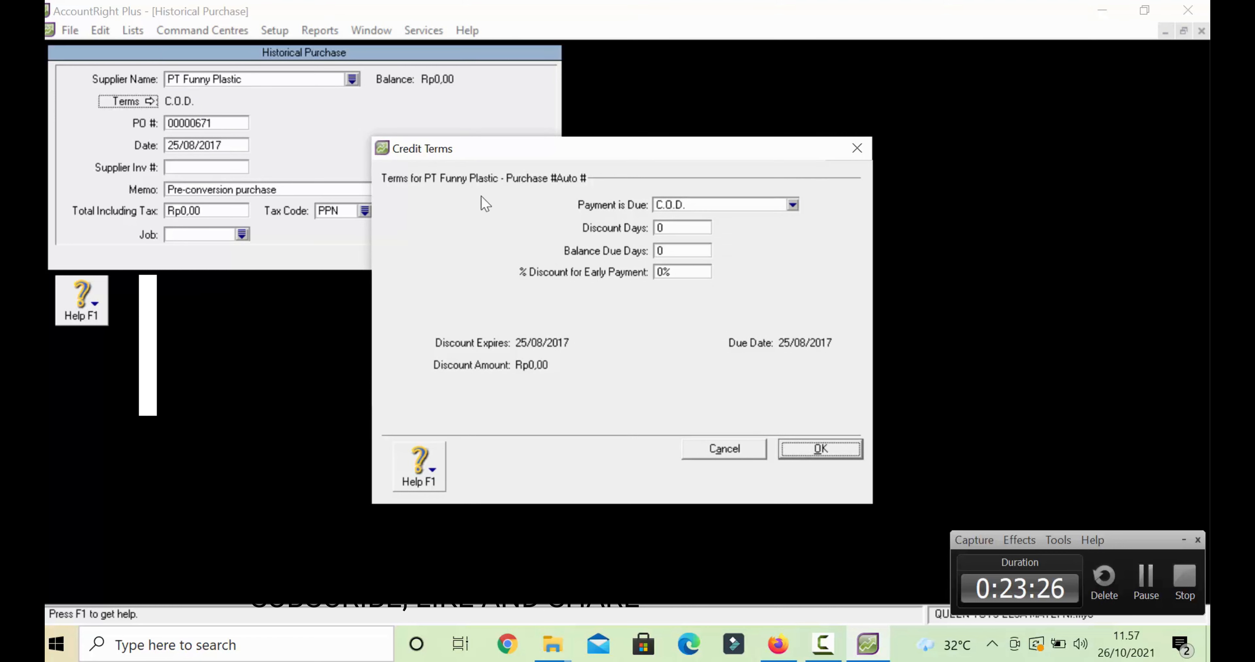
{"action": "left_click", "coordinate": [699, 203]}
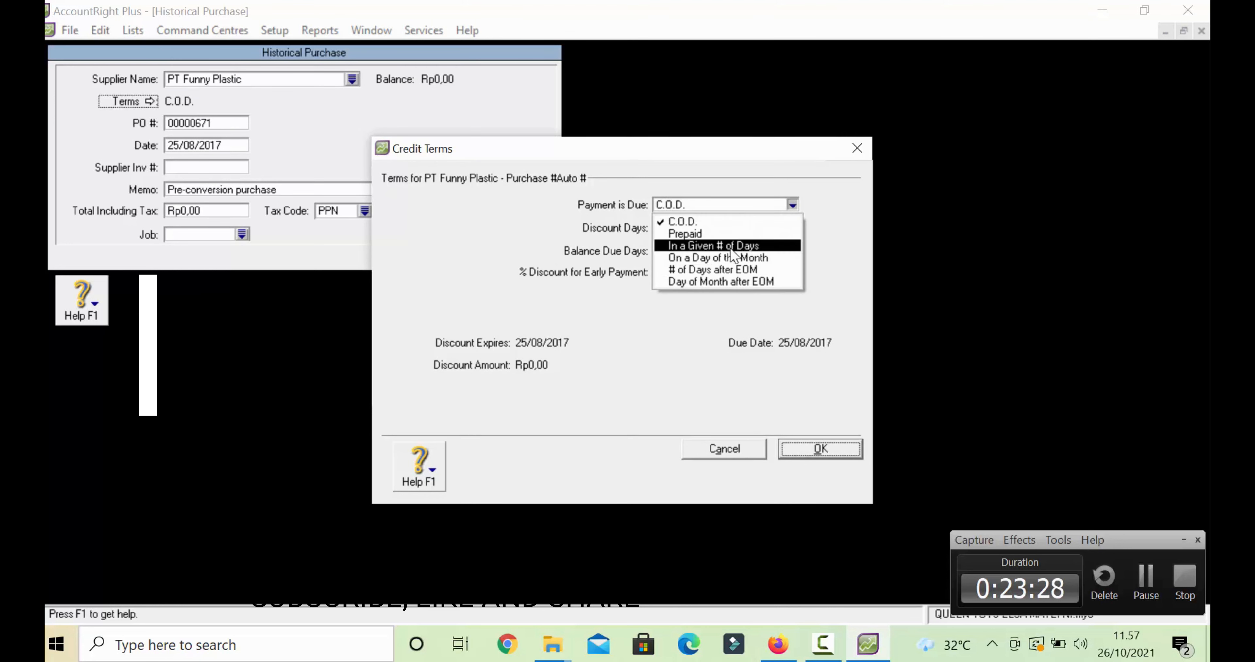
{"action": "left_click", "coordinate": [709, 245]}
{"action": "left_click", "coordinate": [675, 228]}
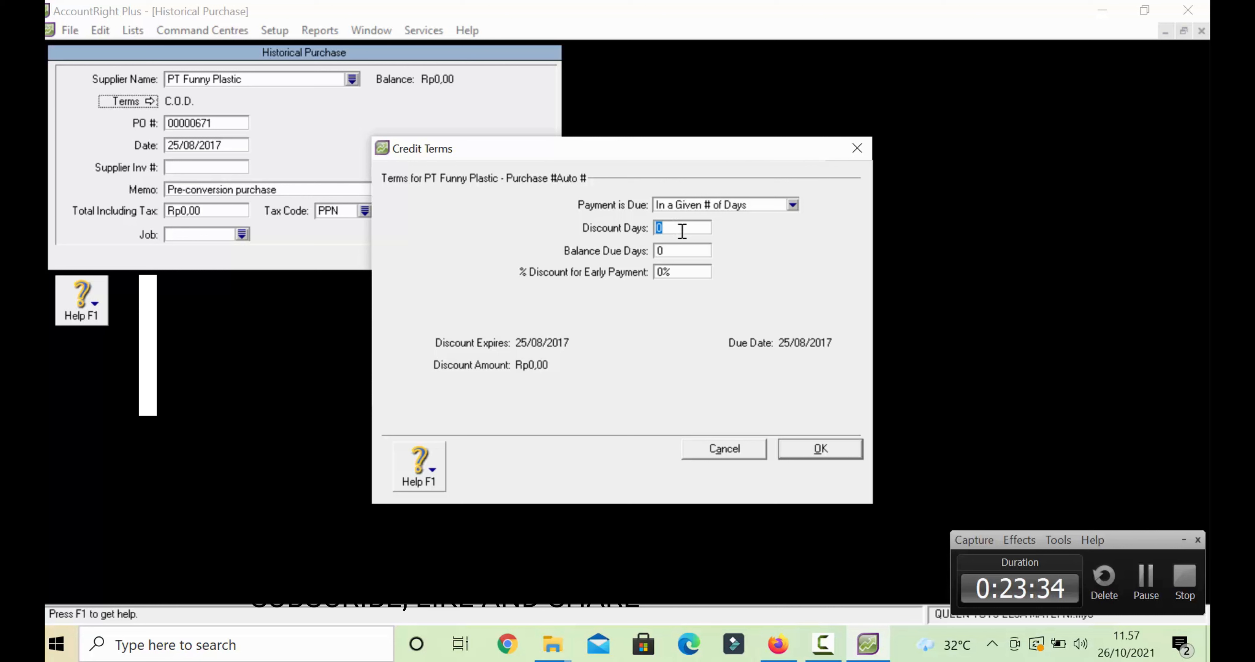
{"action": "type", "text": "10"}
{"action": "left_click", "coordinate": [691, 254]}
{"action": "type", "text": "30"}
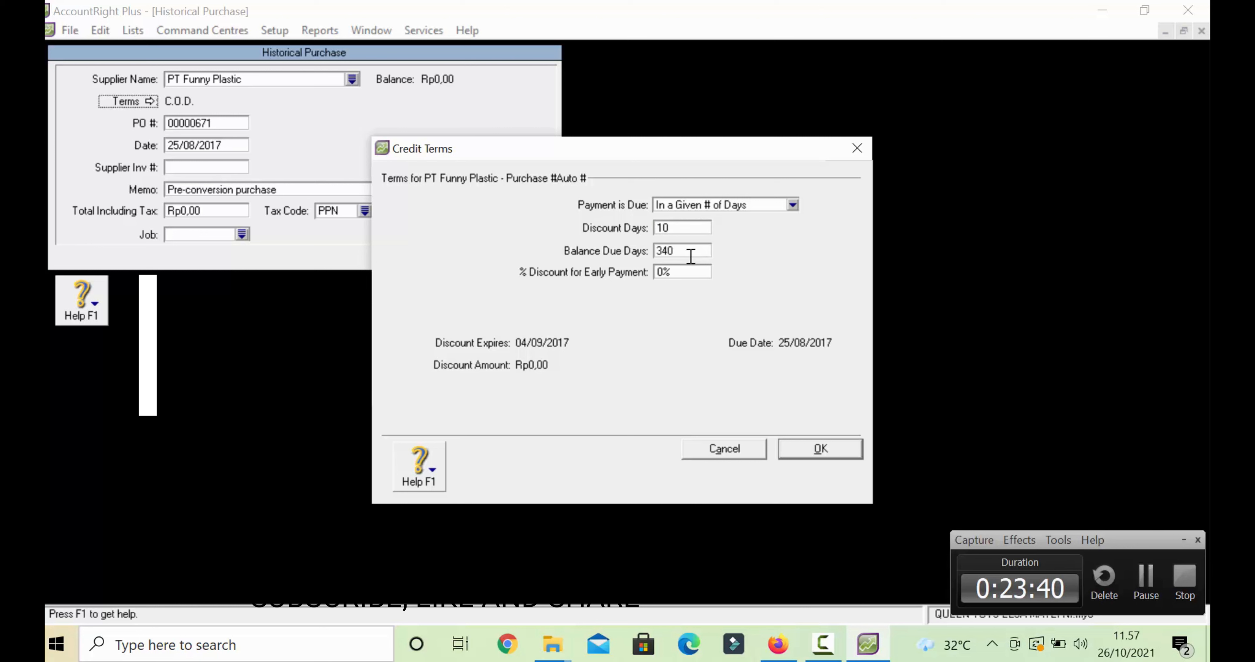
{"action": "key", "text": "BackSpace"}
{"action": "key", "text": "BackSpace"}
{"action": "type", "text": "30"}
{"action": "left_click", "coordinate": [685, 269]}
{"action": "key", "text": "BackSpace"}
{"action": "type", "text": "3"}
{"action": "left_click", "coordinate": [791, 450]}
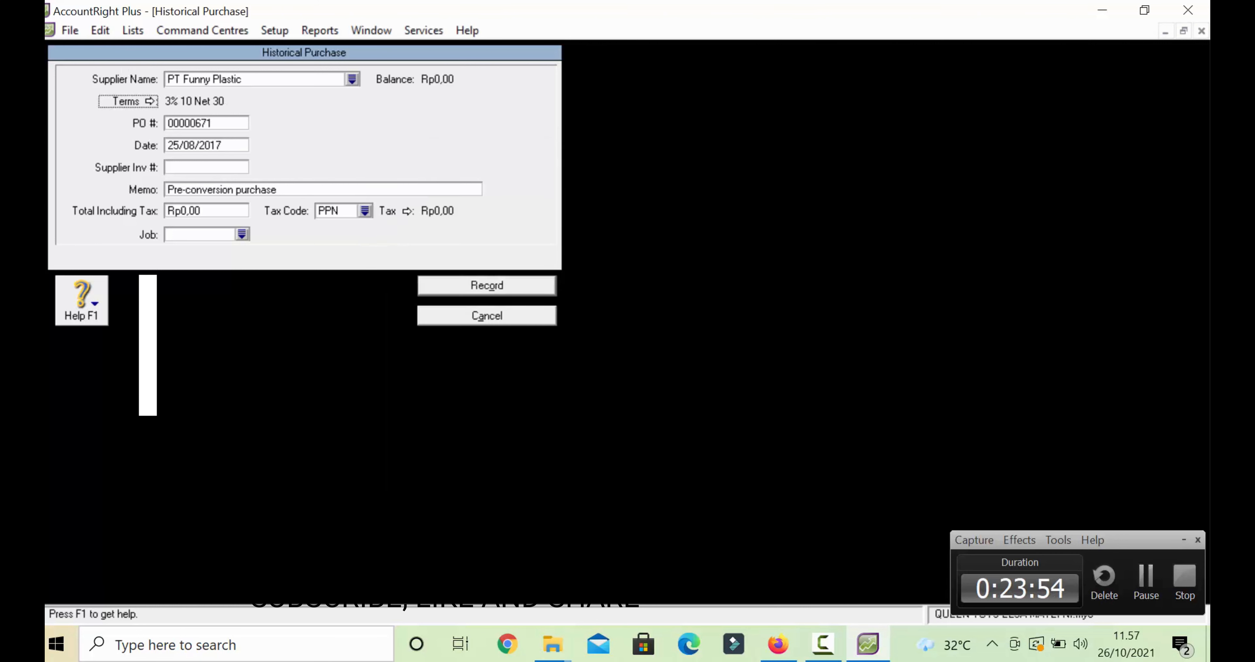
{"action": "left_click", "coordinate": [209, 126]}
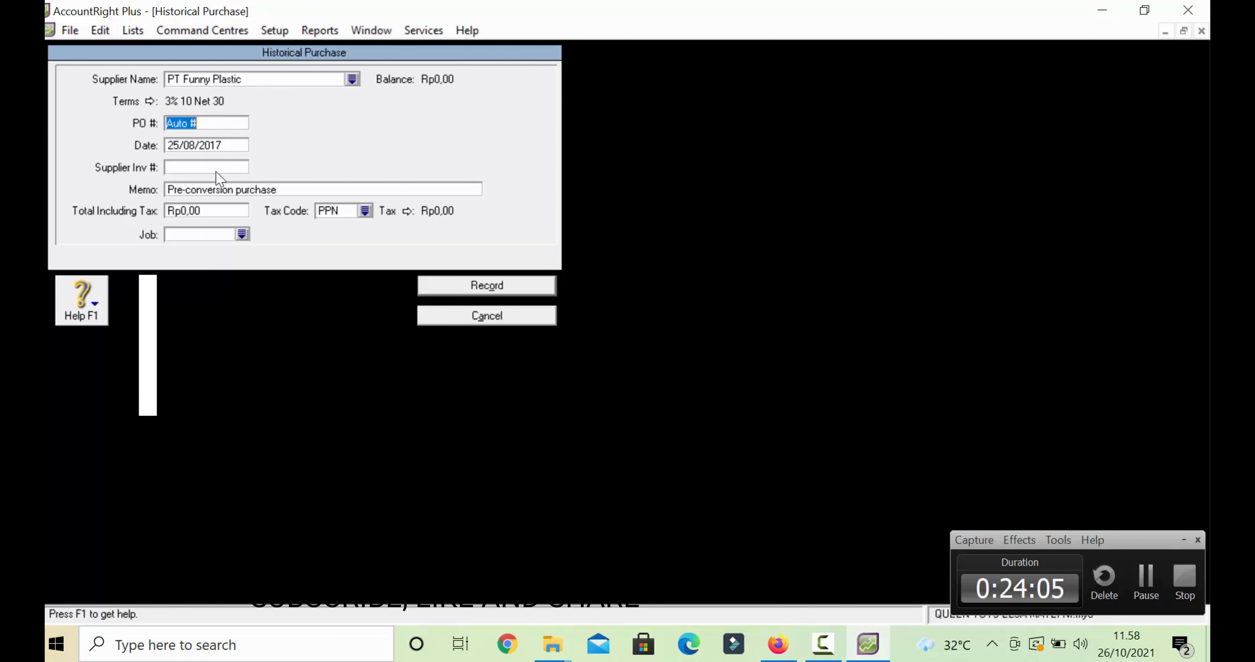
- Enter PO number FP-548 and change the date from 25/08/2017 to 28/08/2017
{"action": "type", "text": "FP"}
{"action": "type", "text": "4"}
{"action": "key", "text": "BackSpace"}
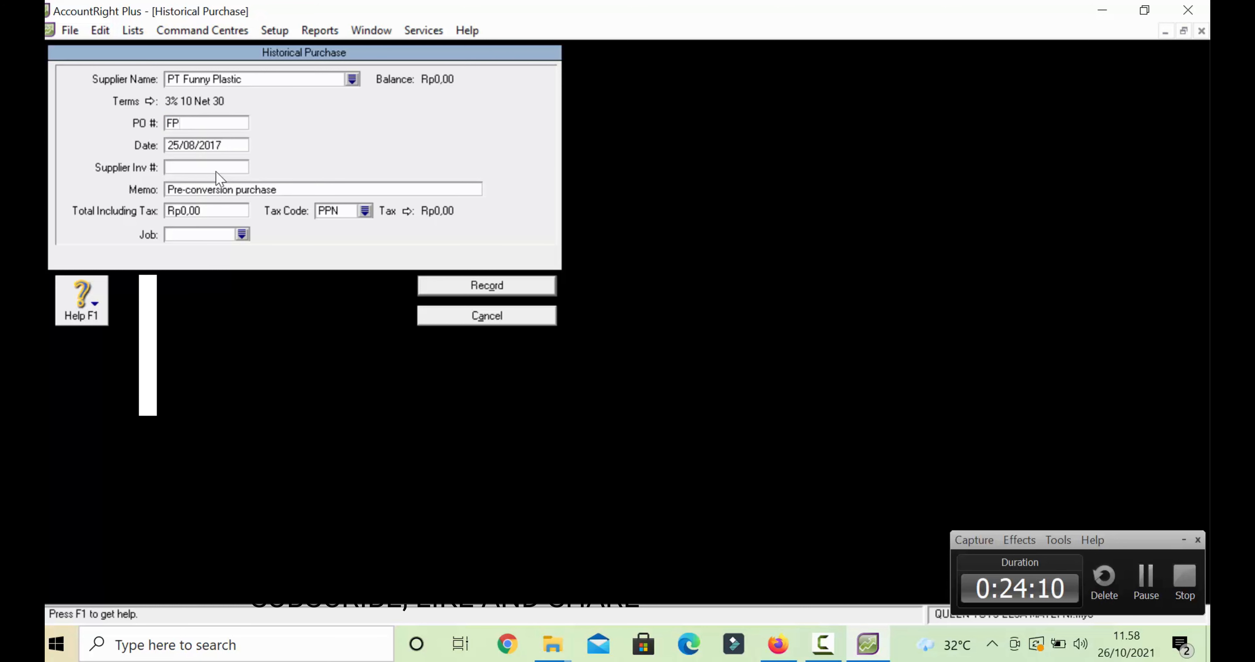
{"action": "type", "text": "-548"}
{"action": "key", "text": "Tab"}
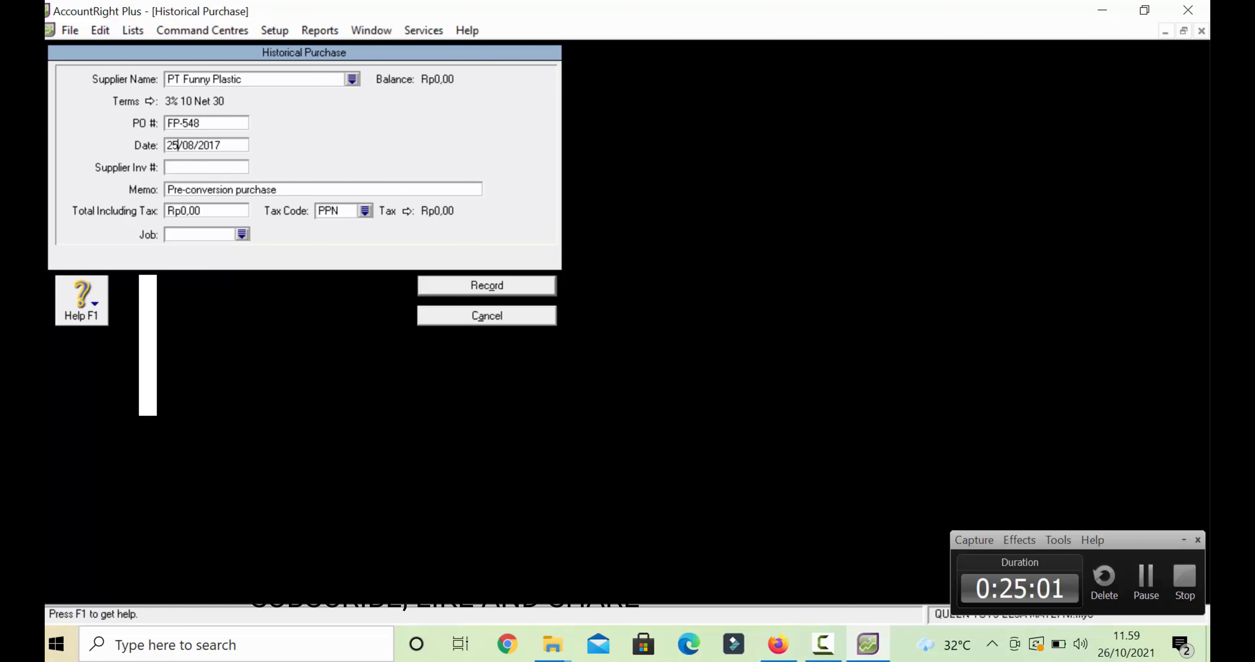
{"action": "key", "text": "BackSpace"}
{"action": "type", "text": "8"}
{"action": "left_click", "coordinate": [246, 189]}
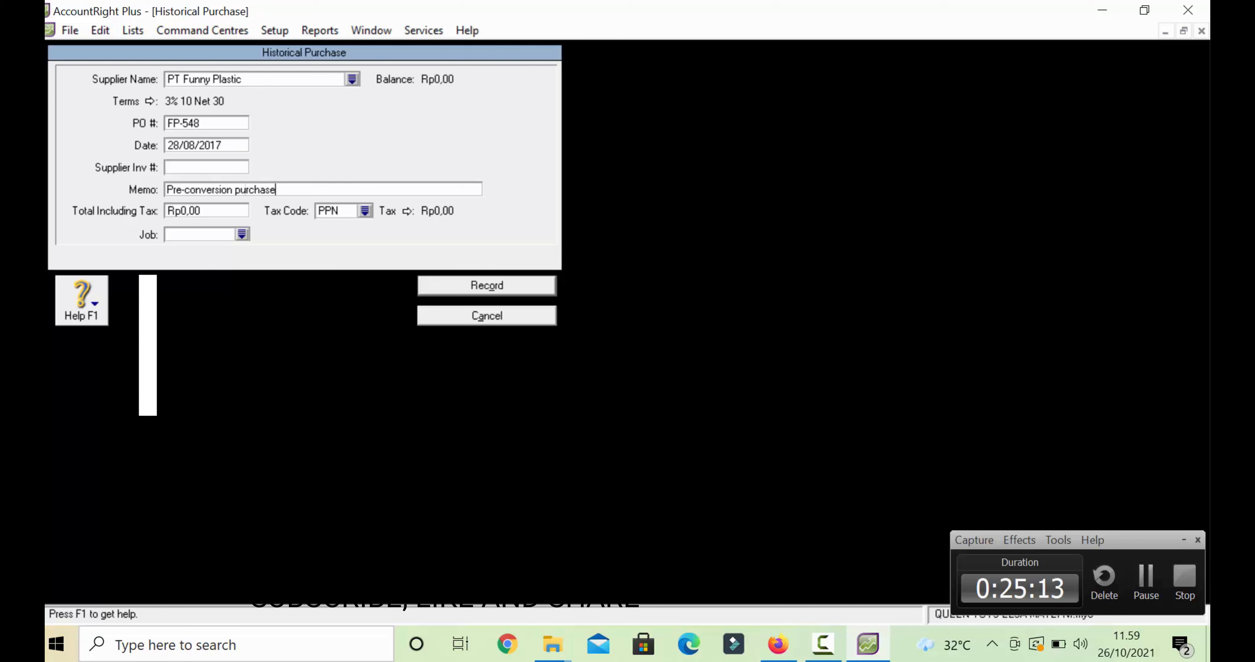
- Set the memo to SALDO AWAL UTANG and the total to Rp750.000,00 with tax code N-T
{"action": "key", "text": "BackSpace"}
{"action": "key", "text": "BackSpace"}
{"action": "key", "text": "BackSpace"}
{"action": "key", "text": "BackSpace"}
{"action": "key", "text": "BackSpace"}
{"action": "key", "text": "BackSpace"}
{"action": "key", "text": "BackSpace"}
{"action": "key", "text": "BackSpace"}
{"action": "key", "text": "BackSpace"}
{"action": "key", "text": "BackSpace"}
{"action": "key", "text": "BackSpace"}
{"action": "key", "text": "BackSpace"}
{"action": "key", "text": "BackSpace"}
{"action": "key", "text": "BackSpace"}
{"action": "key", "text": "BackSpace"}
{"action": "key", "text": "BackSpace"}
{"action": "key", "text": "BackSpace"}
{"action": "key", "text": "BackSpace"}
{"action": "key", "text": "BackSpace"}
{"action": "key", "text": "BackSpace"}
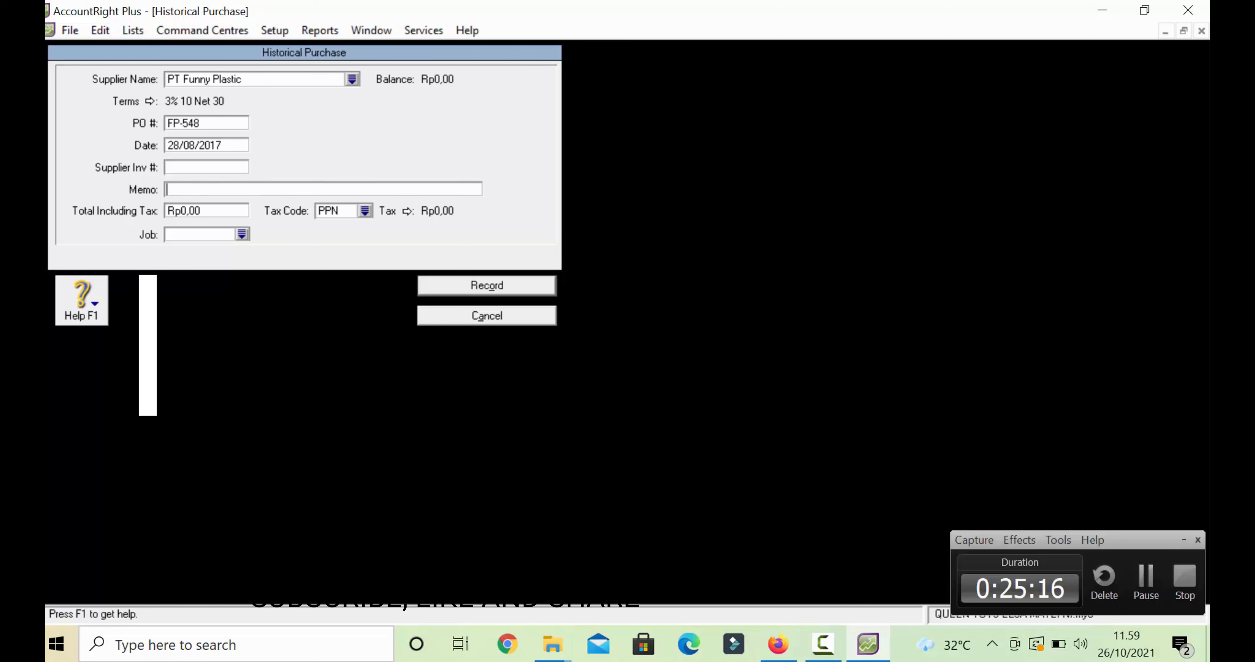
{"action": "type", "text": "SALDO AWAL UTANG"}
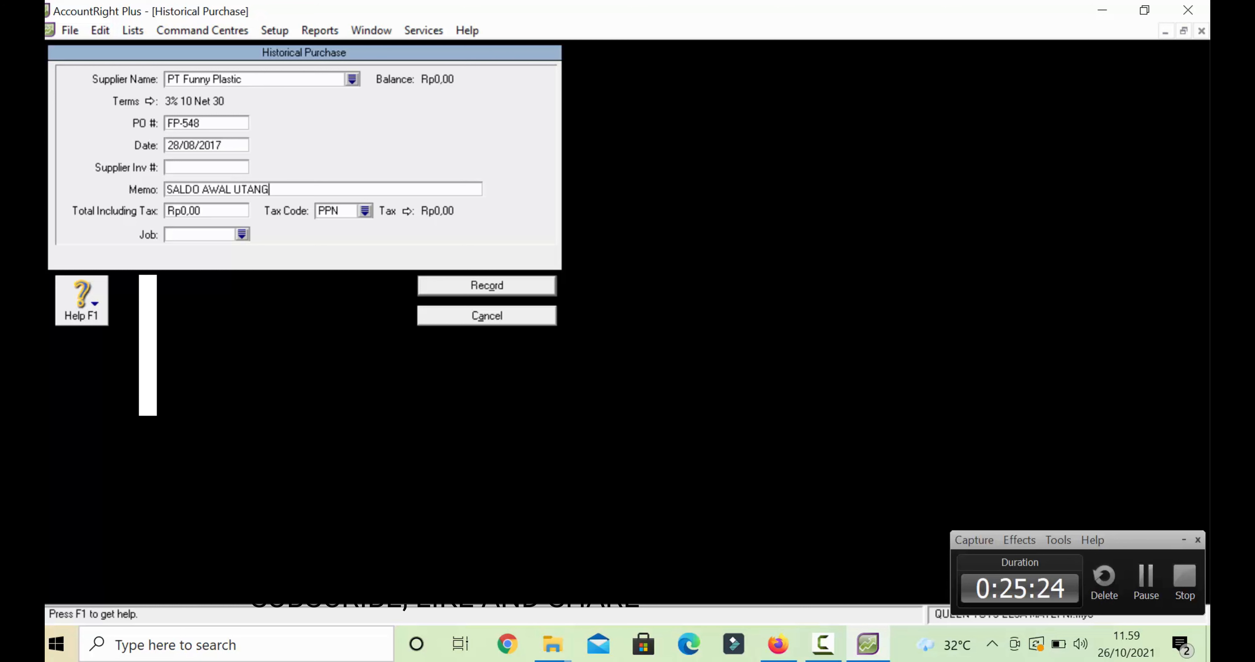
{"action": "key", "text": "Tab"}
{"action": "type", "text": "7"}
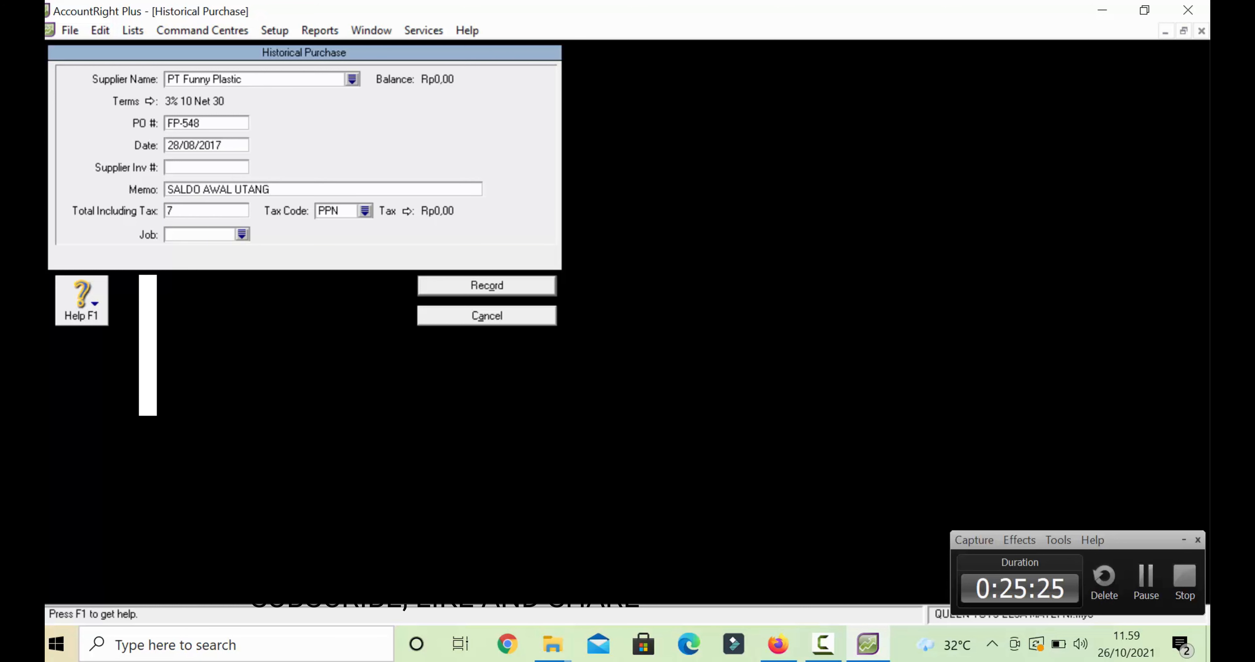
{"action": "type", "text": "50000"}
{"action": "key", "text": "Tab"}
{"action": "left_click", "coordinate": [549, 221]}
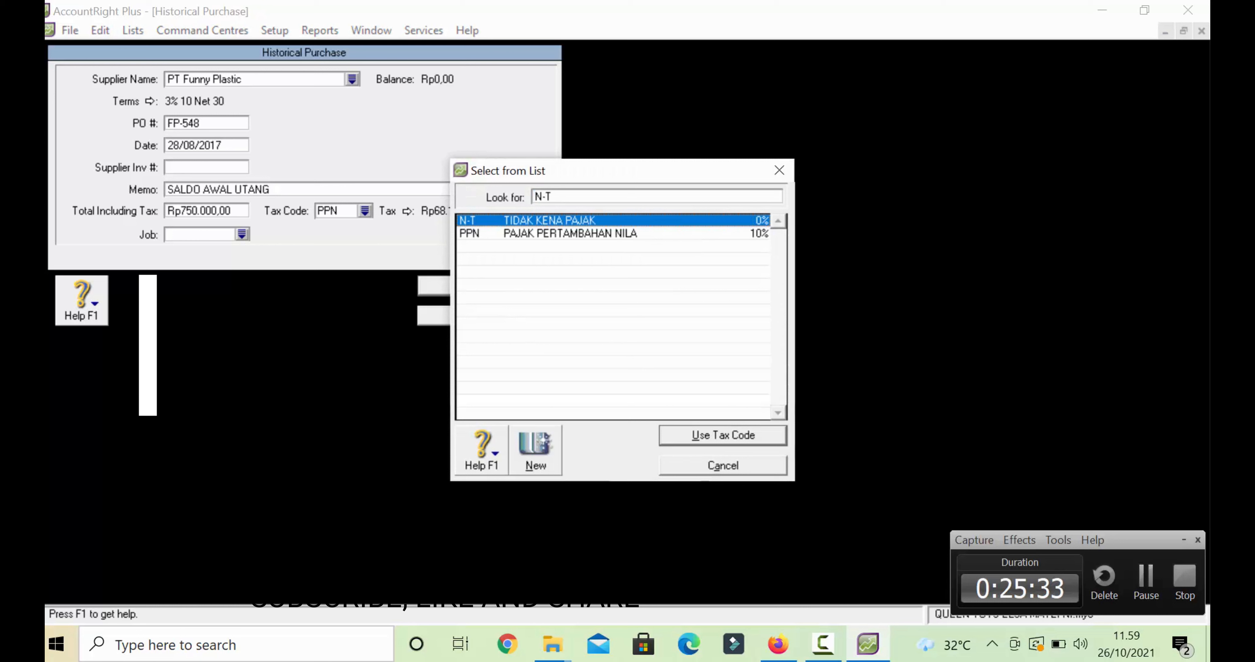
{"action": "key", "text": "Return"}
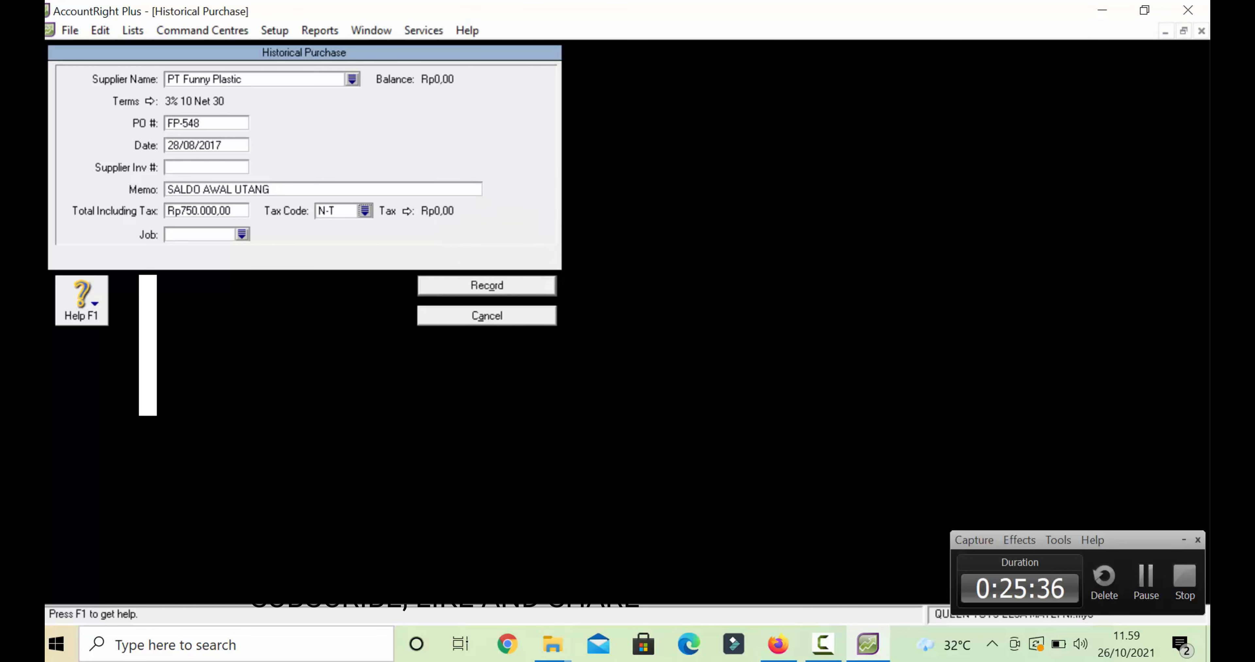
- Record the purchase and dismiss the confirmation messages
{"action": "left_click", "coordinate": [486, 286]}
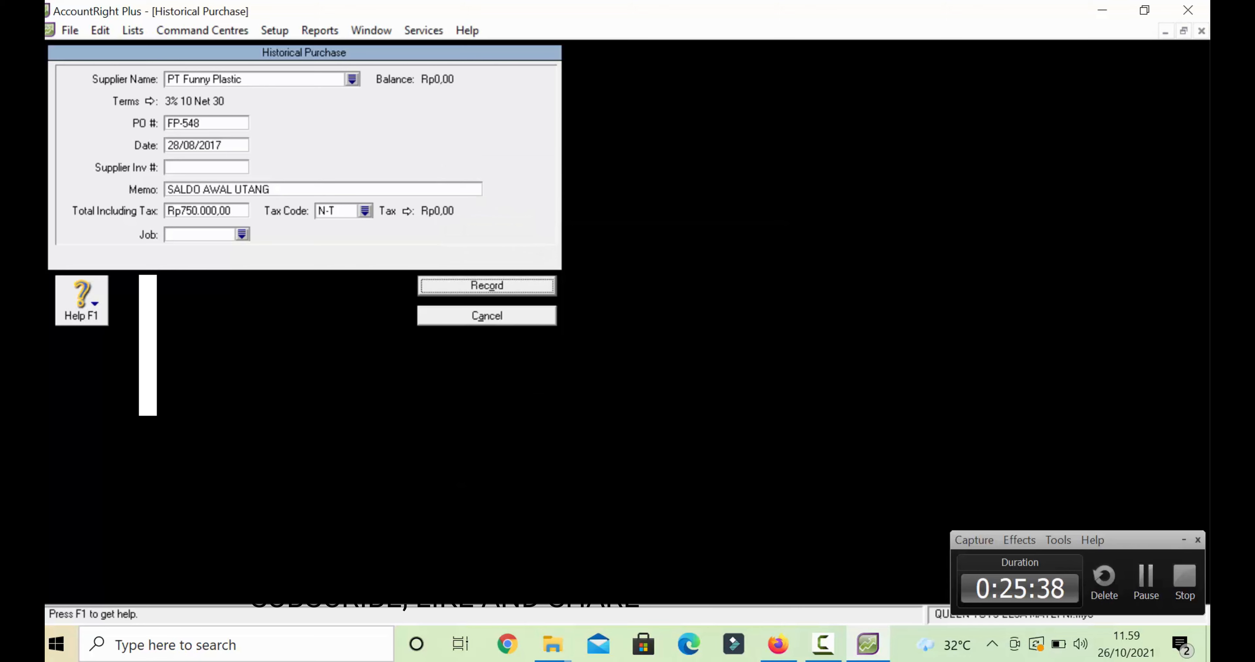
{"action": "key", "text": "Return"}
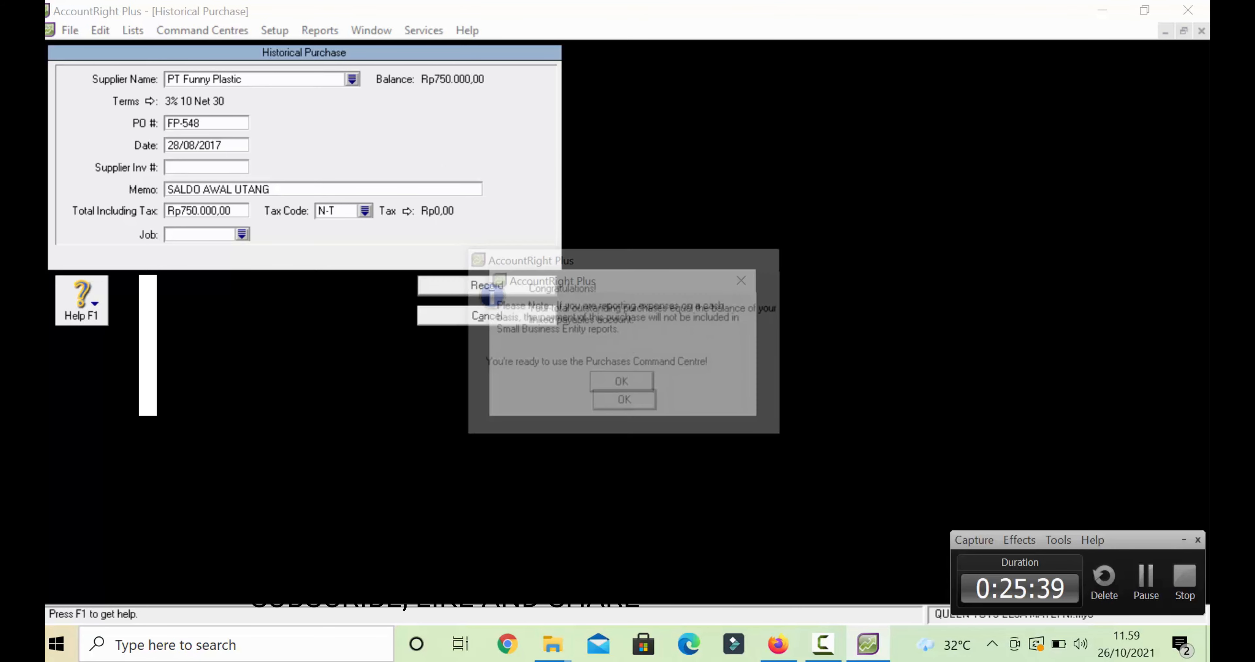
{"action": "key", "text": "Return"}
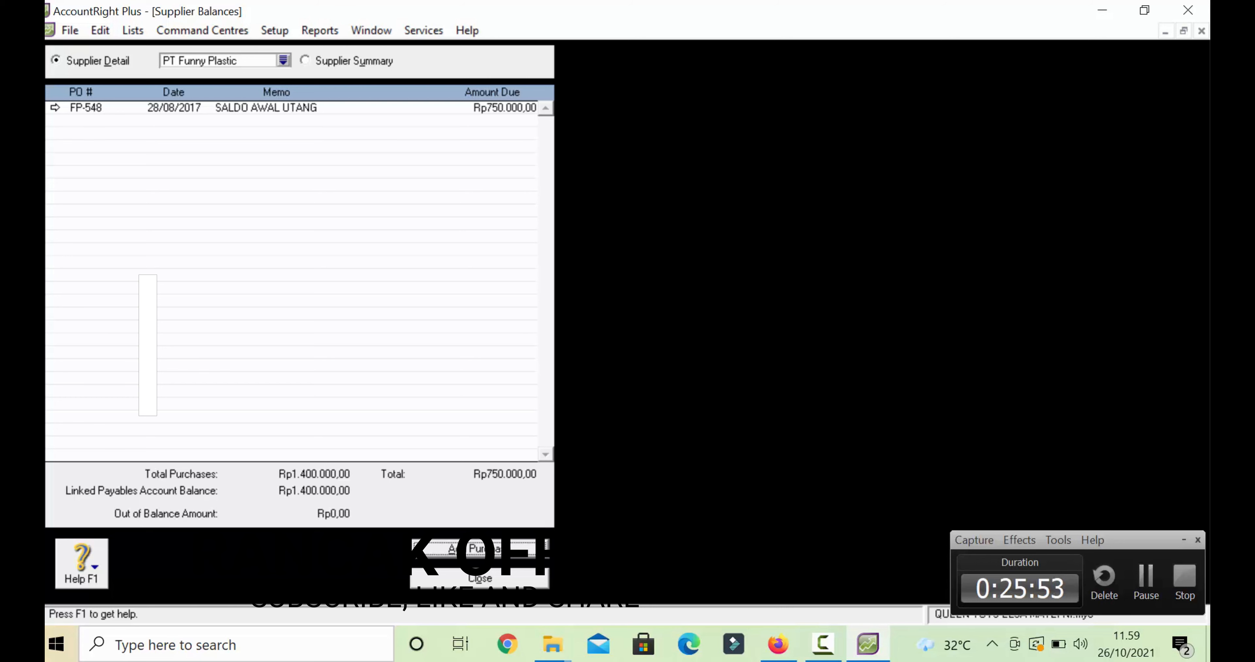
- Close the Supplier Balances list to return to the Accounts Command Centre
{"action": "key", "text": "Escape"}
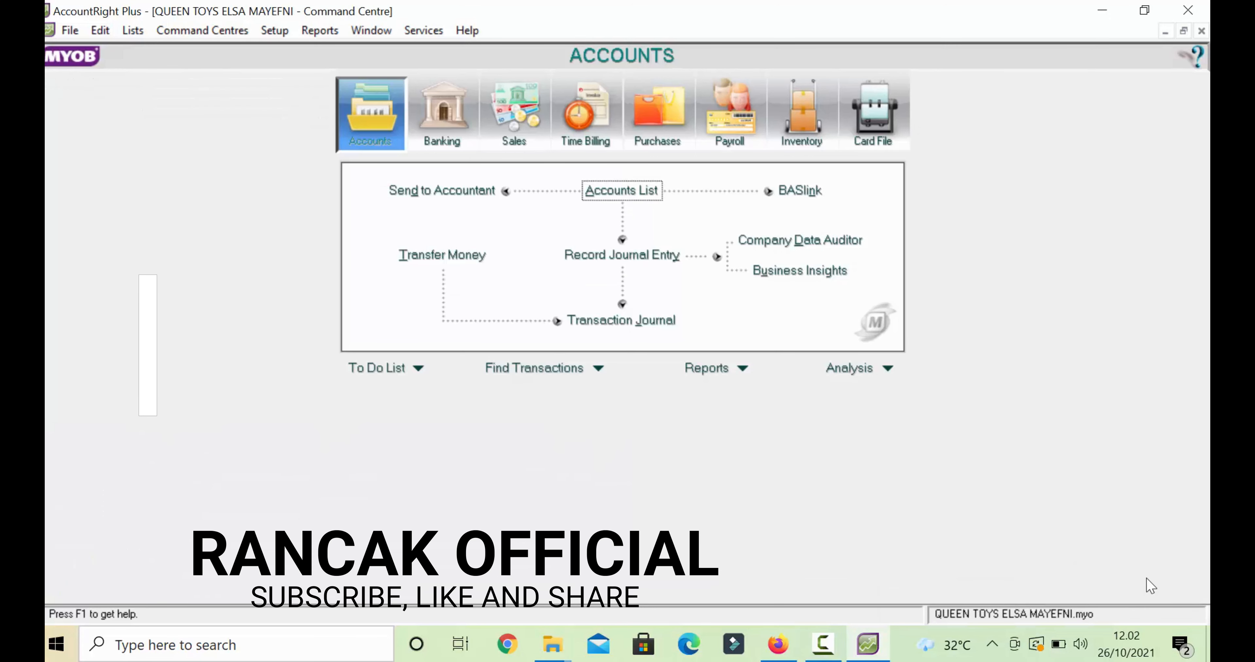
- From the Inventory command centre's empty Items List, create a new item
{"action": "left_click", "coordinate": [822, 644]}
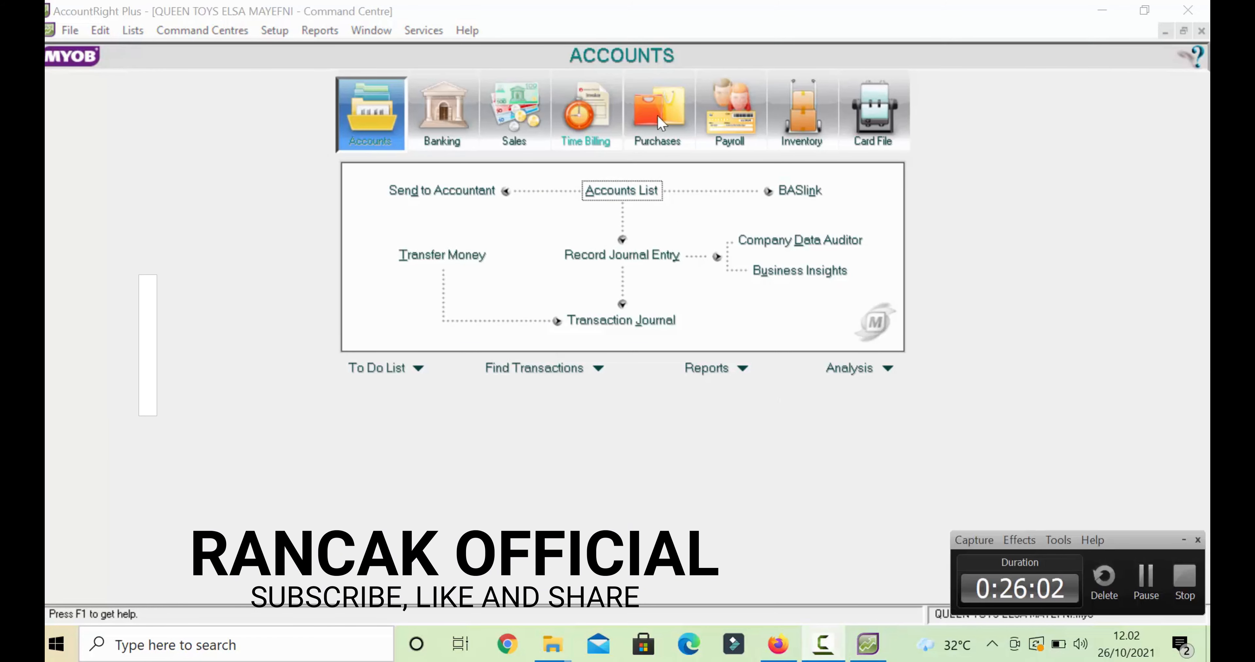
{"action": "left_click", "coordinate": [805, 115]}
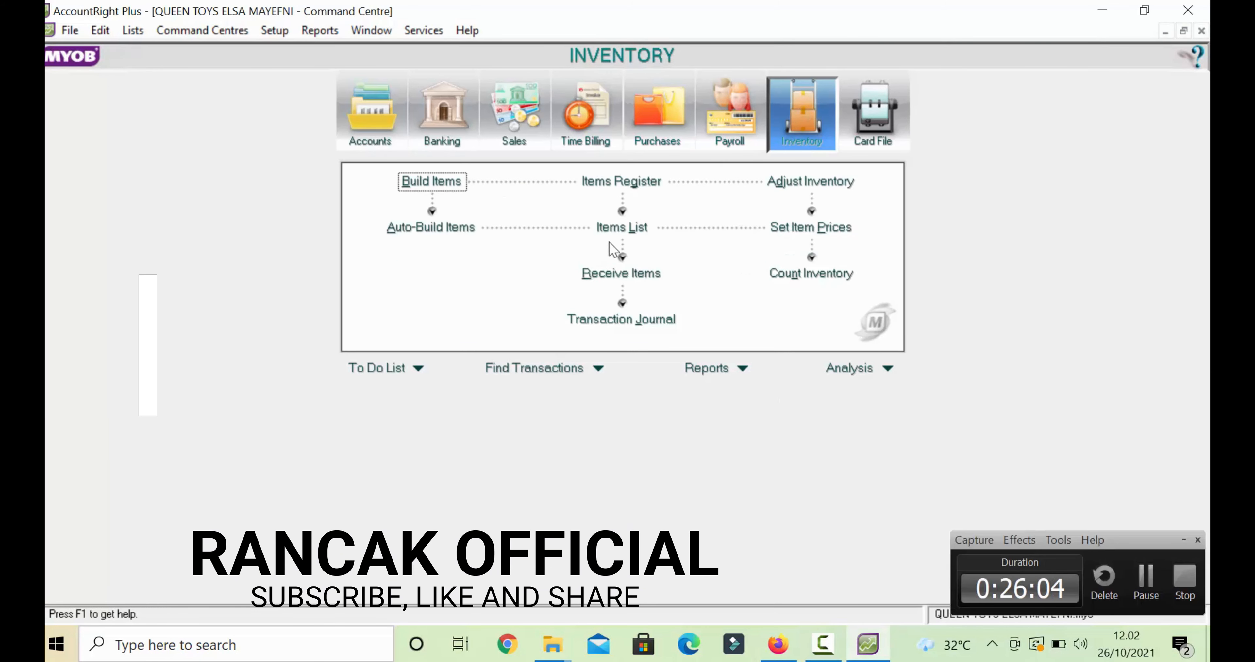
{"action": "left_click", "coordinate": [627, 234]}
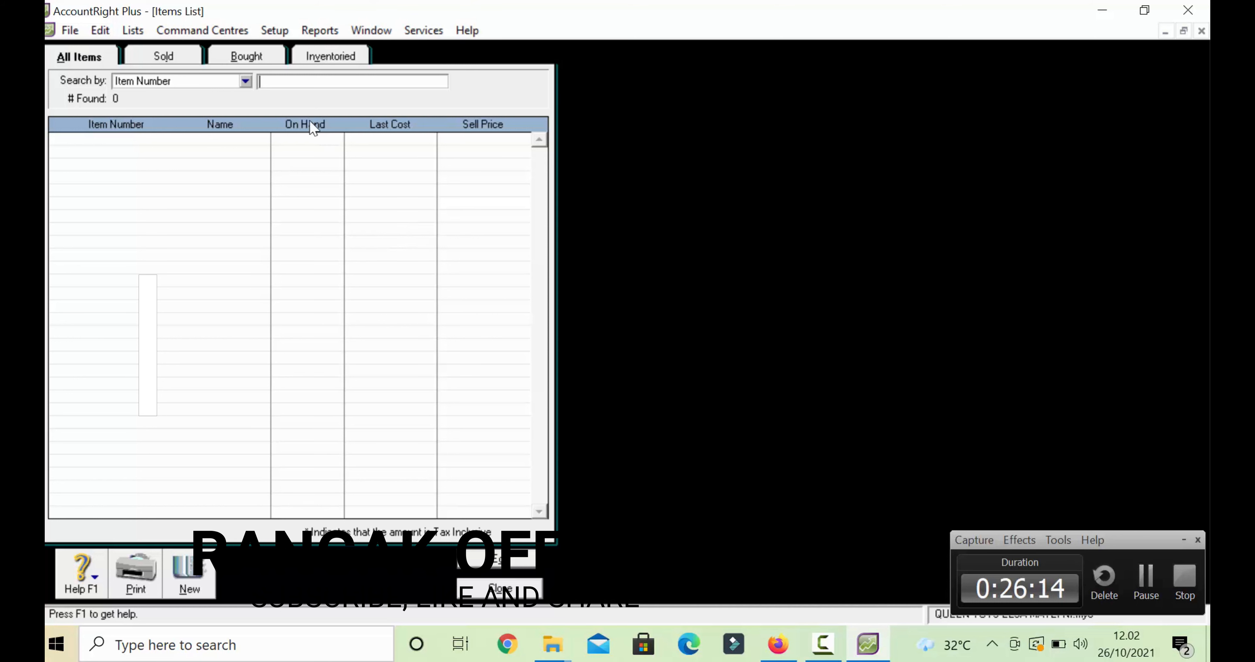
{"action": "left_click", "coordinate": [189, 571]}
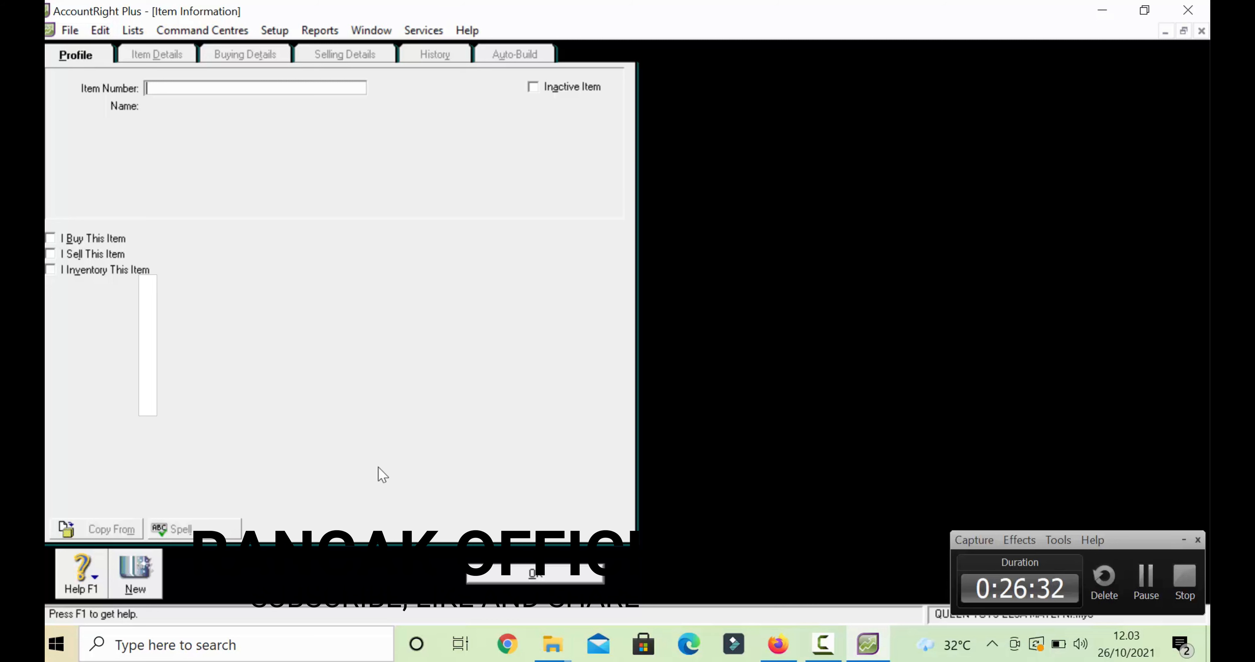
- Enter item number B001 and item name UN0 STACO
{"action": "type", "text": "B001"}
{"action": "key", "text": "Tab"}
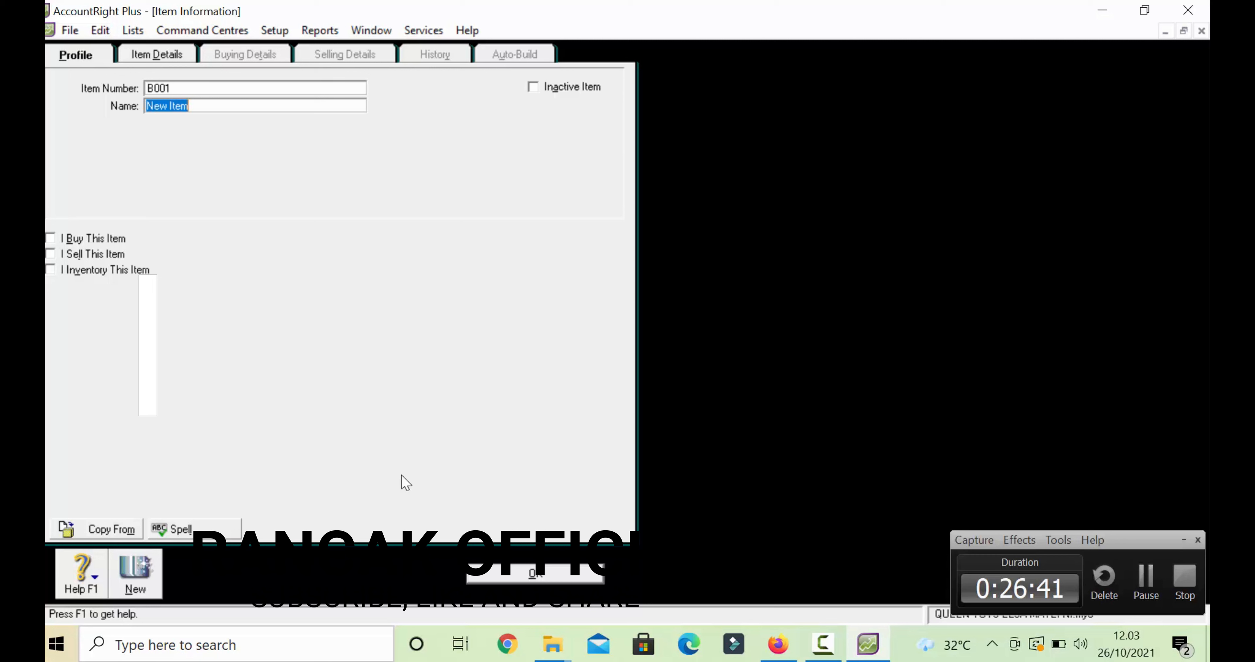
{"action": "type", "text": "UNI"}
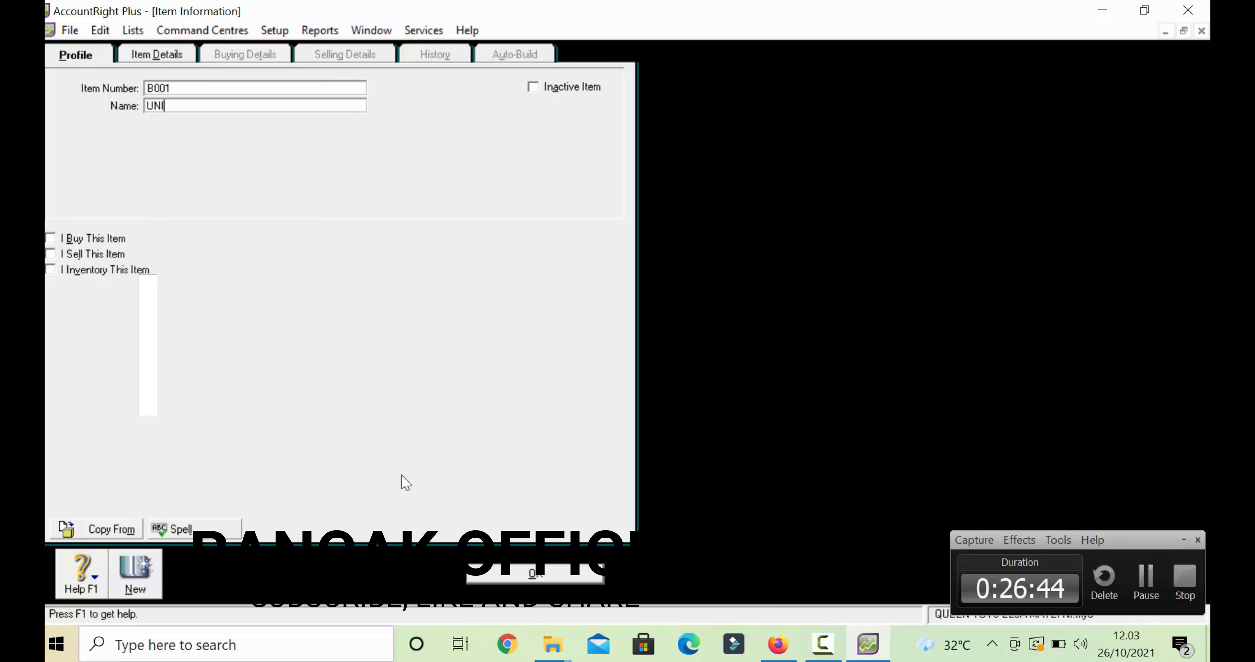
{"action": "key", "text": "BackSpace"}
{"action": "type", "text": "0 STACO"}
{"action": "key", "text": "Tab"}
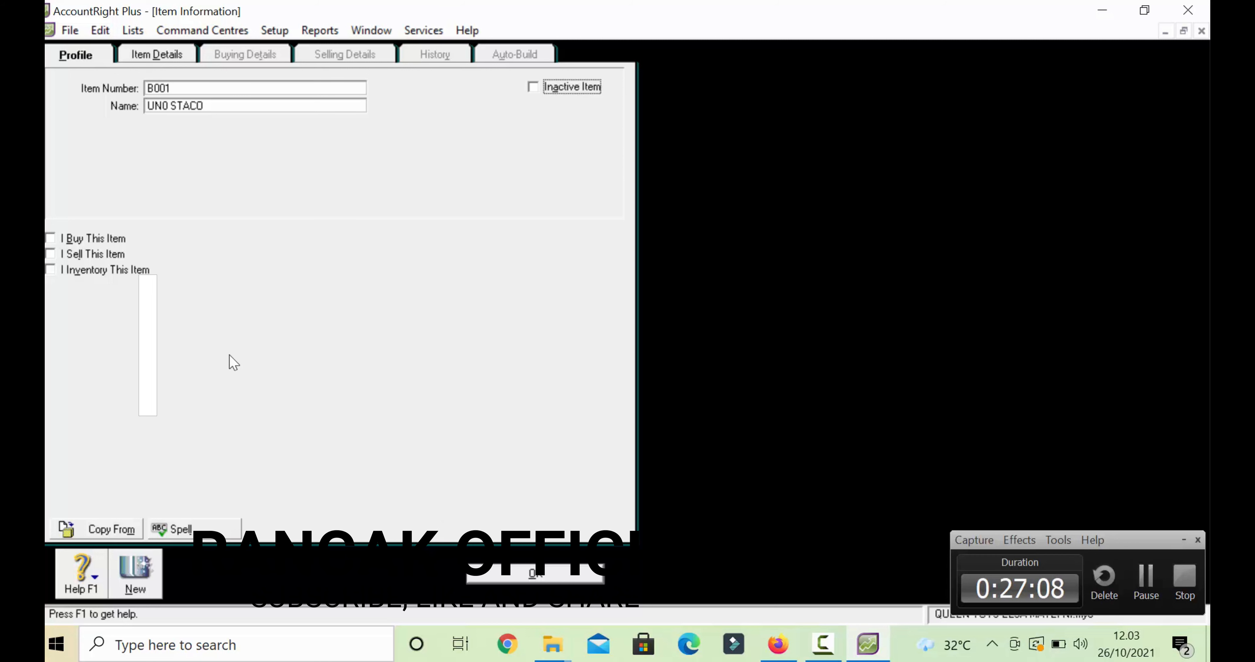
{"action": "left_click", "coordinate": [52, 241]}
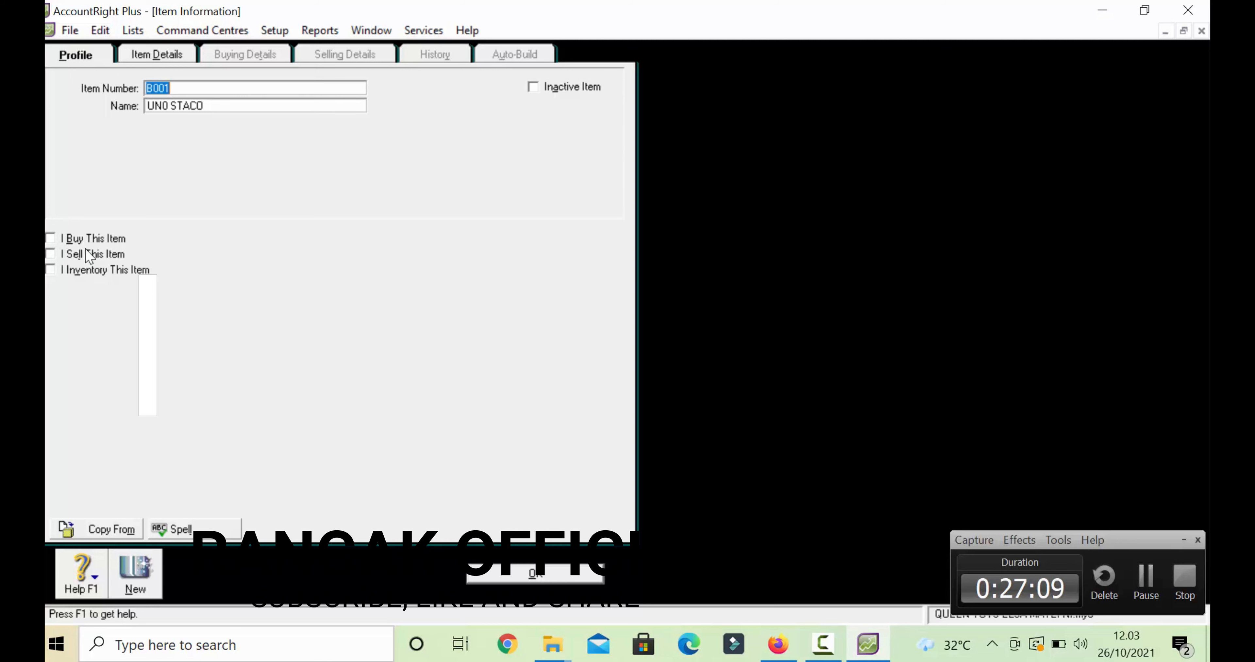
{"action": "left_click", "coordinate": [50, 239]}
- Mark the item as bought and sold, using 5-1100 Cost of Goods Sold and 4-1000 Sales
{"action": "left_click", "coordinate": [51, 239]}
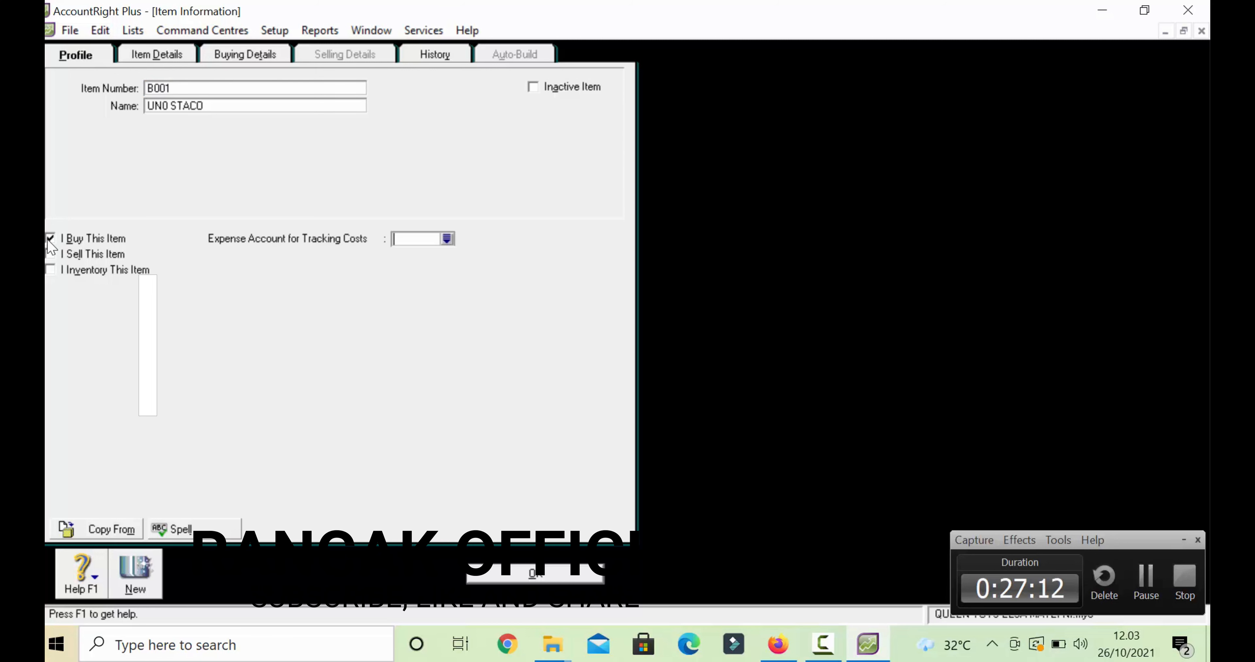
{"action": "left_click", "coordinate": [446, 239]}
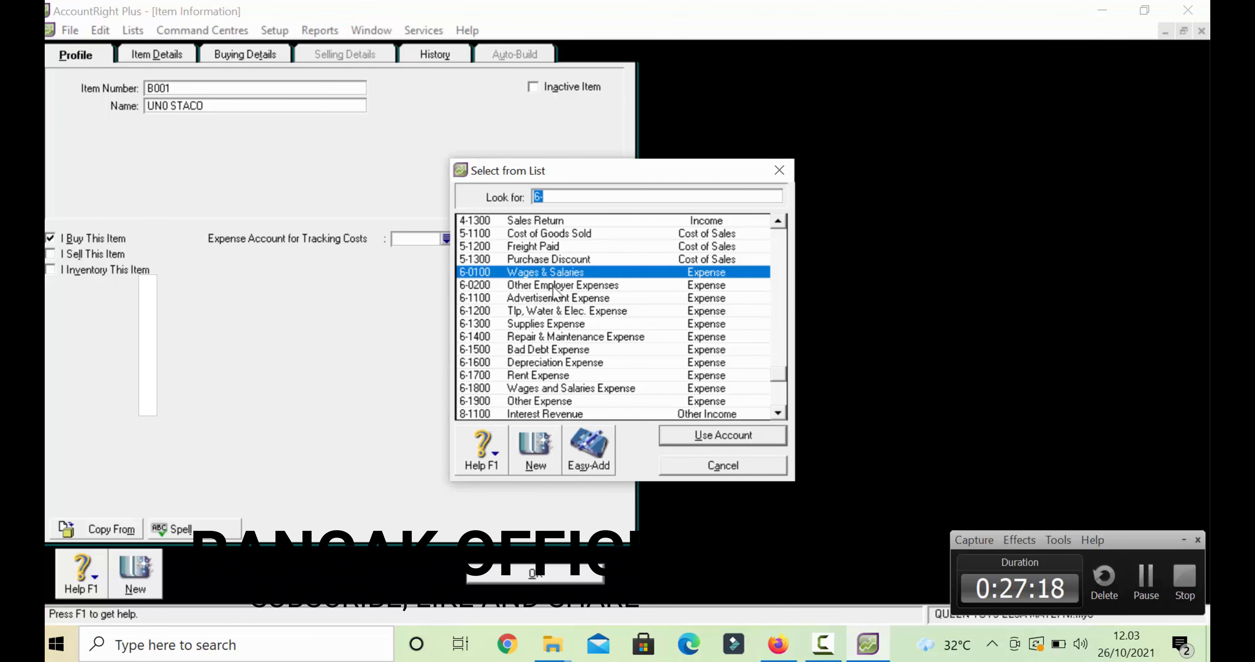
{"action": "left_click", "coordinate": [555, 235]}
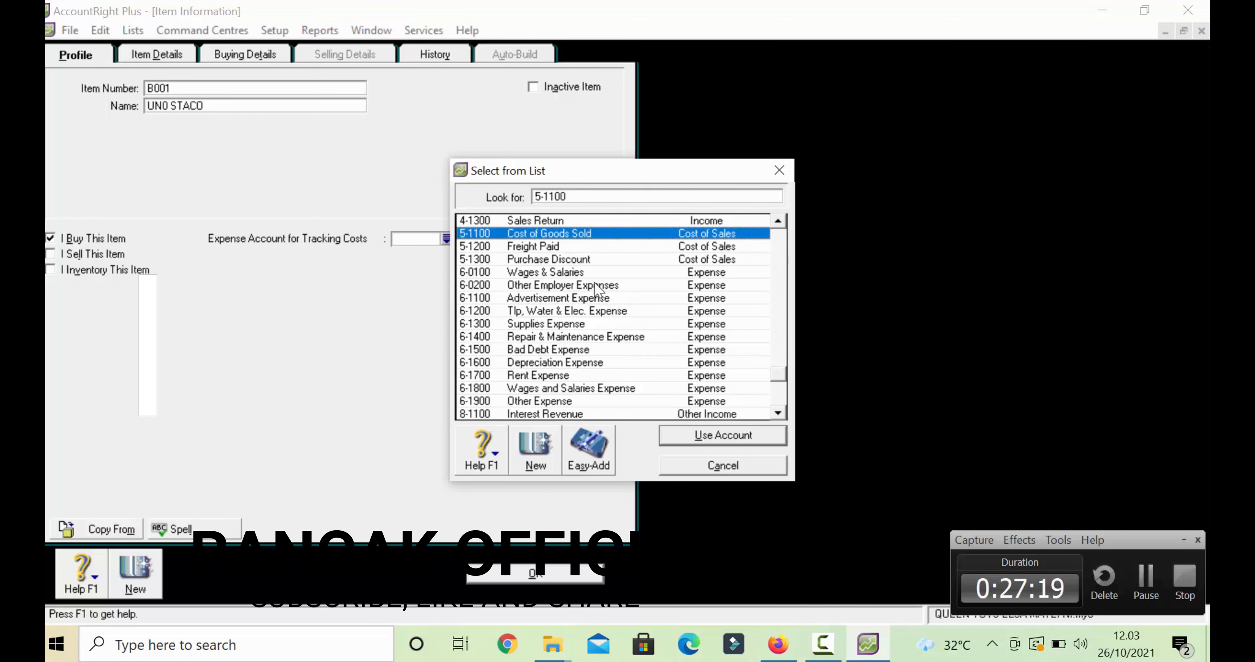
{"action": "left_click", "coordinate": [702, 435]}
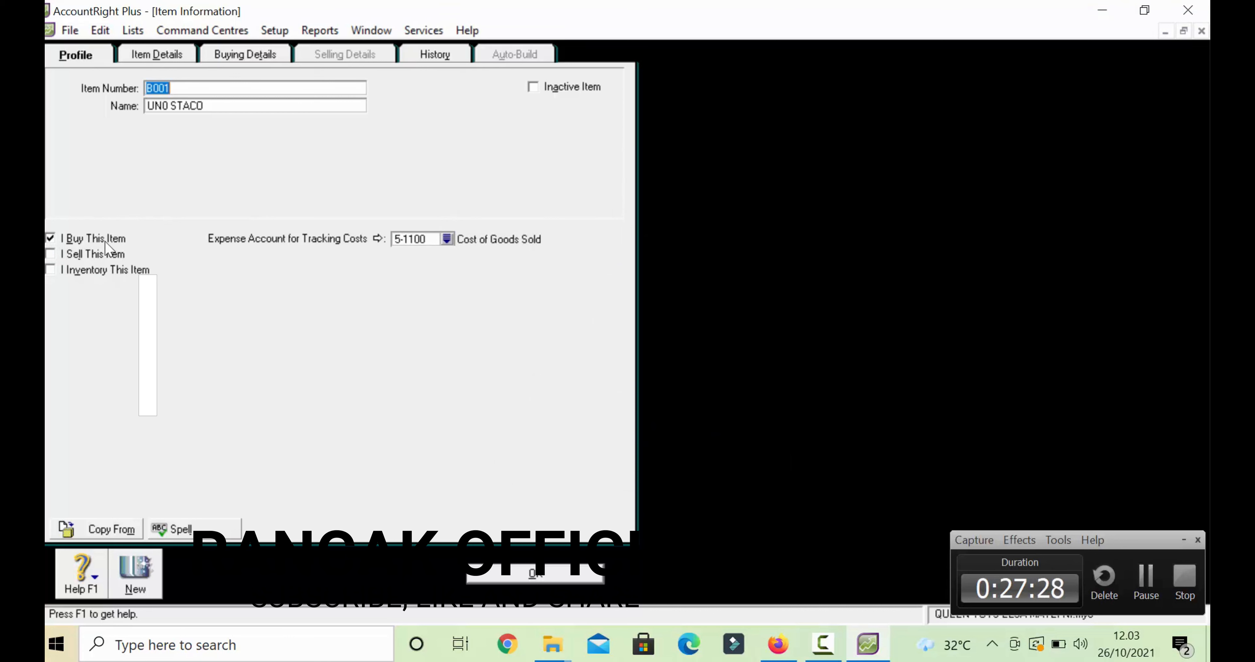
{"action": "left_click", "coordinate": [53, 257]}
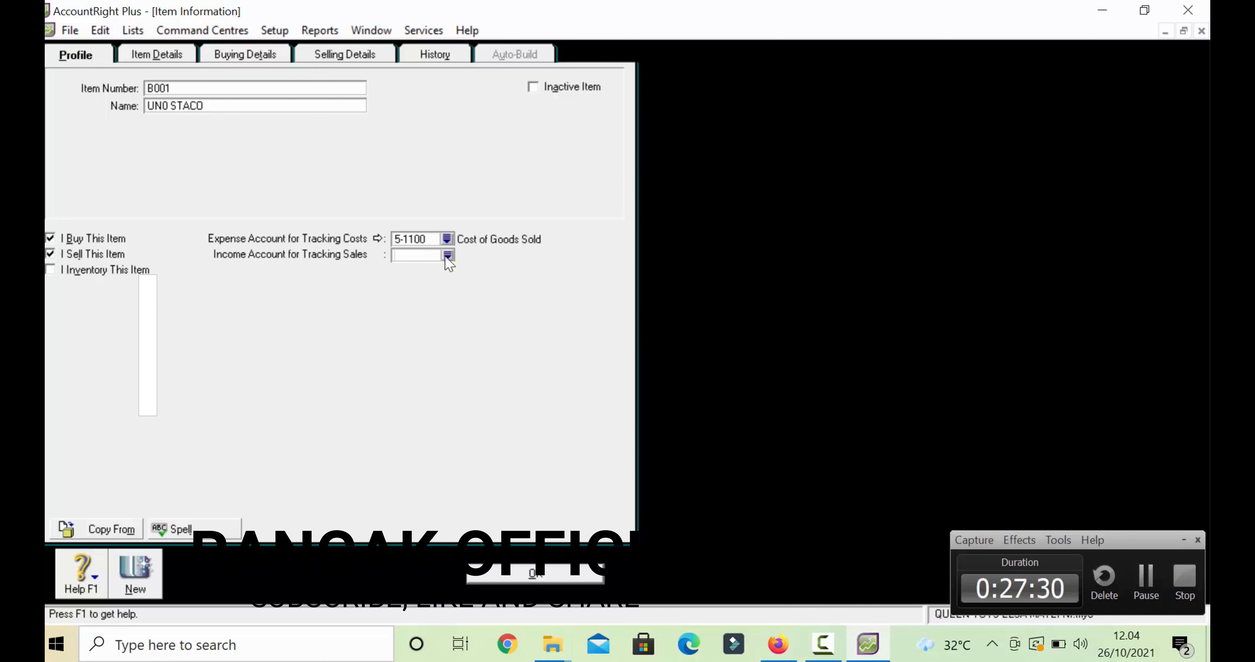
{"action": "left_click", "coordinate": [446, 256]}
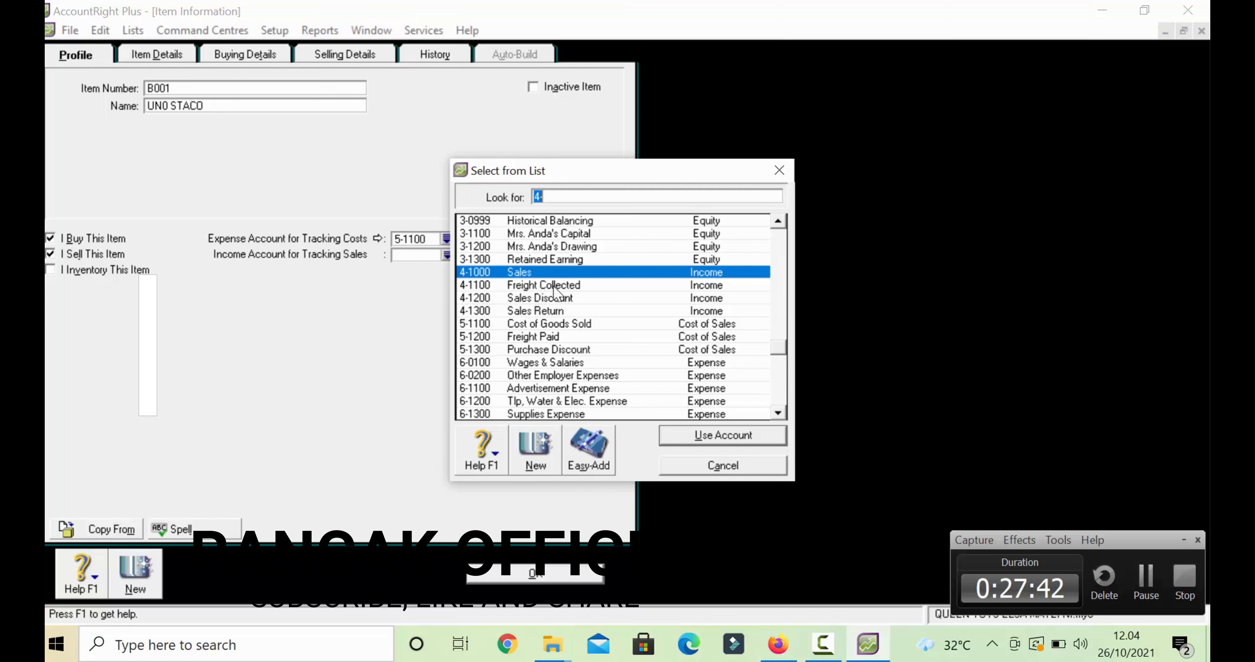
{"action": "left_click", "coordinate": [698, 437]}
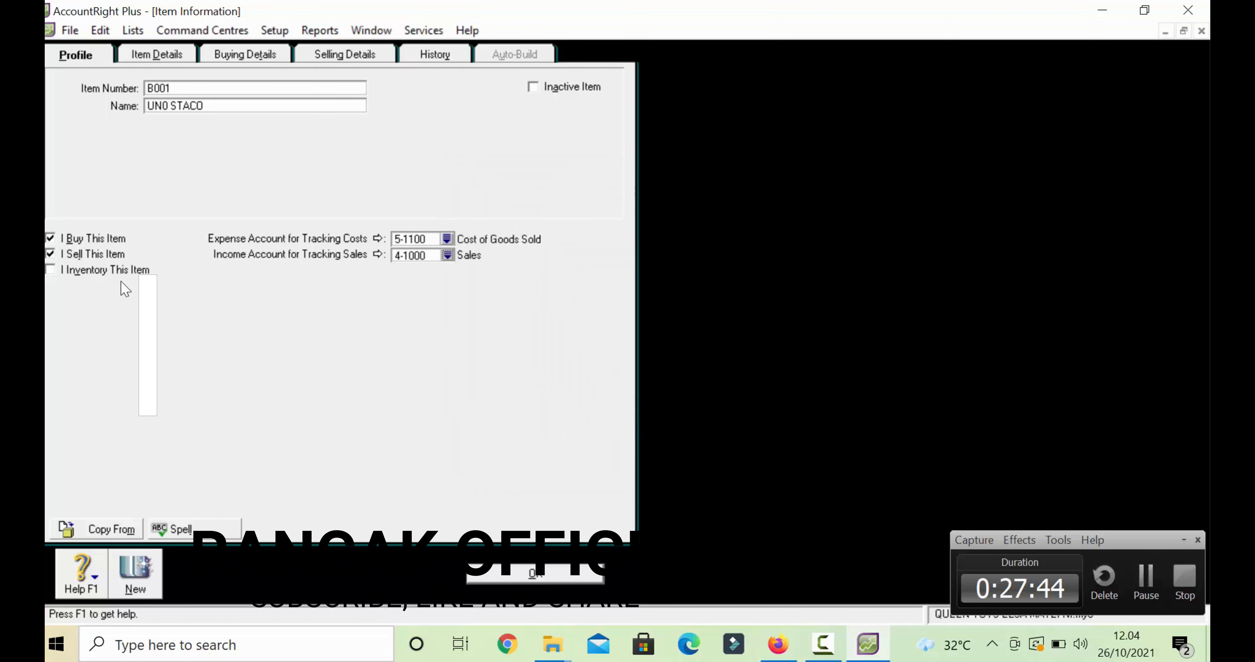
- Mark it as inventoried under 1-1400 Merchandise Inventory and reconfirm 5-1100 for cost of sales
{"action": "left_click", "coordinate": [52, 270]}
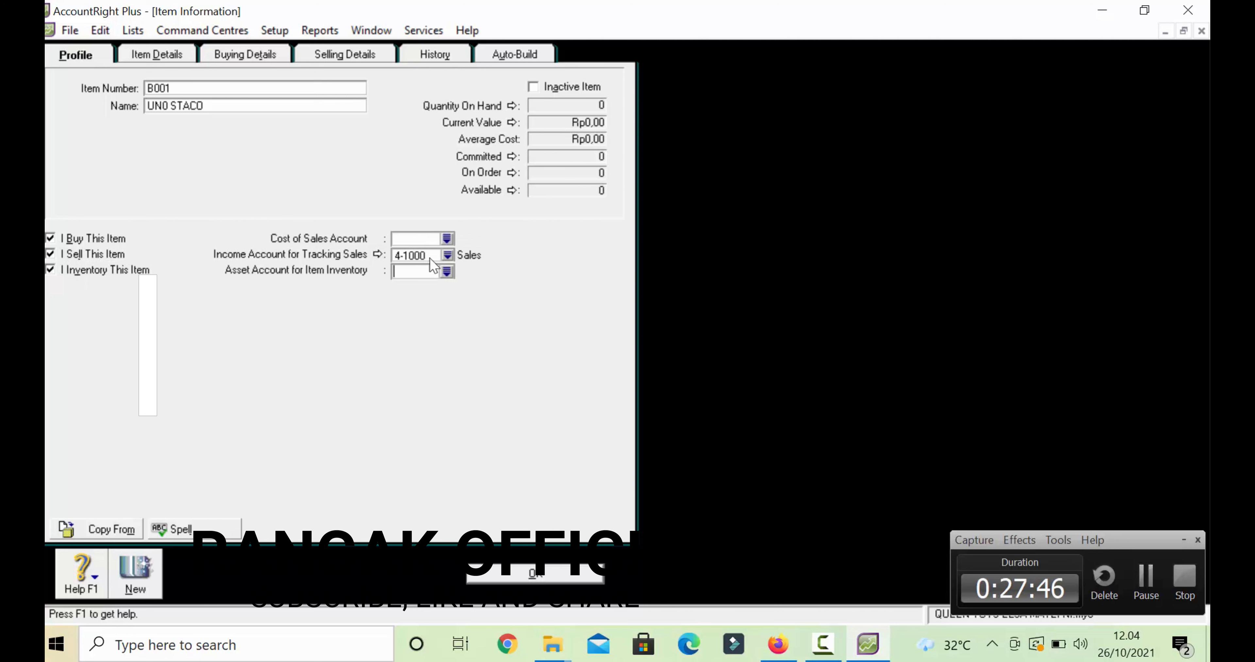
{"action": "left_click", "coordinate": [446, 271]}
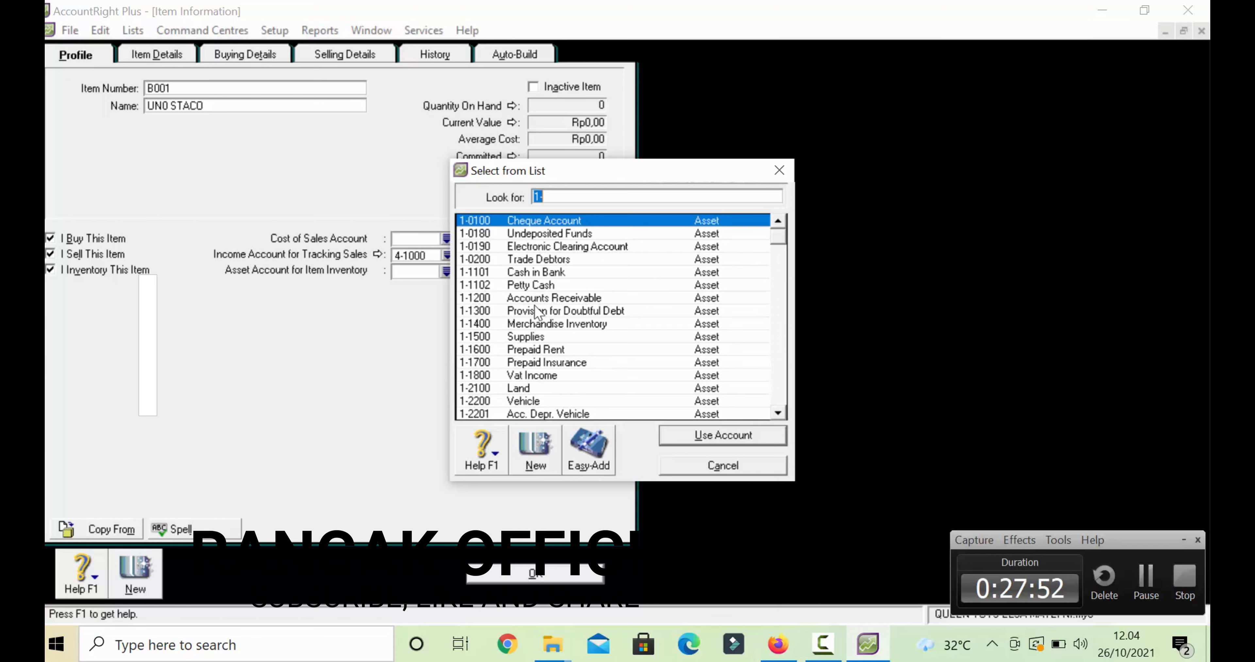
{"action": "left_click", "coordinate": [543, 325]}
{"action": "left_click", "coordinate": [706, 434]}
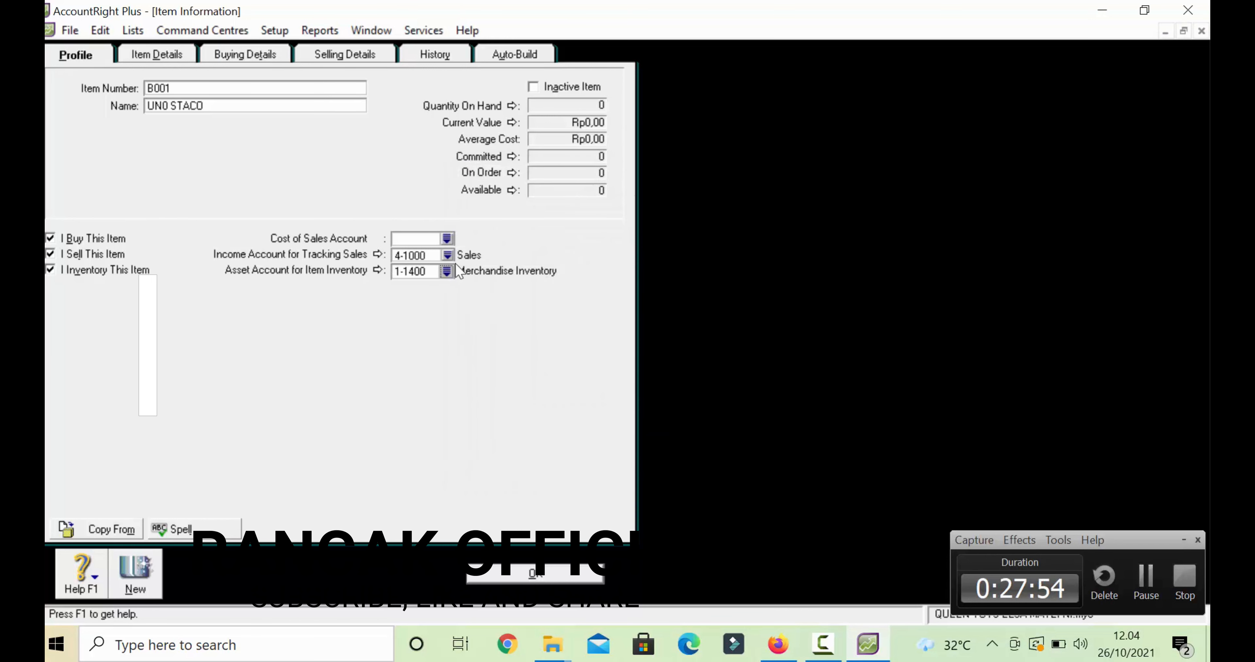
{"action": "left_click", "coordinate": [447, 239]}
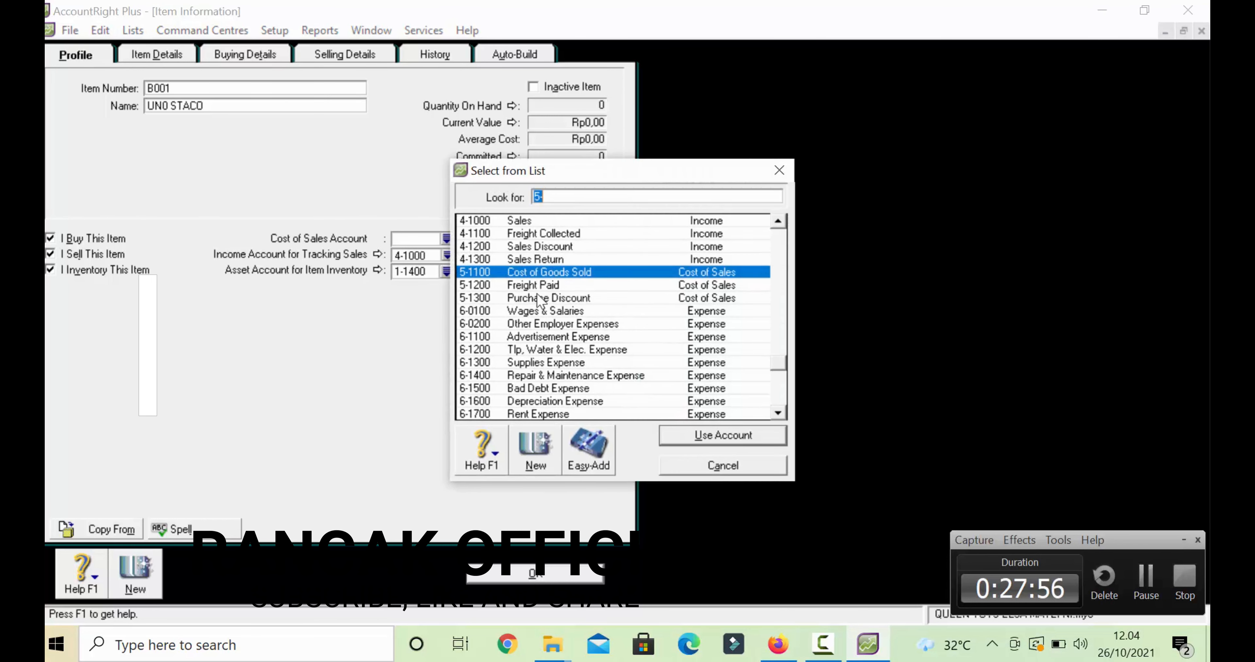
{"action": "double_click", "coordinate": [540, 276]}
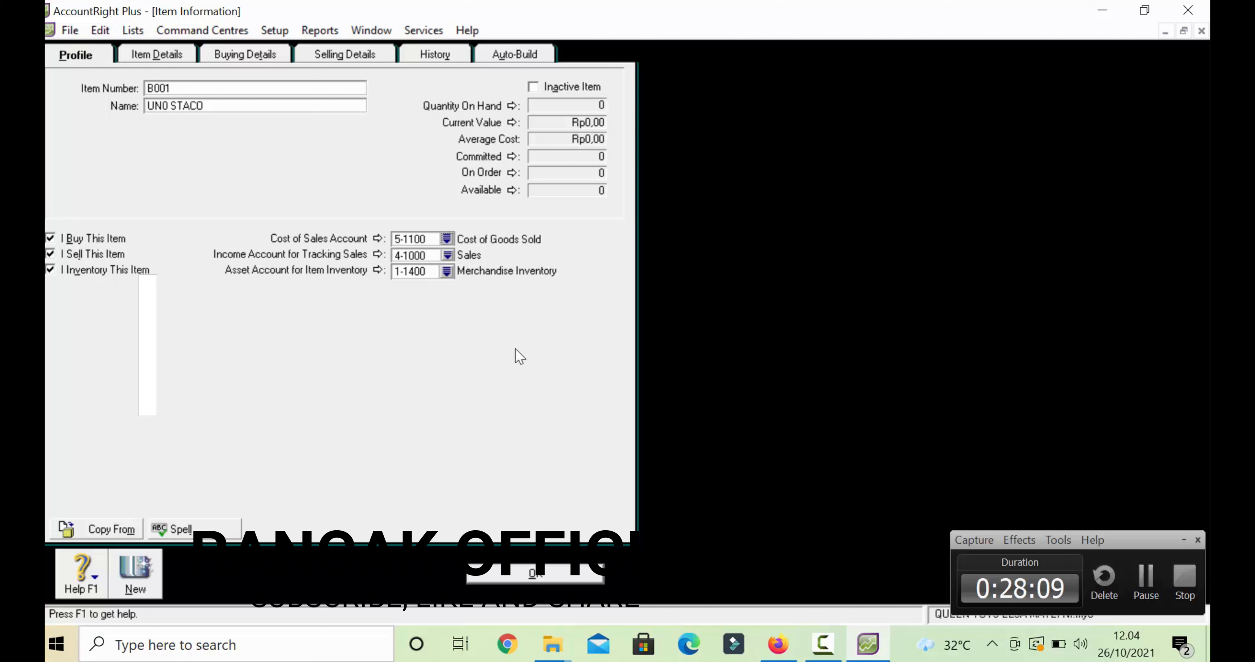
{"action": "left_click", "coordinate": [259, 55]}
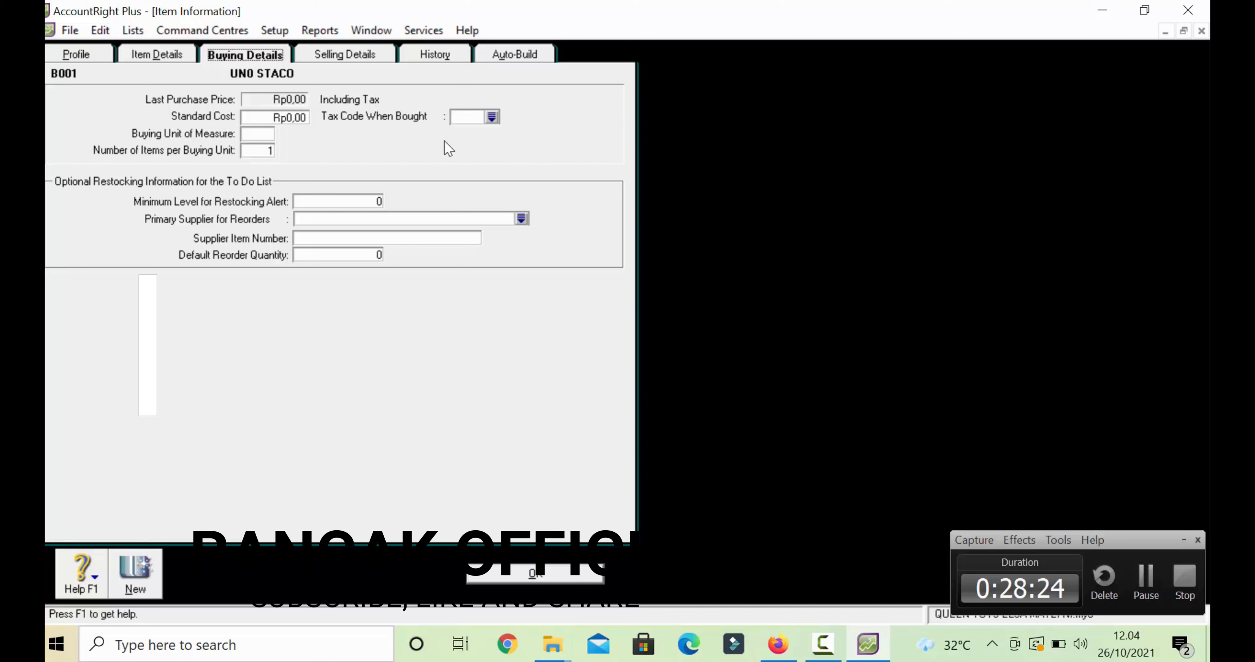
- Set UNO STACO's buying unit of measure to UNIT and its purchase tax code to PPN
{"action": "left_click", "coordinate": [259, 134]}
{"action": "type", "text": "UNIT"}
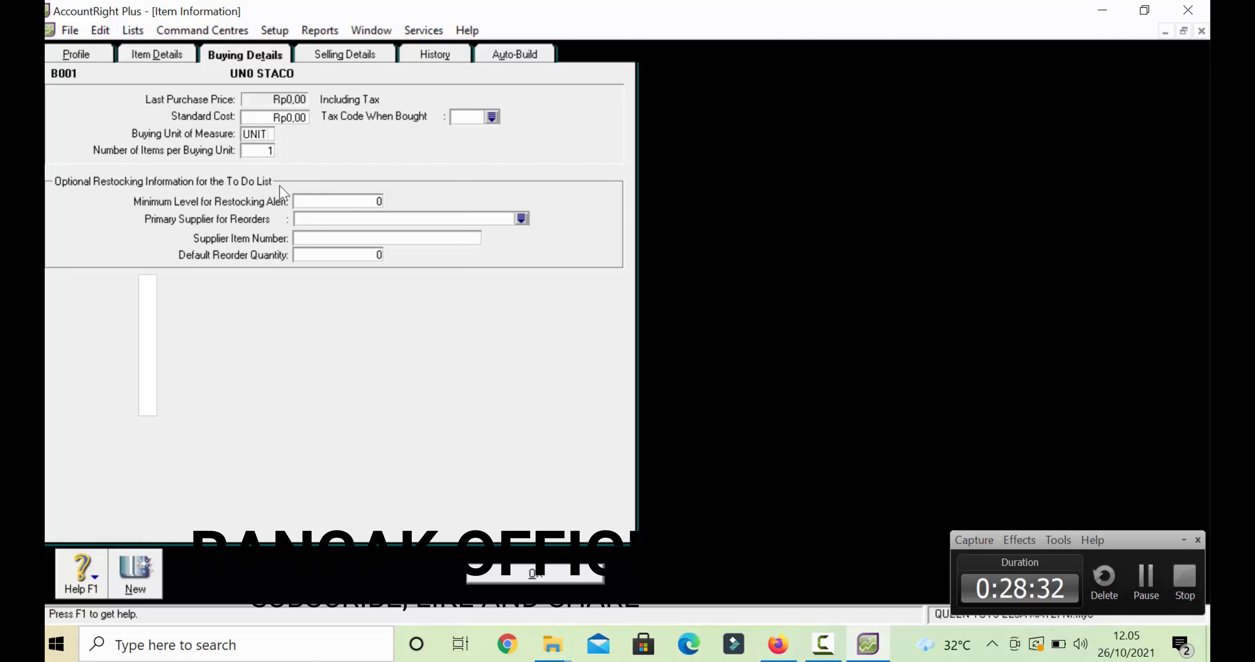
{"action": "left_click", "coordinate": [260, 148]}
{"action": "left_click", "coordinate": [496, 119]}
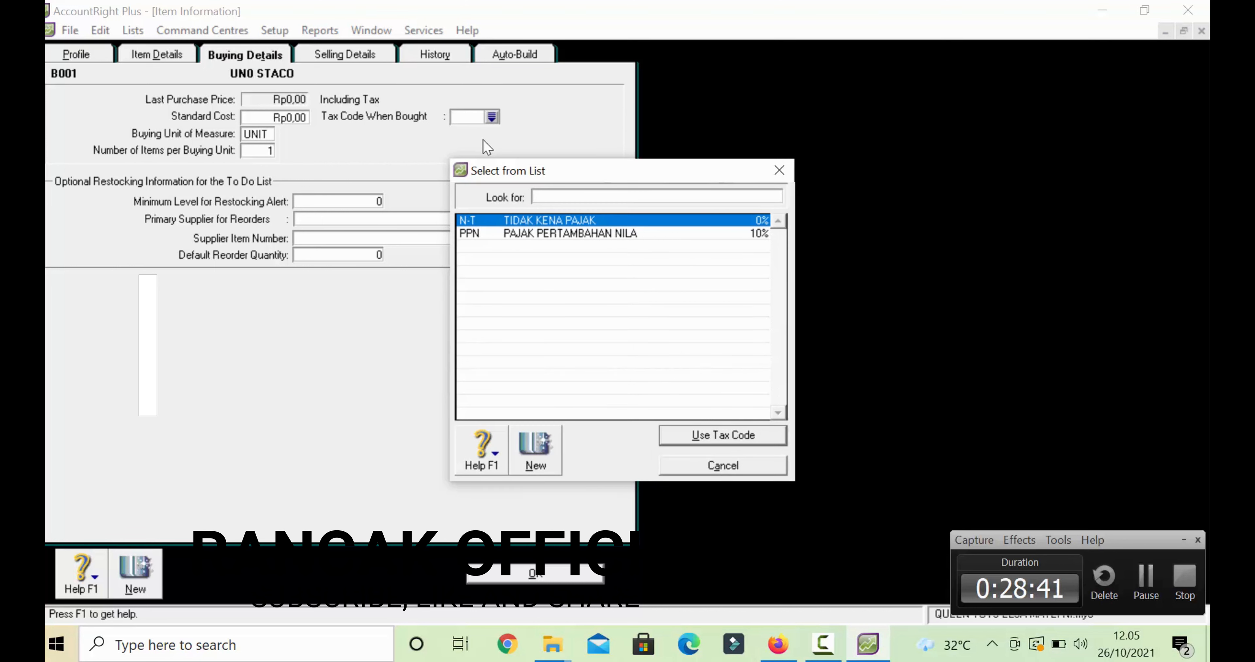
{"action": "type", "text": "PPN"}
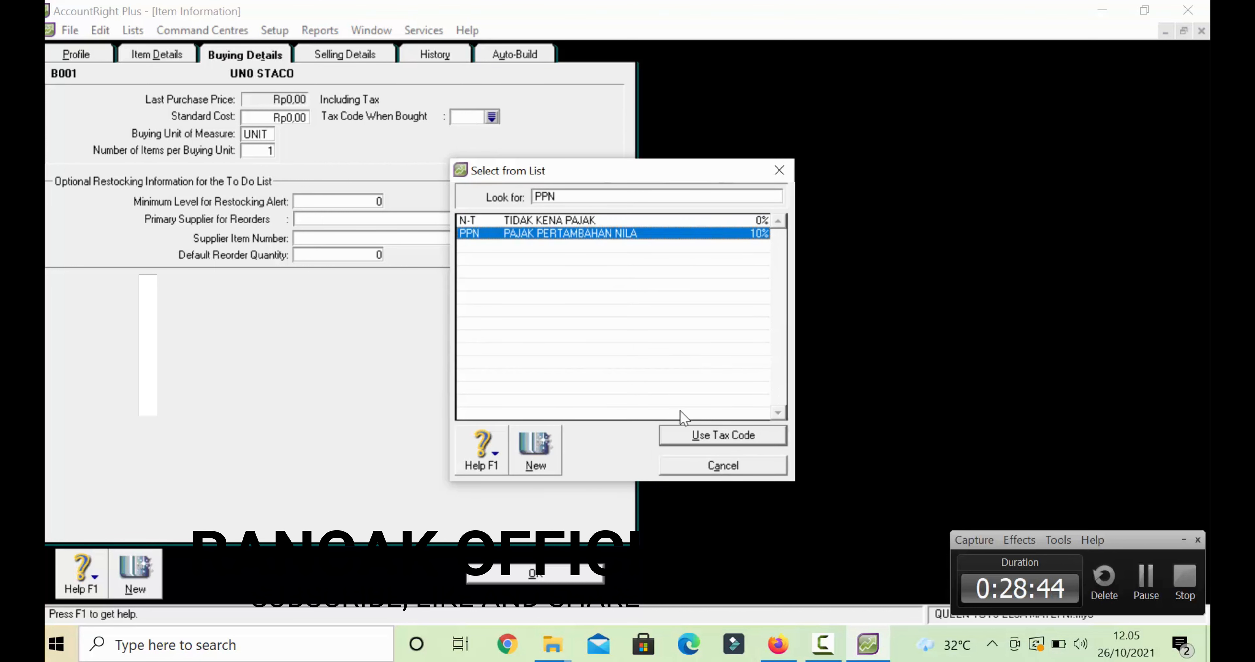
{"action": "left_click", "coordinate": [684, 434]}
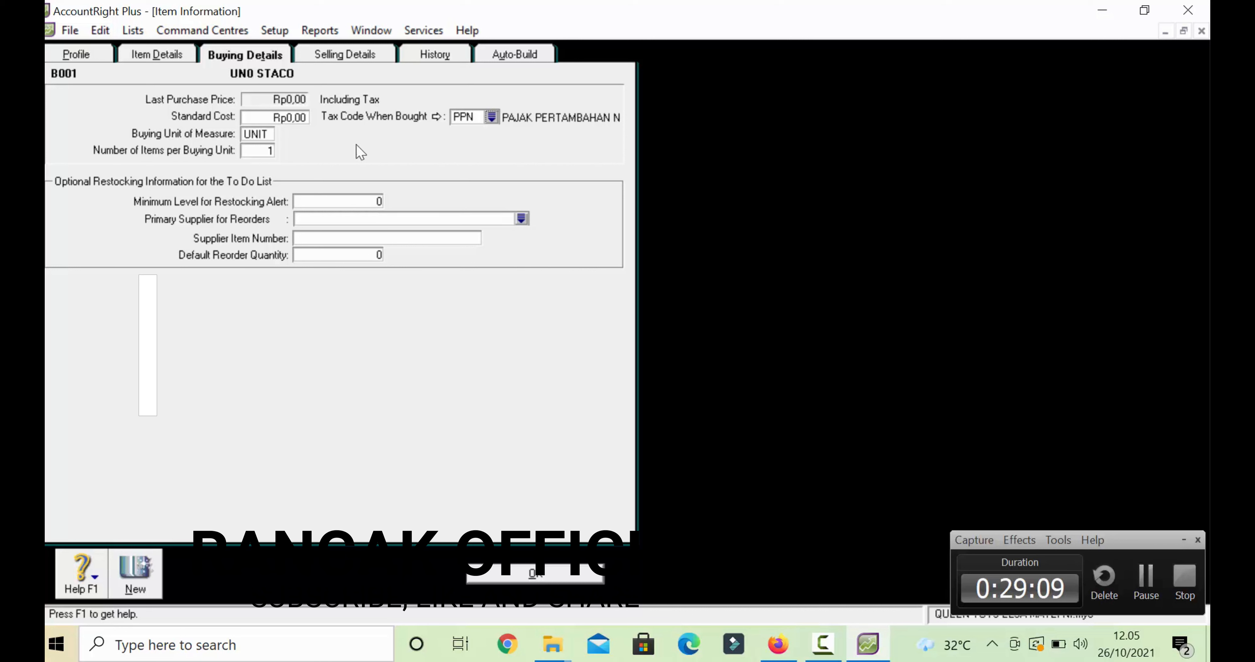
{"action": "left_click", "coordinate": [358, 55]}
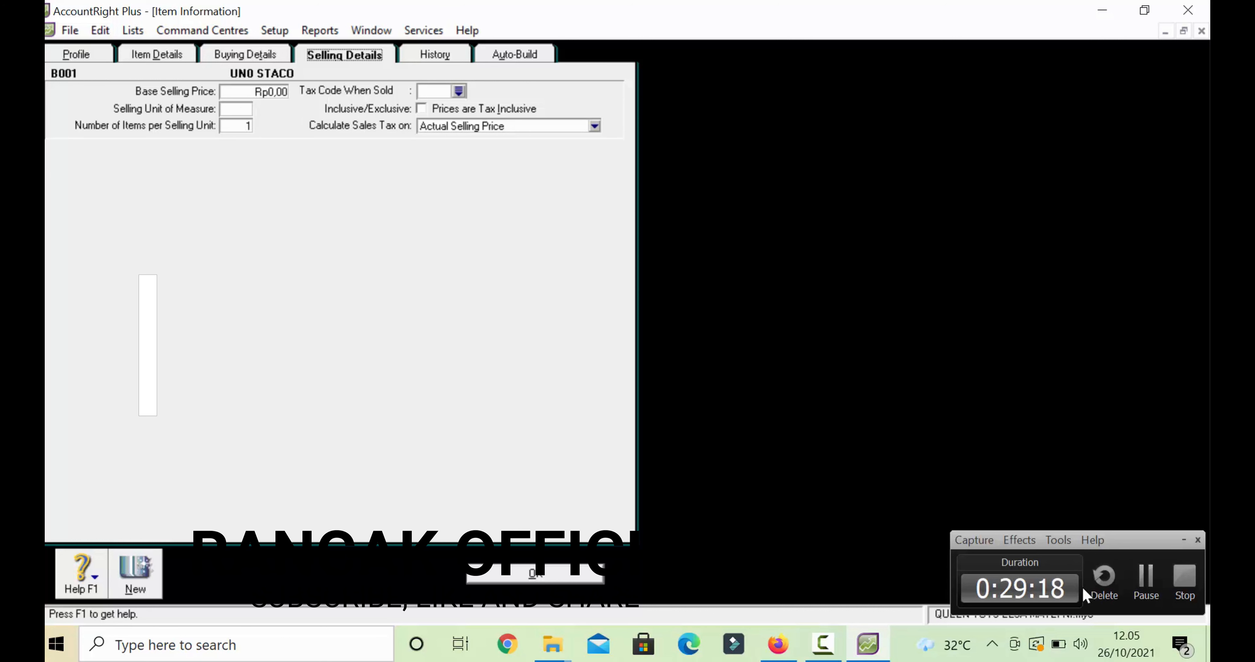
- Set UNO STACO's selling unit of measure to UNIT and its sales tax code to PPN
{"action": "left_click", "coordinate": [1184, 579]}
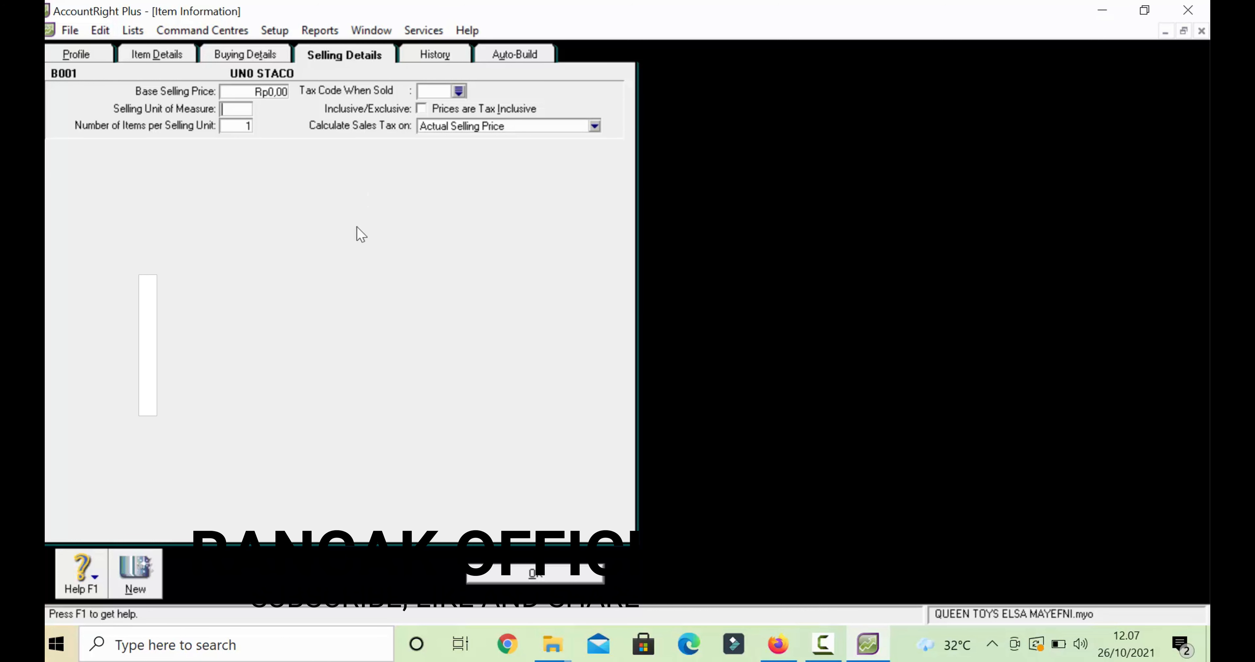
{"action": "type", "text": "UNIT"}
{"action": "left_click", "coordinate": [458, 92]}
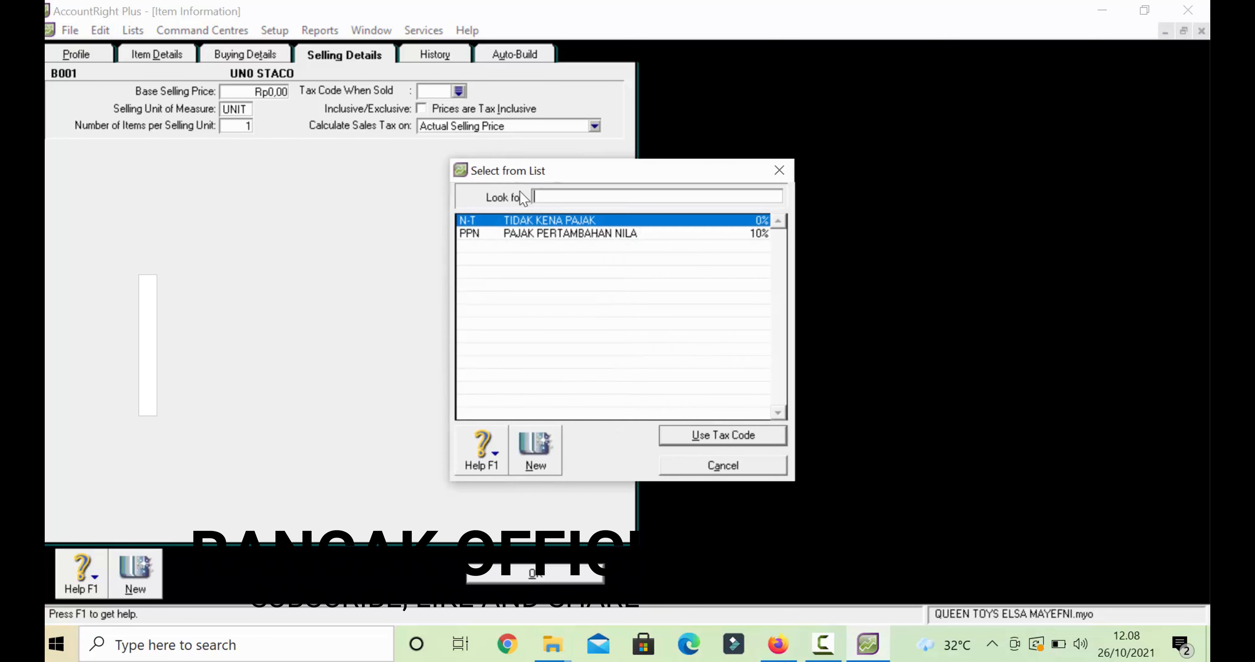
{"action": "type", "text": "PPN"}
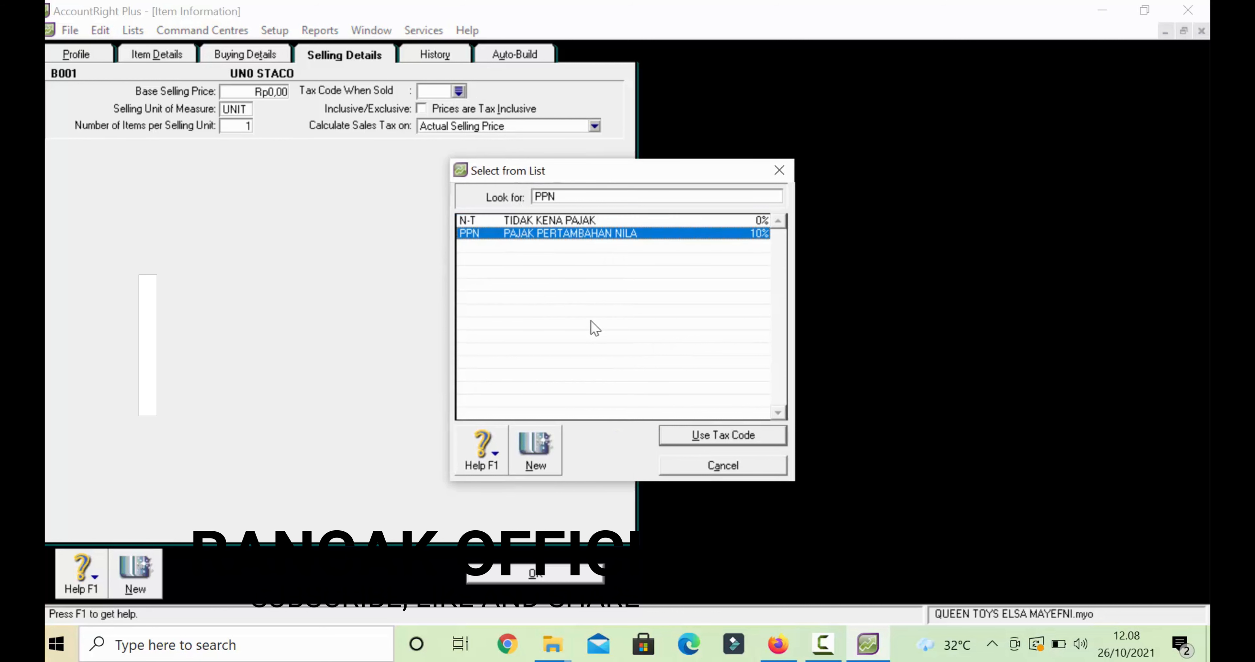
{"action": "left_click", "coordinate": [724, 439]}
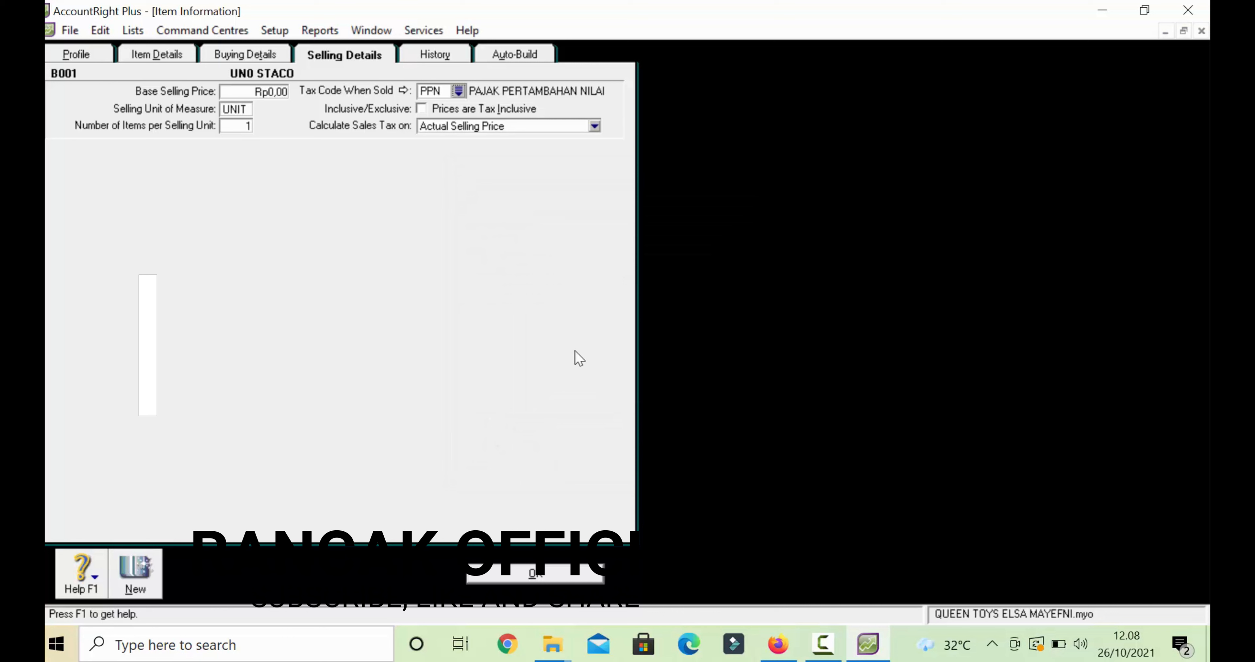
- Save the UNO STACO item and close the Items List
{"action": "left_click", "coordinate": [558, 578]}
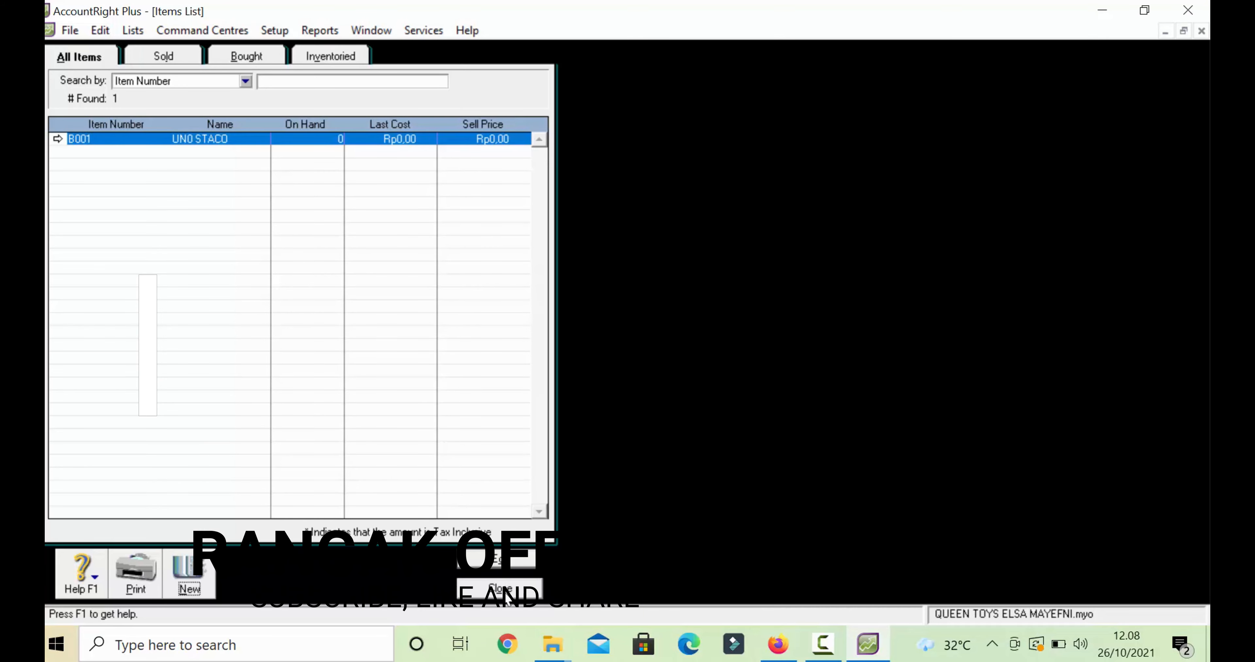
{"action": "left_click", "coordinate": [506, 596]}
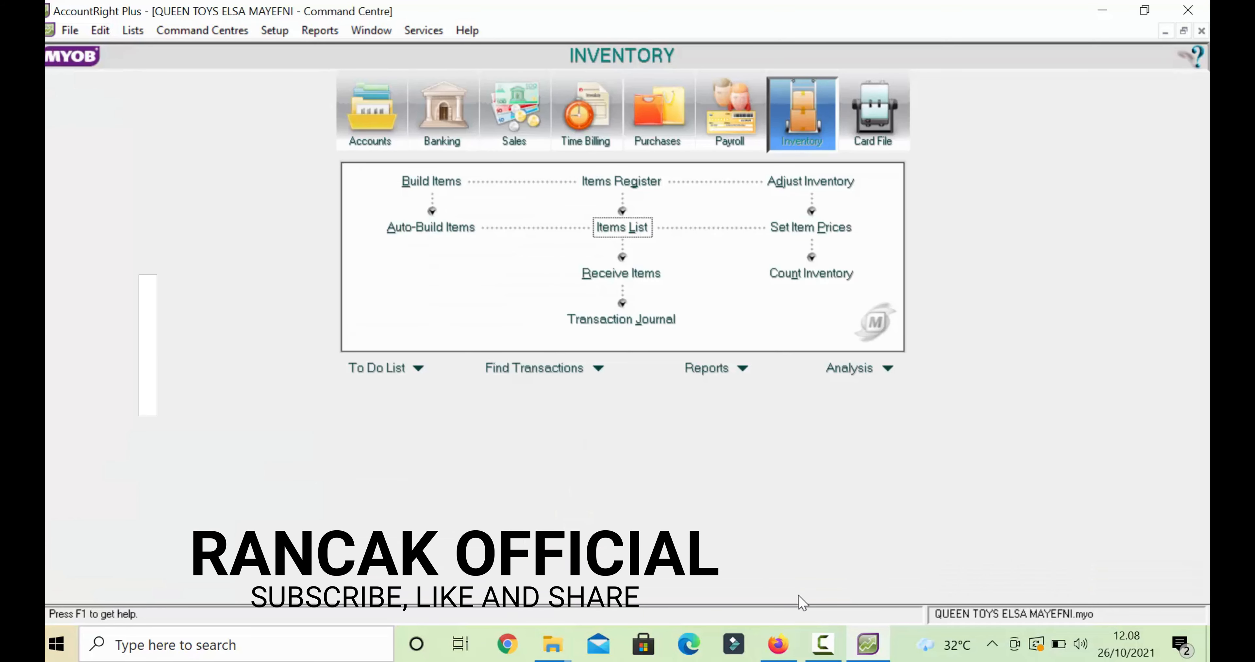
{"action": "left_click", "coordinate": [830, 649]}
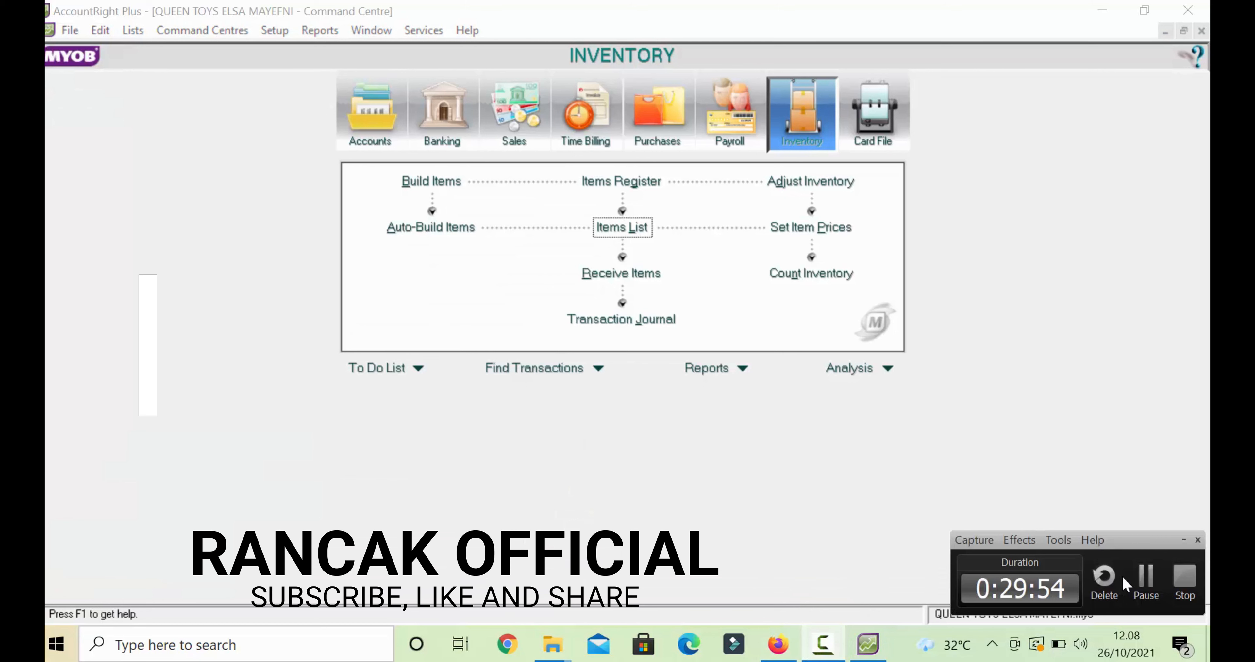
{"action": "left_click", "coordinate": [1137, 583]}
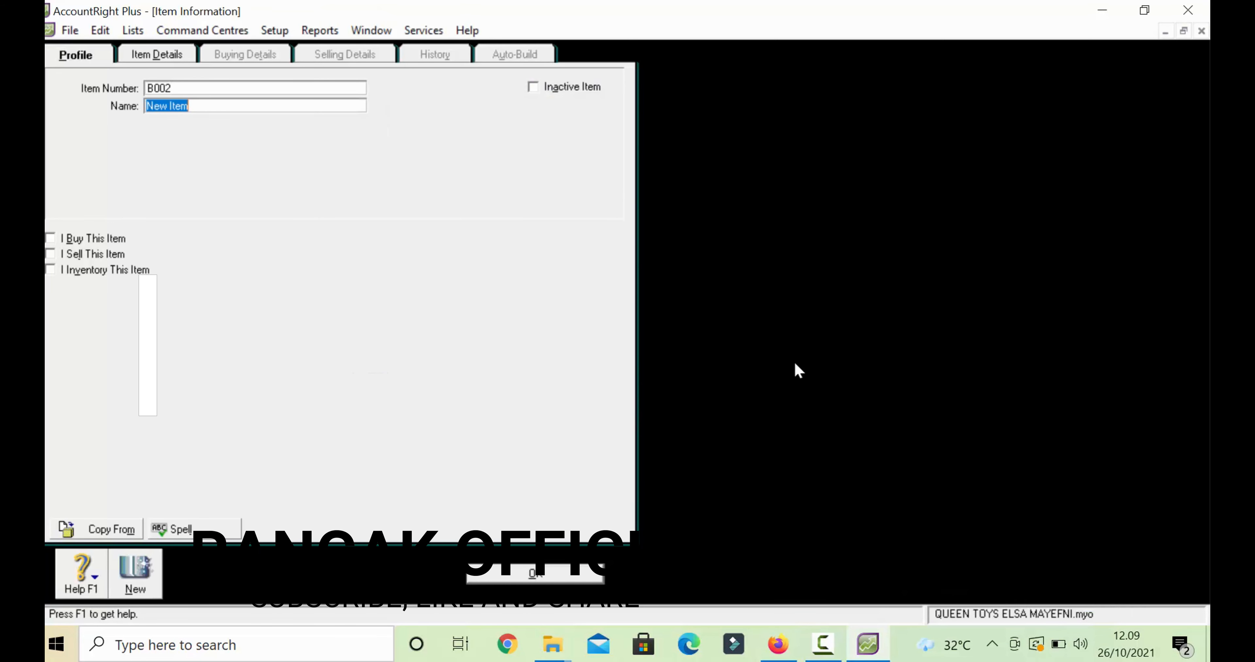
- Name item B002 MONOPOLI and tick I Buy, I Sell and I Inventory This Item
{"action": "type", "text": "MONOPOLI"}
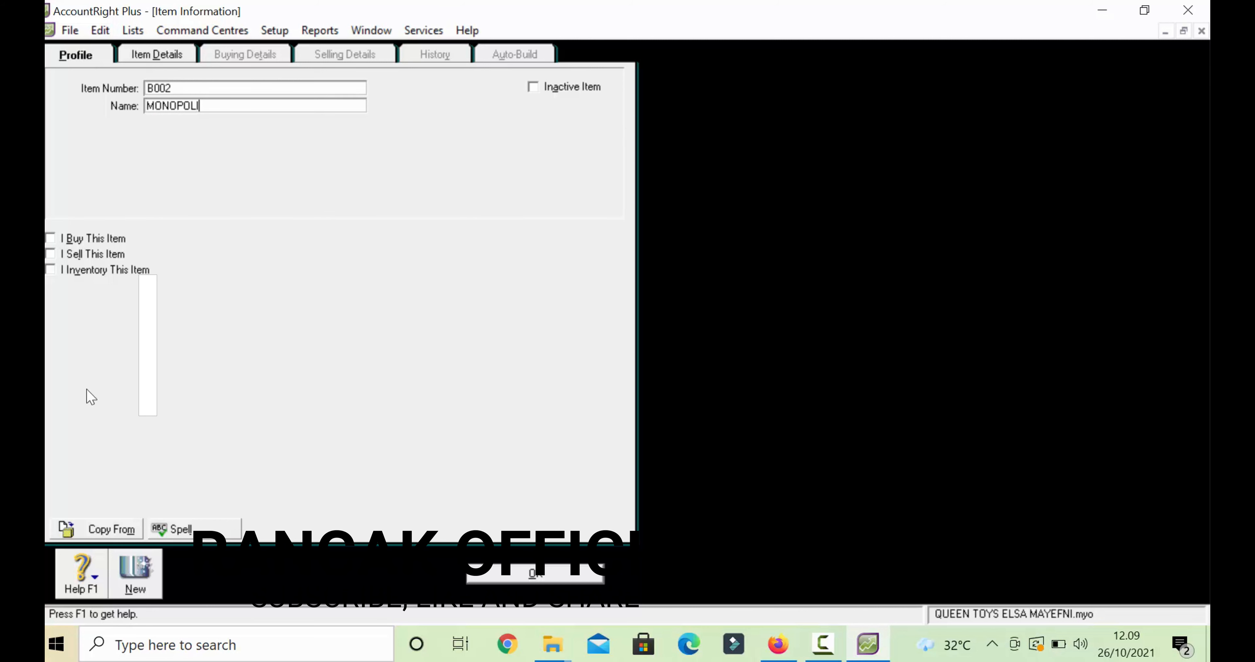
{"action": "left_click", "coordinate": [56, 238]}
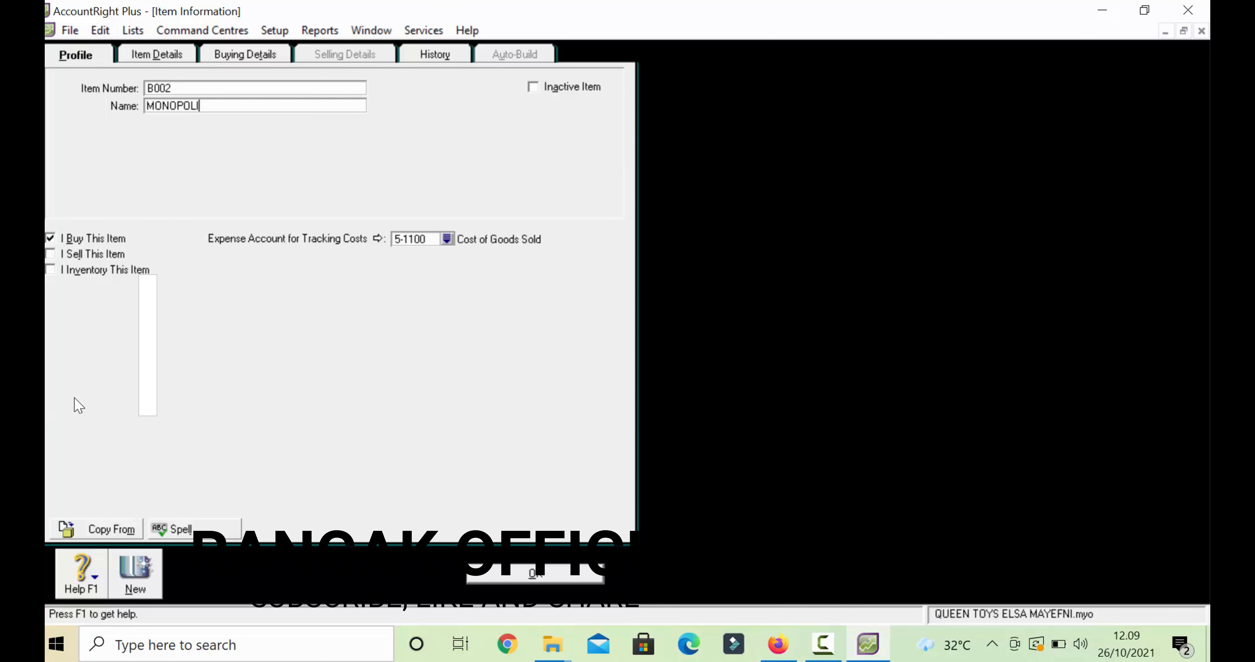
{"action": "left_click", "coordinate": [51, 253]}
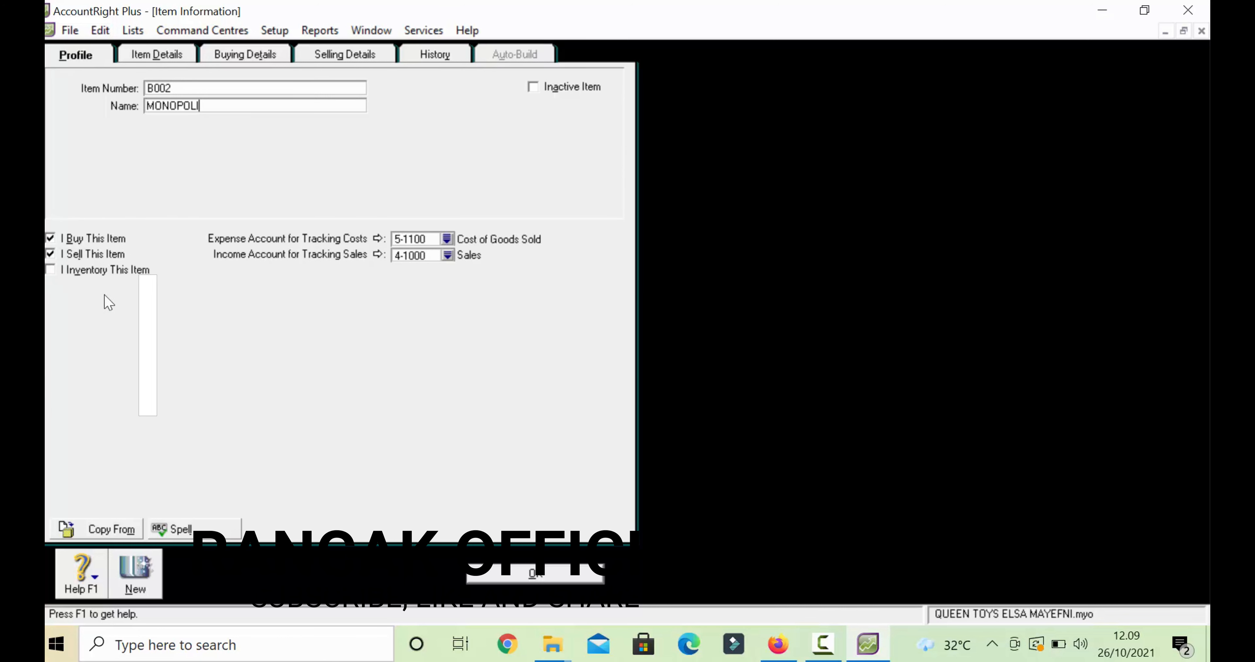
{"action": "left_click", "coordinate": [51, 269]}
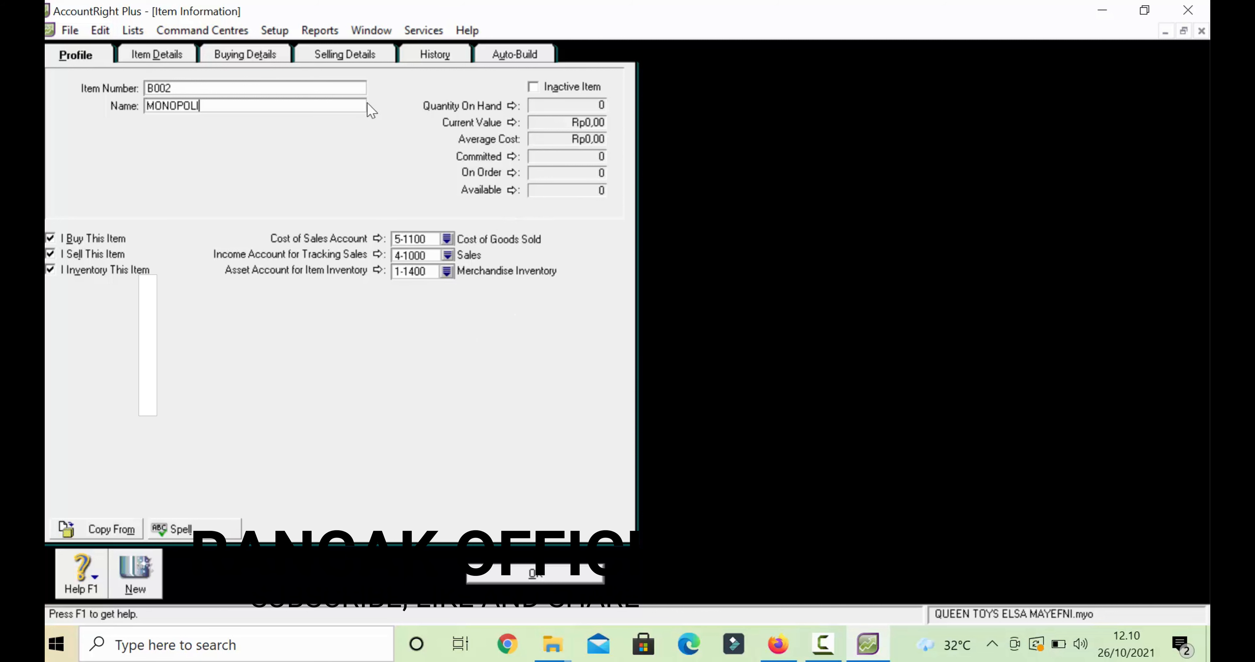
{"action": "left_click", "coordinate": [257, 56]}
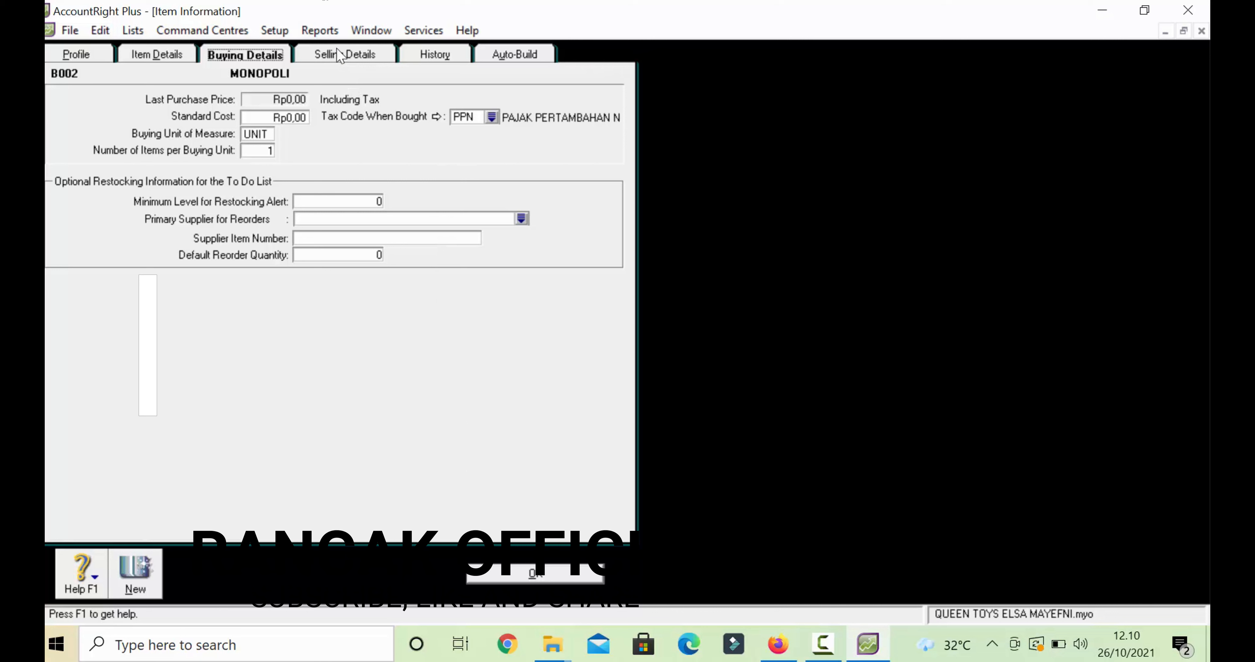
- Check MONOPOLI's selling details (UNIT, PPN) and save the item
{"action": "left_click", "coordinate": [345, 56]}
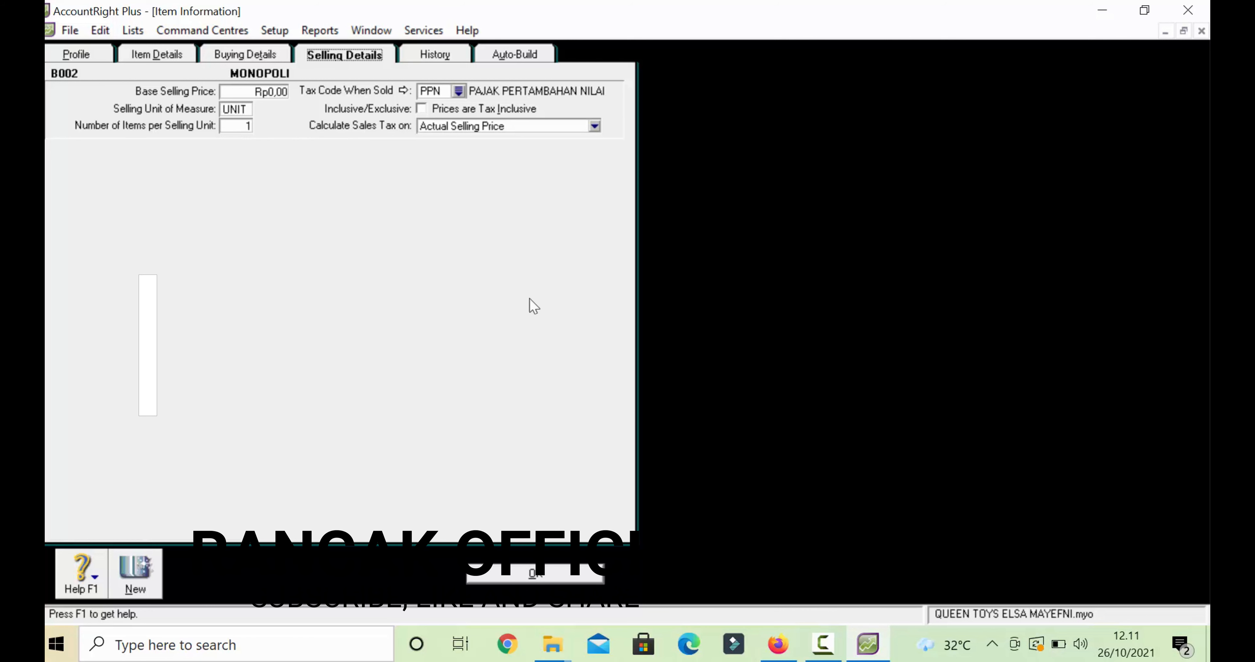
{"action": "left_click", "coordinate": [517, 579]}
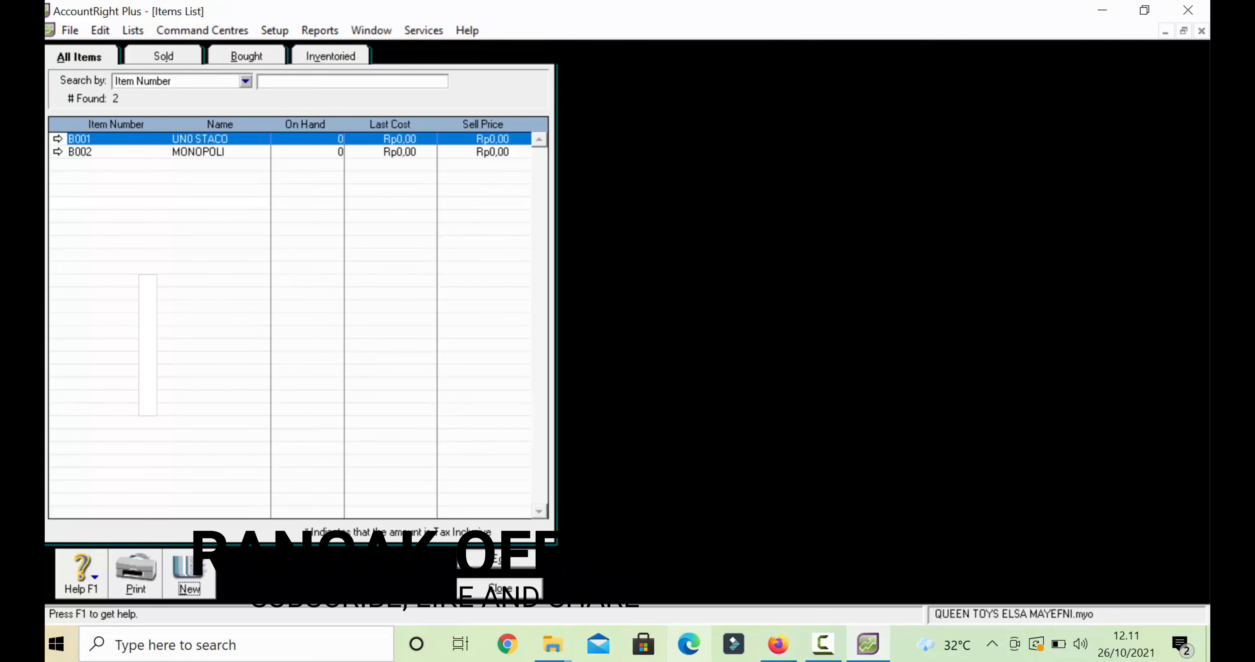
- Close and reopen the Items List, then start a new blank item record
{"action": "left_click", "coordinate": [829, 648]}
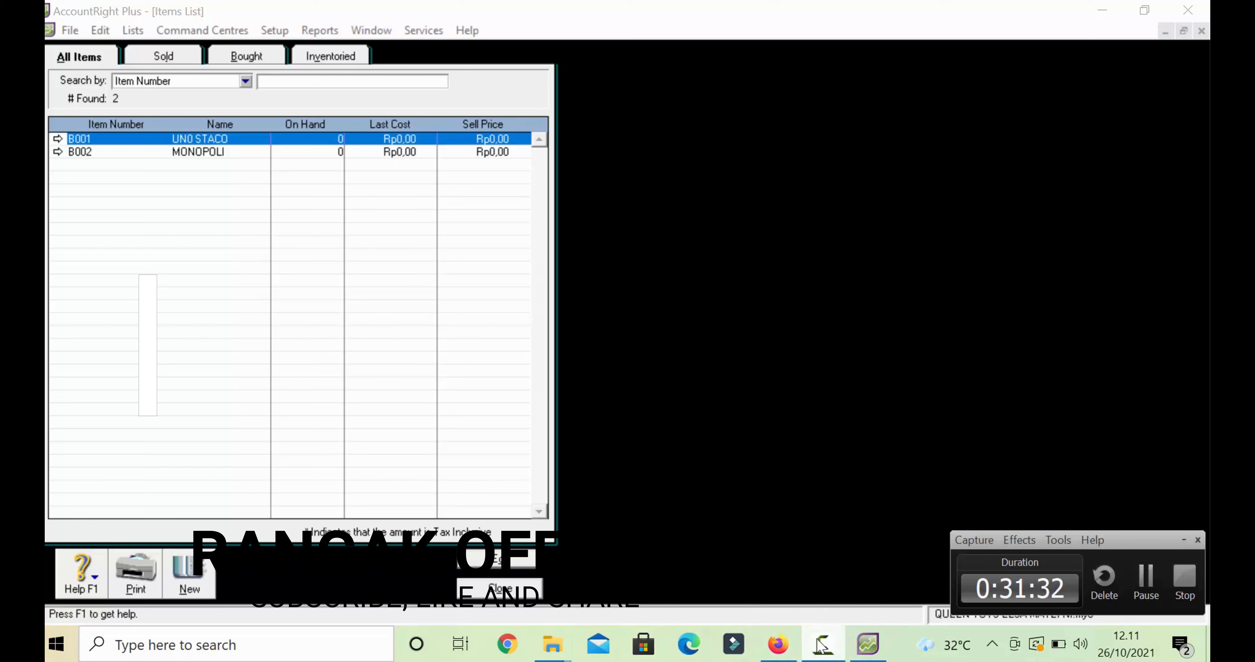
{"action": "mouse_move", "coordinate": [789, 653]}
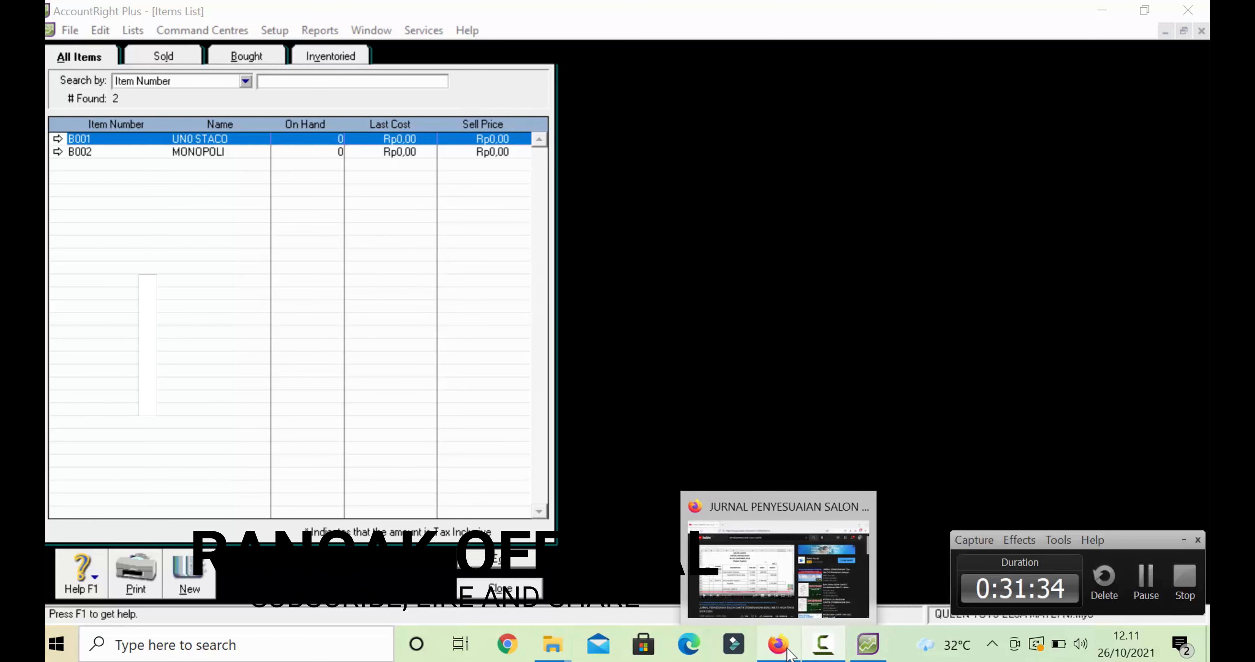
{"action": "left_click", "coordinate": [531, 588]}
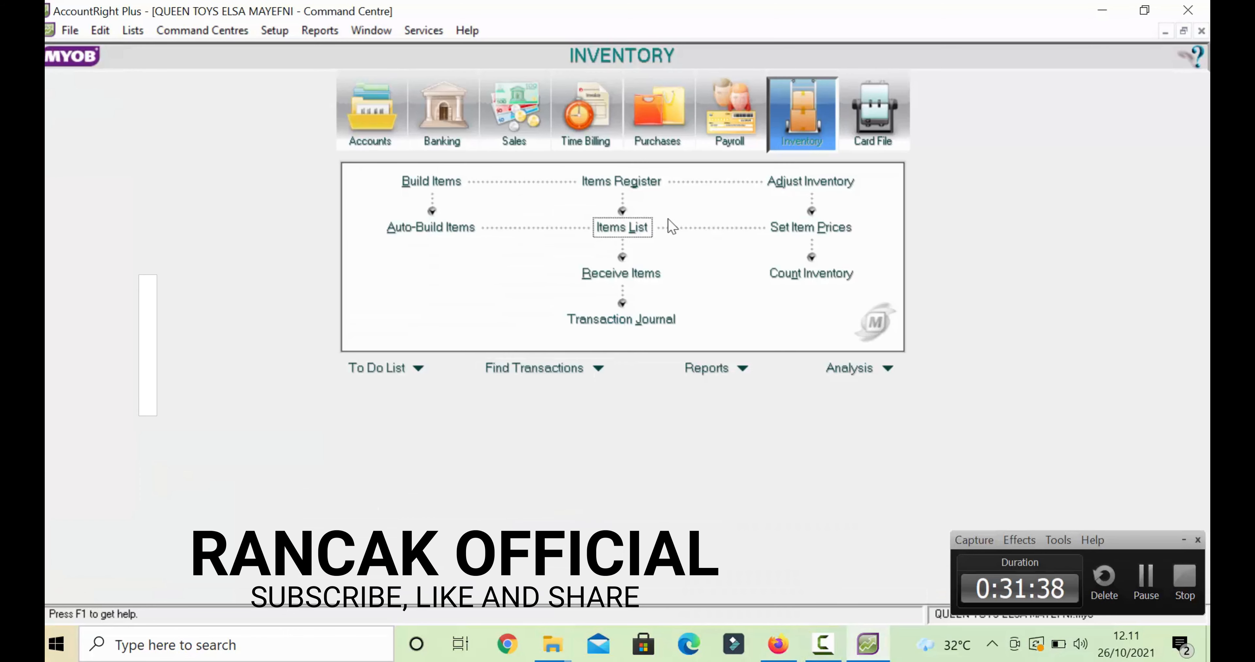
{"action": "left_click", "coordinate": [625, 228]}
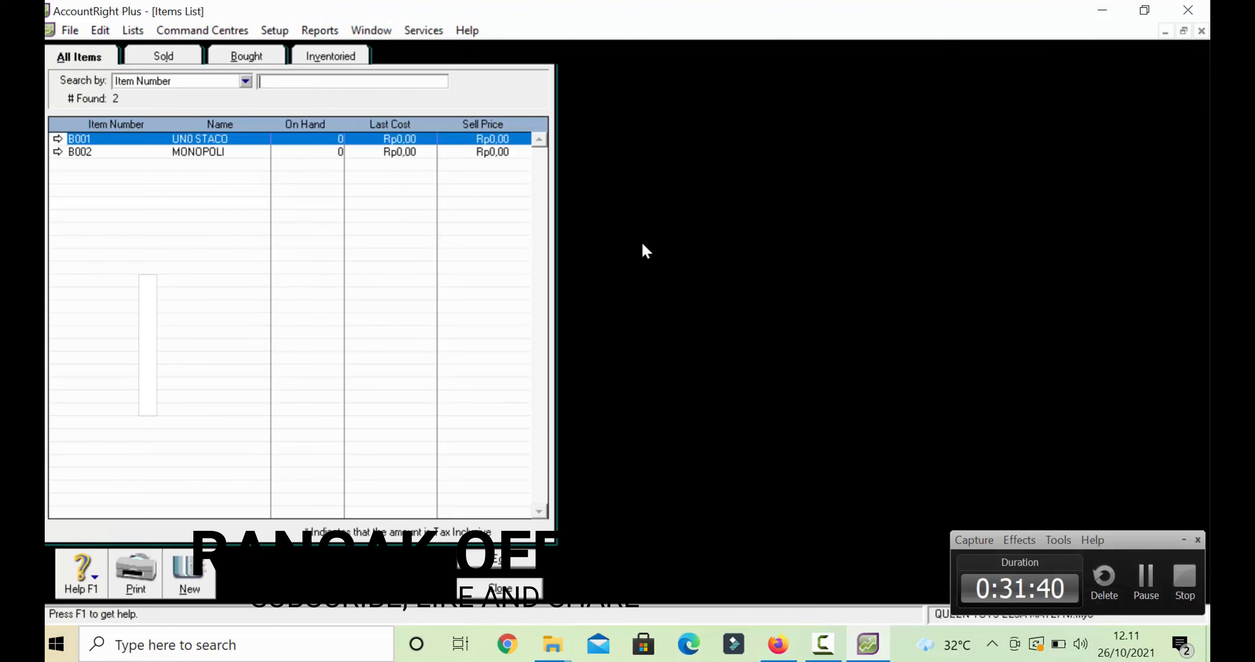
{"action": "left_click", "coordinate": [189, 574]}
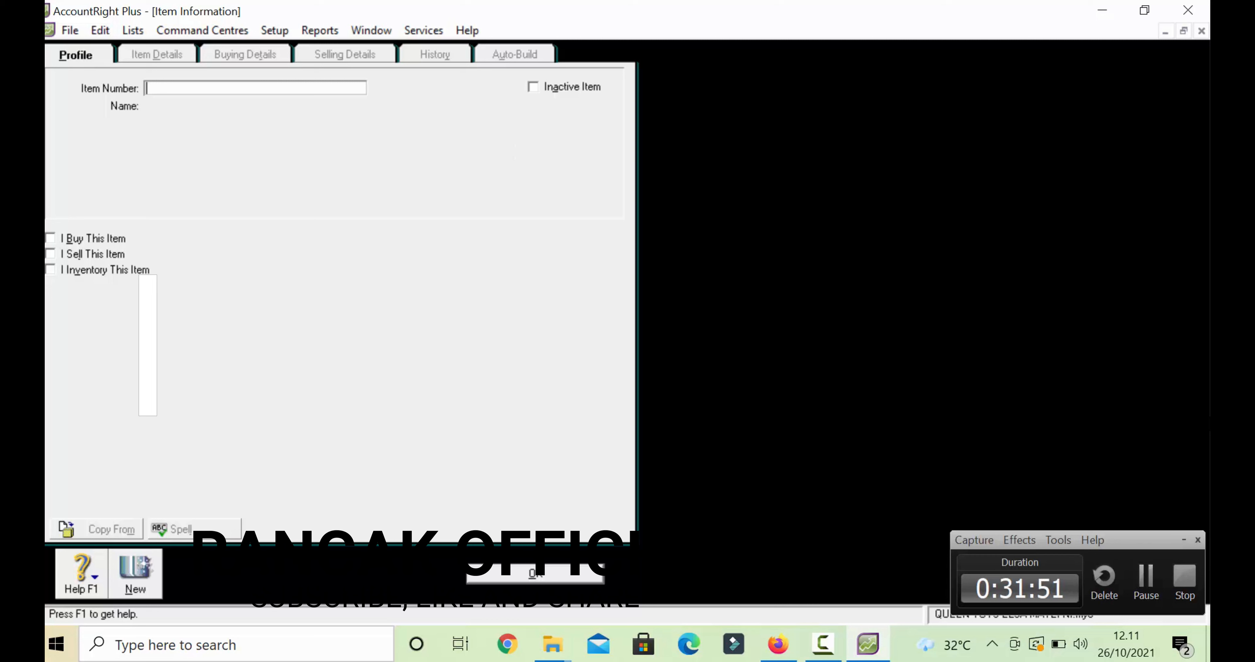
- Create item B003 named SCRABBLE, marked as bought, sold and inventoried
{"action": "type", "text": "B003"}
{"action": "key", "text": "Tab"}
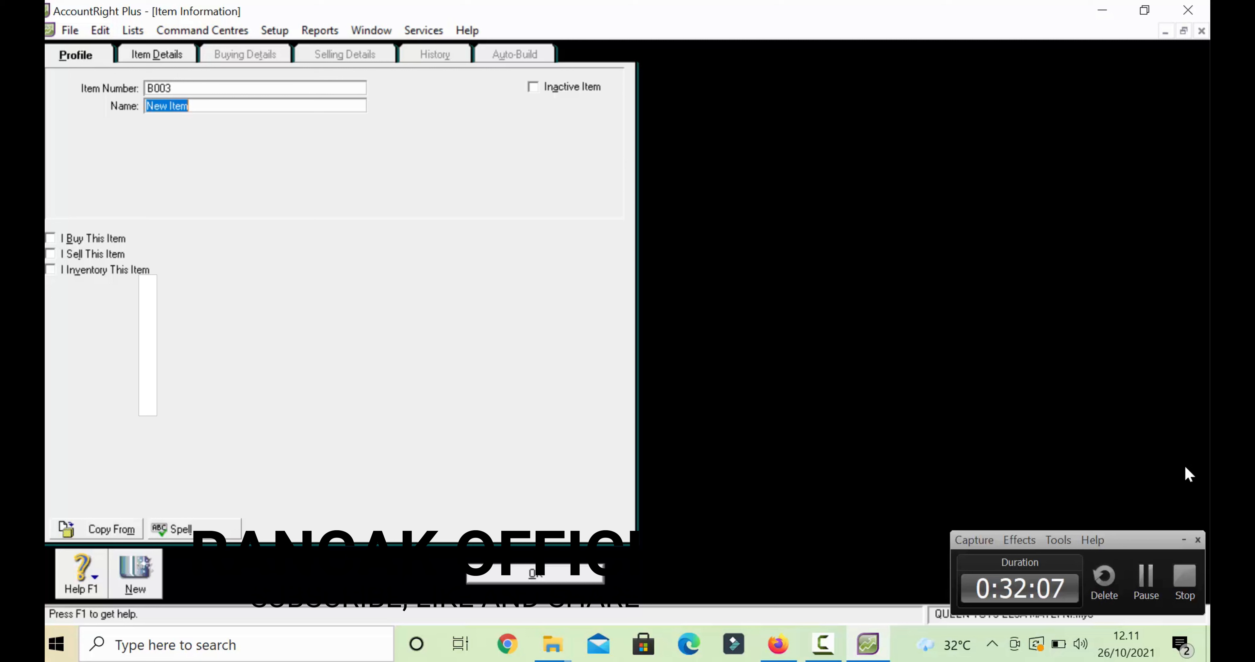
{"action": "type", "text": "SC"}
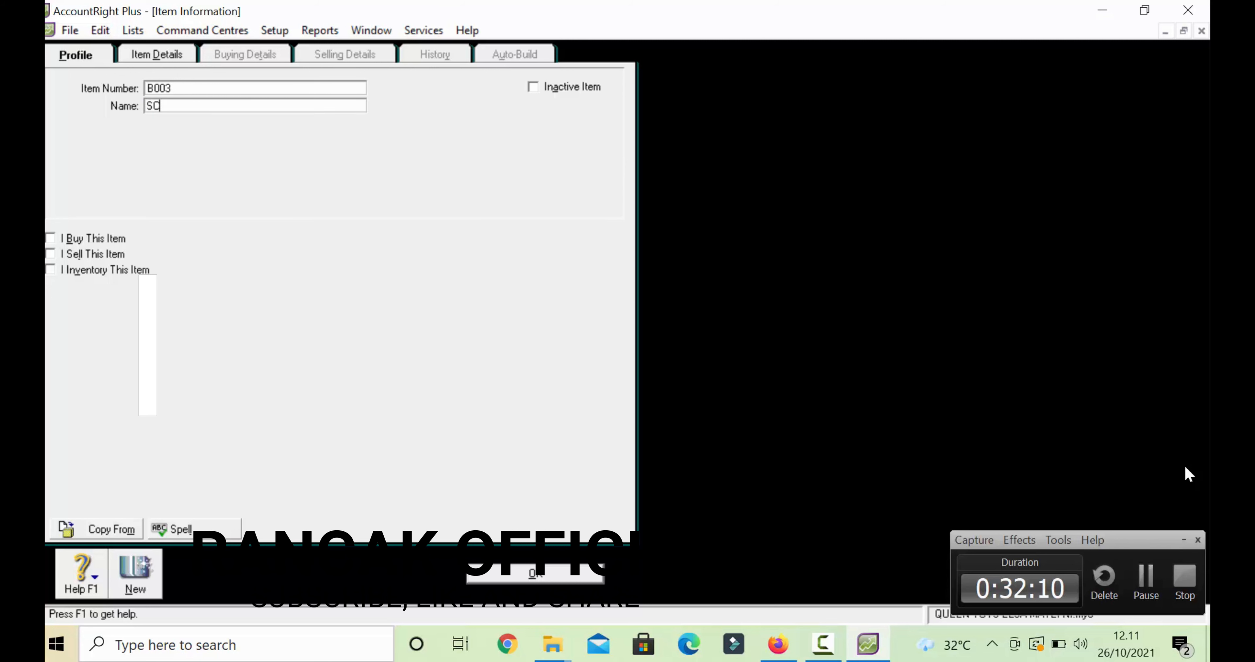
{"action": "type", "text": "RABBLE"}
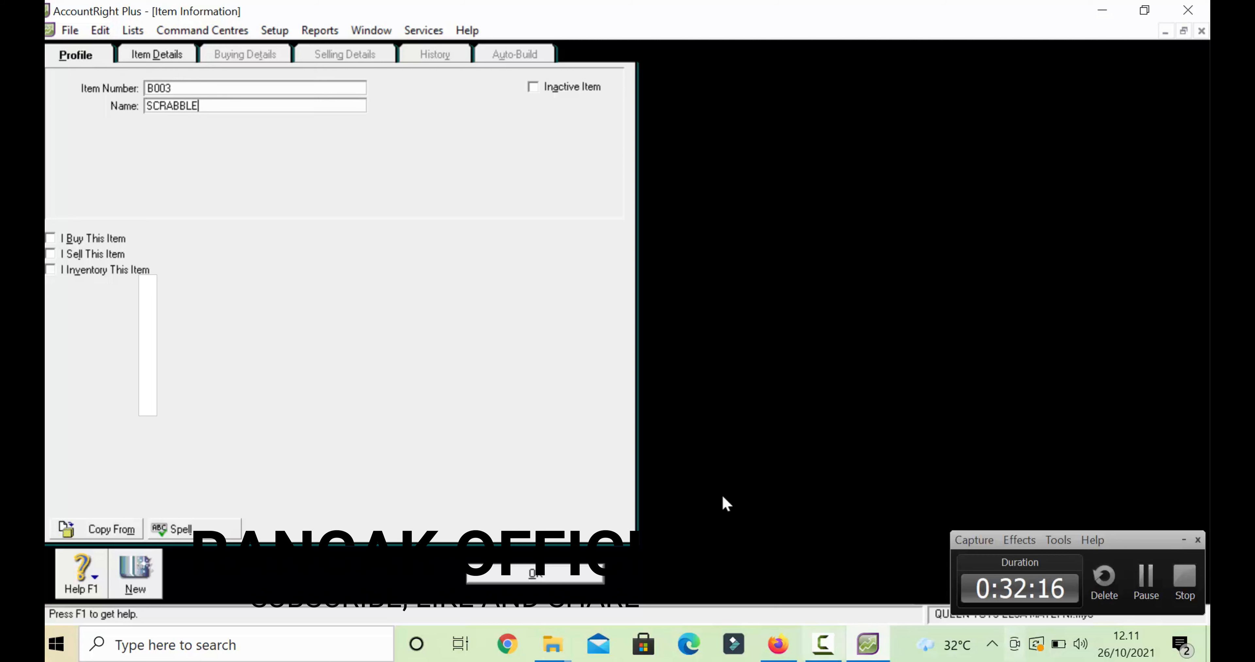
{"action": "left_click", "coordinate": [69, 240]}
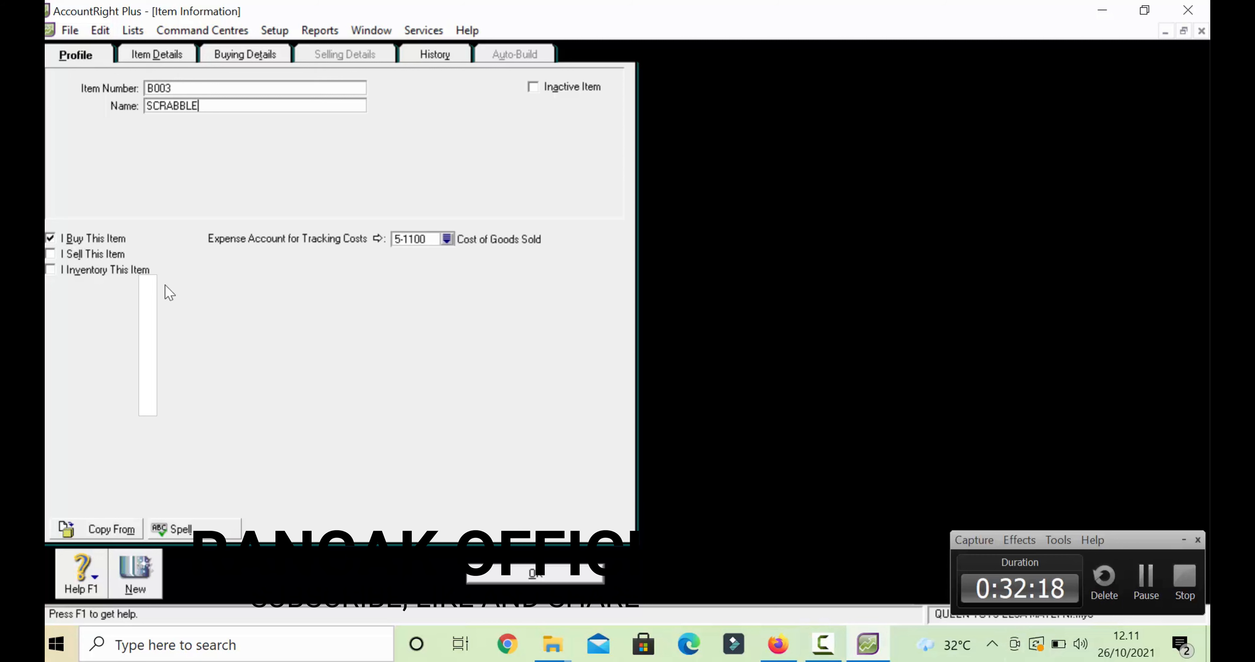
{"action": "left_click", "coordinate": [51, 255]}
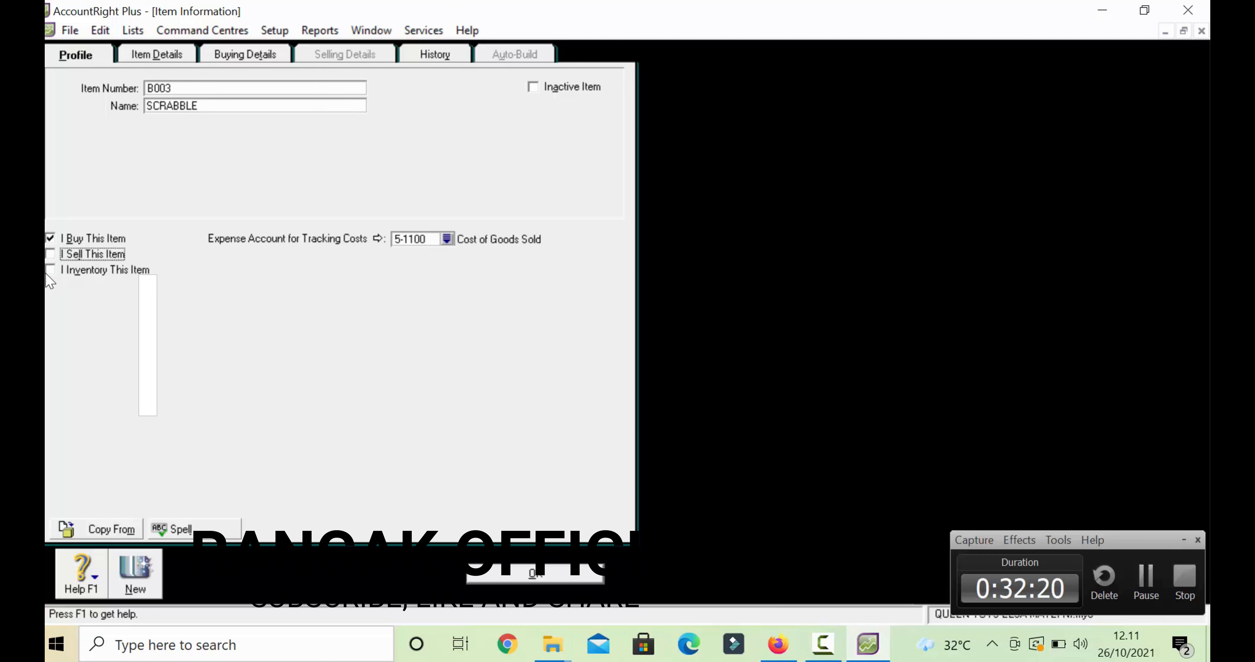
{"action": "left_click", "coordinate": [50, 269]}
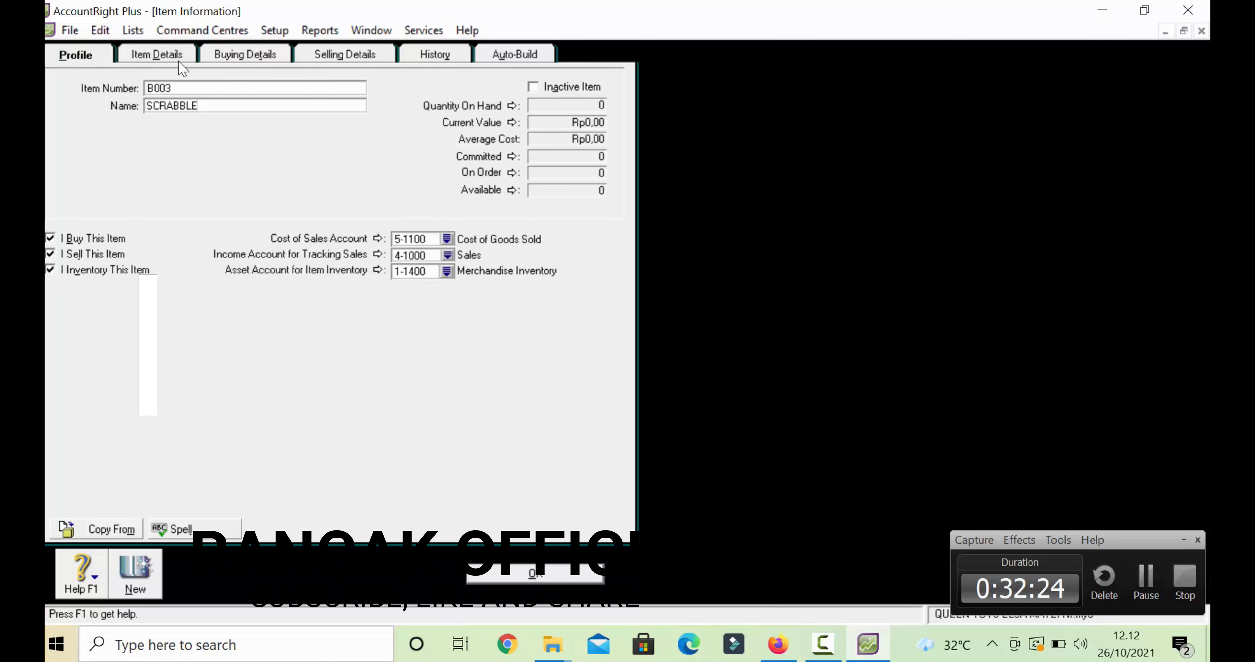
- Review SCRABBLE's buying and selling details, then save the item
{"action": "left_click", "coordinate": [236, 59]}
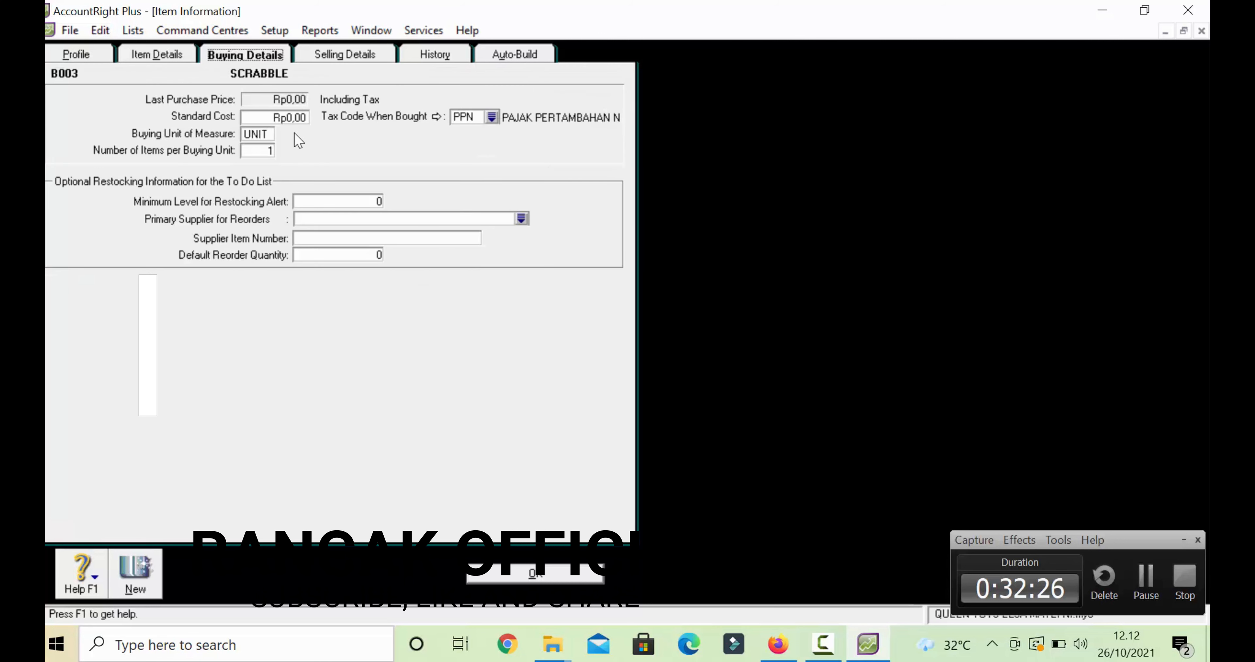
{"action": "left_click", "coordinate": [360, 62]}
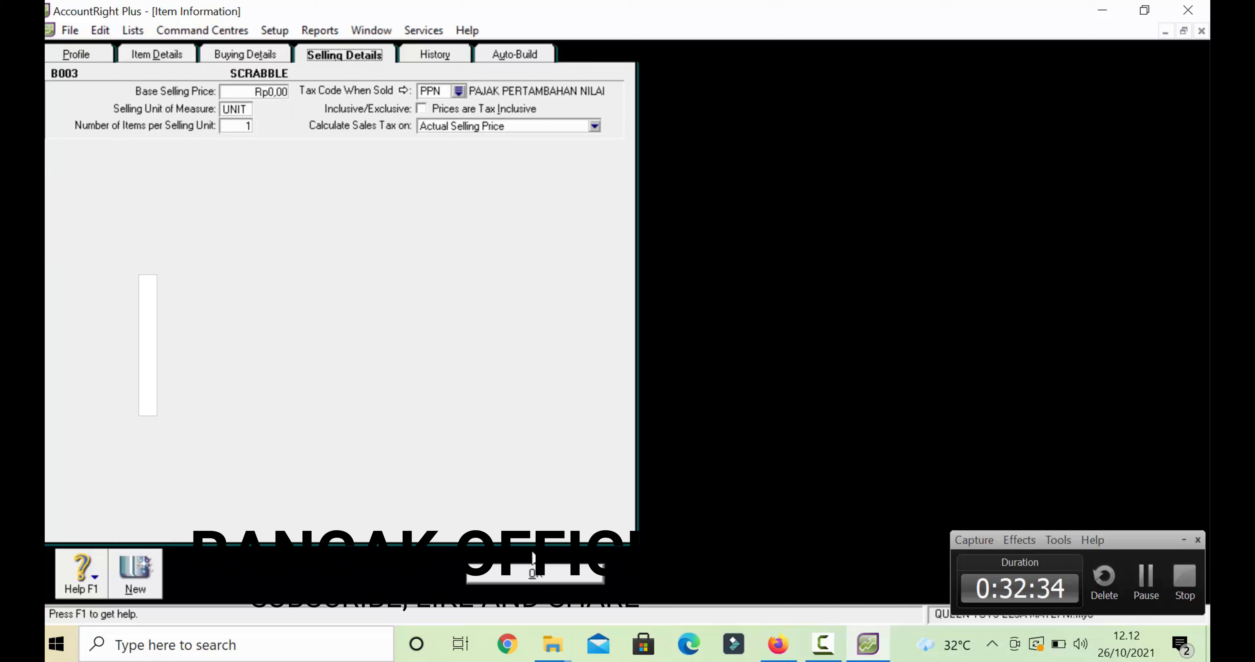
{"action": "left_click", "coordinate": [546, 578]}
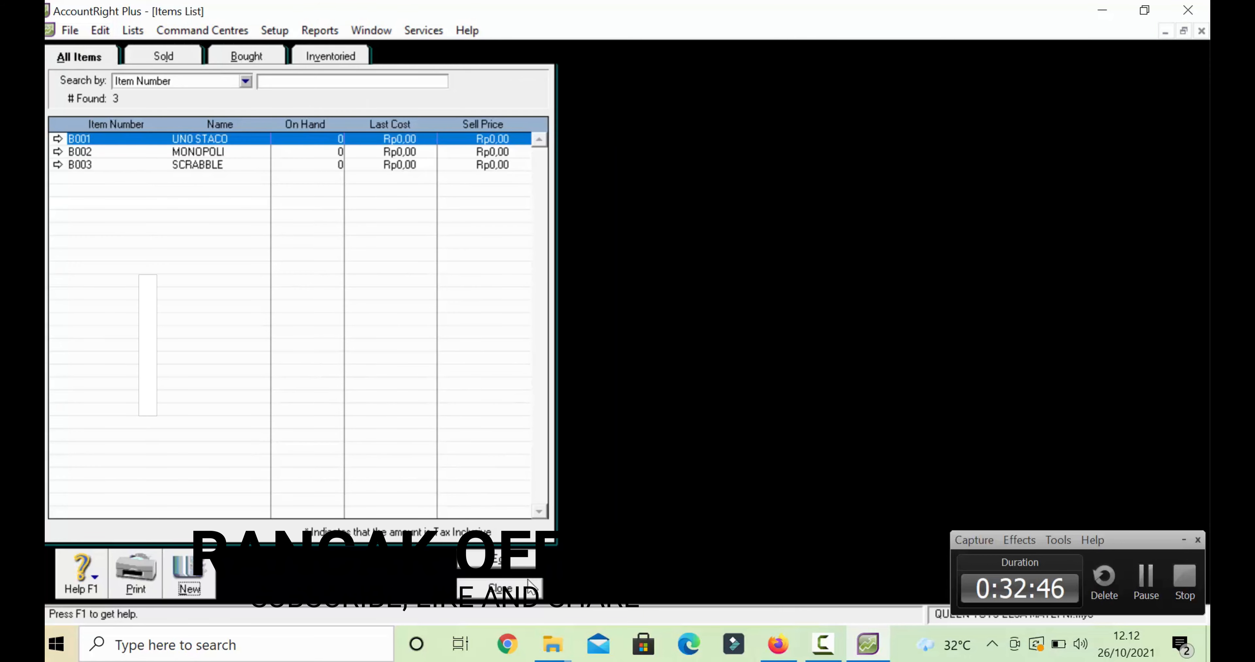
- Start new item B004 named PLAY-DOH, marked as bought, sold and inventoried
{"action": "left_click", "coordinate": [528, 586]}
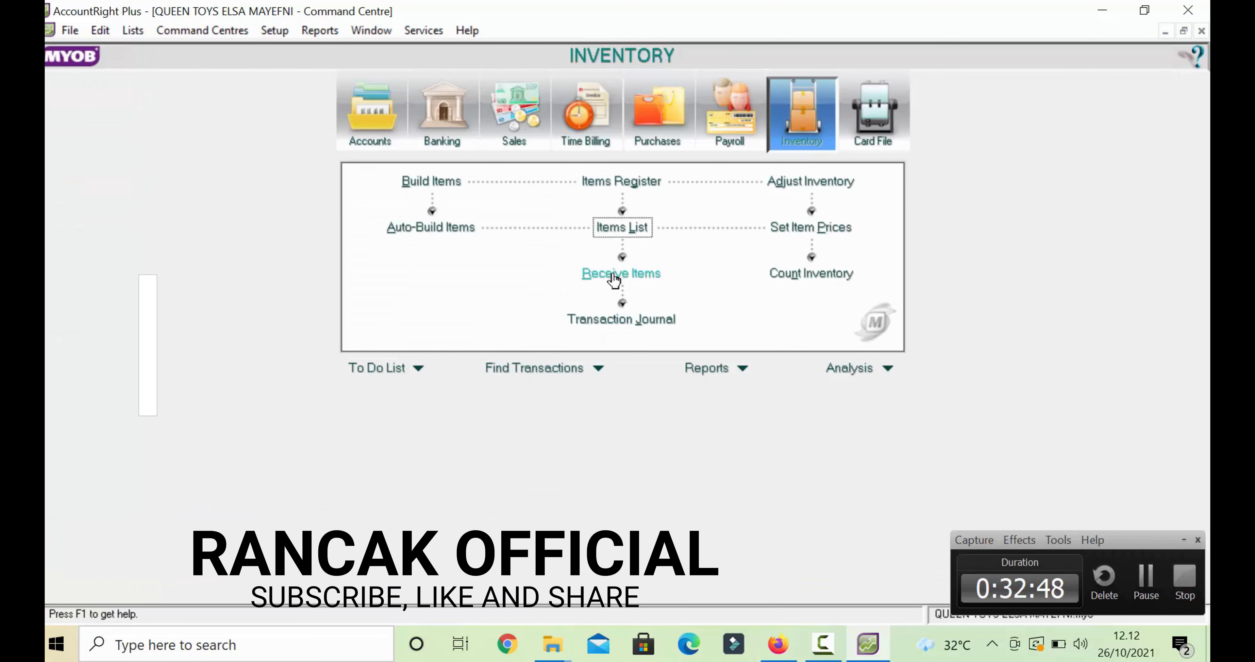
{"action": "left_click", "coordinate": [632, 228]}
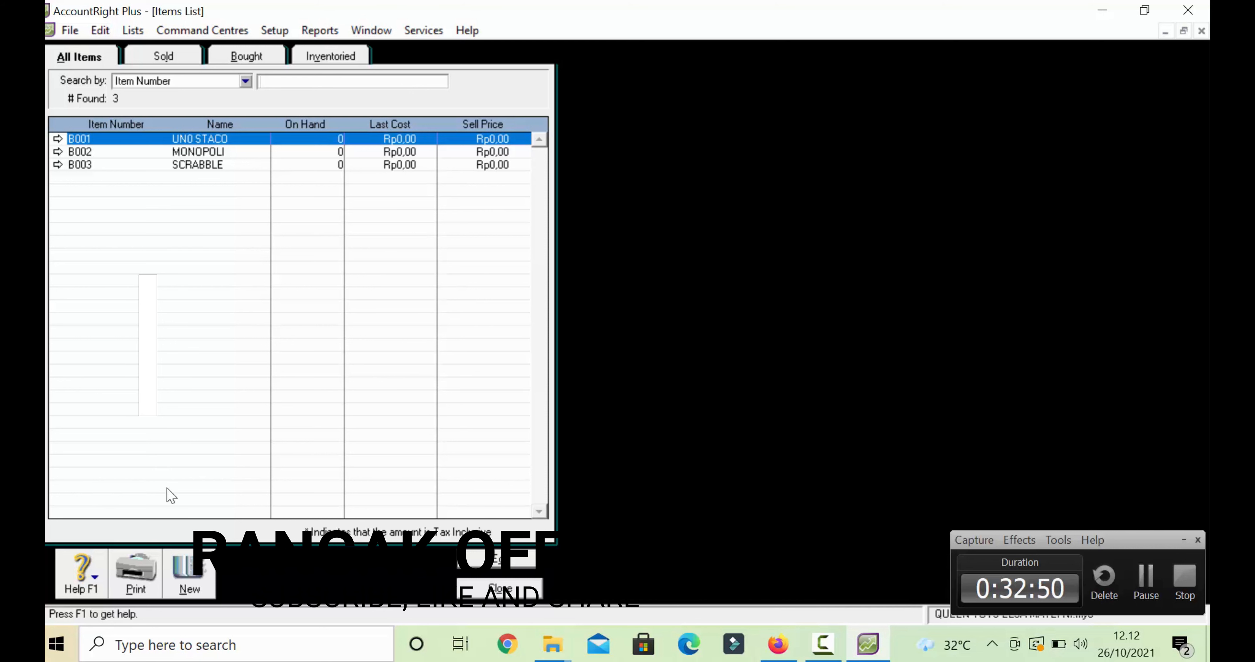
{"action": "left_click", "coordinate": [189, 571]}
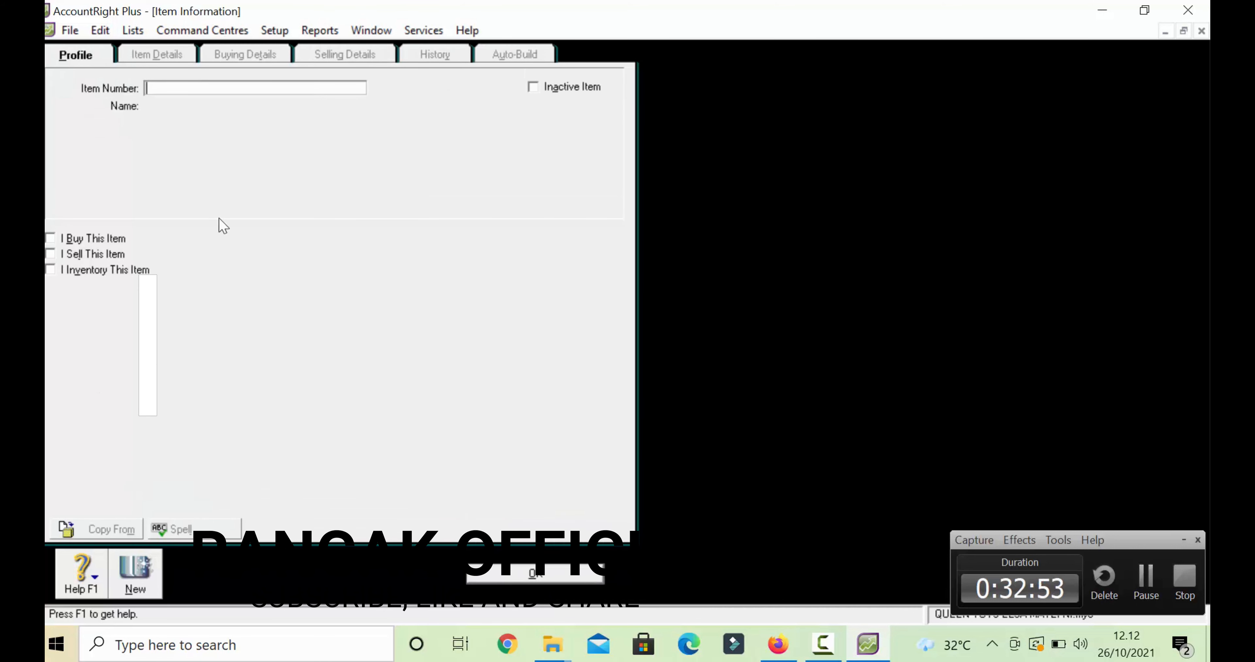
{"action": "type", "text": "B004"}
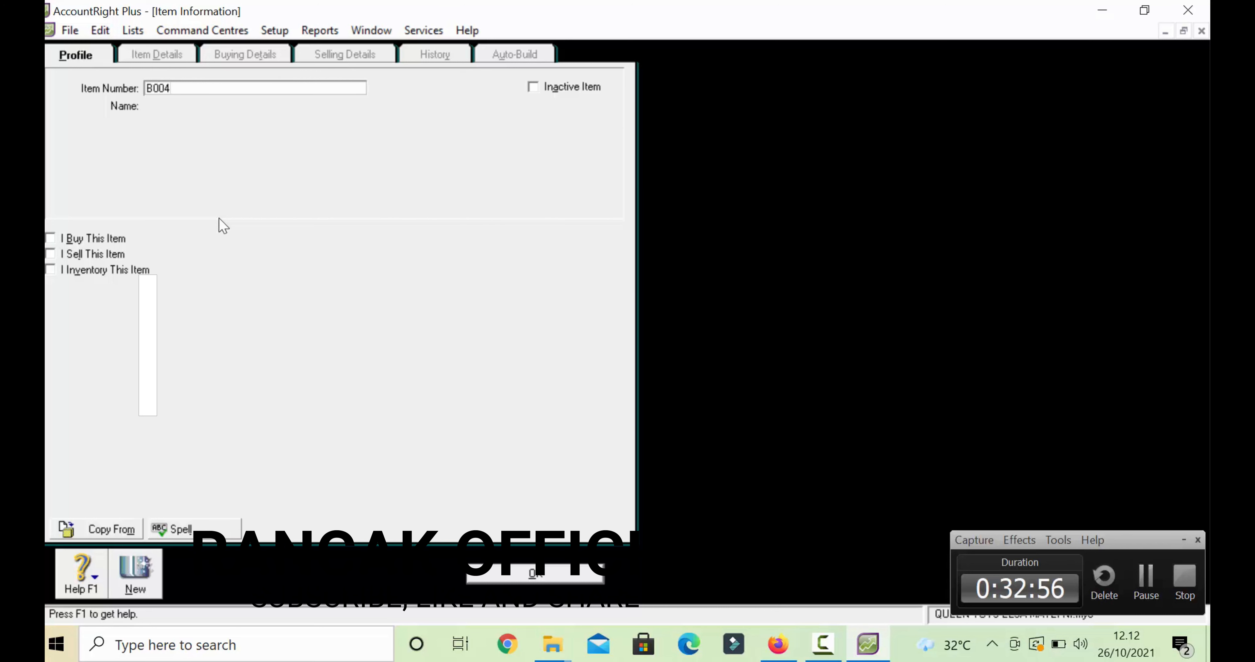
{"action": "key", "text": "Tab"}
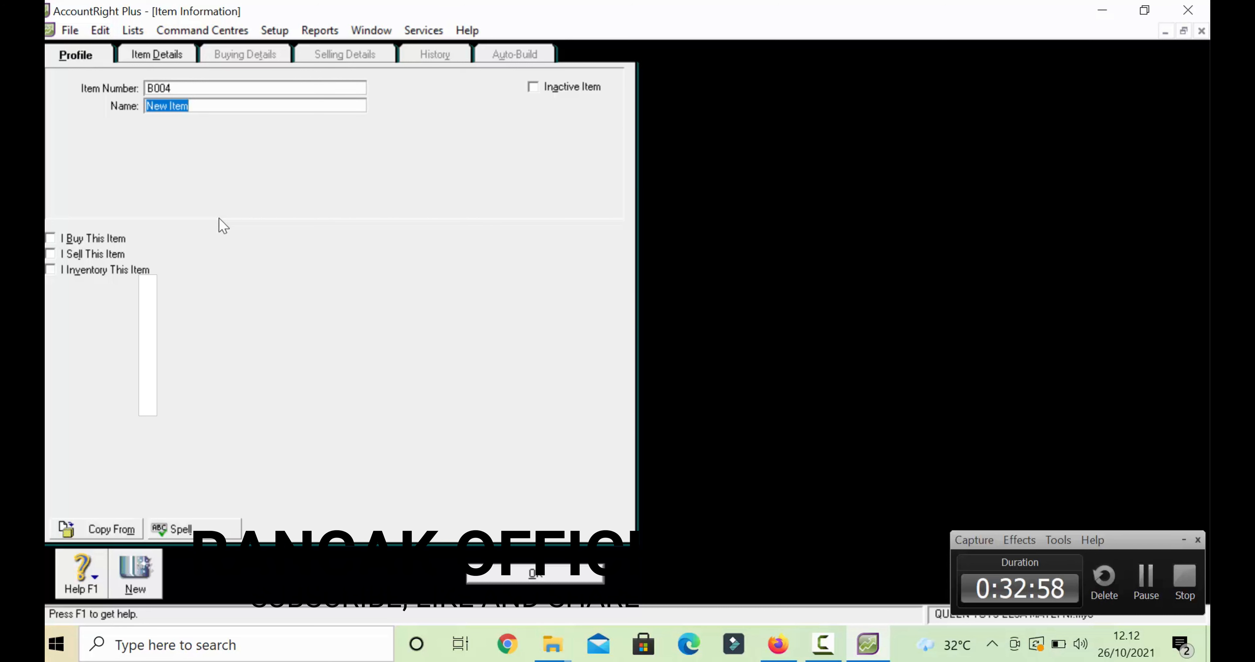
{"action": "type", "text": "PL"}
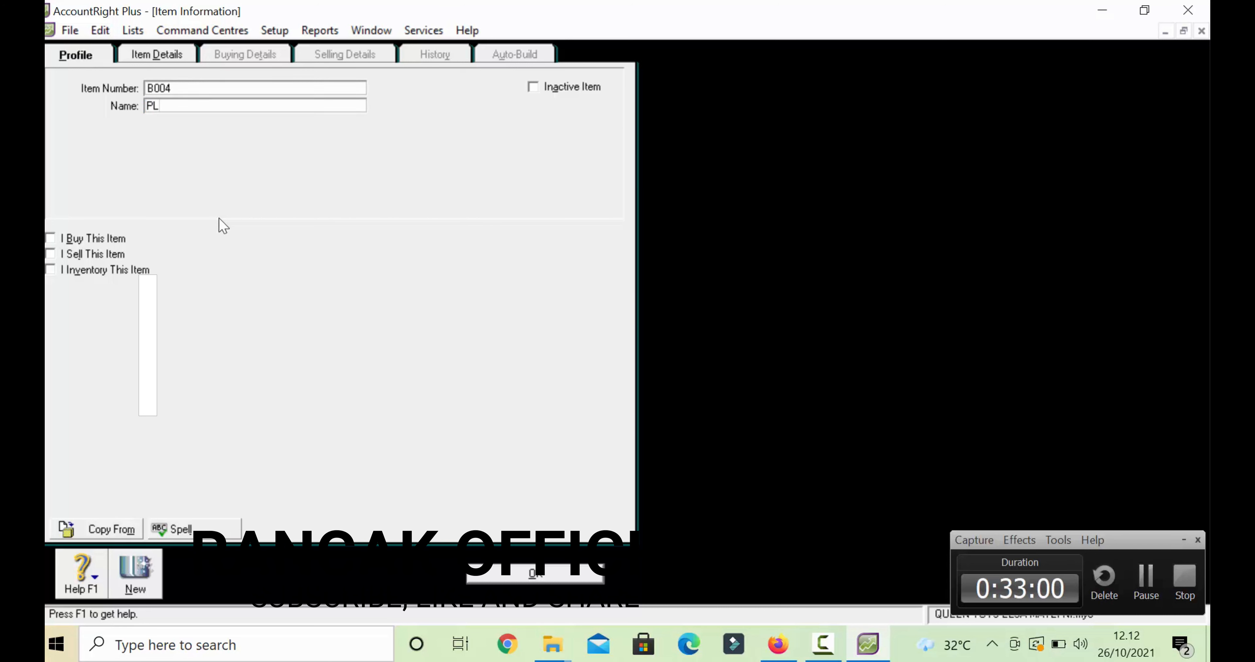
{"action": "type", "text": "AY-DOH"}
{"action": "left_click", "coordinate": [51, 239]}
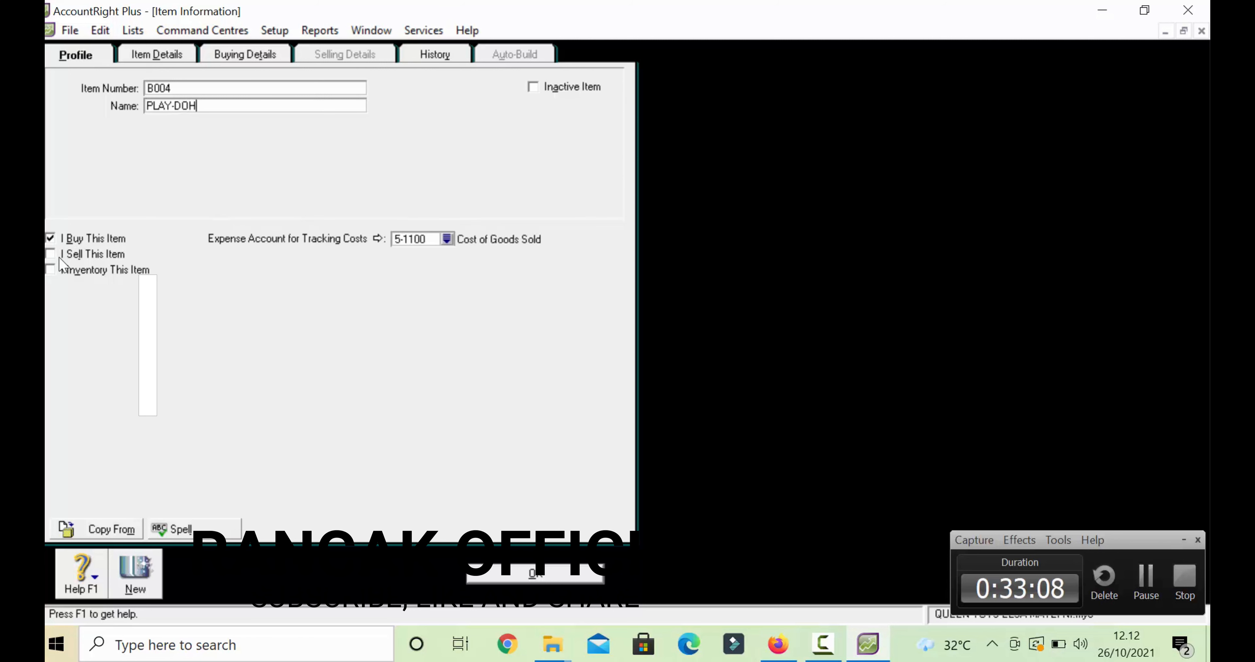
{"action": "left_click", "coordinate": [51, 254]}
{"action": "left_click", "coordinate": [51, 269]}
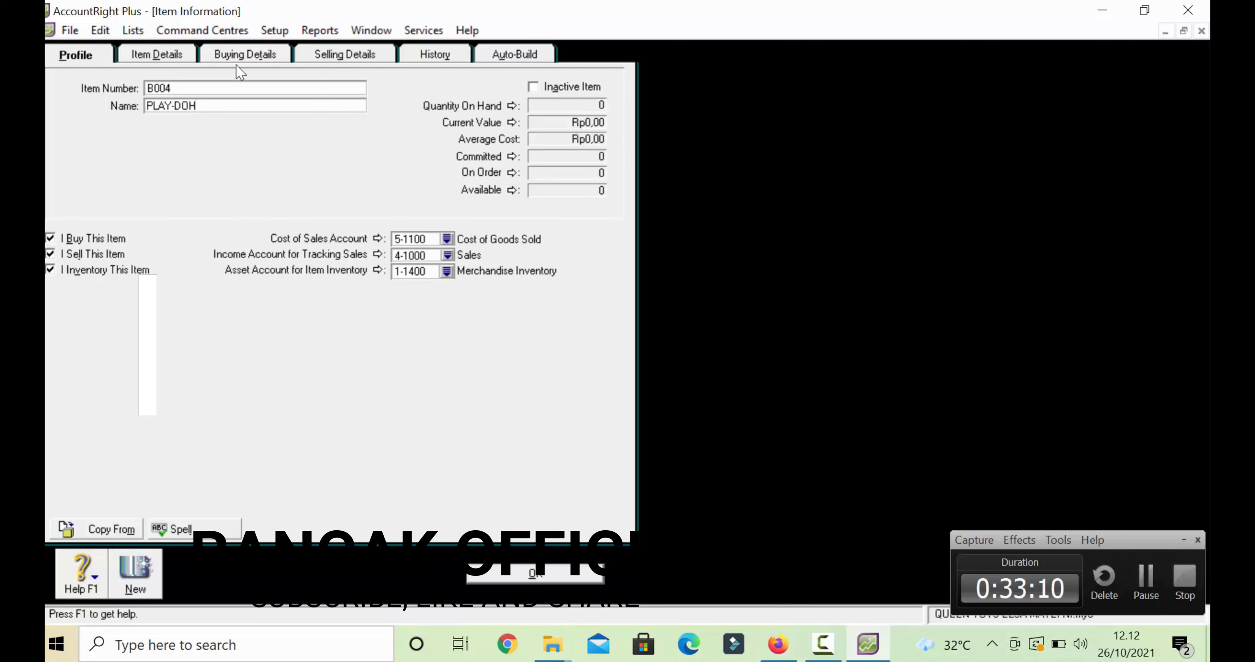
- Review PLAY-DOH's profile, buying and selling details, then save the item
{"action": "left_click", "coordinate": [243, 55]}
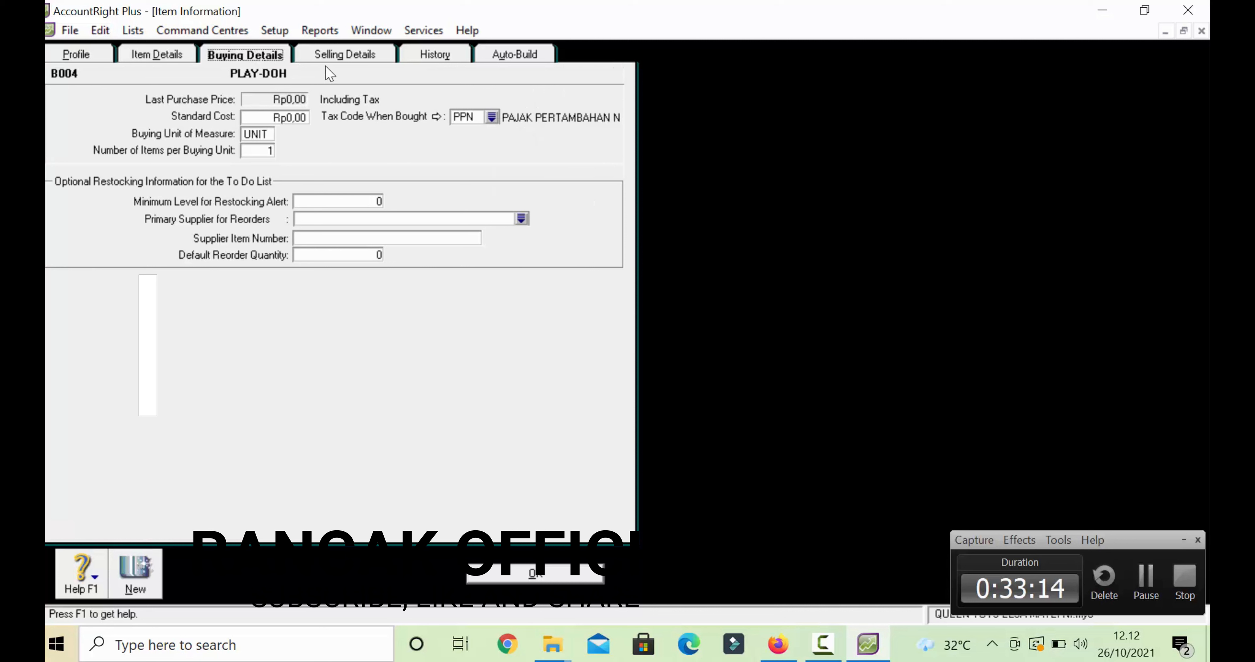
{"action": "left_click", "coordinate": [354, 59]}
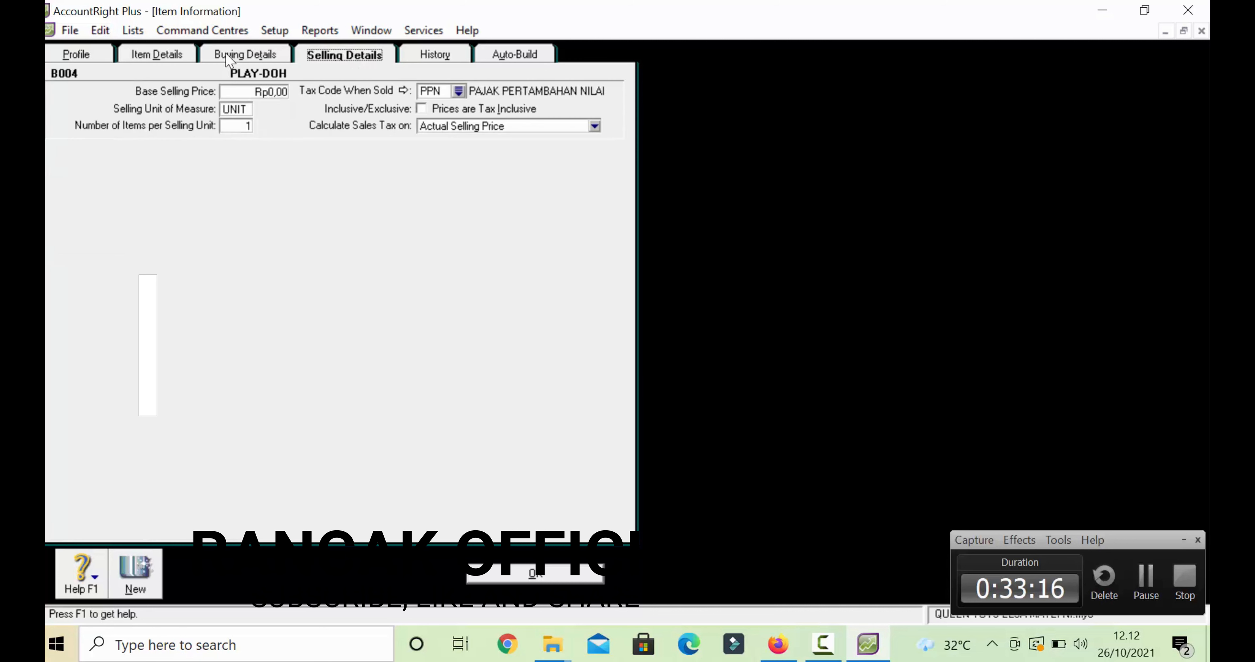
{"action": "left_click", "coordinate": [181, 59]}
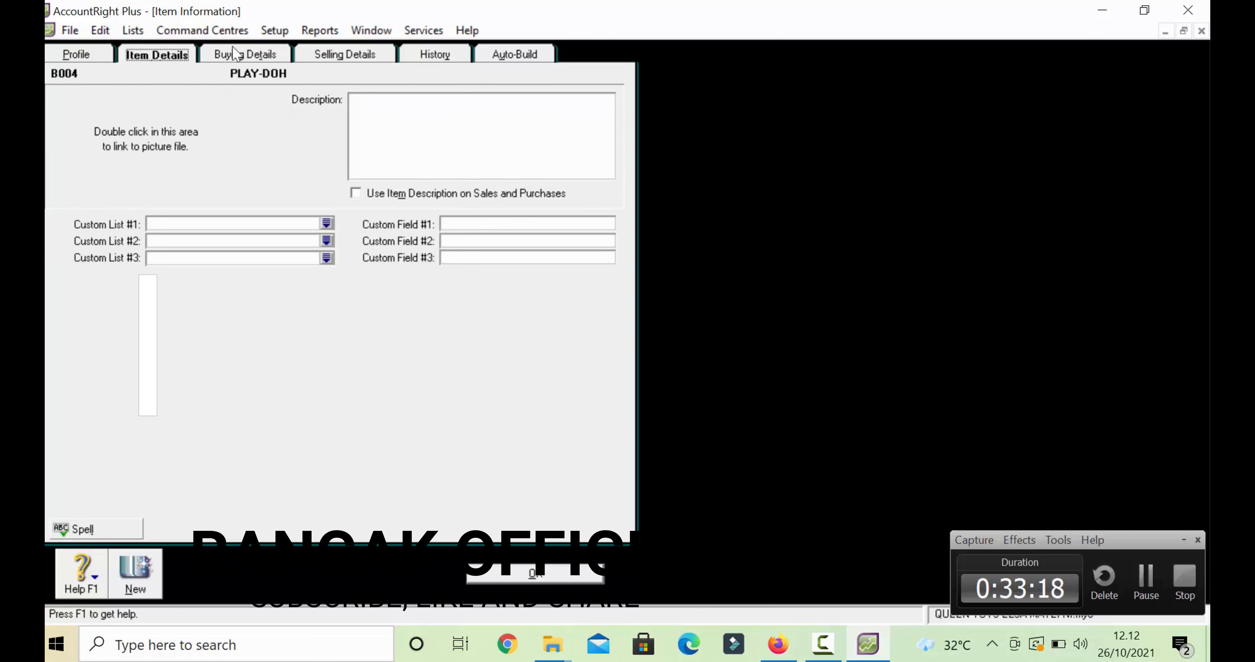
{"action": "left_click", "coordinate": [234, 61]}
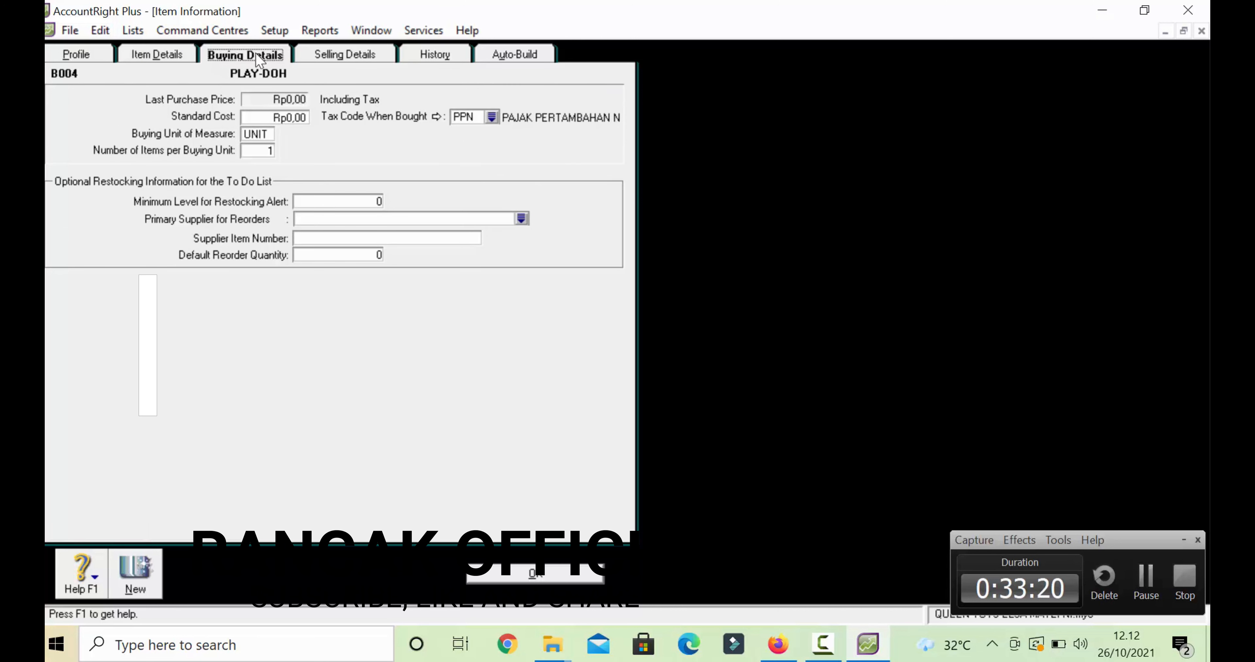
{"action": "left_click", "coordinate": [69, 57]}
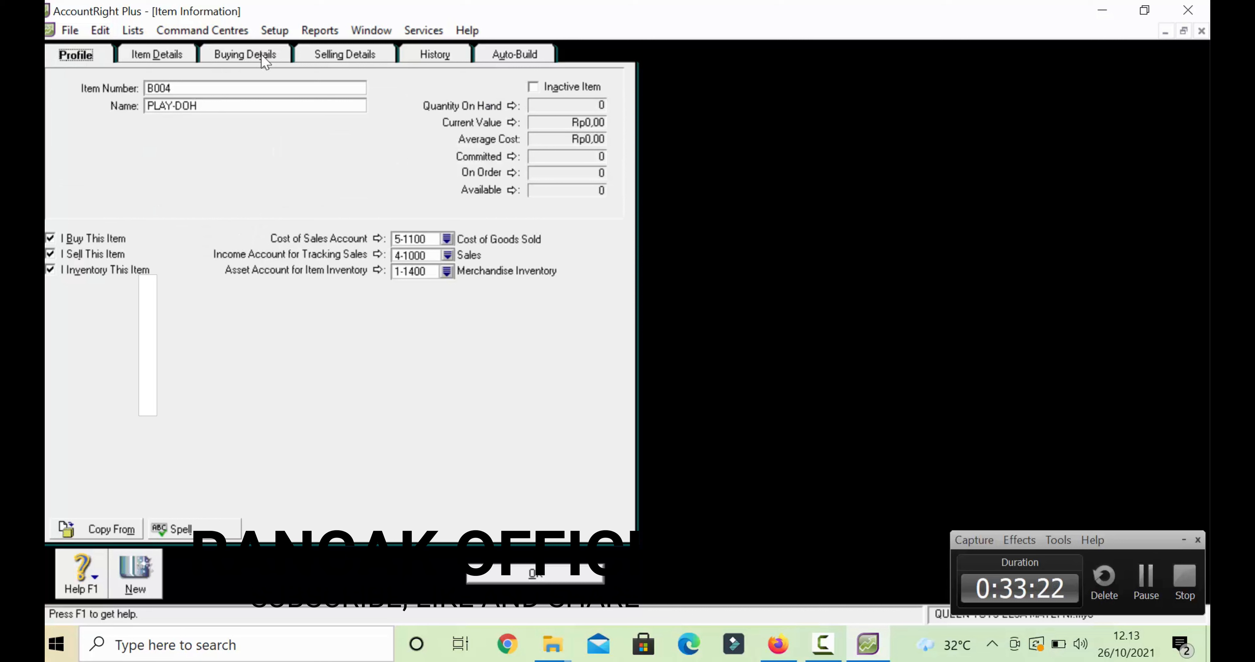
{"action": "left_click", "coordinate": [325, 58]}
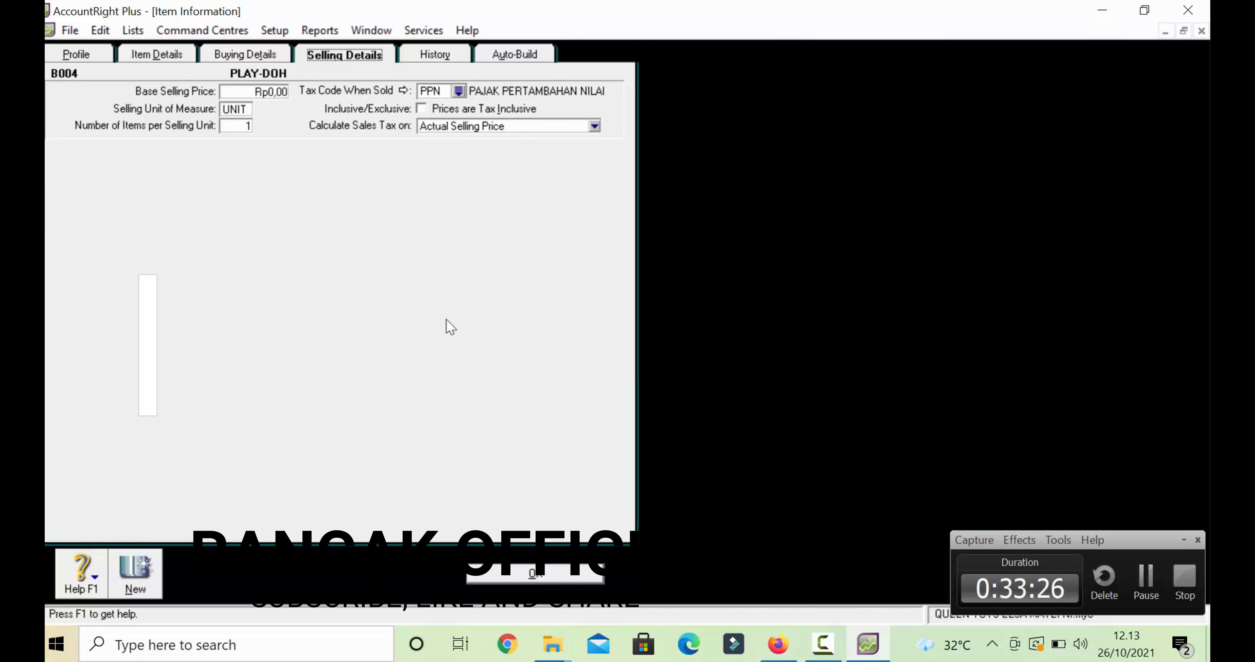
{"action": "left_click", "coordinate": [528, 582]}
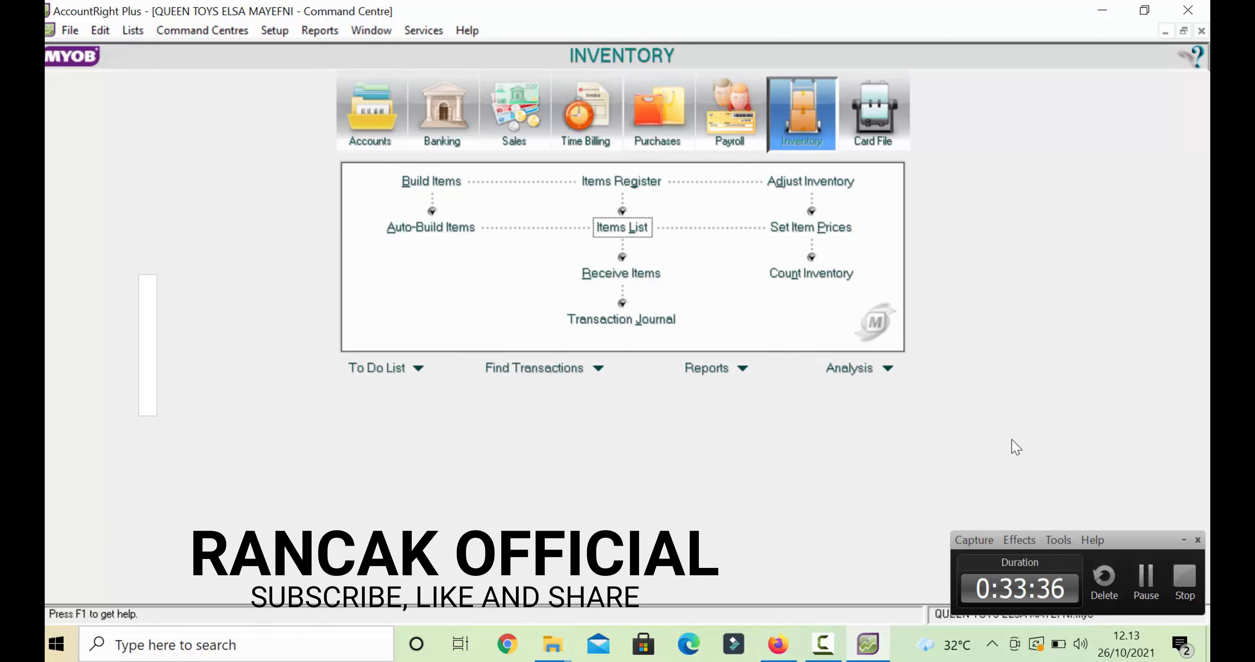
- Open the Items List to show items B001 through B004
{"action": "left_click", "coordinate": [1145, 579]}
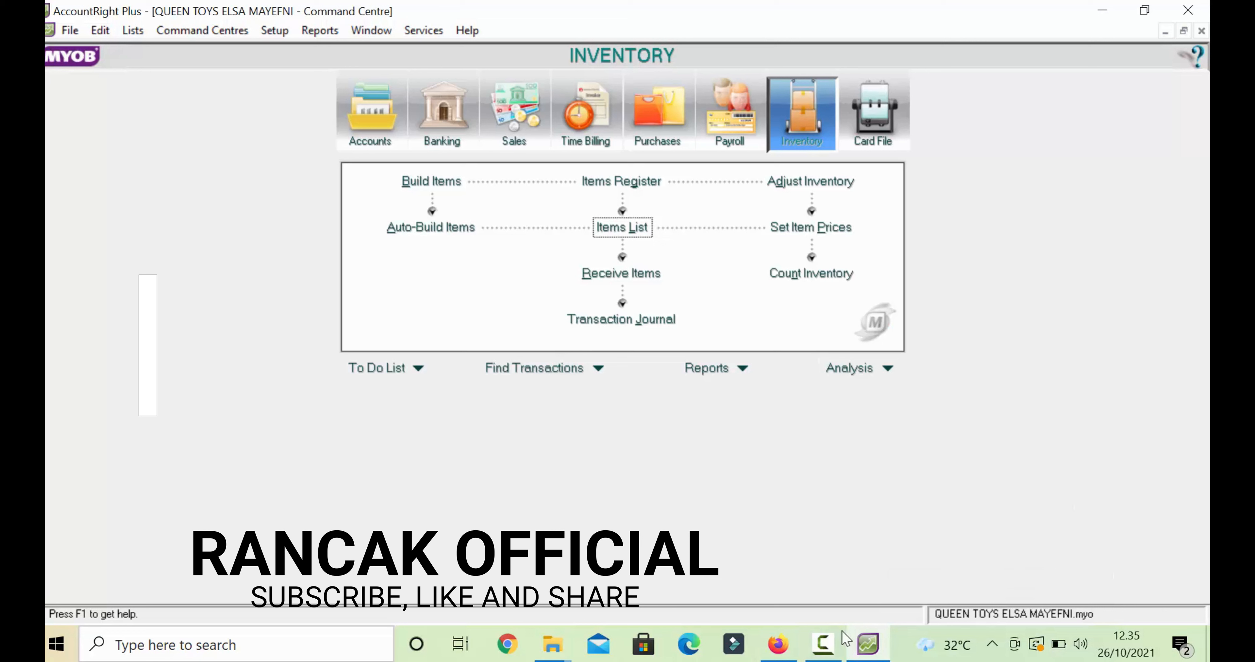
{"action": "left_click", "coordinate": [831, 641]}
{"action": "left_click", "coordinate": [831, 640]}
{"action": "left_click", "coordinate": [831, 640]}
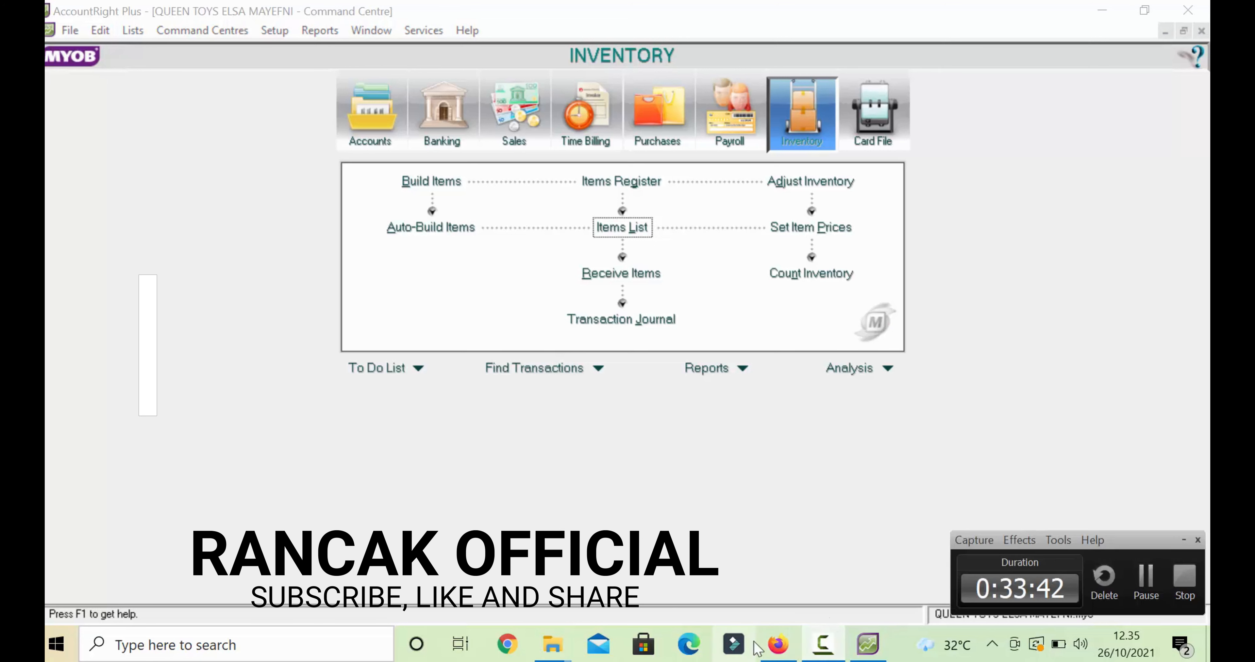
{"action": "mouse_move", "coordinate": [777, 643]}
{"action": "left_click", "coordinate": [626, 227]}
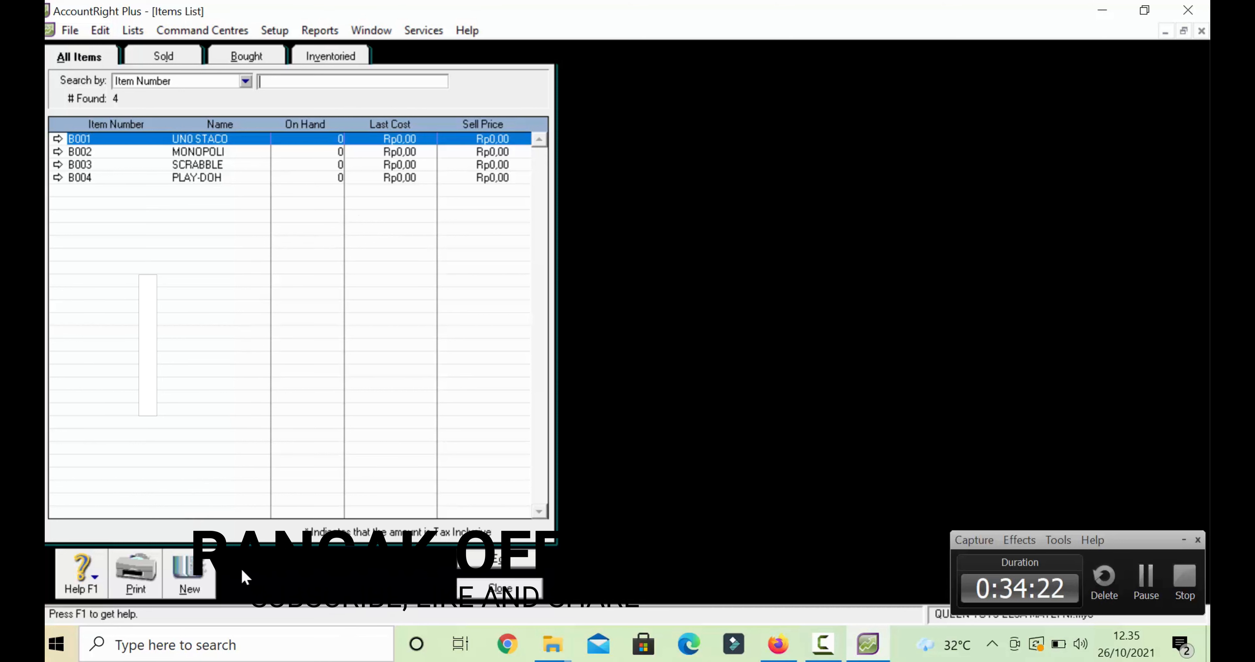
- Start new item B005 named LEGO, marked as bought, sold and inventoried
{"action": "left_click", "coordinate": [190, 572]}
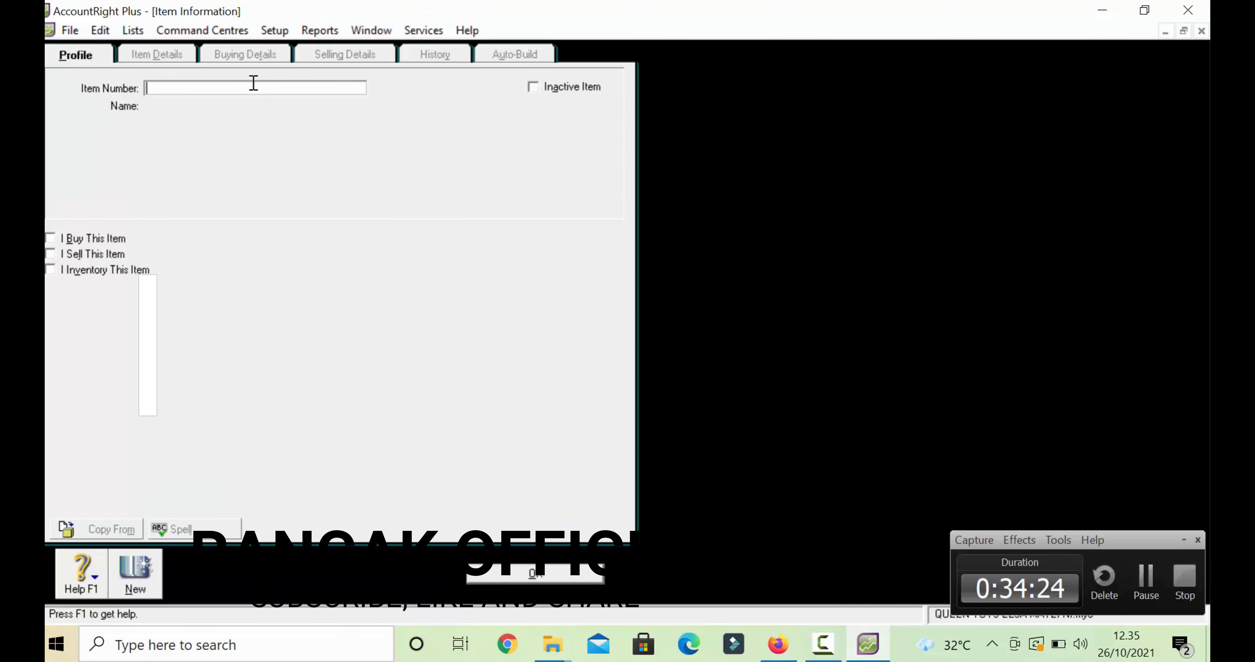
{"action": "type", "text": "B"}
{"action": "type", "text": "005"}
{"action": "key", "text": "Tab"}
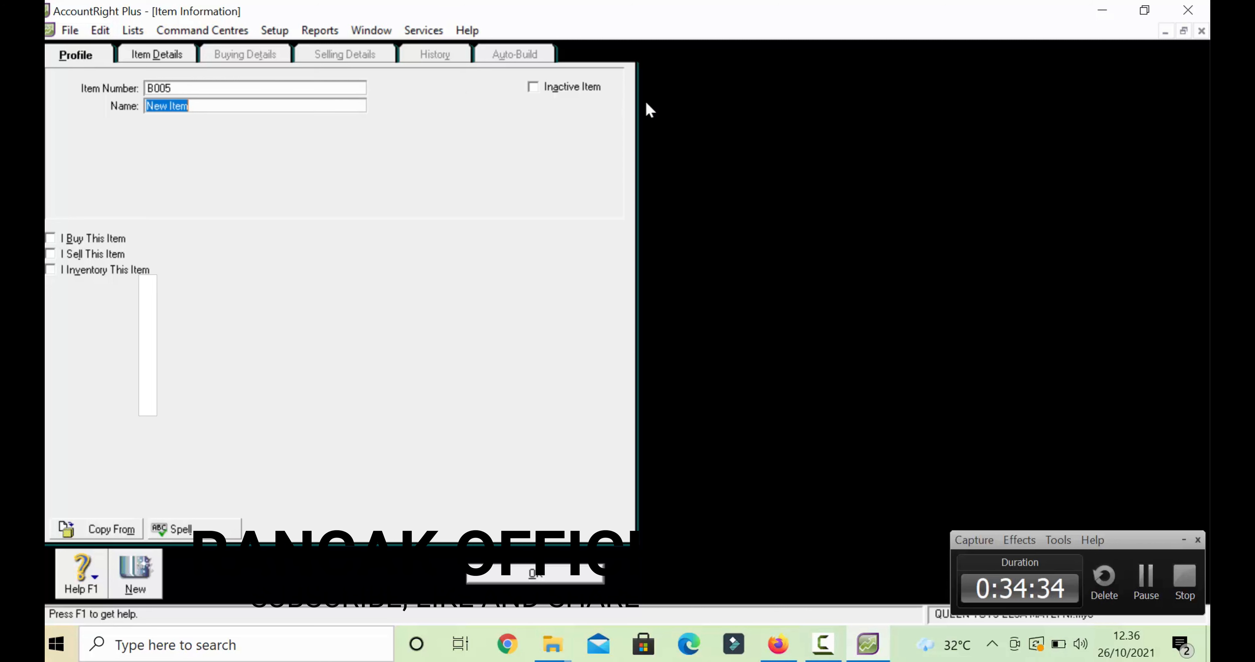
{"action": "type", "text": "LEG"}
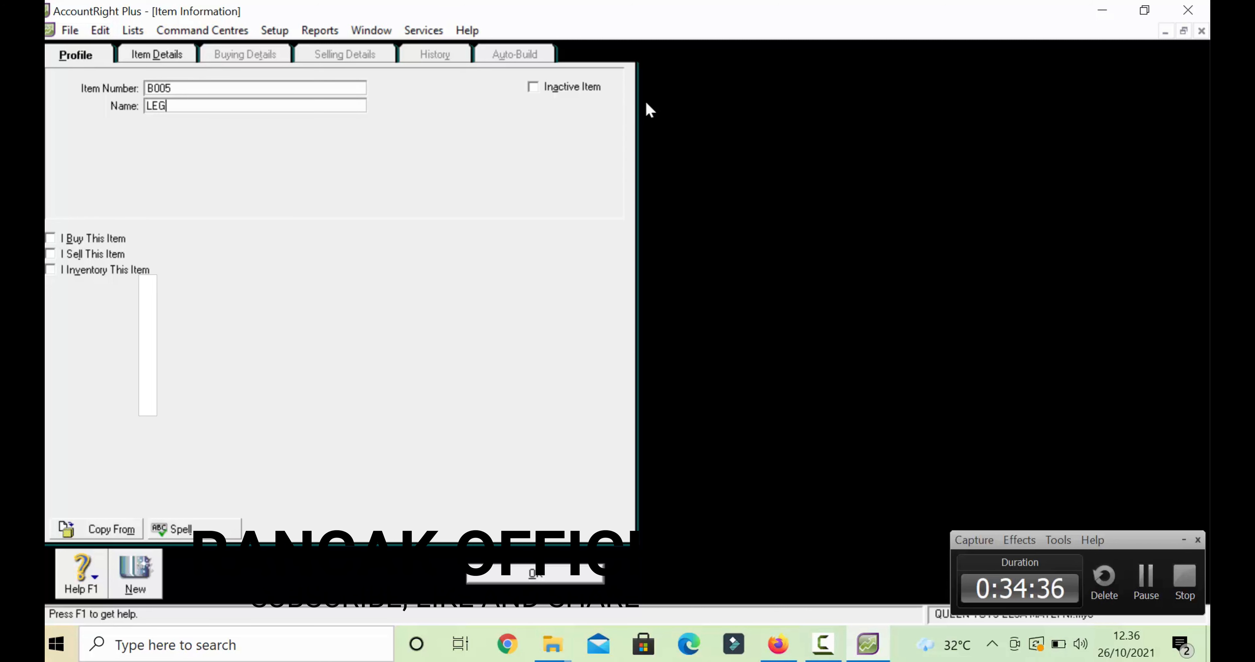
{"action": "type", "text": "O"}
{"action": "left_click", "coordinate": [51, 241]}
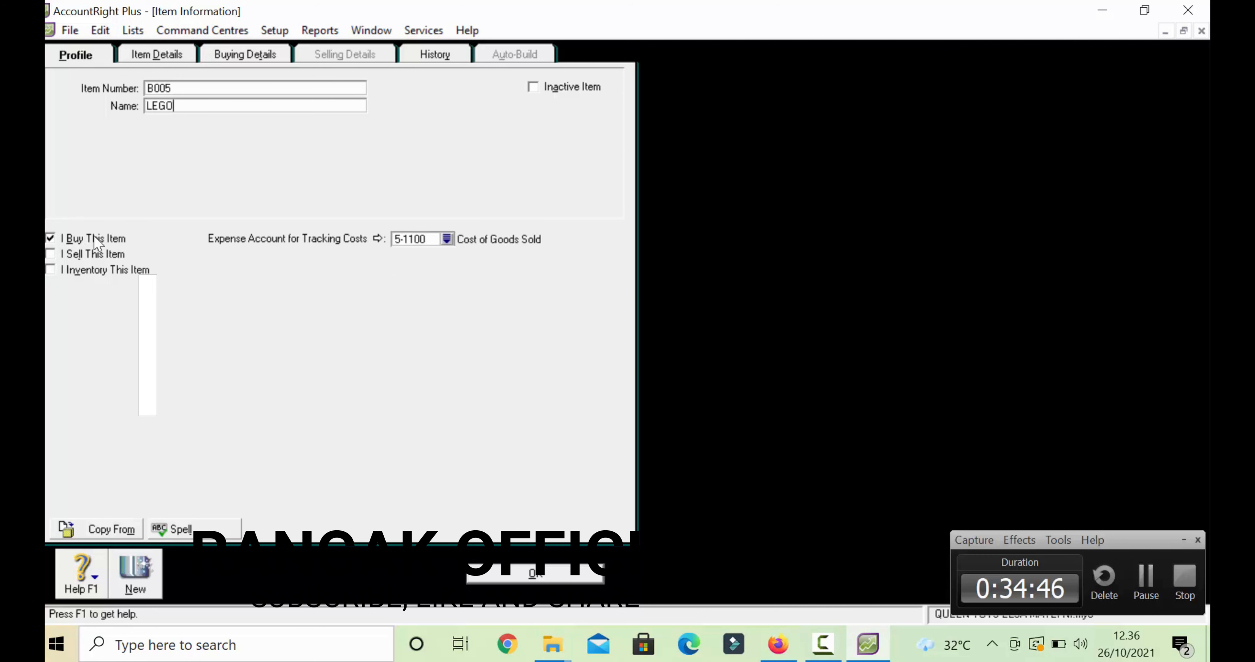
{"action": "left_click", "coordinate": [51, 254]}
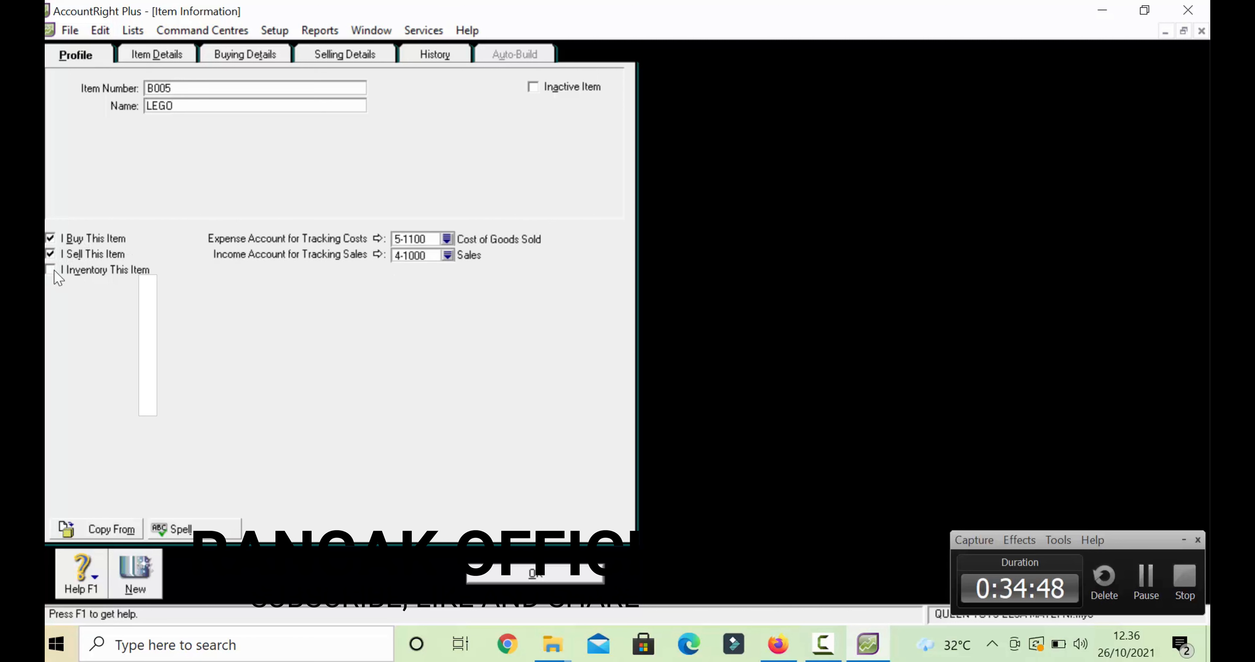
{"action": "left_click", "coordinate": [50, 269]}
- Review LEGO's profile, buying and selling details, then save the item
{"action": "left_click", "coordinate": [243, 55]}
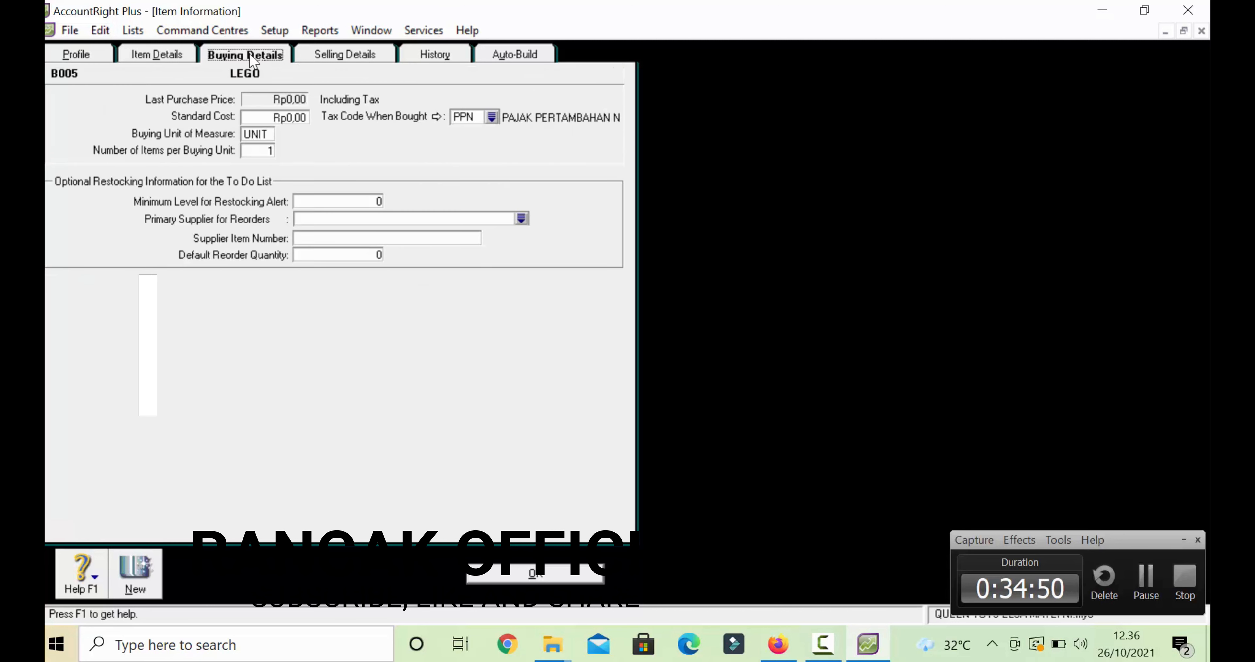
{"action": "left_click", "coordinate": [180, 55]}
{"action": "left_click", "coordinate": [76, 53]}
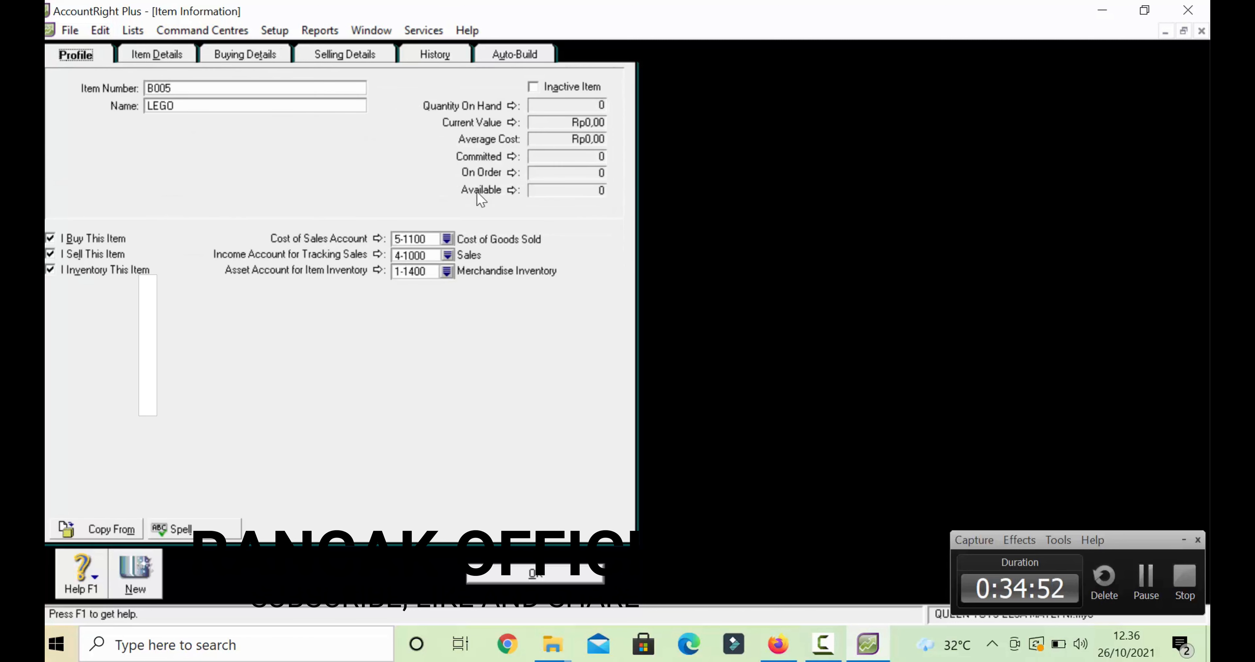
{"action": "left_click", "coordinate": [260, 55]}
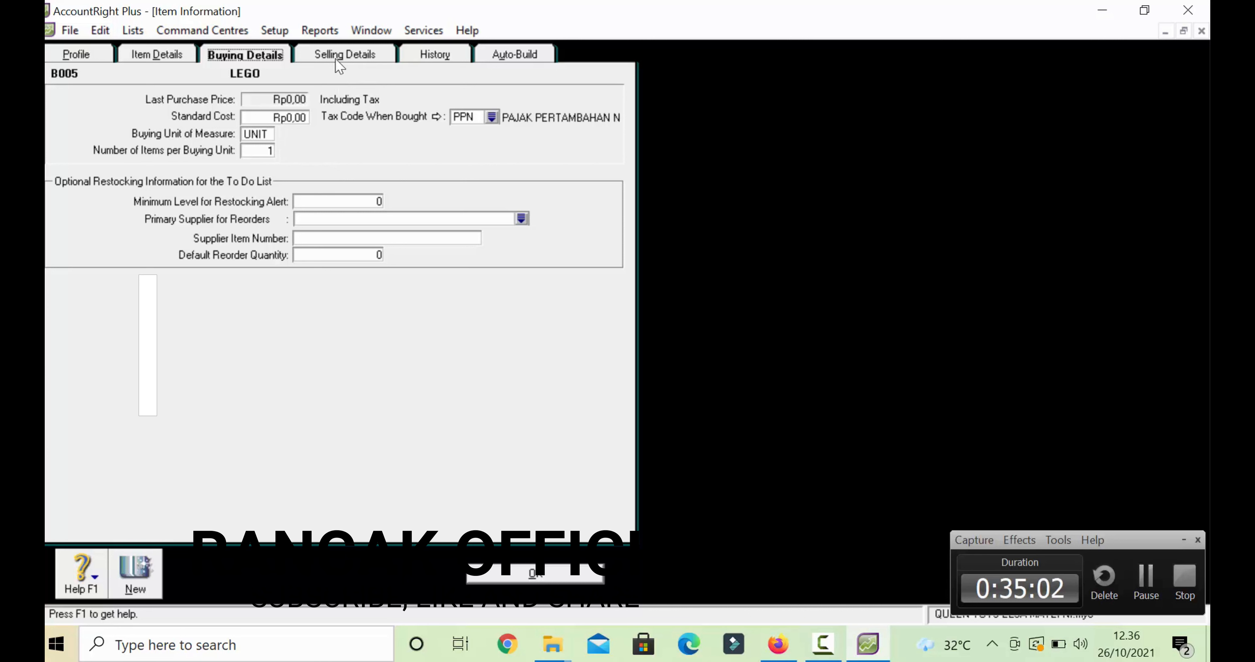
{"action": "left_click", "coordinate": [340, 66]}
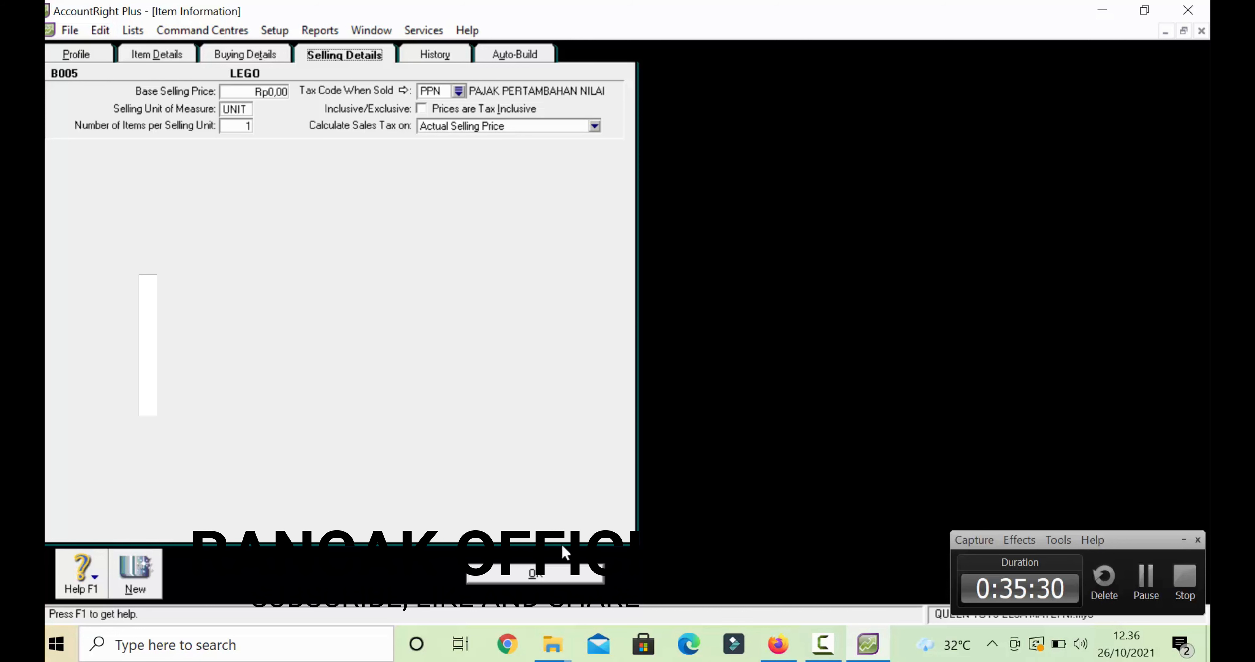
{"action": "left_click", "coordinate": [565, 576]}
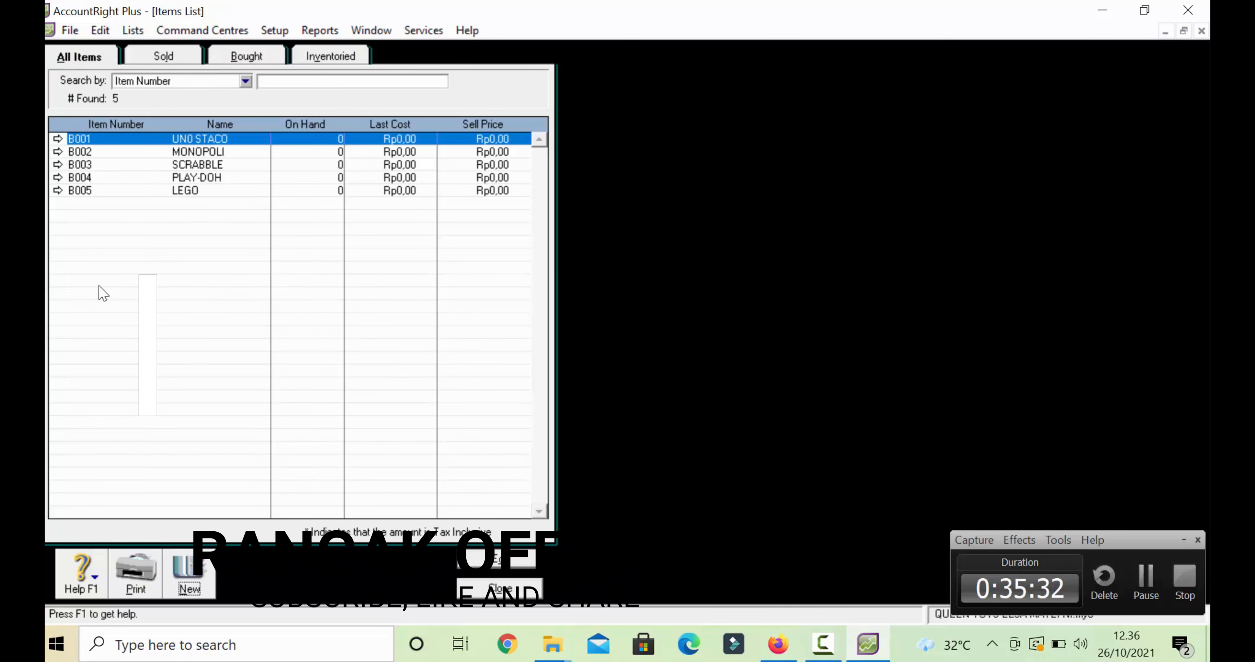
- Start new item B006 named YOYO, marked as bought, sold and inventoried
{"action": "left_click", "coordinate": [185, 574]}
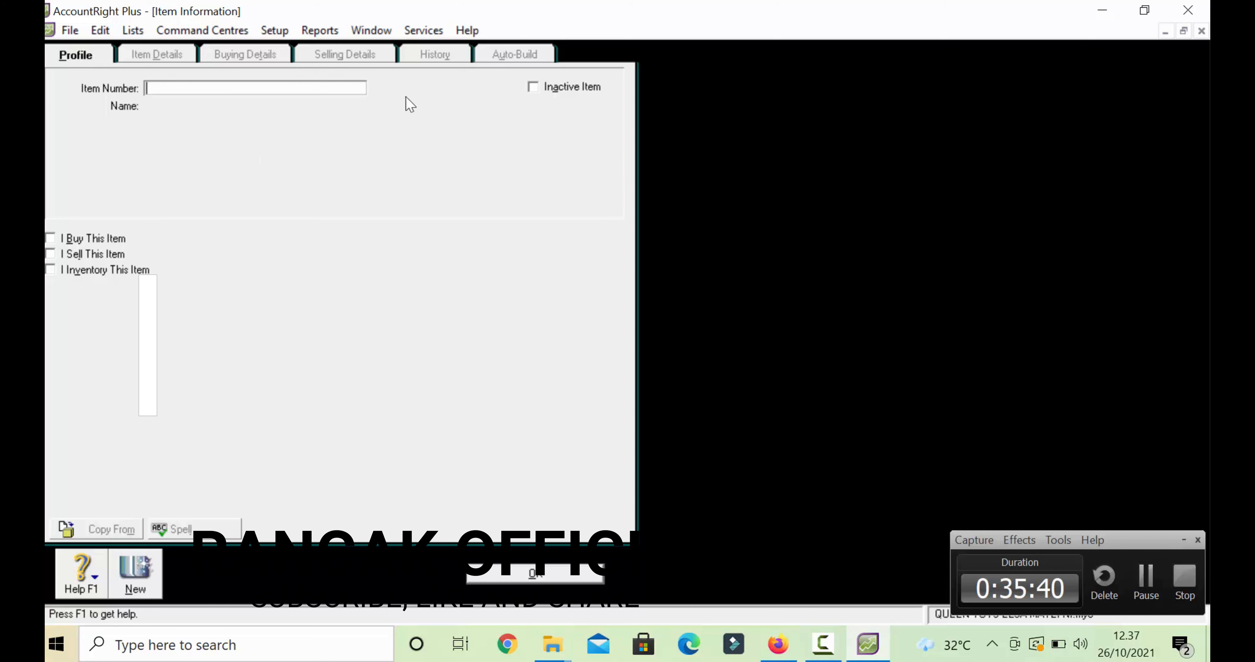
{"action": "type", "text": "B006"}
{"action": "key", "text": "Tab"}
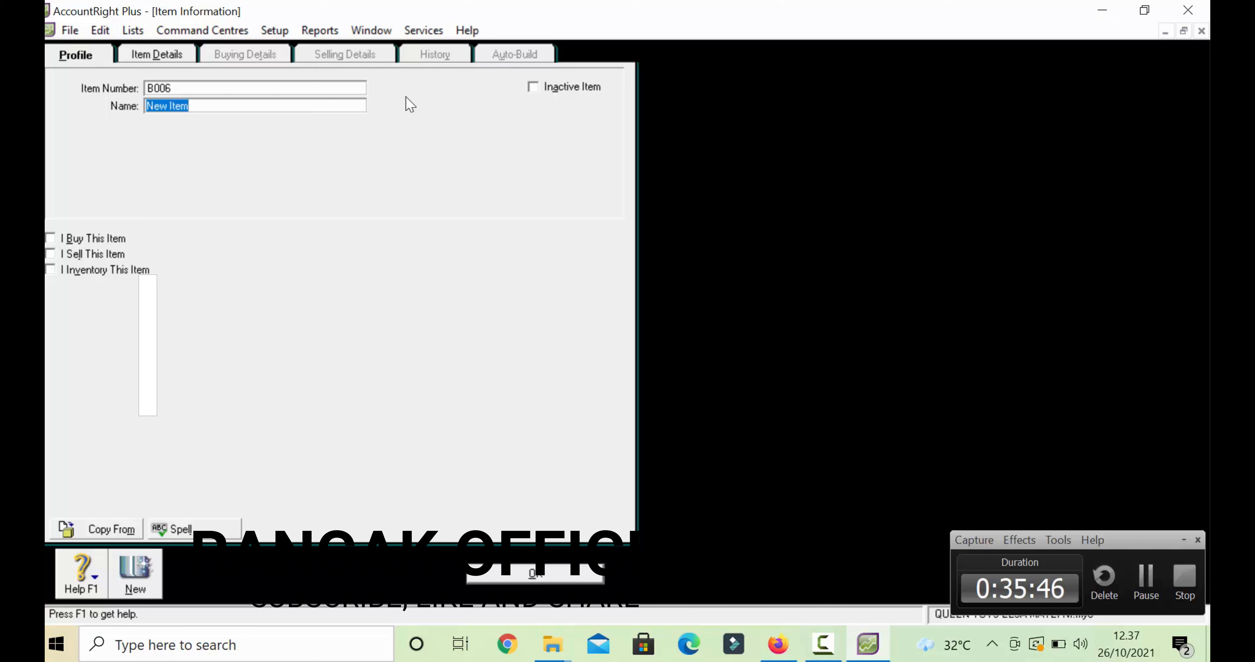
{"action": "type", "text": "YOYO"}
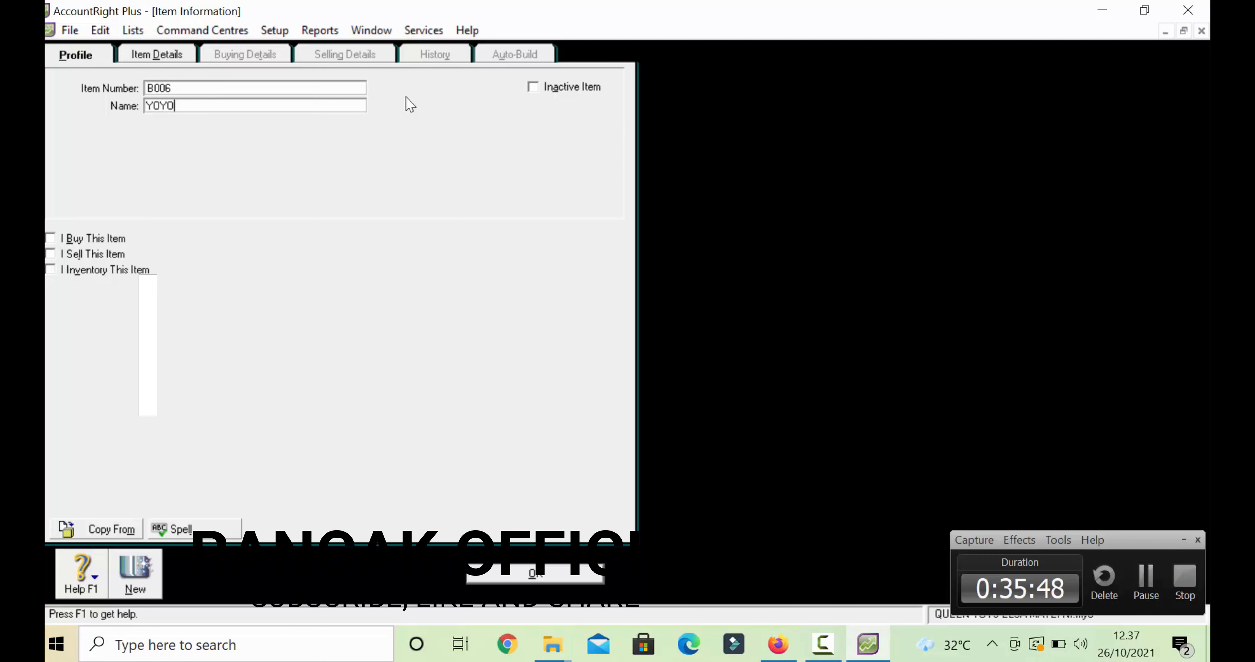
{"action": "left_click", "coordinate": [51, 238]}
{"action": "left_click", "coordinate": [51, 254]}
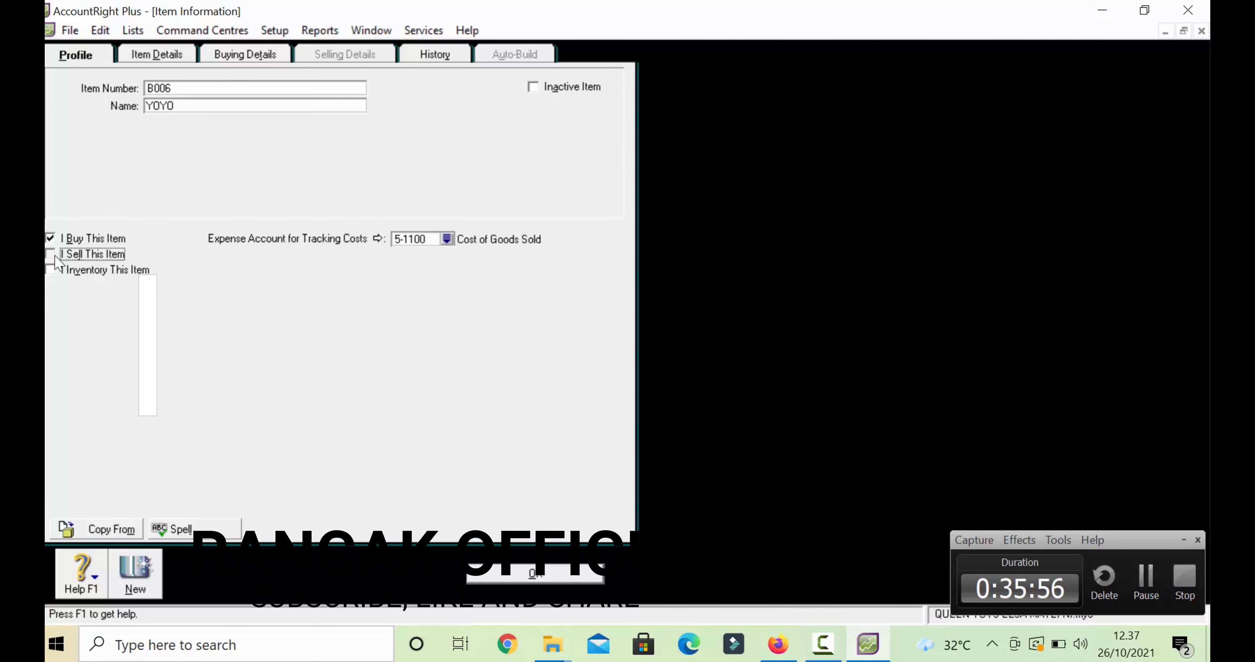
{"action": "left_click", "coordinate": [51, 269]}
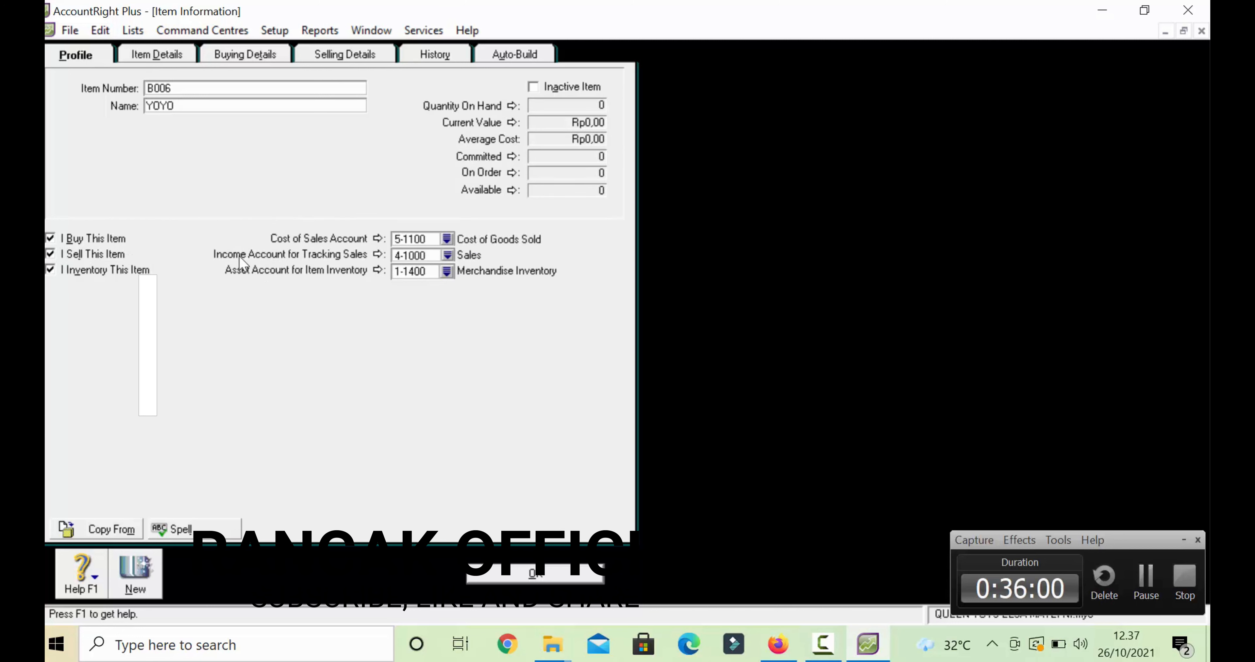
- Review YOYO's selling details and history, then save the item
{"action": "left_click", "coordinate": [345, 53]}
{"action": "left_click", "coordinate": [439, 54]}
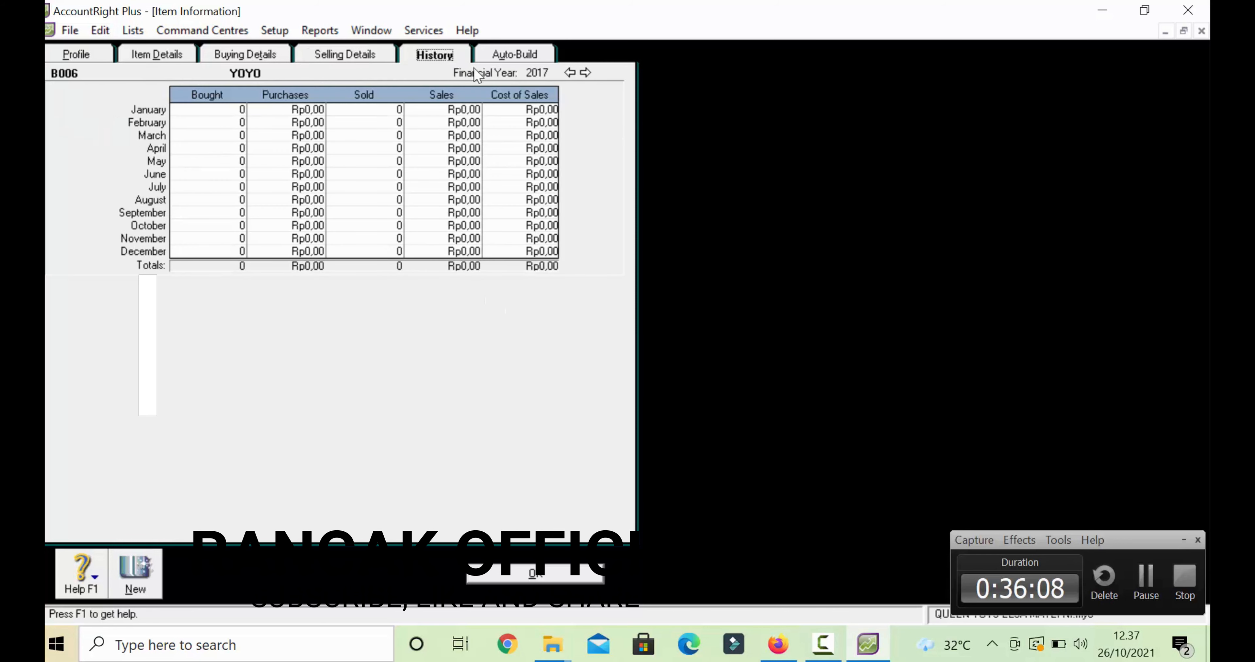
{"action": "left_click", "coordinate": [542, 576]}
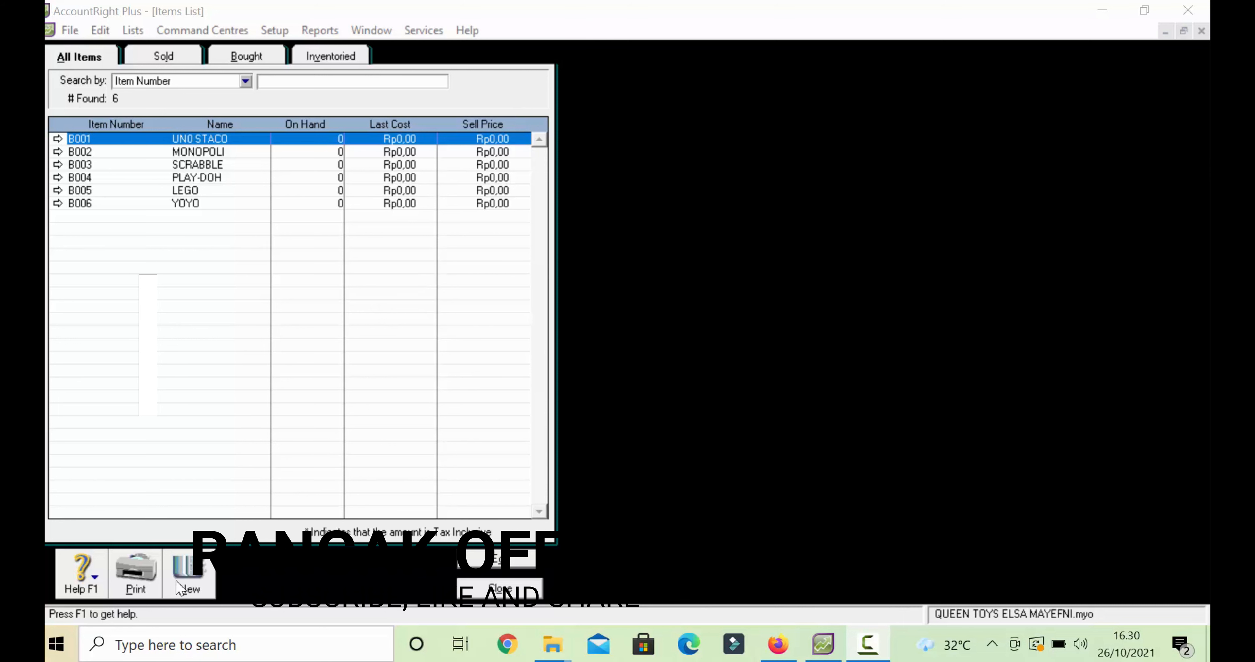
- Start new item B007 named PUZZLE, marked as bought, sold and inventoried
{"action": "left_click", "coordinate": [187, 581]}
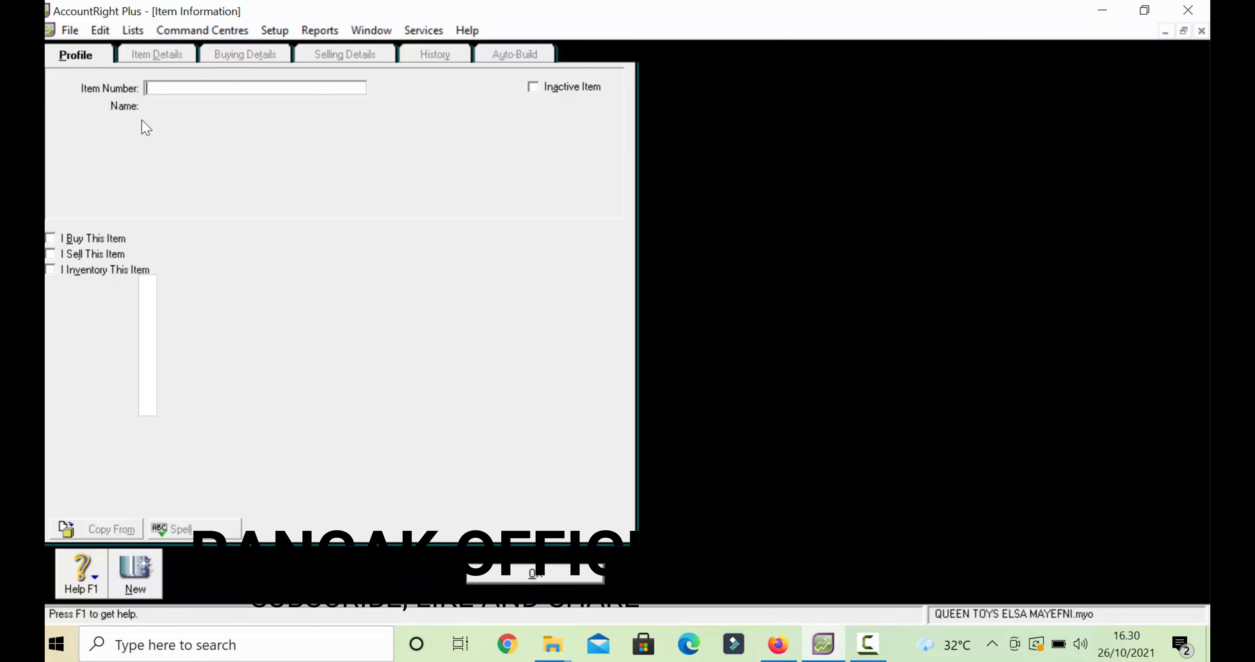
{"action": "type", "text": "B007"}
{"action": "key", "text": "Tab"}
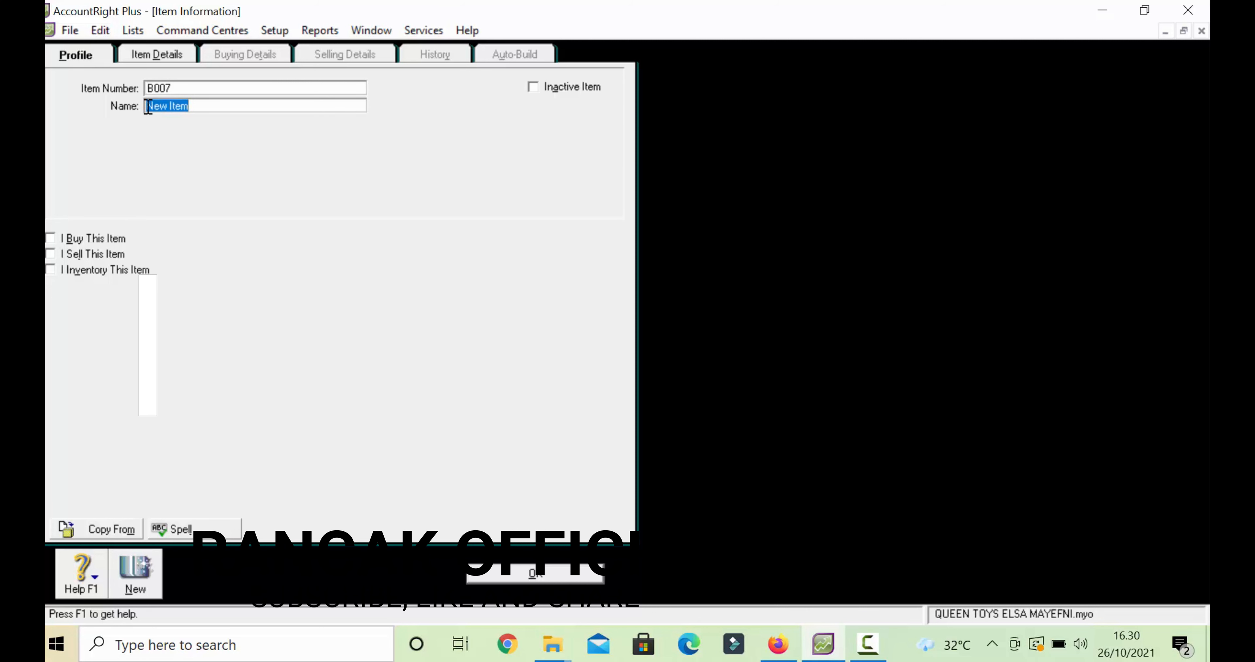
{"action": "type", "text": "PUZZLE"}
{"action": "left_click", "coordinate": [50, 237]}
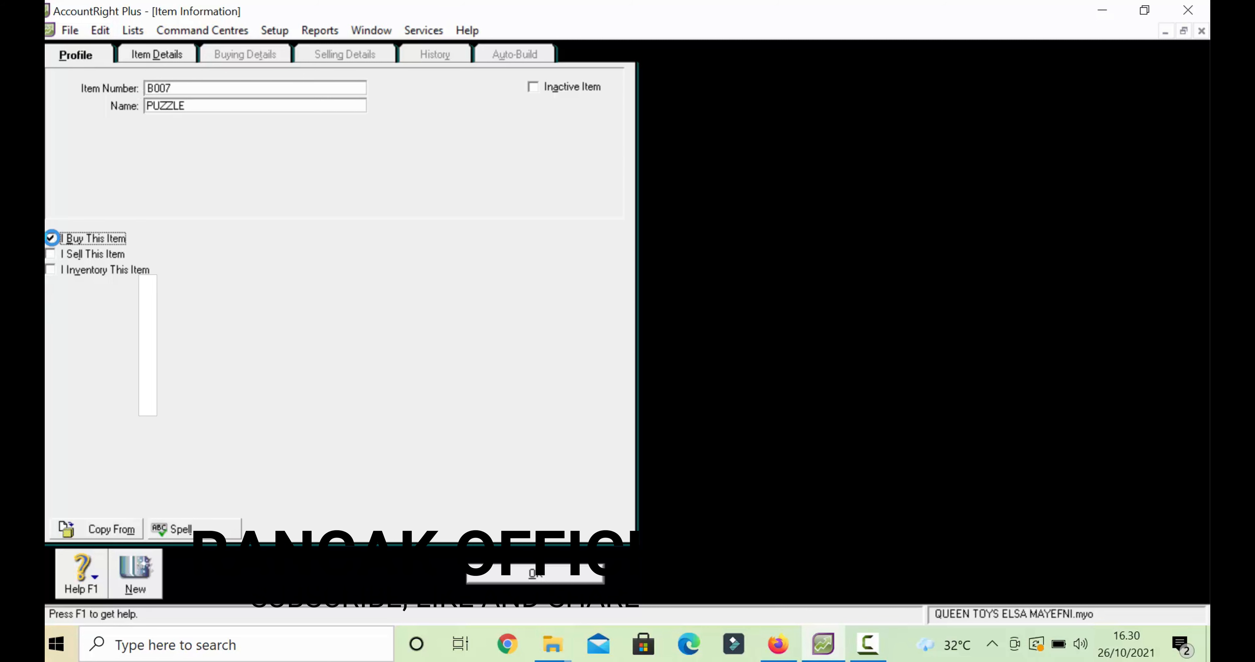
{"action": "left_click", "coordinate": [51, 241]}
{"action": "left_click", "coordinate": [51, 241]}
{"action": "left_click", "coordinate": [49, 240]}
{"action": "left_click", "coordinate": [51, 238]}
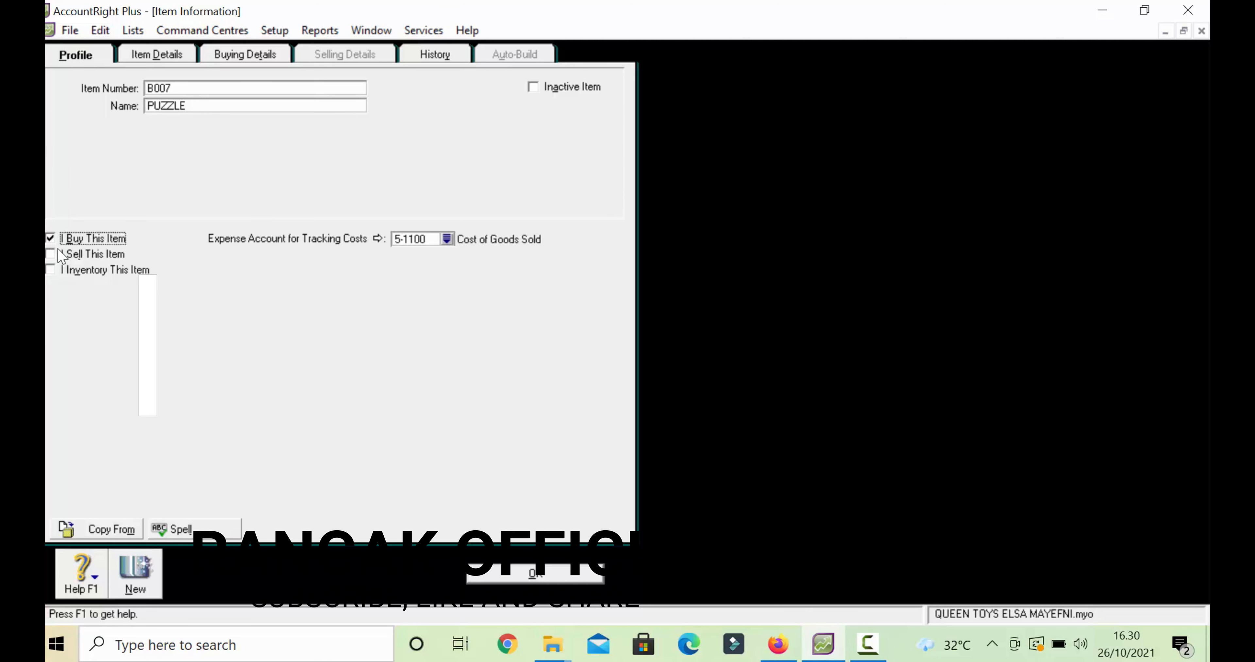
{"action": "left_click", "coordinate": [51, 254]}
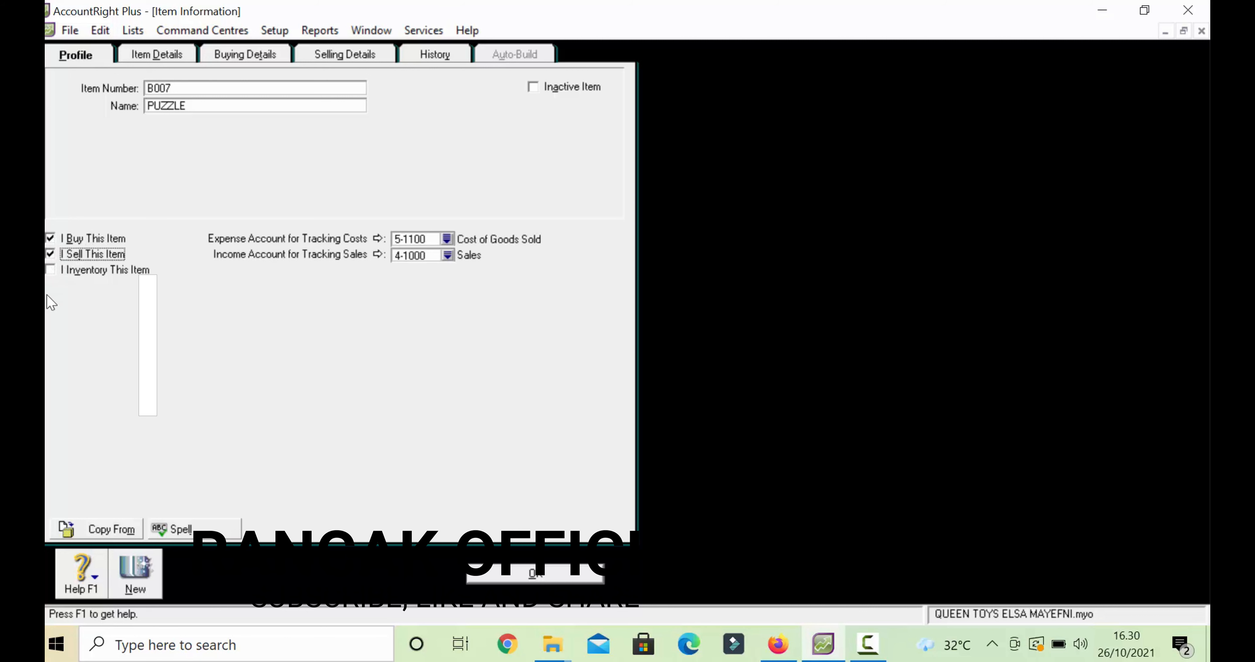
{"action": "left_click", "coordinate": [50, 270]}
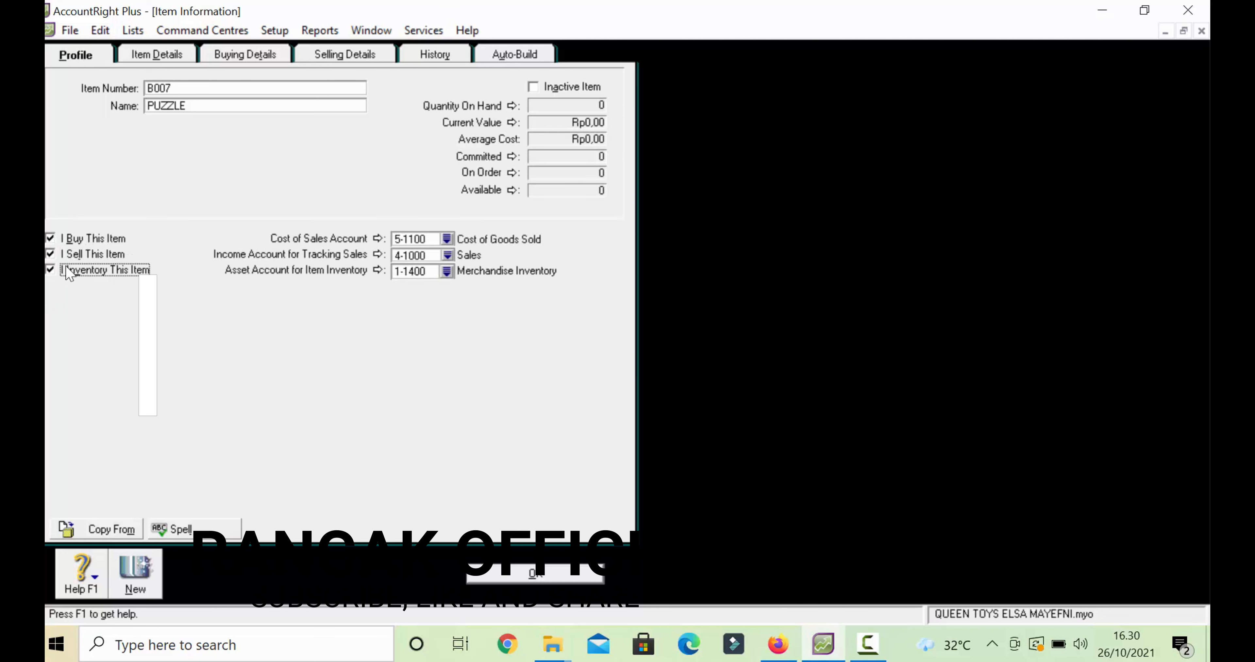
- Review PUZZLE's buying and selling details, save it, and reopen the Items List
{"action": "left_click", "coordinate": [229, 54]}
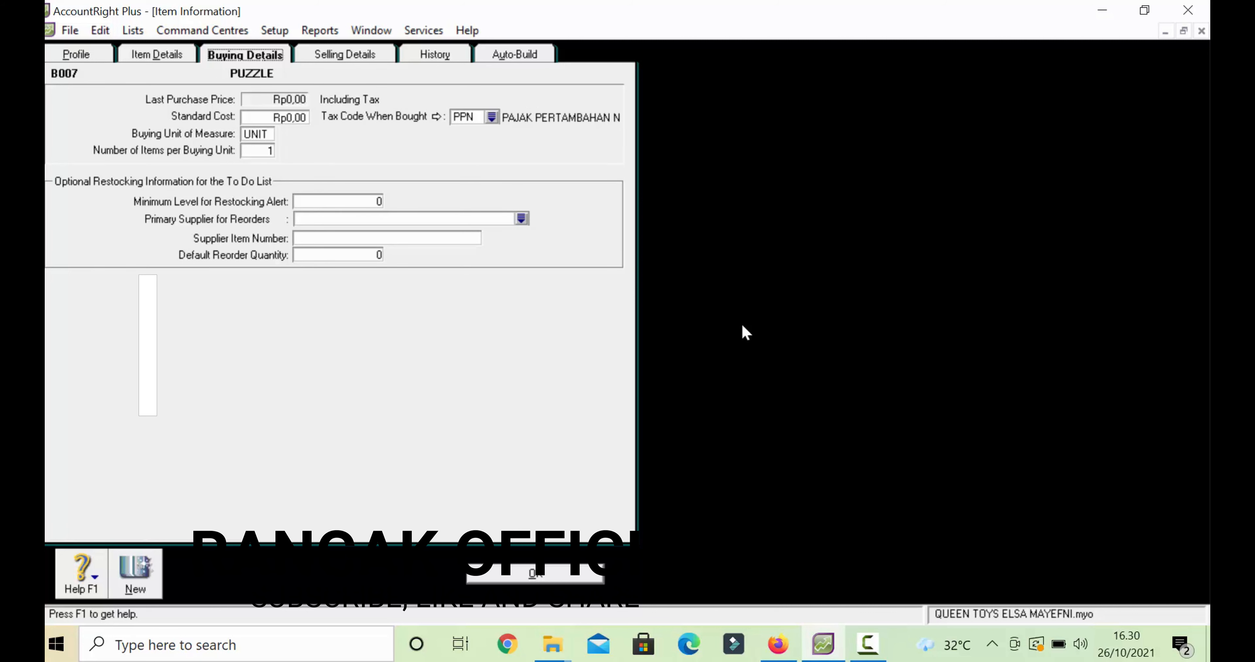
{"action": "left_click", "coordinate": [363, 55]}
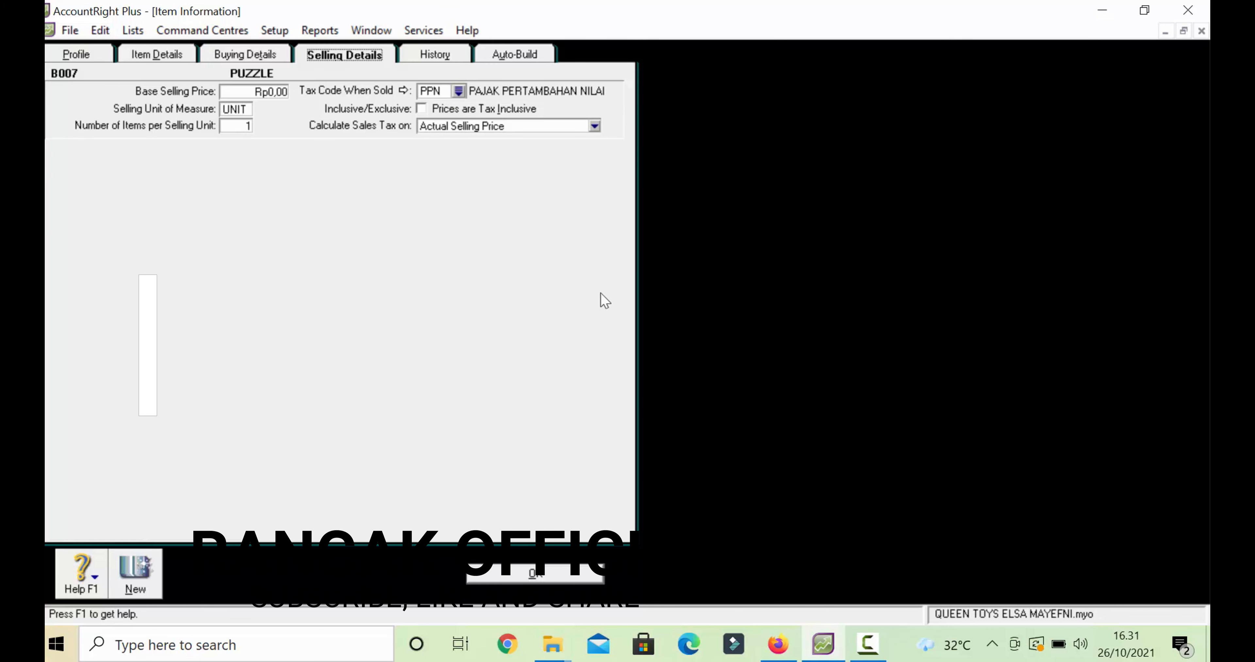
{"action": "left_click", "coordinate": [511, 582]}
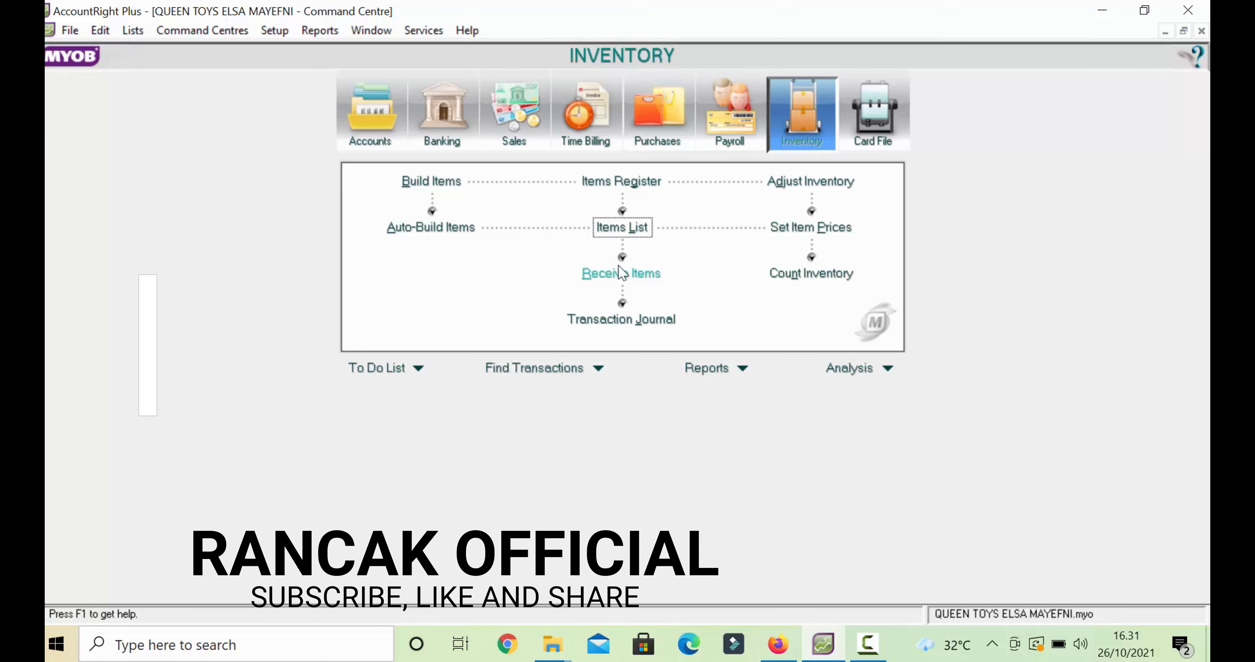
{"action": "left_click", "coordinate": [614, 233]}
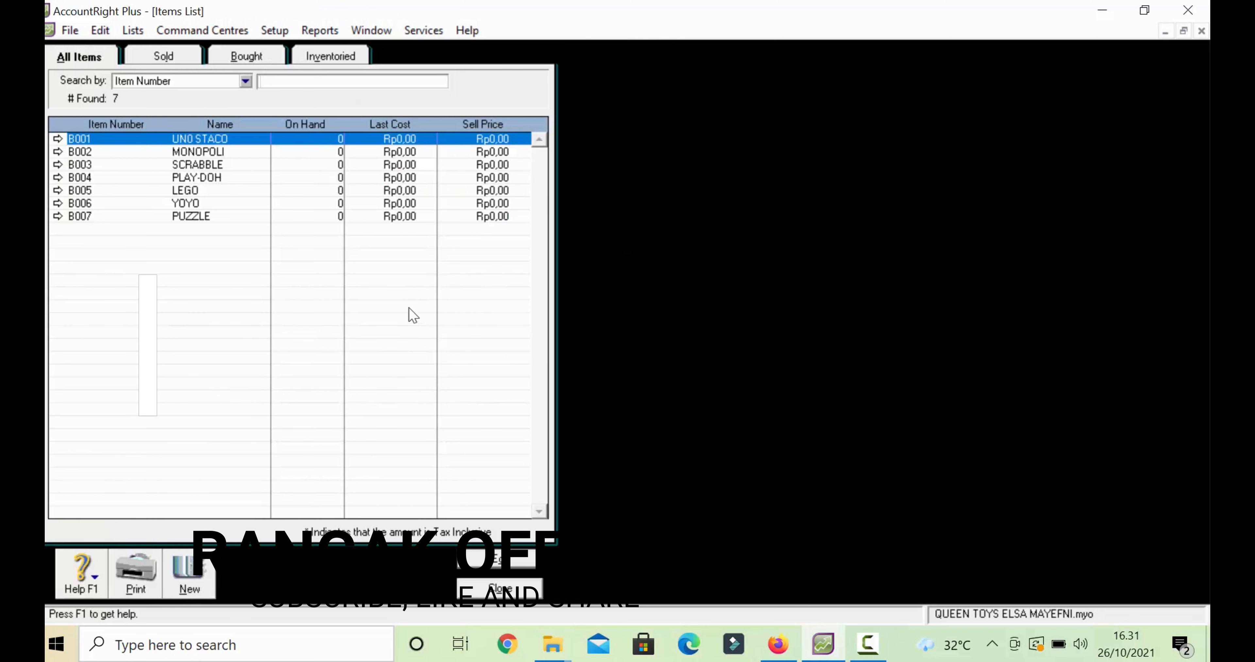
- Start new item B008 named HOT WHEEL, marked as bought, sold and inventoried
{"action": "left_click", "coordinate": [201, 579]}
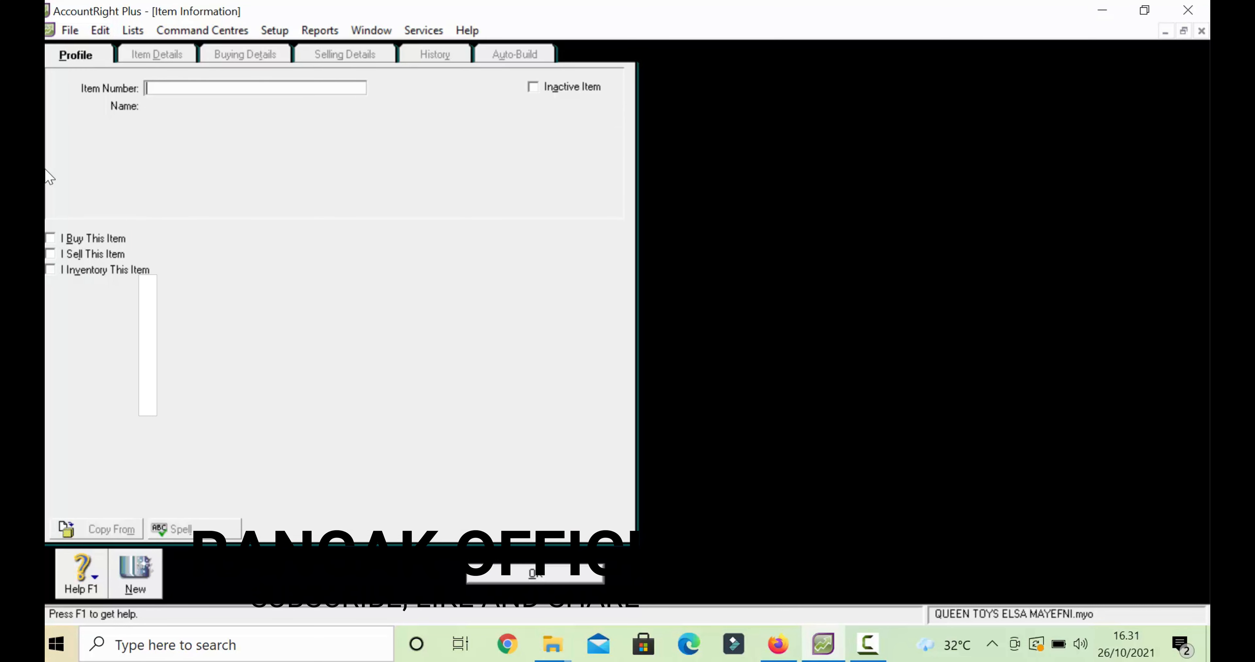
{"action": "type", "text": "B008"}
{"action": "key", "text": "Tab"}
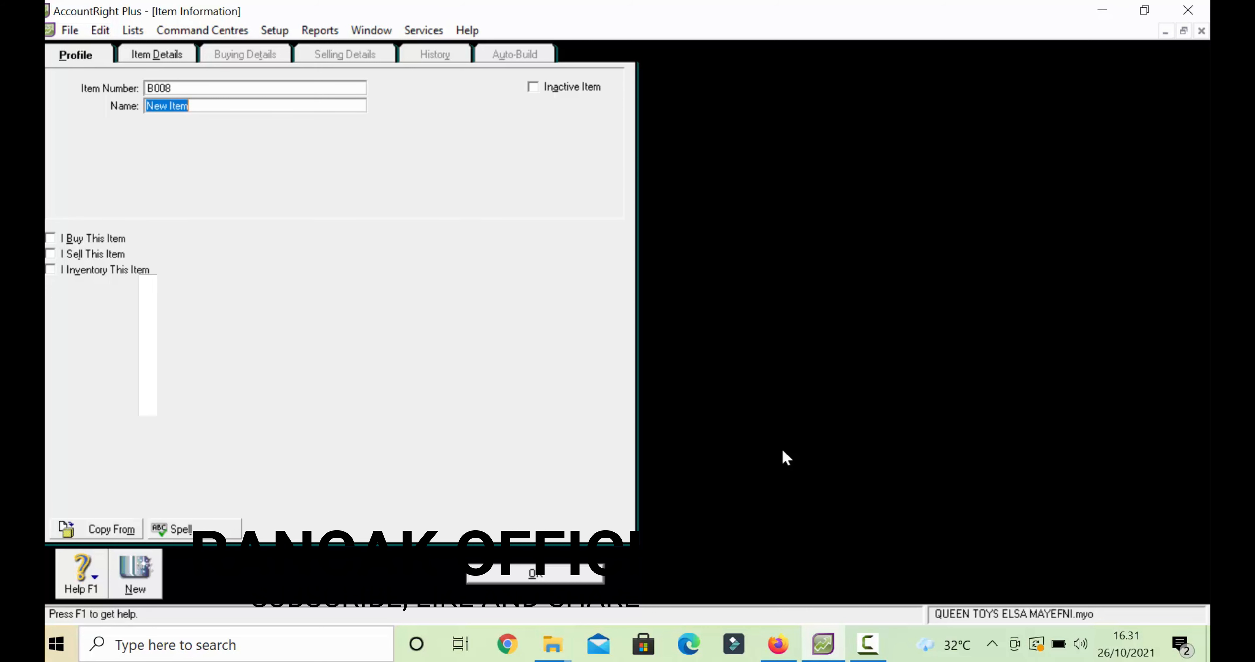
{"action": "type", "text": "HOT WHEE"}
{"action": "type", "text": "L"}
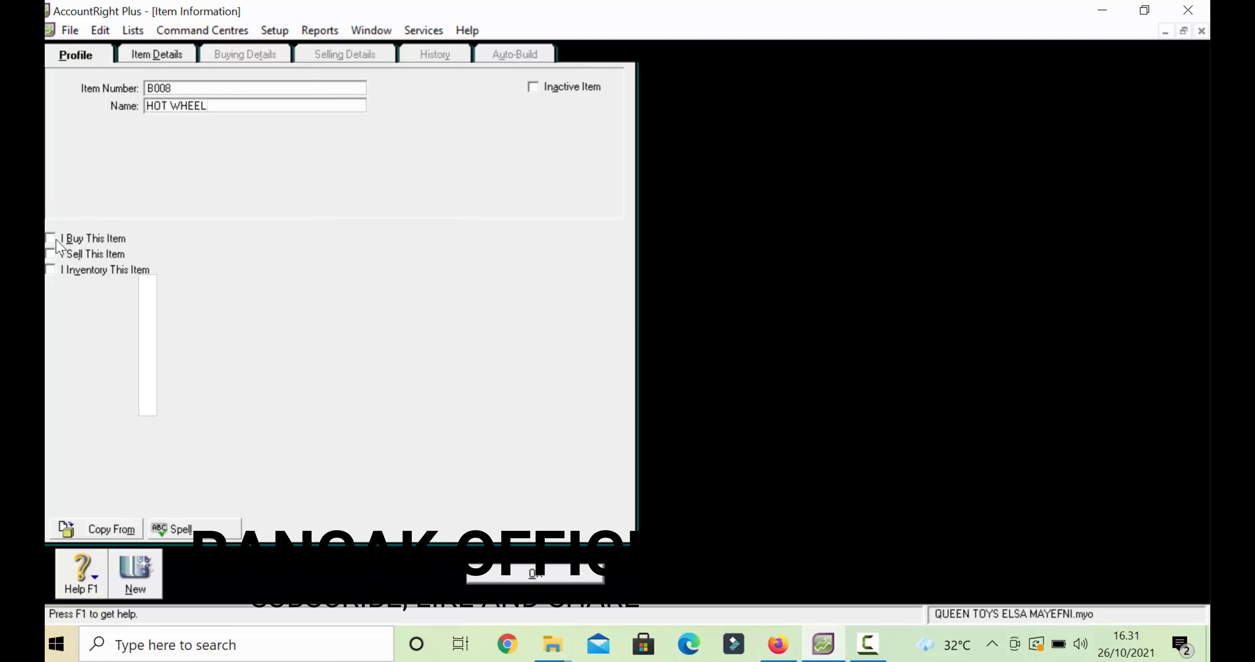
{"action": "key", "text": "Tab"}
{"action": "key", "text": "Tab"}
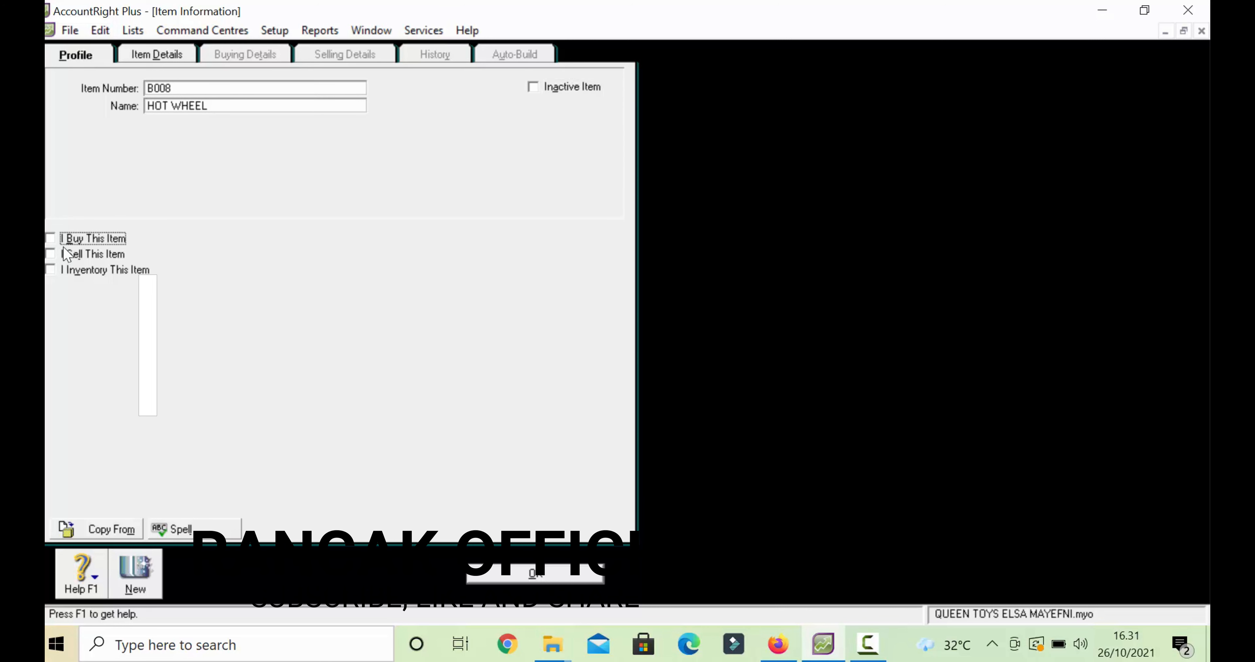
{"action": "key", "text": "space"}
{"action": "key", "text": "Tab"}
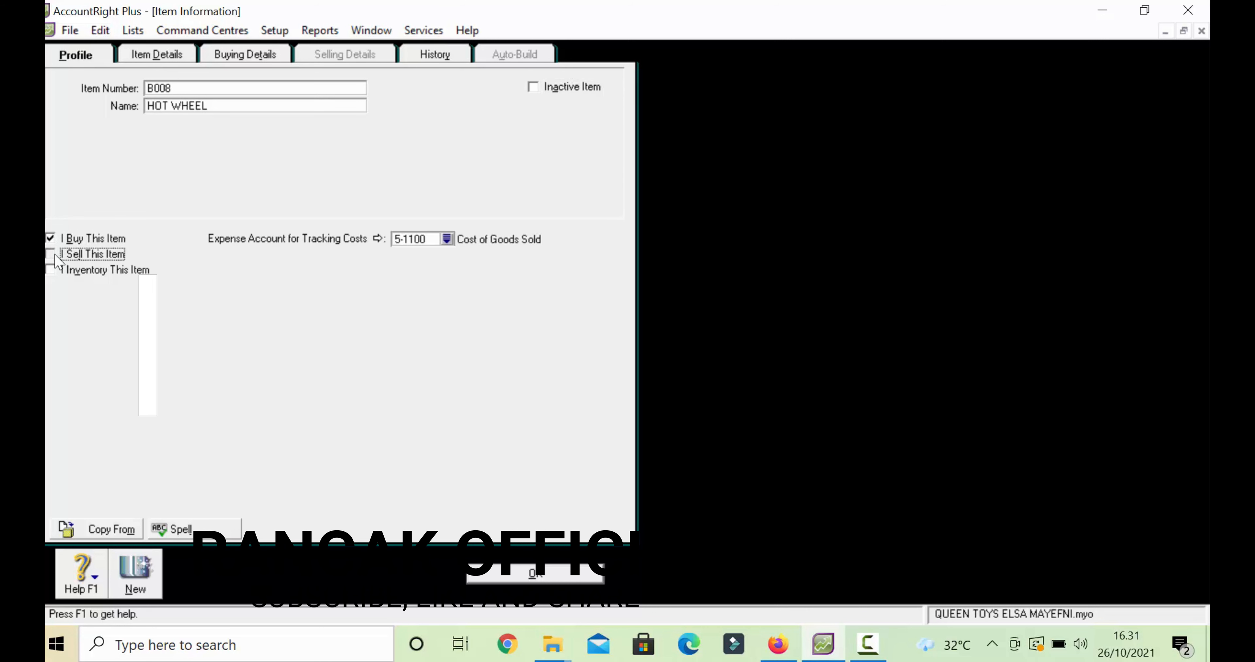
{"action": "key", "text": "space"}
{"action": "key", "text": "Tab"}
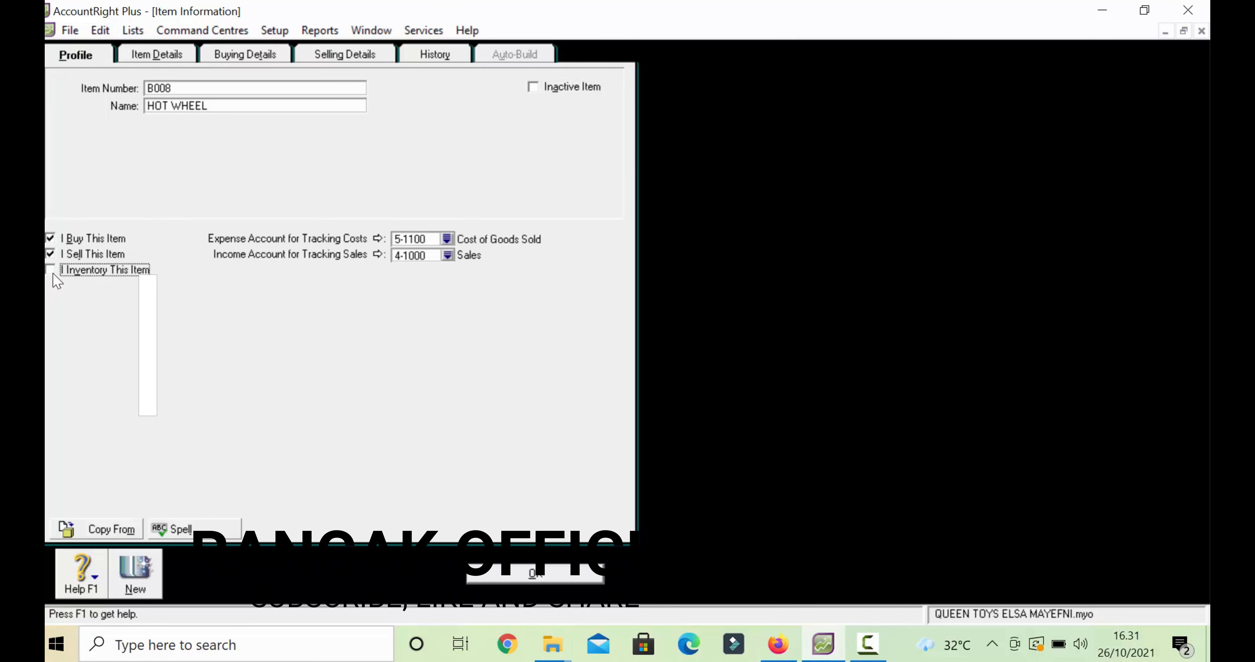
{"action": "key", "text": "space"}
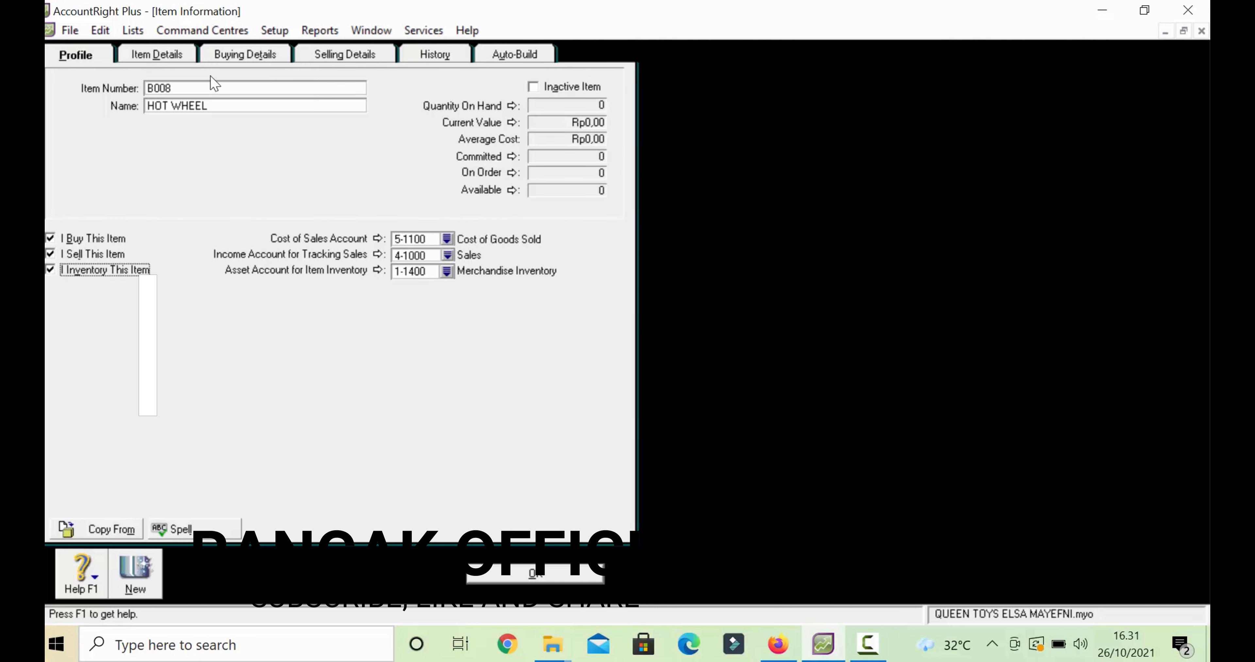
- Review HOT WHEEL's buying and selling details, then save the item
{"action": "left_click", "coordinate": [232, 57]}
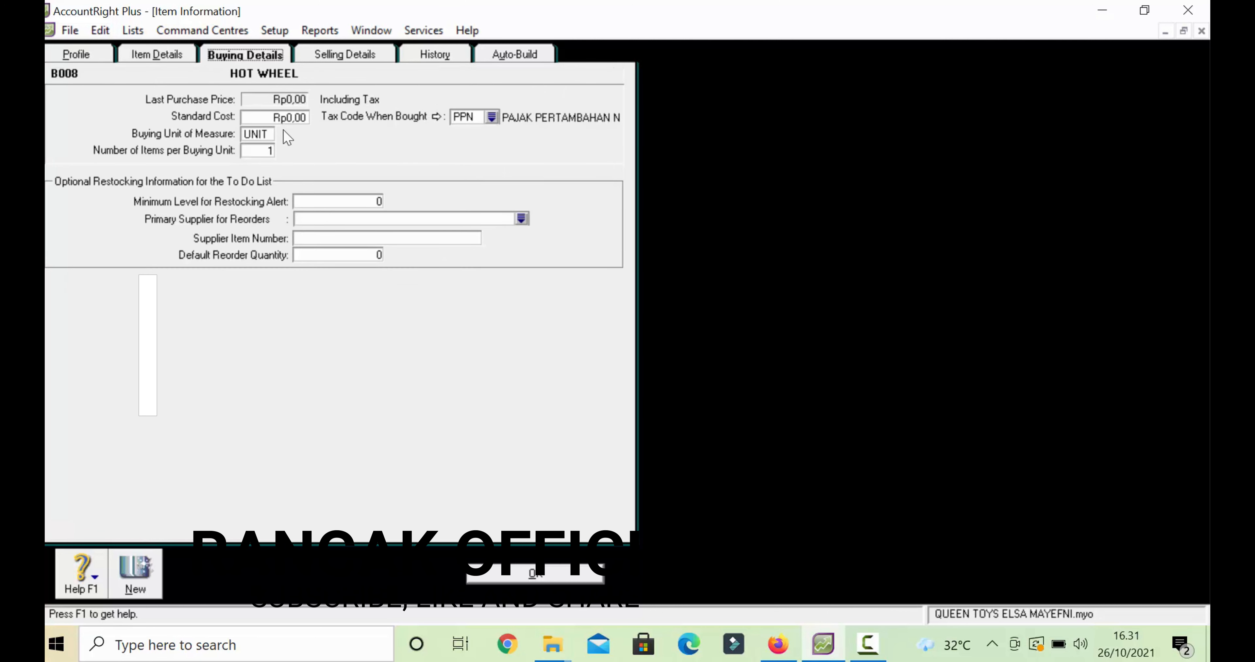
{"action": "left_click", "coordinate": [310, 62]}
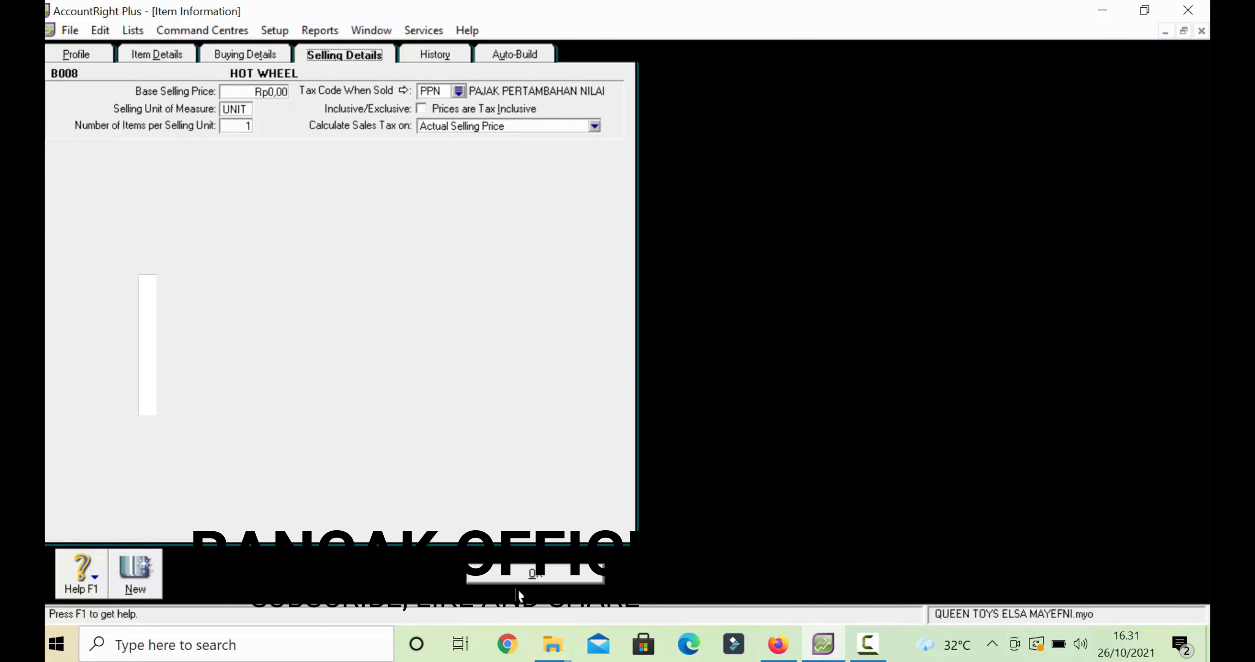
{"action": "left_click", "coordinate": [518, 577]}
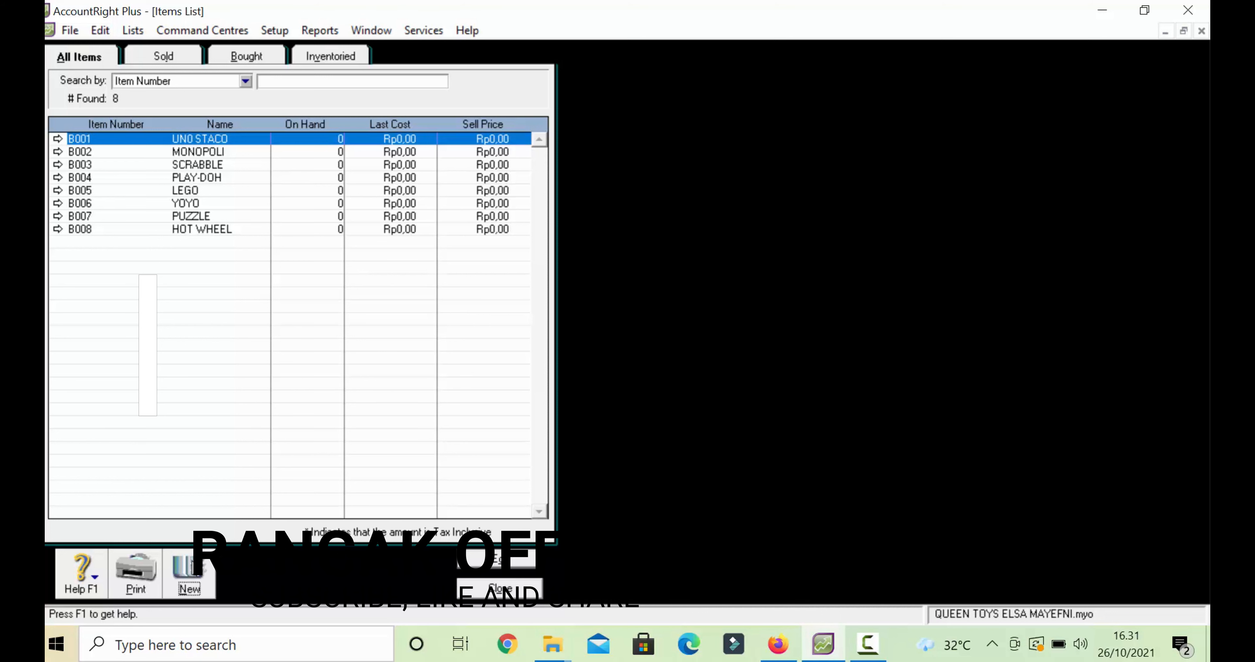
- Start new item B009 named TAMIYA, marked as bought, sold and inventoried
{"action": "left_click", "coordinate": [190, 568]}
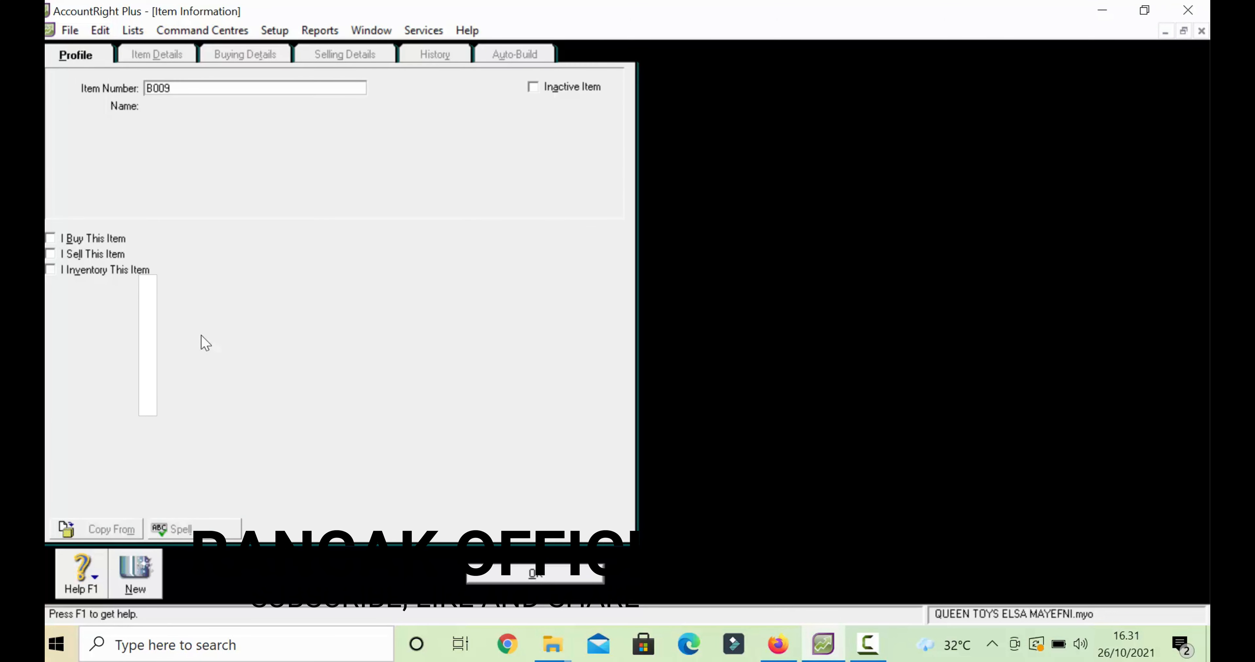
{"action": "type", "text": "B009"}
{"action": "key", "text": "Tab"}
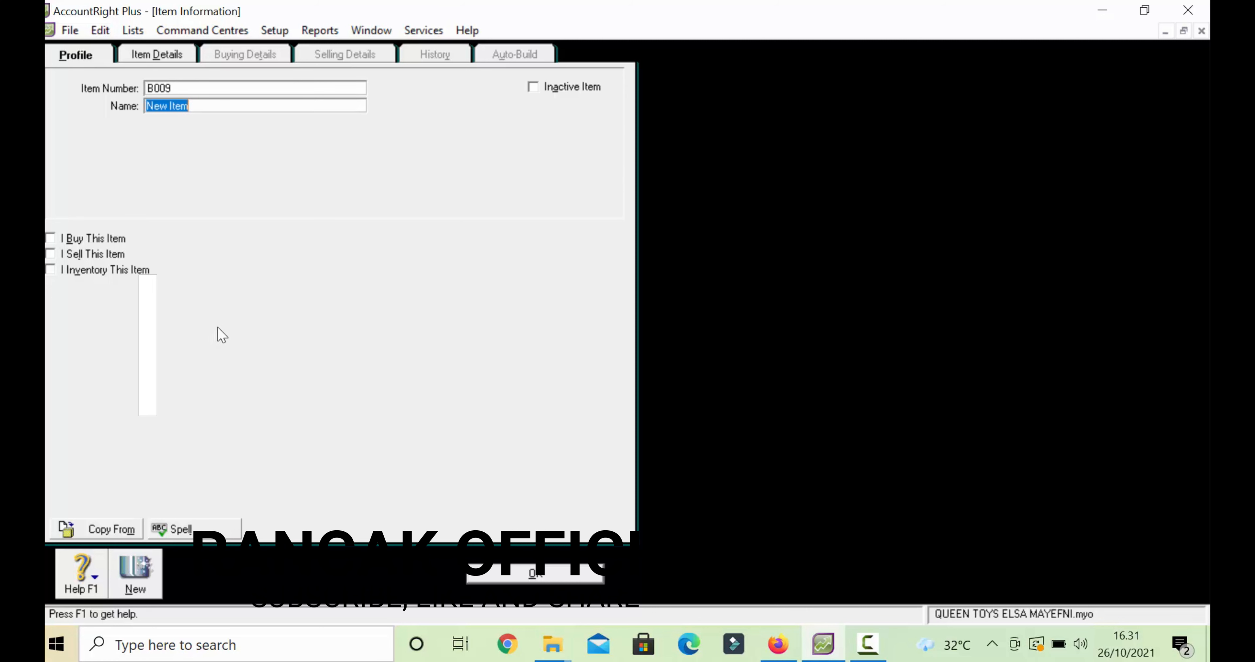
{"action": "type", "text": "TAMIYA"}
{"action": "key", "text": "Tab"}
{"action": "key", "text": "Tab"}
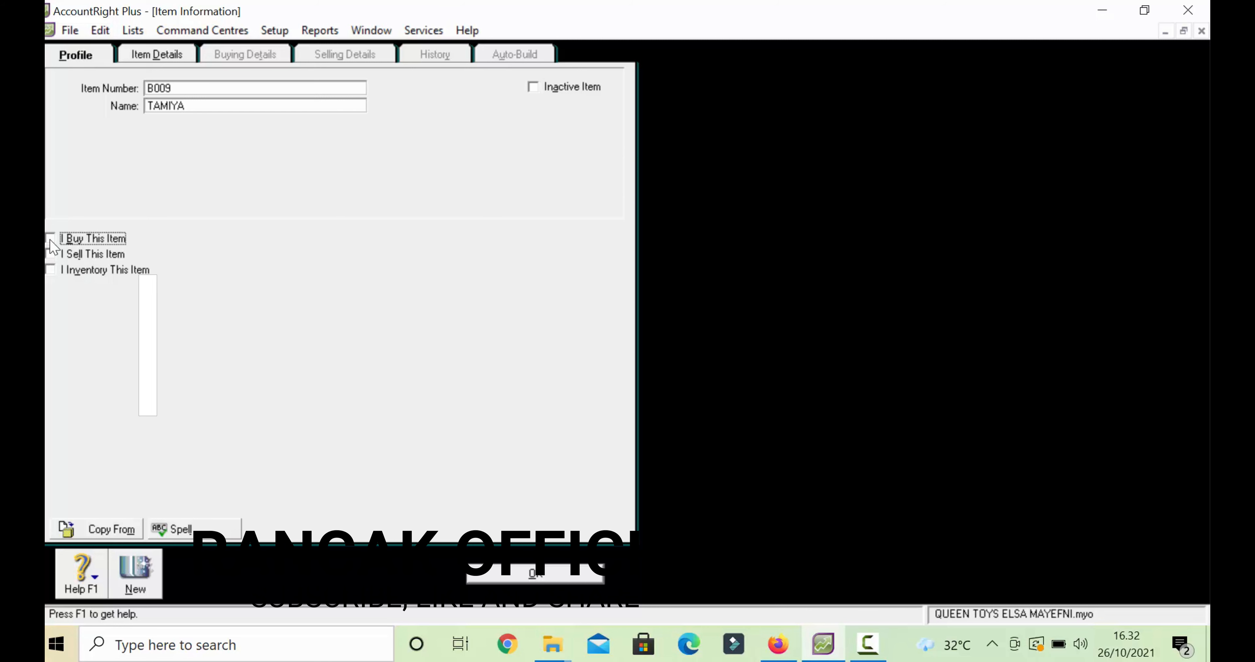
{"action": "left_click", "coordinate": [50, 238]}
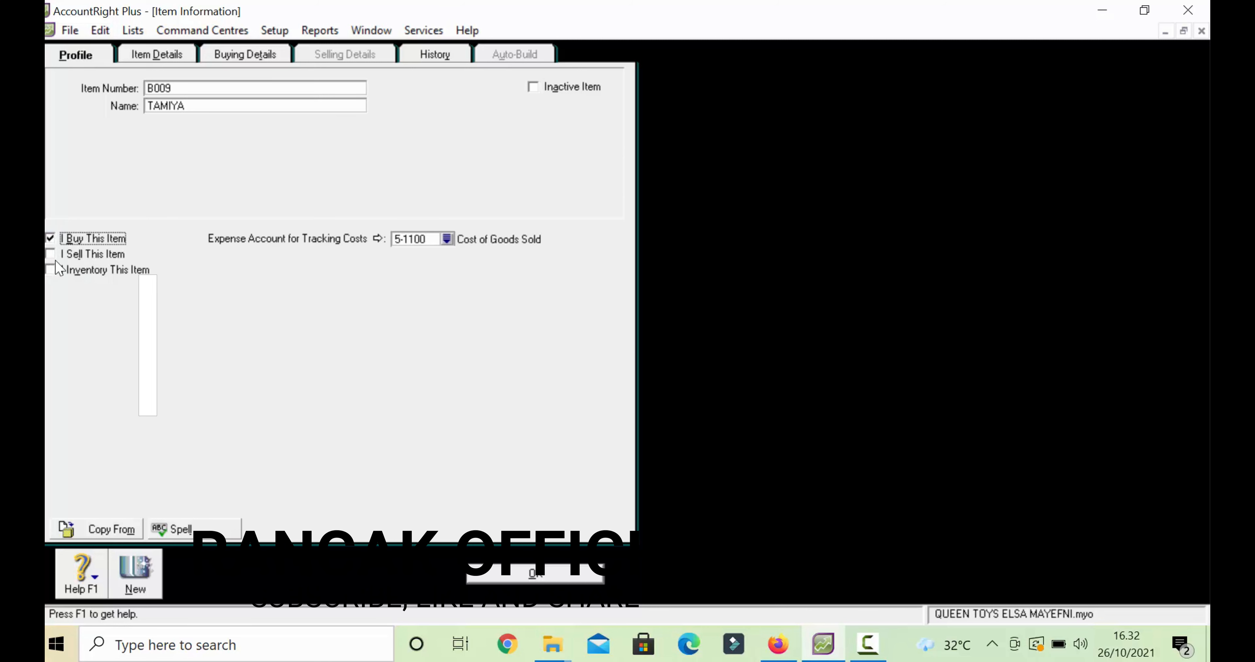
{"action": "left_click", "coordinate": [52, 255]}
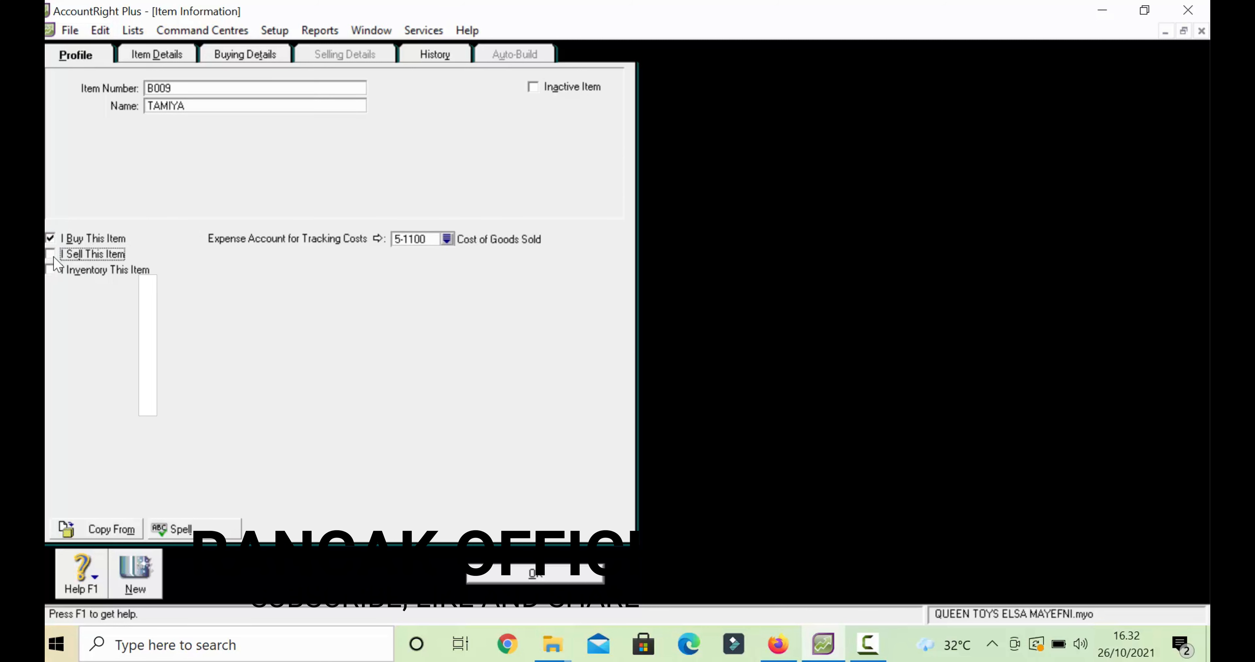
{"action": "left_click", "coordinate": [51, 272]}
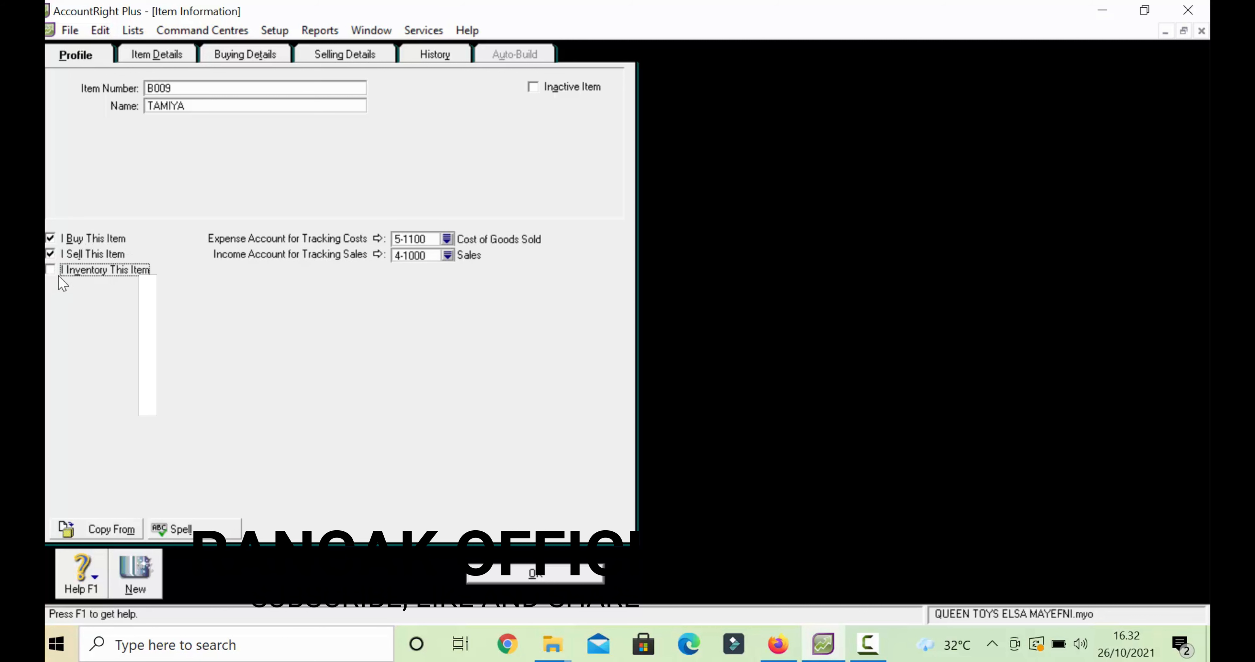
- Review TAMIYA's buying and selling details, then save the item
{"action": "left_click", "coordinate": [237, 60]}
{"action": "left_click", "coordinate": [334, 60]}
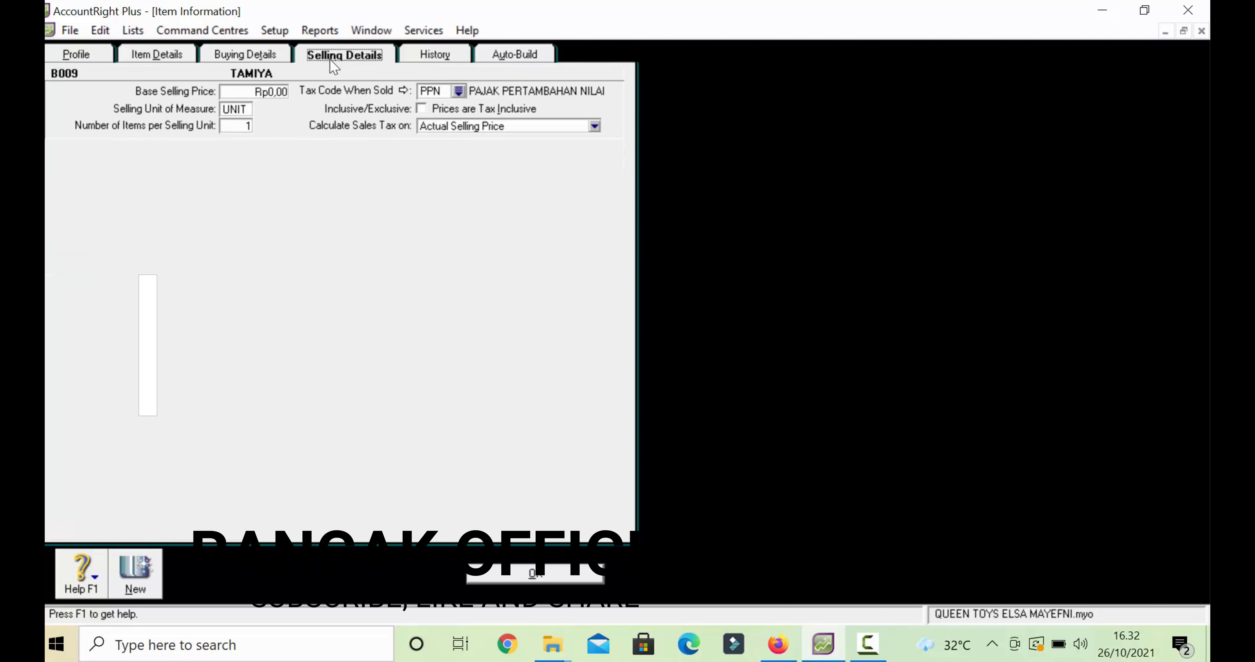
{"action": "left_click", "coordinate": [489, 576]}
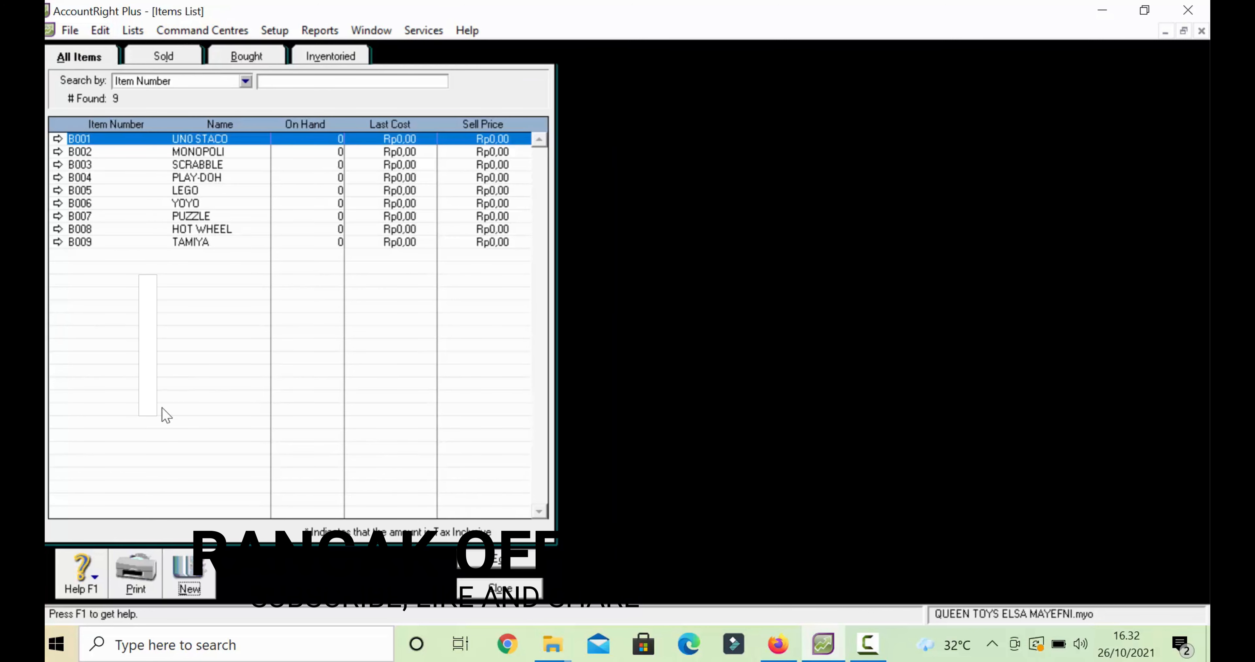
- Start new item B010 named BOLA KARET, marked as bought, sold and inventoried
{"action": "left_click", "coordinate": [191, 569]}
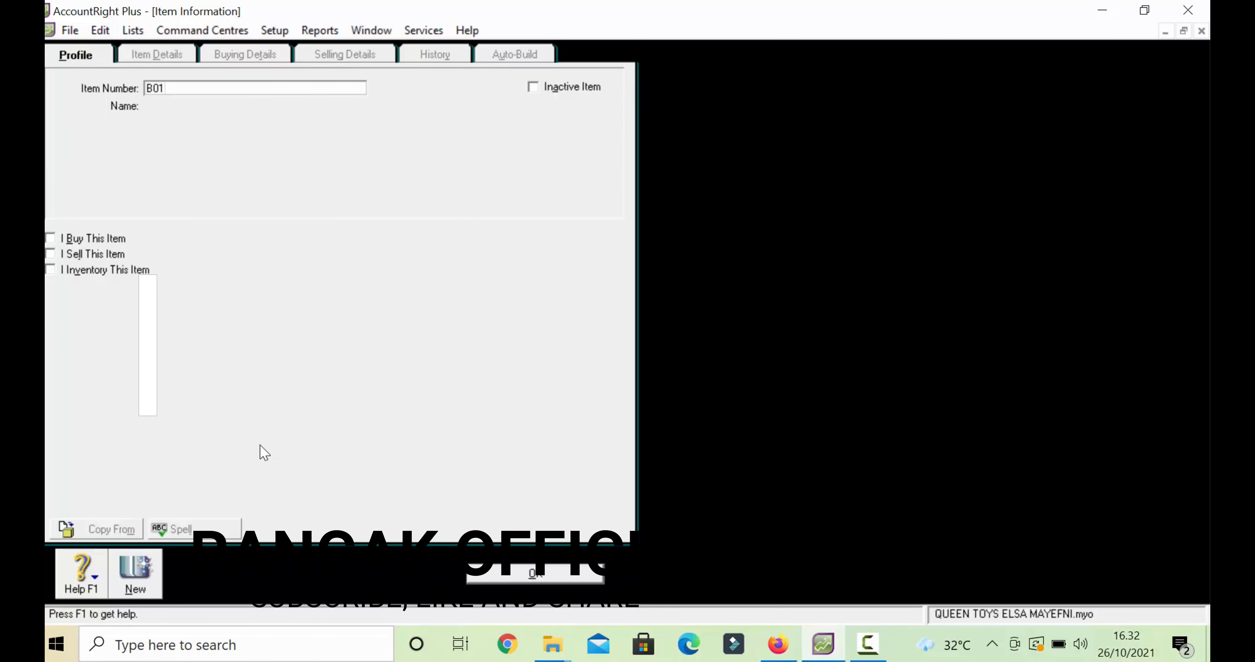
{"action": "key", "text": "Tab"}
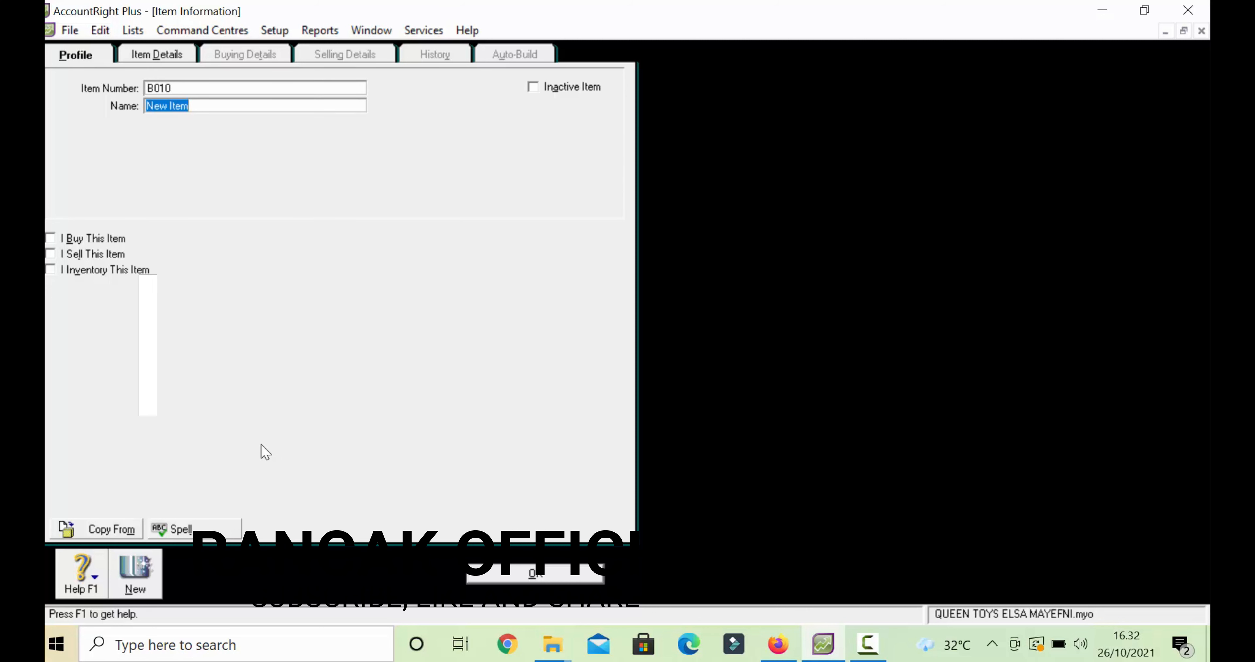
{"action": "type", "text": "BOL"}
{"action": "type", "text": "A KARET"}
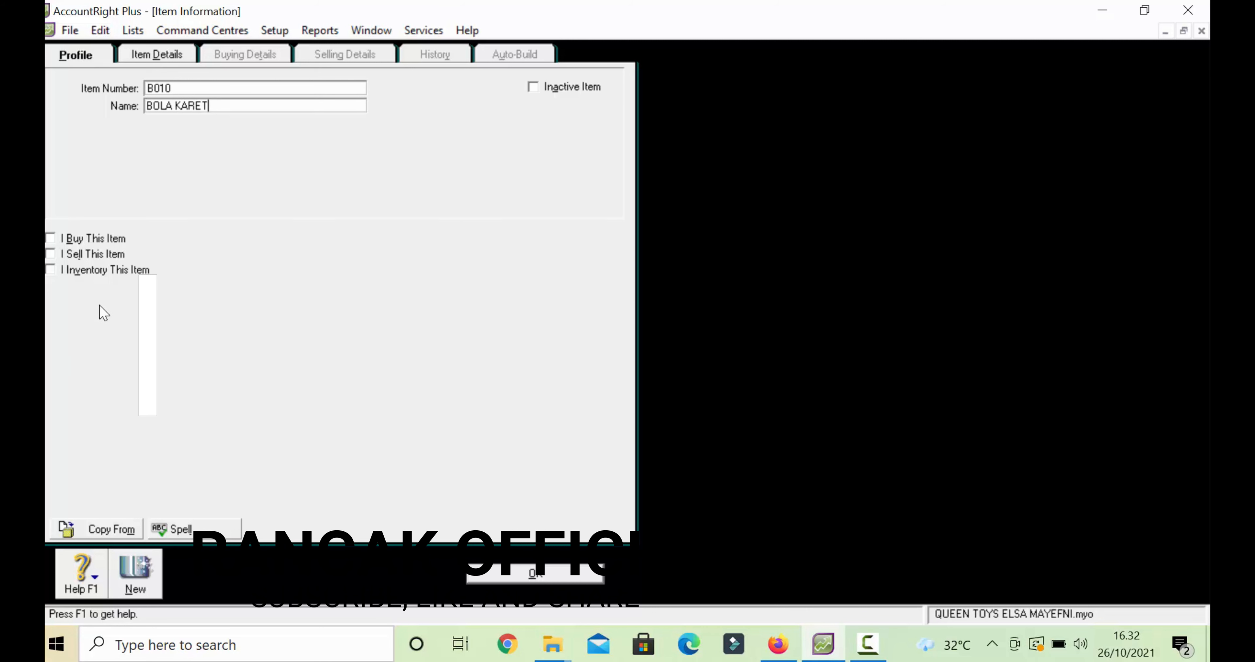
{"action": "left_click", "coordinate": [51, 238]}
{"action": "left_click", "coordinate": [50, 254]}
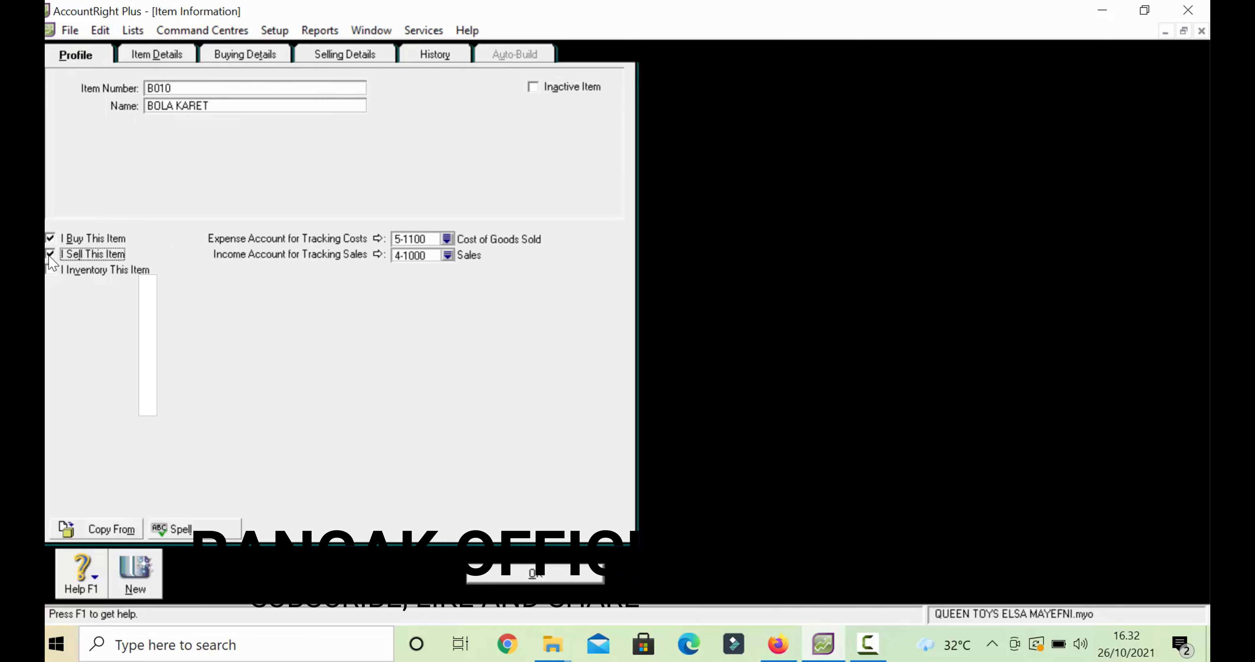
{"action": "left_click", "coordinate": [53, 272]}
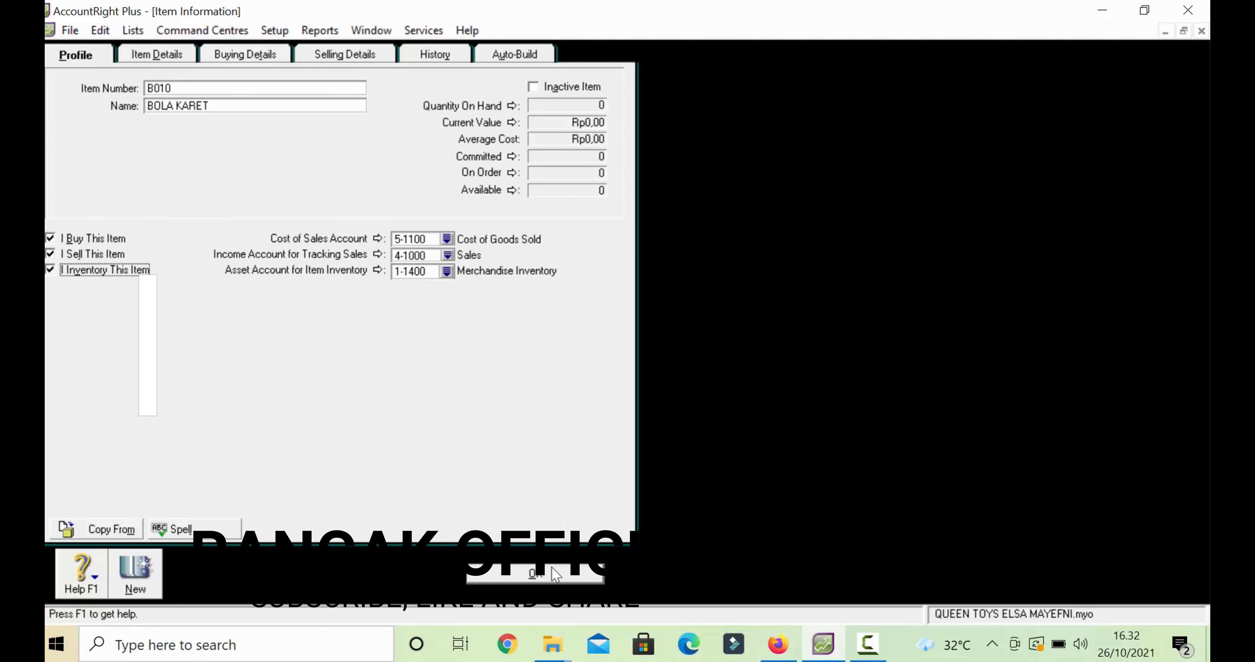
- Review BOLA KARET's buying and selling details, save it, and begin another new item
{"action": "left_click", "coordinate": [243, 56]}
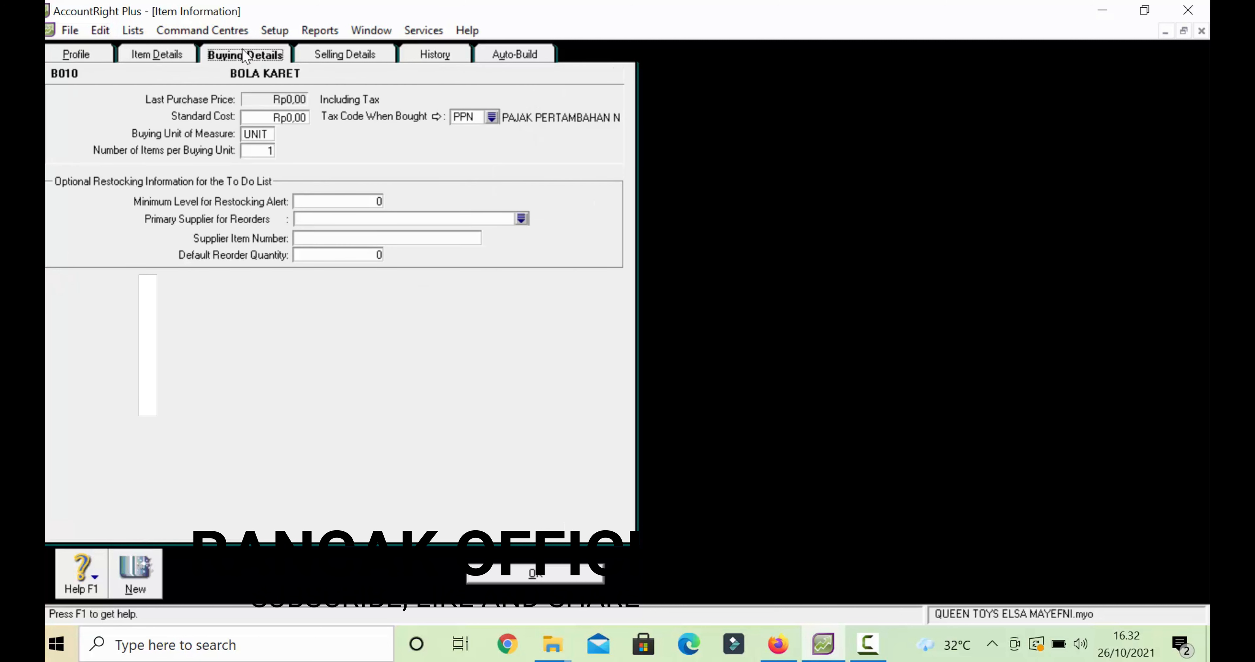
{"action": "left_click", "coordinate": [361, 59]}
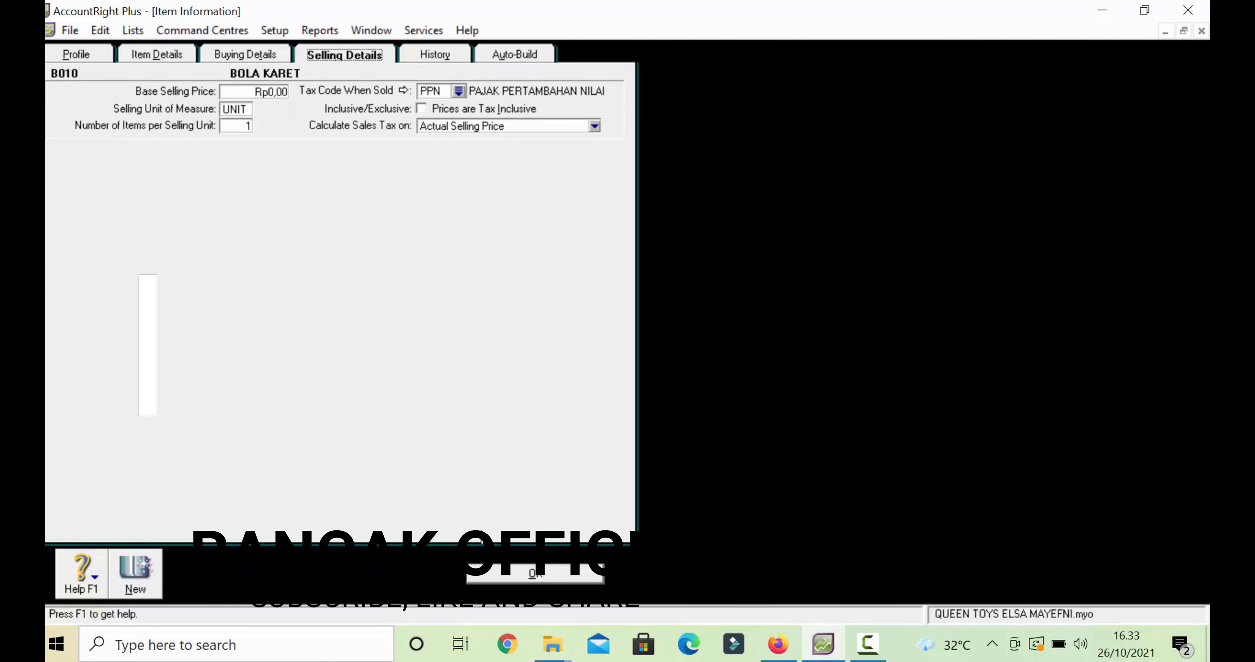
{"action": "left_click", "coordinate": [504, 575]}
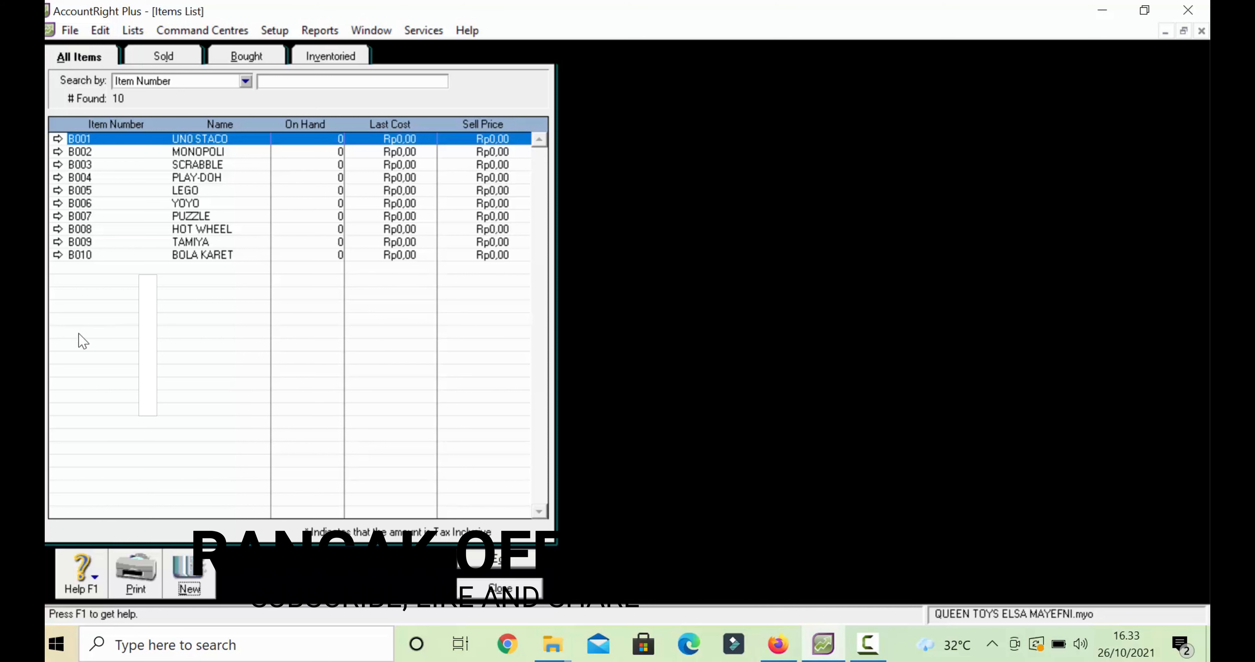
{"action": "left_click", "coordinate": [204, 572]}
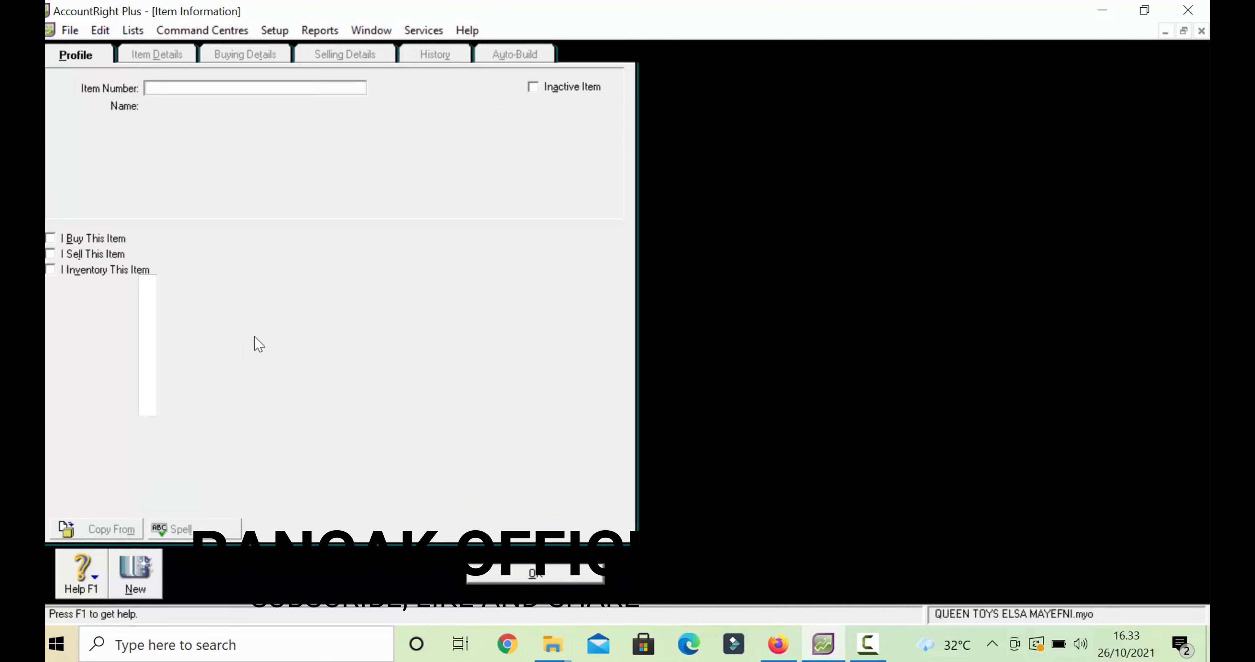
{"action": "type", "text": "B011"}
- Enter item B011 named BONEKA BARBIE, marked as bought, sold and inventoried
{"action": "key", "text": "Tab"}
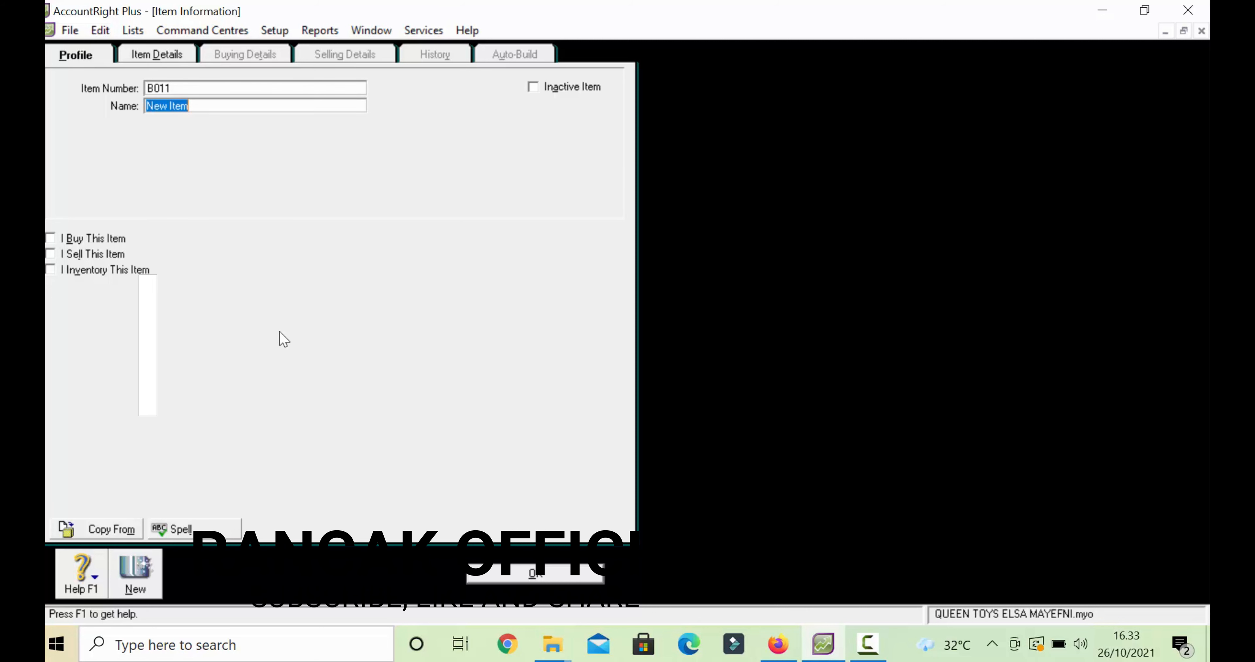
{"action": "type", "text": "B0"}
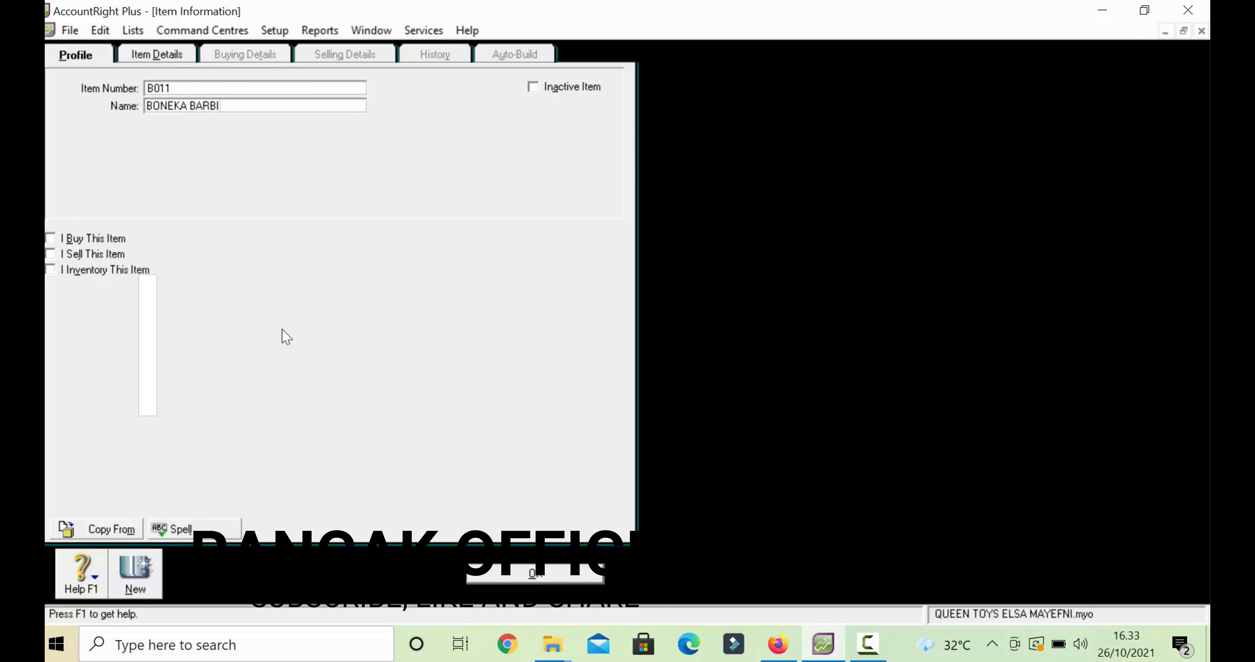
{"action": "type", "text": "E"}
{"action": "key", "text": "Tab"}
{"action": "left_click", "coordinate": [51, 240]}
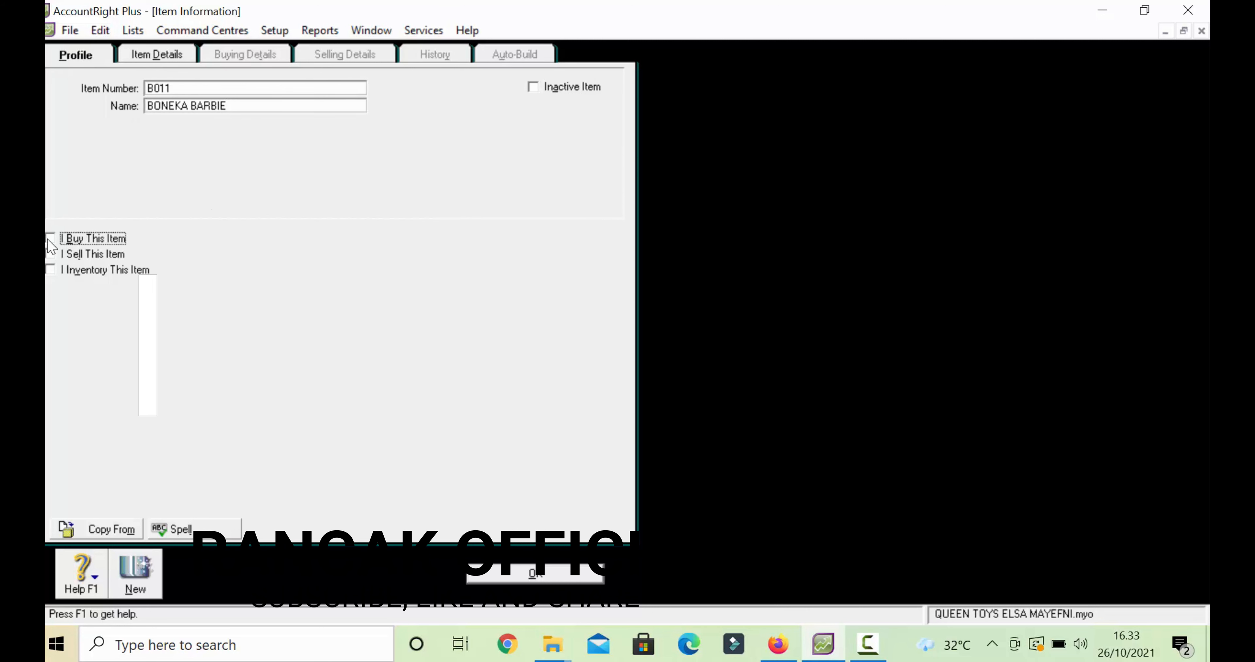
{"action": "left_click", "coordinate": [50, 254]}
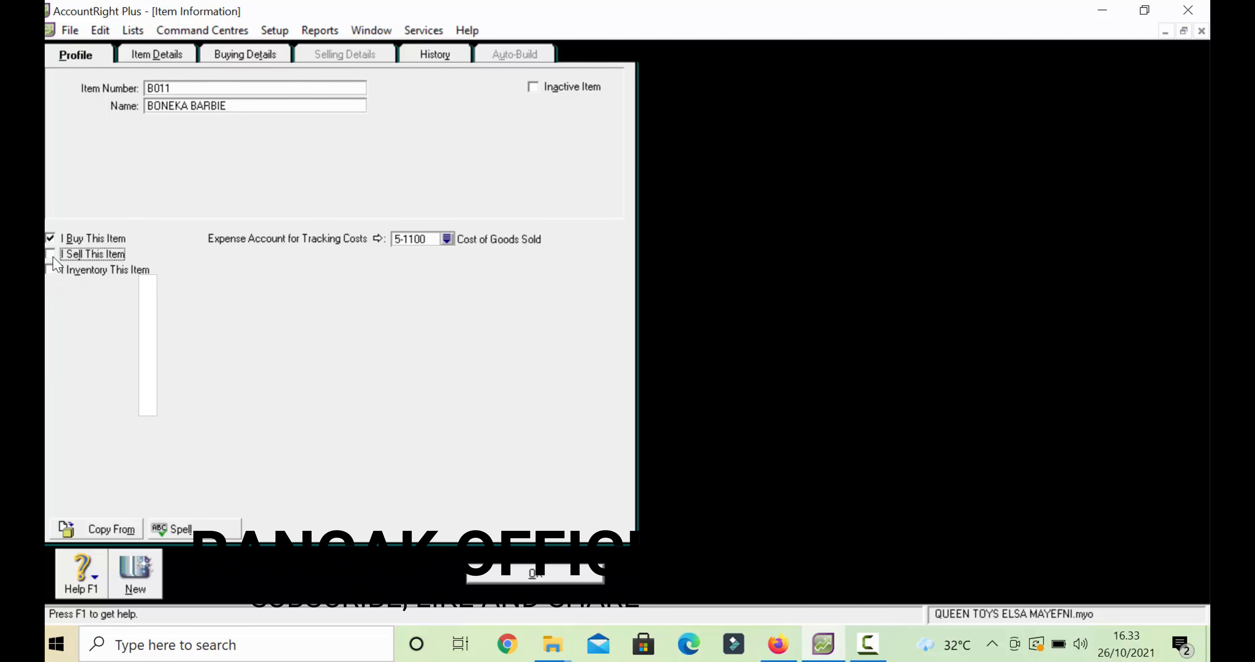
{"action": "left_click", "coordinate": [50, 254]}
{"action": "left_click", "coordinate": [51, 269]}
- Review BONEKA BARBIE's buying and selling details, save it, and begin another new item
{"action": "left_click", "coordinate": [245, 54]}
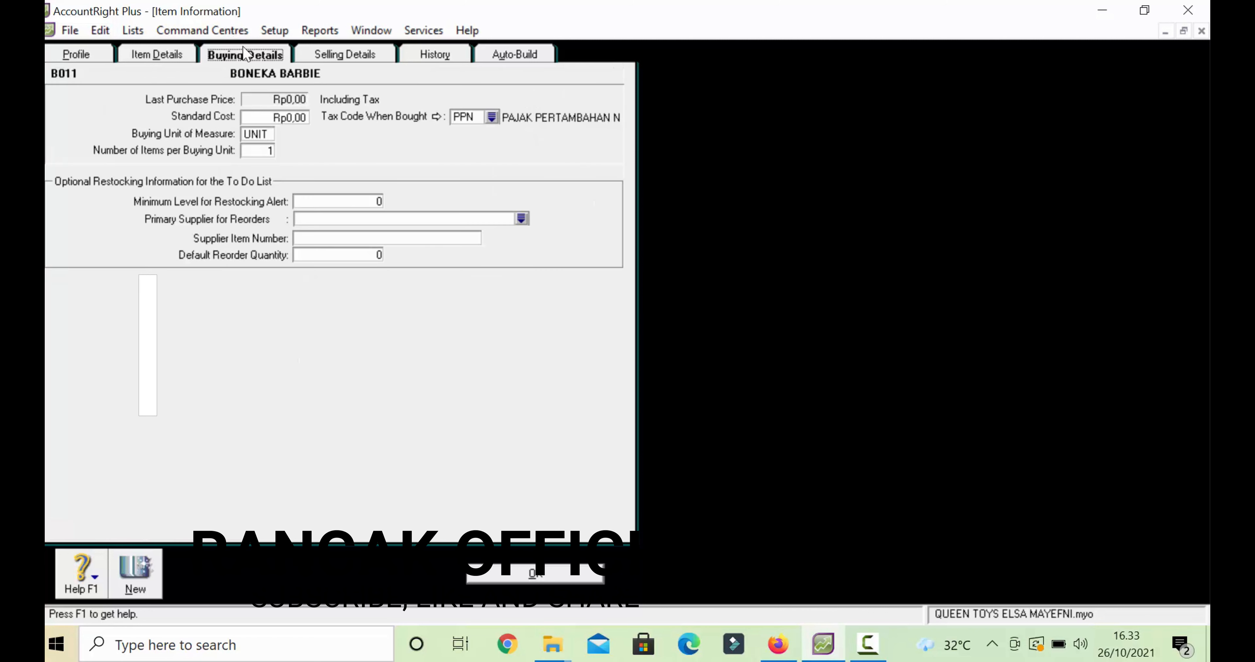
{"action": "left_click", "coordinate": [328, 52]}
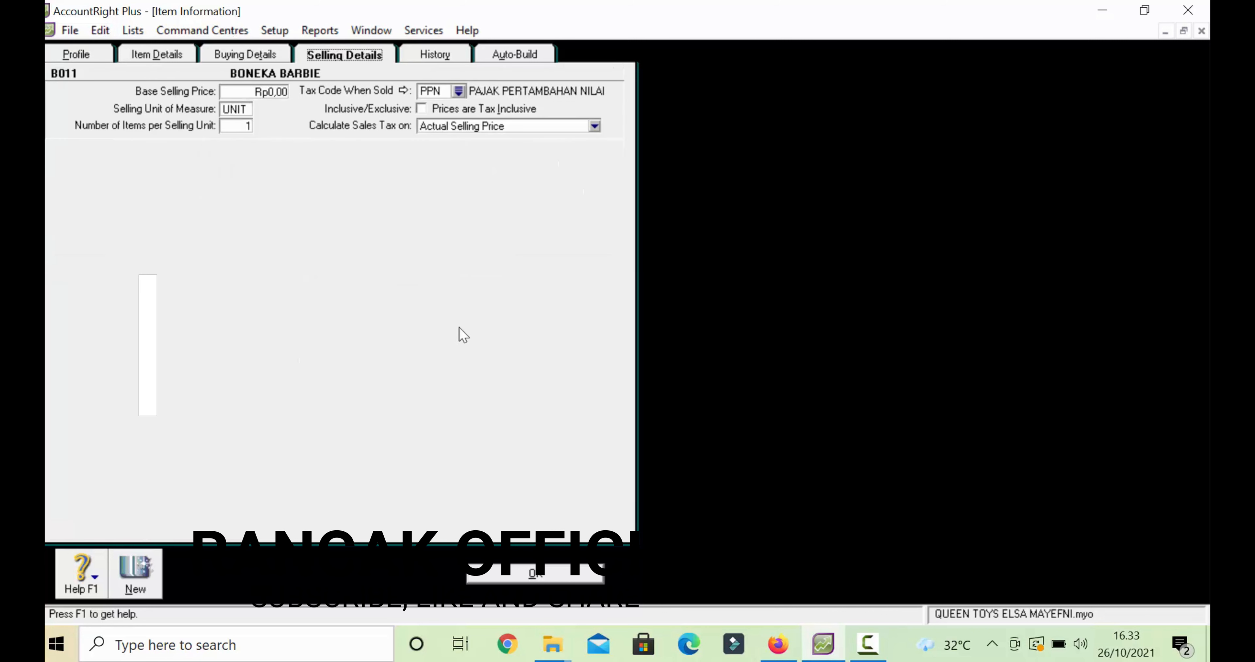
{"action": "left_click", "coordinate": [506, 569]}
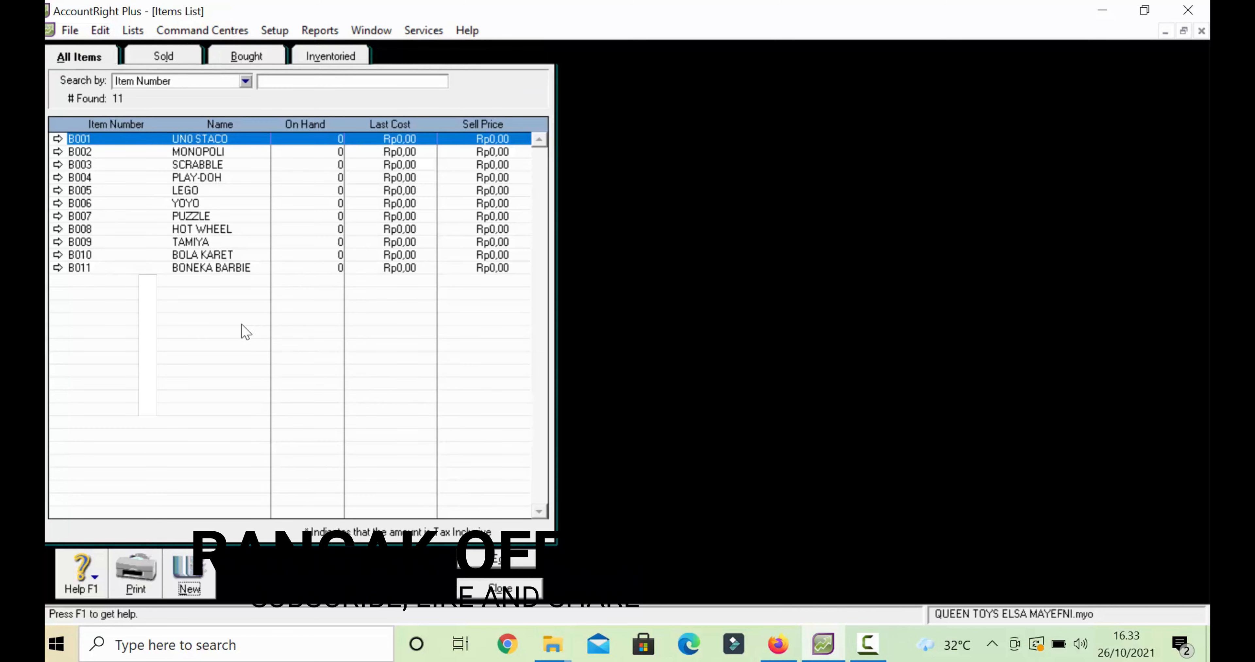
{"action": "left_click", "coordinate": [195, 574]}
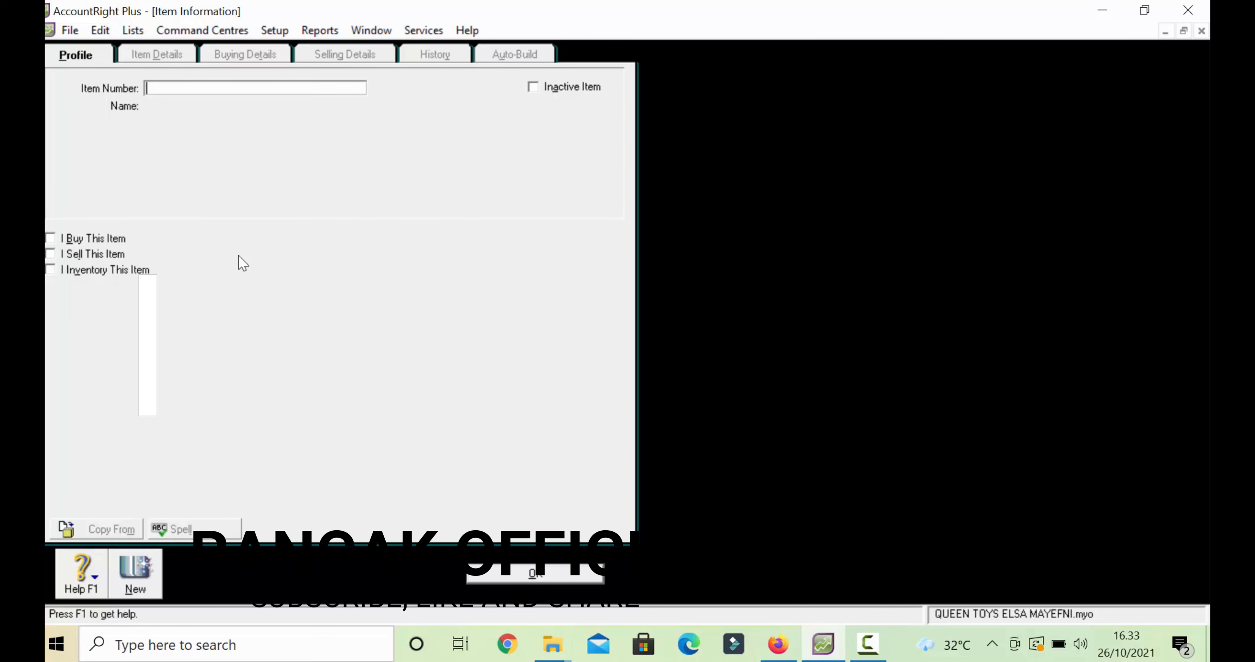
- Enter item B012 named BONEKA PONY, marked as bought, sold and inventoried
{"action": "type", "text": "B012"}
{"action": "key", "text": "Tab"}
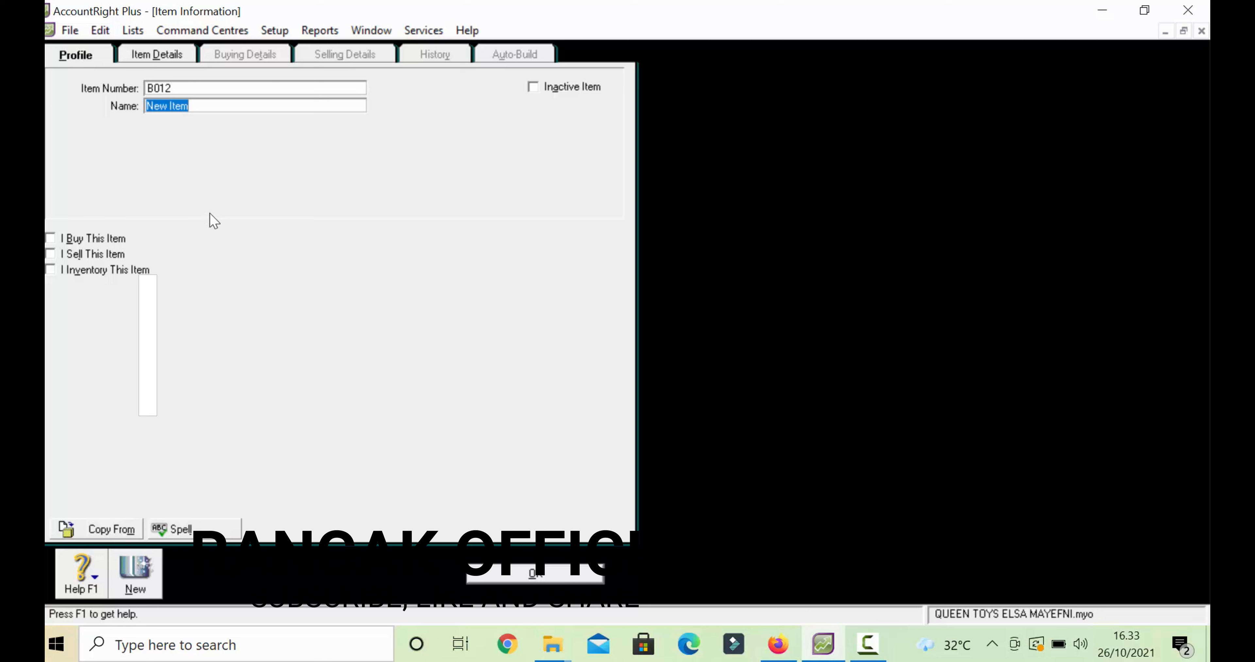
{"action": "type", "text": "B0"}
{"action": "type", "text": "NEKA PO"}
{"action": "type", "text": "NY"}
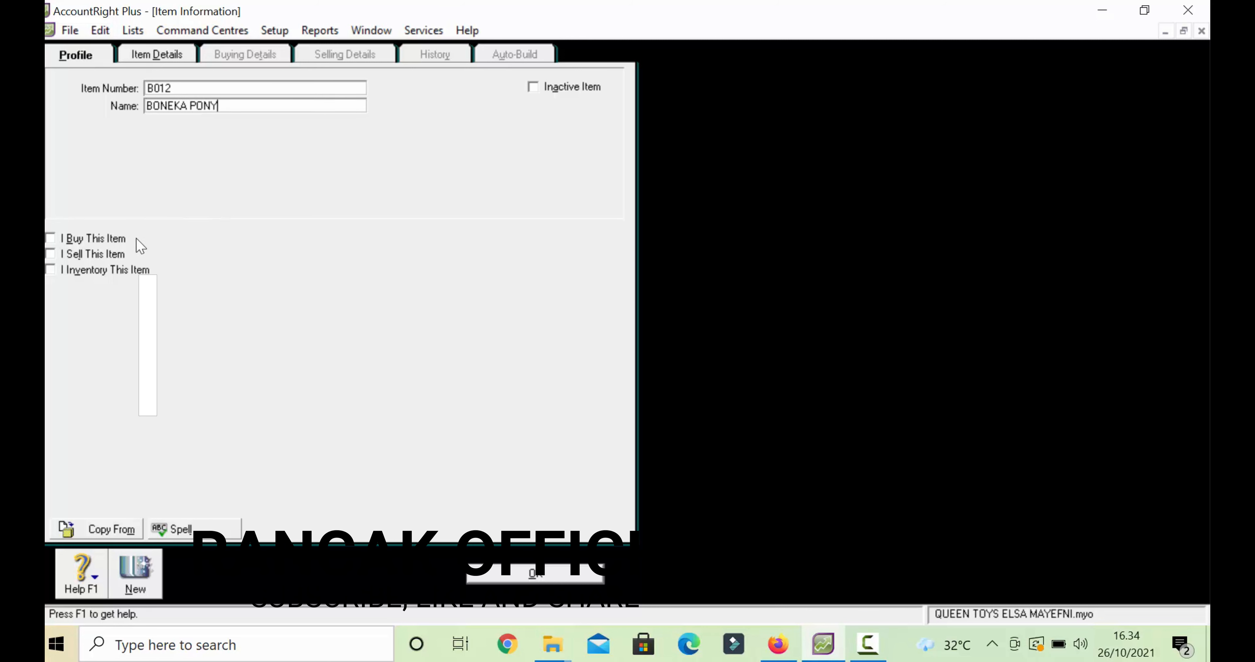
{"action": "key", "text": "Tab"}
{"action": "key", "text": "Tab"}
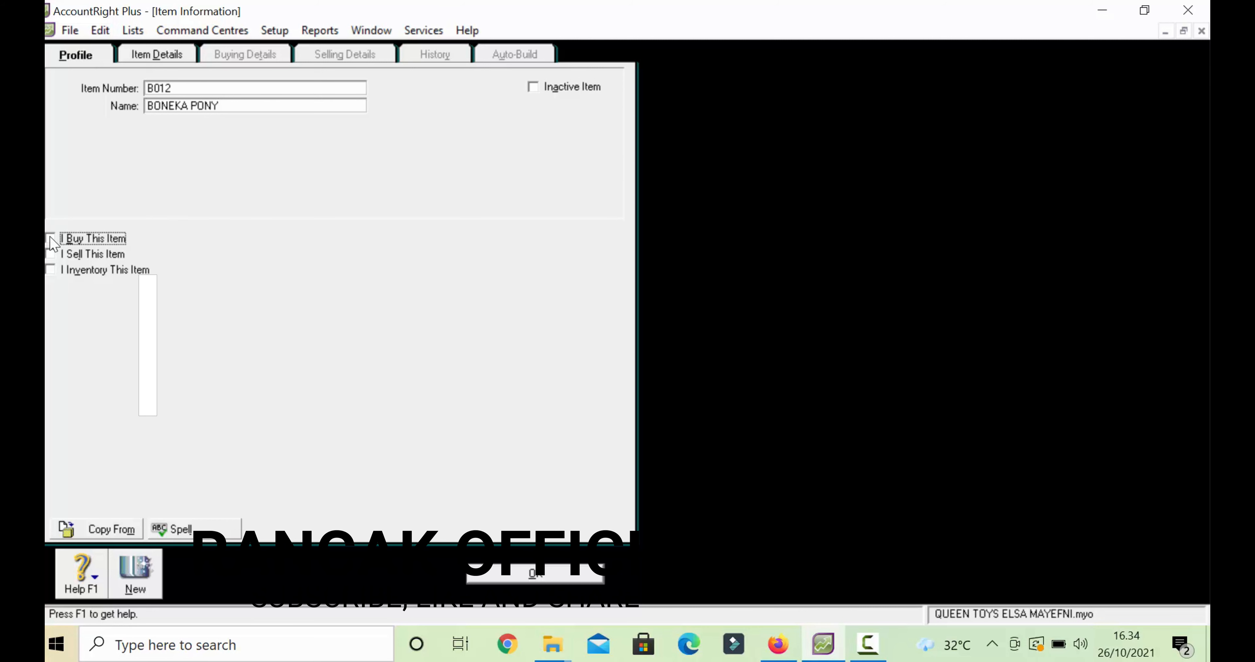
{"action": "left_click", "coordinate": [50, 238]}
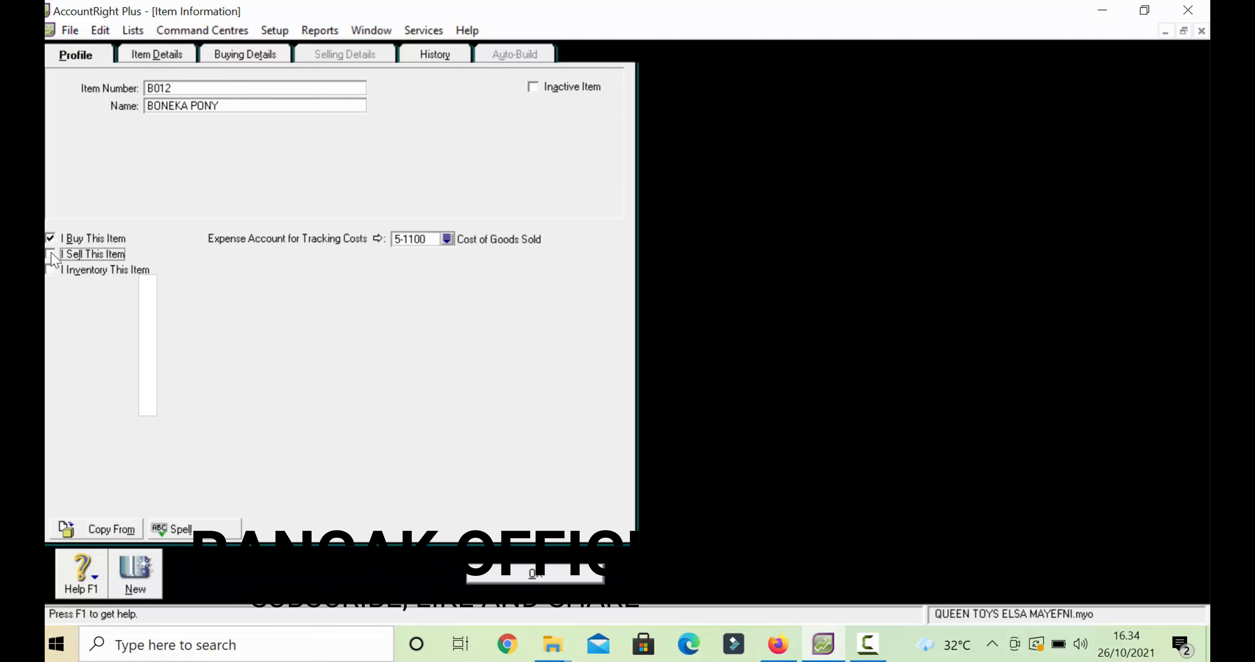
{"action": "left_click", "coordinate": [51, 253]}
{"action": "left_click", "coordinate": [51, 269]}
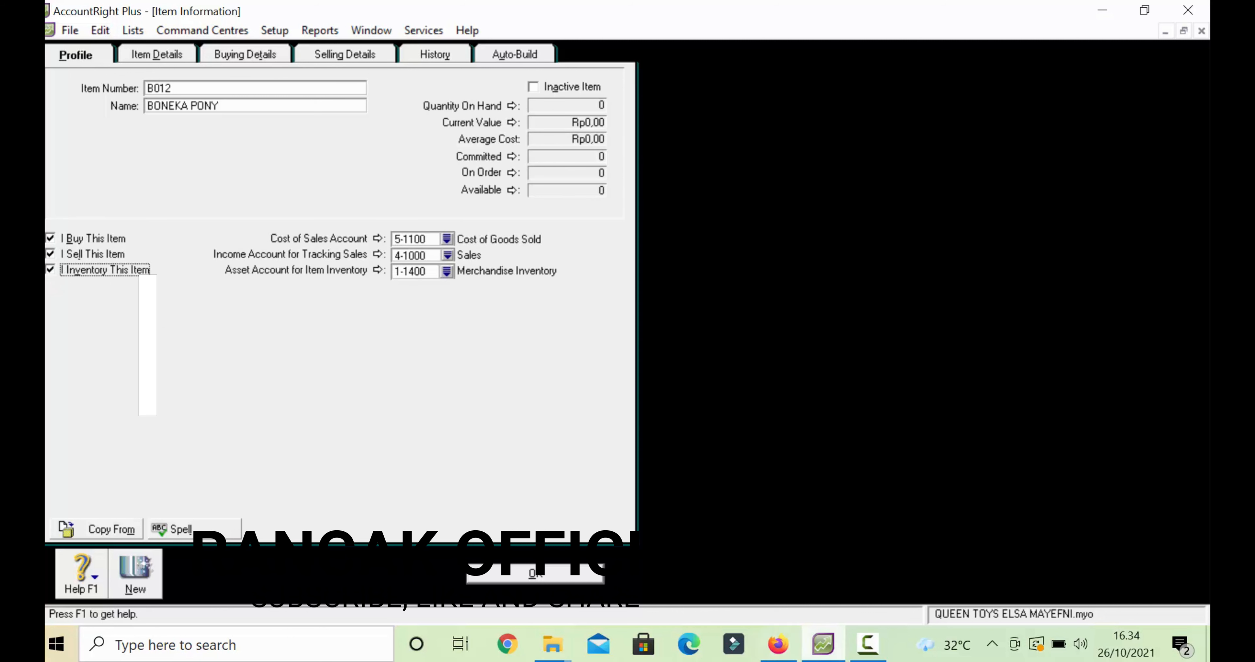
- Review BONEKA PONY's buying and selling details, save it, and begin another new item
{"action": "left_click", "coordinate": [867, 646]}
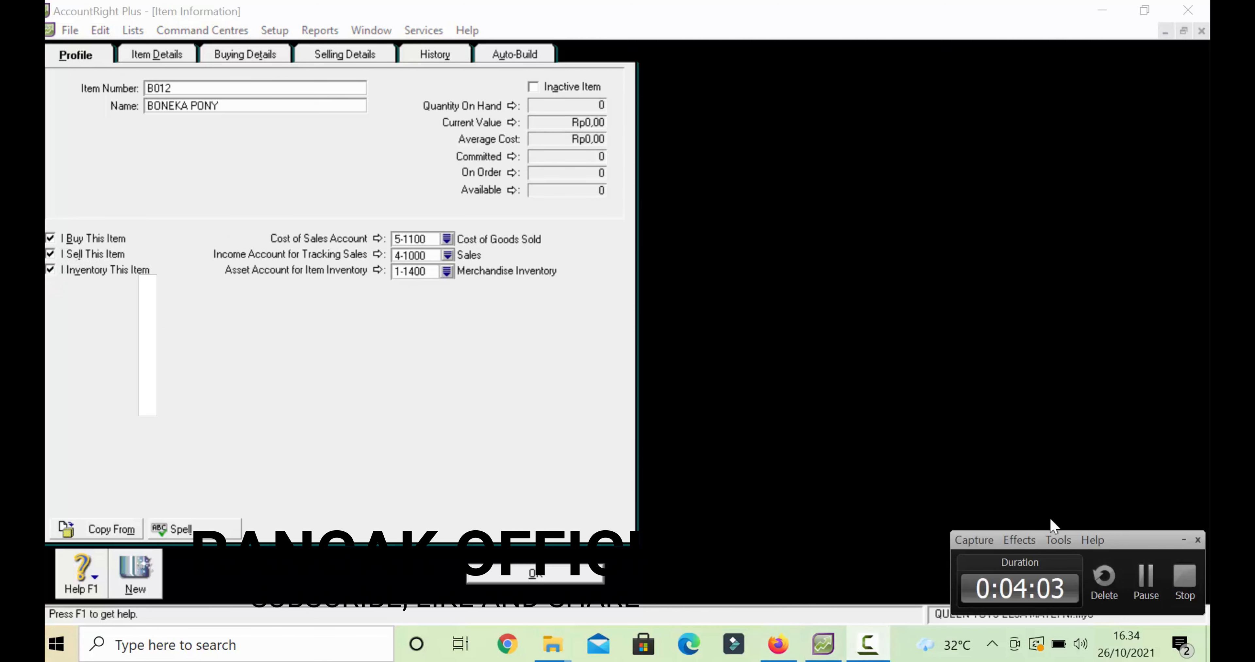
{"action": "left_click", "coordinate": [1182, 540]}
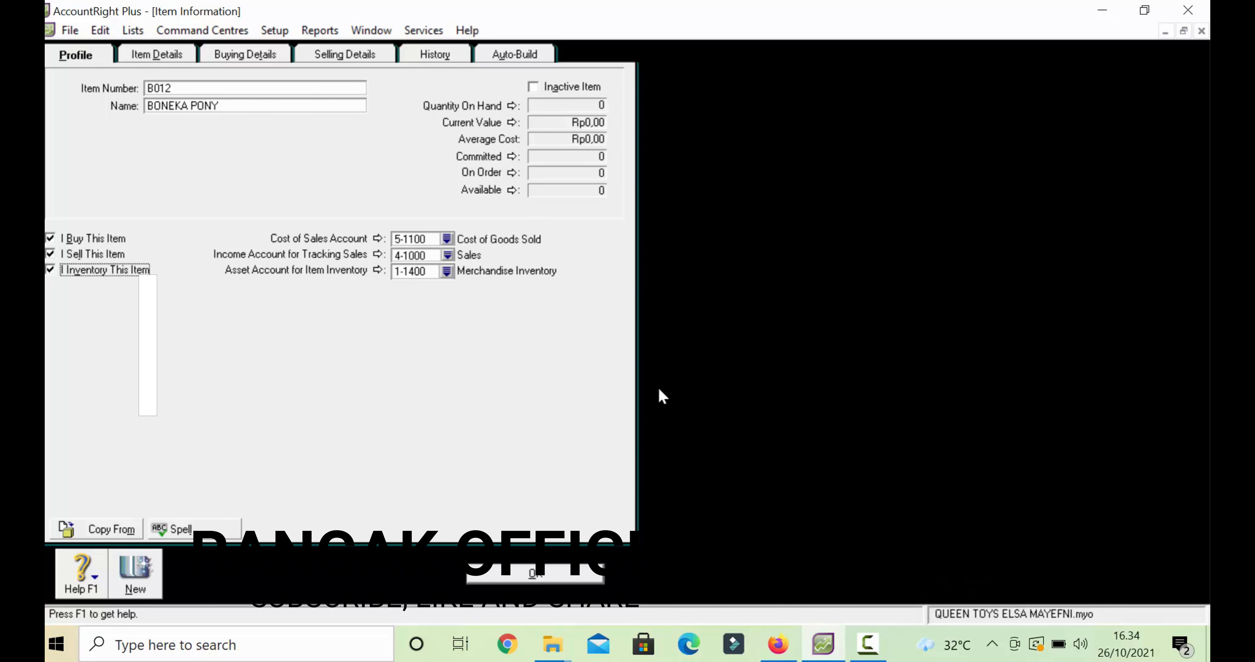
{"action": "left_click", "coordinate": [251, 55]}
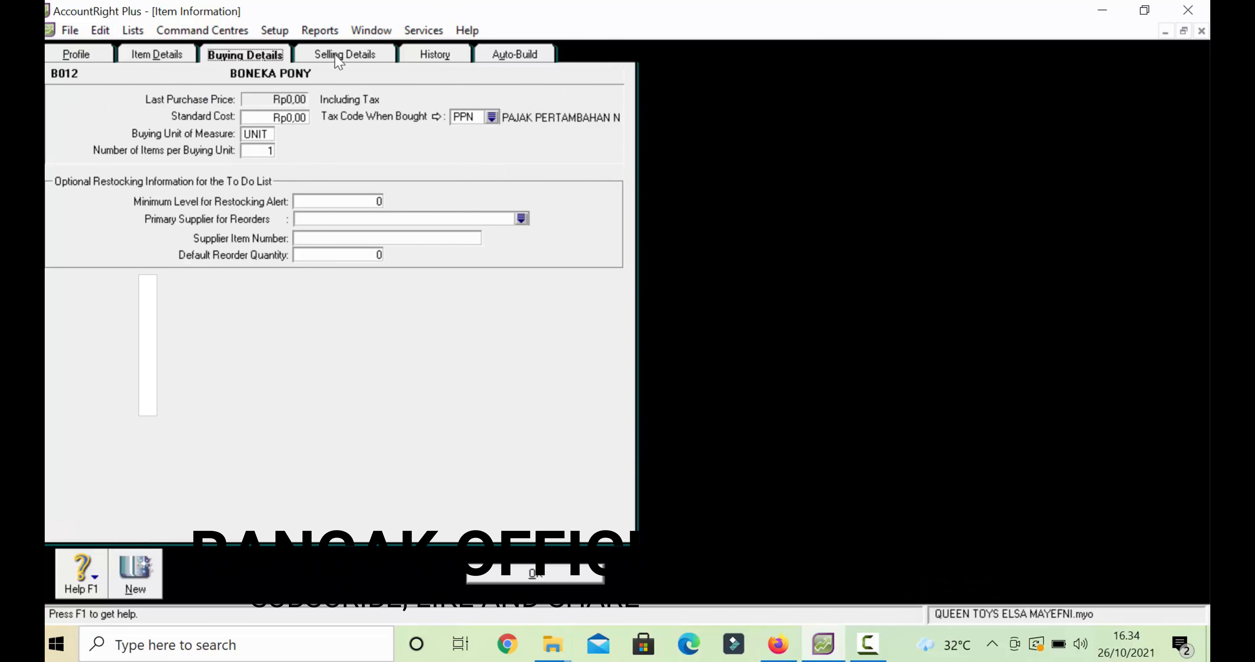
{"action": "left_click", "coordinate": [340, 60]}
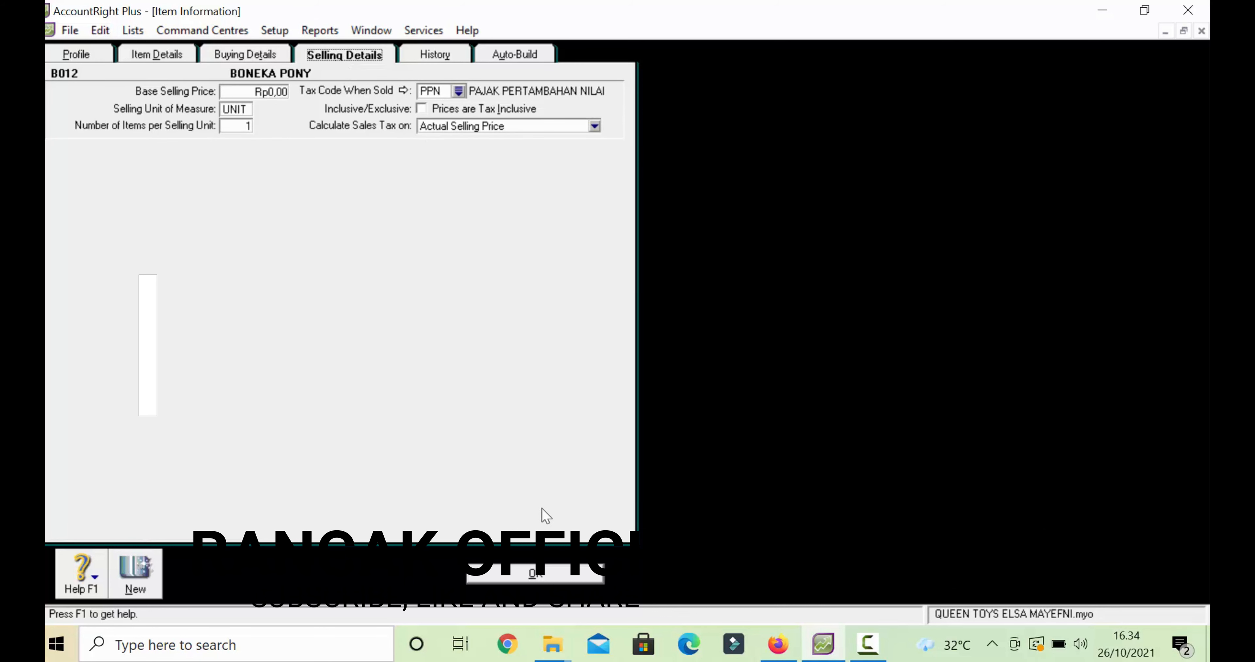
{"action": "left_click", "coordinate": [517, 574]}
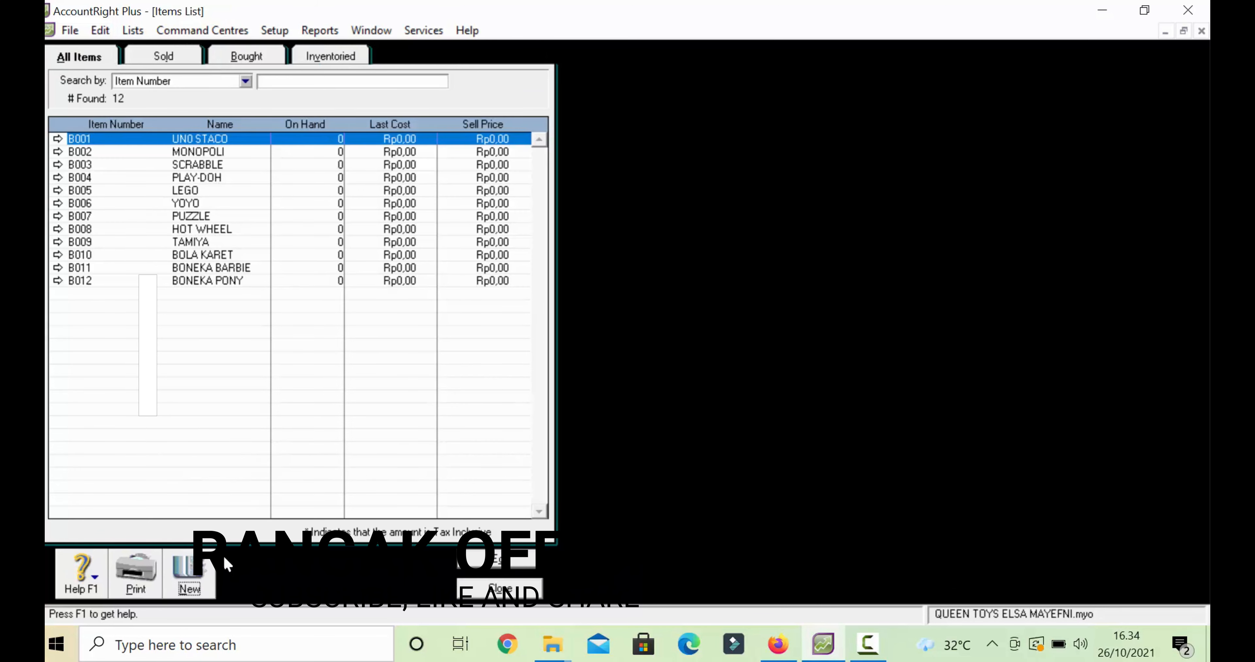
{"action": "left_click", "coordinate": [203, 575]}
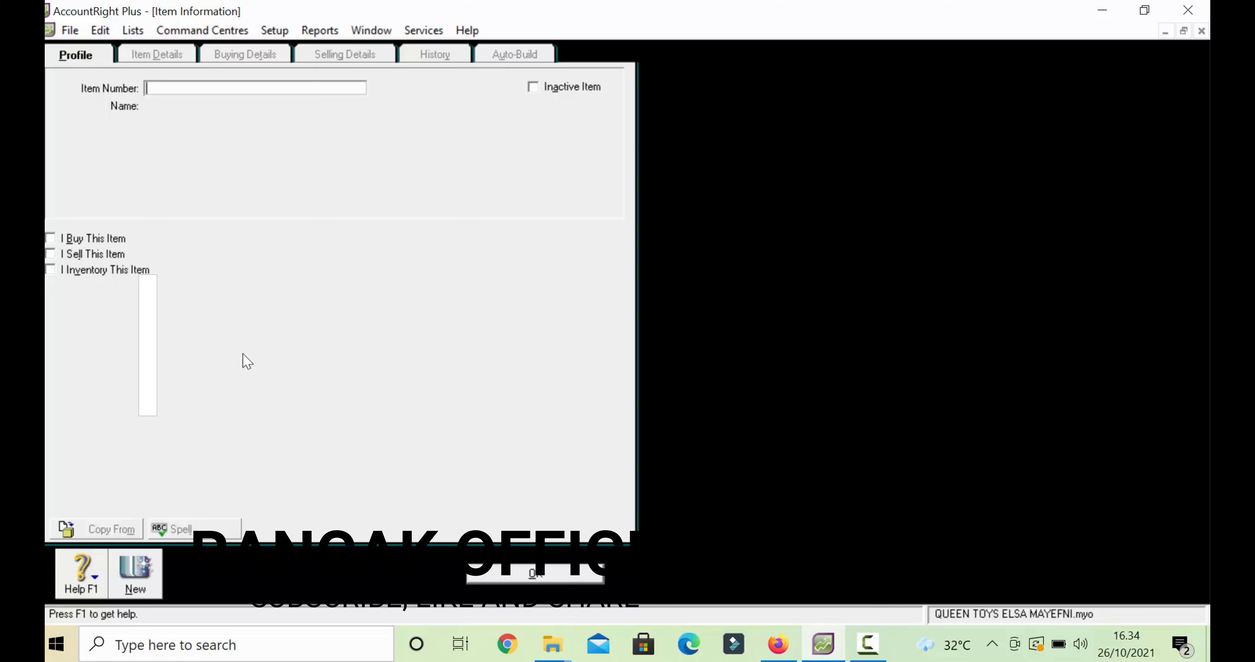
- Enter item B013 named BONEKA TEDDY BEAR, marked as bought, sold and inventoried
{"action": "type", "text": "B013"}
{"action": "key", "text": "Tab"}
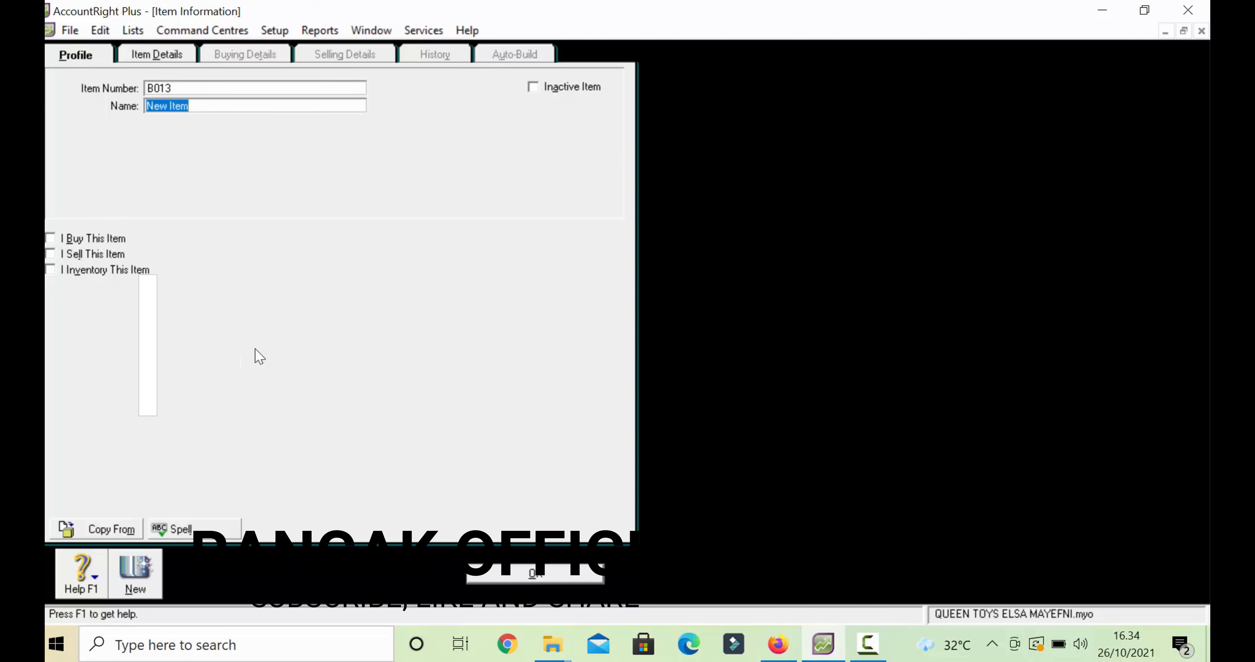
{"action": "type", "text": "B0"}
{"action": "type", "text": "NEKA TEDDY BEAR"}
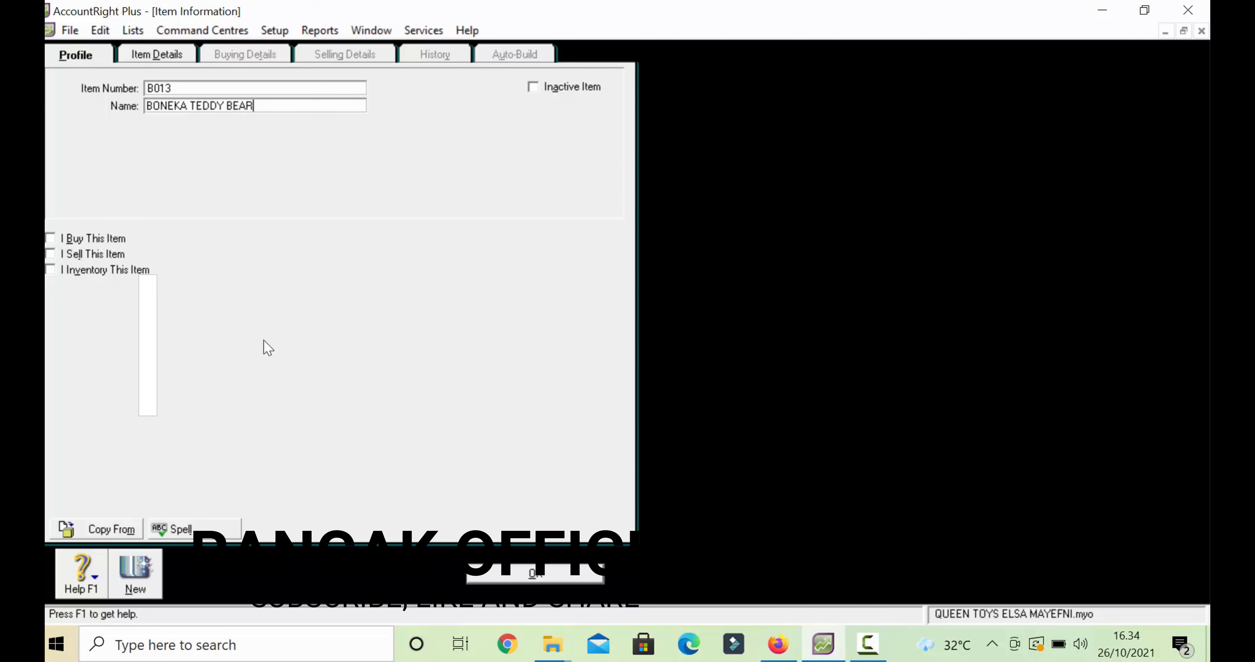
{"action": "left_click", "coordinate": [50, 238]}
{"action": "left_click", "coordinate": [50, 240]}
{"action": "key", "text": "Tab"}
{"action": "left_click", "coordinate": [51, 239]}
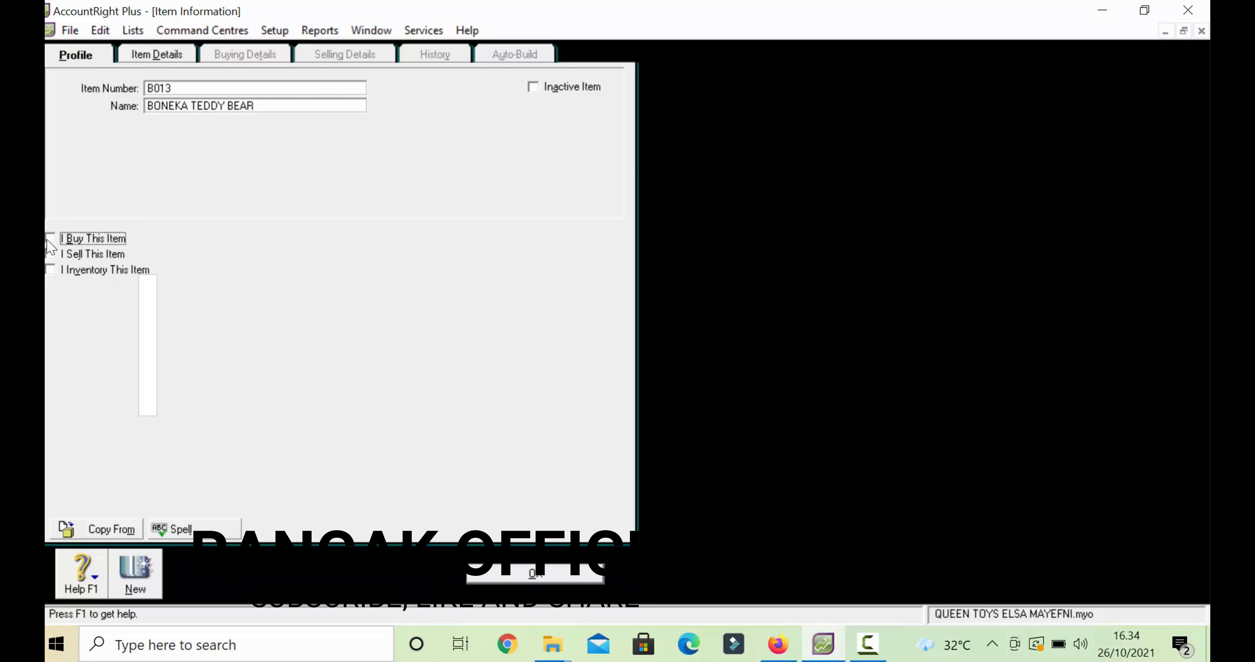
{"action": "left_click", "coordinate": [51, 269]}
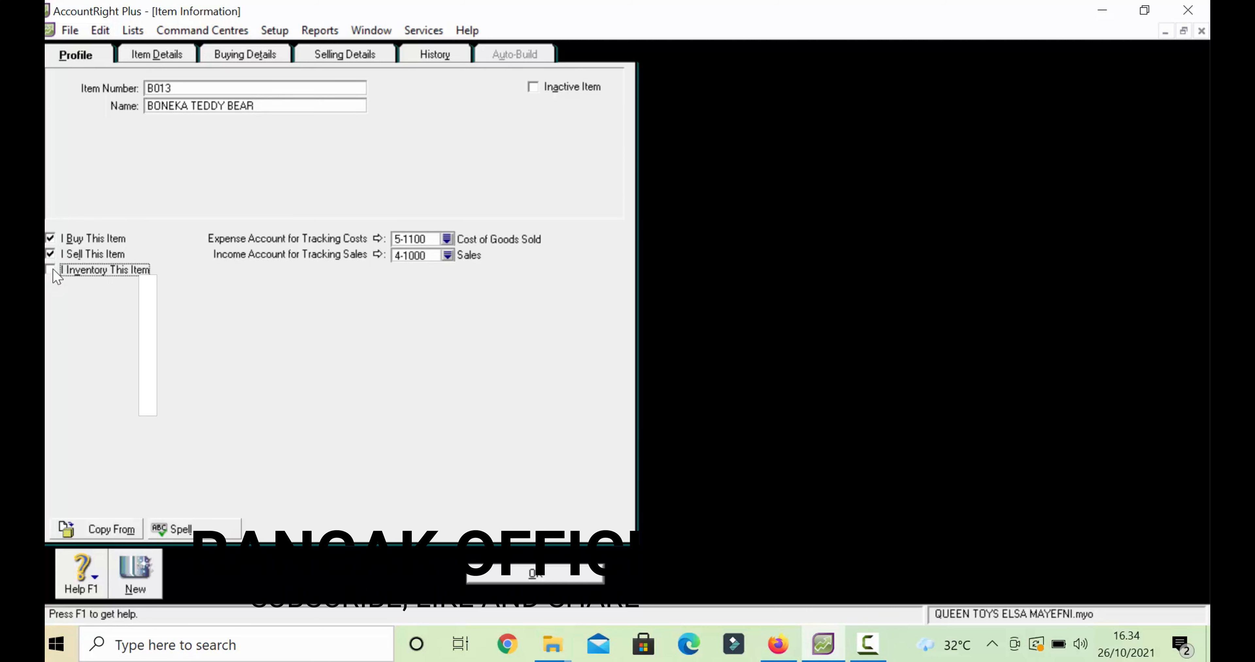
{"action": "left_click", "coordinate": [52, 270]}
- Review BONEKA TEDDY BEAR's buying and selling details, then save the item
{"action": "left_click", "coordinate": [236, 58]}
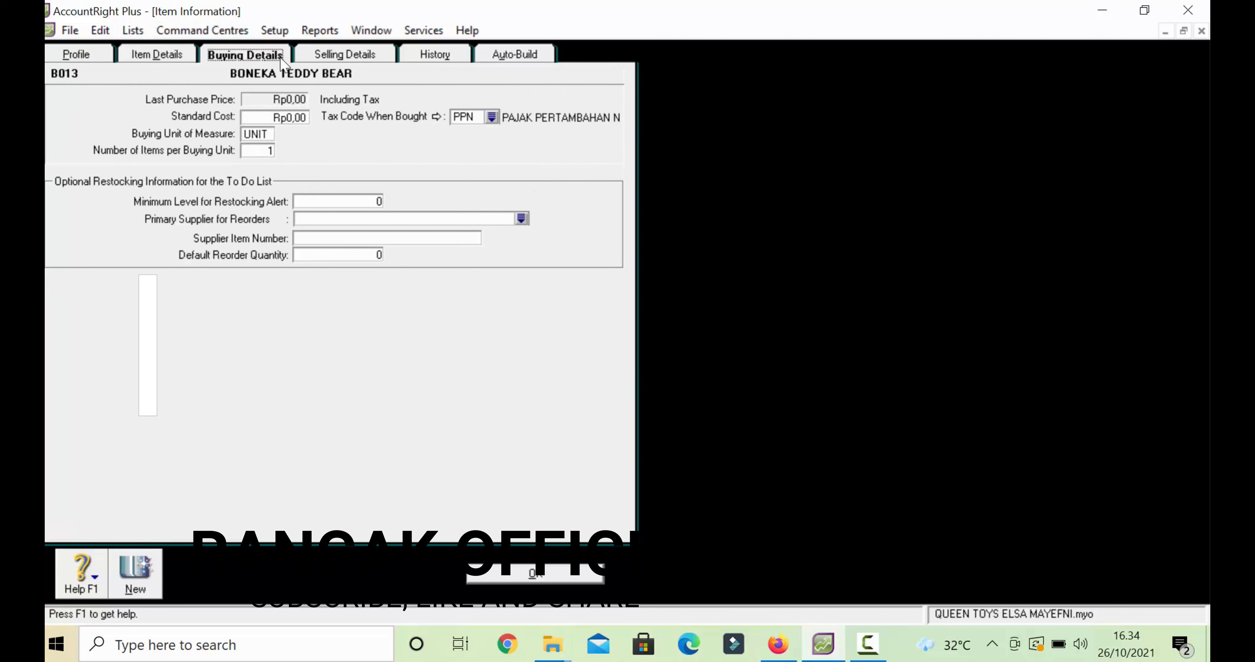
{"action": "left_click", "coordinate": [342, 55]}
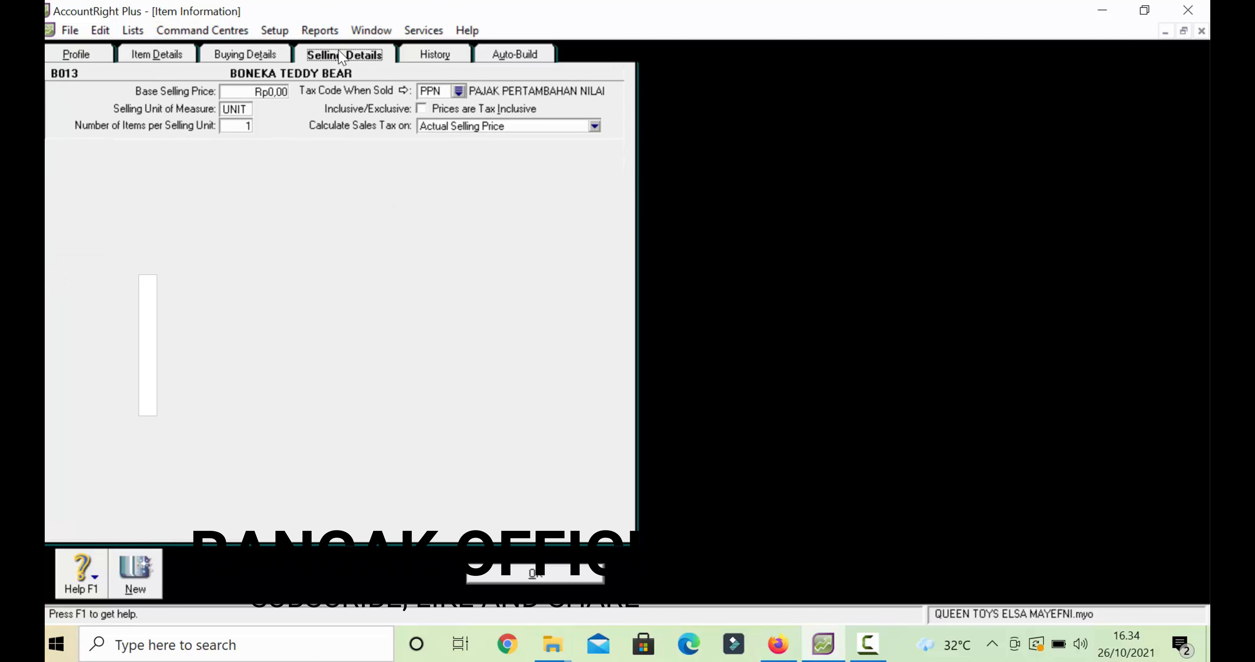
{"action": "left_click", "coordinate": [535, 574]}
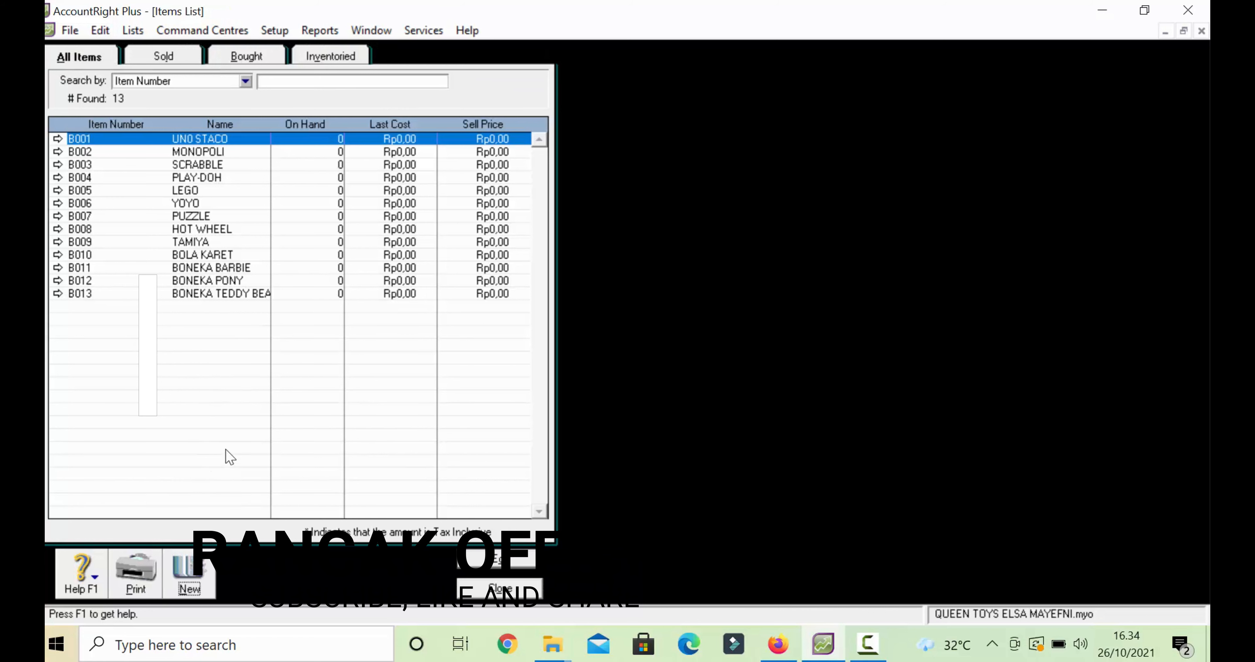
- Start new item B014 named BONEKA PARORO, marked as bought, sold and inventoried
{"action": "left_click", "coordinate": [193, 590]}
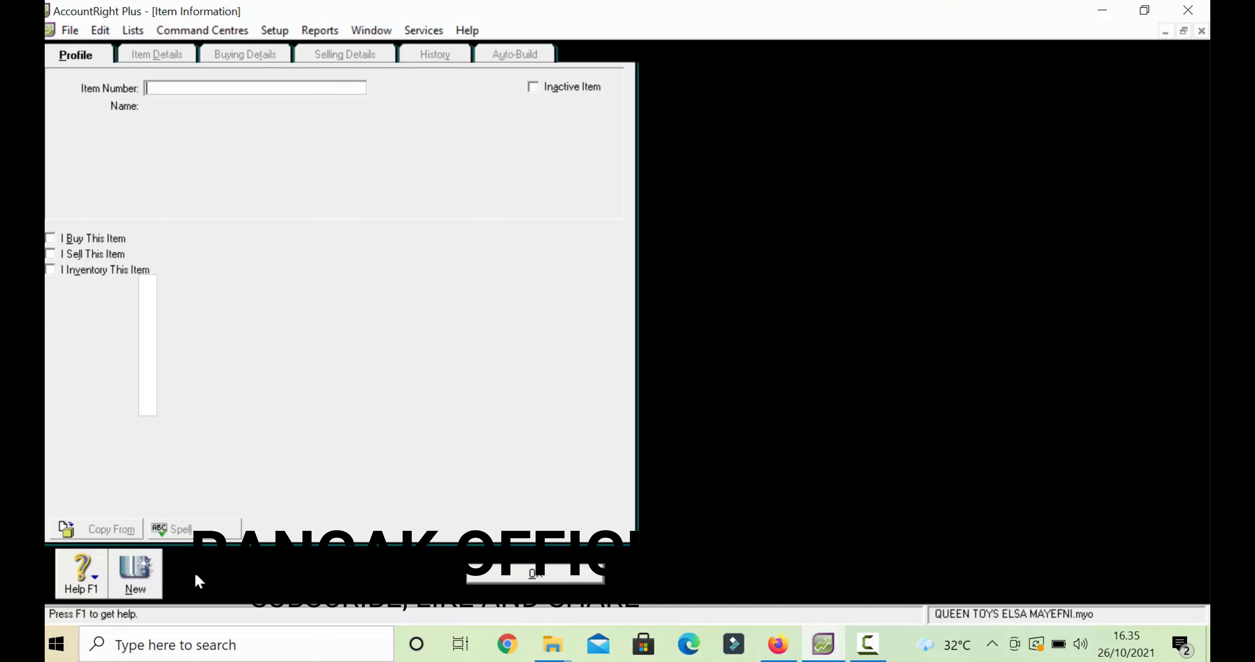
{"action": "type", "text": "B014"}
{"action": "key", "text": "Tab"}
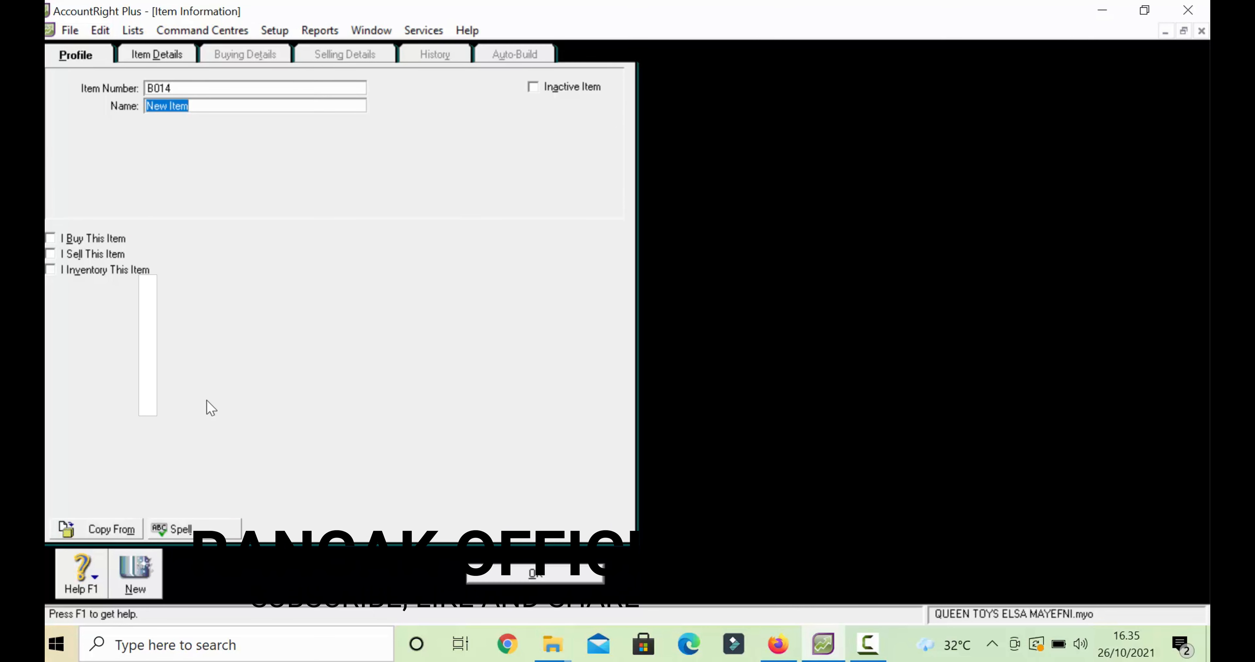
{"action": "type", "text": "BONEKA O"}
{"action": "key", "text": "BackSpace"}
{"action": "type", "text": "PARO"}
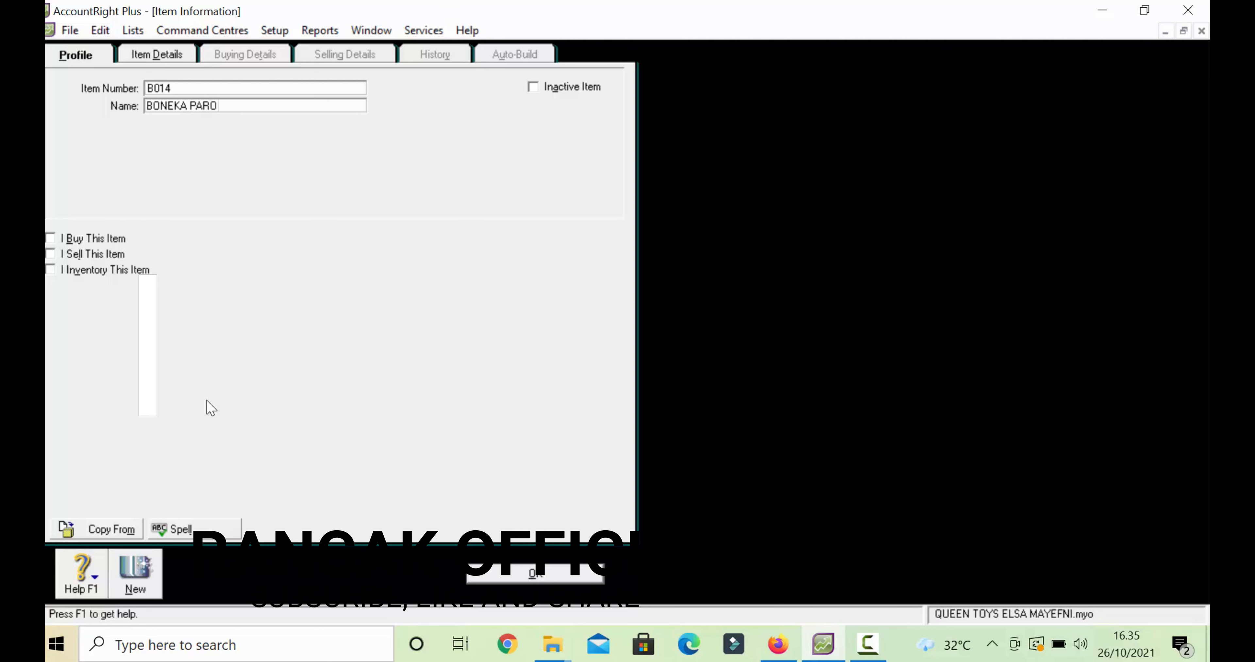
{"action": "type", "text": "RO"}
{"action": "key", "text": "Tab"}
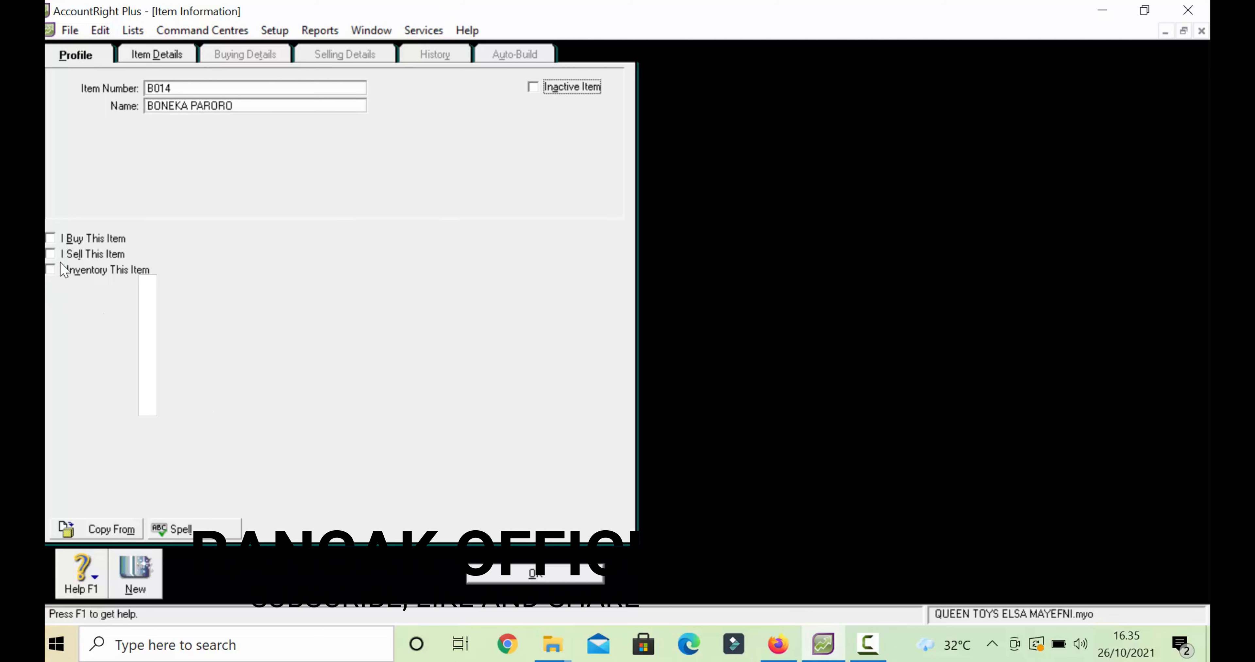
{"action": "left_click", "coordinate": [50, 238]}
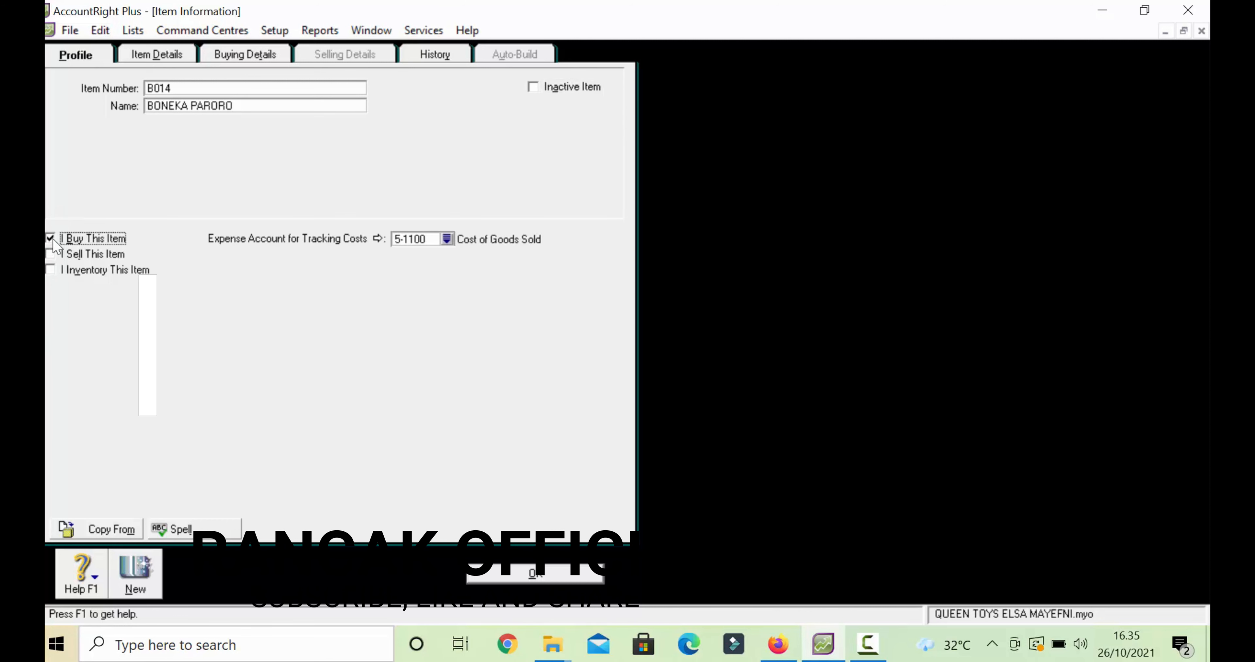
{"action": "left_click", "coordinate": [52, 254]}
{"action": "left_click", "coordinate": [54, 269]}
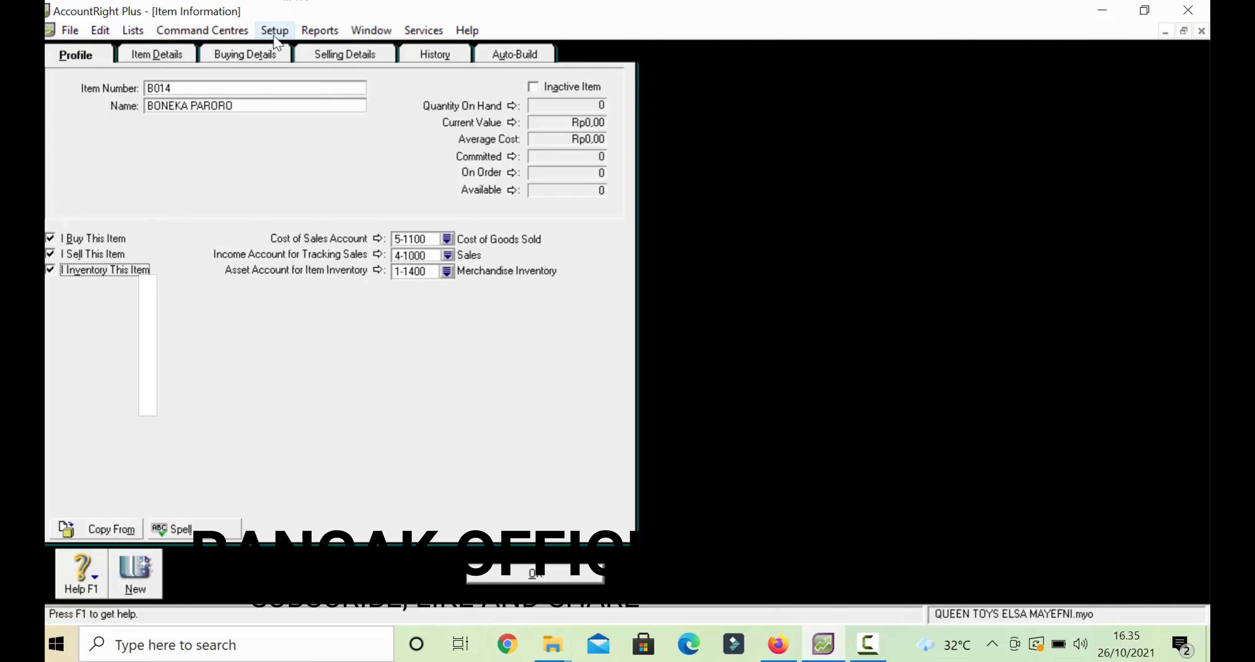
- Review BONEKA PARORO's buying and selling details, then save the item
{"action": "left_click", "coordinate": [266, 55]}
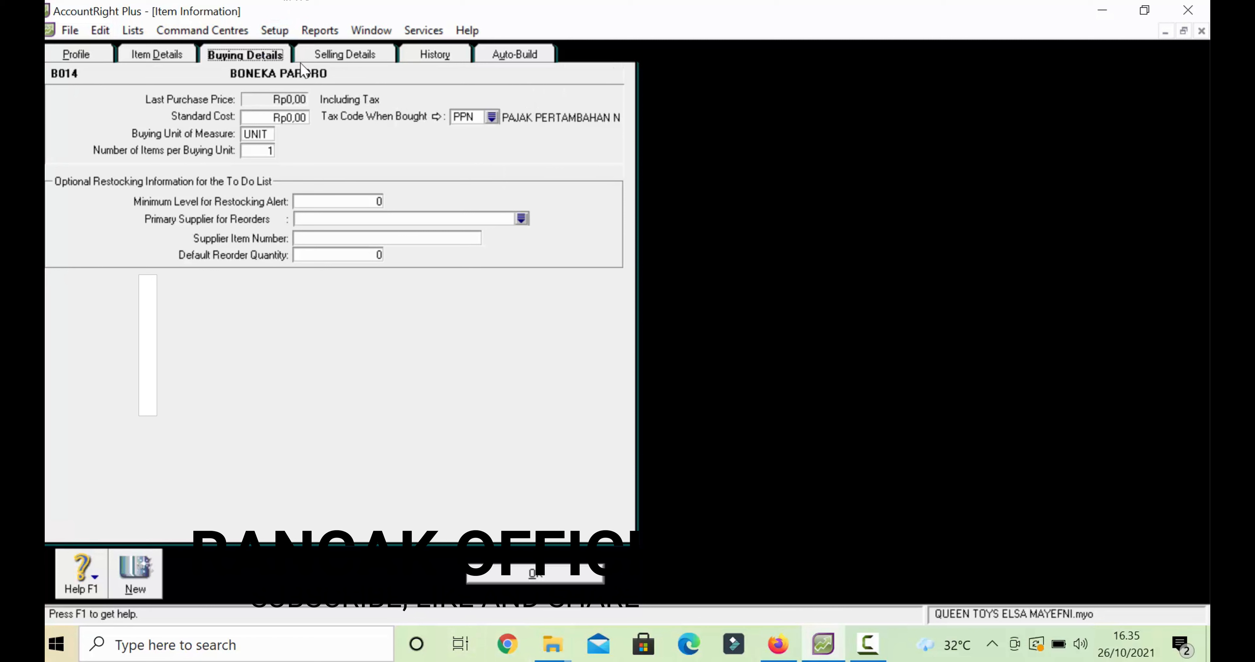
{"action": "left_click", "coordinate": [358, 57]}
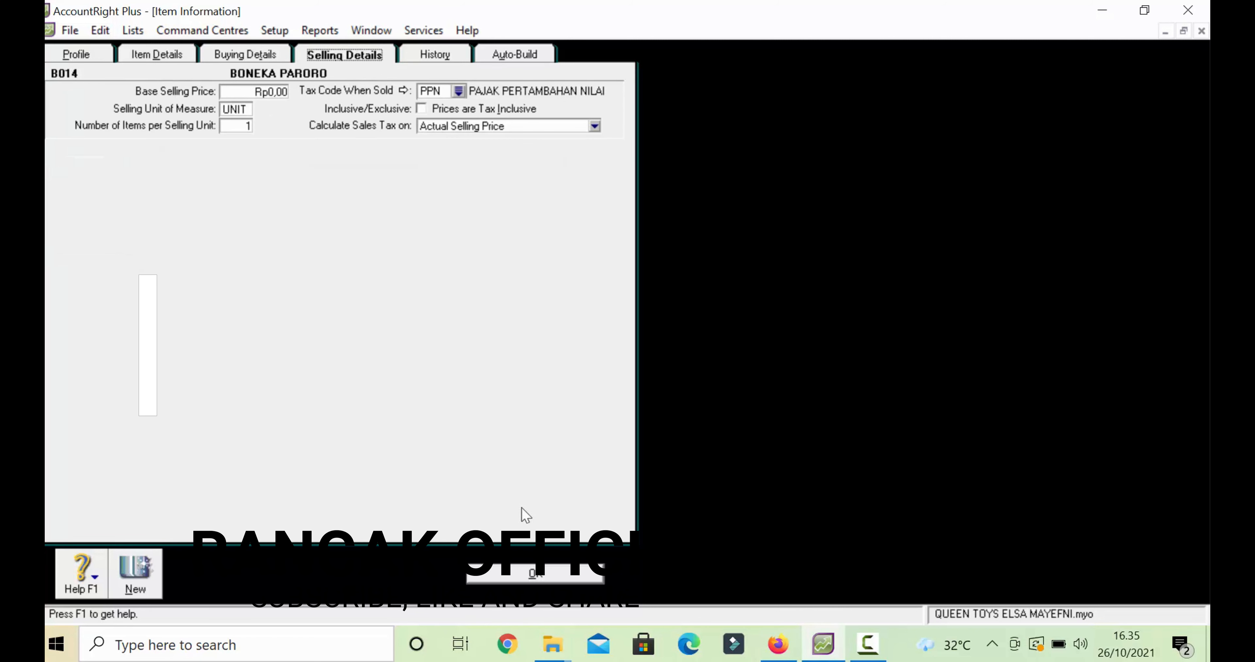
{"action": "left_click", "coordinate": [568, 579]}
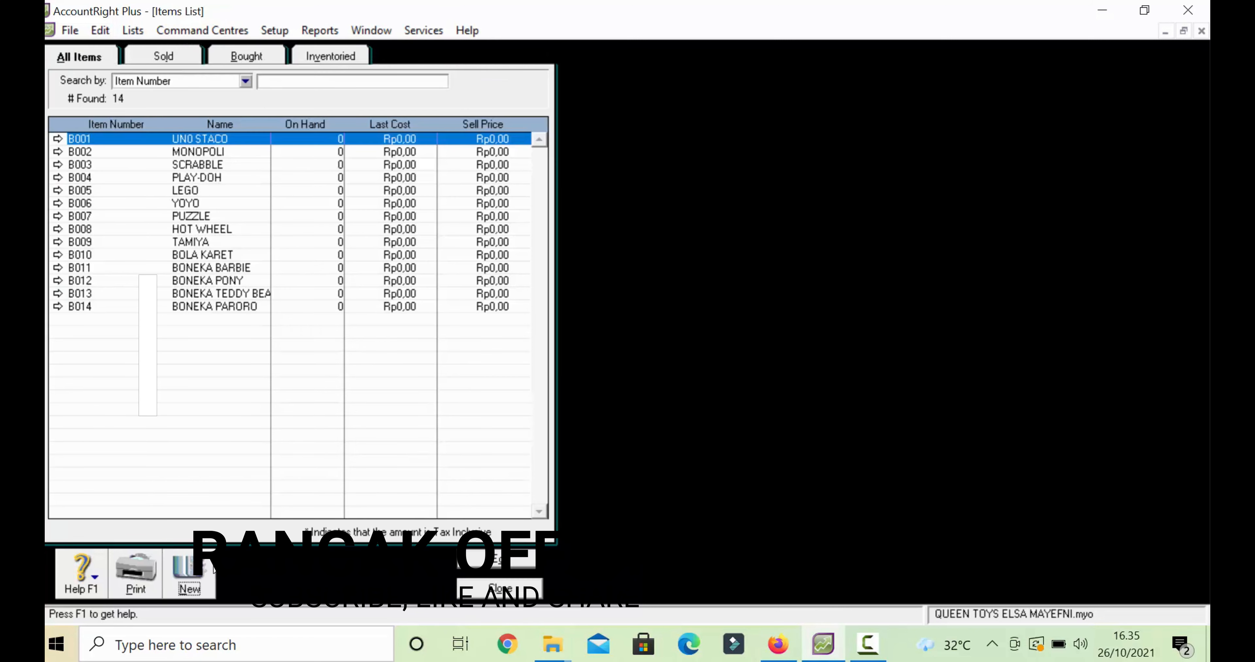
- Create new item B015 named BANTAL FROZEN
{"action": "left_click", "coordinate": [199, 566]}
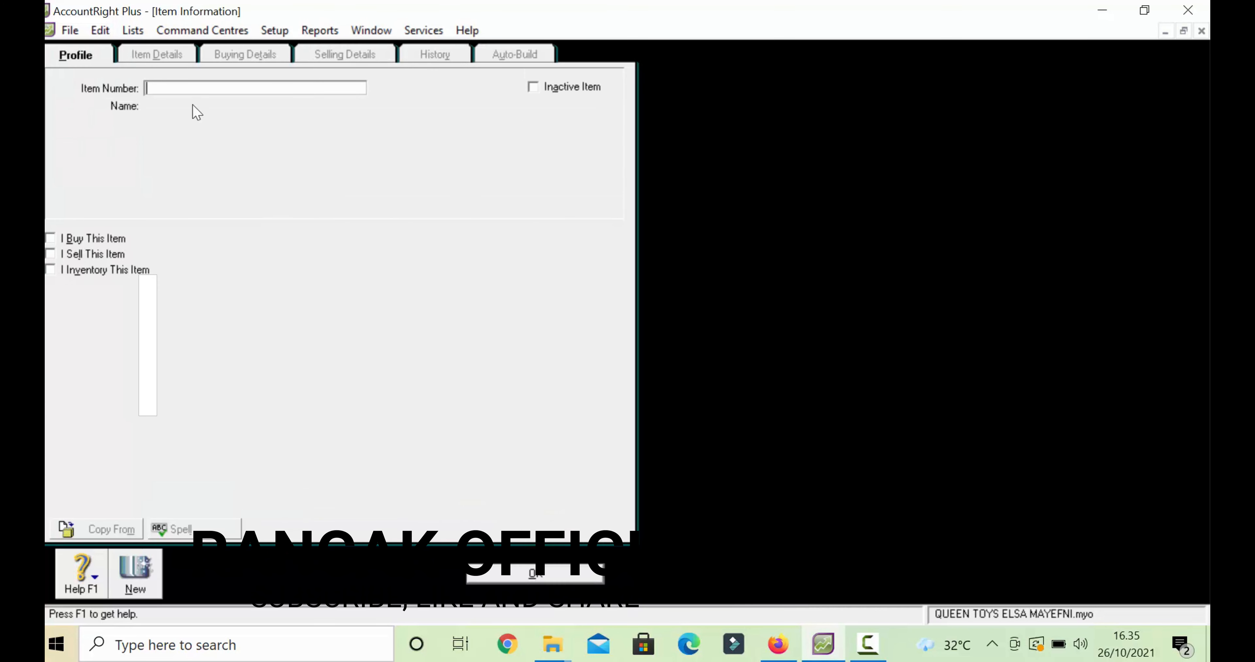
{"action": "type", "text": "B015"}
{"action": "key", "text": "Tab"}
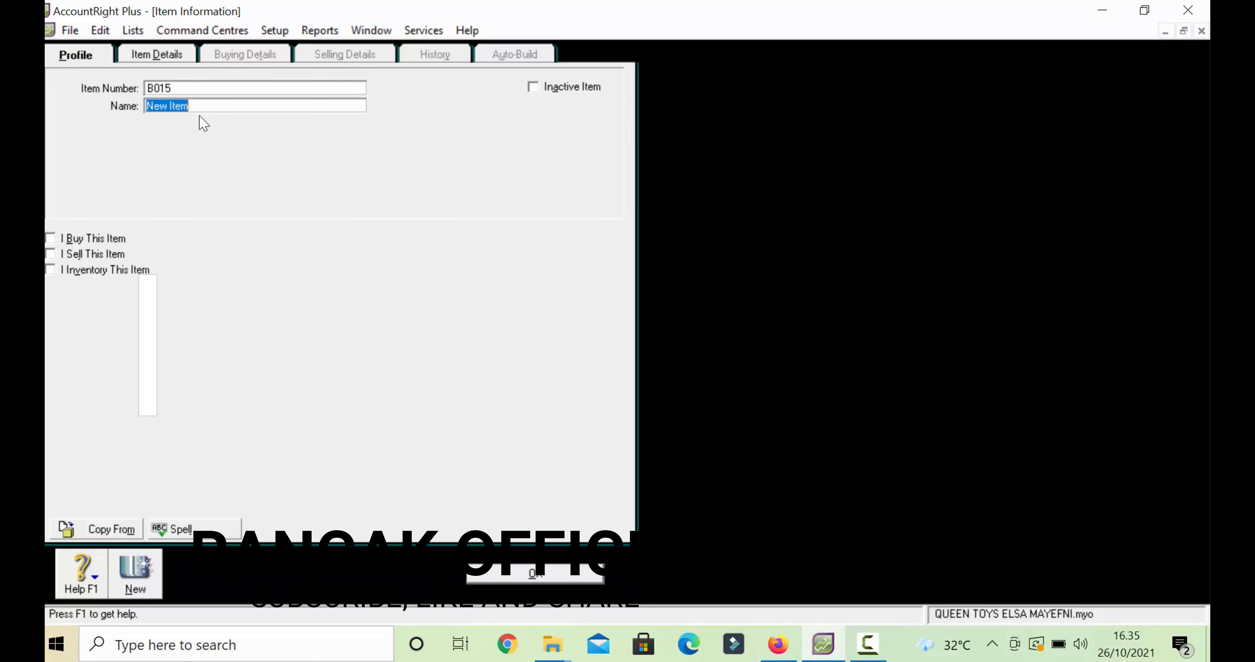
{"action": "type", "text": "BANTAL FROZEN"}
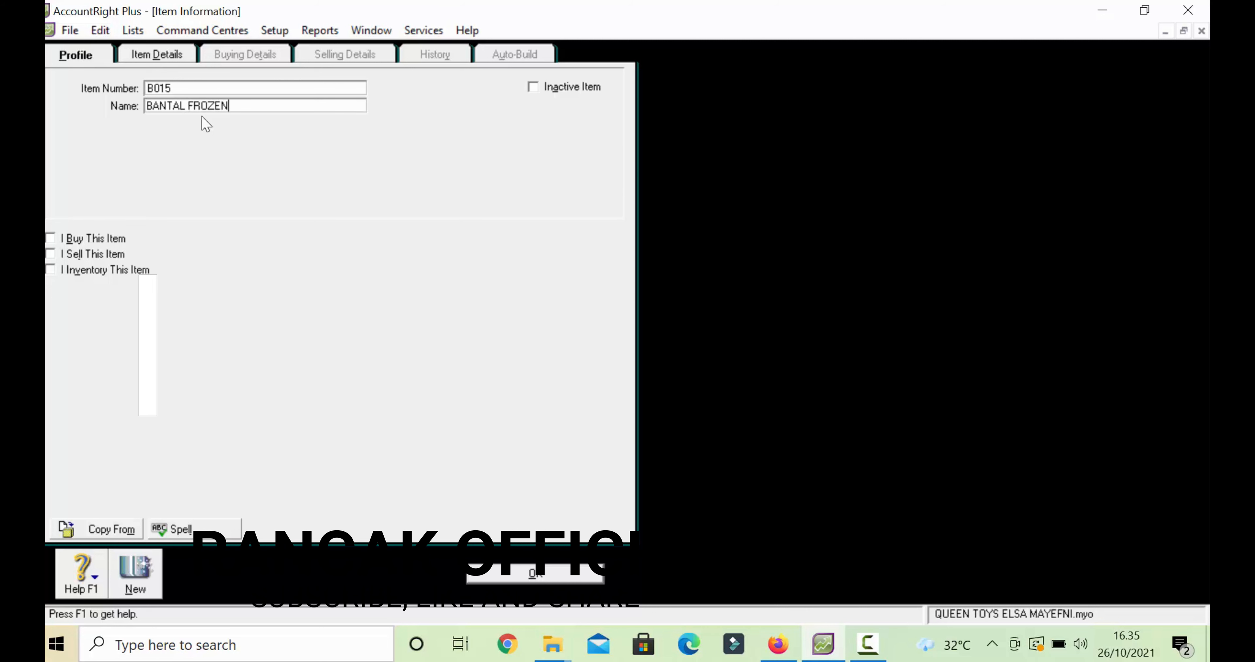
{"action": "left_click", "coordinate": [872, 643]}
{"action": "left_click", "coordinate": [1145, 580]}
{"action": "left_click", "coordinate": [867, 643]}
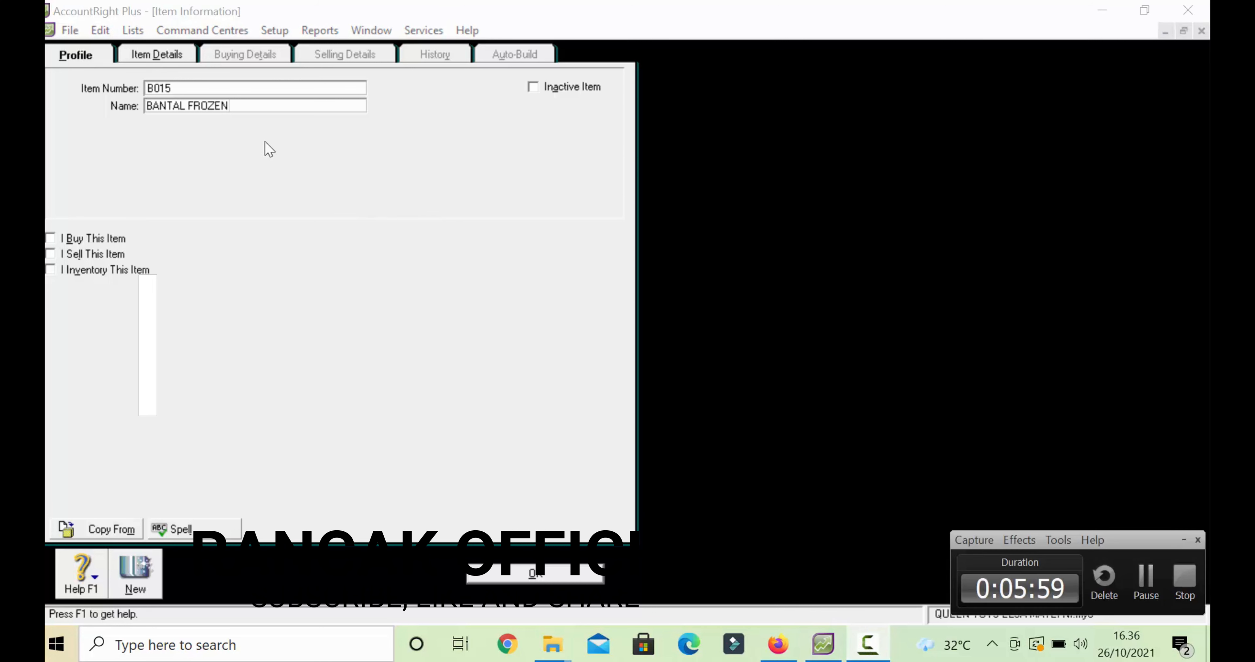
{"action": "double_click", "coordinate": [268, 106]}
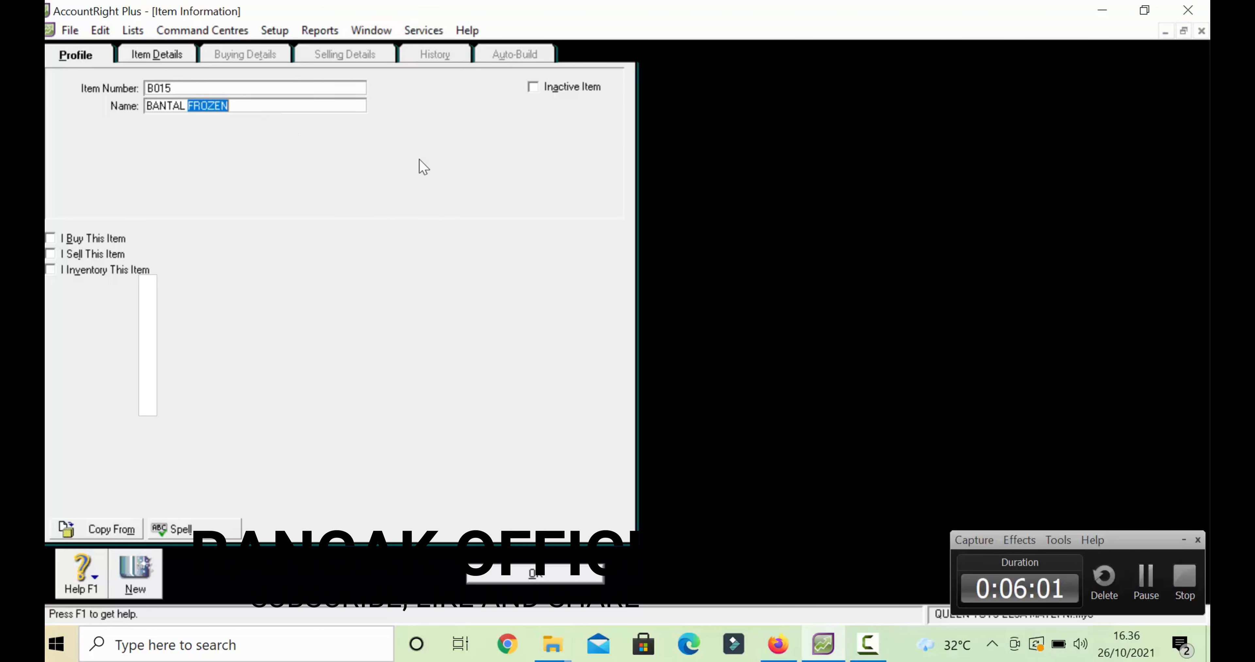
{"action": "key", "text": "Tab"}
{"action": "key", "text": "Tab"}
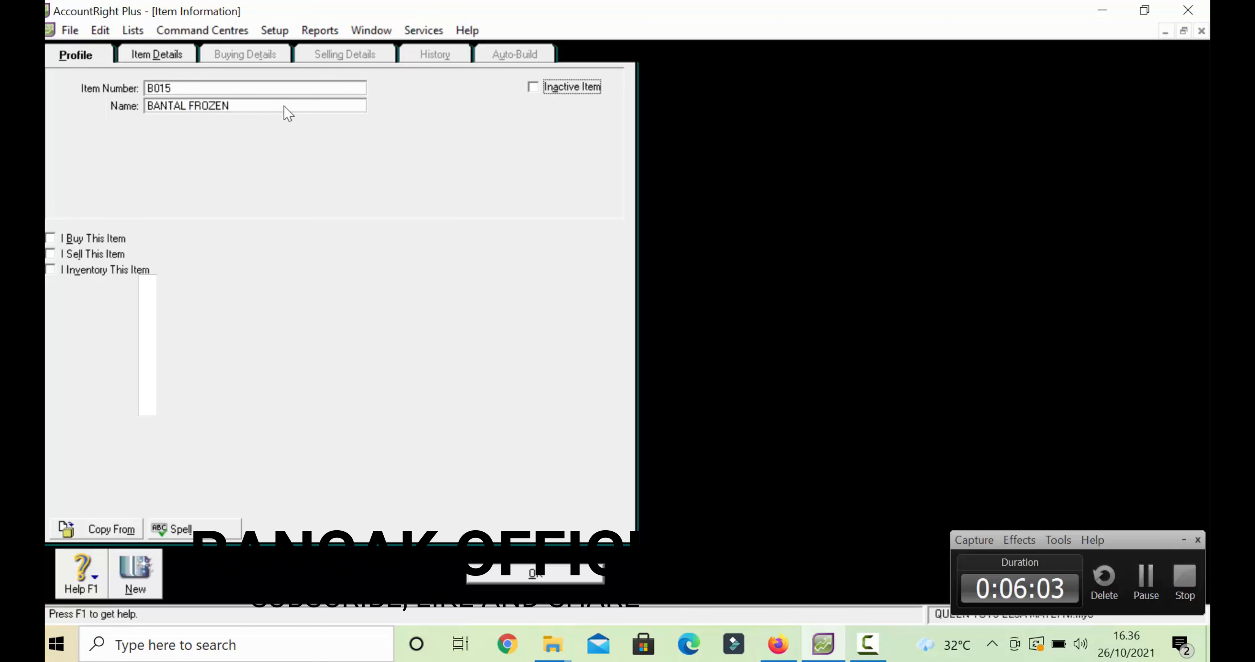
- Mark B015 as bought, sold and inventoried, review its buying and selling details, and save it
{"action": "left_click", "coordinate": [50, 238]}
{"action": "left_click", "coordinate": [51, 255]}
{"action": "left_click", "coordinate": [51, 269]}
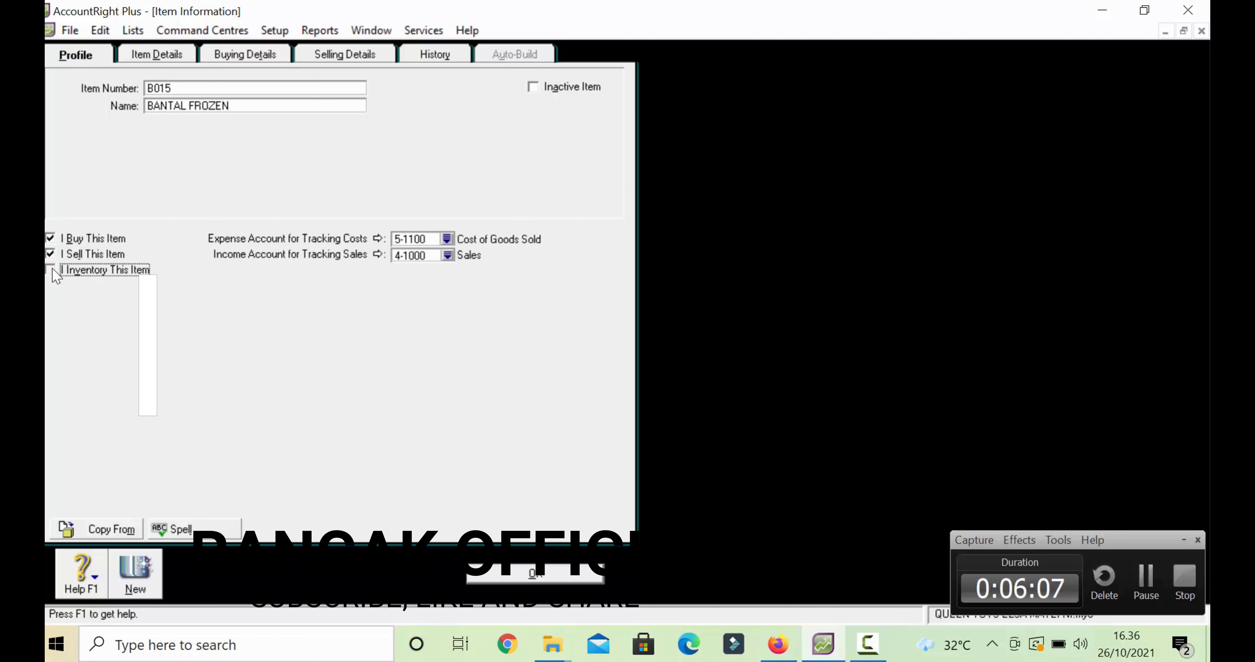
{"action": "left_click", "coordinate": [256, 55]}
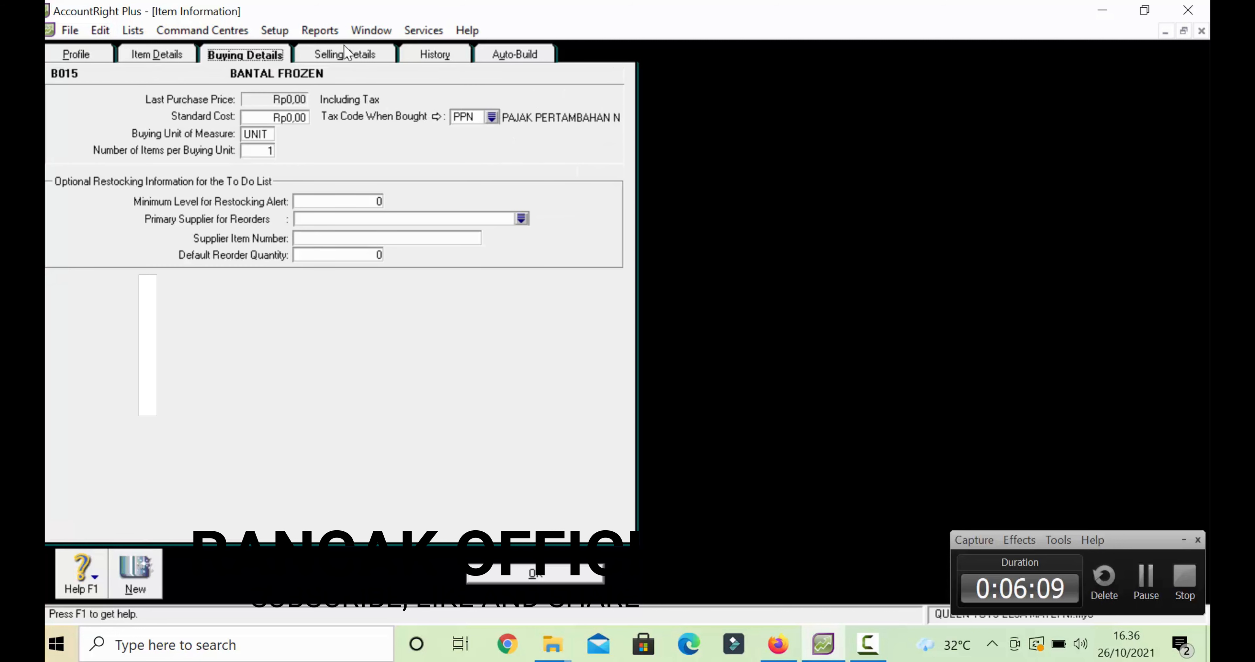
{"action": "left_click", "coordinate": [352, 57]}
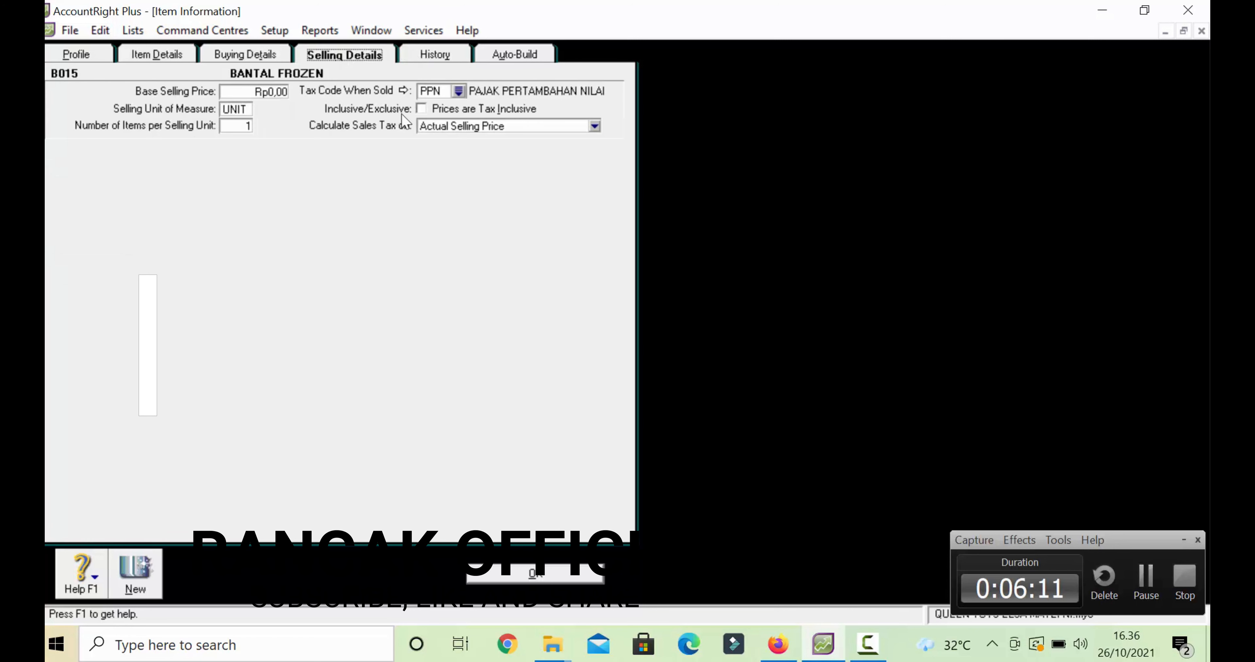
{"action": "left_click", "coordinate": [555, 576]}
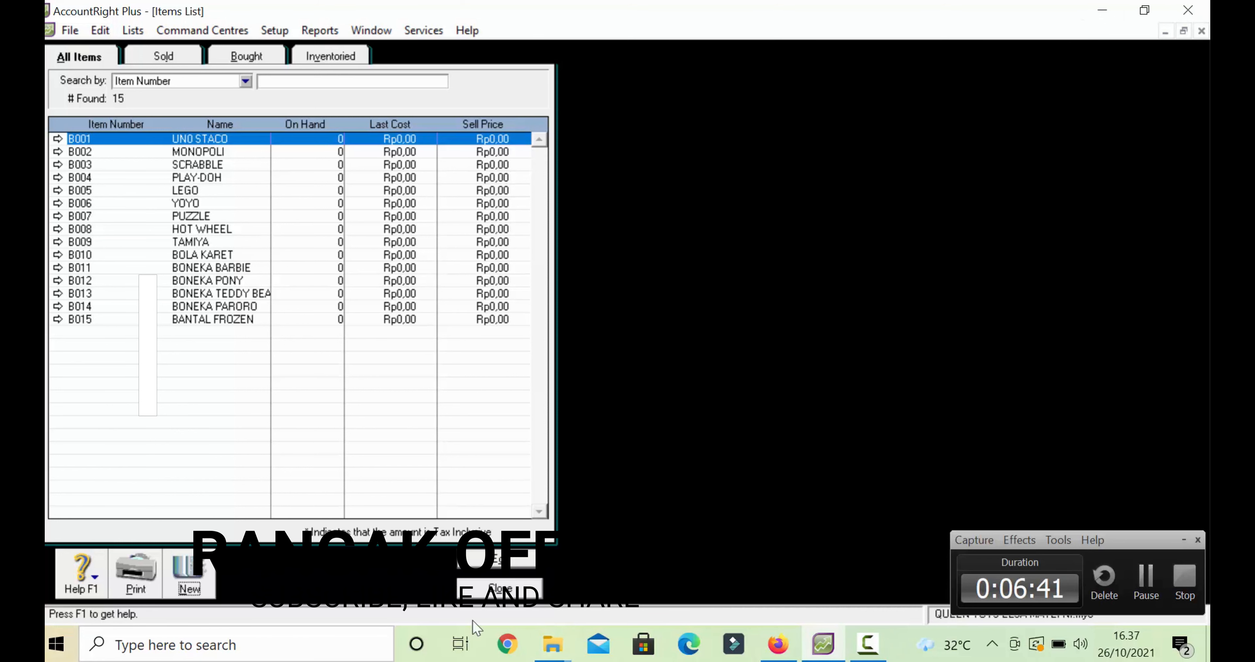
- Start an inventory count and enter counts for B001–B008: 10, 30, 10, 15, 25, 40, 40, 40
{"action": "left_click", "coordinate": [465, 588]}
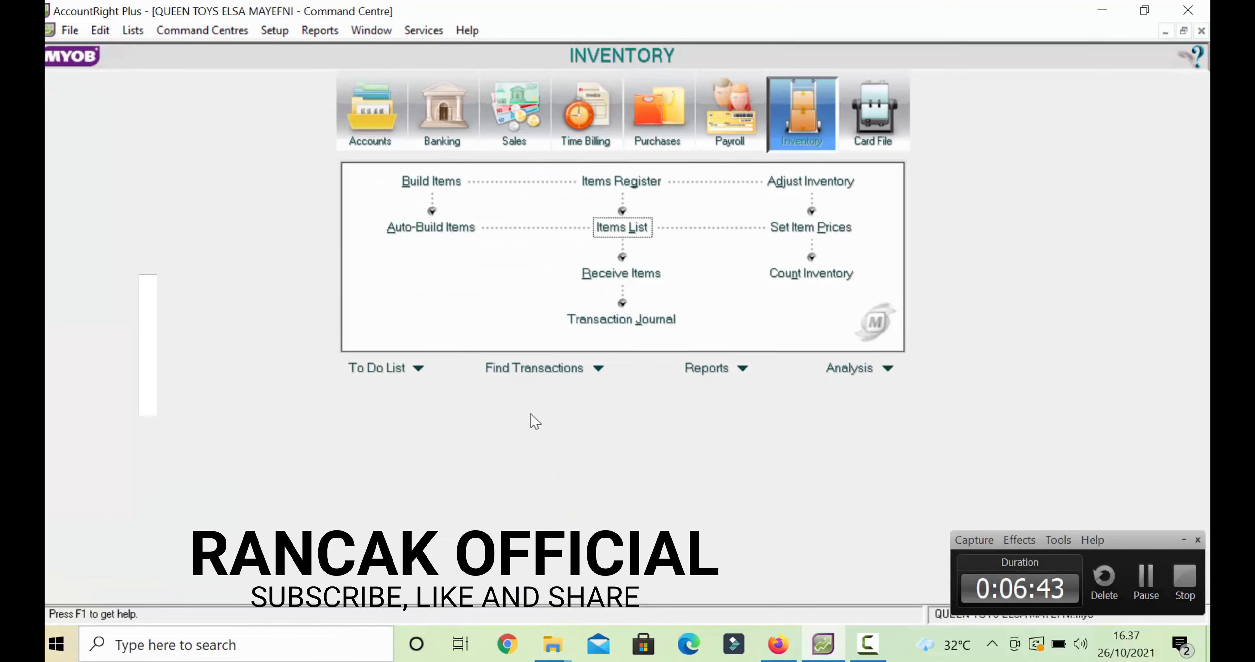
{"action": "left_click", "coordinate": [814, 275]}
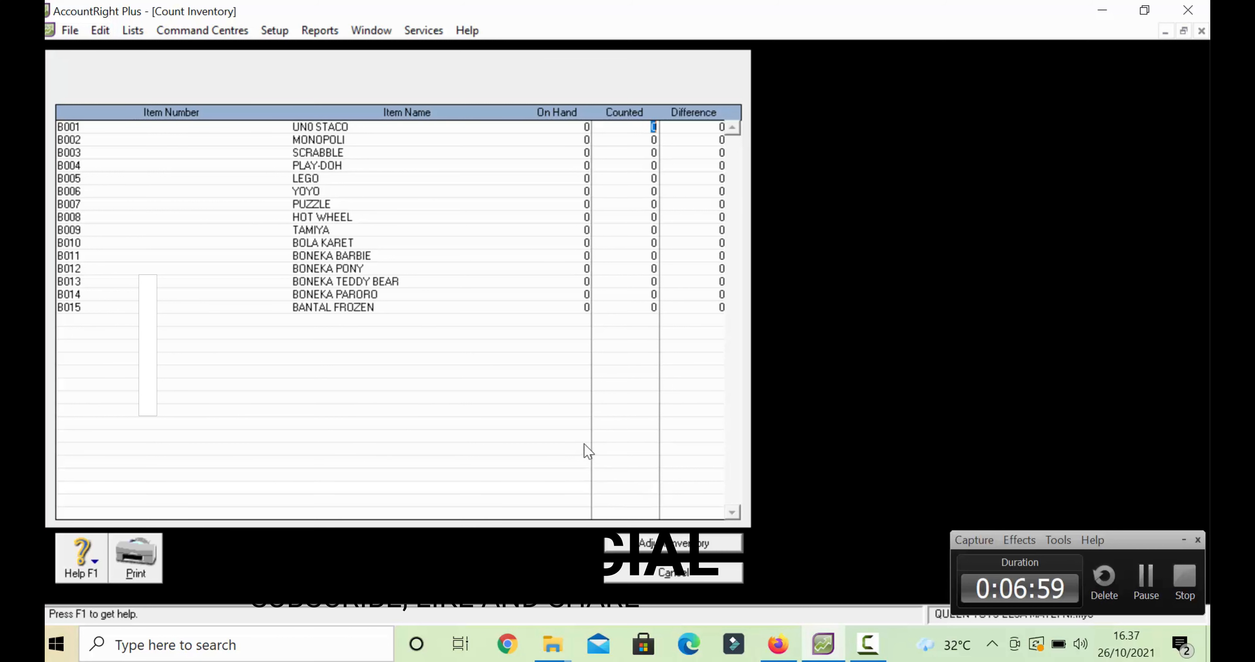
{"action": "type", "text": "10"}
{"action": "key", "text": "Tab"}
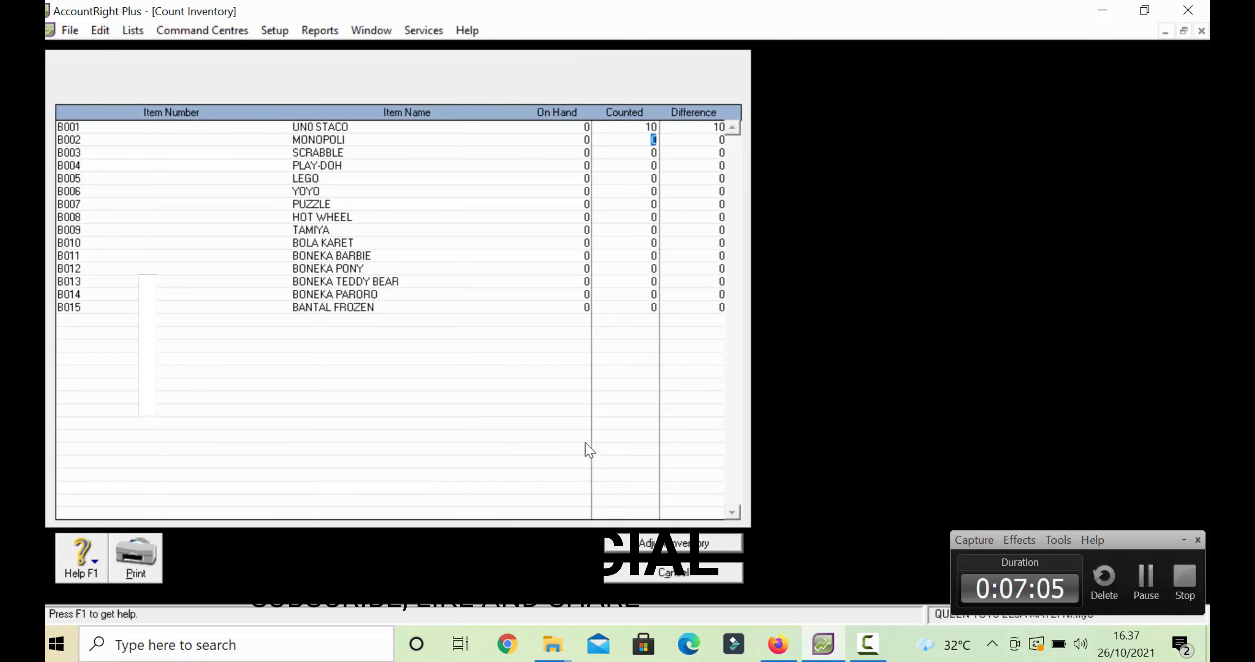
{"action": "type", "text": "30"}
{"action": "key", "text": "Tab"}
{"action": "type", "text": "10"}
{"action": "key", "text": "Tab"}
{"action": "type", "text": "15"}
{"action": "key", "text": "Tab"}
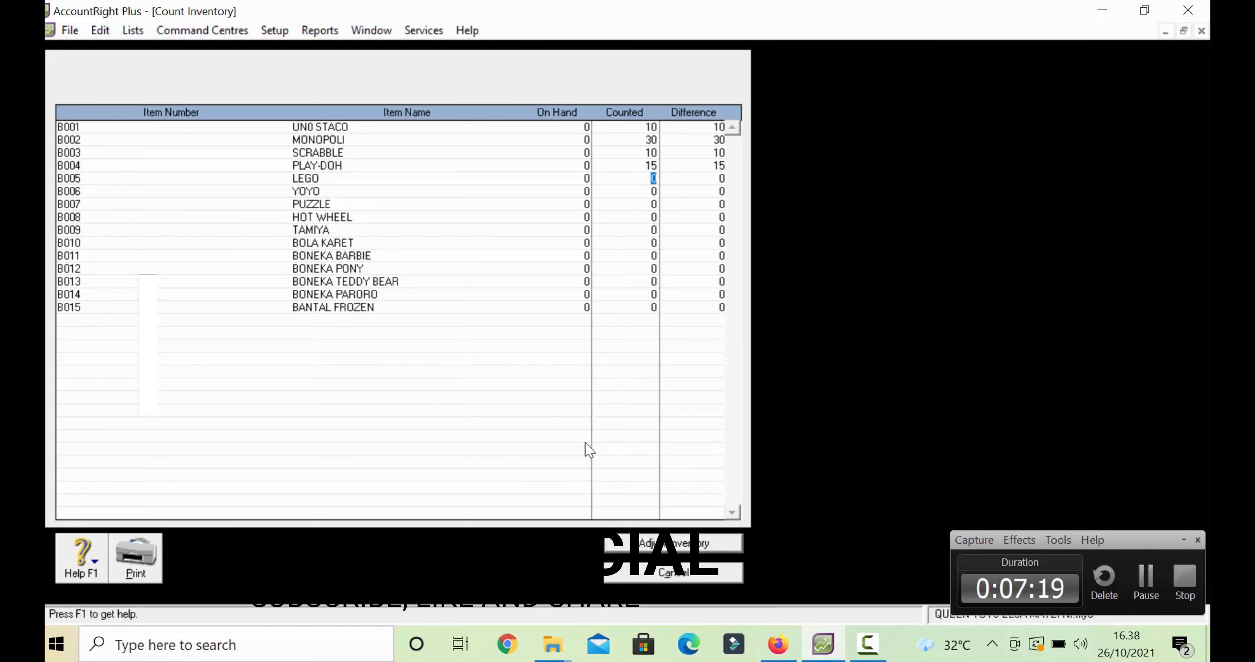
{"action": "type", "text": "25"}
{"action": "key", "text": "Tab"}
{"action": "type", "text": "40"}
{"action": "key", "text": "Tab"}
{"action": "type", "text": "40"}
{"action": "key", "text": "Tab"}
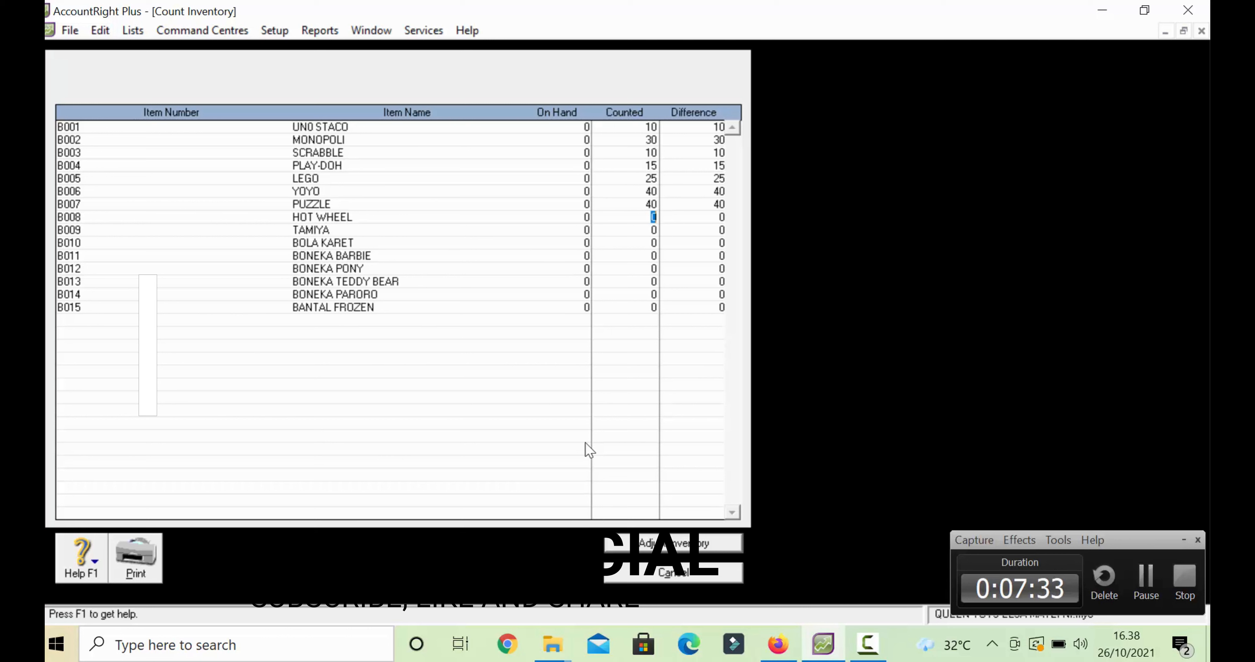
{"action": "type", "text": "40"}
{"action": "key", "text": "Tab"}
- Enter counts for B009–B015, with B010 at 40 and B011–B015 at 15 each
{"action": "type", "text": "2040"}
{"action": "key", "text": "Tab"}
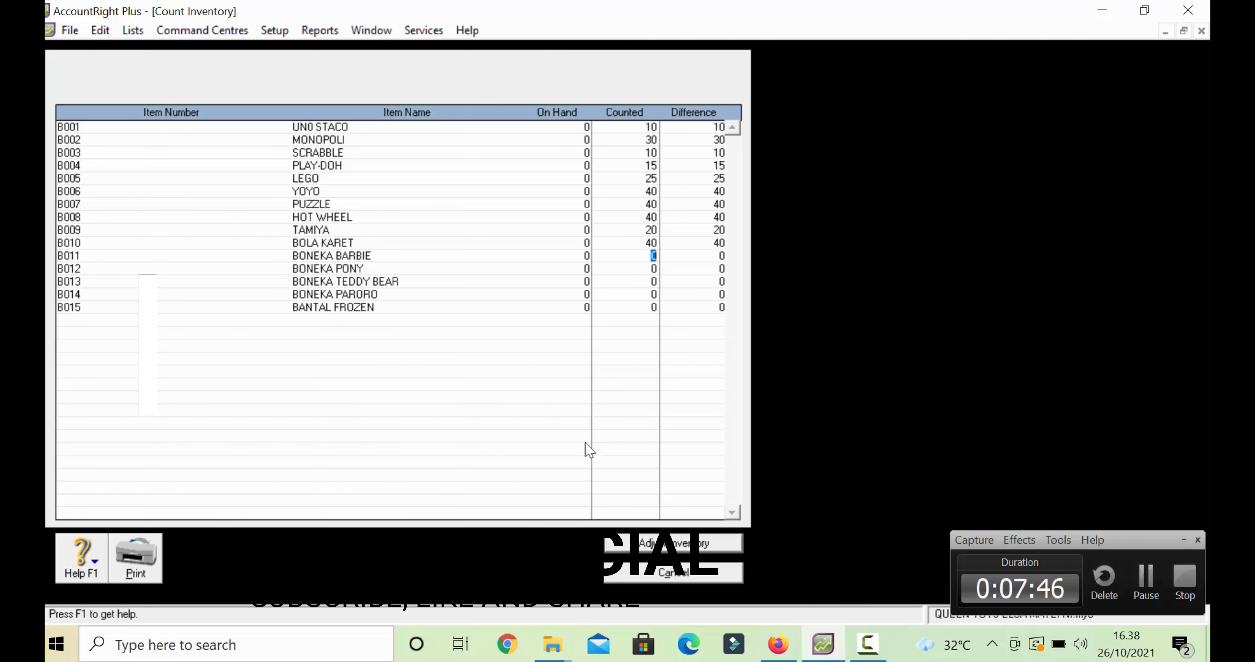
{"action": "type", "text": "15"}
{"action": "key", "text": "Tab"}
{"action": "type", "text": "15"}
{"action": "key", "text": "Tab"}
{"action": "type", "text": "15"}
{"action": "key", "text": "Tab"}
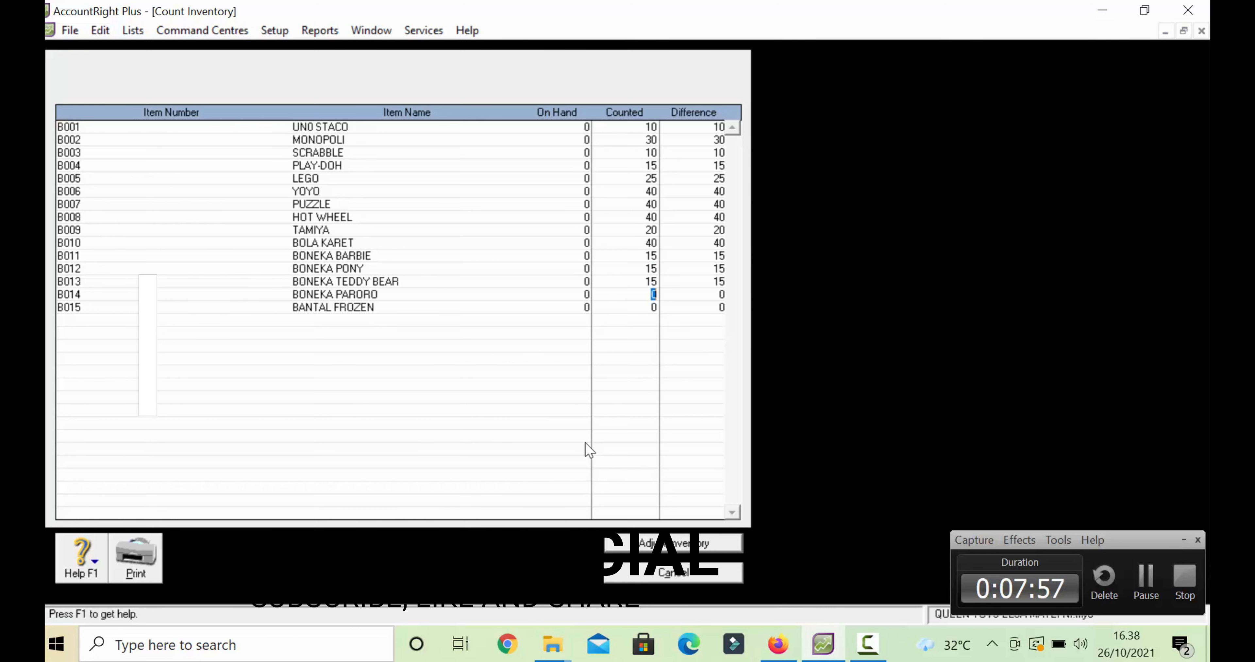
{"action": "type", "text": "15"}
{"action": "key", "text": "Tab"}
{"action": "type", "text": "15"}
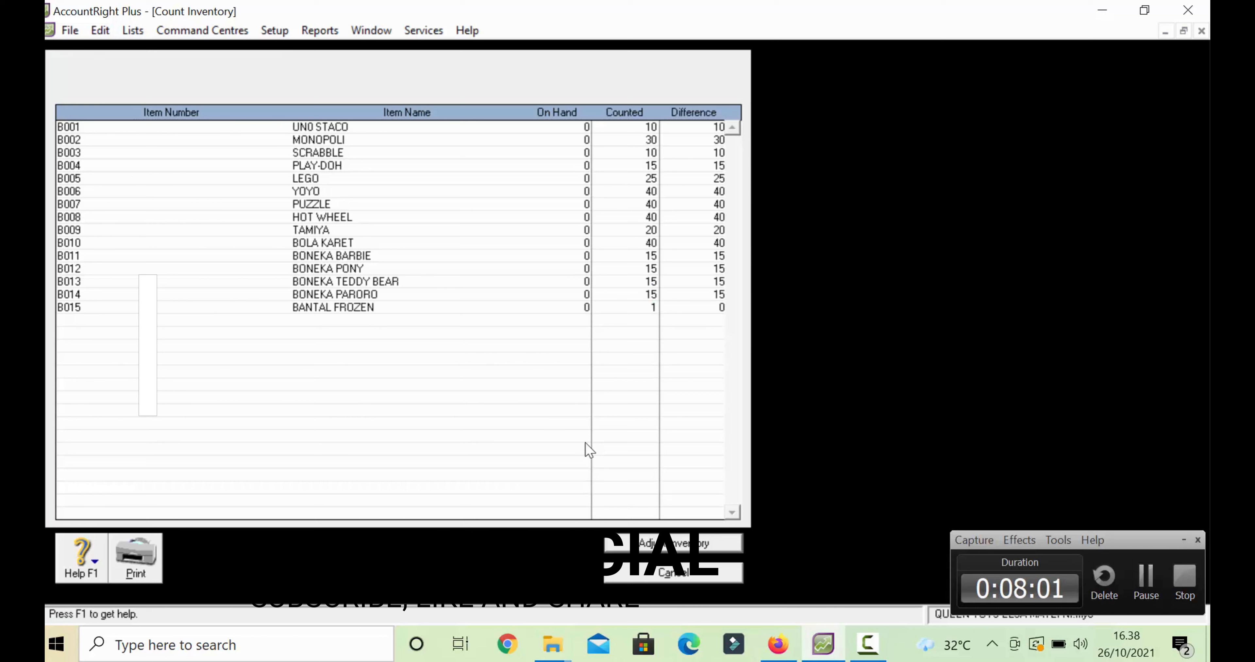
{"action": "key", "text": "Tab"}
- Turn the counts into an adjustment using 1-1400 Merchandise Inventory as default account
{"action": "left_click", "coordinate": [678, 549]}
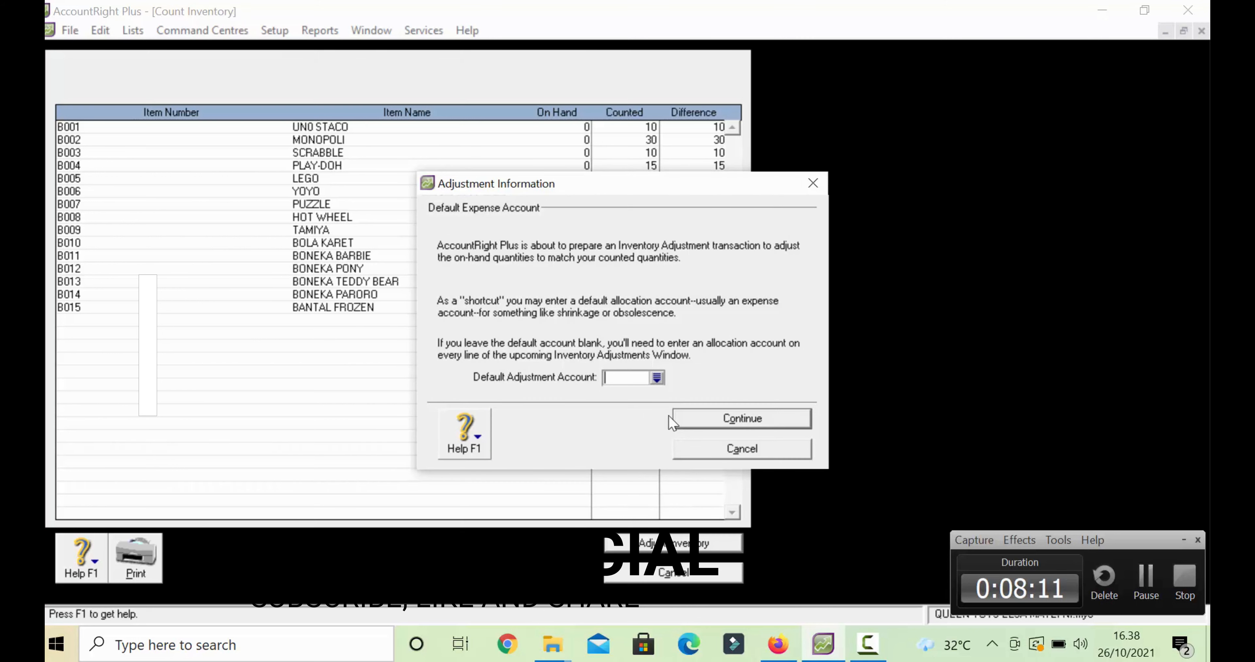
{"action": "left_click", "coordinate": [657, 378]}
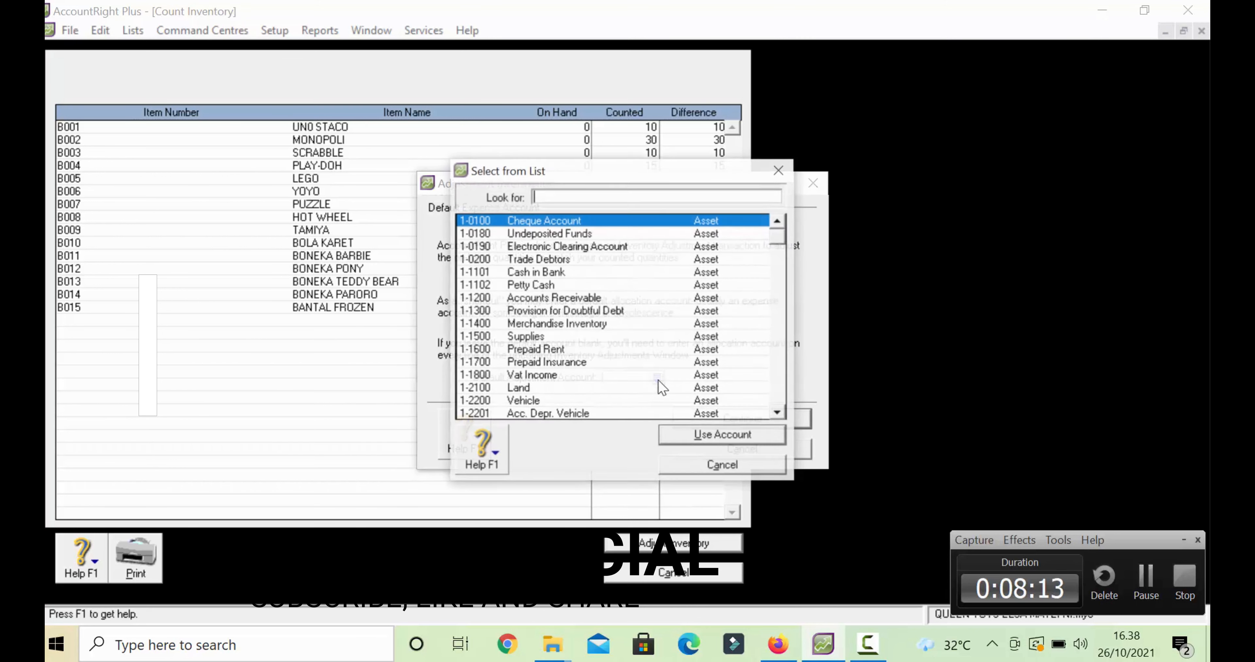
{"action": "left_click", "coordinate": [598, 324]}
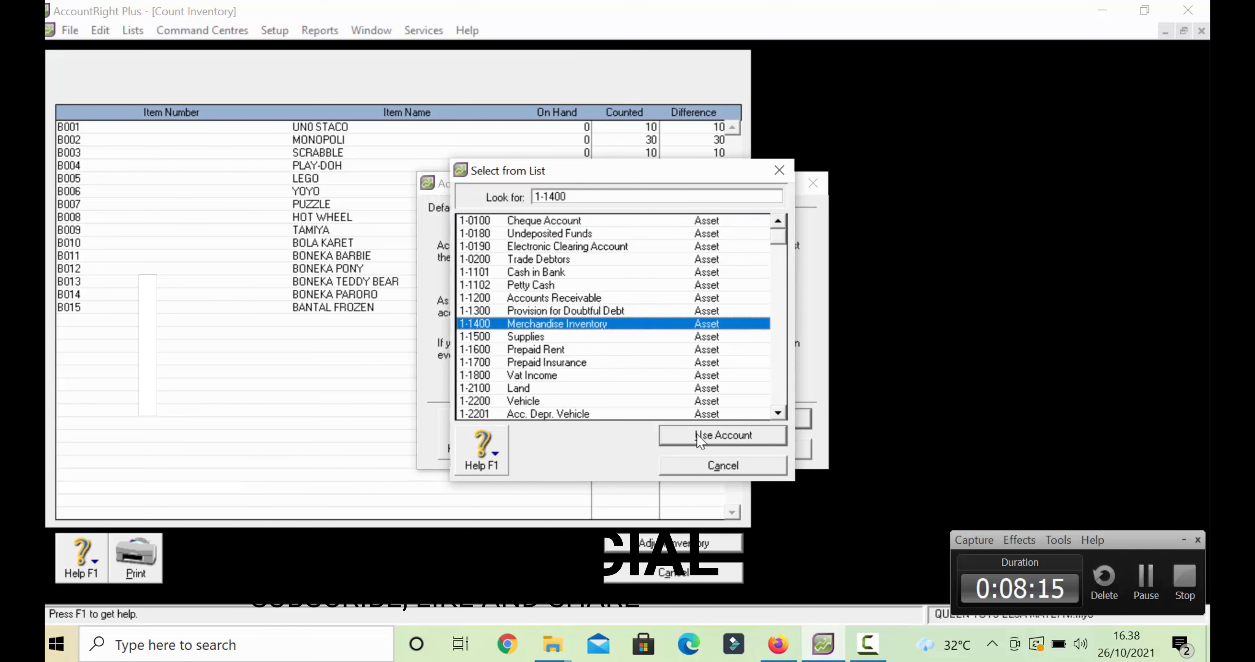
{"action": "left_click", "coordinate": [700, 438]}
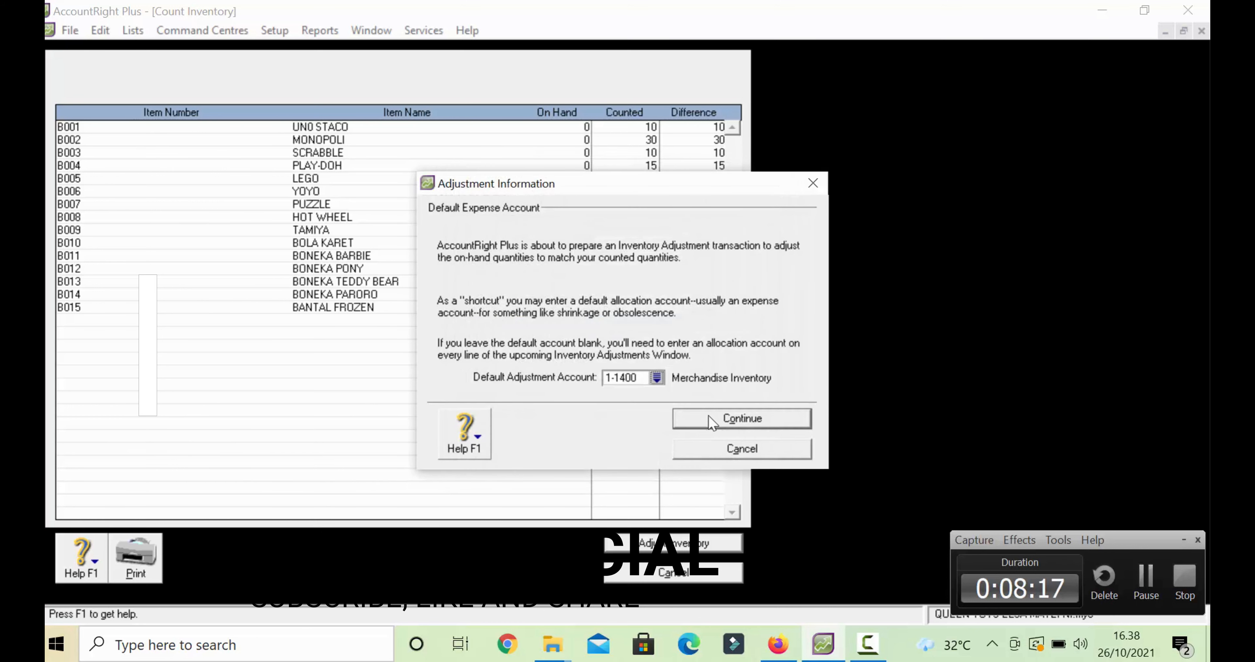
- Date the adjustment journal 01/09/2017 with memo SALDO AWAL PERSEDIAAN BARANG DAGANGAN
{"action": "left_click", "coordinate": [709, 416]}
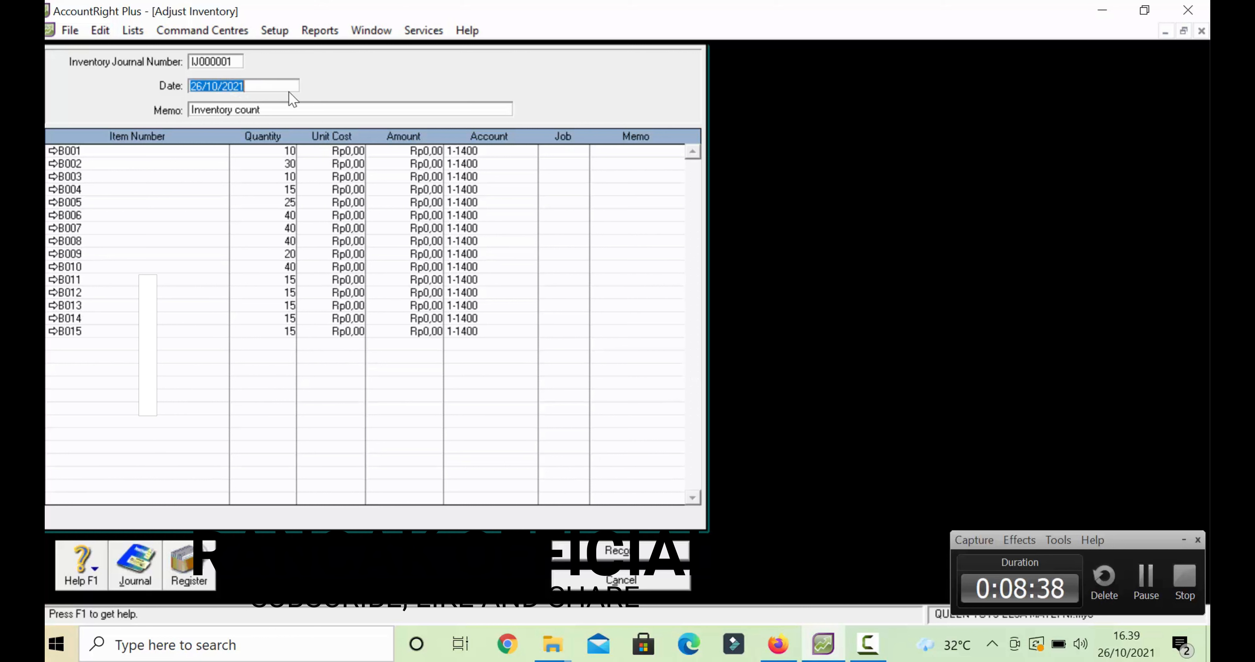
{"action": "type", "text": "01"}
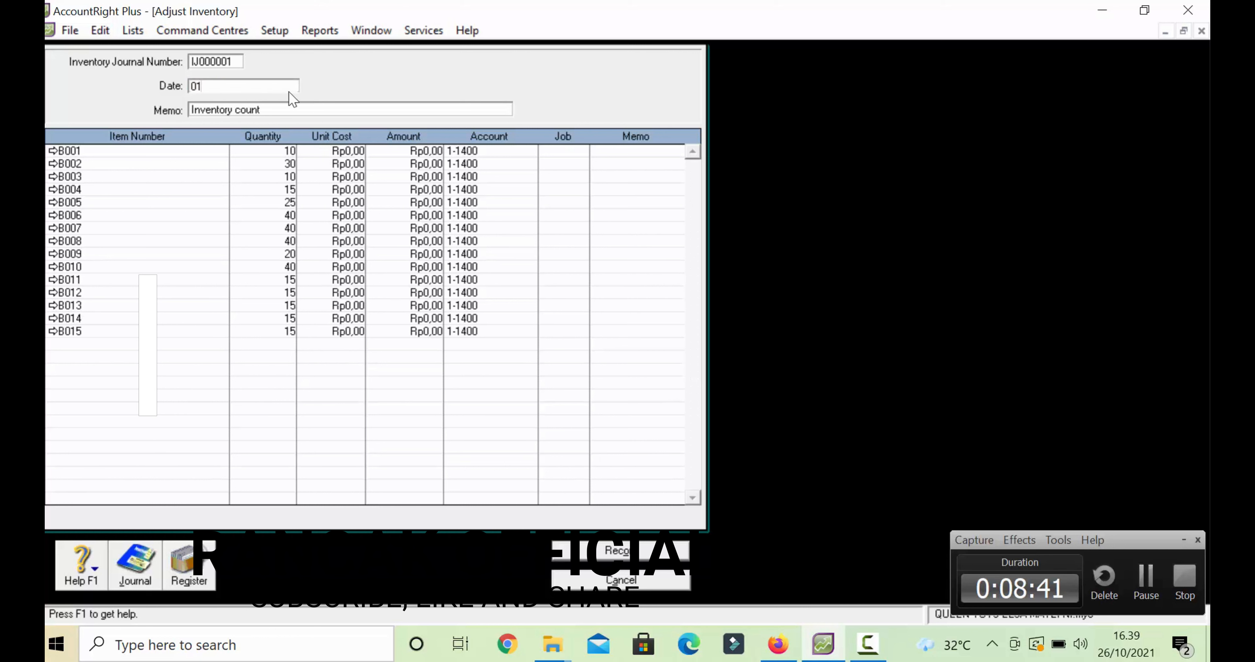
{"action": "type", "text": "/09/2017"}
{"action": "left_click", "coordinate": [323, 109]}
{"action": "type", "text": "SA"}
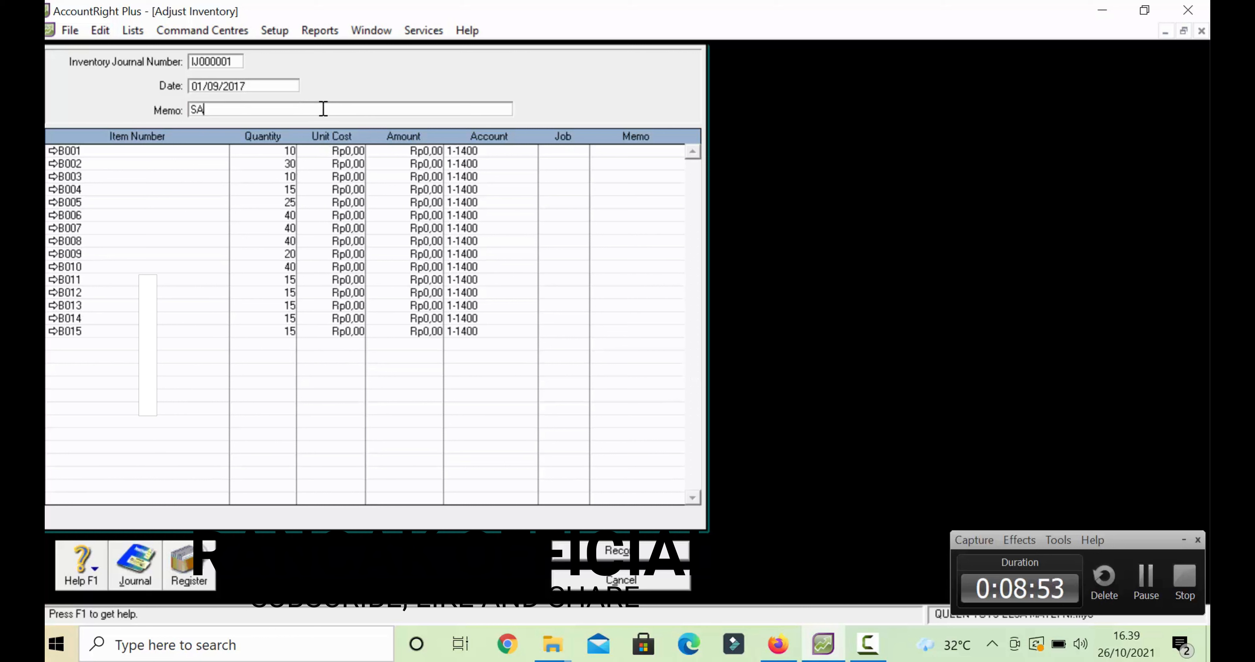
{"action": "type", "text": "LDO AWAL PERSEDIAA"}
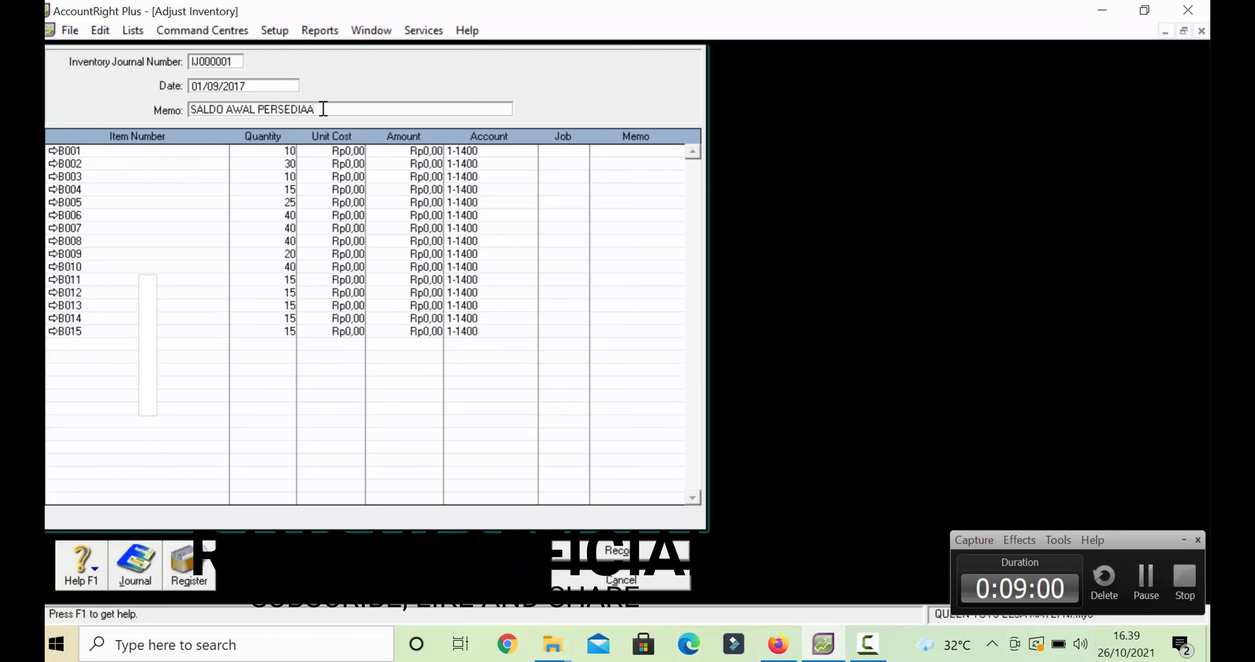
{"action": "type", "text": "N BARANG D"}
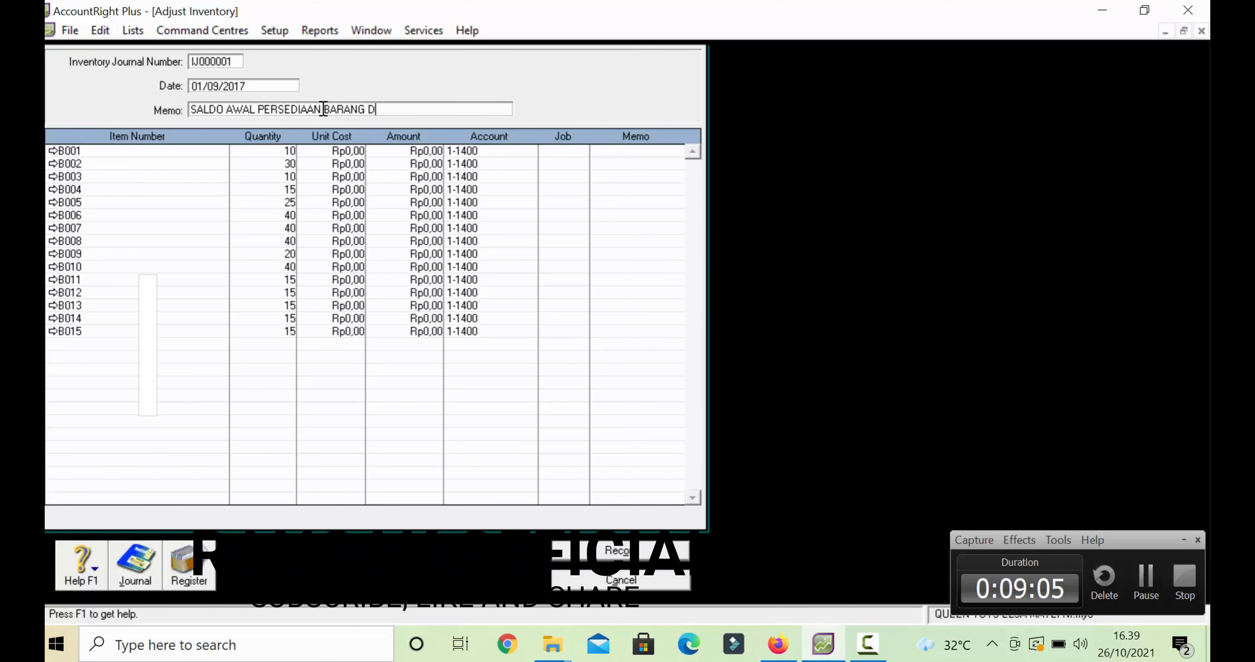
{"action": "type", "text": "AGANGAN"}
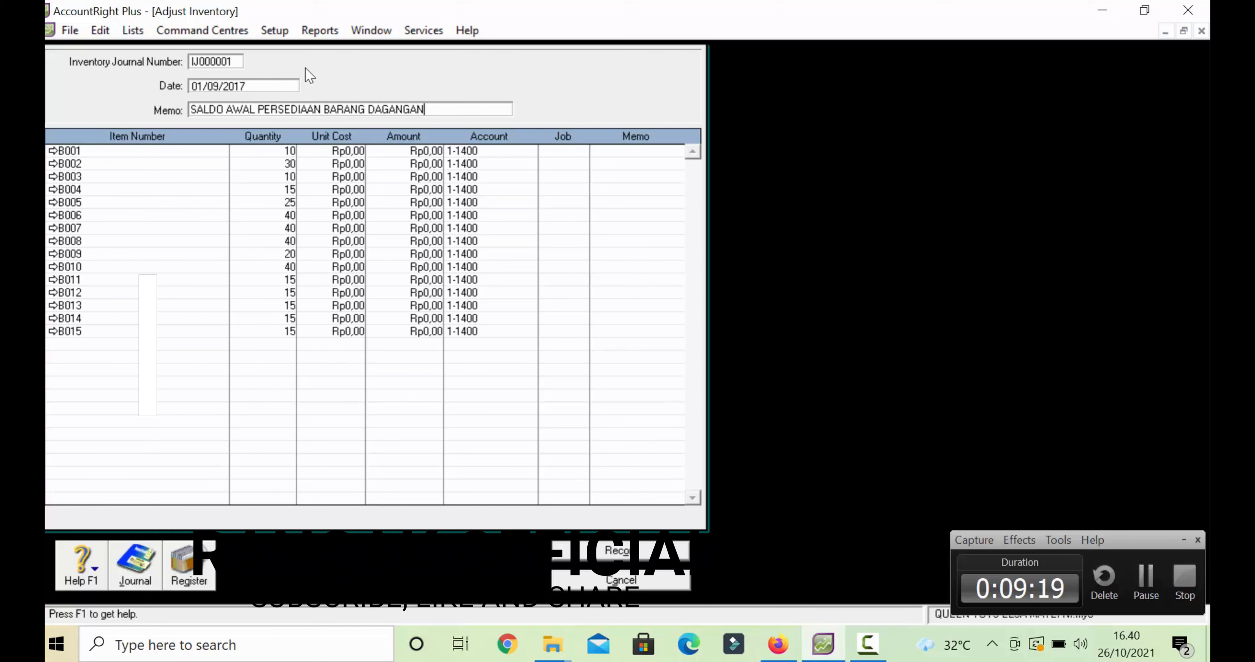
- Re-enter the journal number as IJ000001 and select B001's unit cost cell
{"action": "left_click", "coordinate": [226, 60]}
{"action": "left_click", "coordinate": [238, 62]}
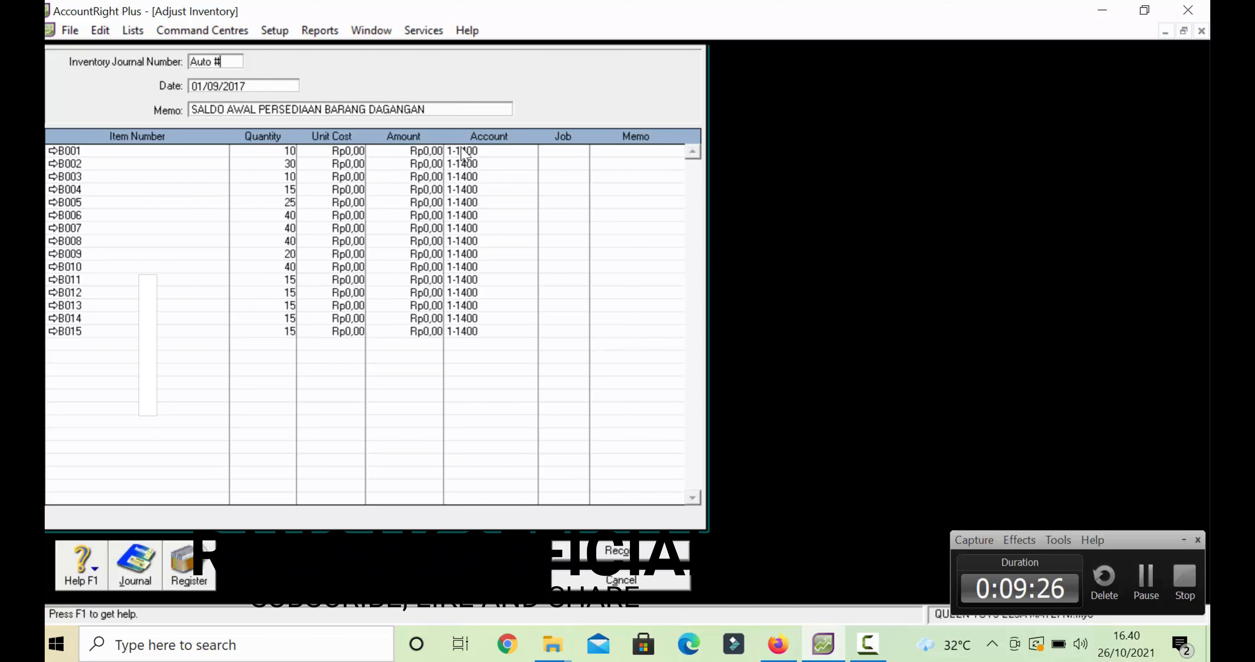
{"action": "key", "text": "BackSpace"}
{"action": "key", "text": "BackSpace"}
{"action": "key", "text": "BackSpace"}
{"action": "key", "text": "BackSpace"}
{"action": "key", "text": "BackSpace"}
{"action": "key", "text": "BackSpace"}
{"action": "key", "text": "Tab"}
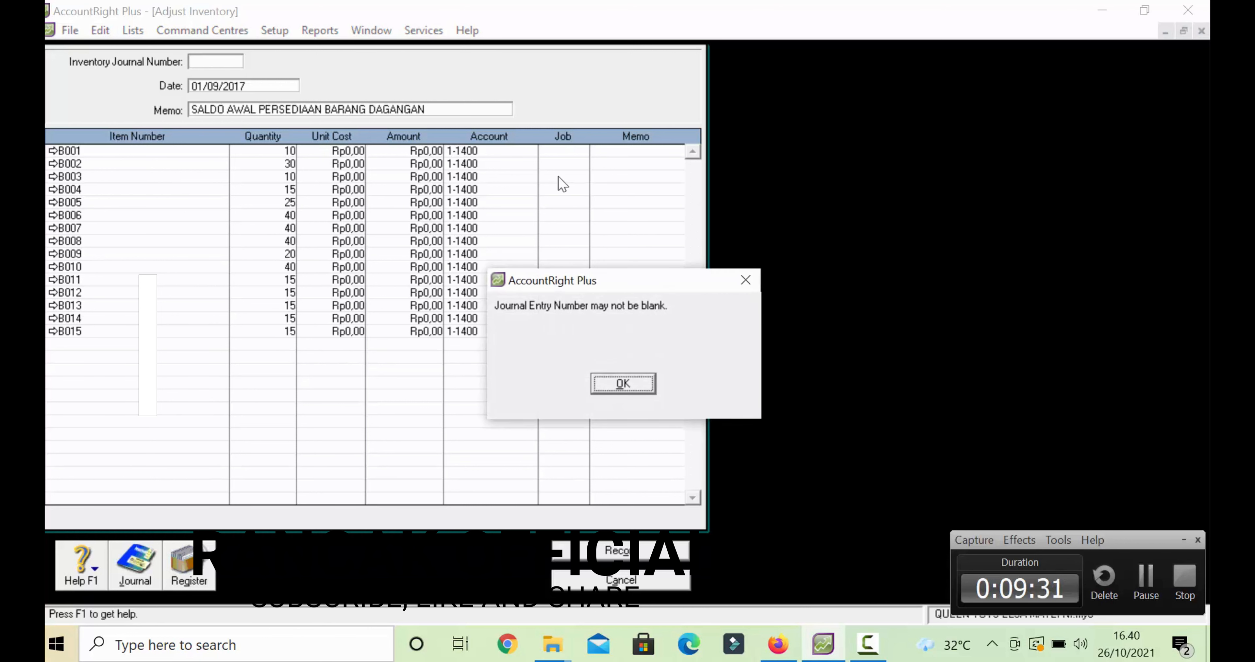
{"action": "left_click", "coordinate": [614, 385]}
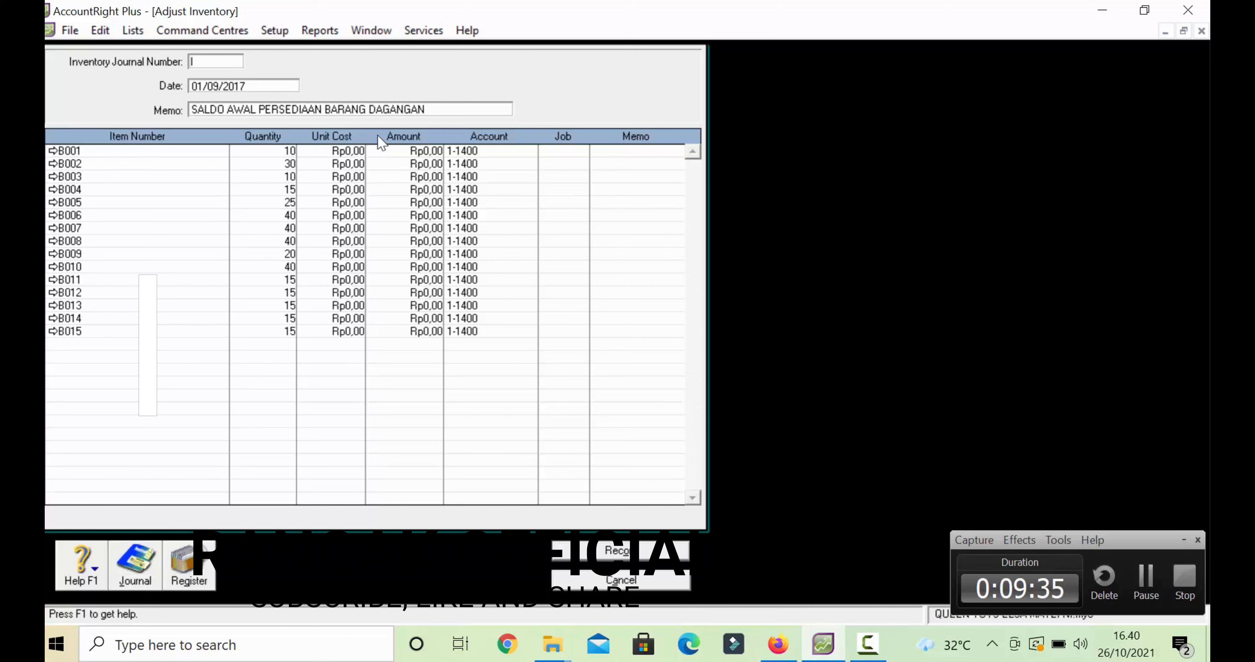
{"action": "type", "text": "IJ000001"}
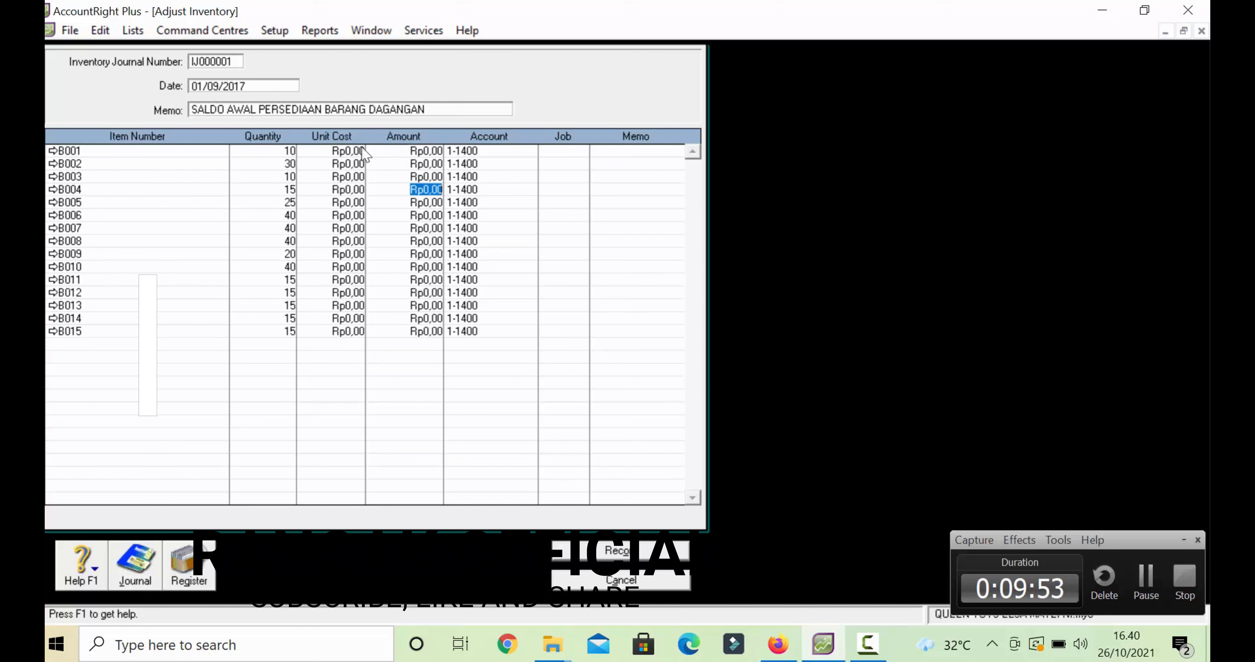
{"action": "left_click", "coordinate": [356, 147]}
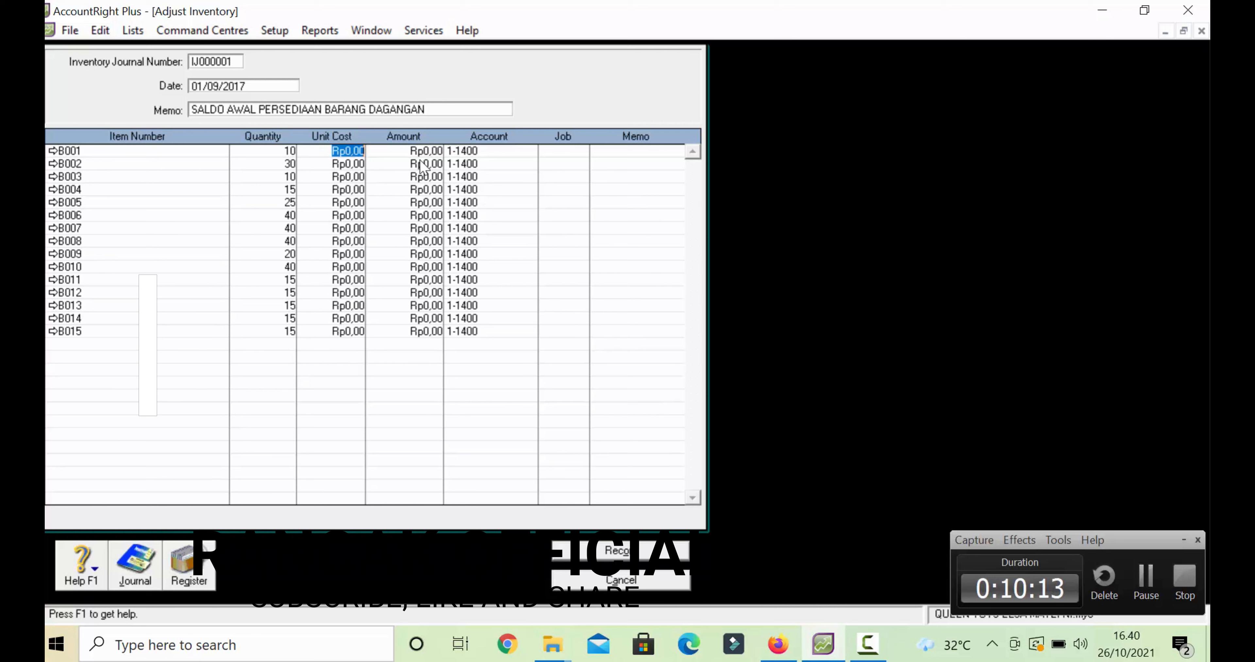
- Enter unit costs for B001–B003: 90.000, 25000 and 90000
{"action": "type", "text": "9"}
{"action": "type", "text": "0.0"}
{"action": "type", "text": "00"}
{"action": "key", "text": "Tab"}
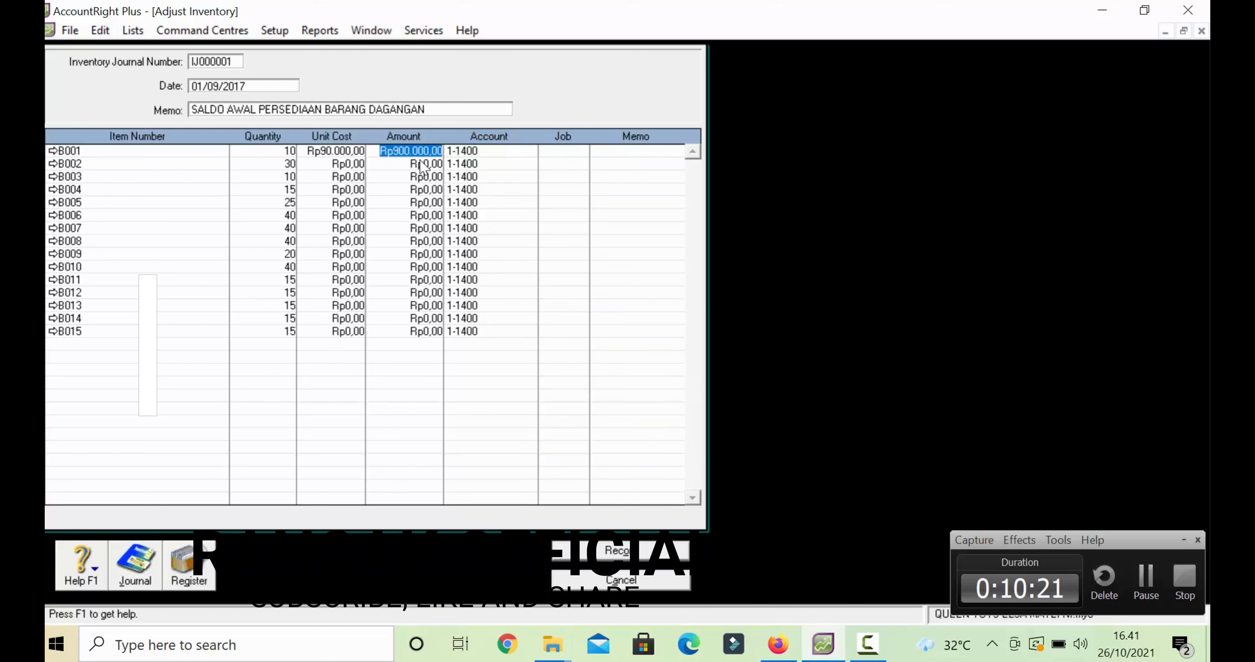
{"action": "left_click", "coordinate": [344, 165]}
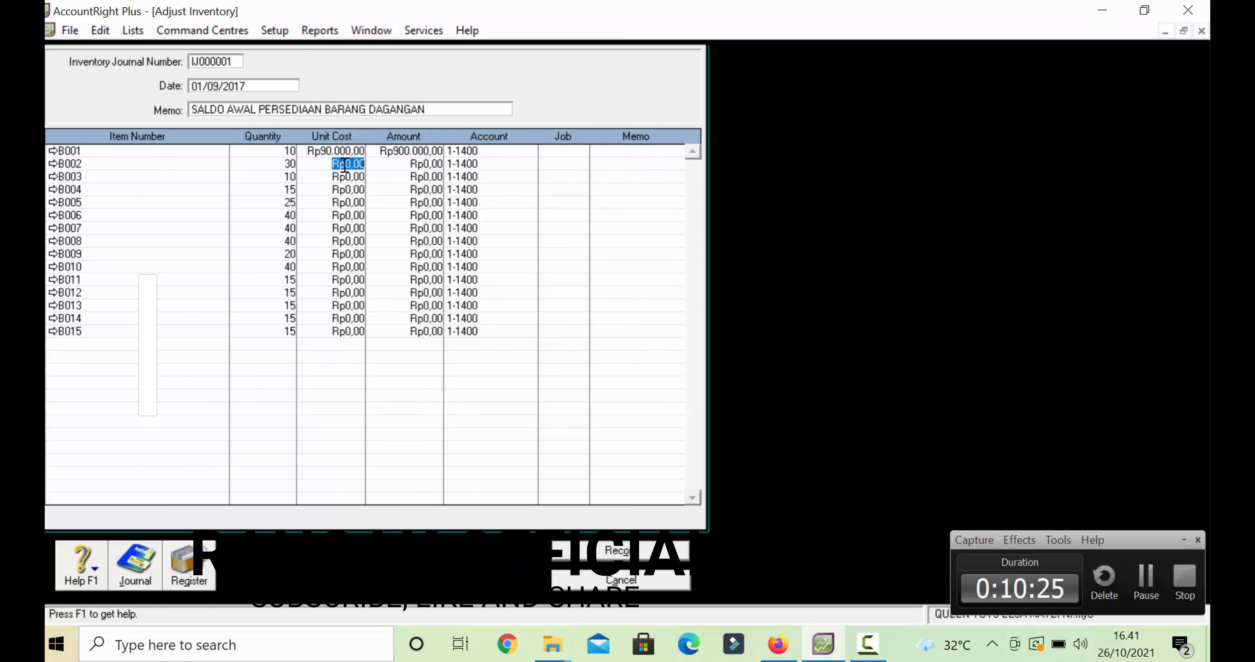
{"action": "type", "text": "25000"}
{"action": "key", "text": "Tab"}
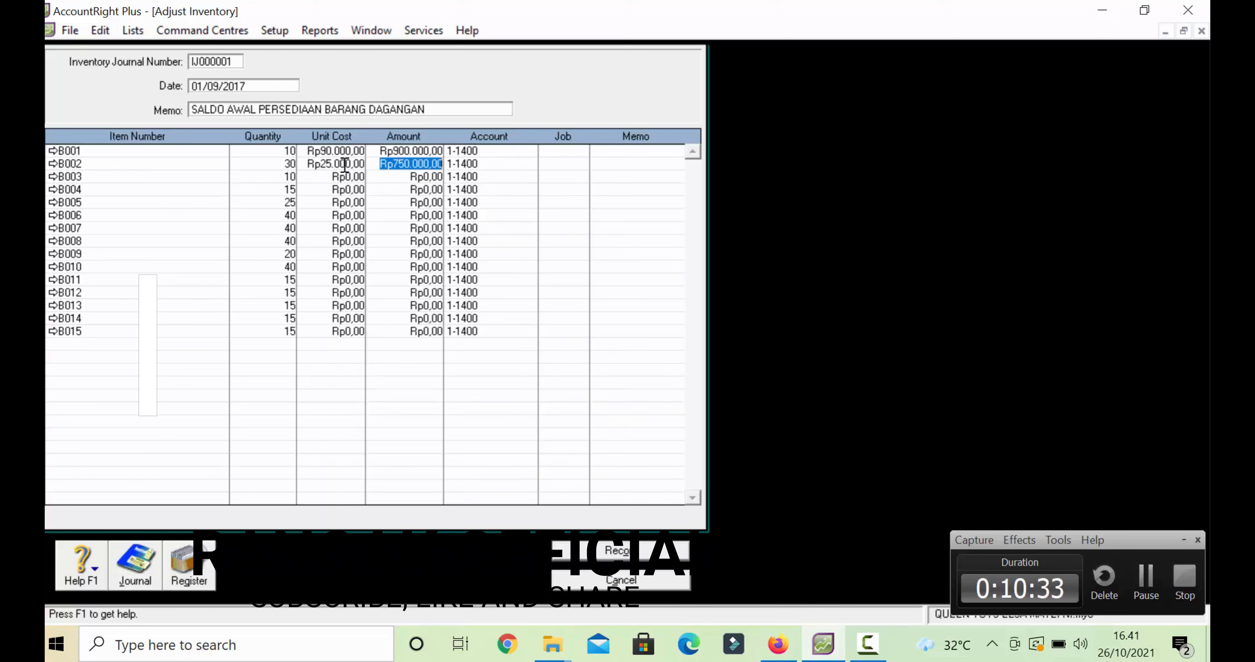
{"action": "left_click", "coordinate": [324, 172]}
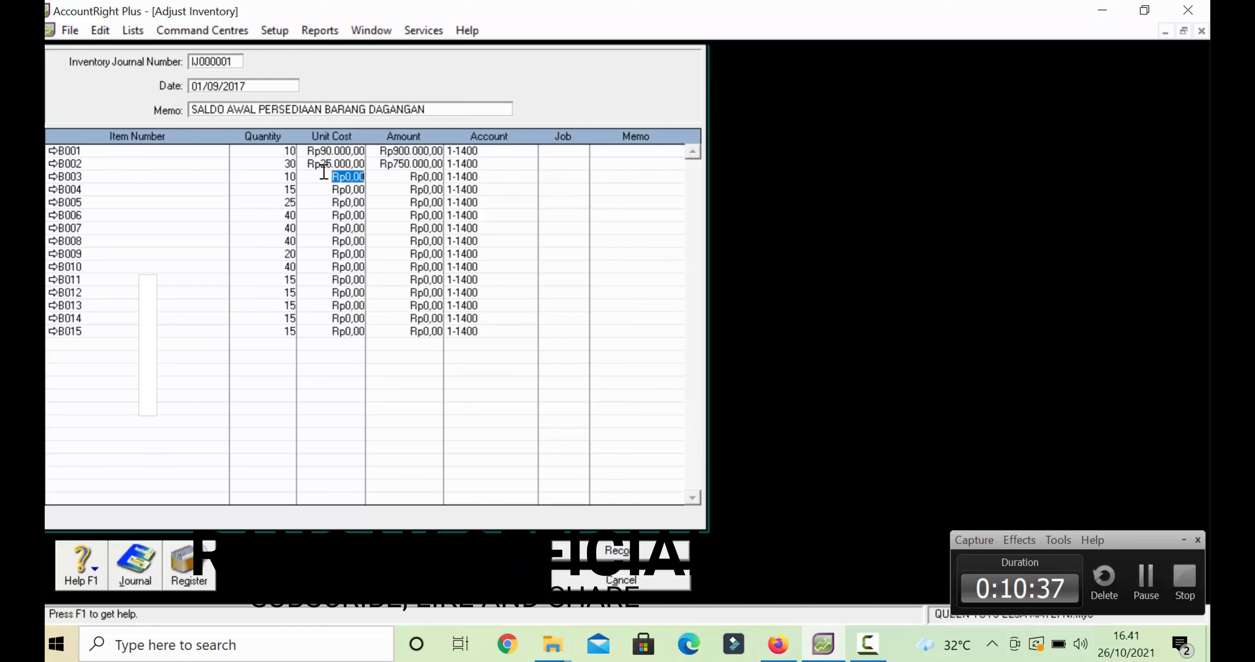
{"action": "type", "text": "90000"}
{"action": "key", "text": "Tab"}
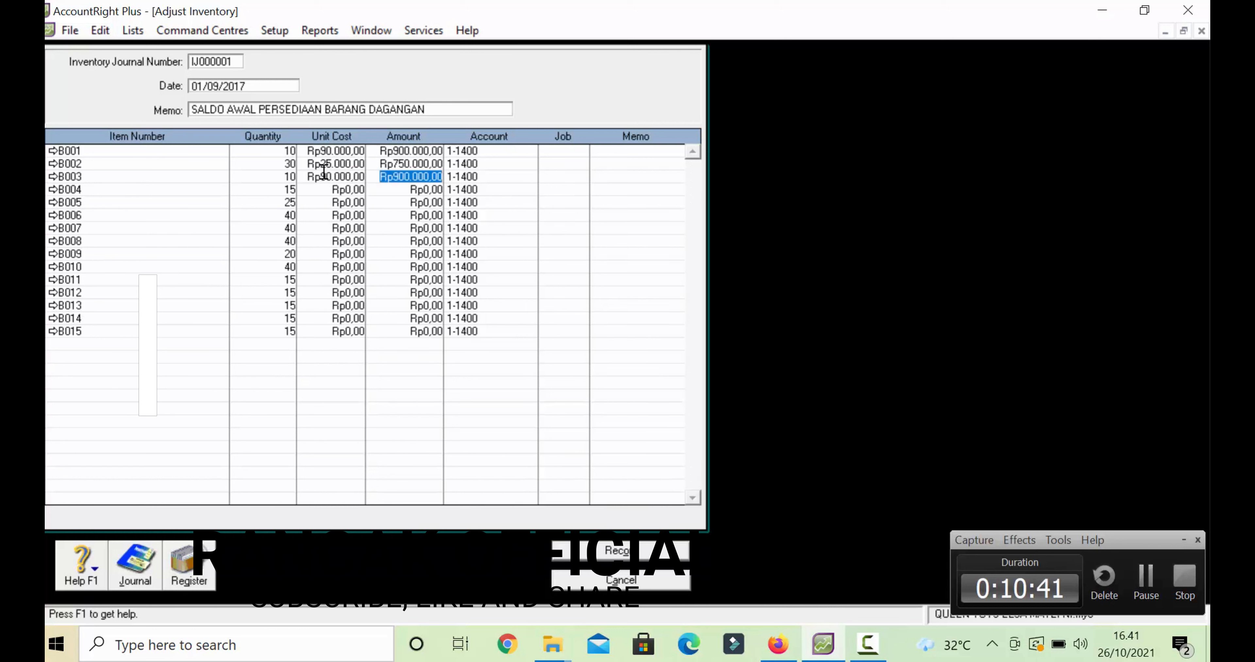
- Enter unit costs 40000 for B004 and 80000 for B005
{"action": "left_click", "coordinate": [330, 190]}
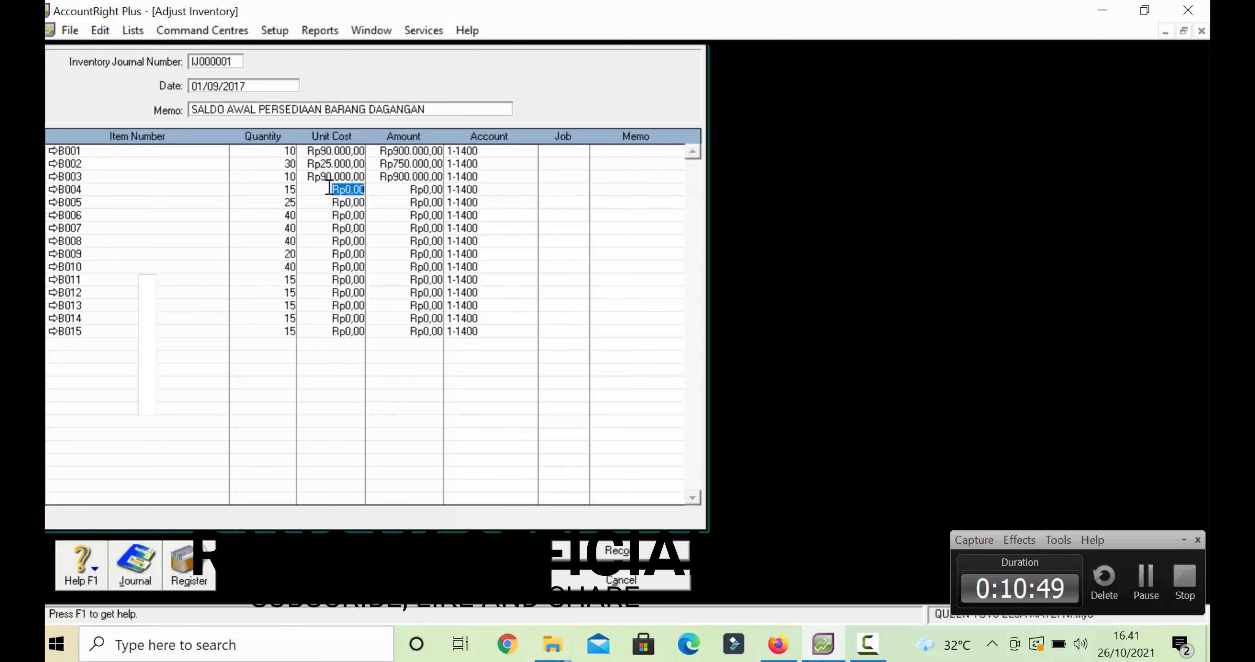
{"action": "type", "text": "40000"}
{"action": "key", "text": "Tab"}
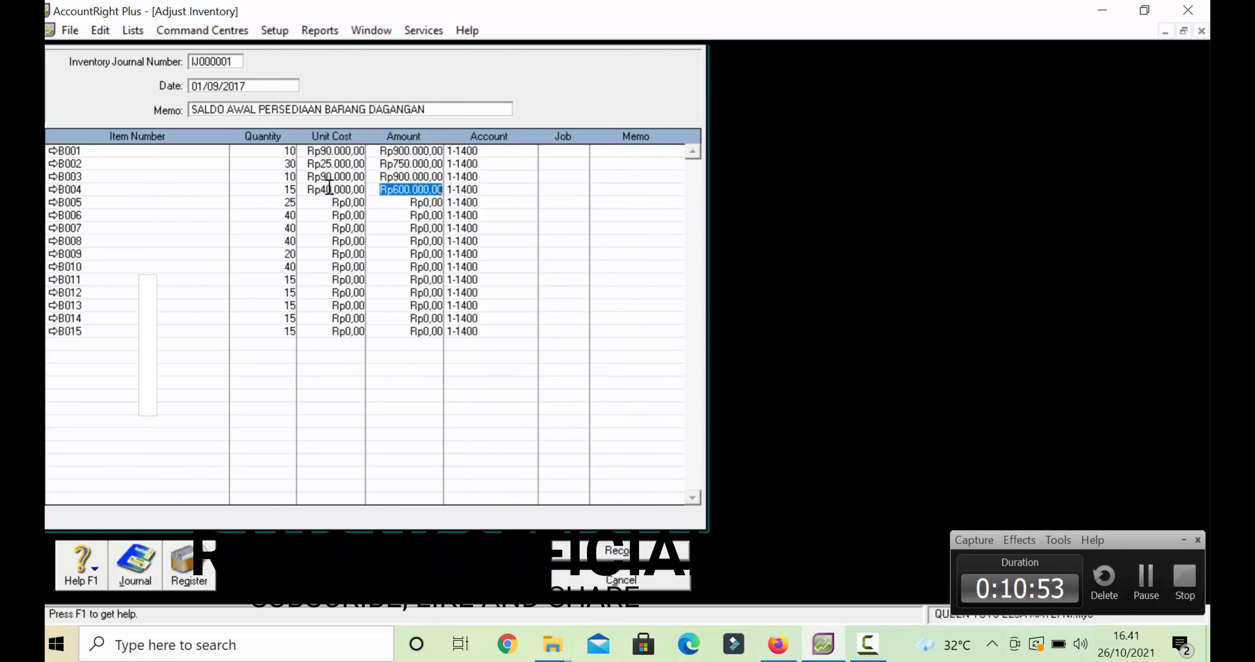
{"action": "left_click", "coordinate": [343, 202]}
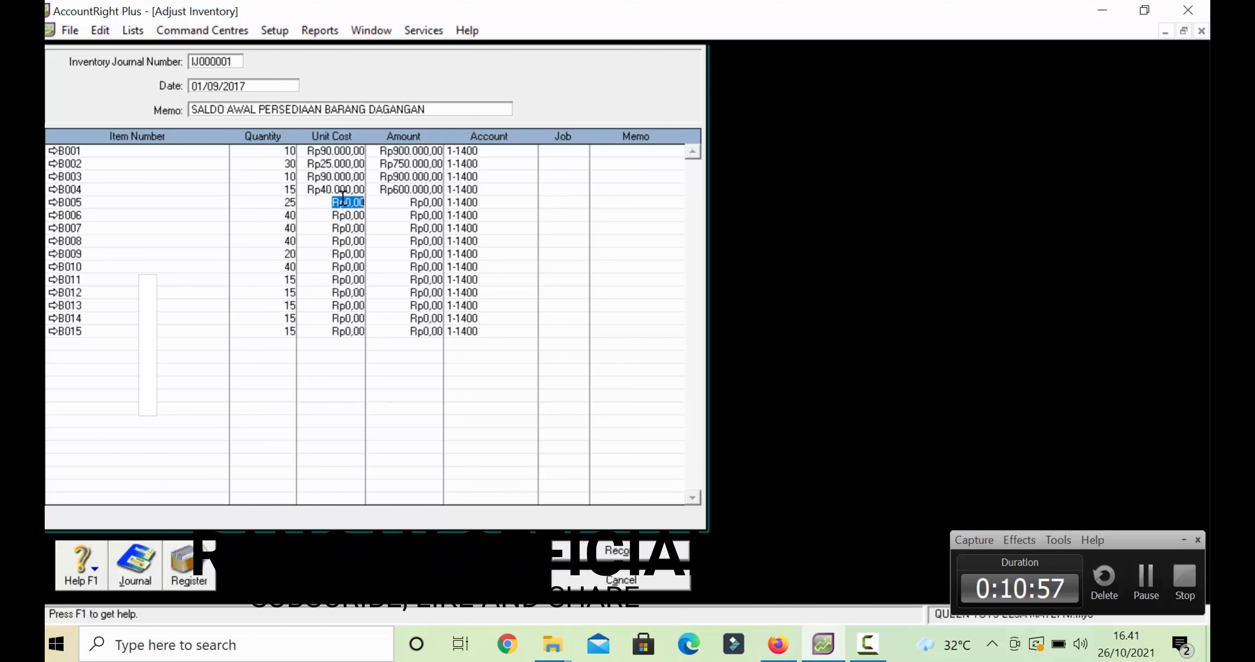
{"action": "type", "text": "899"}
{"action": "key", "text": "BackSpace"}
{"action": "key", "text": "BackSpace"}
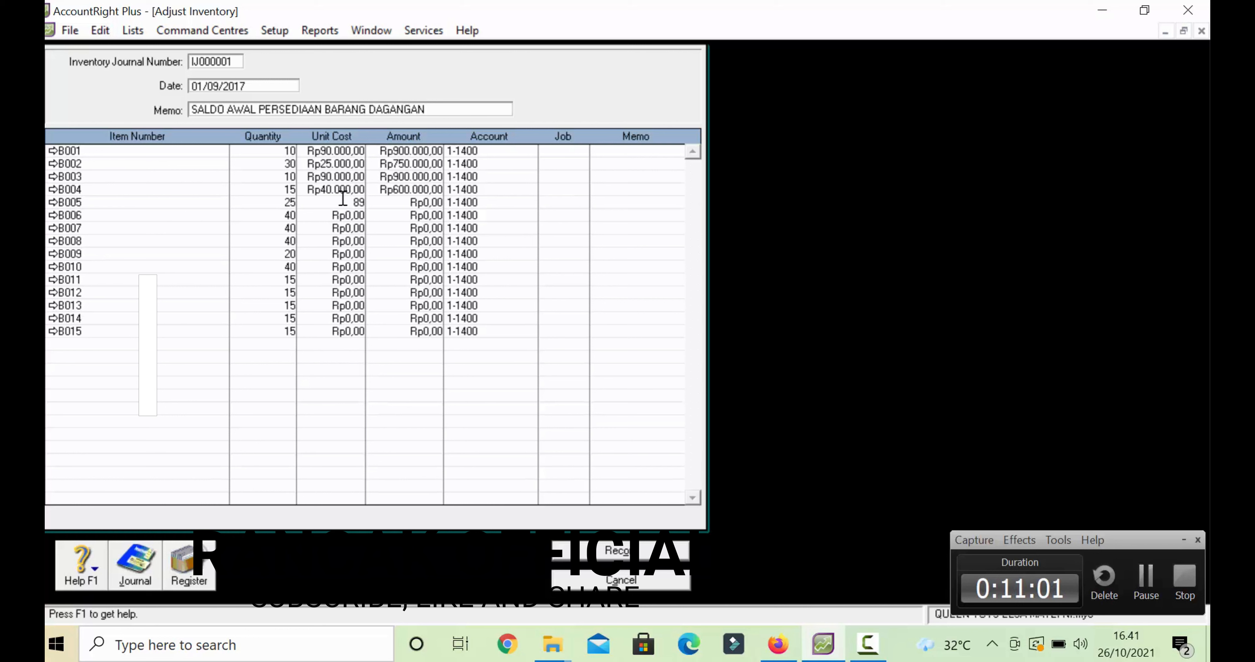
{"action": "type", "text": "0.00"}
{"action": "type", "text": "0000"}
{"action": "key", "text": "Tab"}
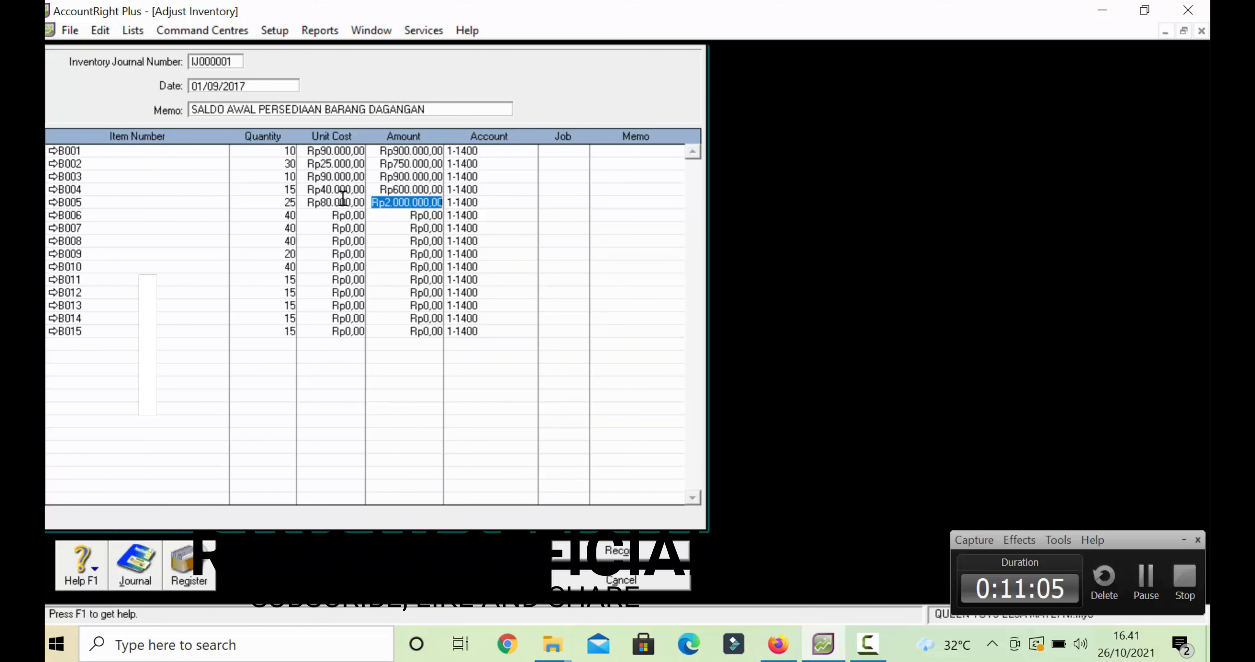
- Enter unit costs 20000 for B006 and 35000 for B007
{"action": "left_click", "coordinate": [339, 218]}
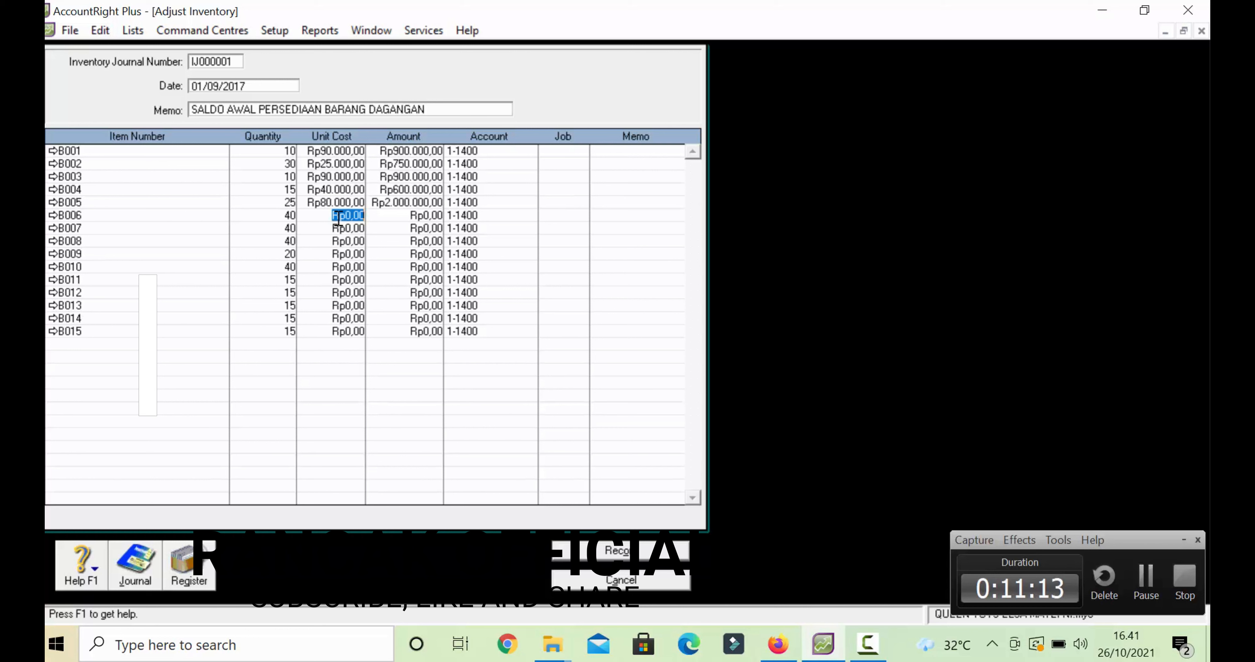
{"action": "type", "text": "20000"}
{"action": "key", "text": "Tab"}
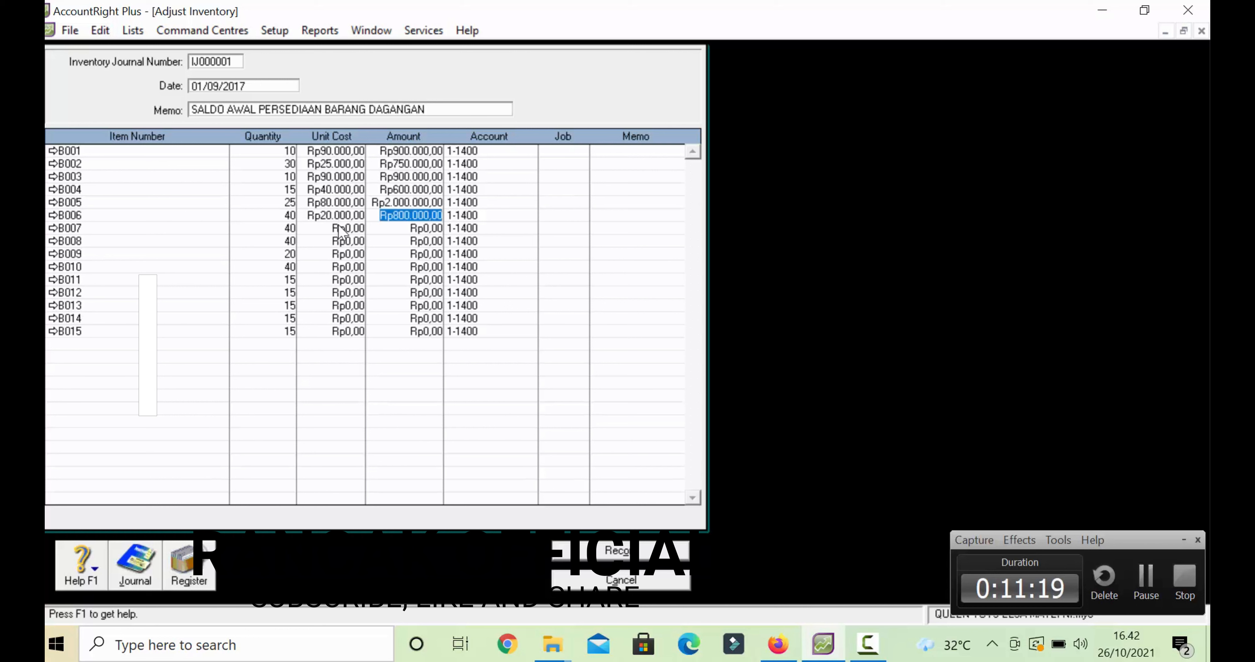
{"action": "left_click", "coordinate": [339, 227]}
{"action": "type", "text": "35000"}
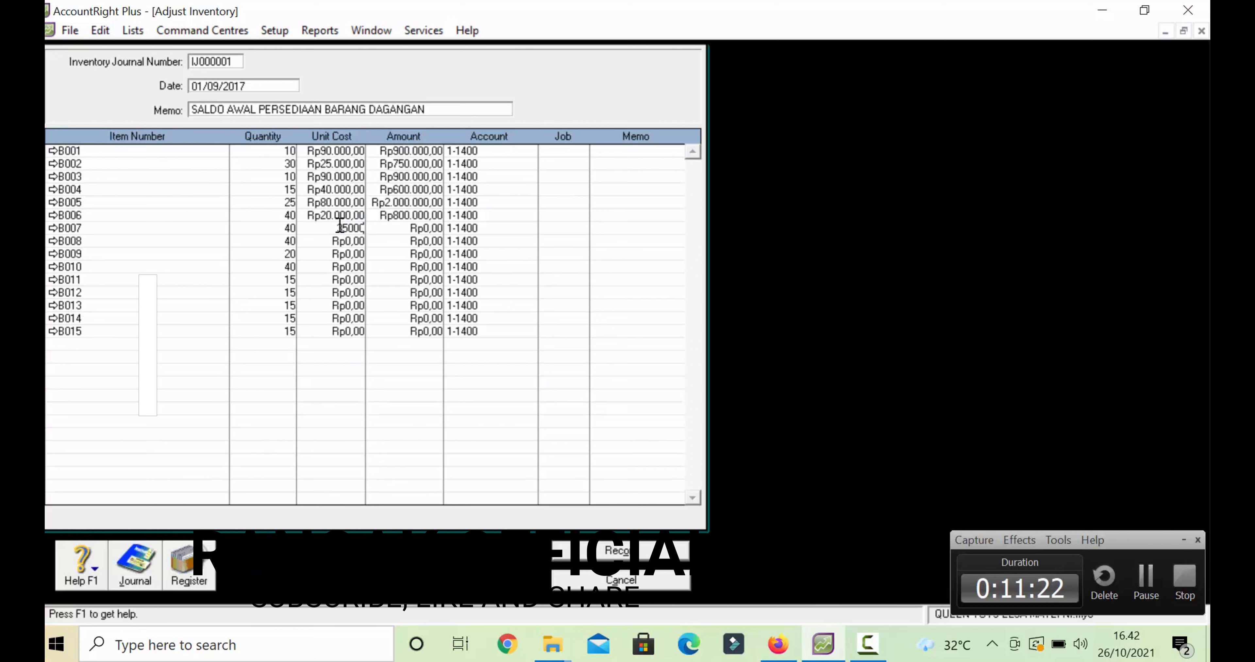
{"action": "key", "text": "Tab"}
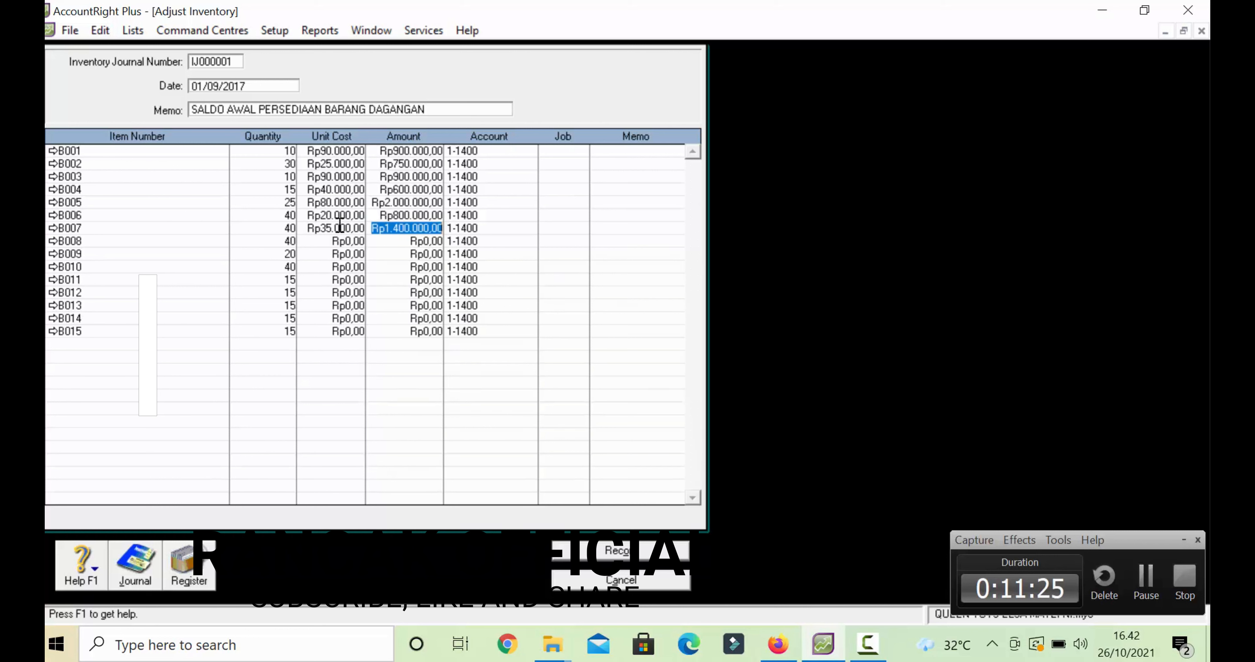
- Correct B007's unit cost back to 35.000 after a stray entry, then type 25000 for B008
{"action": "type", "text": "25"}
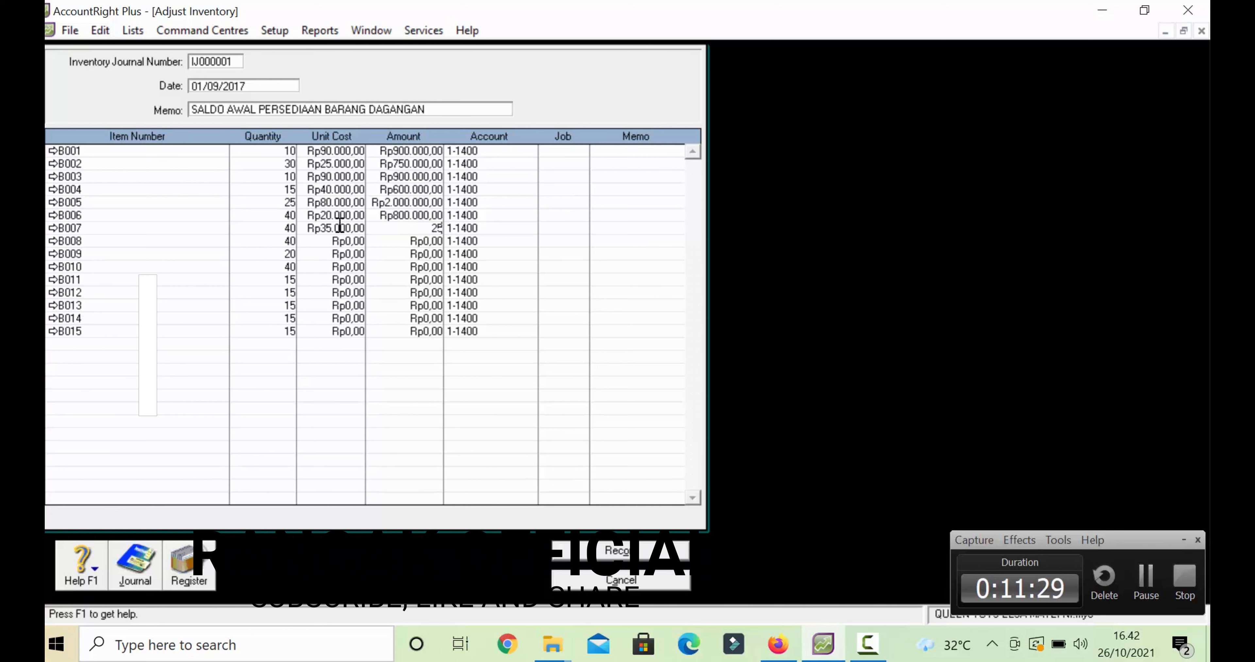
{"action": "left_click", "coordinate": [340, 227]}
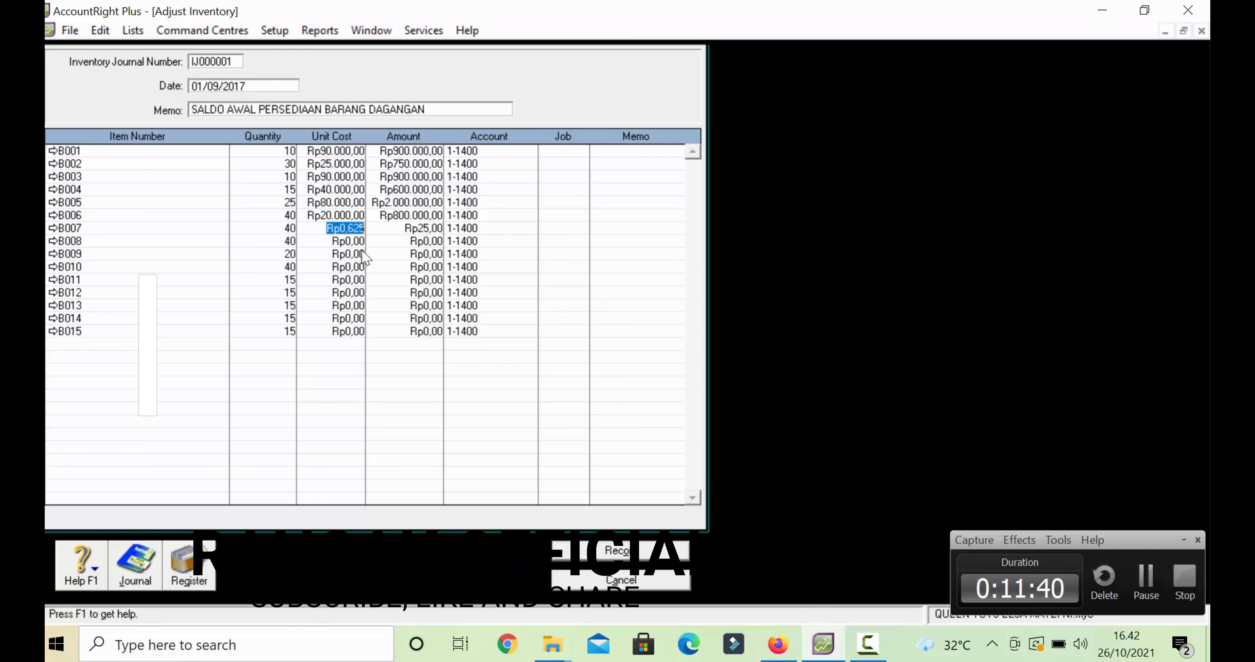
{"action": "type", "text": "35."}
{"action": "type", "text": "000"}
{"action": "key", "text": "Down"}
{"action": "left_click", "coordinate": [409, 242]}
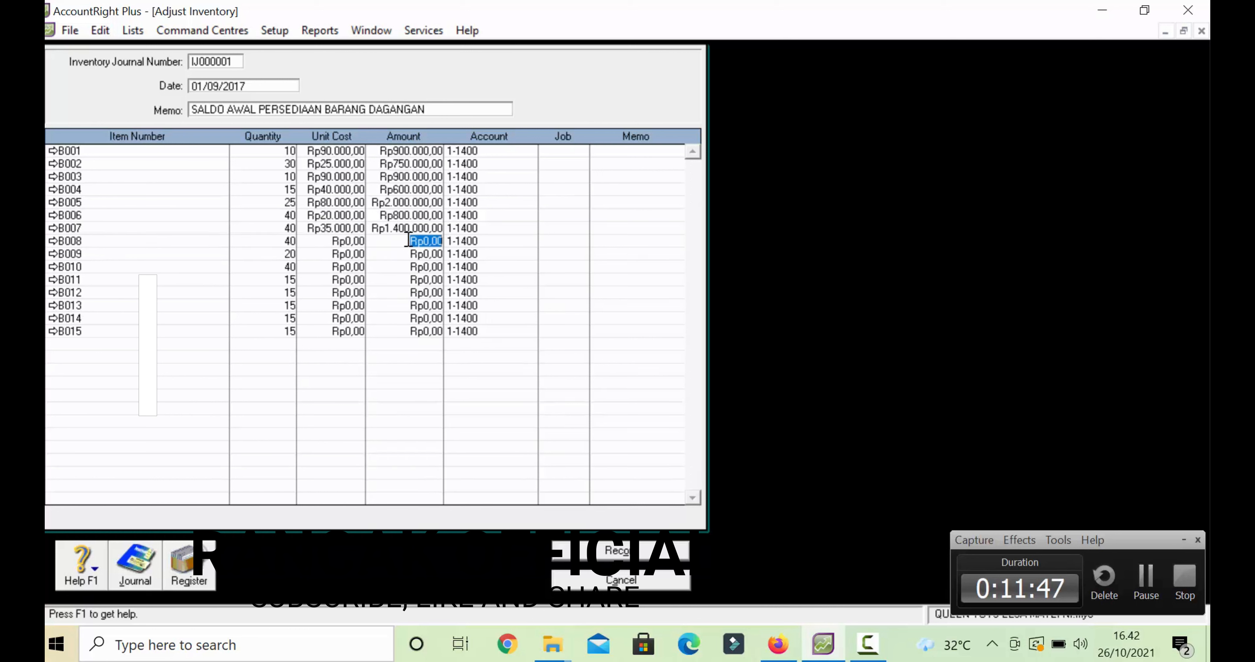
{"action": "left_click", "coordinate": [319, 242]}
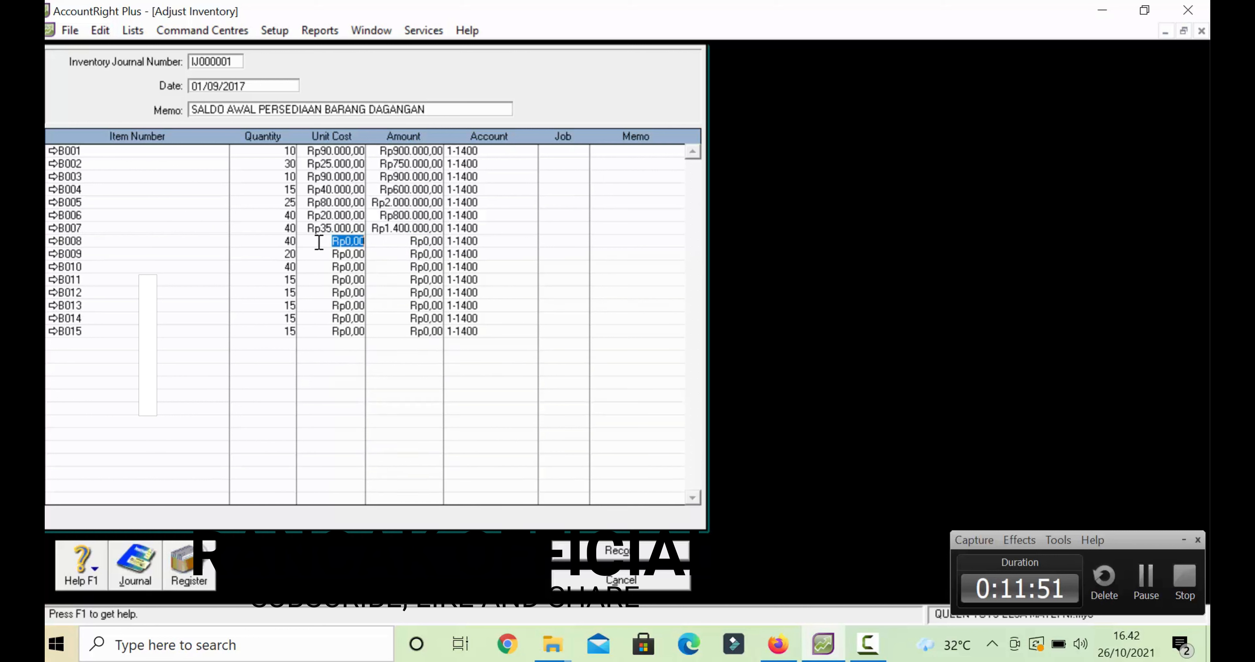
{"action": "type", "text": "25000"}
- Enter unit costs for B009–B013: 45000, 10000, 50000, 65000 and 80000
{"action": "left_click", "coordinate": [335, 257]}
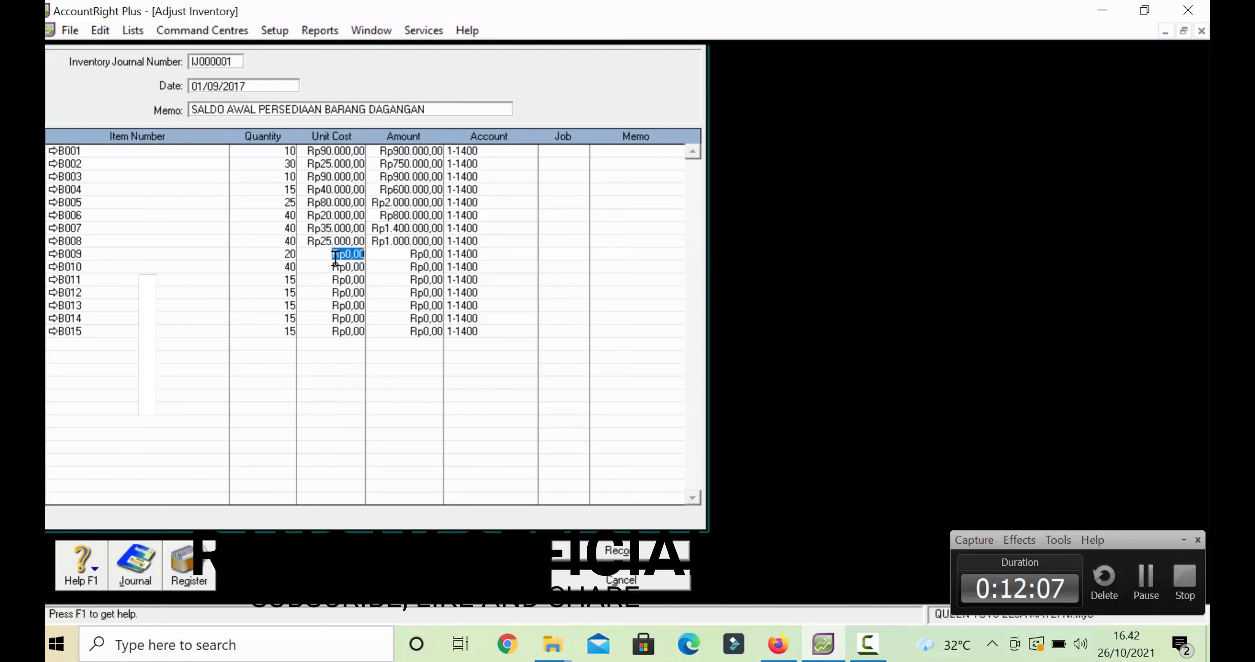
{"action": "type", "text": "45000"}
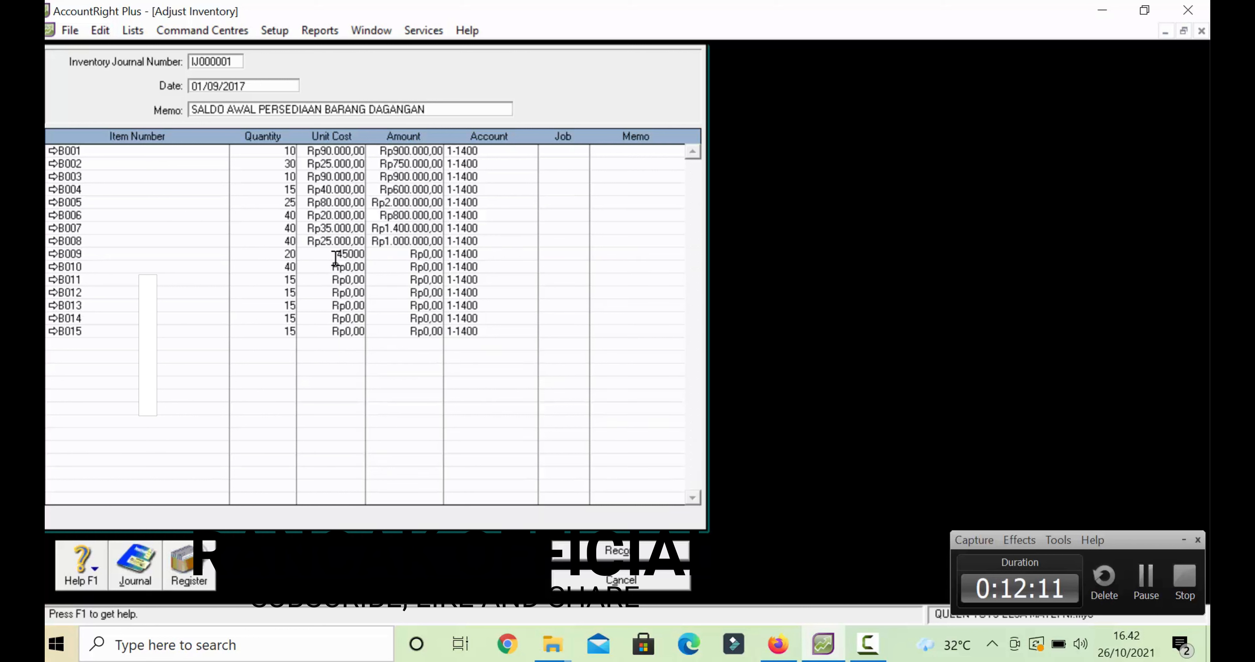
{"action": "left_click", "coordinate": [336, 267]}
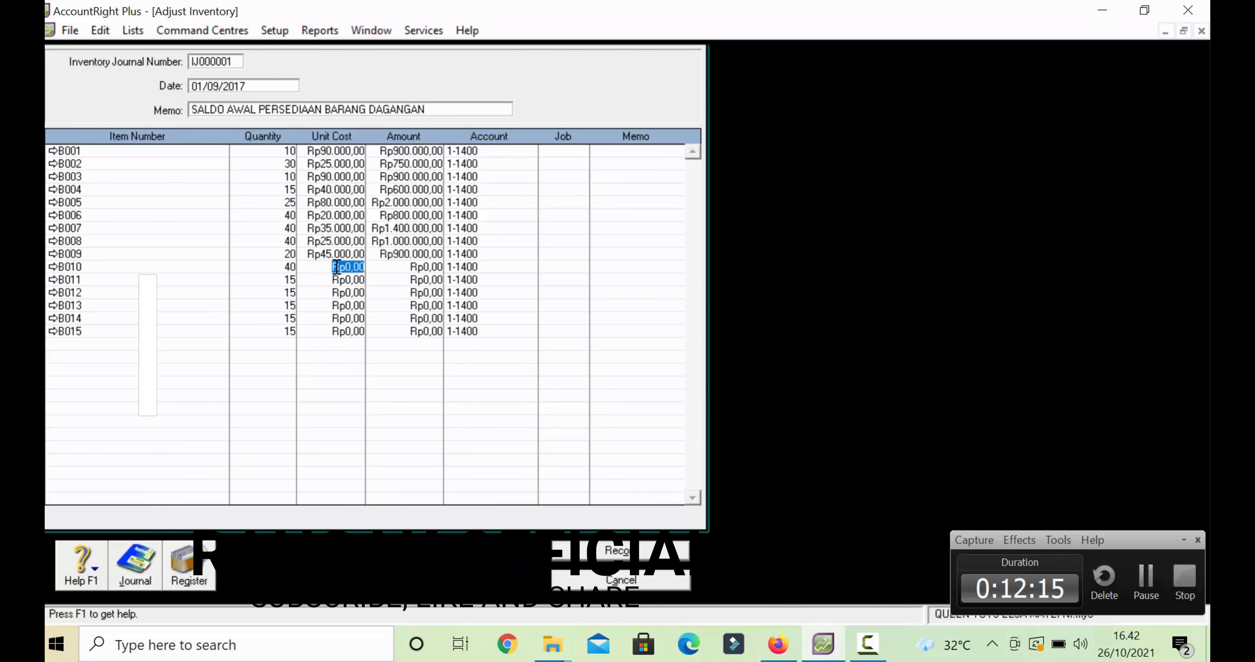
{"action": "type", "text": "10000"}
{"action": "left_click", "coordinate": [358, 280]}
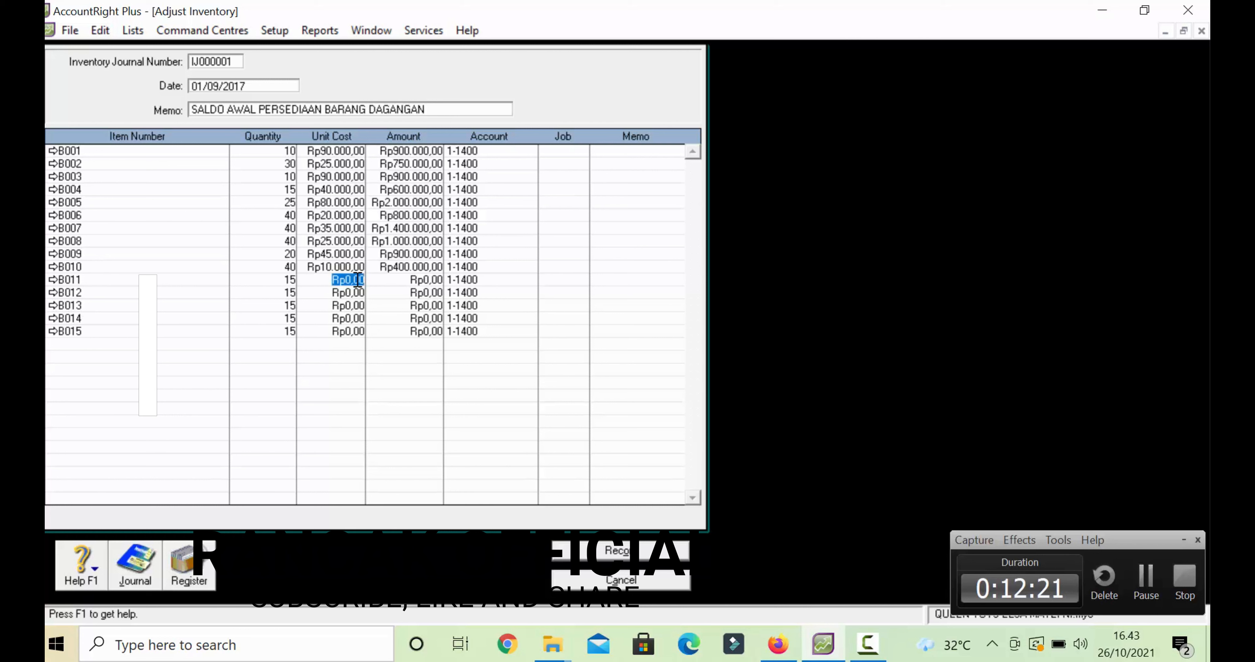
{"action": "type", "text": "50000"}
{"action": "left_click", "coordinate": [358, 297]}
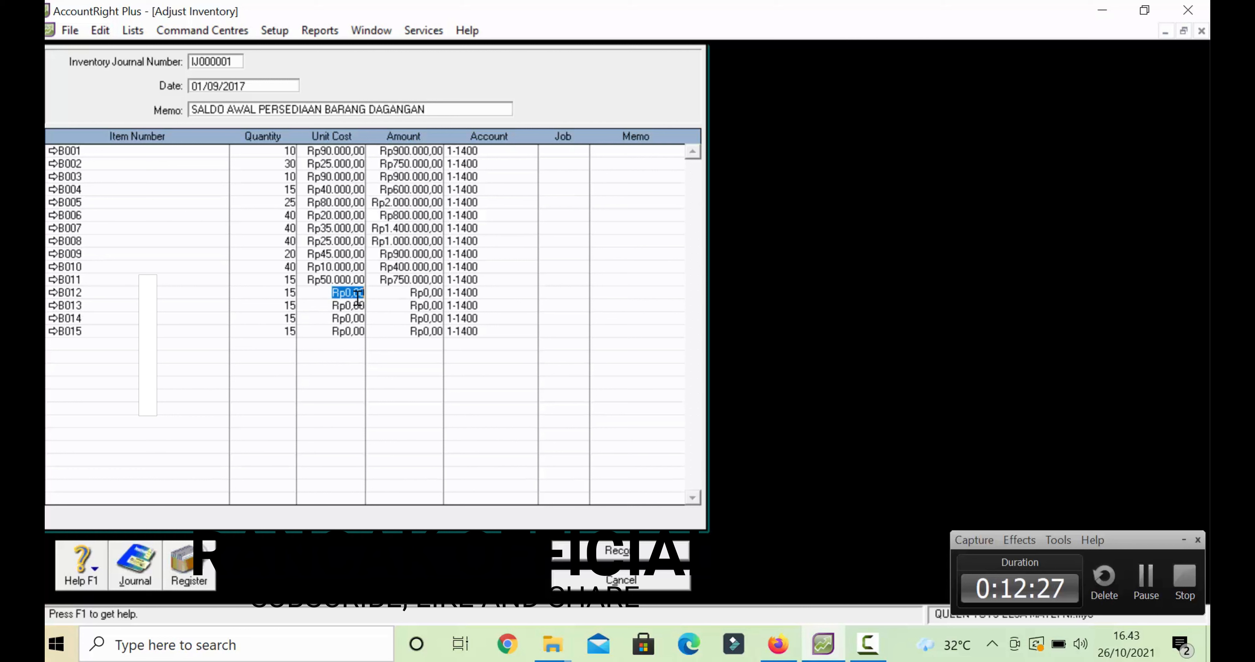
{"action": "type", "text": "65000"}
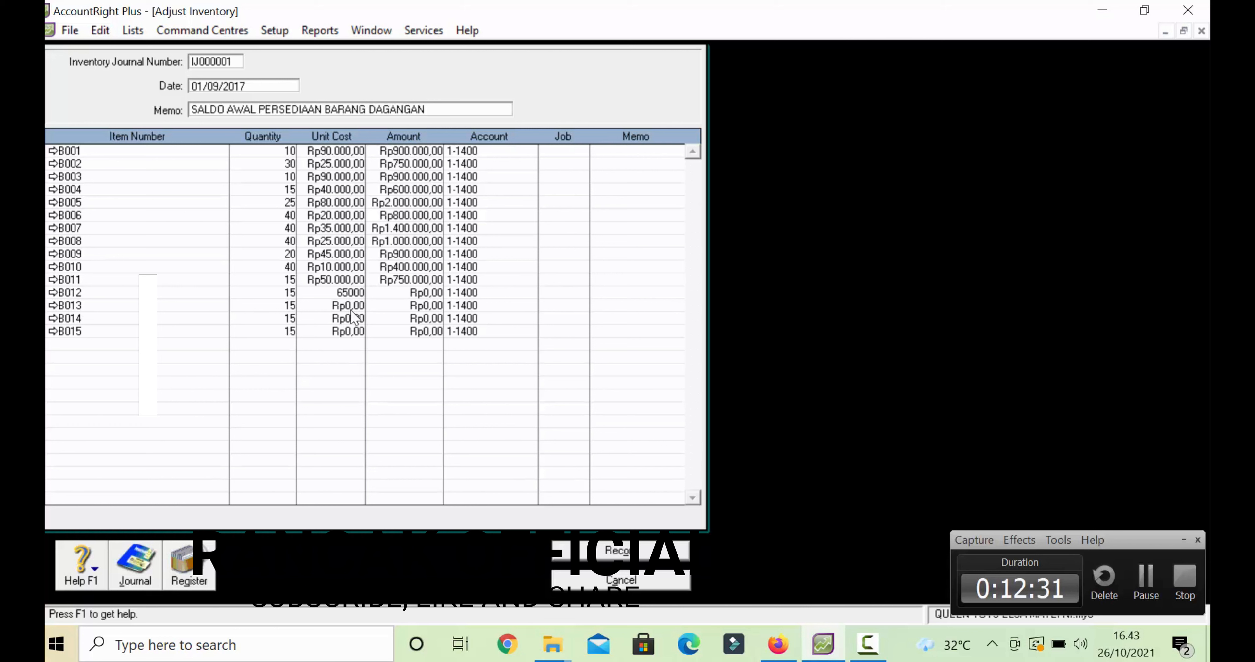
{"action": "left_click", "coordinate": [352, 307]}
{"action": "type", "text": "80000"}
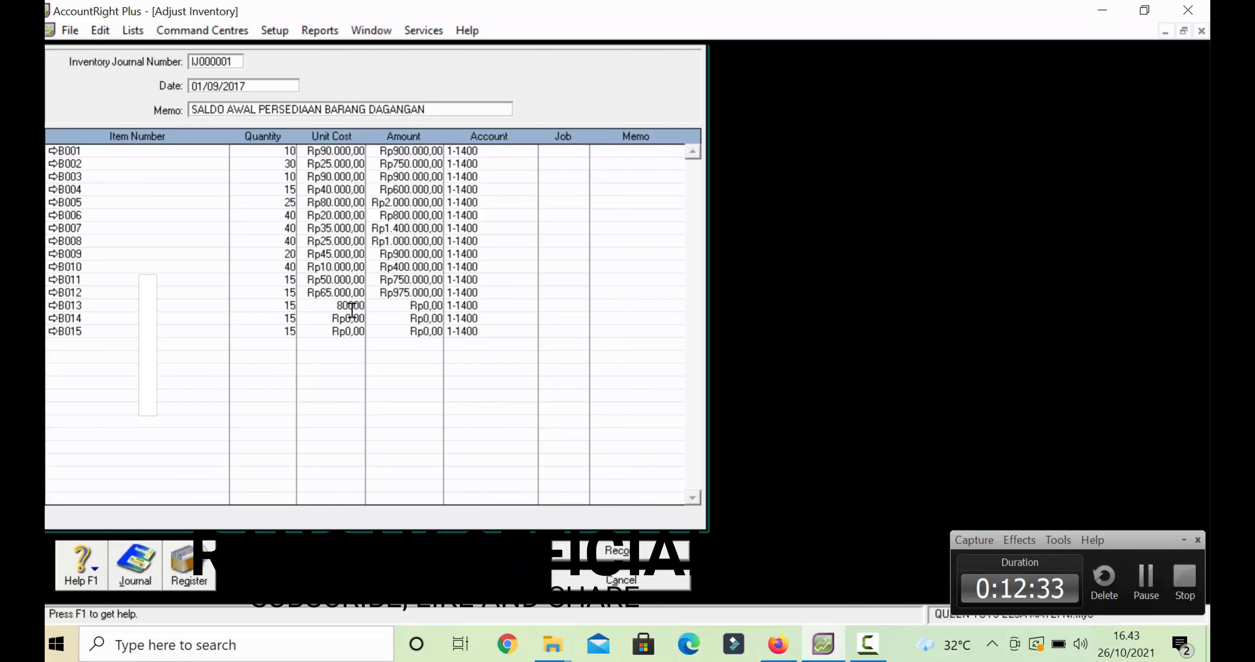
{"action": "left_click", "coordinate": [350, 317]}
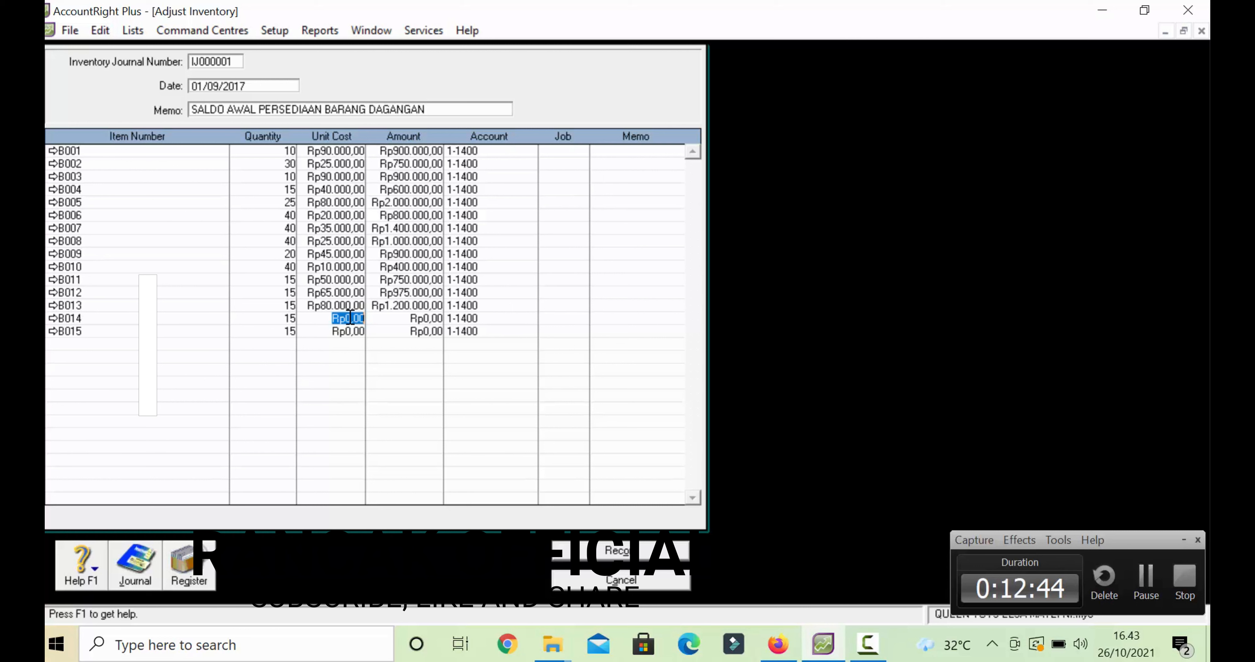
- Enter unit costs 95000 for B014 and 60.000 for B015
{"action": "type", "text": "95000"}
{"action": "left_click", "coordinate": [350, 327]}
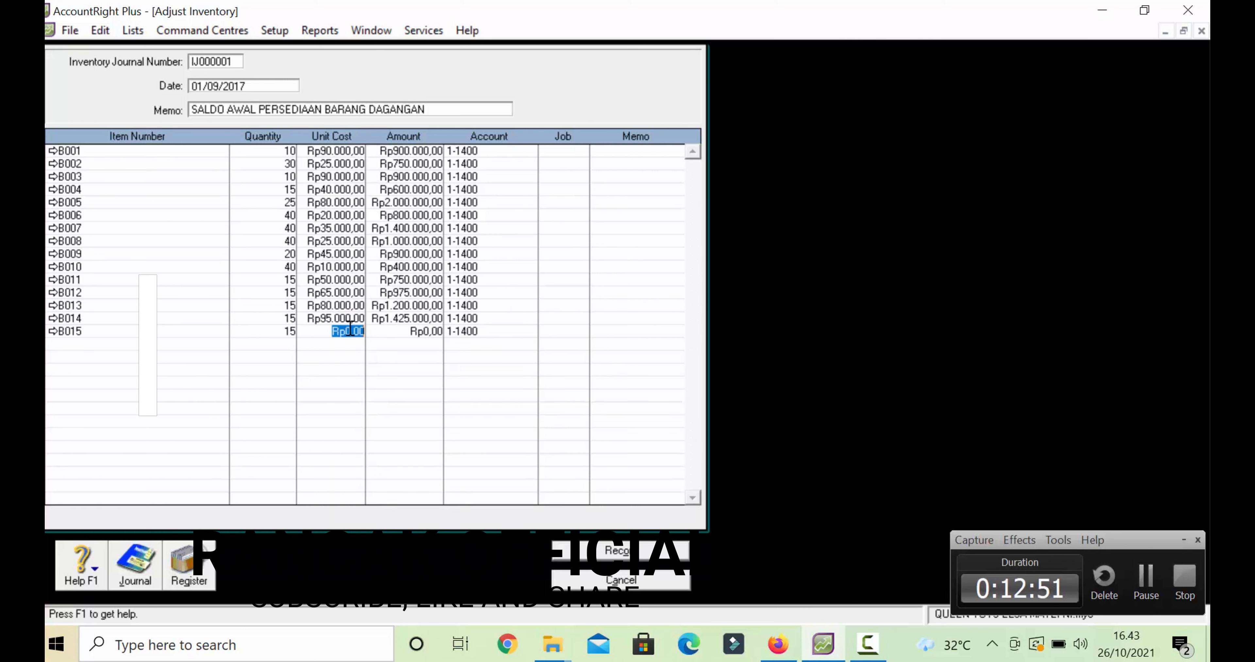
{"action": "type", "text": "60.000"}
{"action": "left_click", "coordinate": [401, 336]}
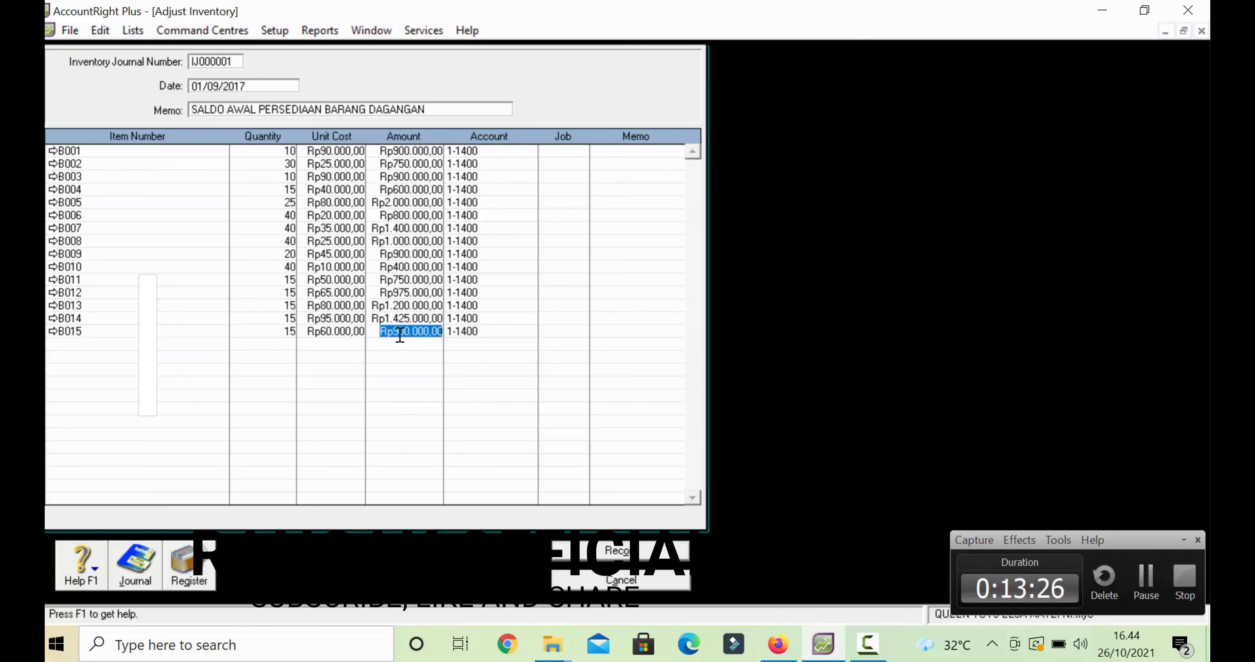
- Record the opening stock journal, then run Company Data Auditor to the Account Reconciliation Review
{"action": "left_click", "coordinate": [614, 553]}
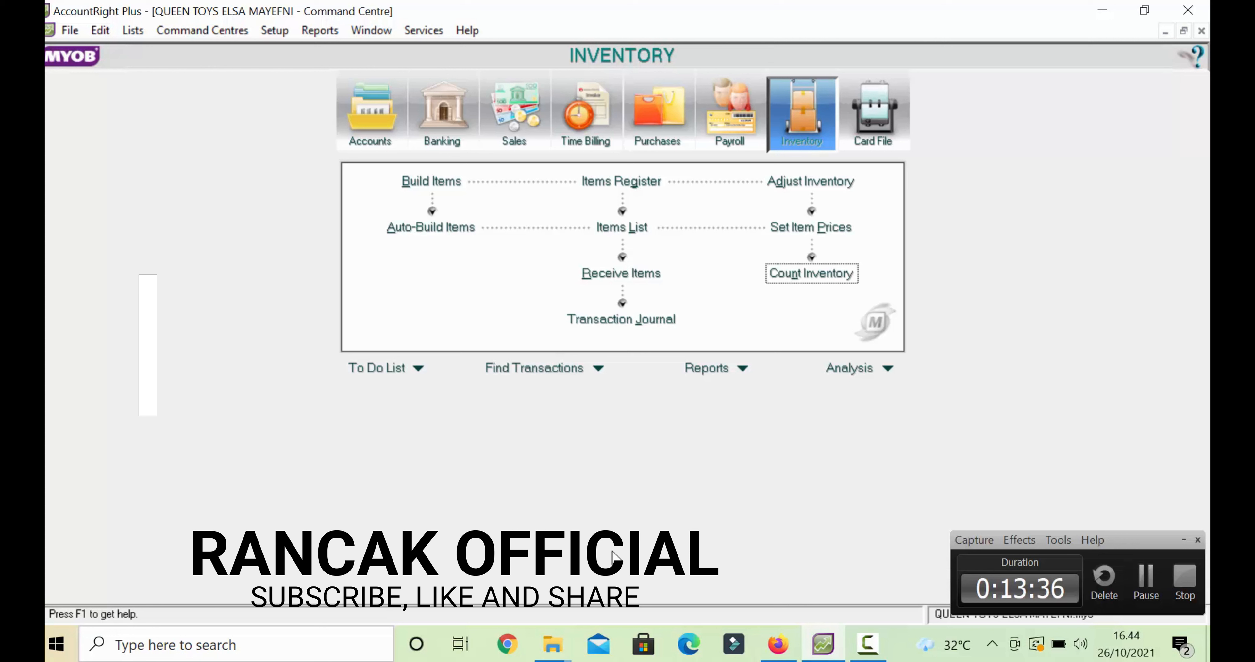
{"action": "left_click", "coordinate": [383, 129]}
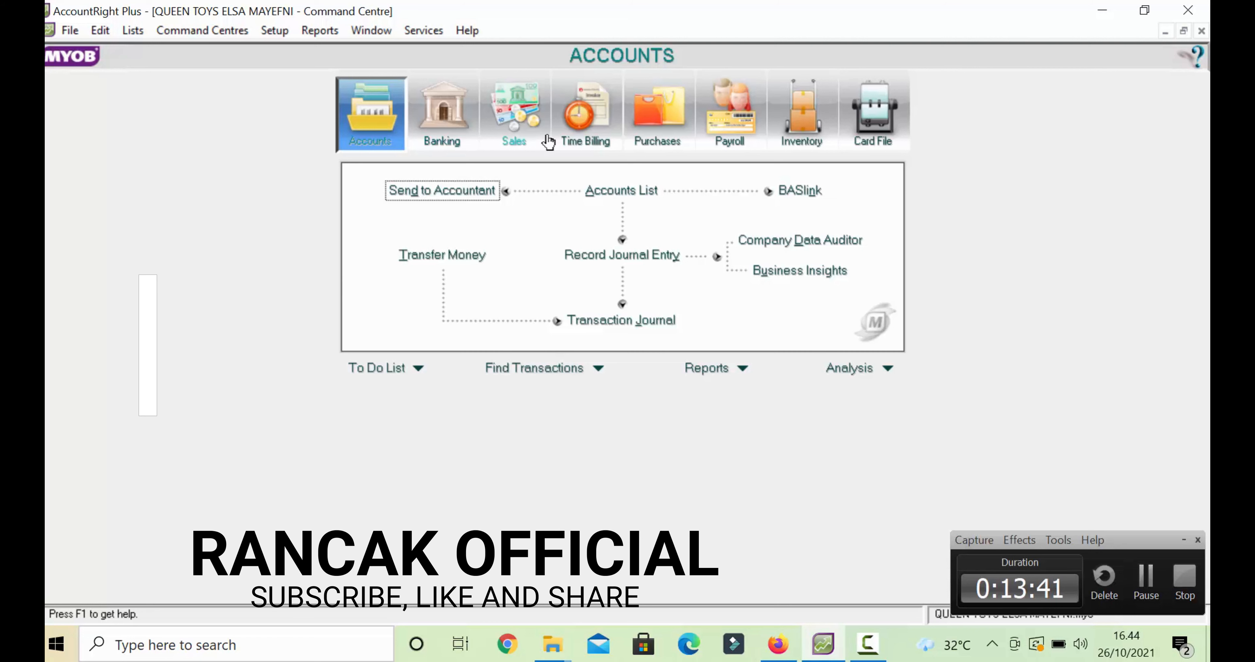
{"action": "left_click", "coordinate": [803, 243]}
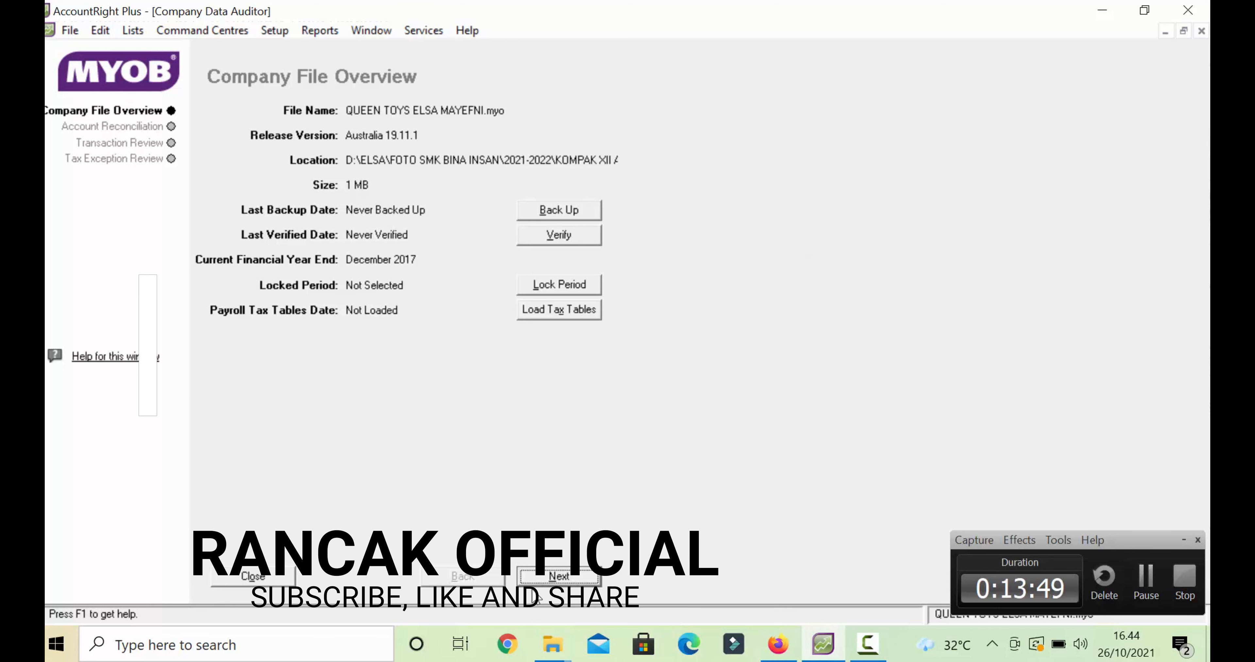
{"action": "left_click", "coordinate": [542, 578]}
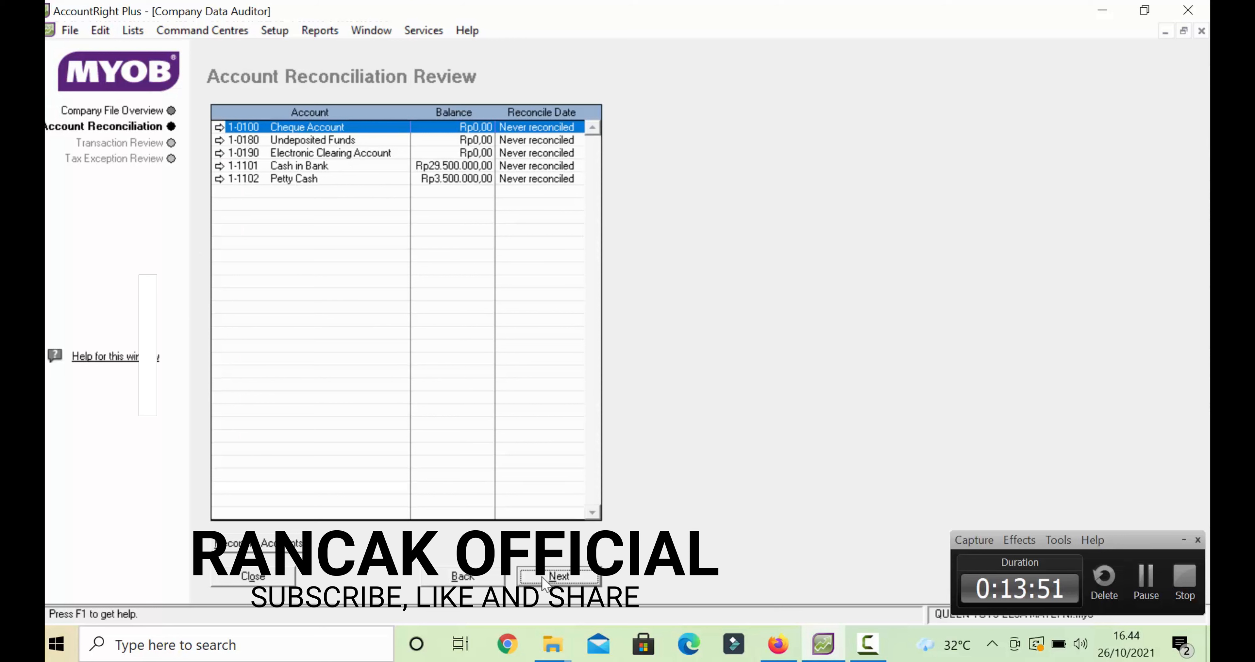
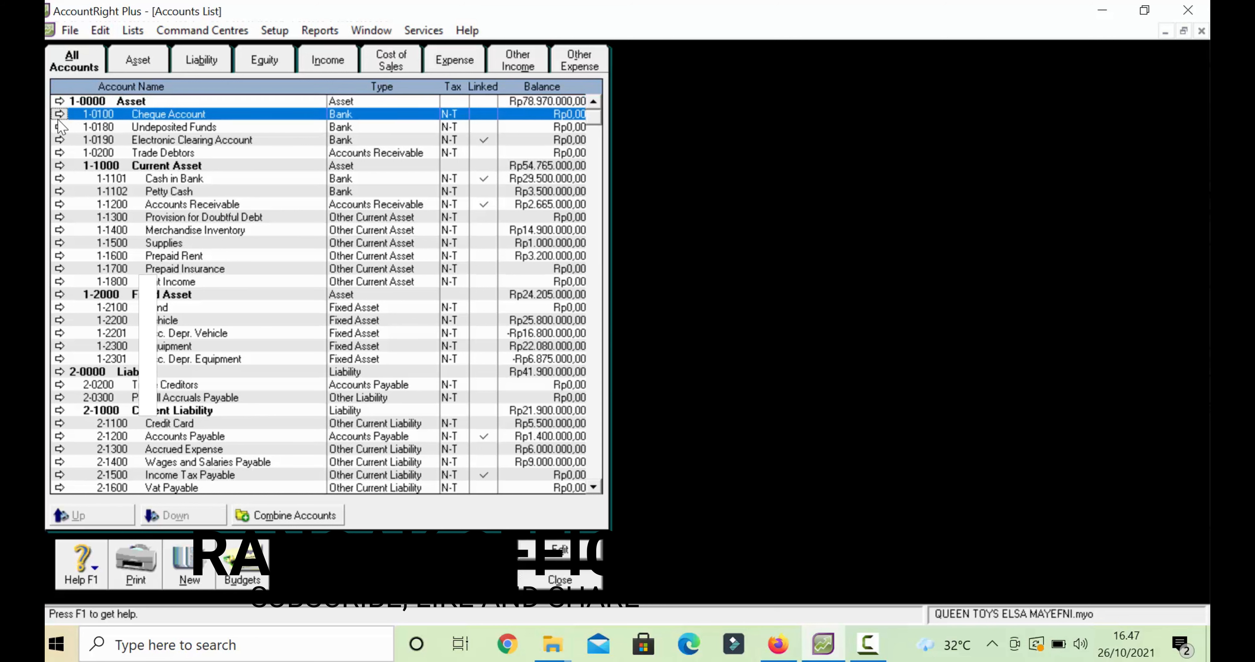
- Delete asset accounts Cheque Account 1-0100, Undeposited Funds 1-0180 and Trade Debtors 1-0200
{"action": "left_click", "coordinate": [60, 115]}
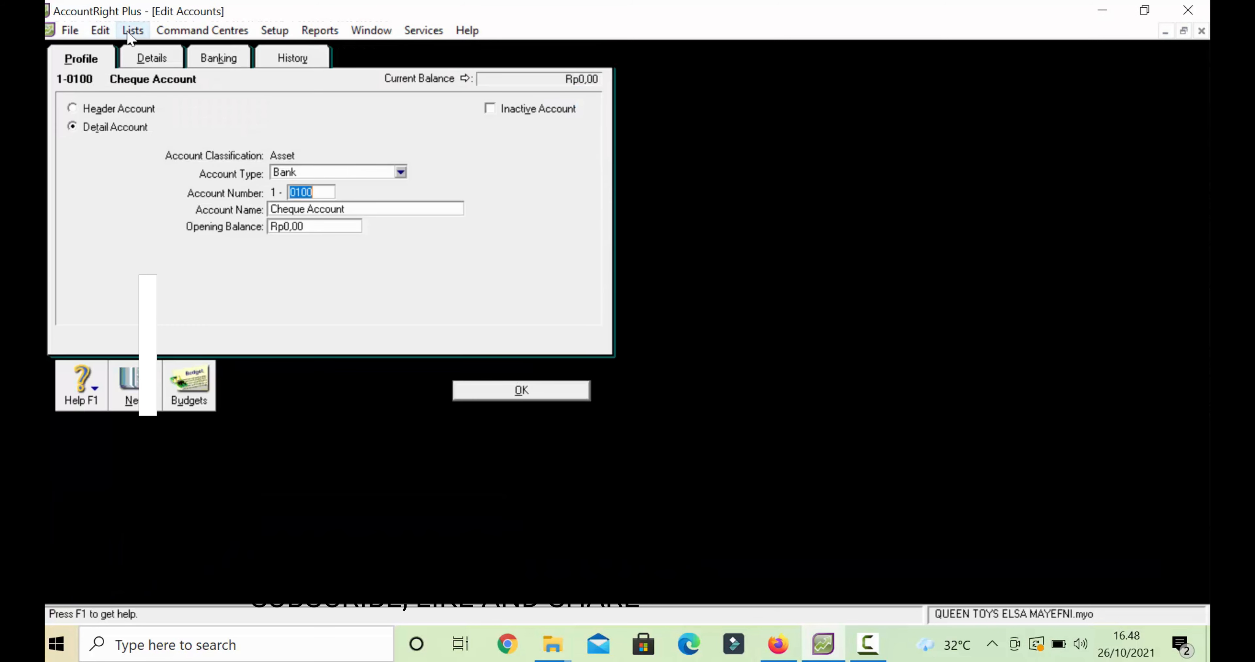
{"action": "left_click", "coordinate": [100, 31]}
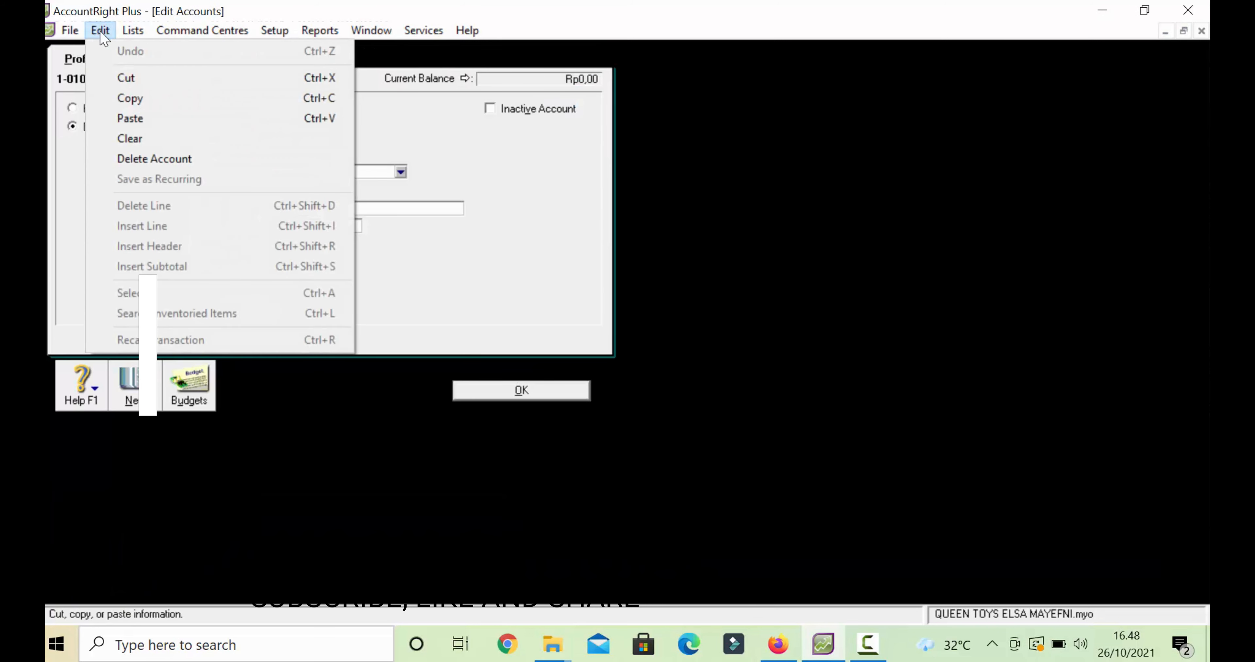
{"action": "left_click", "coordinate": [136, 164]}
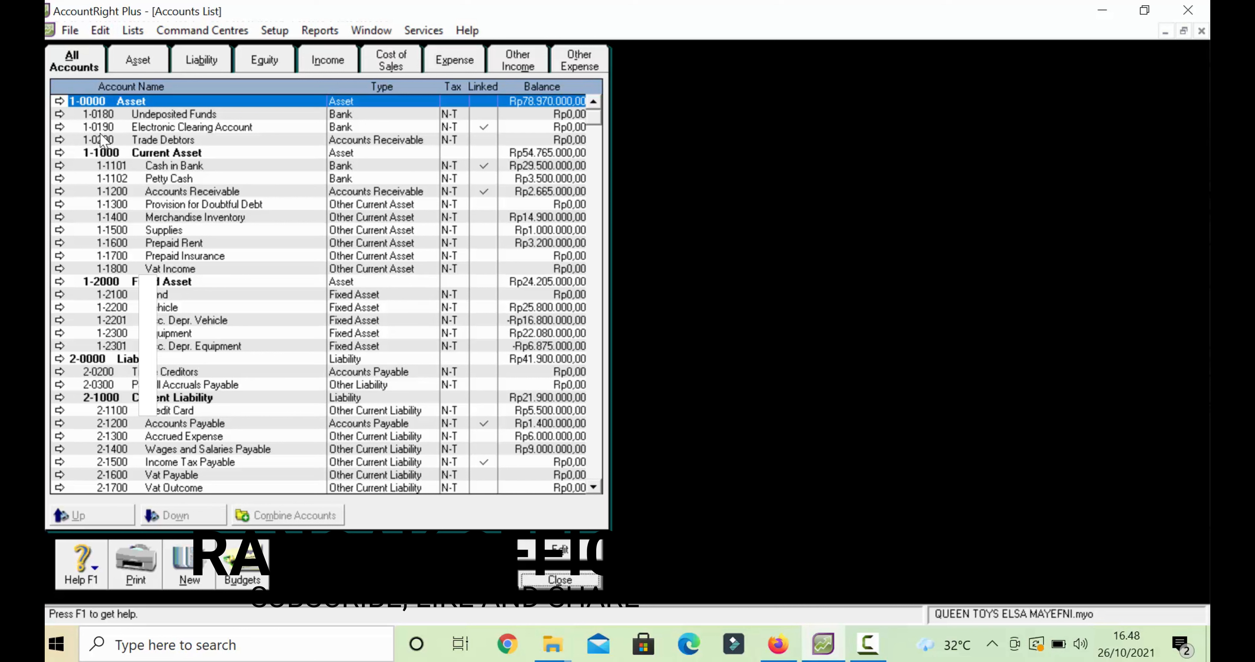
{"action": "left_click", "coordinate": [59, 117]}
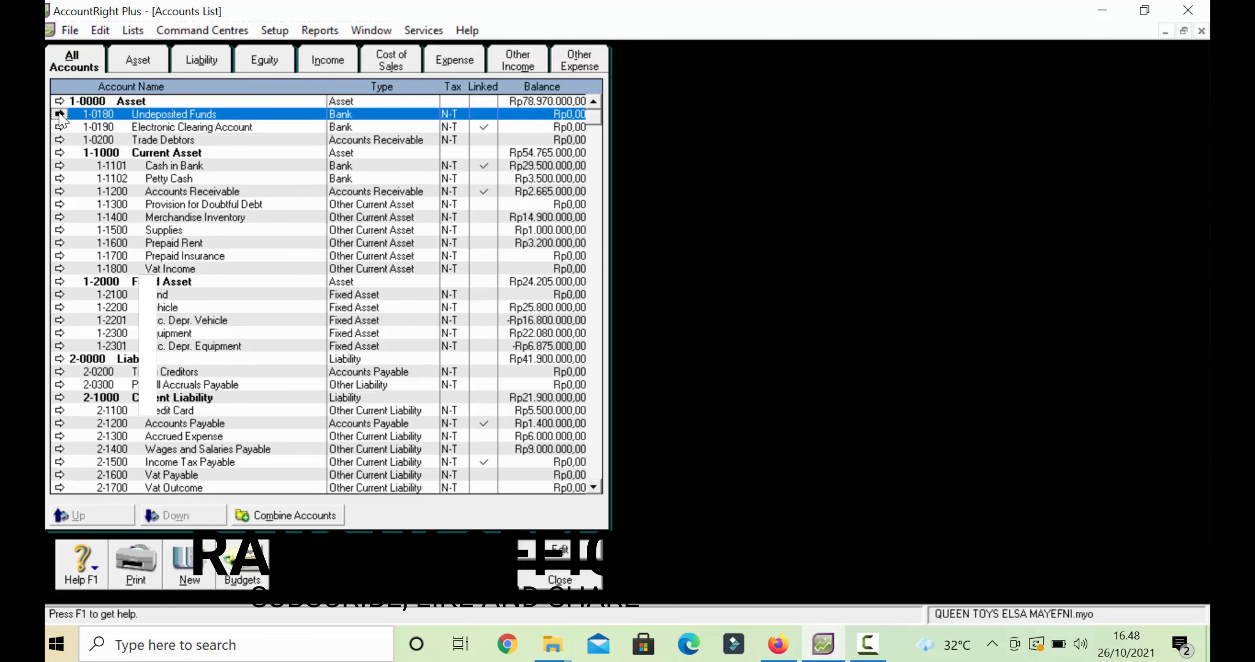
{"action": "left_click", "coordinate": [100, 30]}
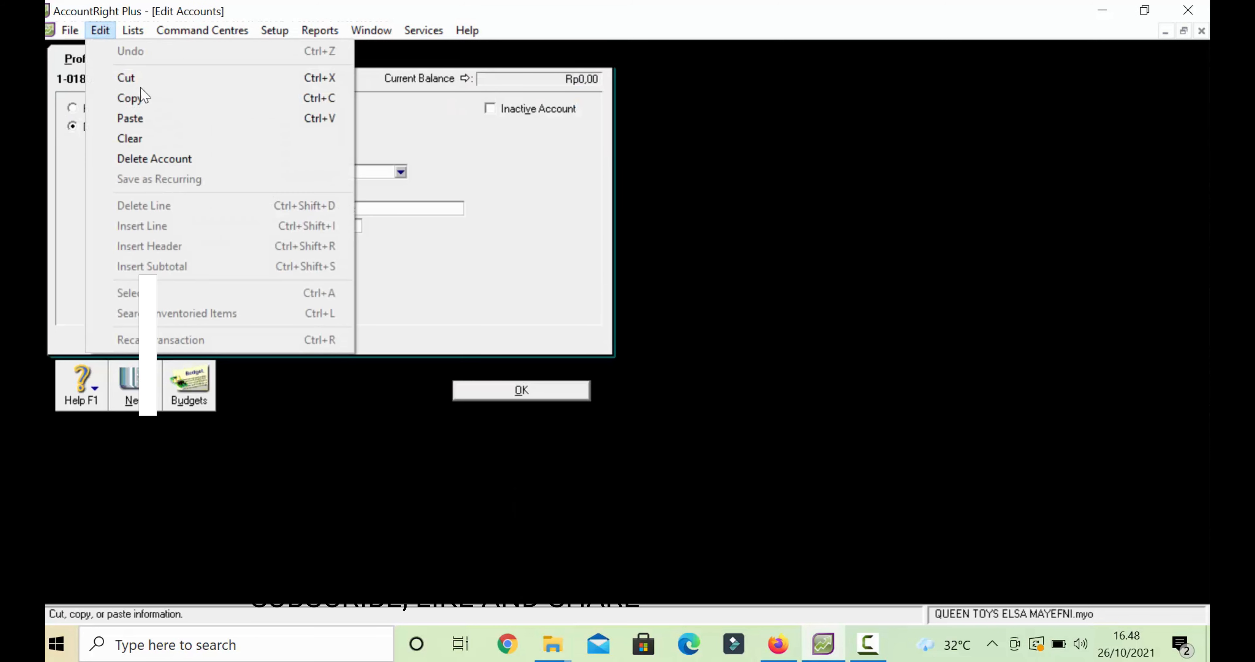
{"action": "left_click", "coordinate": [151, 163]}
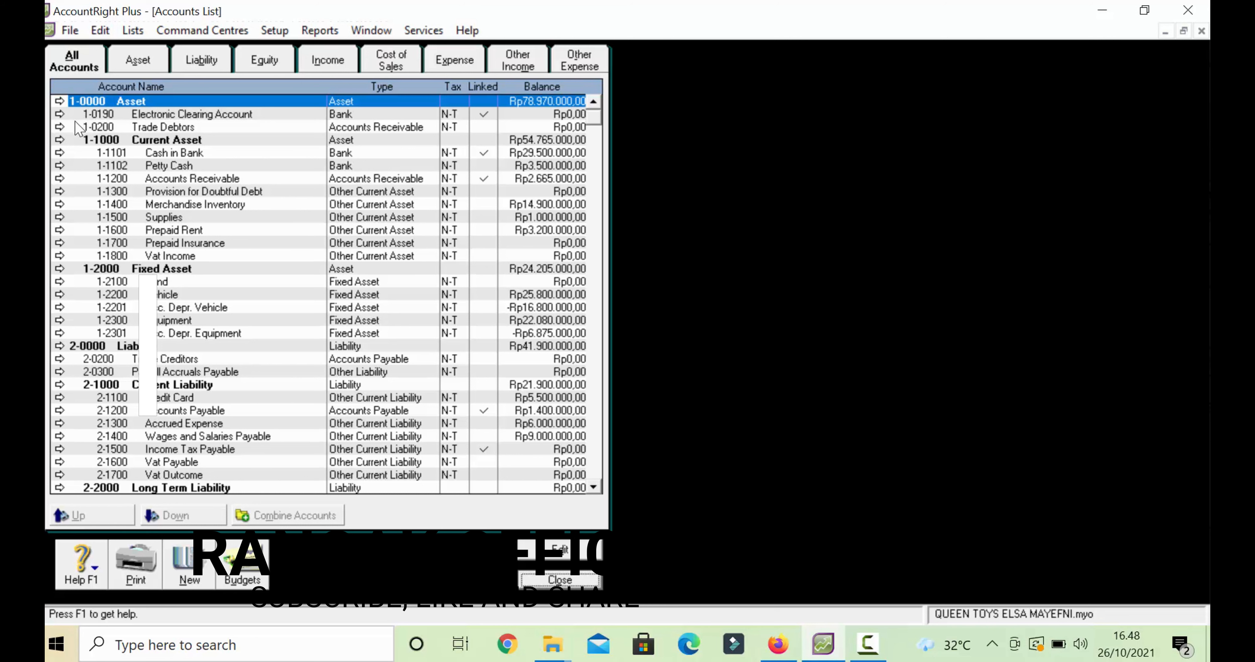
{"action": "left_click", "coordinate": [60, 128]}
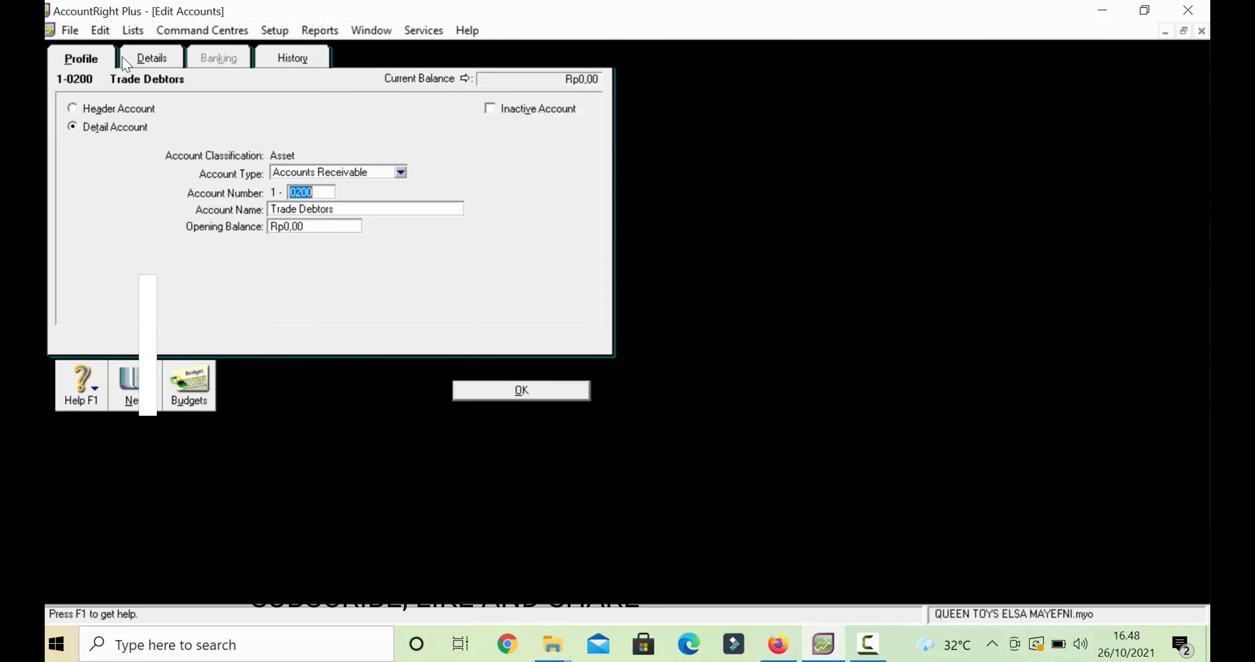
{"action": "left_click", "coordinate": [112, 30]}
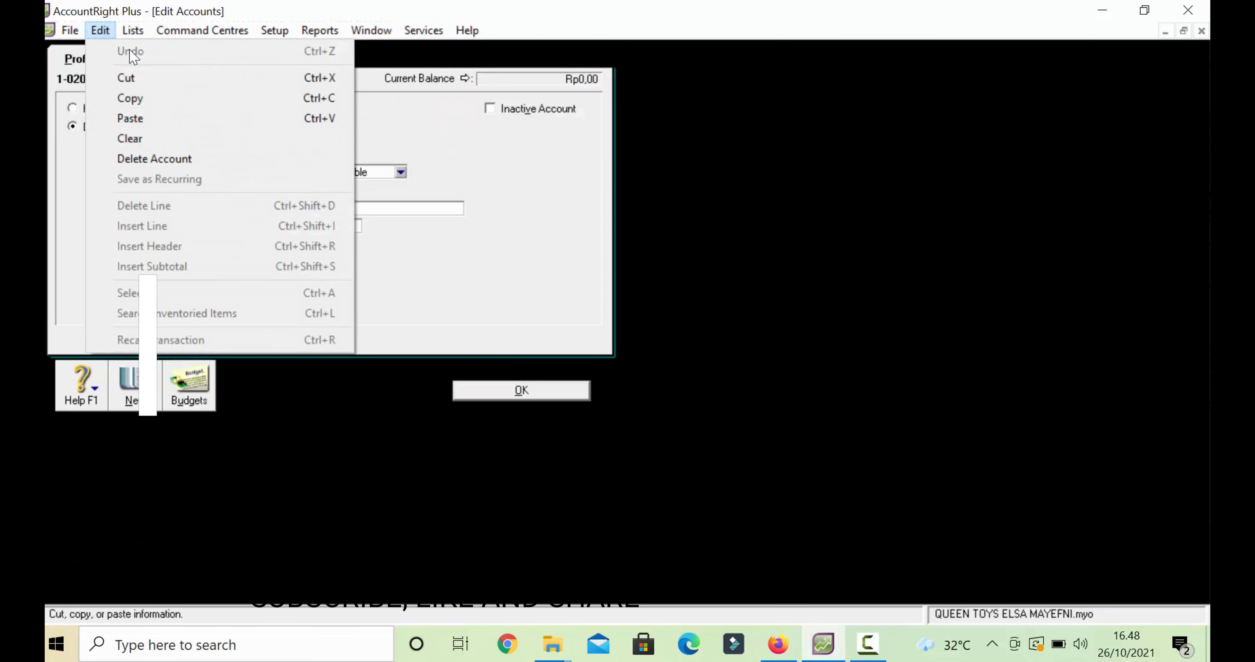
{"action": "left_click", "coordinate": [194, 160]}
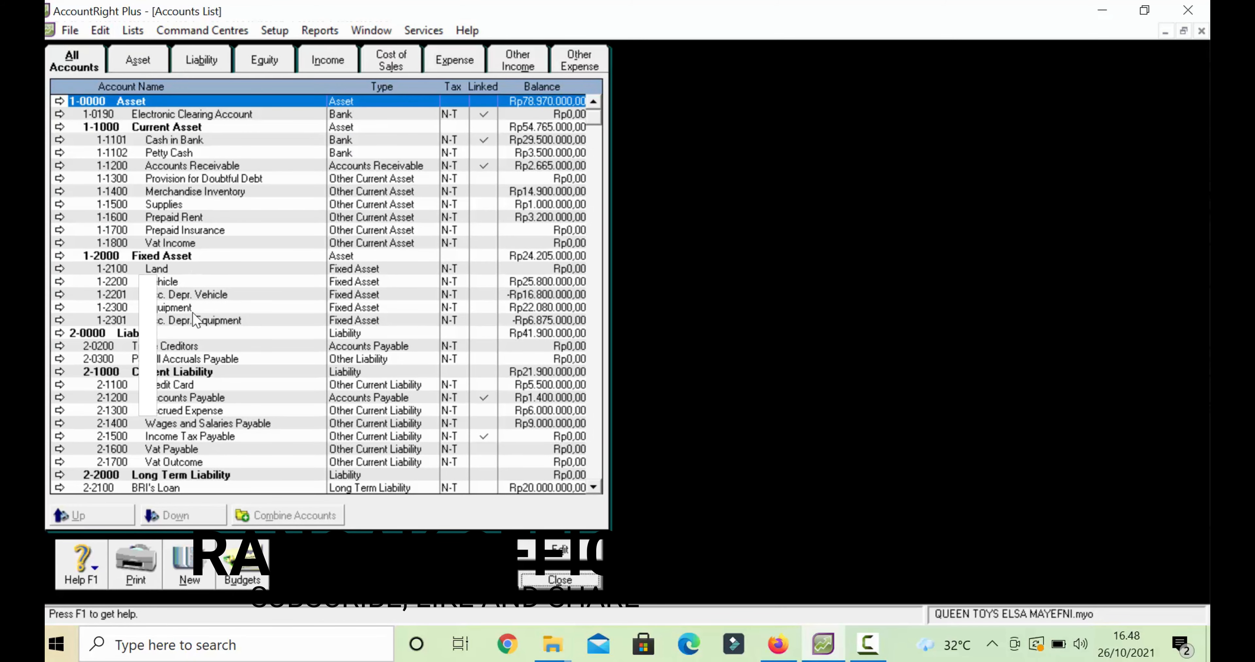
- Delete liability accounts Trade Creditors 2-0200 and Payroll Accruals Payable 2-0300
{"action": "left_click", "coordinate": [59, 346]}
{"action": "left_click", "coordinate": [99, 30]}
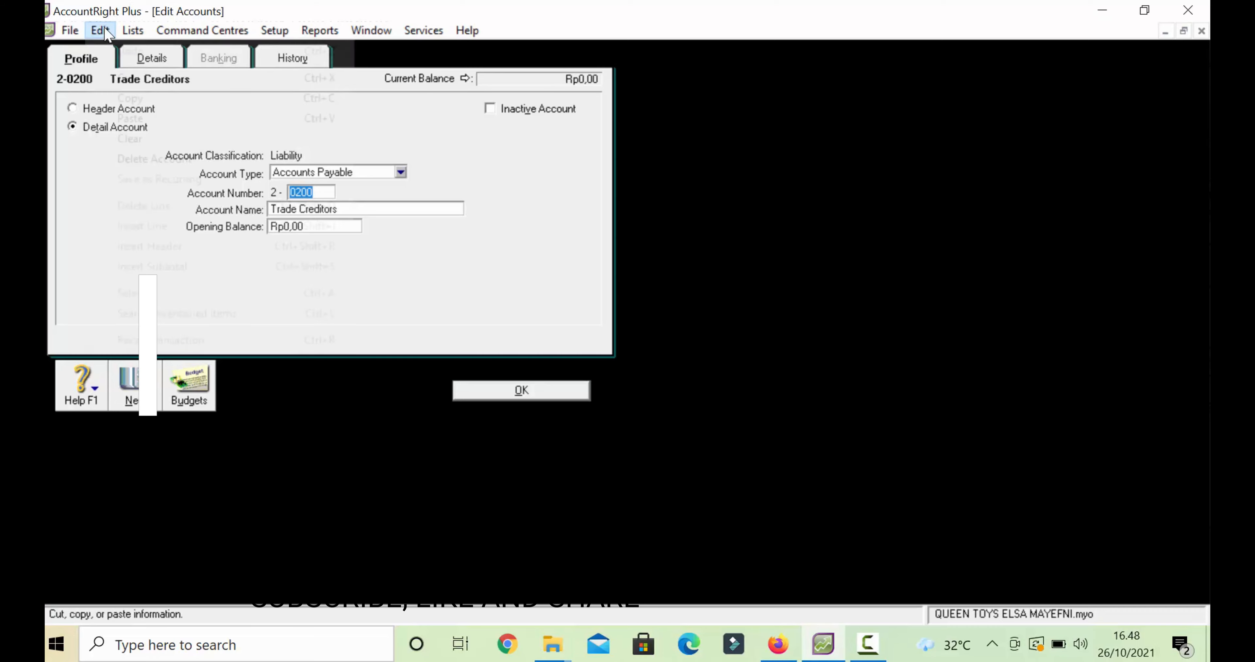
{"action": "left_click", "coordinate": [167, 160]}
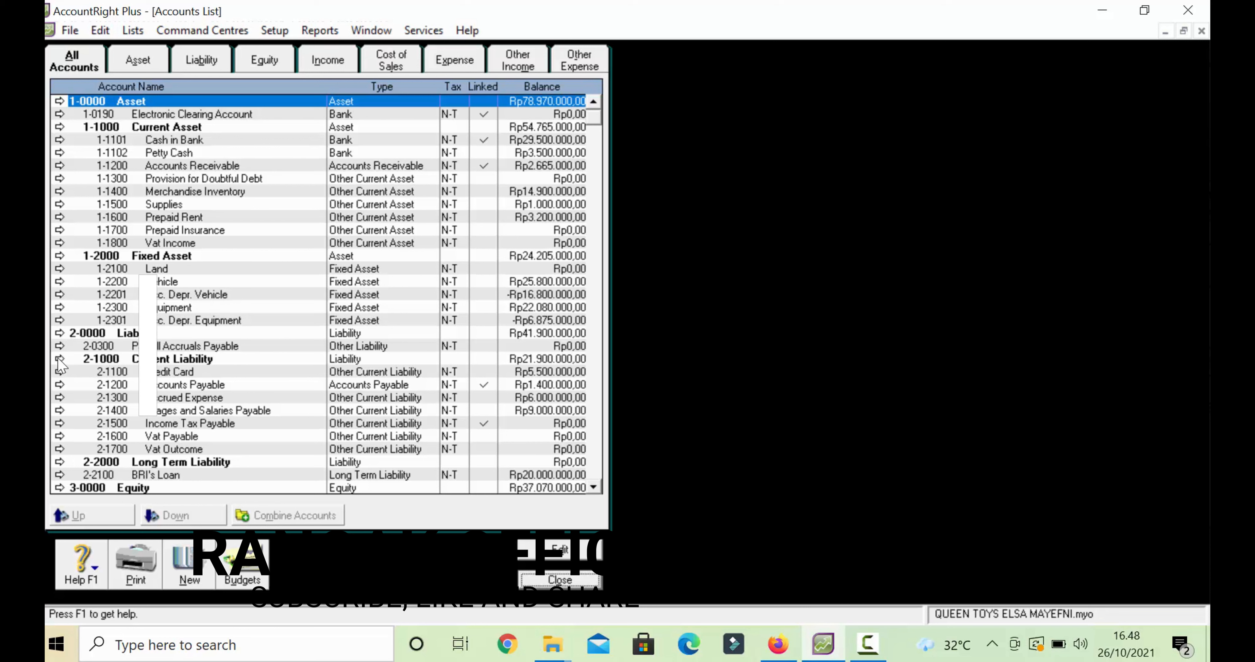
{"action": "left_click", "coordinate": [59, 346]}
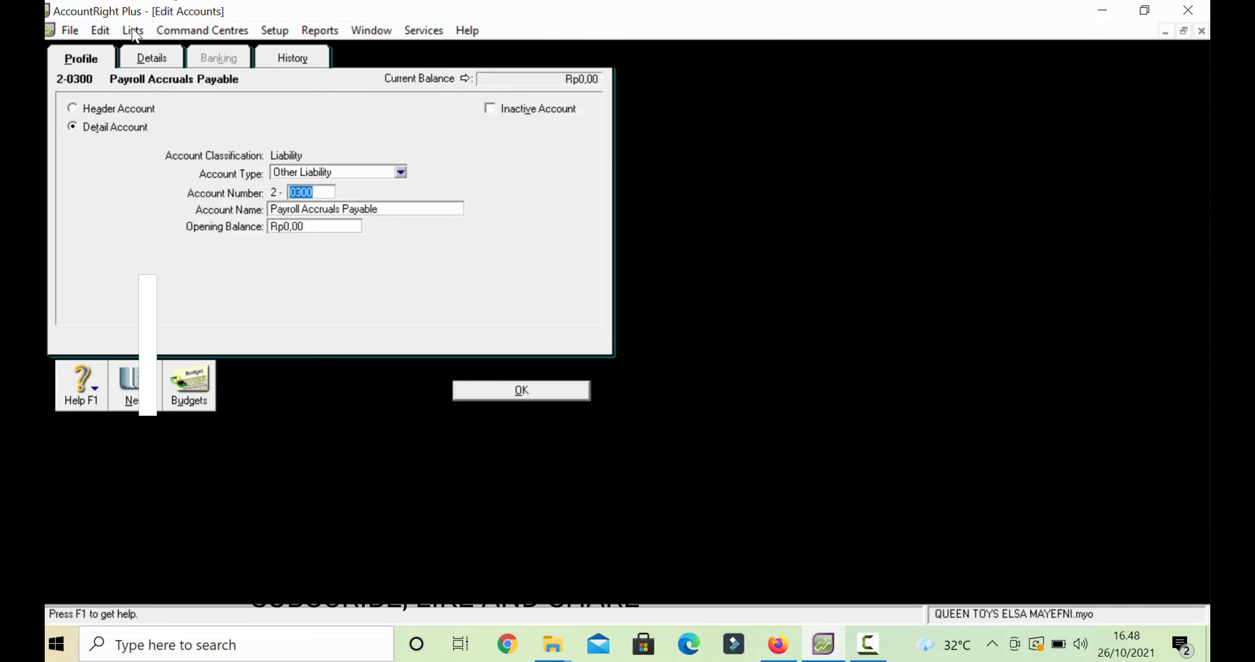
{"action": "left_click", "coordinate": [100, 30]}
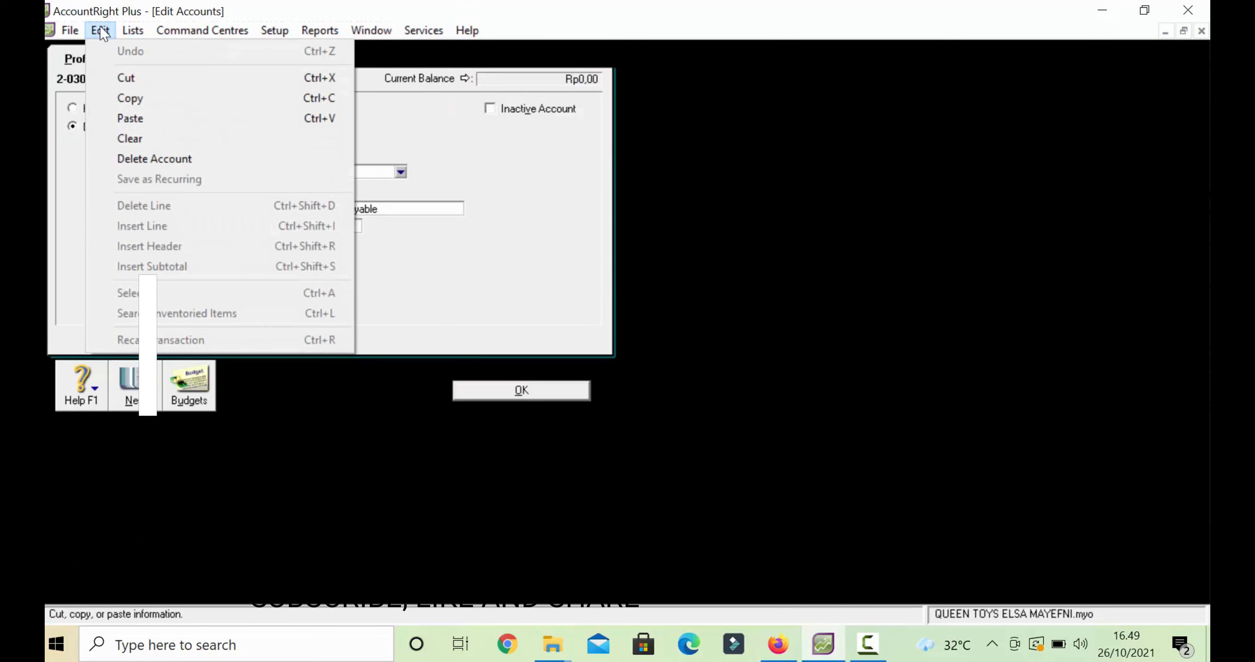
{"action": "left_click", "coordinate": [162, 159]}
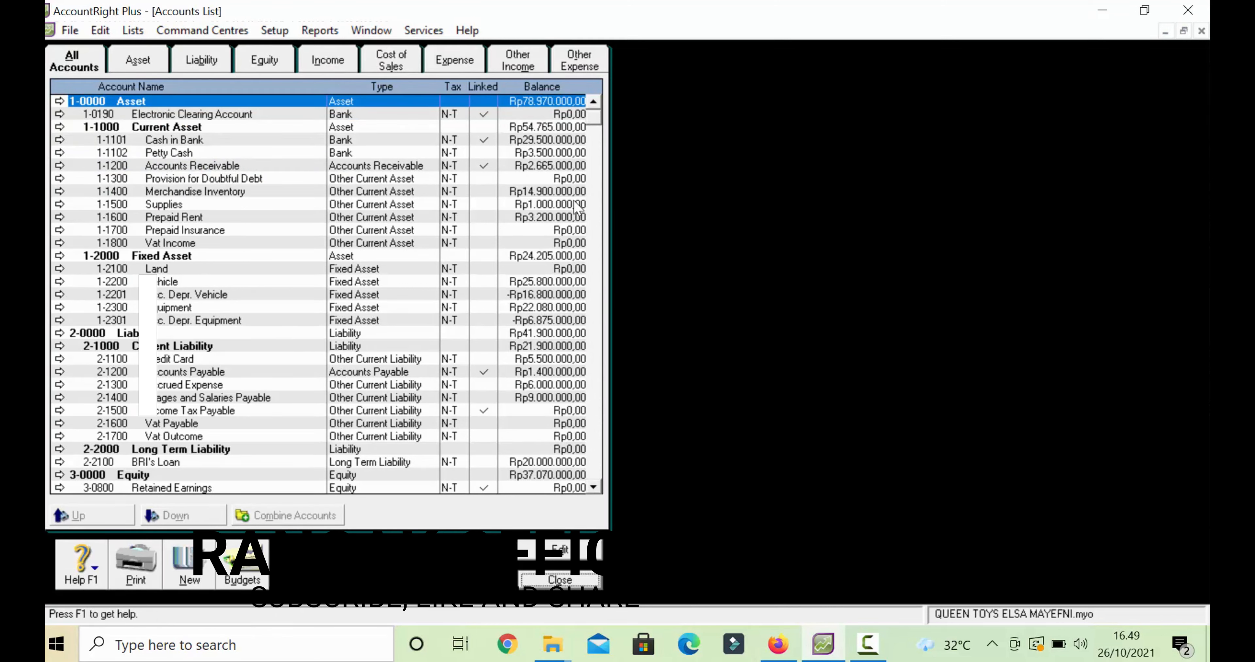
- Delete expense accounts 6-0100 Wages & Salaries and 6-0200 Other Employer Expenses
{"action": "left_click_drag", "start_coordinate": [595, 125], "coordinate": [582, 326]}
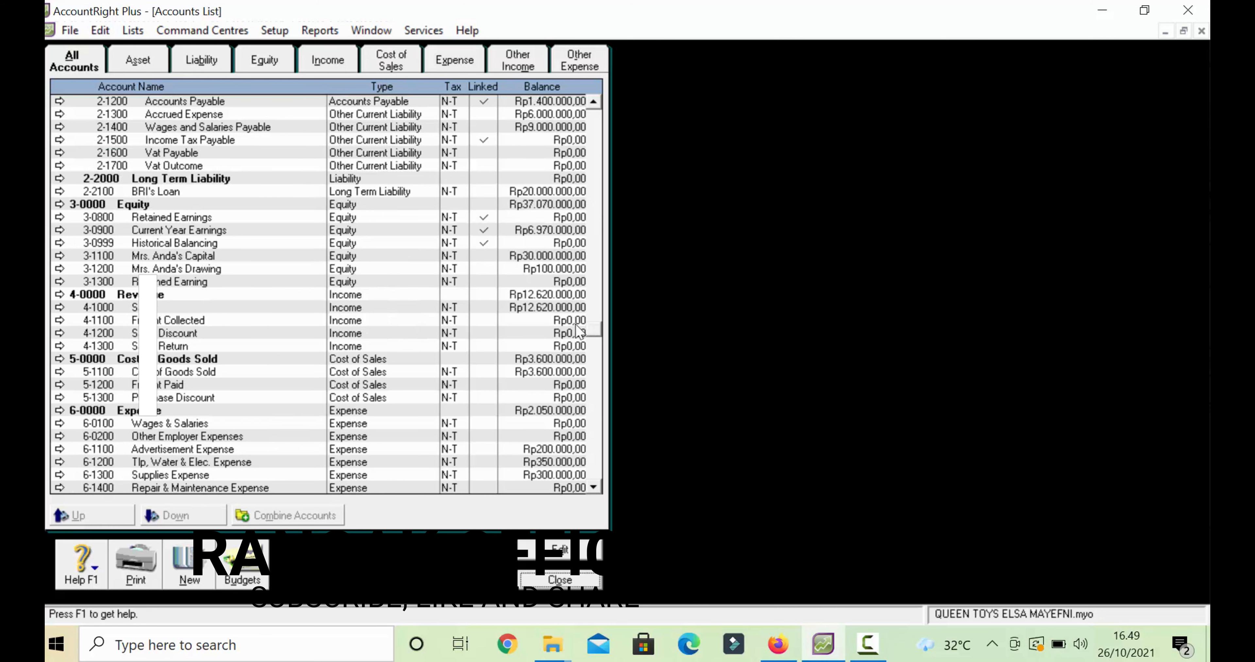
{"action": "left_click", "coordinate": [59, 427]}
{"action": "left_click", "coordinate": [99, 30]}
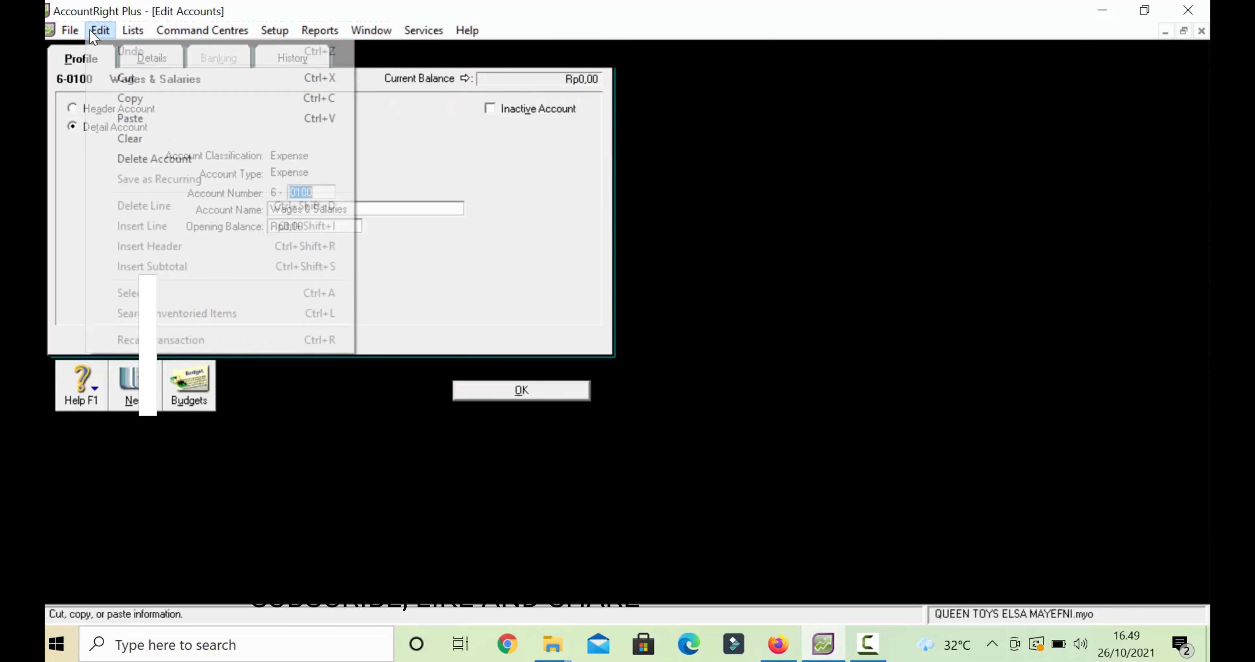
{"action": "left_click", "coordinate": [133, 160]}
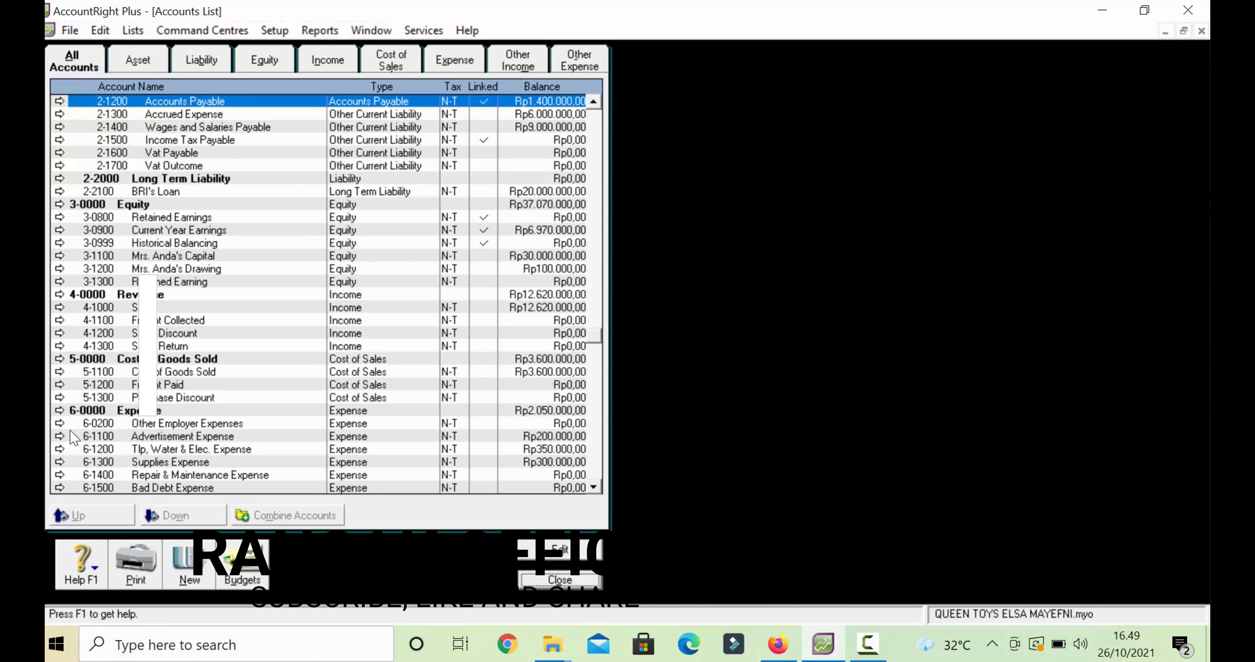
{"action": "left_click", "coordinate": [60, 423]}
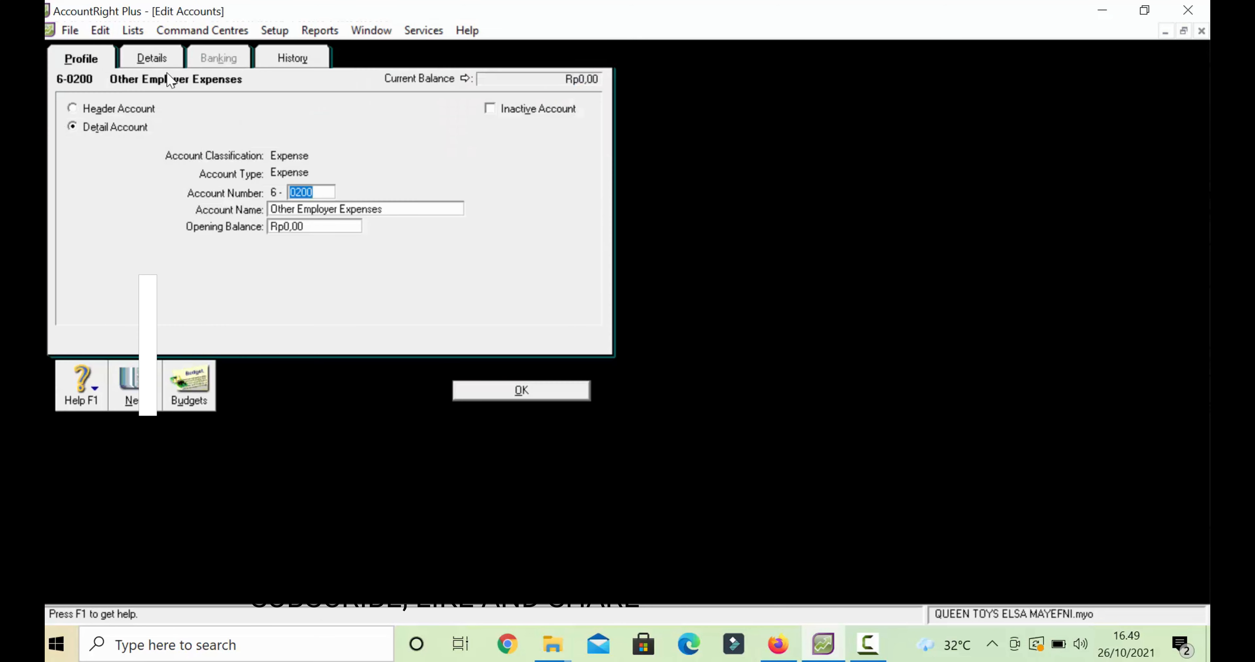
{"action": "left_click", "coordinate": [100, 30]}
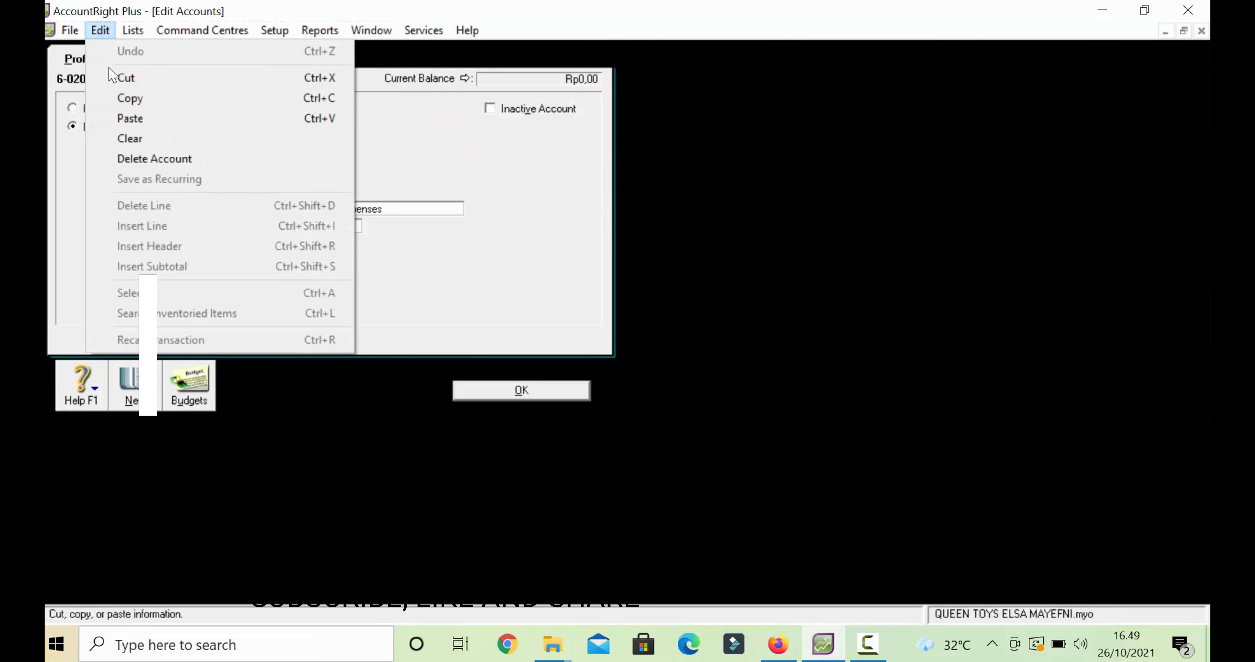
{"action": "left_click", "coordinate": [136, 167]}
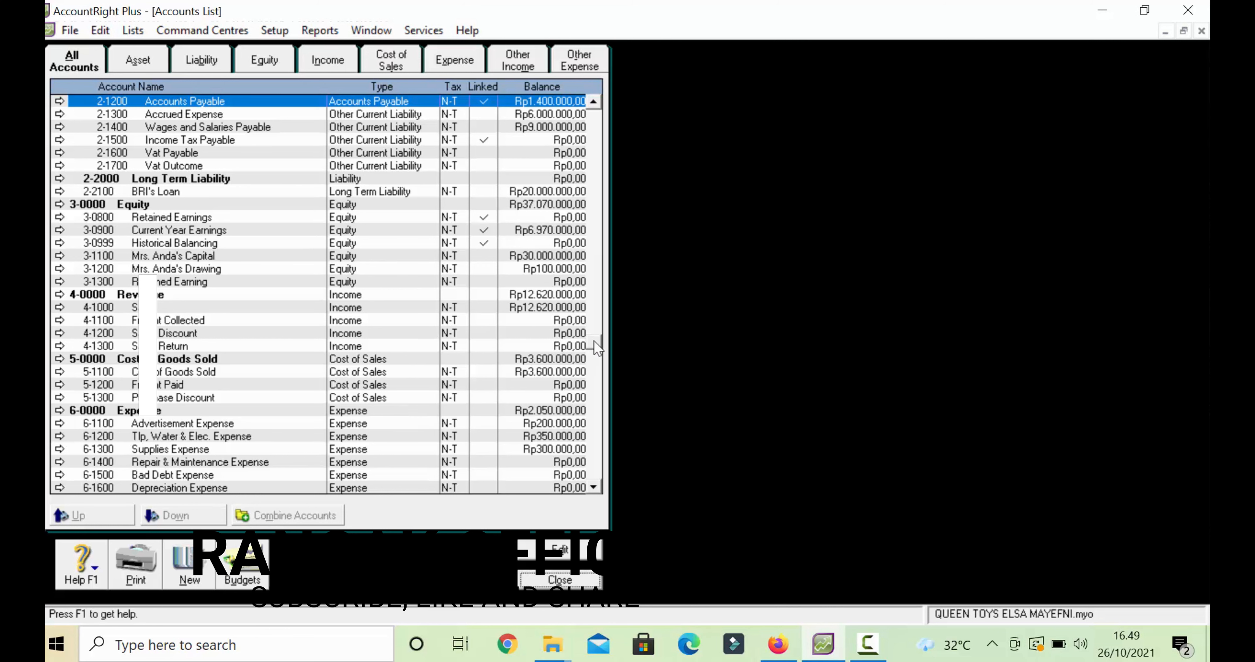
{"action": "left_click_drag", "start_coordinate": [595, 342], "coordinate": [595, 72]}
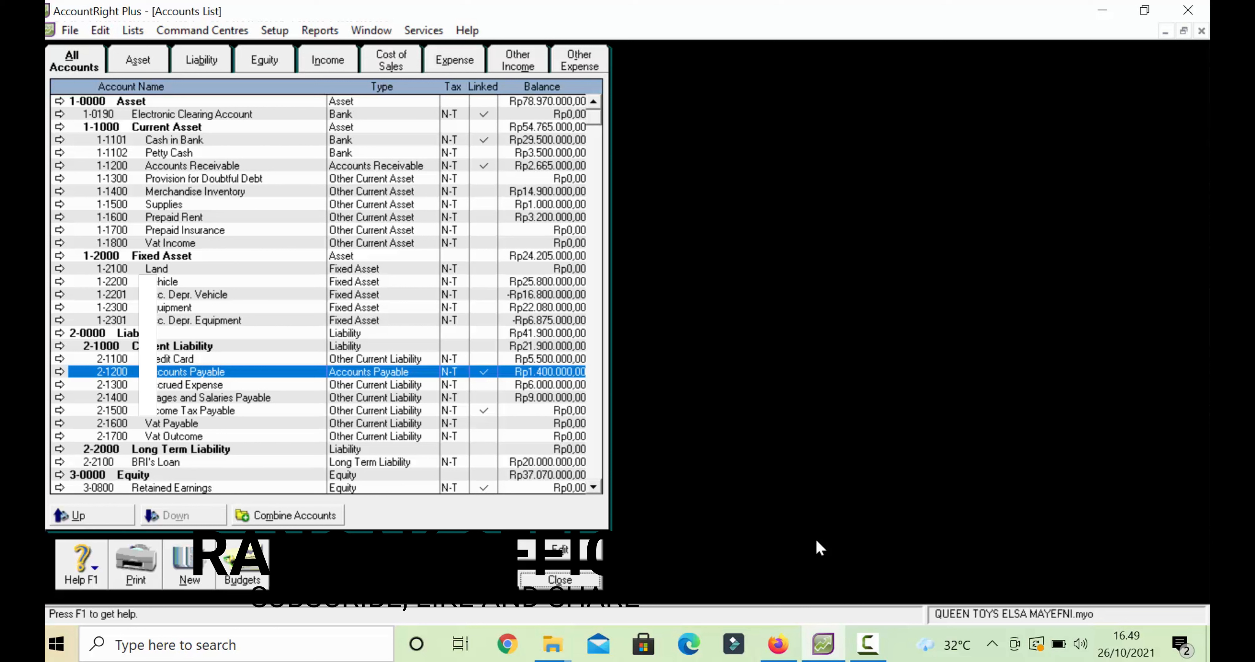
{"action": "left_click", "coordinate": [866, 645]}
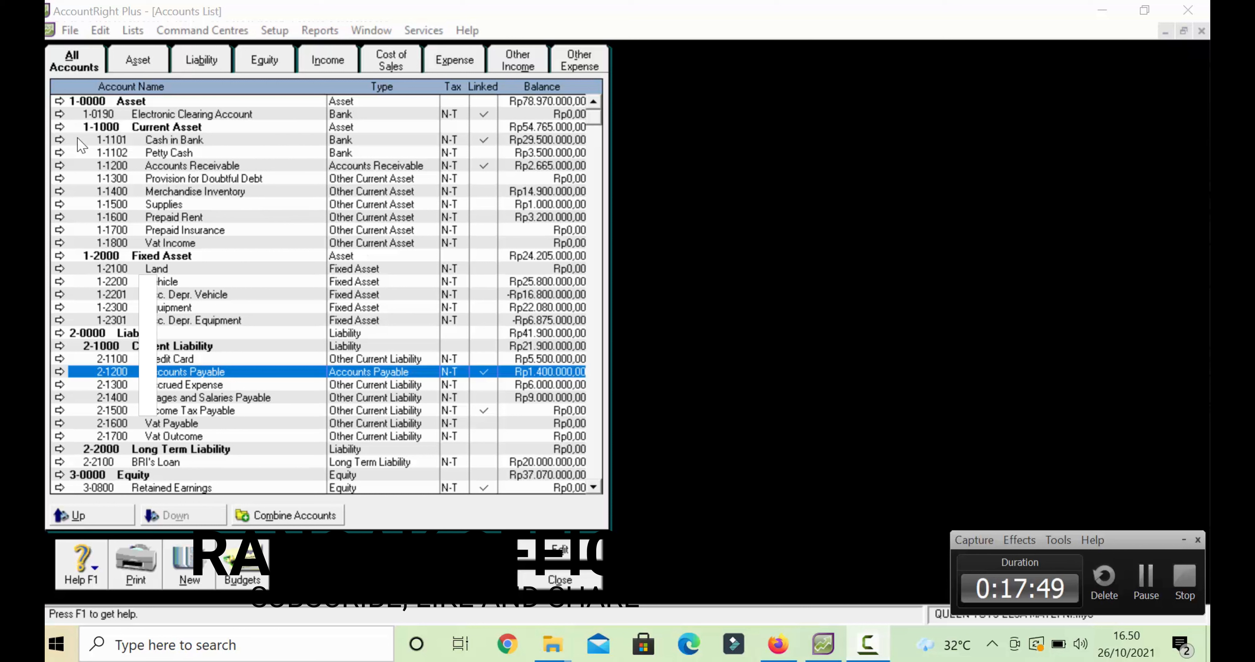
- Renumber Electronic Clearing to 1-1900, Retained Earnings to 3-8000 and Current Year Earnings to 3-9000
{"action": "left_click", "coordinate": [60, 115]}
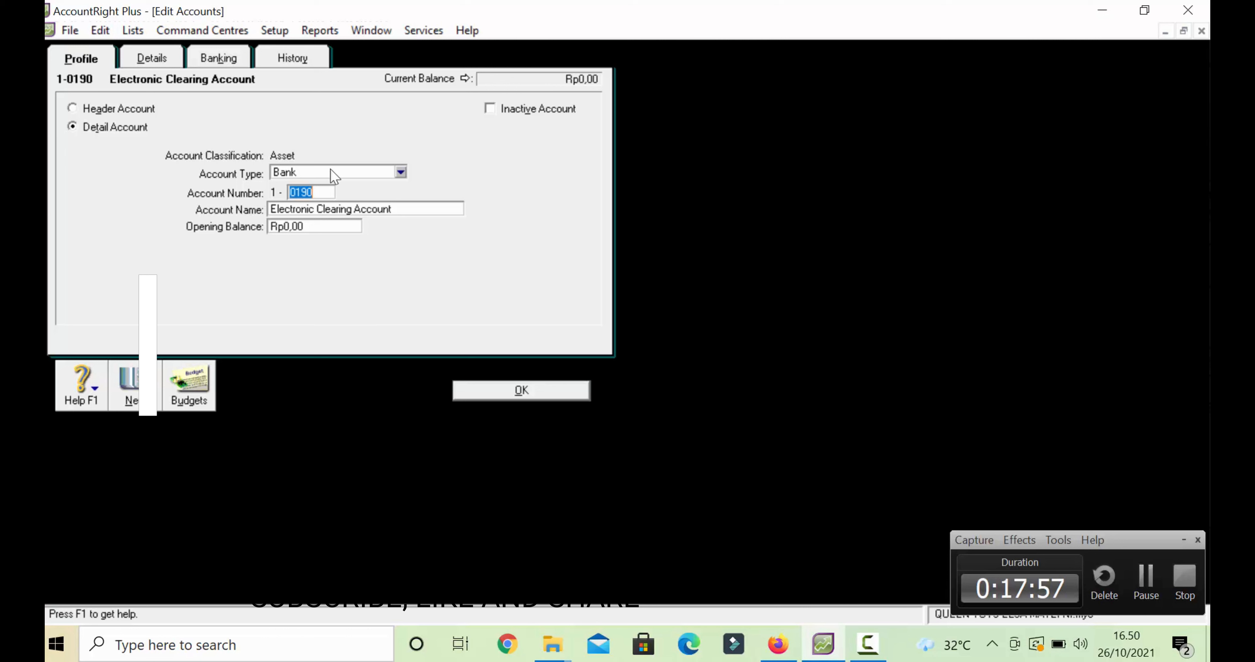
{"action": "type", "text": "1900"}
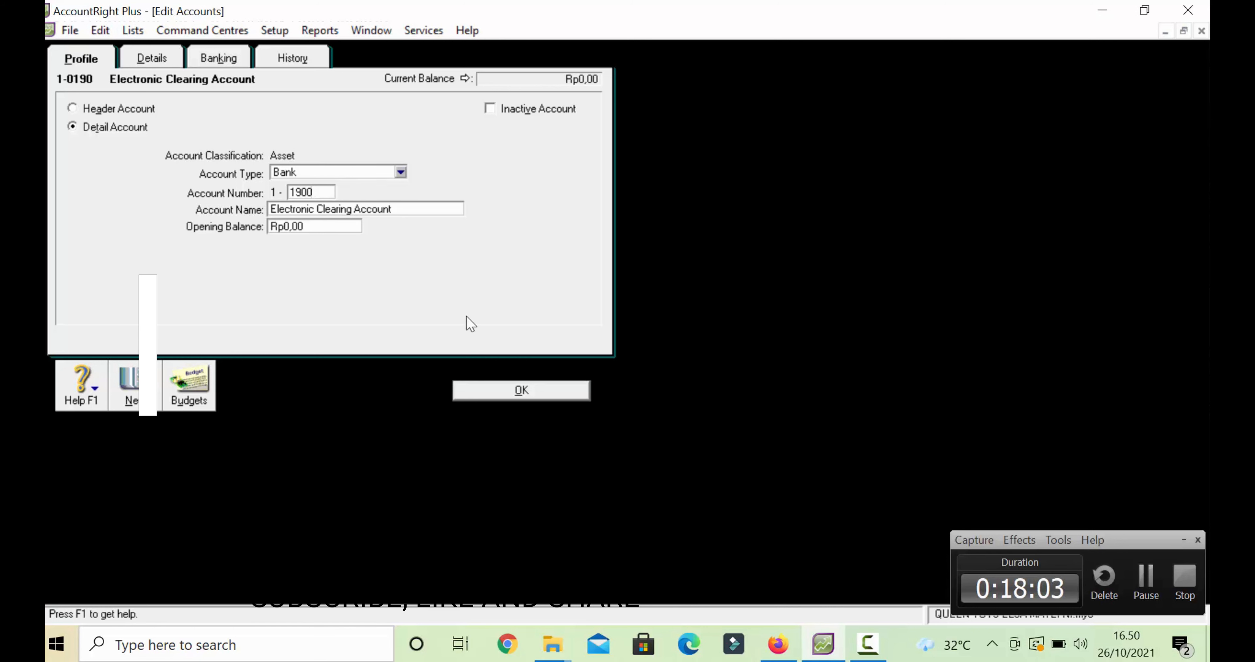
{"action": "left_click", "coordinate": [530, 383]}
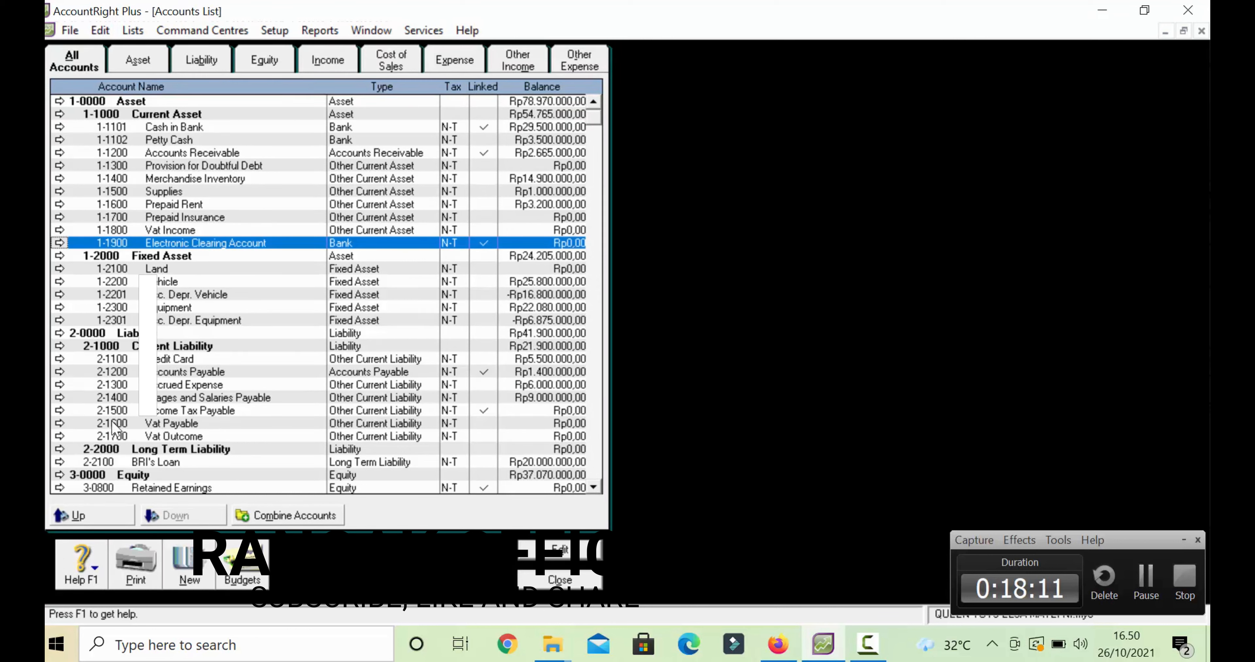
{"action": "left_click", "coordinate": [59, 488]}
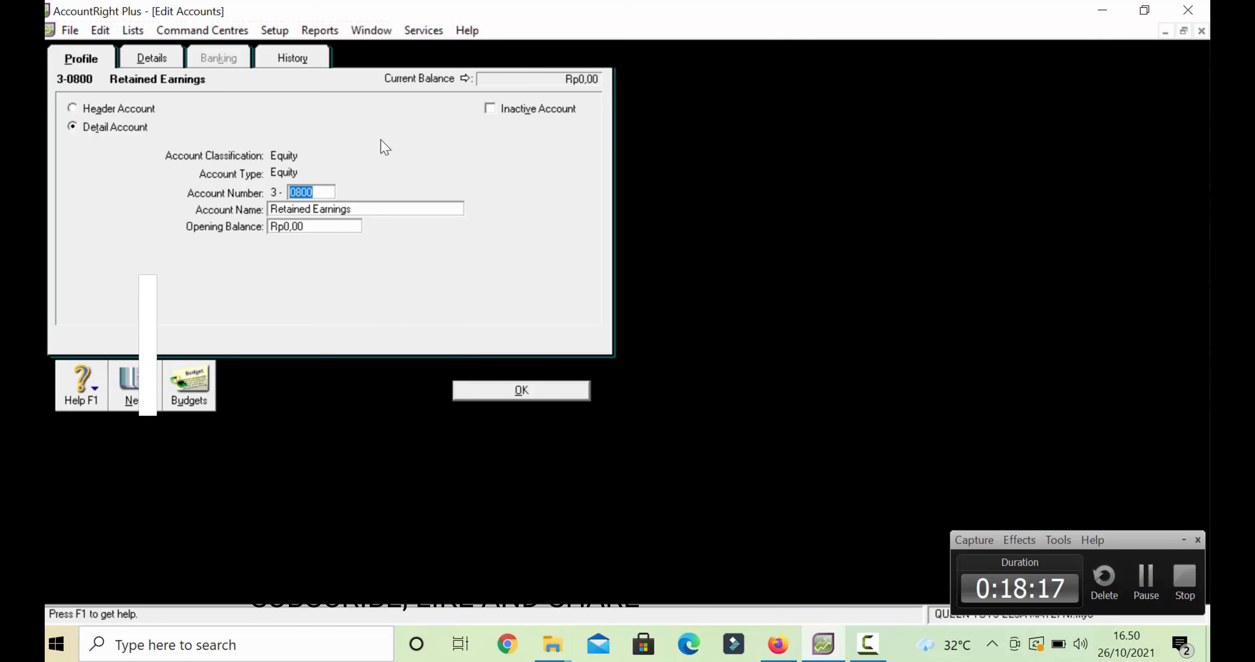
{"action": "type", "text": "8000"}
{"action": "left_click", "coordinate": [483, 396]}
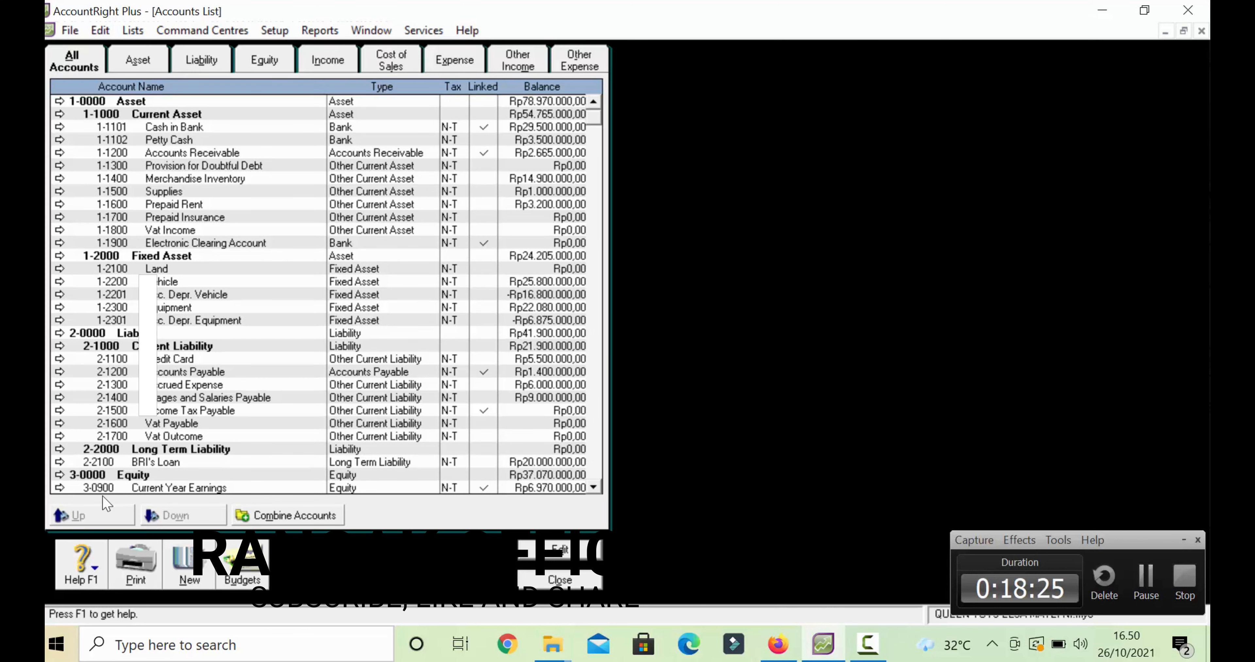
{"action": "left_click", "coordinate": [59, 488]}
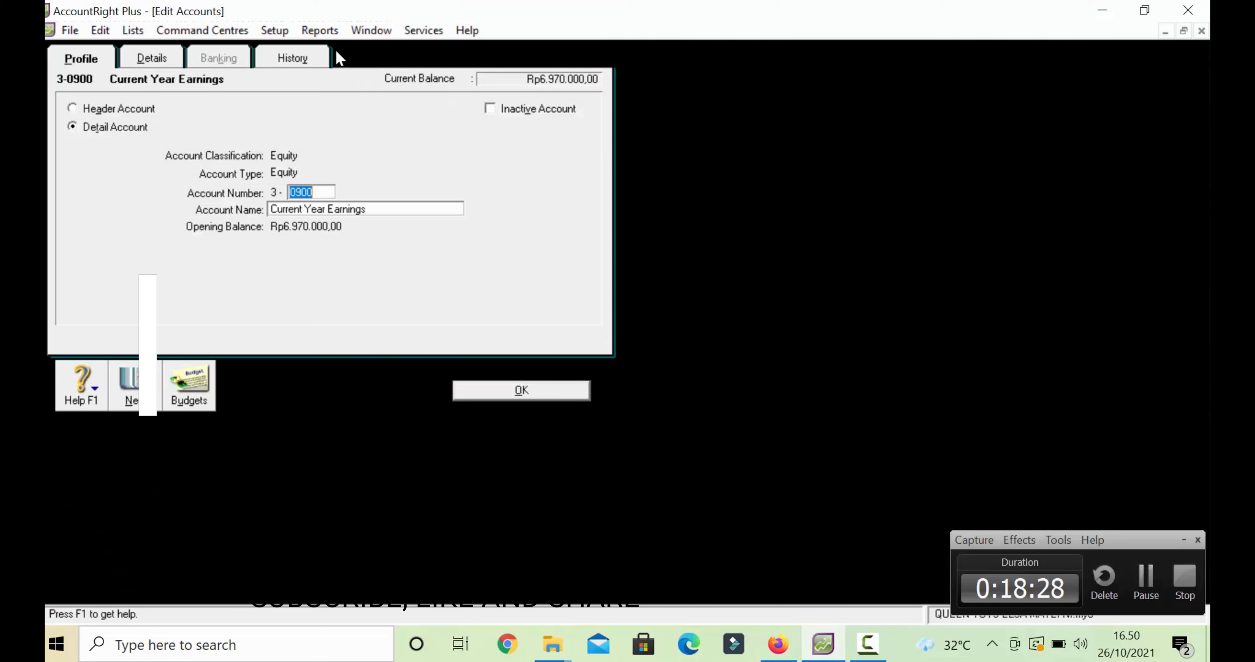
{"action": "type", "text": "9000"}
{"action": "left_click", "coordinate": [525, 389]}
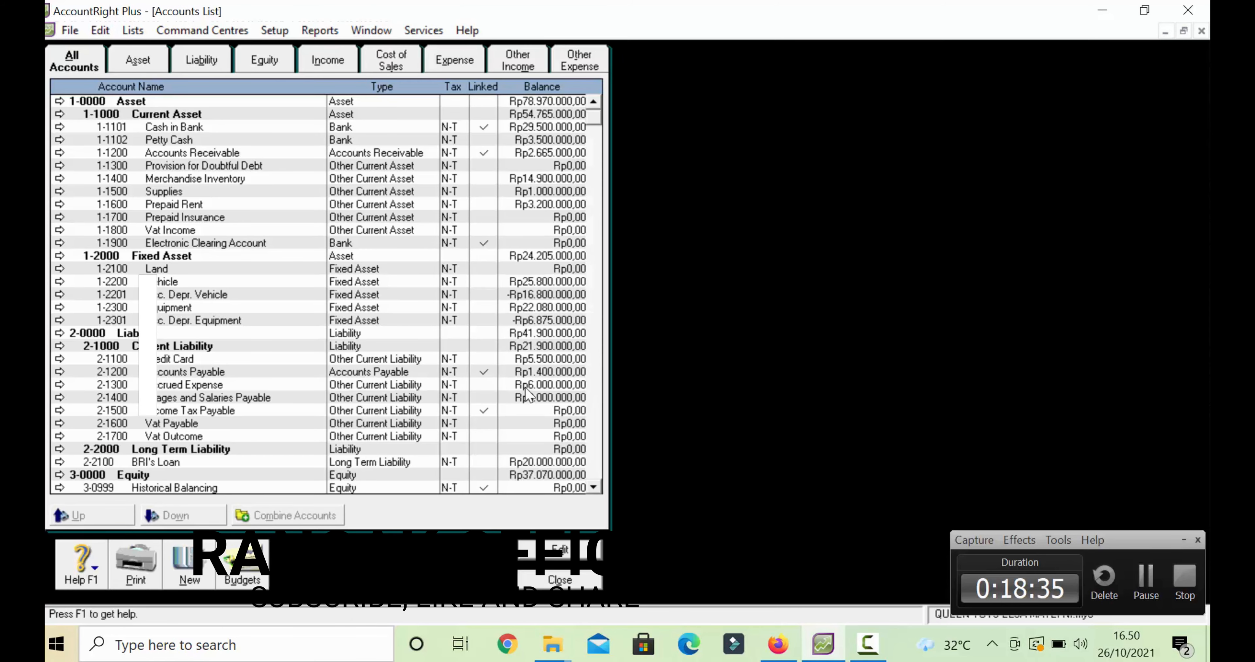
- Renumber Historical Balancing to 3-9999 and close the Accounts List
{"action": "left_click", "coordinate": [594, 487]}
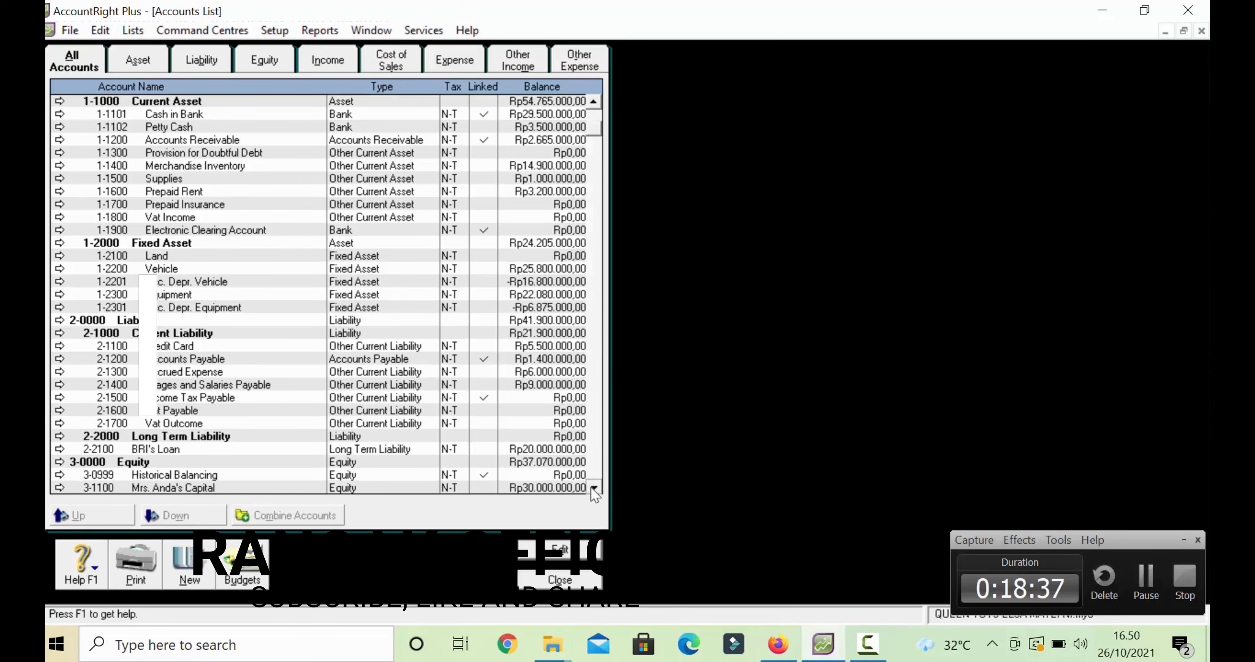
{"action": "left_click", "coordinate": [593, 487]}
{"action": "left_click", "coordinate": [594, 487]}
{"action": "left_click", "coordinate": [594, 487]}
{"action": "left_click", "coordinate": [593, 487]}
{"action": "left_click", "coordinate": [594, 487]}
{"action": "left_click", "coordinate": [593, 487]}
{"action": "left_click", "coordinate": [594, 487]}
{"action": "left_click", "coordinate": [593, 487]}
{"action": "left_click", "coordinate": [593, 487]}
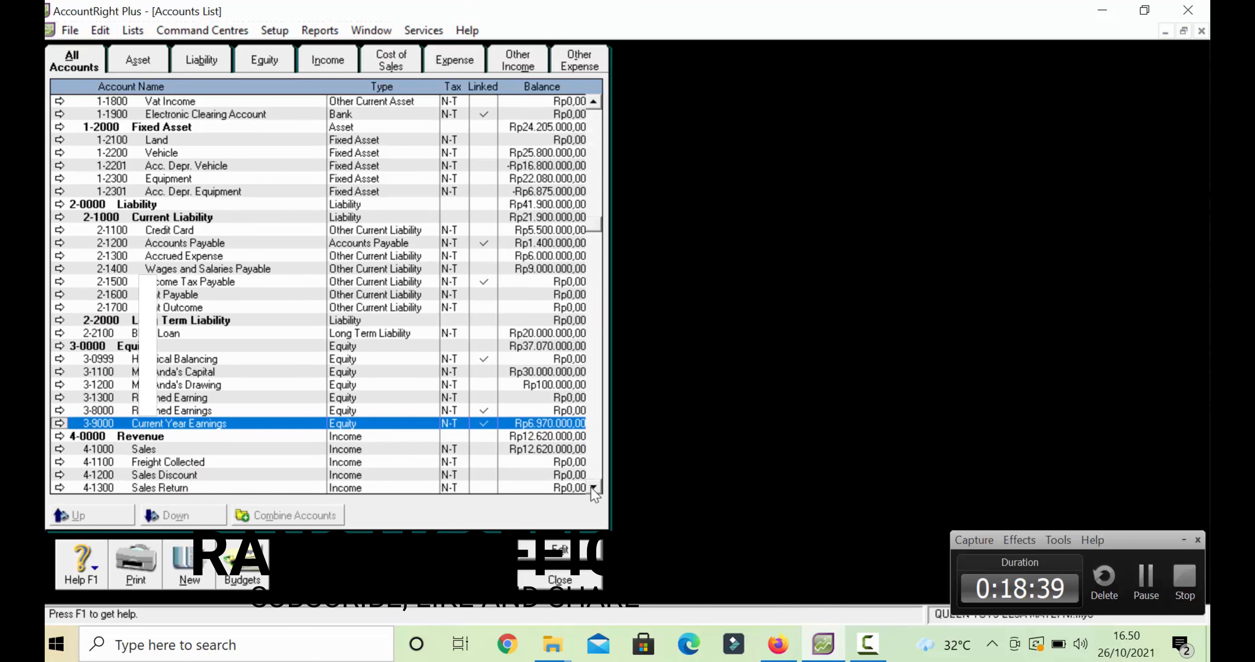
{"action": "left_click", "coordinate": [59, 359]}
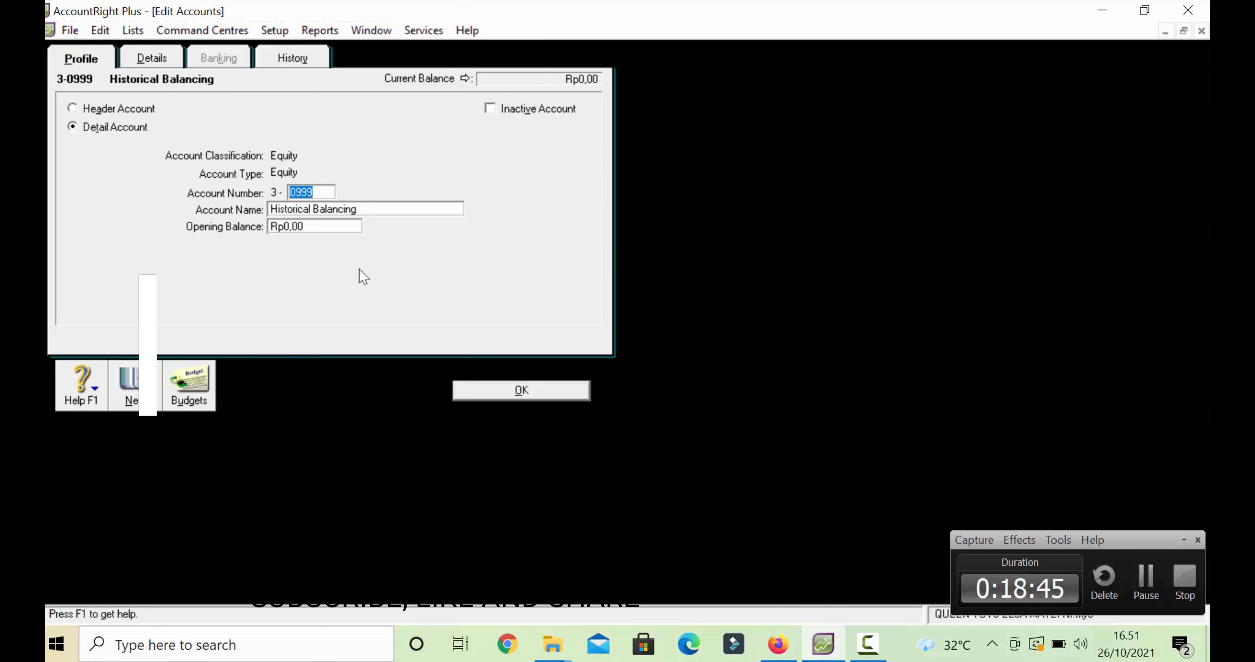
{"action": "type", "text": "9999"}
{"action": "left_click", "coordinate": [461, 396]}
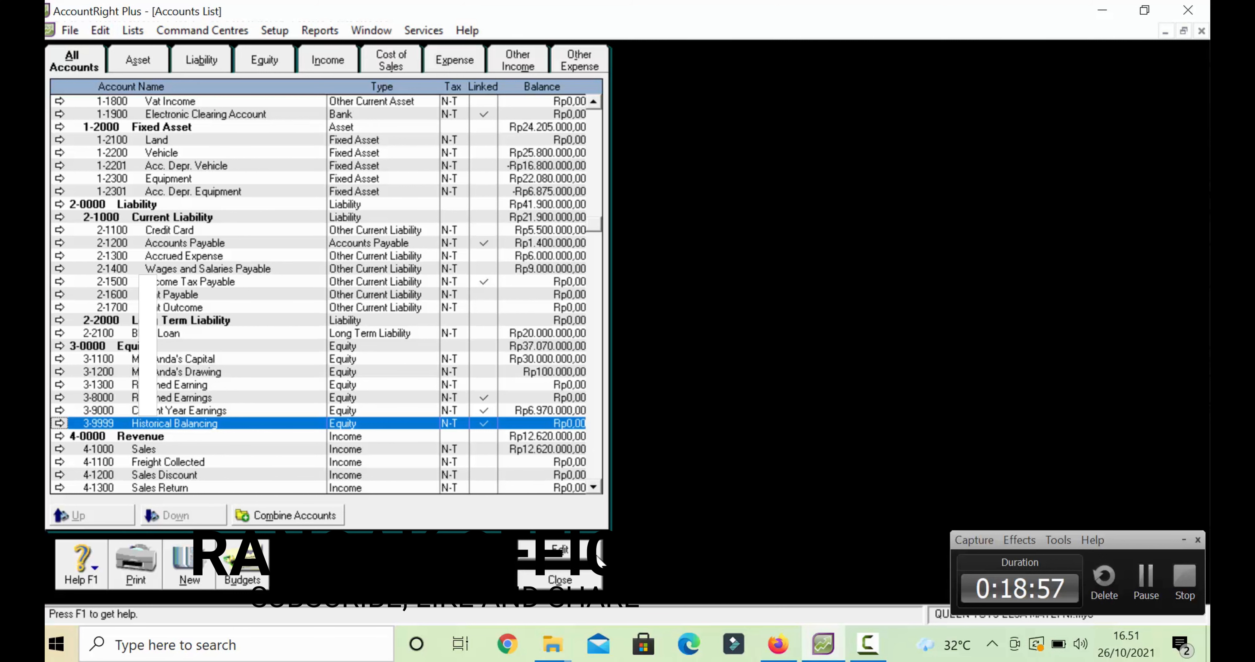
{"action": "left_click", "coordinate": [582, 583]}
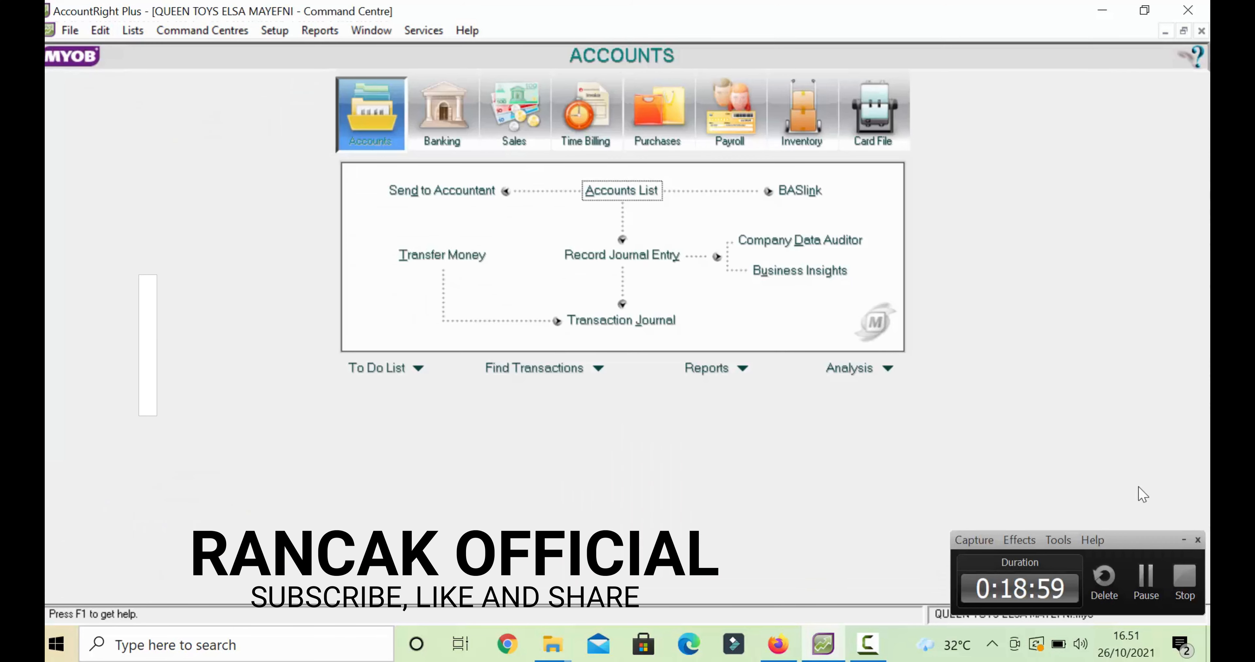
{"action": "left_click", "coordinate": [1138, 589]}
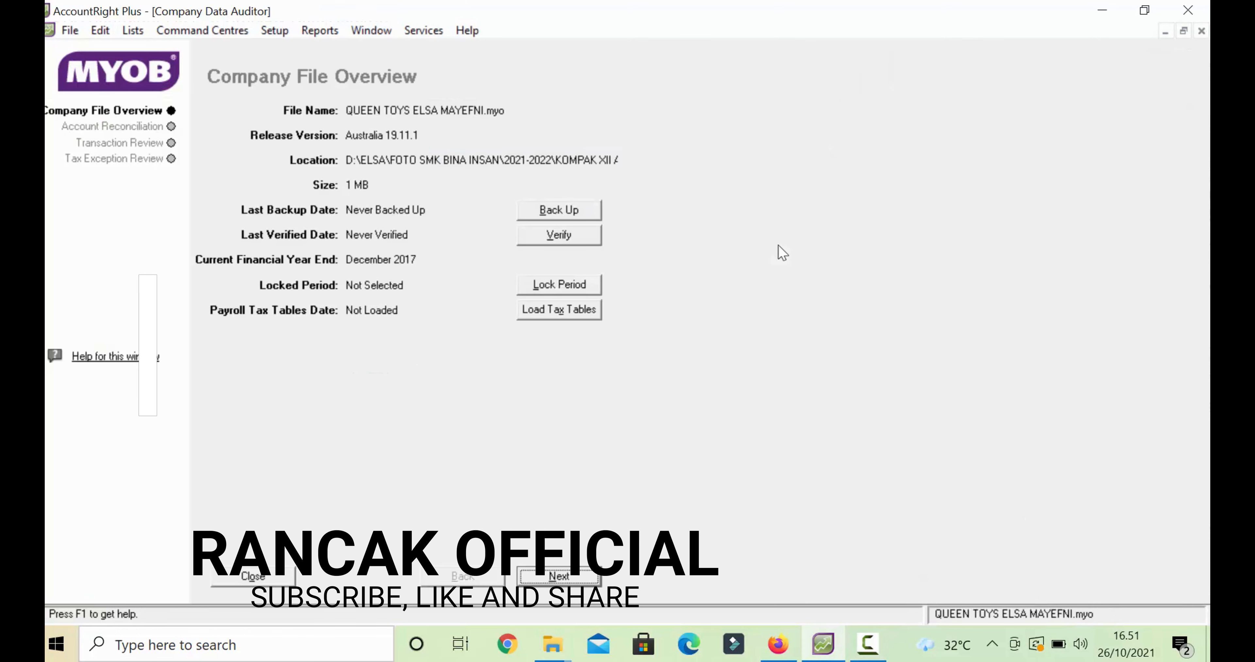
- Run the Transaction Review for 01/09/2017–30/09/2017 and display the future-dated transactions
{"action": "left_click", "coordinate": [867, 652]}
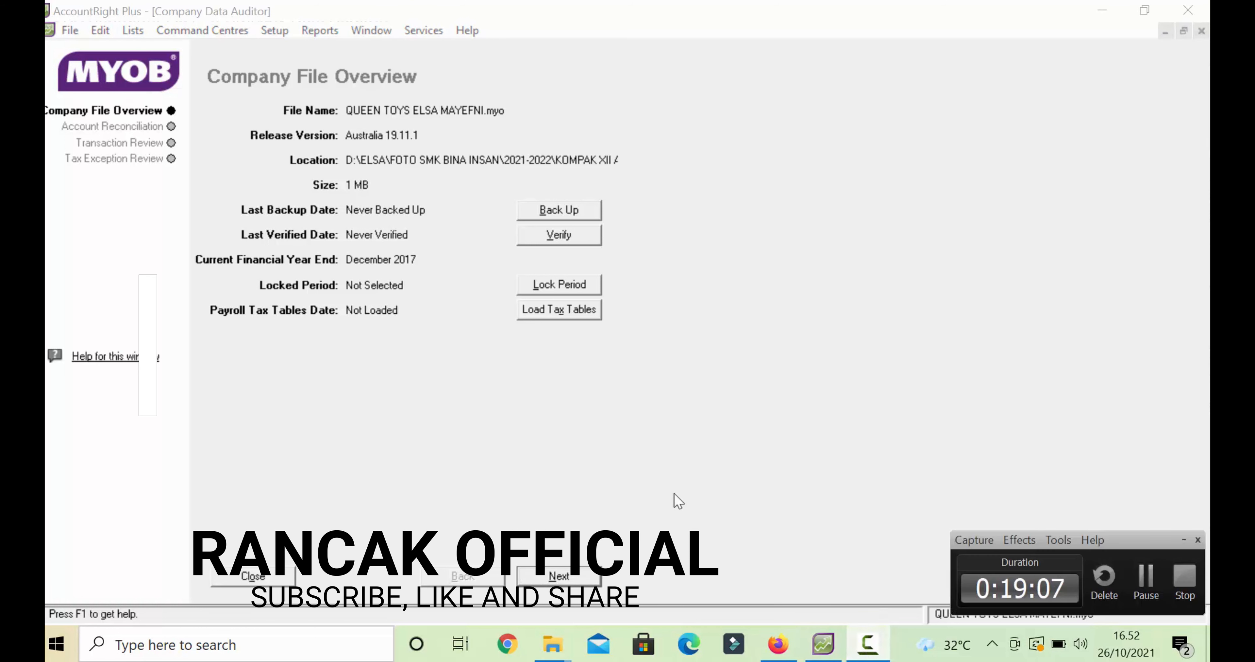
{"action": "left_click", "coordinate": [169, 147]}
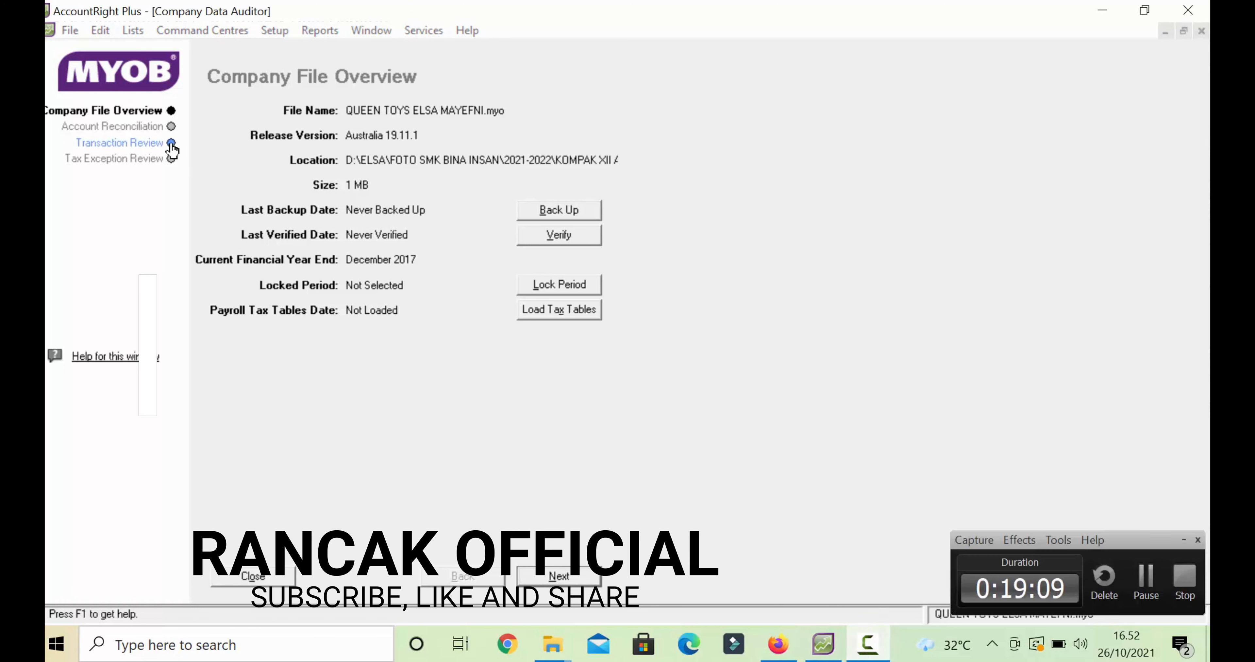
{"action": "left_click", "coordinate": [549, 117]}
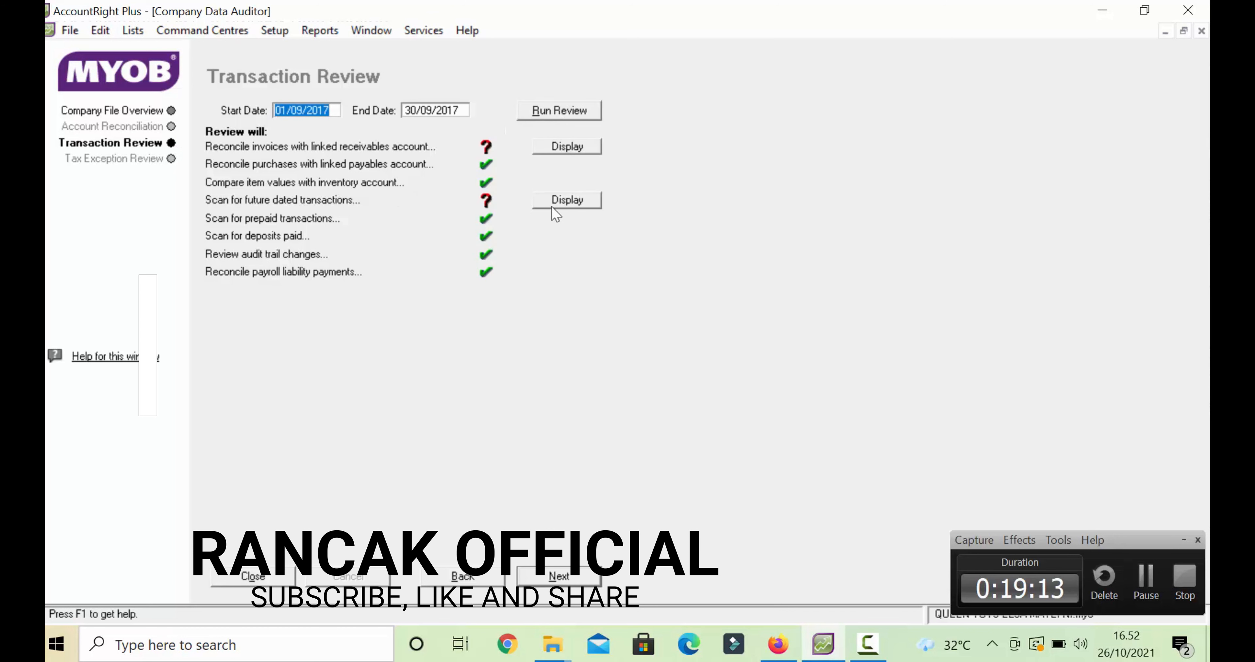
{"action": "left_click", "coordinate": [564, 205]}
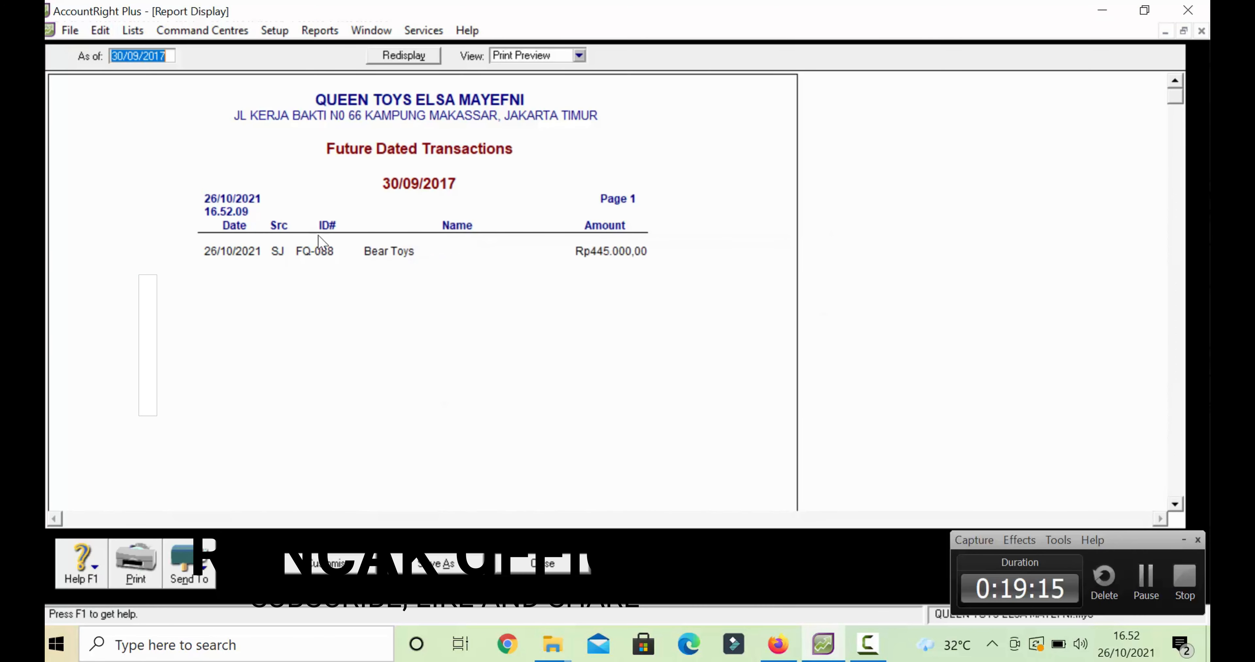
- Change the Bear Toys sale FQ-088 date from 26/10/2021 to 20/08/2017
{"action": "double_click", "coordinate": [243, 251]}
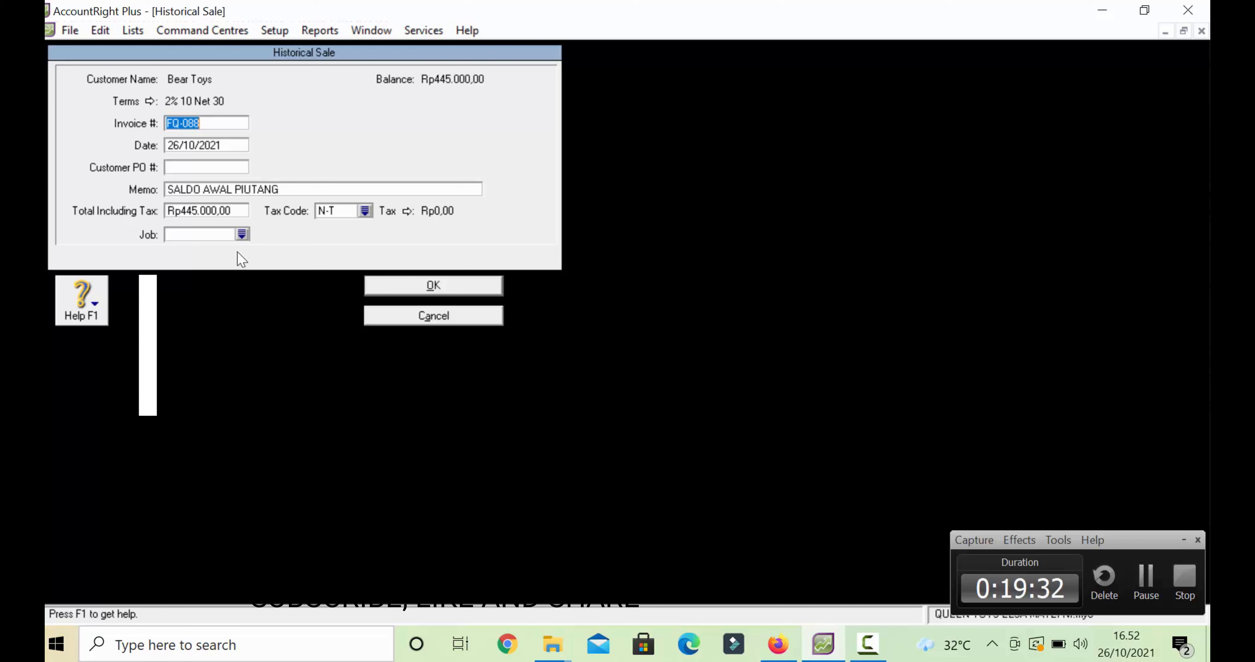
{"action": "left_click", "coordinate": [180, 144]}
{"action": "left_click", "coordinate": [180, 145]}
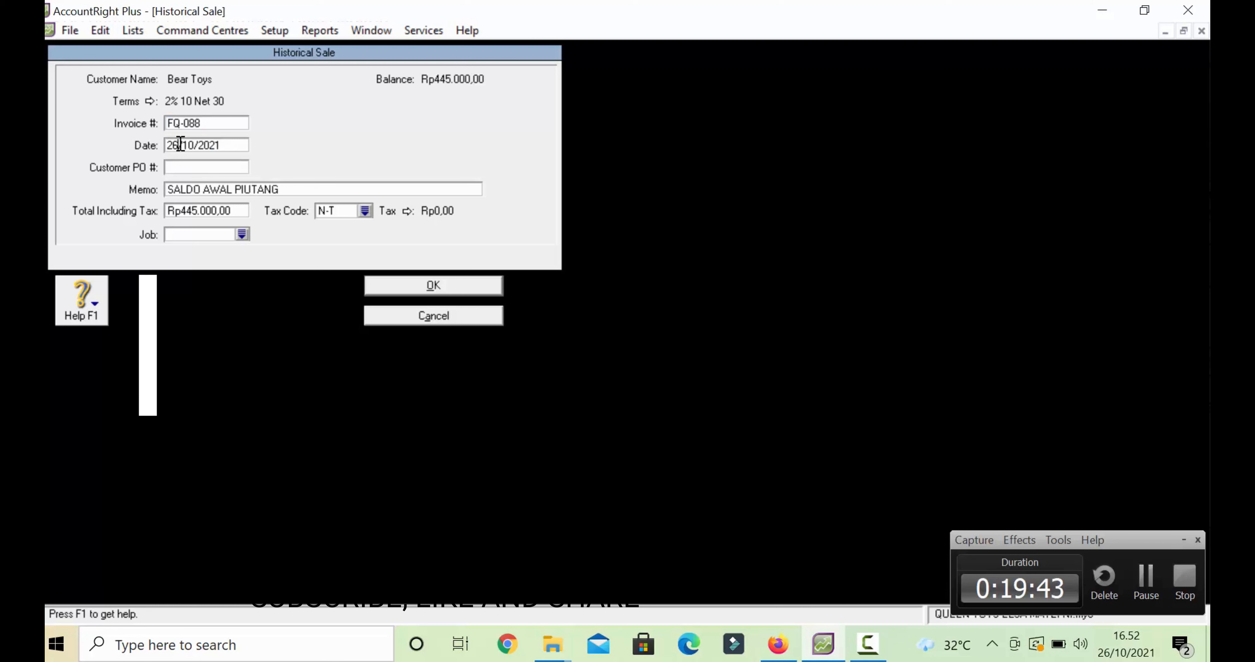
{"action": "key", "text": "BackSpace"}
{"action": "key", "text": "BackSpace"}
{"action": "type", "text": "20"}
{"action": "key", "text": "Delete"}
{"action": "key", "text": "Delete"}
{"action": "type", "text": "08"}
{"action": "key", "text": "BackSpace"}
{"action": "key", "text": "BackSpace"}
{"action": "type", "text": "17"}
- Save the redated sale, acknowledge both messages and close the future-dated report
{"action": "left_click", "coordinate": [409, 291]}
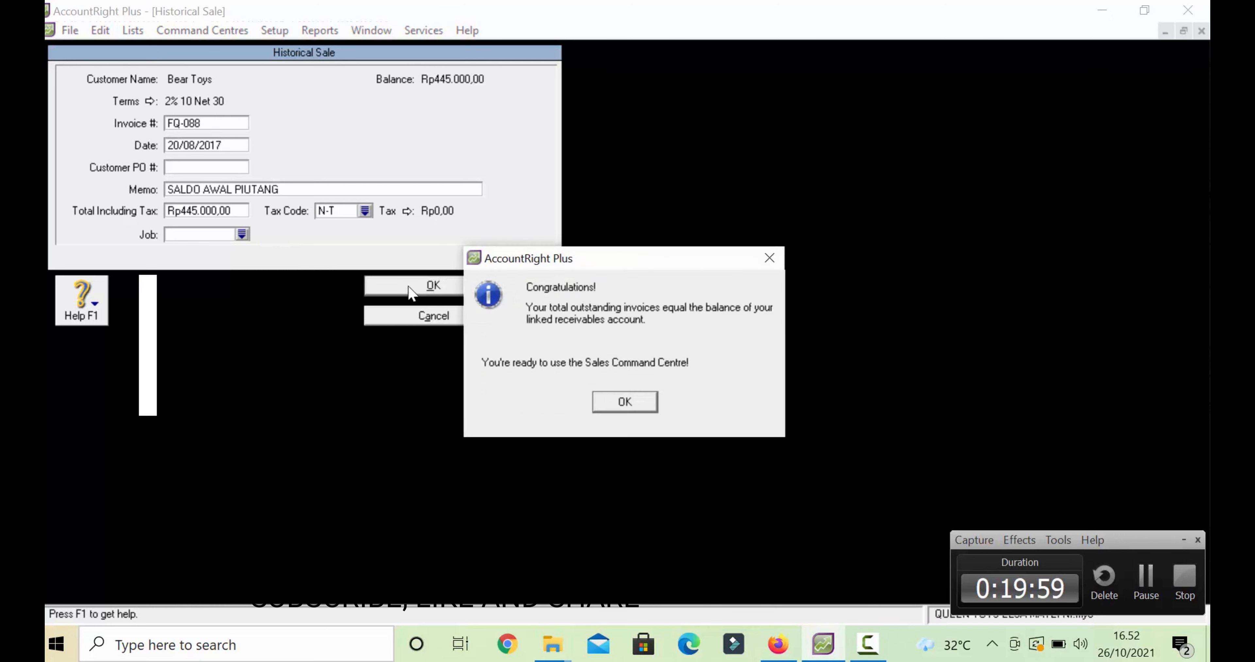
{"action": "left_click", "coordinate": [633, 400]}
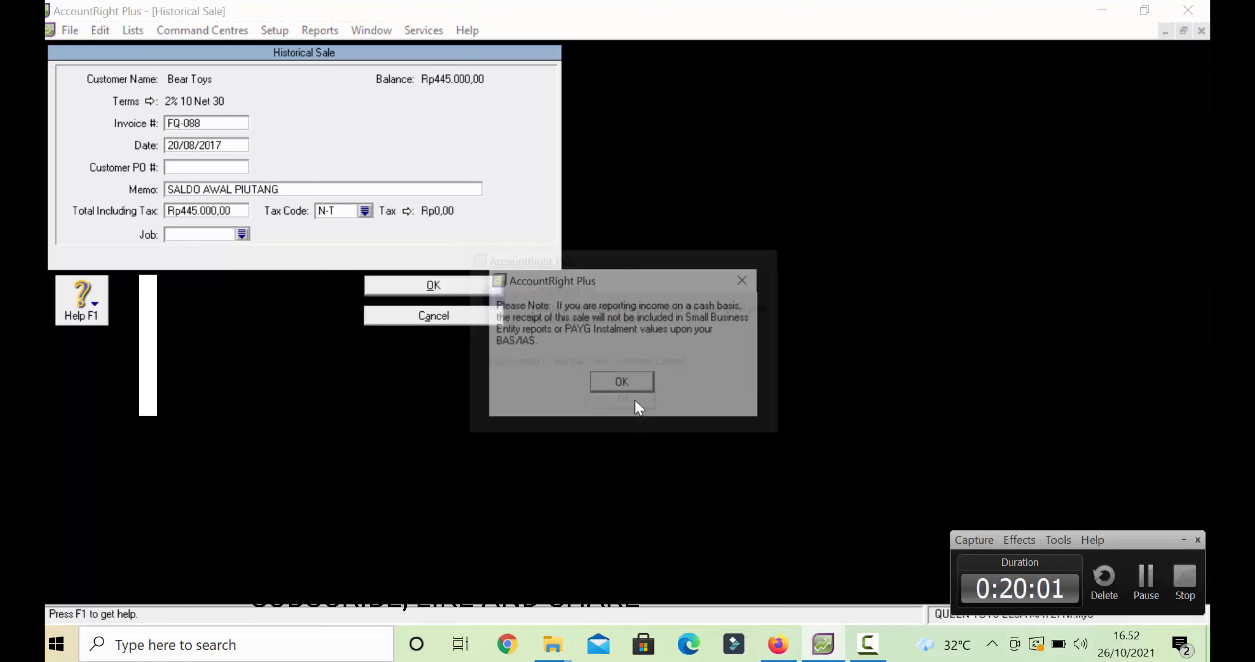
{"action": "left_click", "coordinate": [627, 379]}
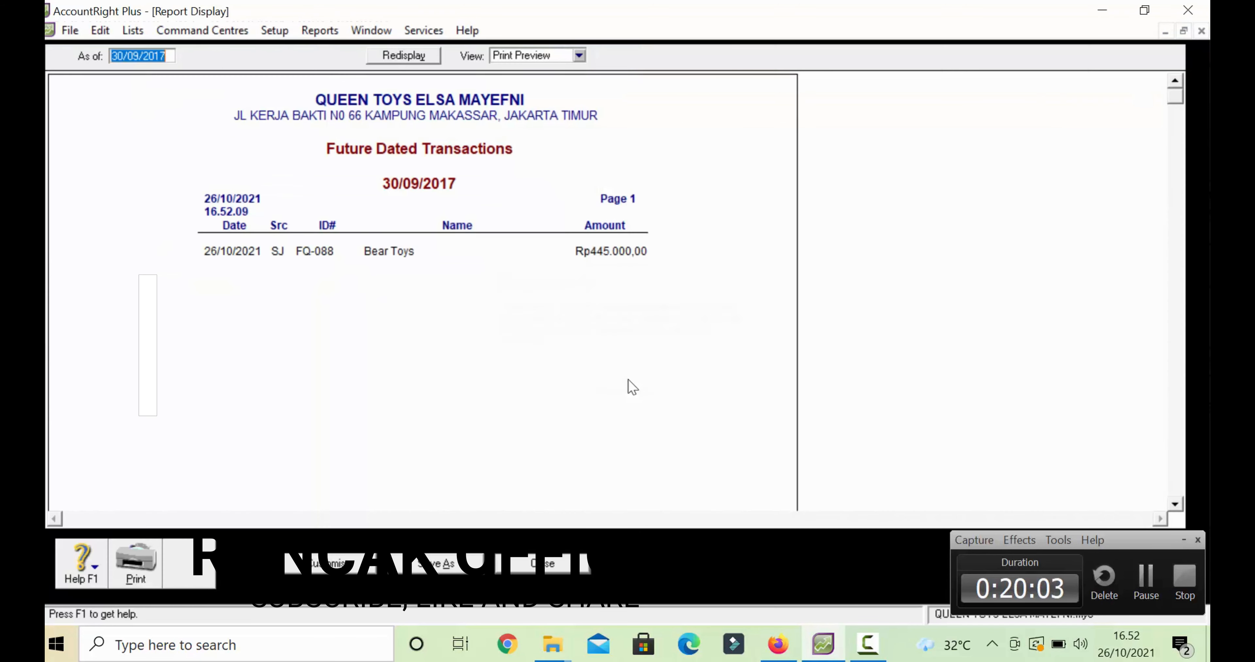
{"action": "left_click", "coordinate": [546, 564]}
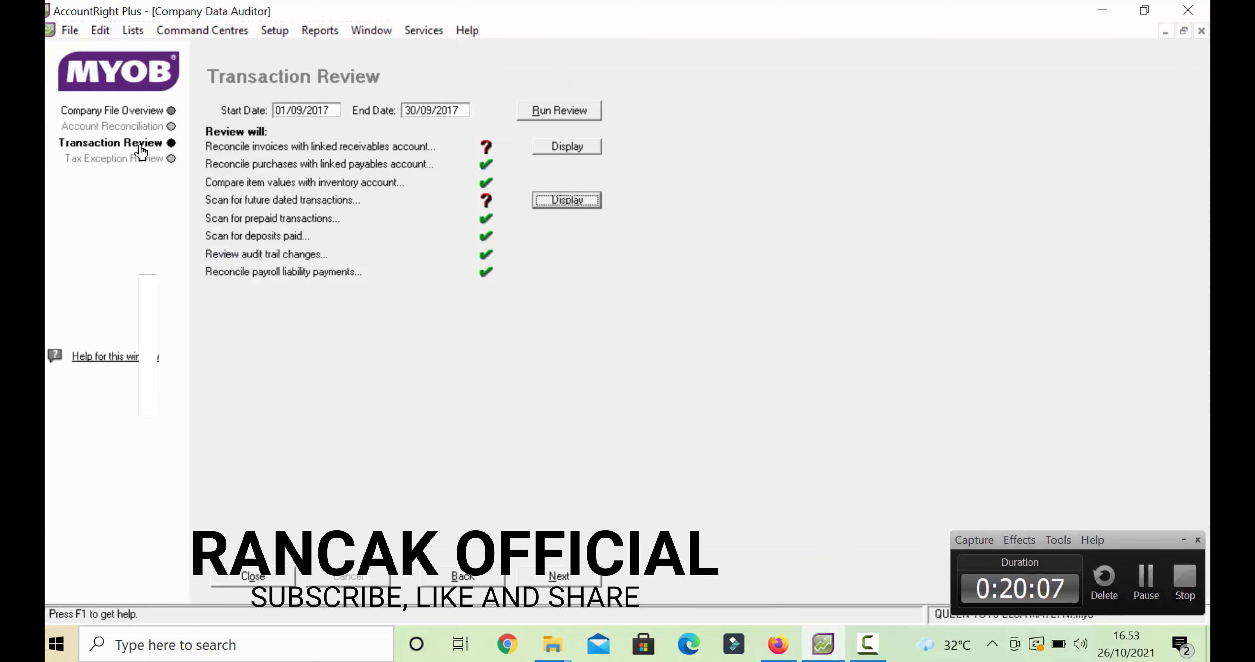
- Rerun the September 2017 Transaction Review, confirming no future-dated transactions remain
{"action": "left_click", "coordinate": [124, 150]}
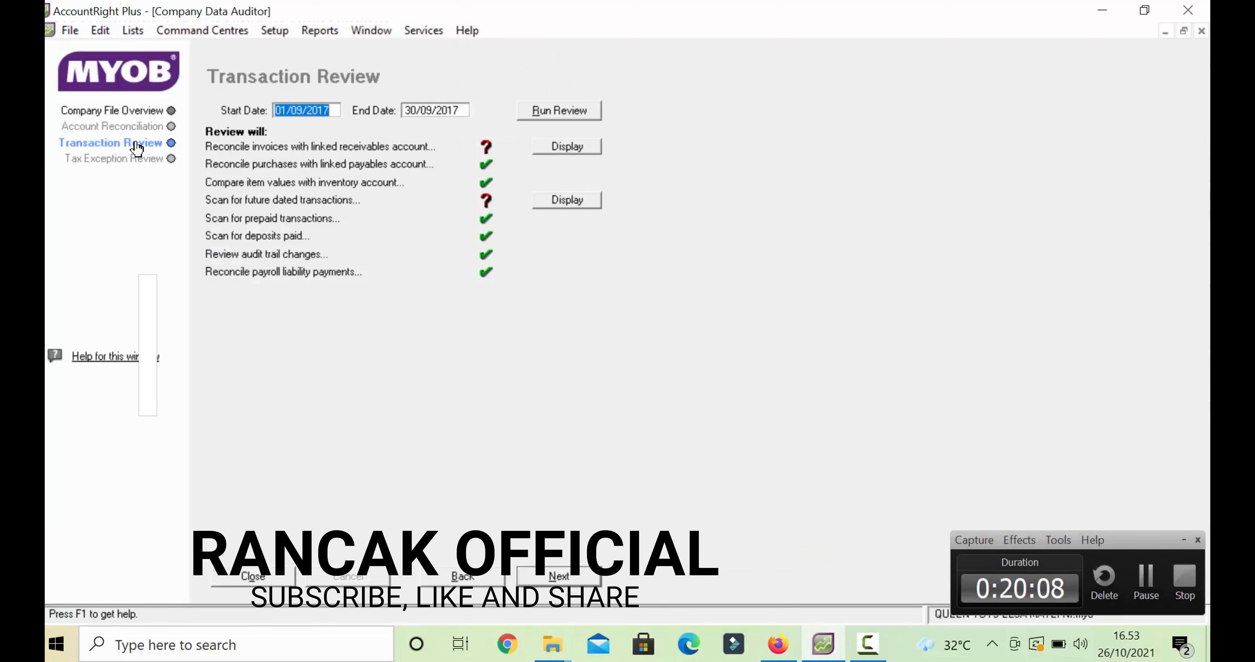
{"action": "left_click", "coordinate": [578, 201]}
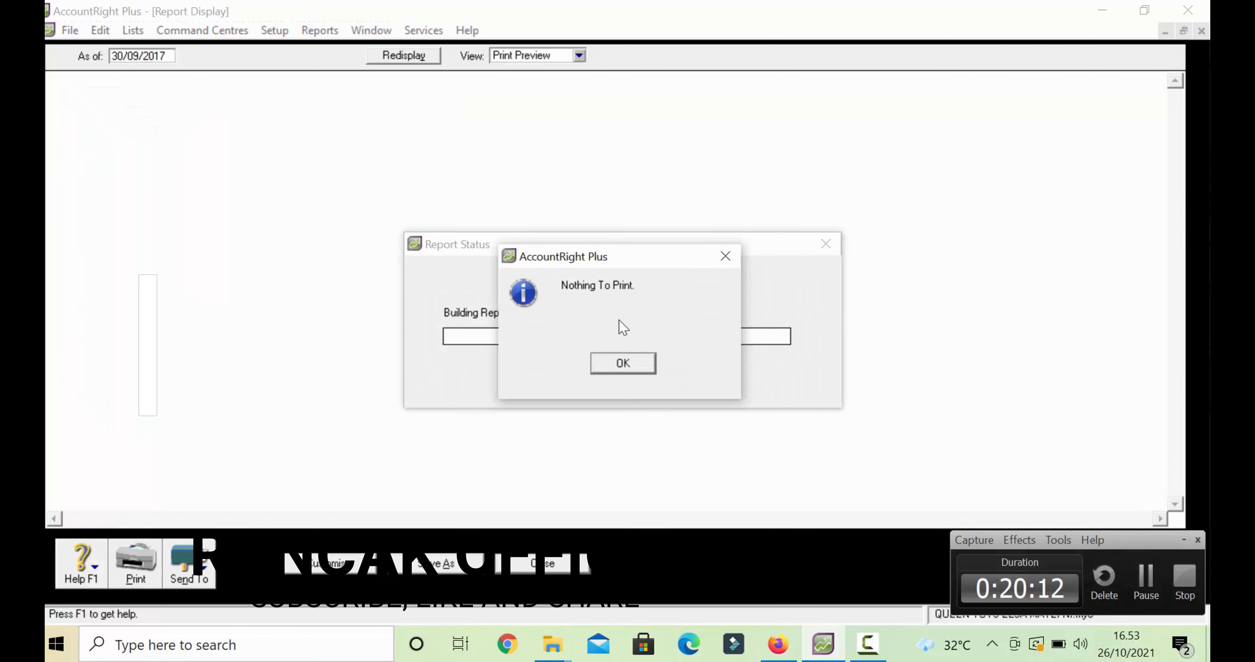
{"action": "left_click", "coordinate": [624, 370]}
{"action": "left_click", "coordinate": [548, 115]}
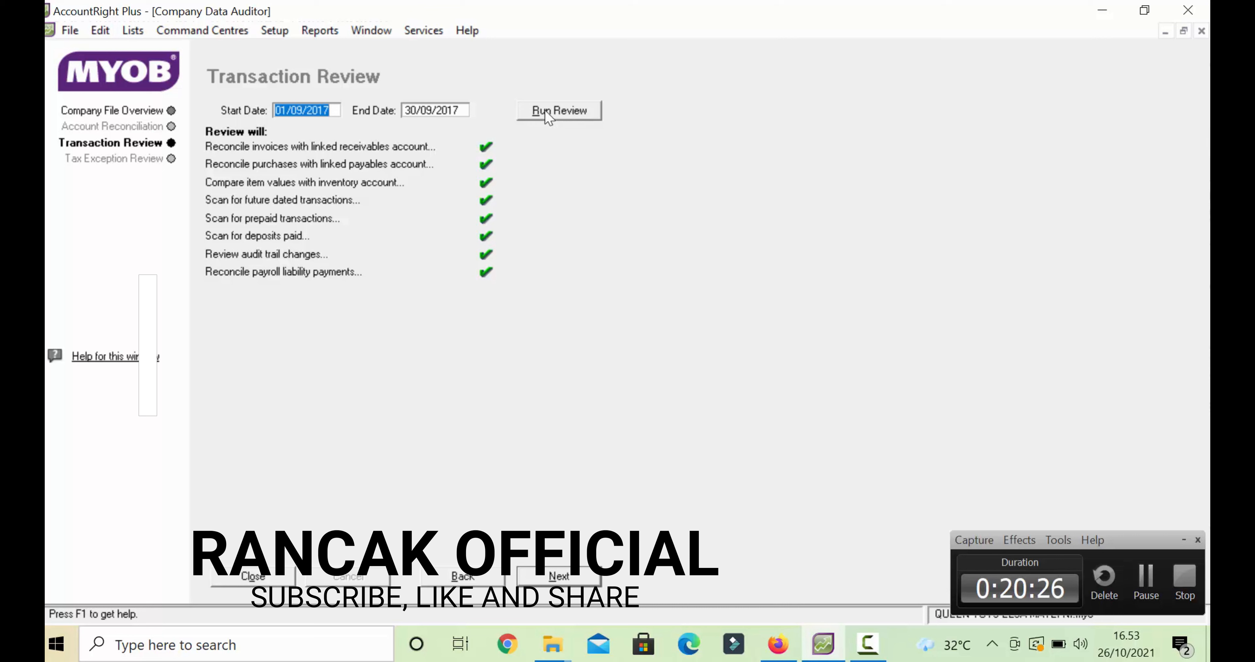
- Run the Tax Exception Review, check each review page, and finish the audit
{"action": "left_click", "coordinate": [161, 164]}
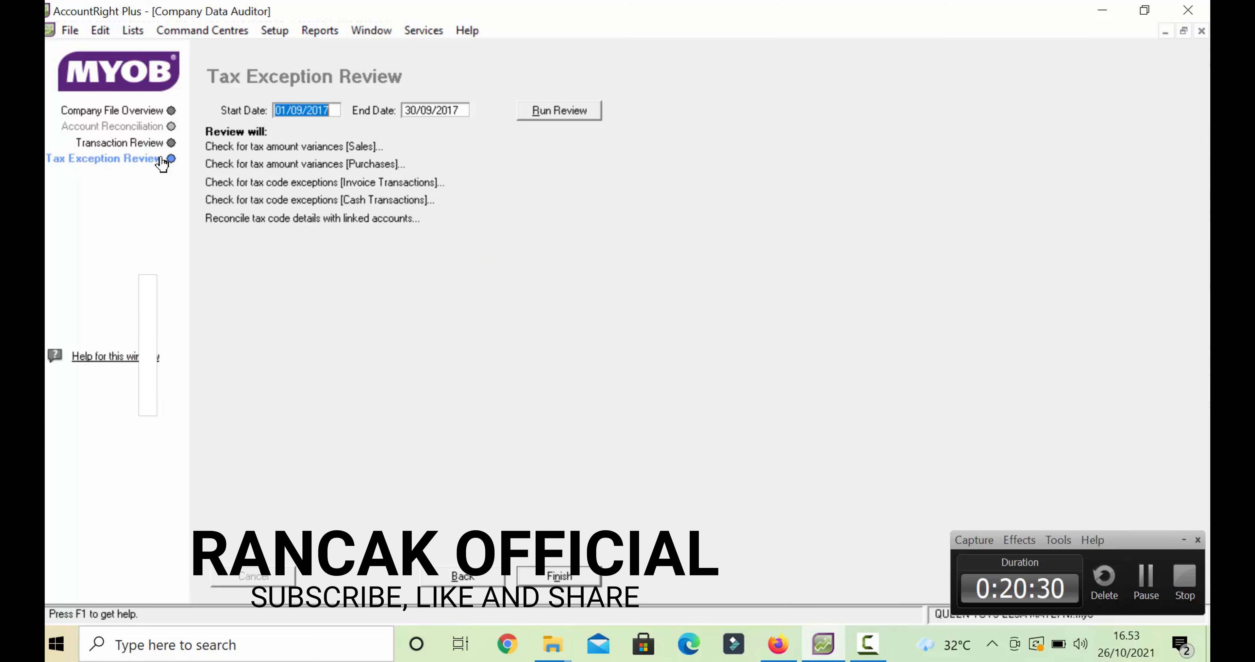
{"action": "left_click", "coordinate": [555, 117]}
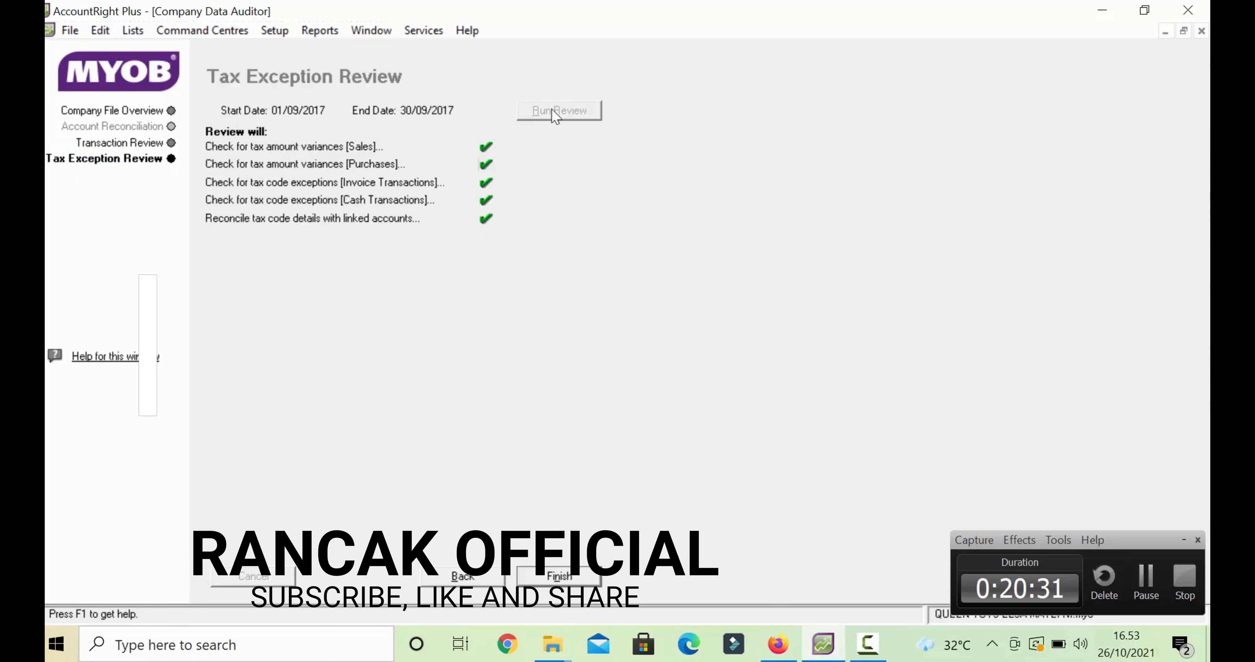
{"action": "left_click", "coordinate": [162, 143]}
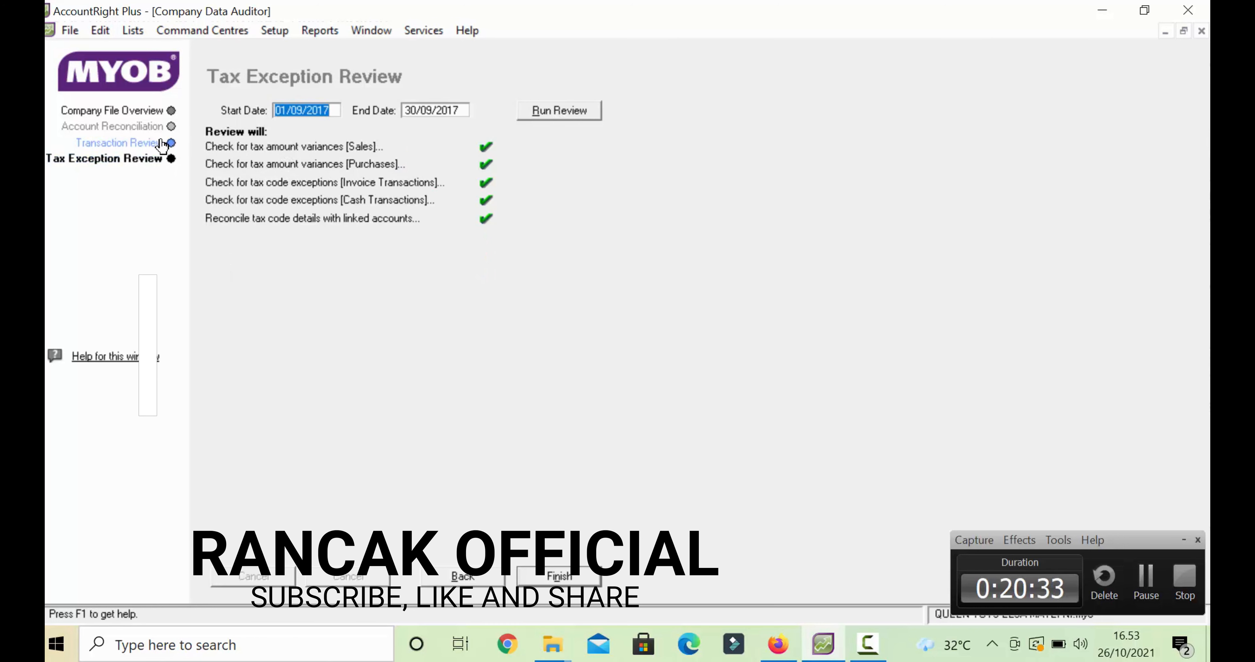
{"action": "left_click", "coordinate": [159, 115]}
{"action": "left_click", "coordinate": [159, 126]}
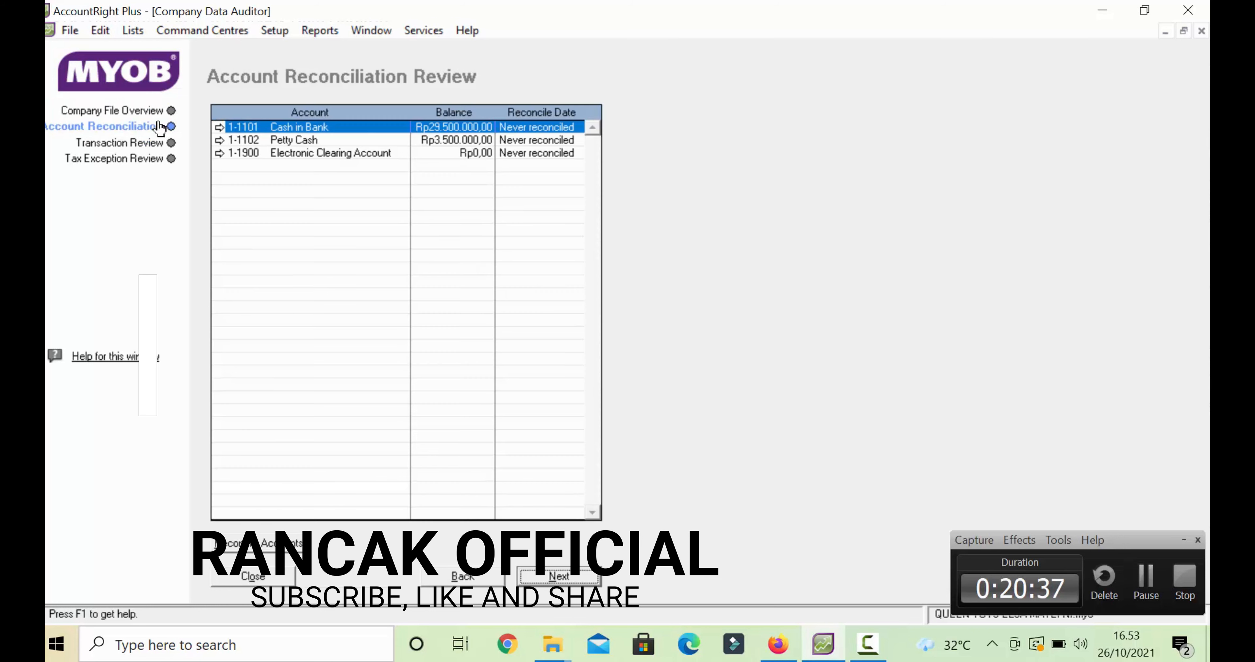
{"action": "left_click", "coordinate": [155, 144]}
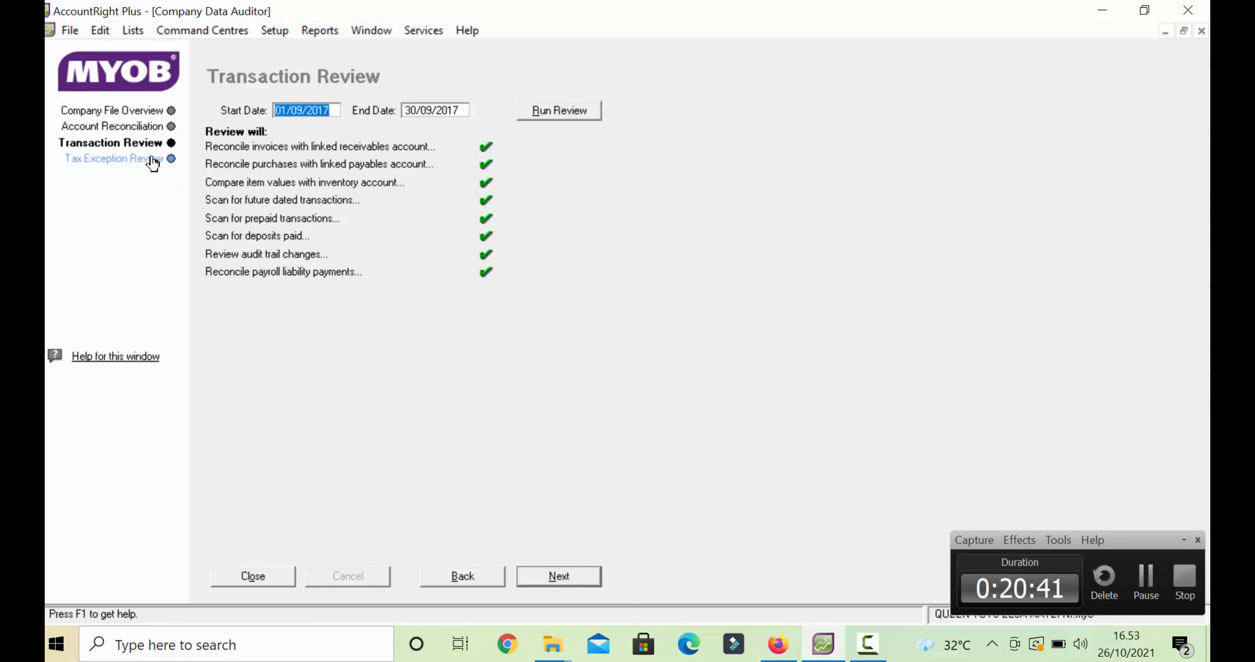
{"action": "left_click", "coordinate": [154, 160]}
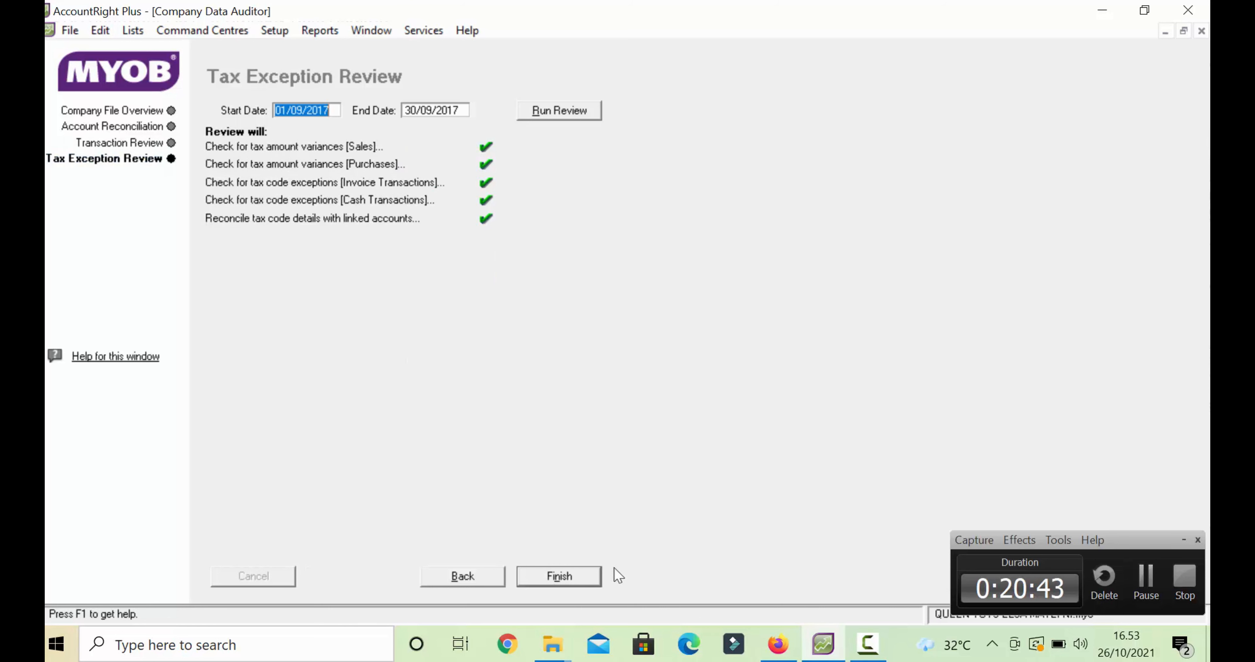
{"action": "left_click", "coordinate": [592, 580]}
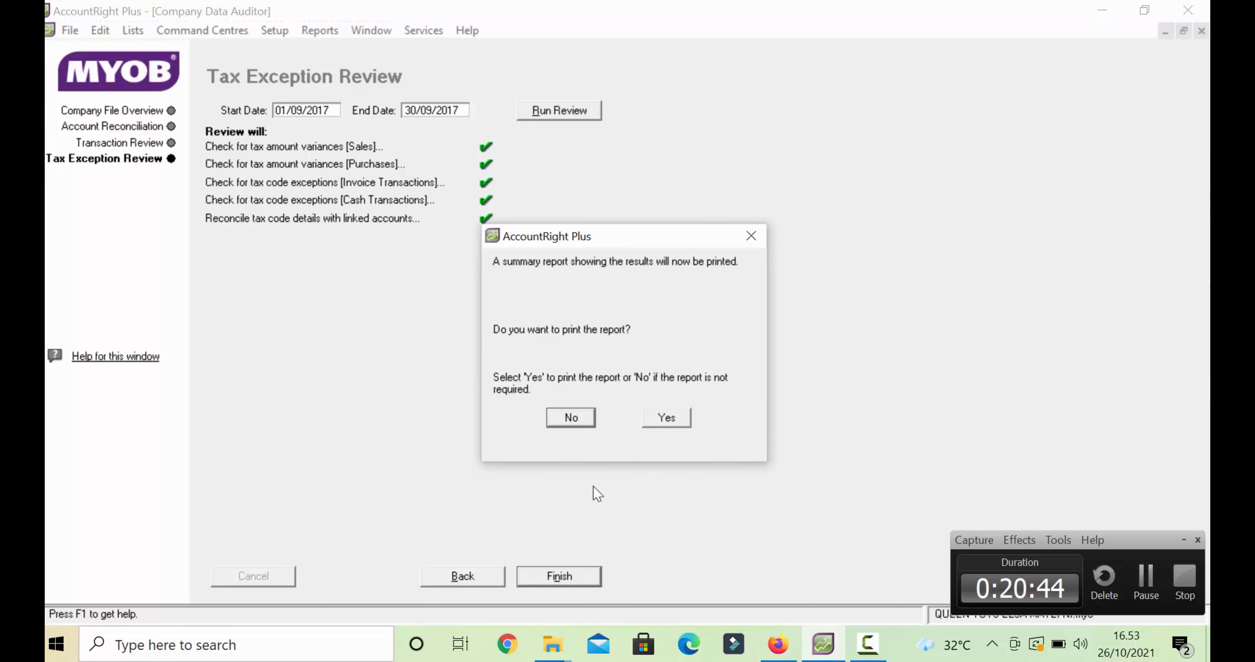
- Decline printing the audit summary, close the auditor and open the Index to Reports
{"action": "left_click", "coordinate": [572, 418]}
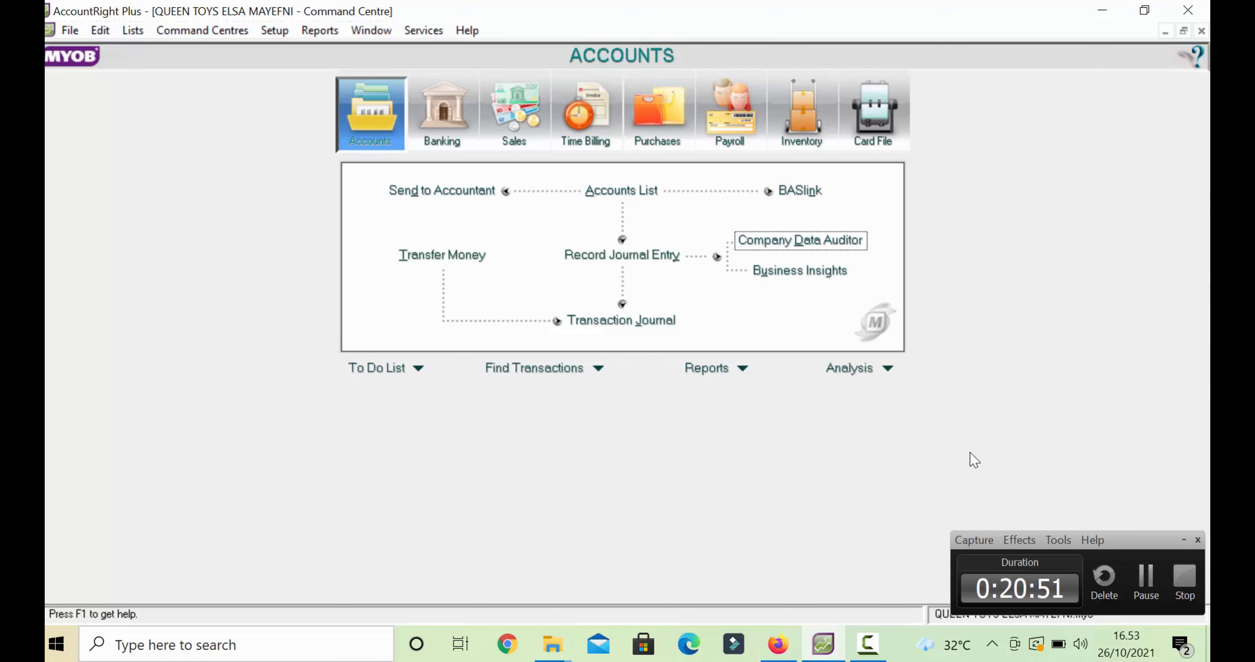
{"action": "left_click", "coordinate": [1151, 588]}
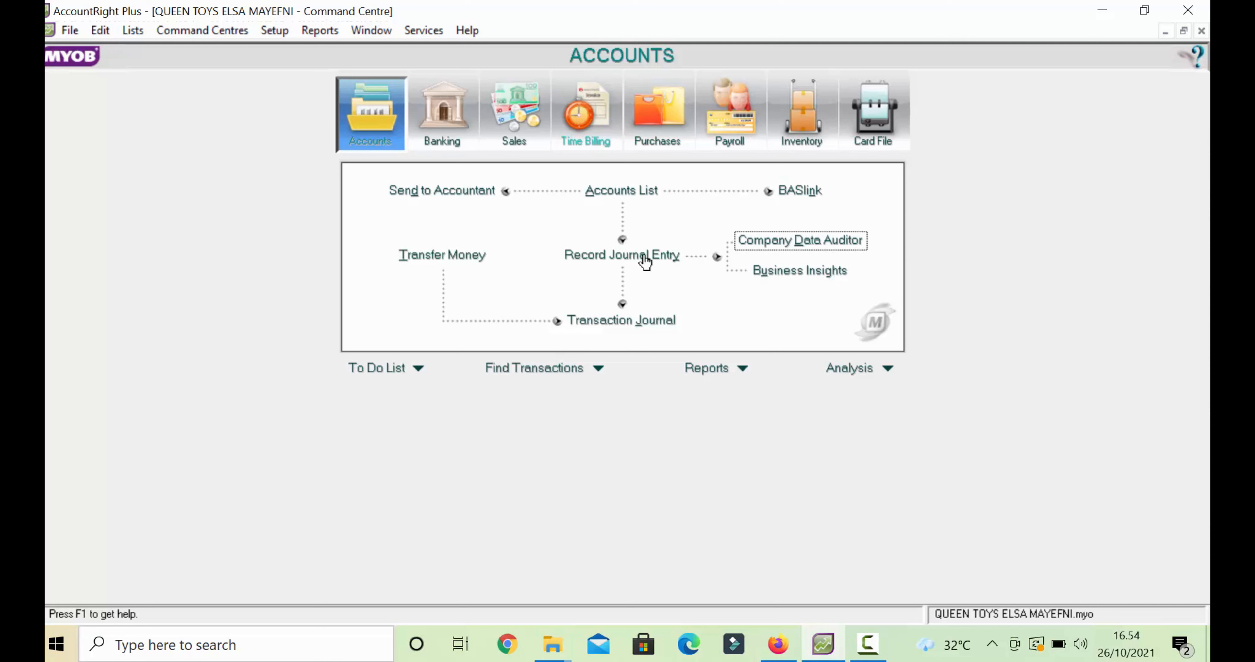
{"action": "left_click", "coordinate": [707, 369]}
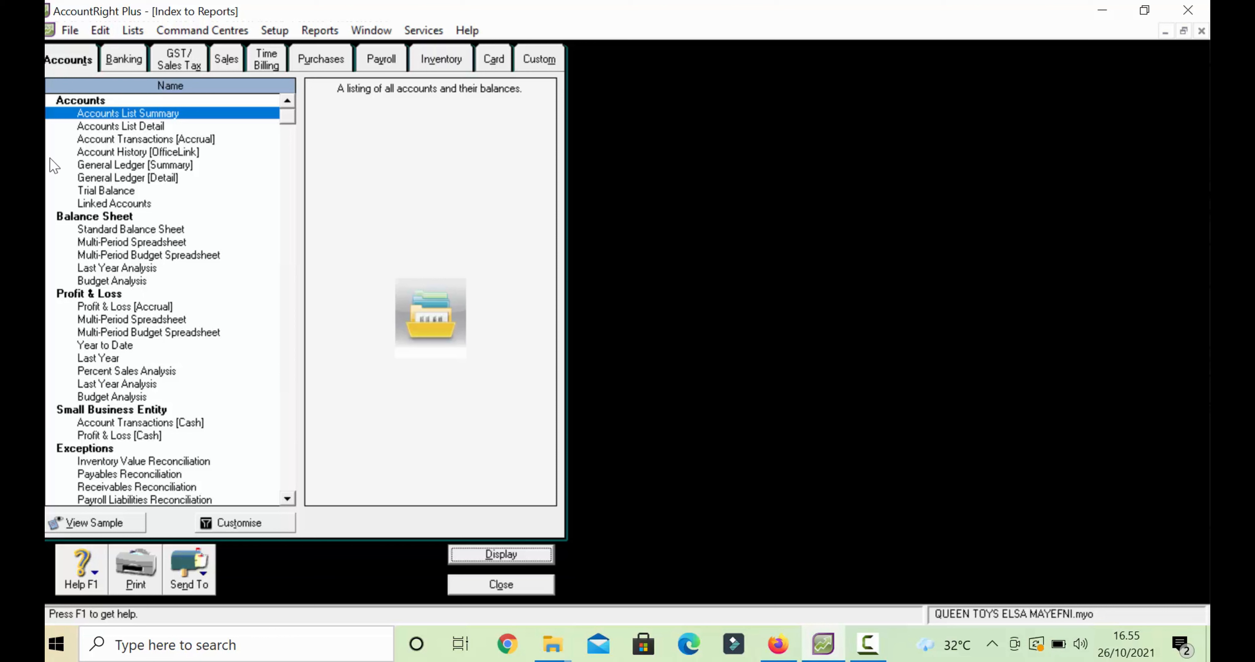
- Display the Trial Balance report customised to the September selected period
{"action": "left_click", "coordinate": [127, 192]}
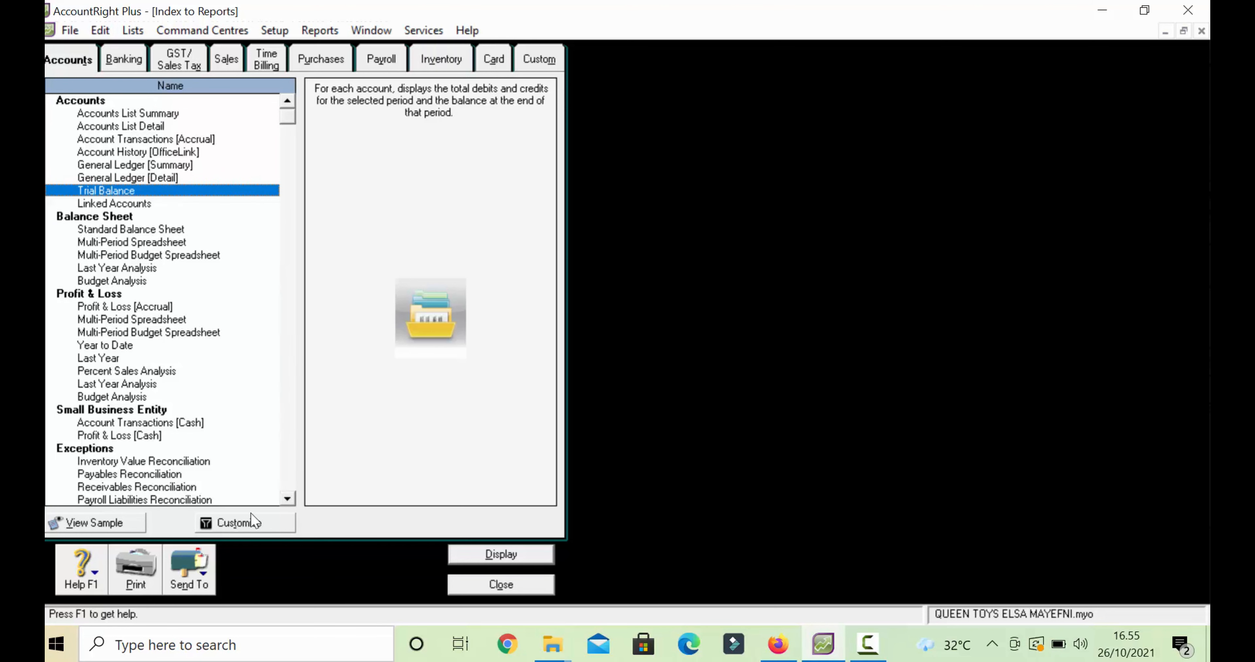
{"action": "left_click", "coordinate": [245, 528]}
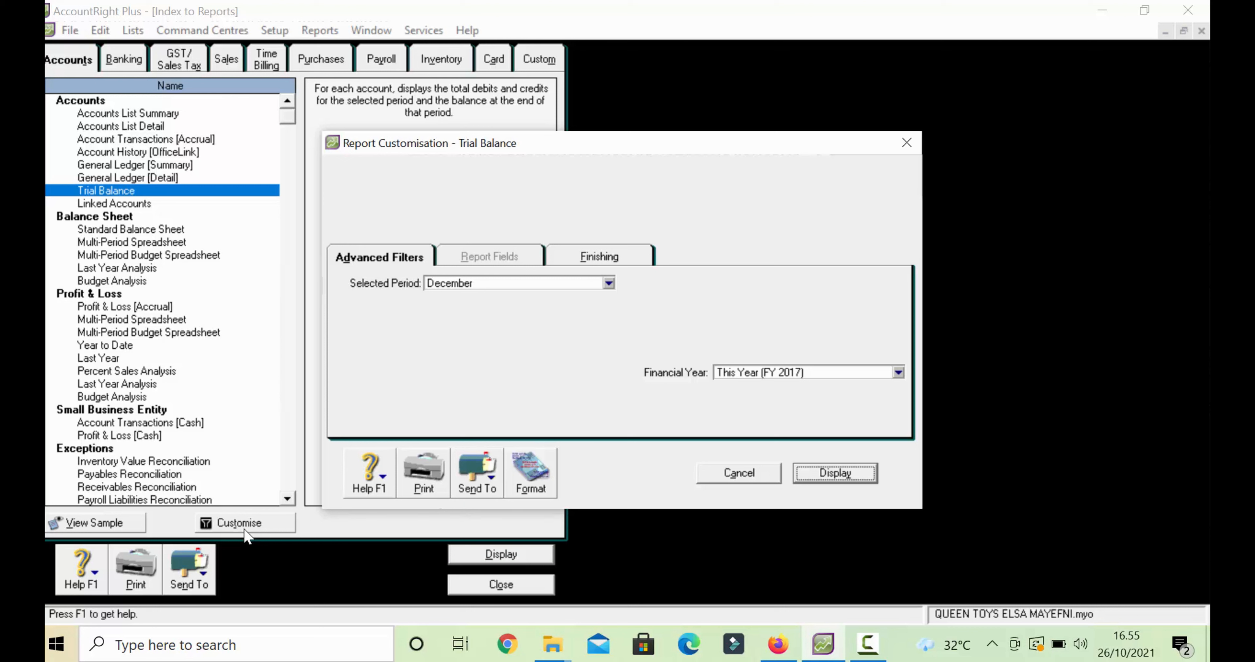
{"action": "left_click", "coordinate": [608, 283]}
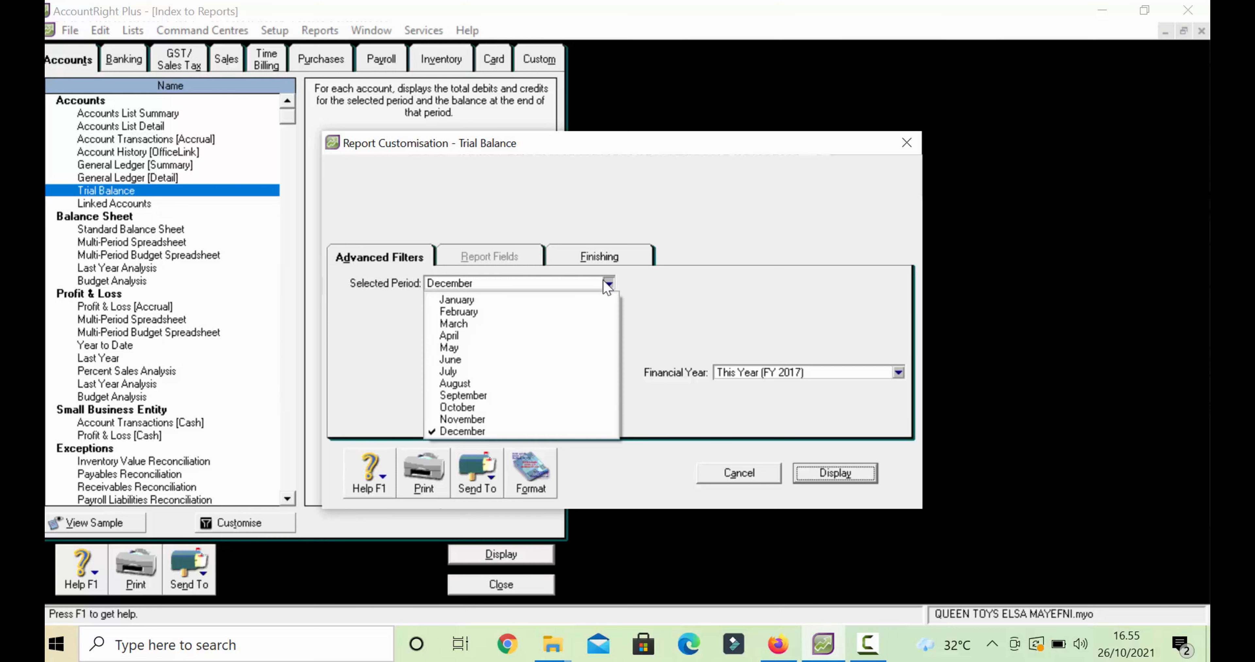
{"action": "left_click", "coordinate": [498, 399]}
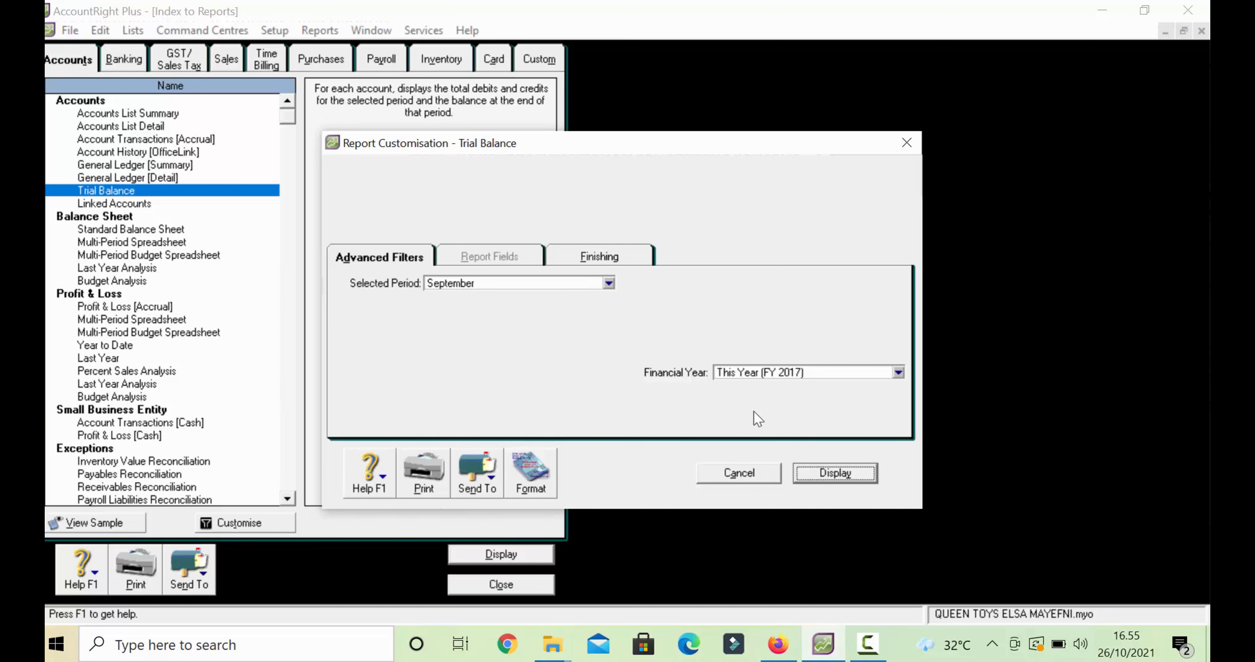
{"action": "left_click", "coordinate": [814, 478]}
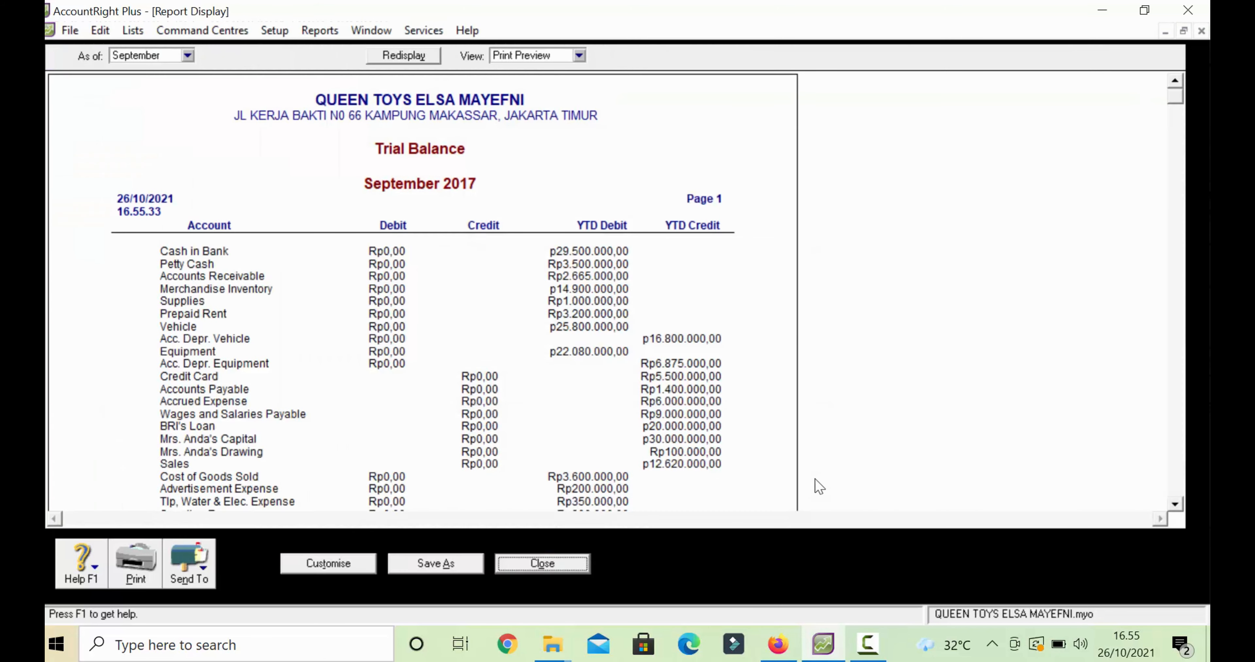
- Check the Trial Balance totals of Rp108.295.000,00, then close the report and reports index
{"action": "scroll", "coordinate": [818, 486], "scroll_direction": "down", "scroll_amount": 15}
{"action": "left_click", "coordinate": [1175, 80]}
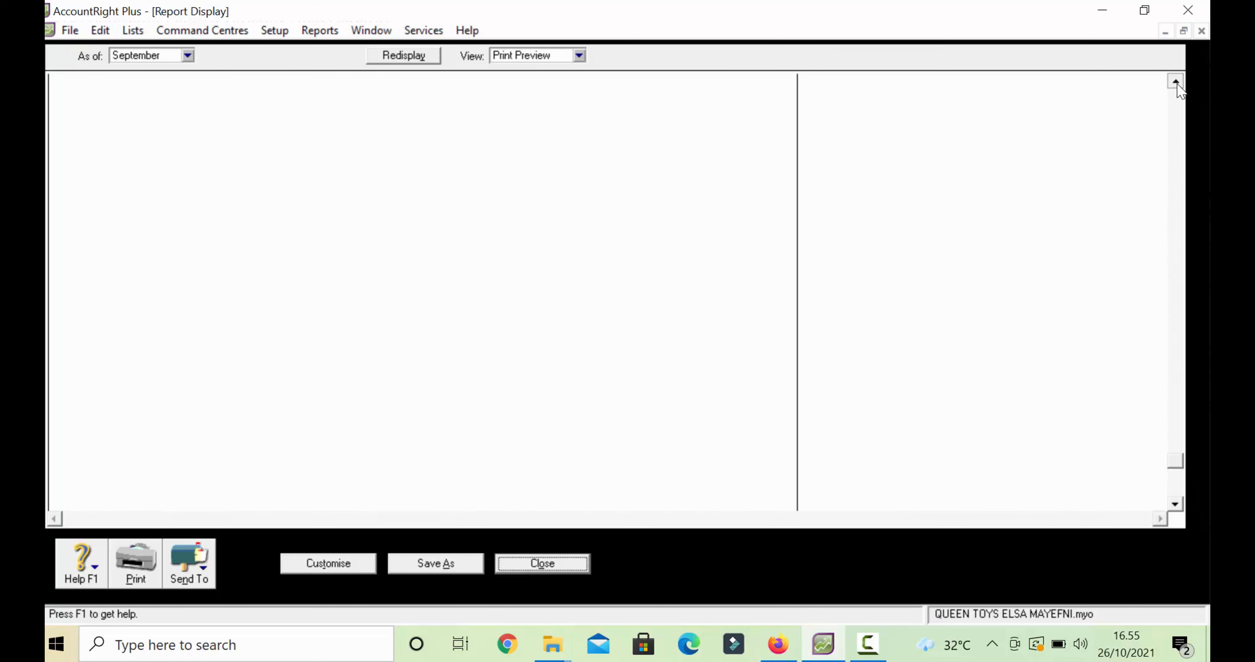
{"action": "left_click", "coordinate": [1177, 84]}
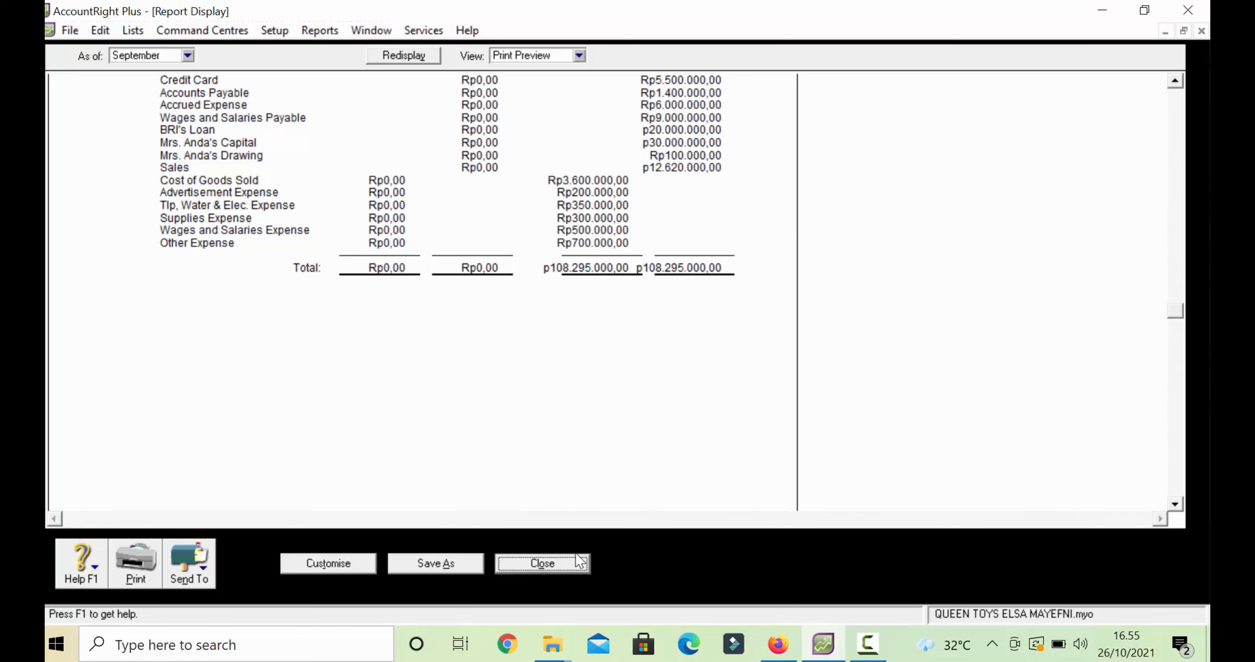
{"action": "left_click", "coordinate": [557, 555]}
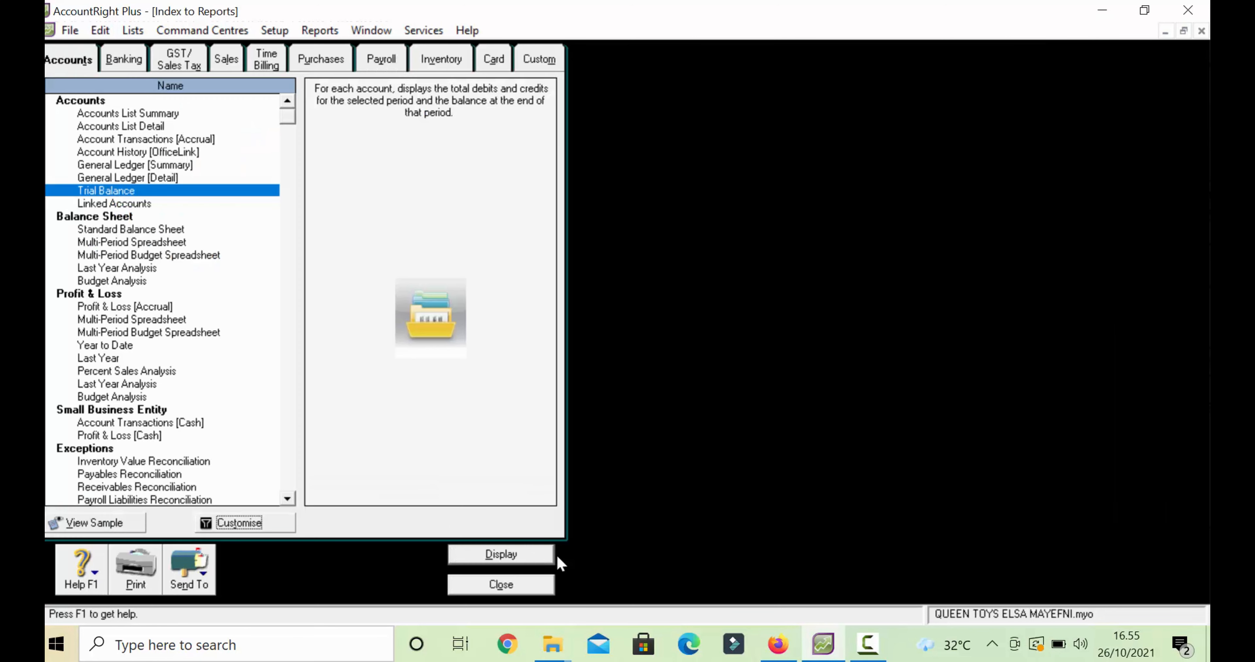
{"action": "left_click", "coordinate": [539, 582]}
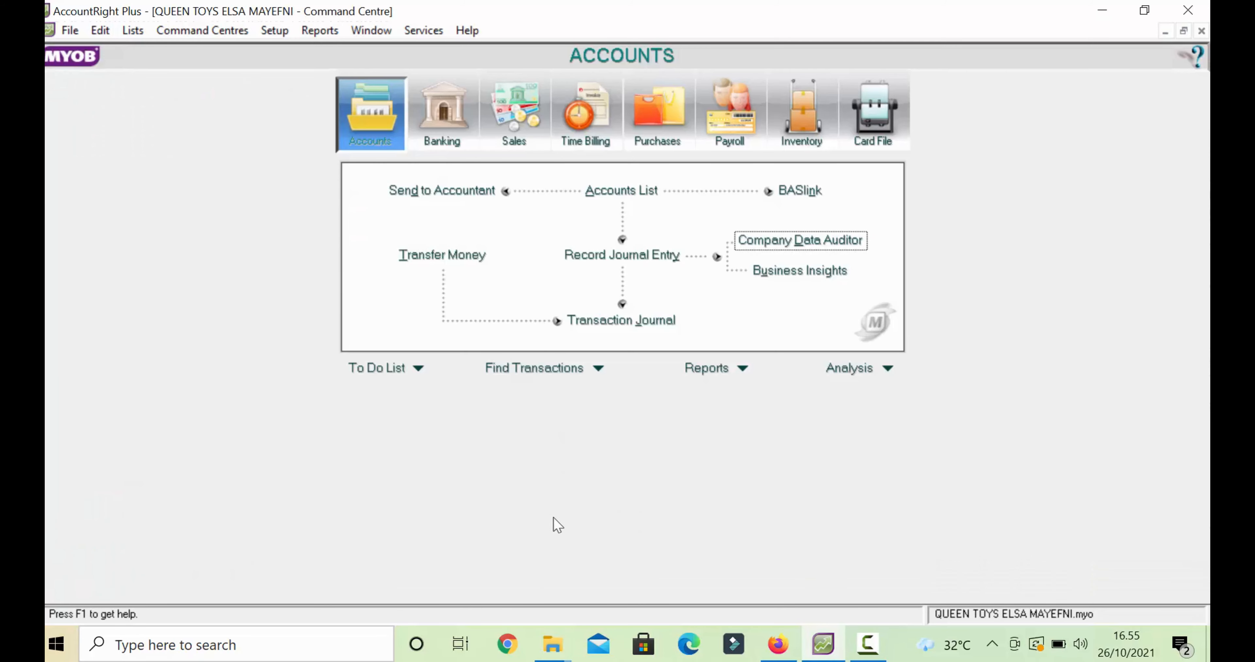
{"action": "left_click", "coordinate": [869, 643]}
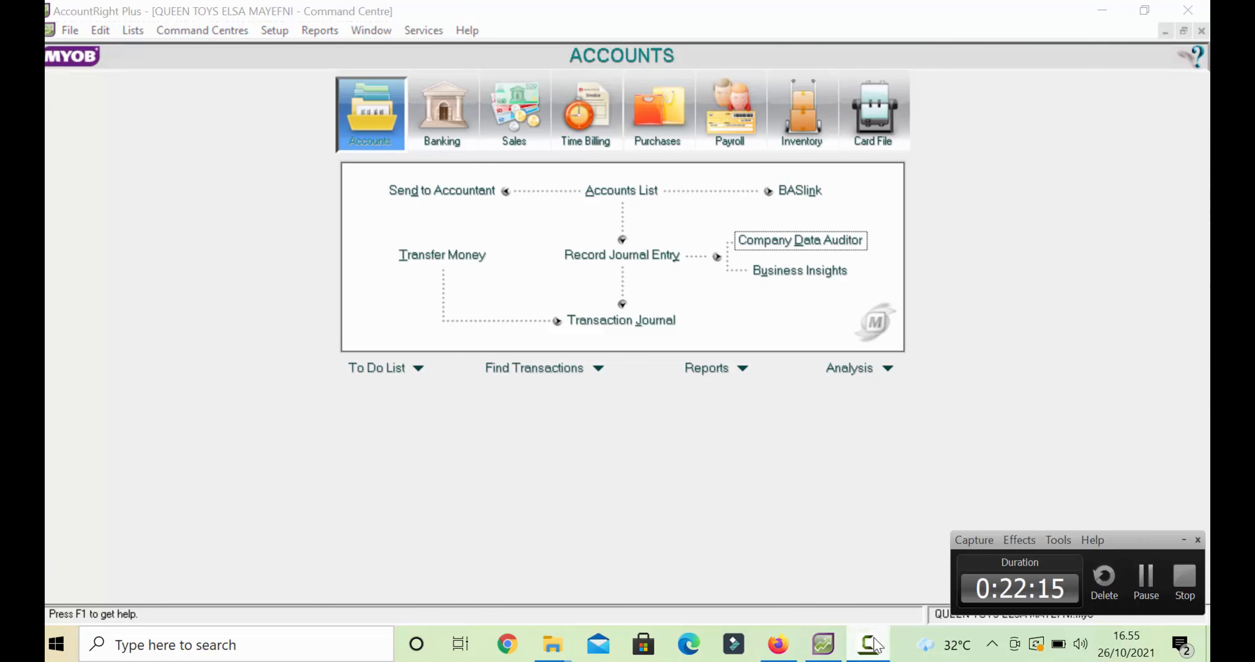